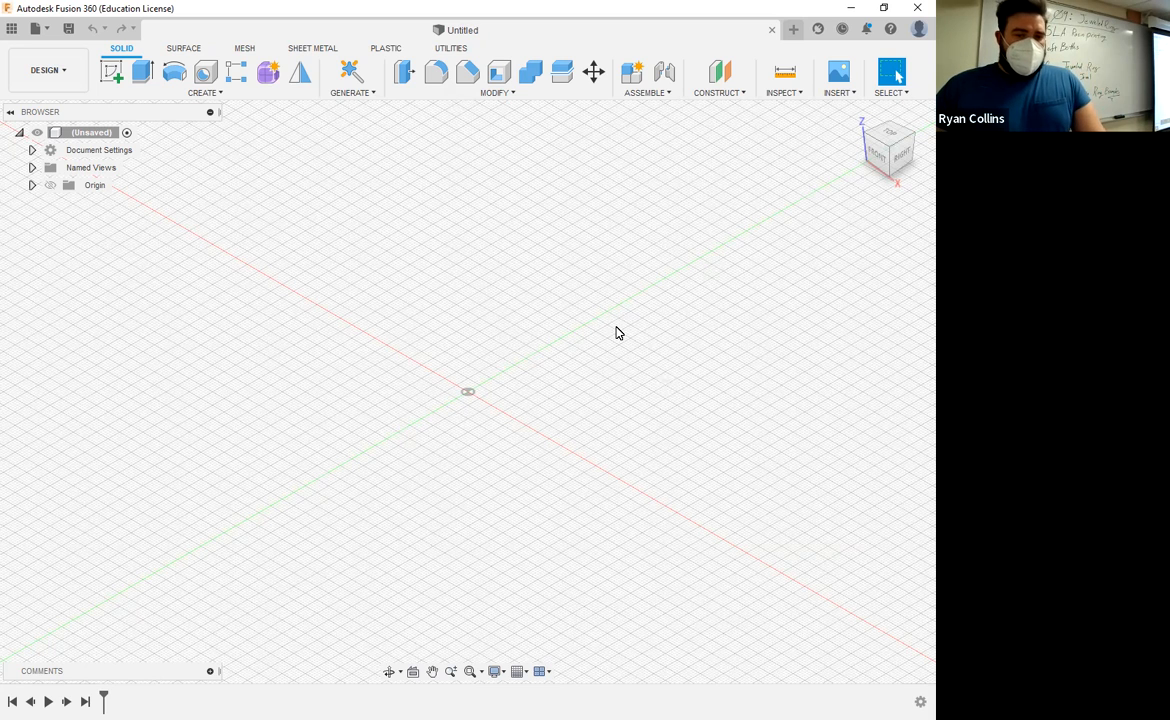
- Save the design as "Example Wallkthrough - Jeweled Ring" in the 05-Jeweled Ring folder
{"action": "key", "text": "ctrl+s"}
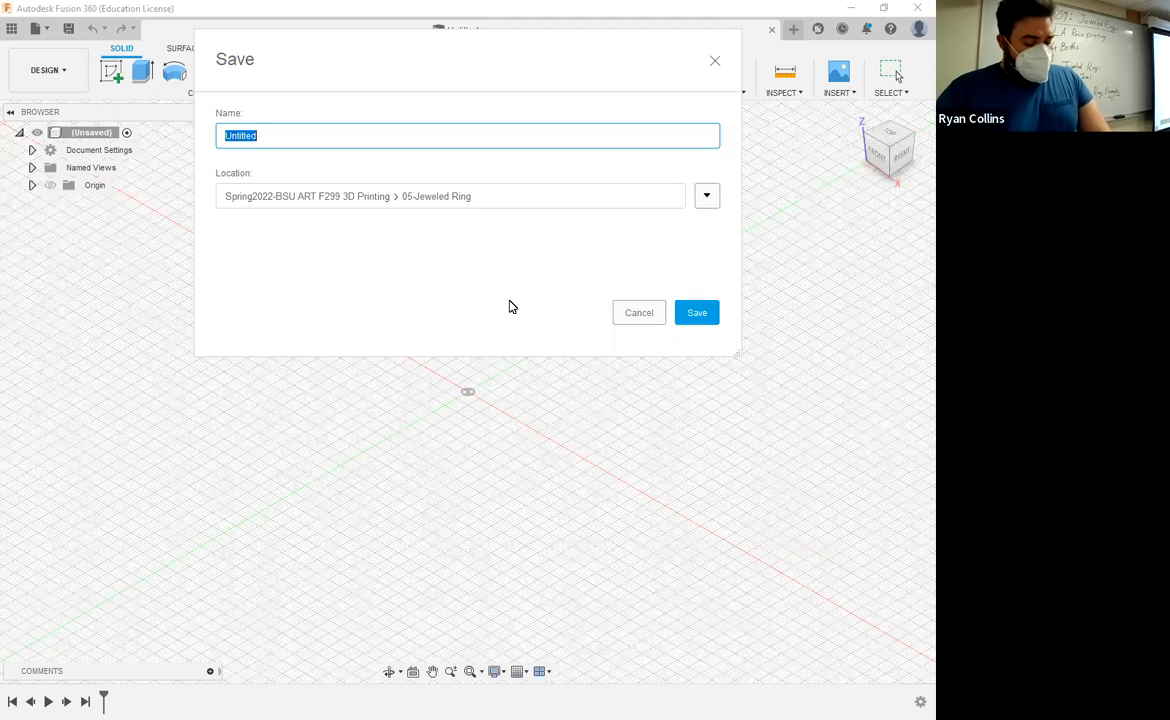
{"action": "type", "text": "Exampl"}
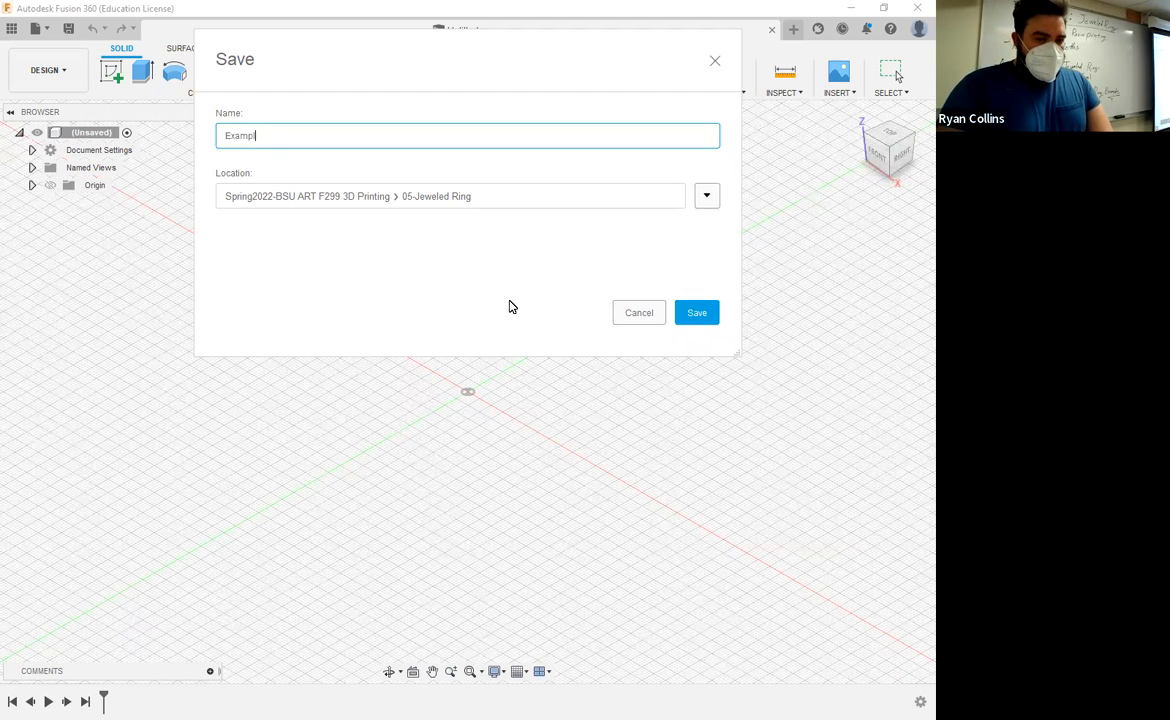
{"action": "type", "text": "e Wallk"}
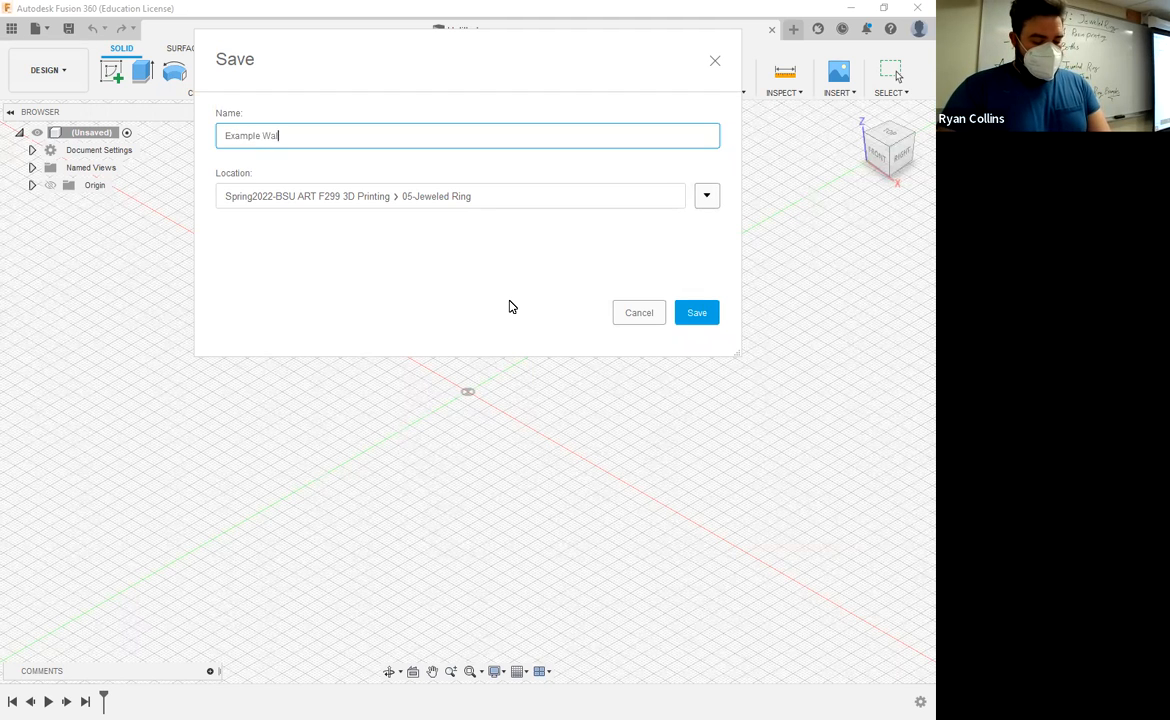
{"action": "key", "text": "BackSpace"}
{"action": "key", "text": "BackSpace"}
{"action": "type", "text": "kthrough"}
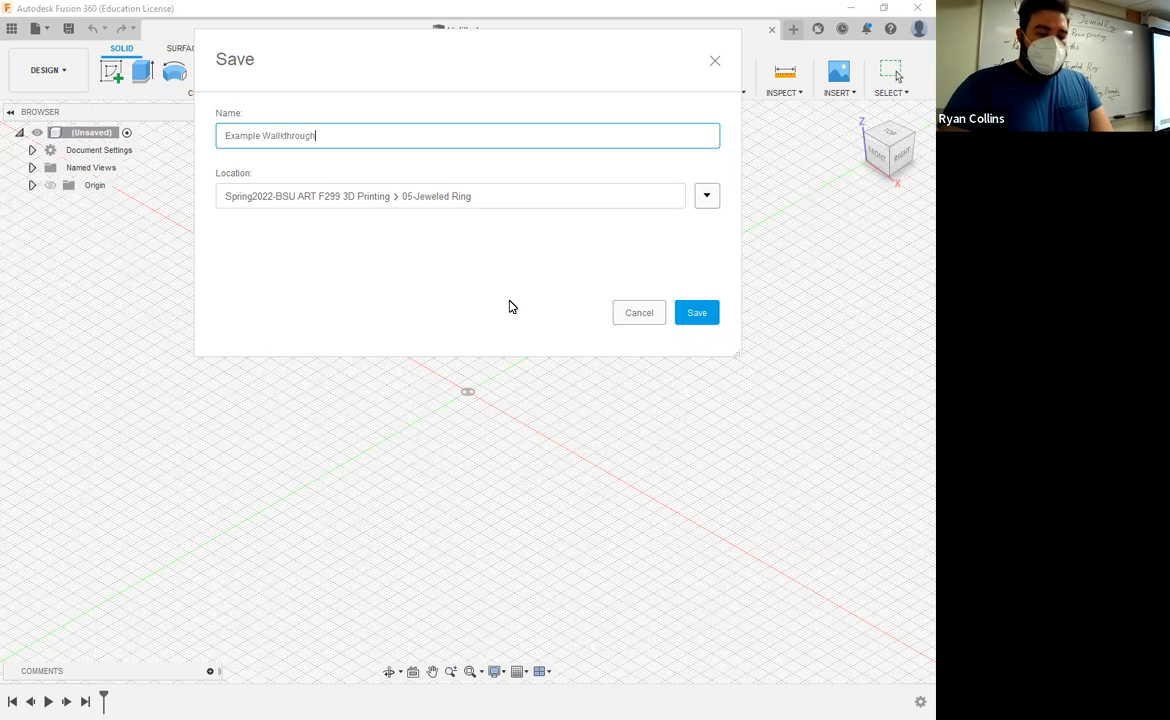
{"action": "type", "text": " - Jewel"}
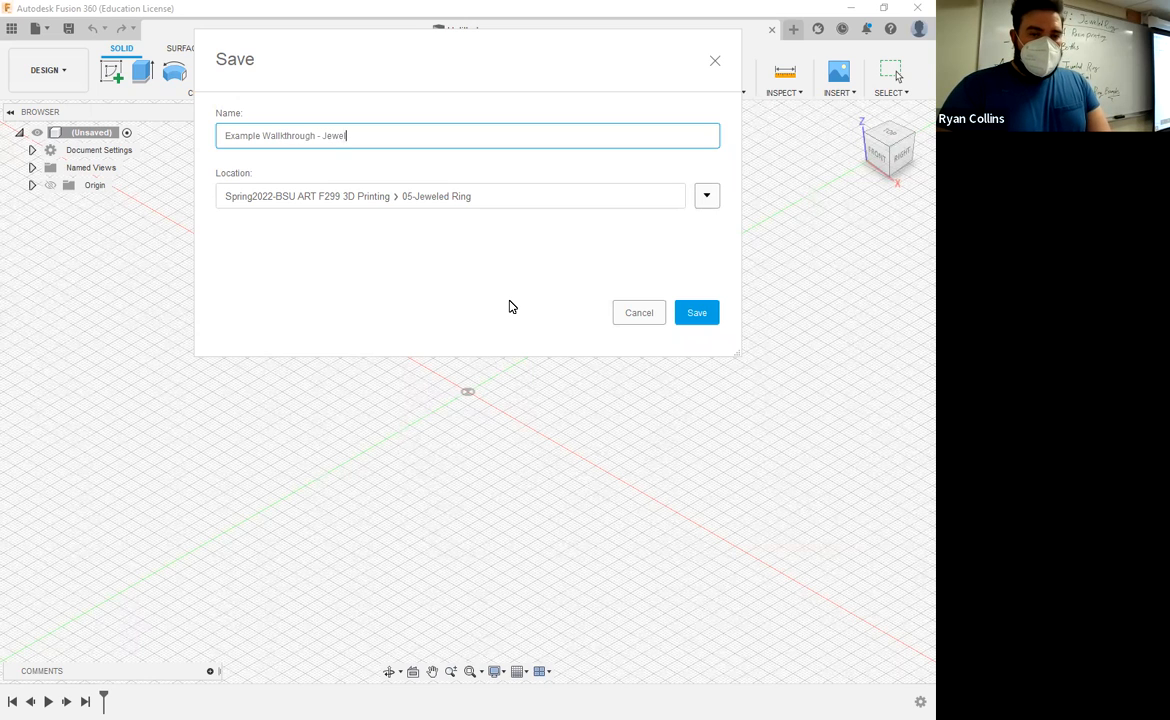
{"action": "type", "text": "ed Ring"}
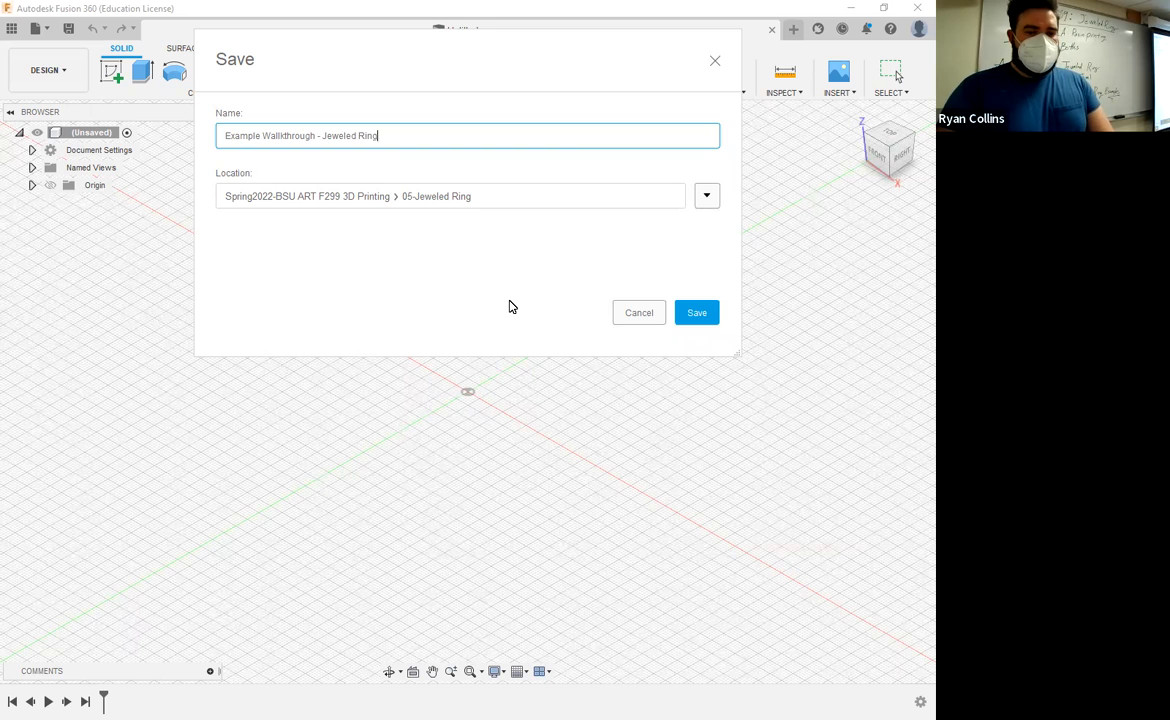
{"action": "key", "text": "Return"}
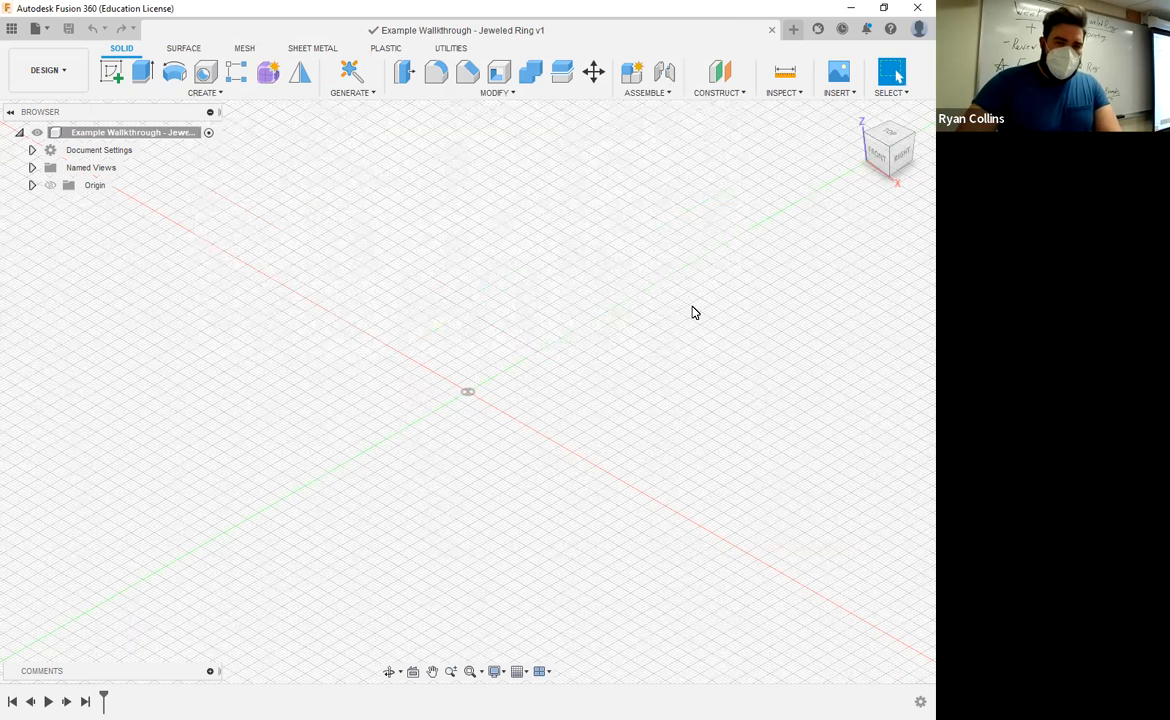
- Create two internal standard components under the top-level design, named Jewel and Woven Pipe Ring
{"action": "left_click", "coordinate": [633, 80]}
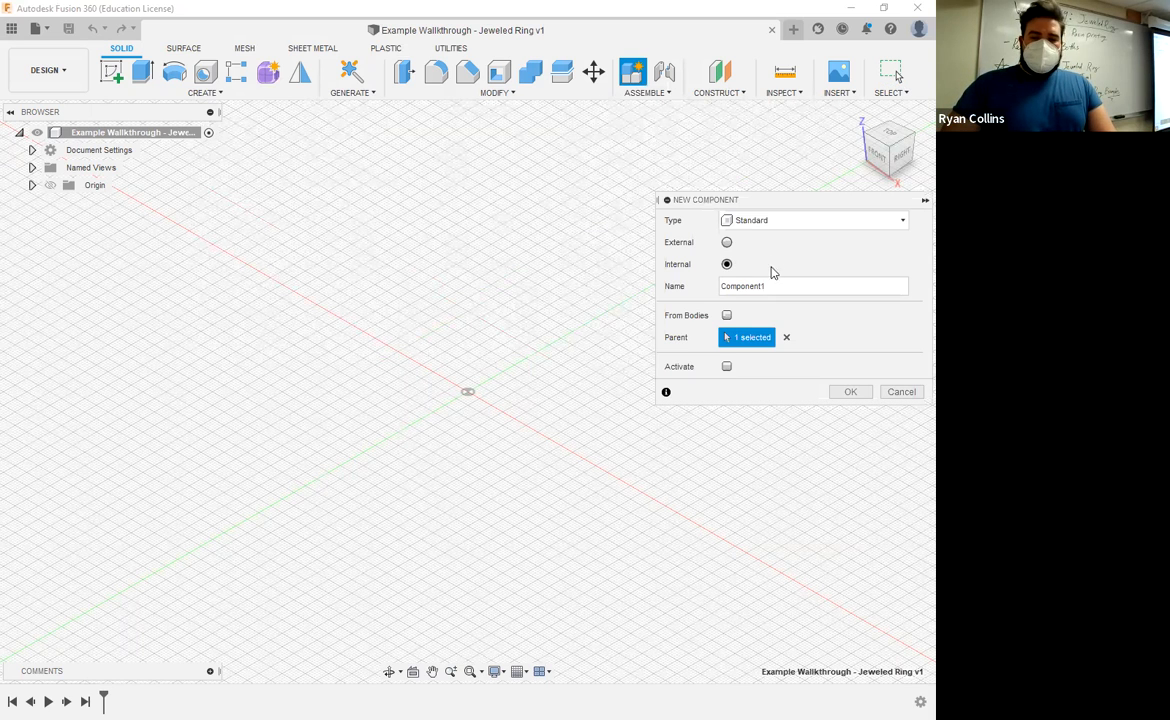
{"action": "type", "text": "Jewel"}
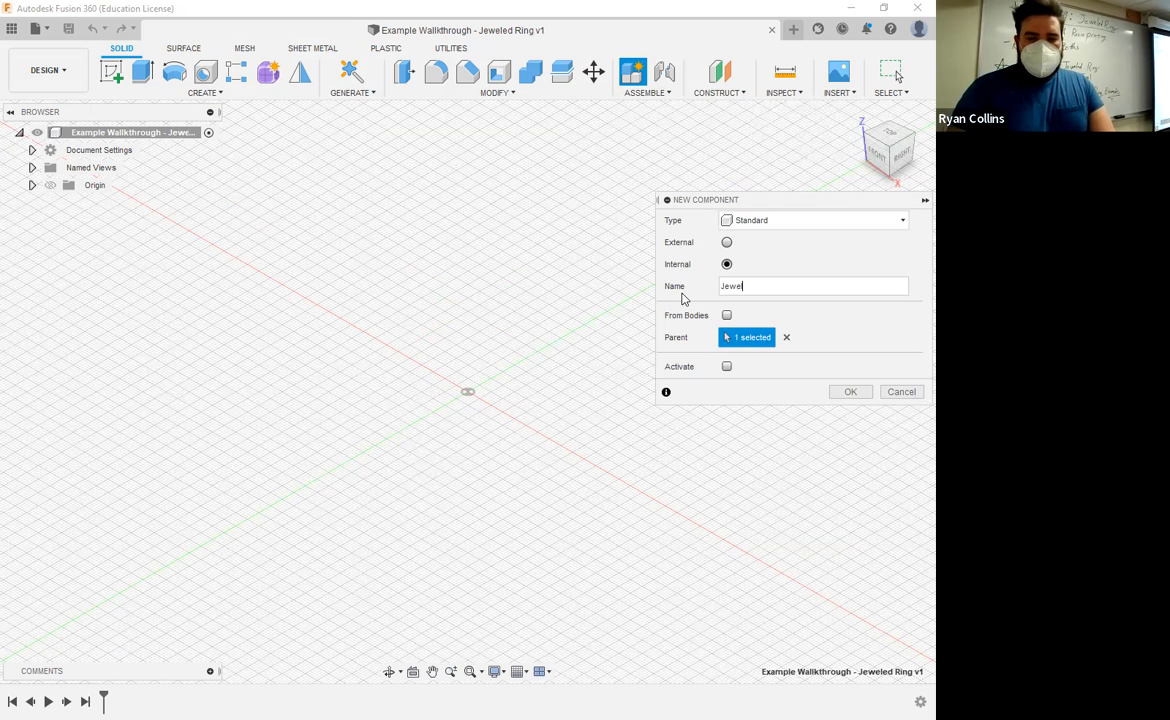
{"action": "key", "text": "Return"}
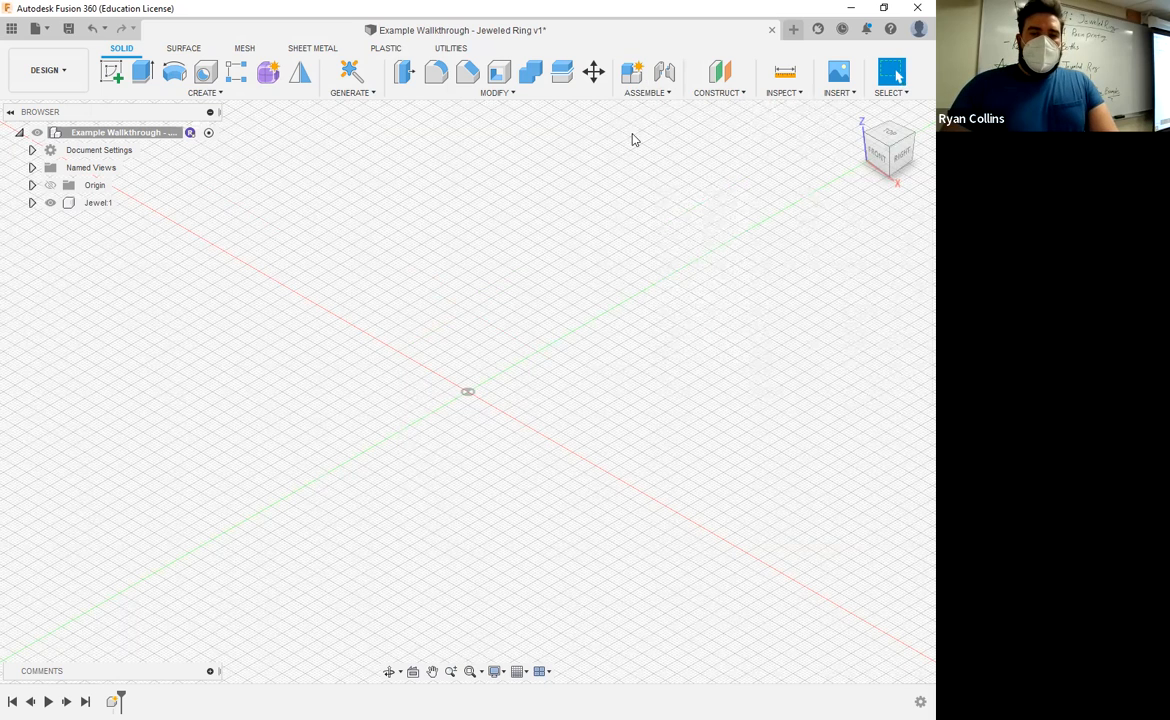
{"action": "left_click", "coordinate": [636, 76]}
{"action": "double_click", "coordinate": [776, 287]}
{"action": "type", "text": "W"}
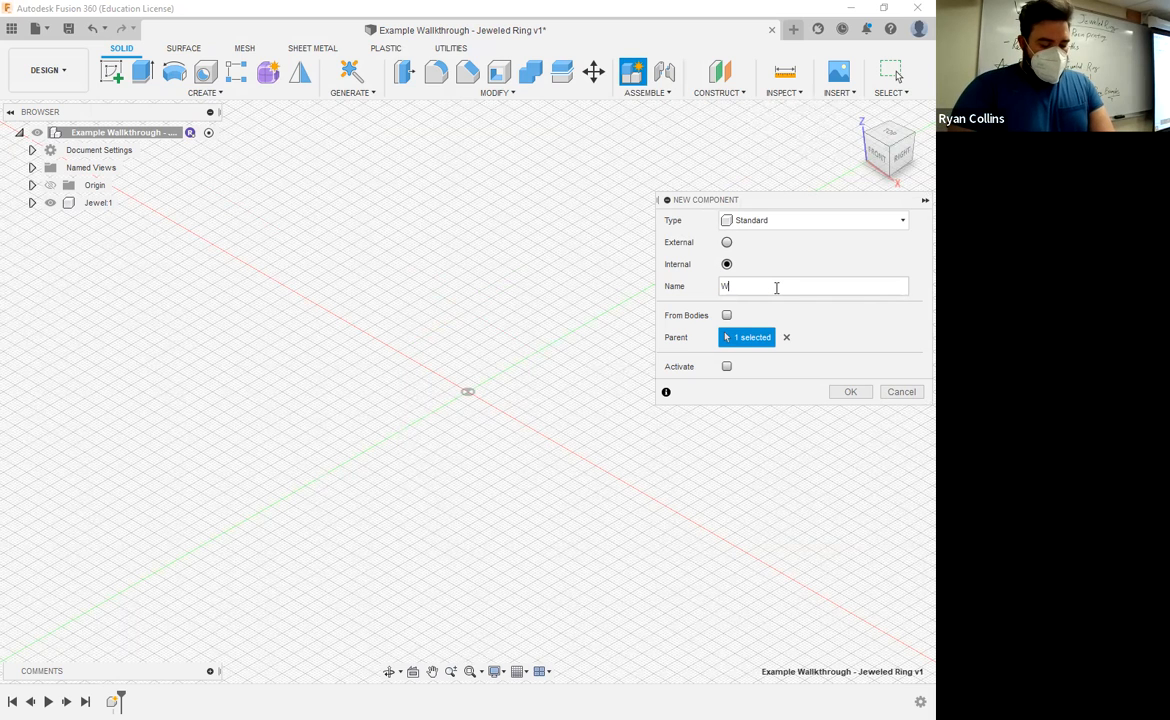
{"action": "type", "text": "oven Pipe Ring"}
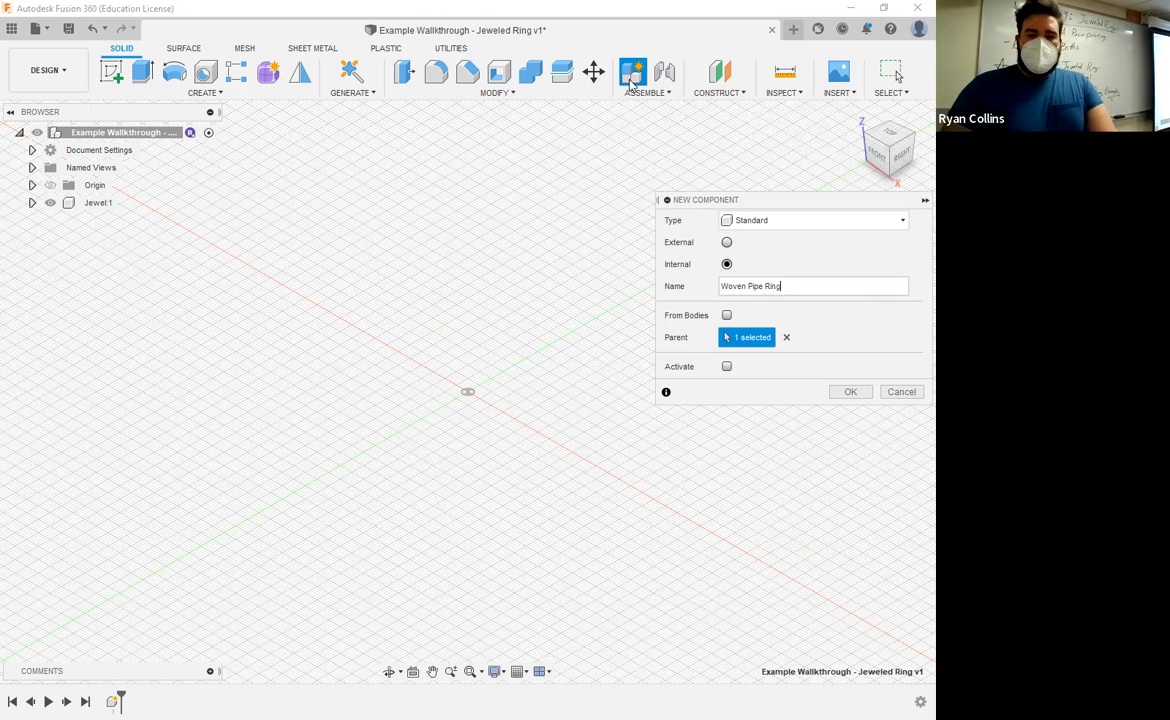
{"action": "key", "text": "Return"}
- Add two more internal standard components to the top-level design, named Sweep Ring and Loft Ring
{"action": "key", "text": "Return"}
{"action": "double_click", "coordinate": [799, 287]}
{"action": "type", "text": "Sweep Ring"}
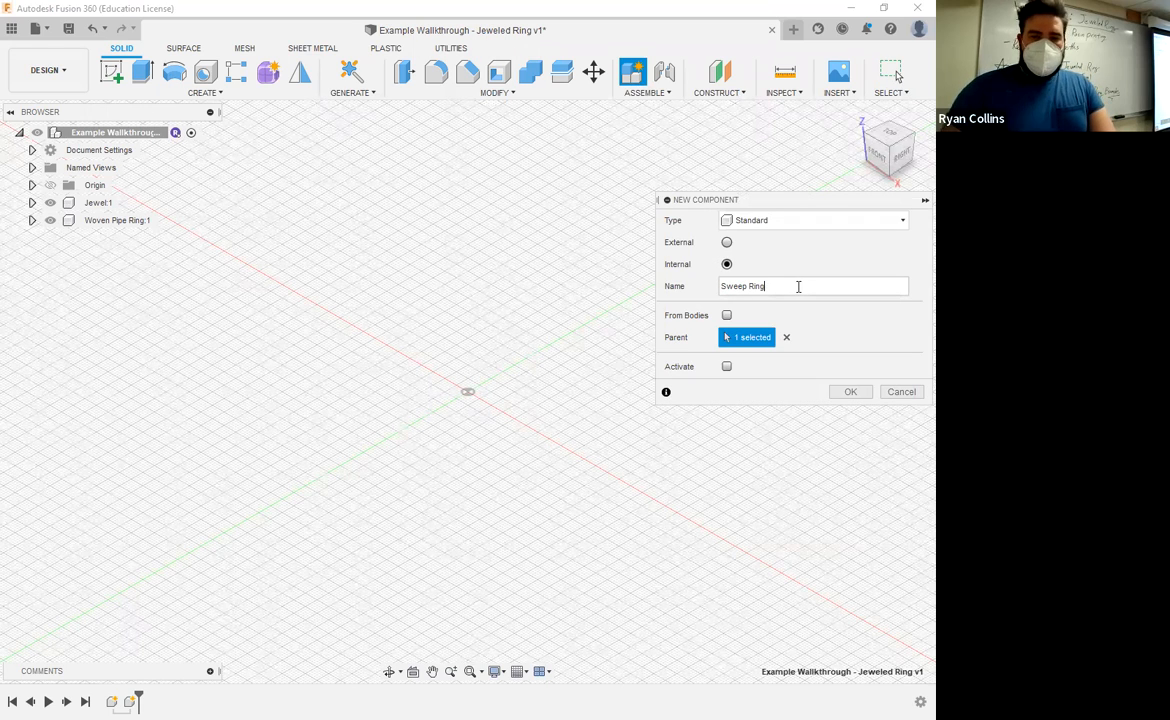
{"action": "key", "text": "Return"}
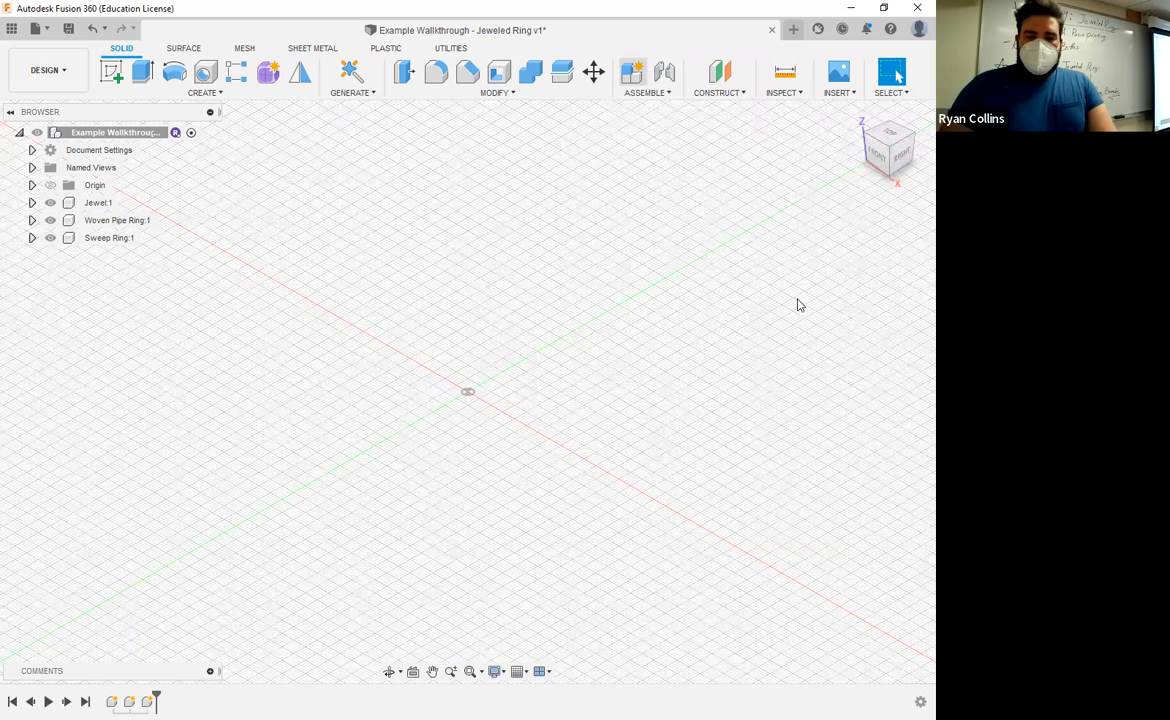
{"action": "key", "text": "Return"}
{"action": "type", "text": "Left Ring"}
{"action": "key", "text": "BackSpace"}
{"action": "key", "text": "BackSpace"}
{"action": "key", "text": "BackSpace"}
{"action": "key", "text": "BackSpace"}
{"action": "key", "text": "BackSpace"}
{"action": "key", "text": "BackSpace"}
{"action": "key", "text": "BackSpace"}
{"action": "key", "text": "BackSpace"}
{"action": "type", "text": "oft "}
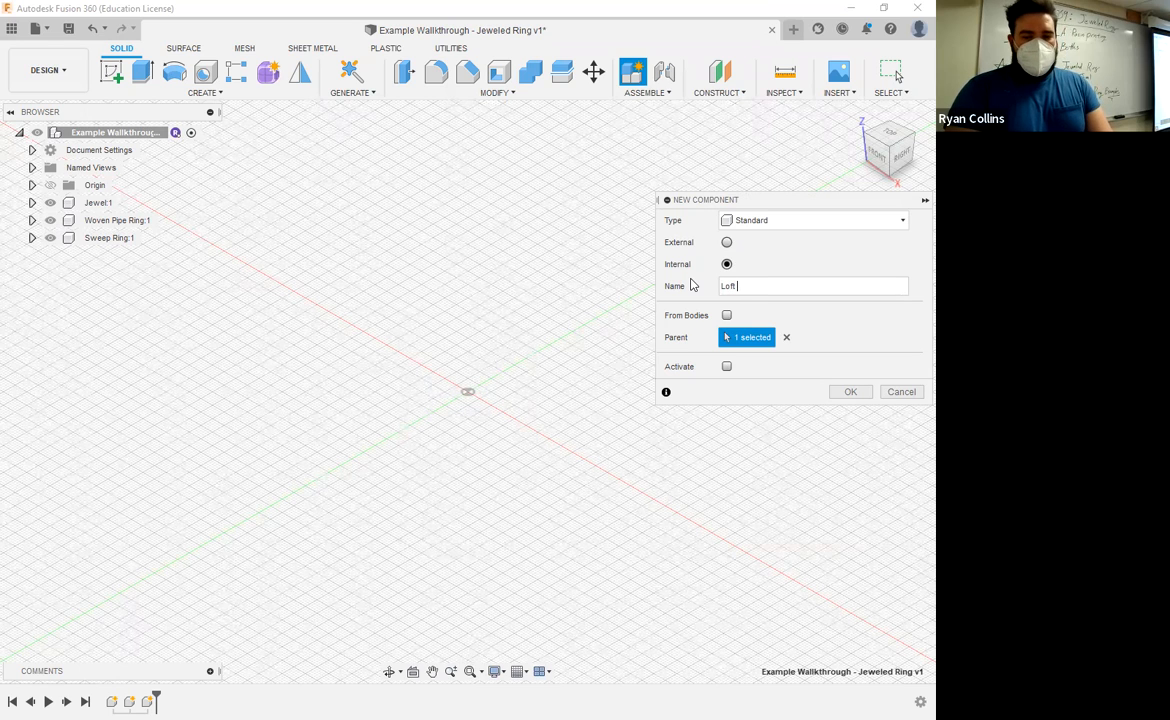
{"action": "type", "text": "Ring"}
{"action": "key", "text": "Return"}
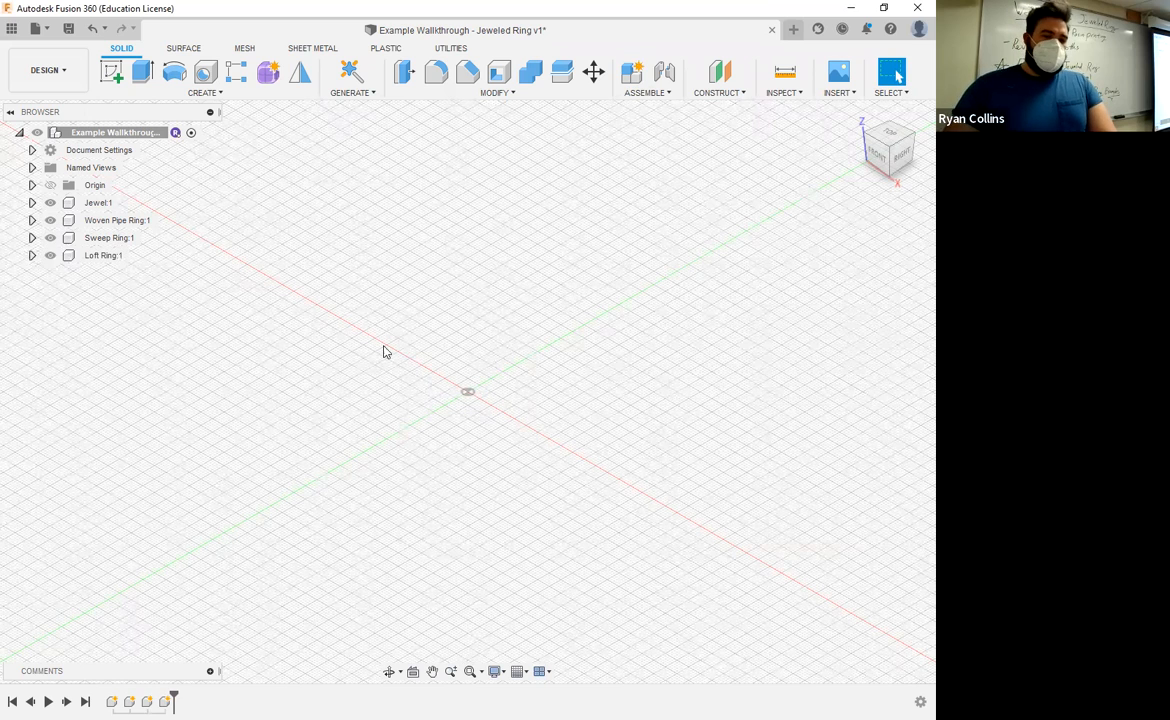
- Activate the Jewel component and start a sketch on the horizontal XY plane
{"action": "left_click", "coordinate": [122, 204]}
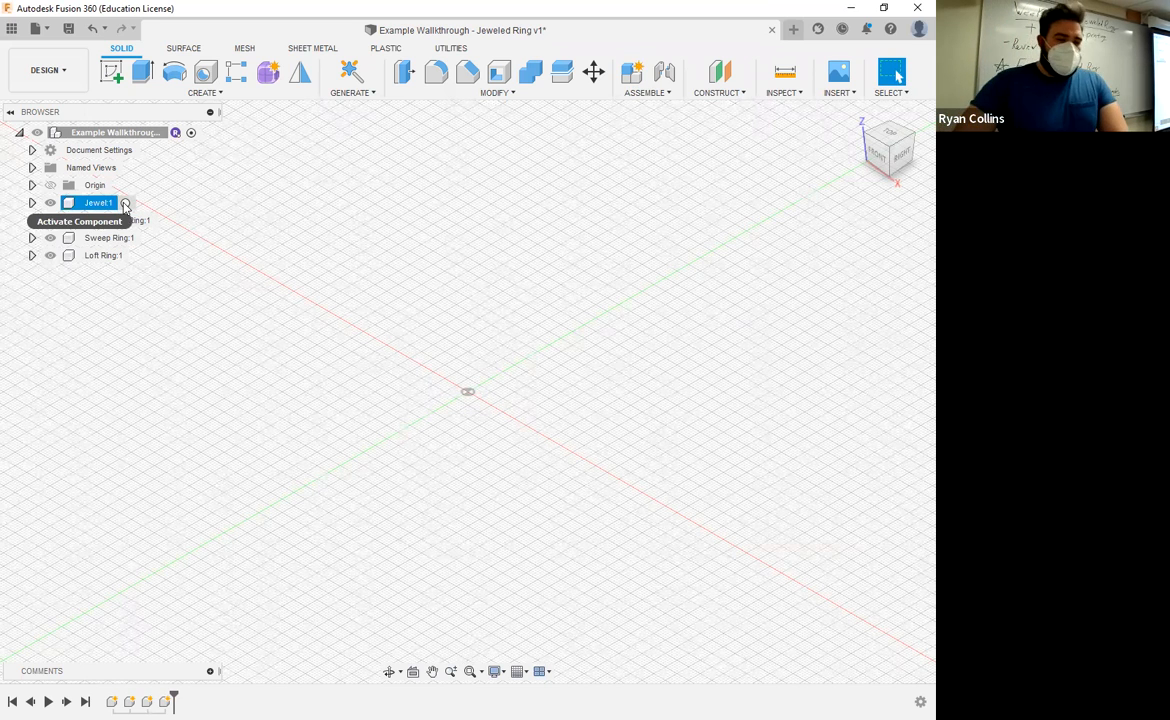
{"action": "left_click", "coordinate": [124, 203]}
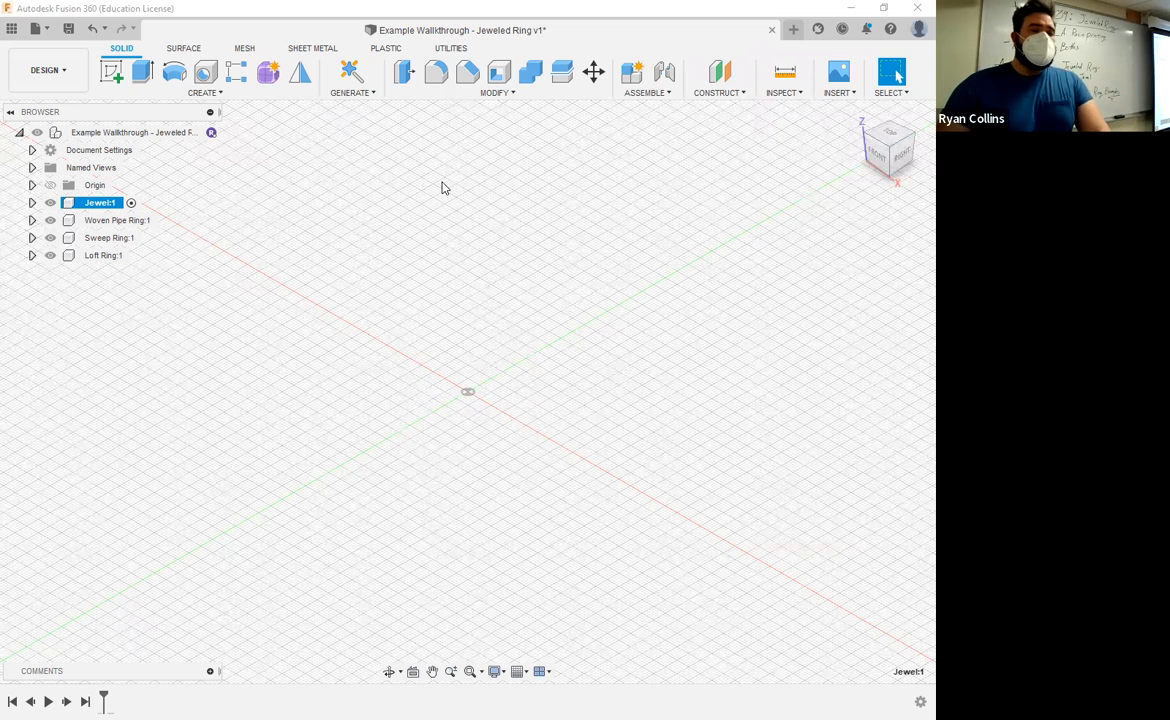
{"action": "left_click", "coordinate": [112, 73]}
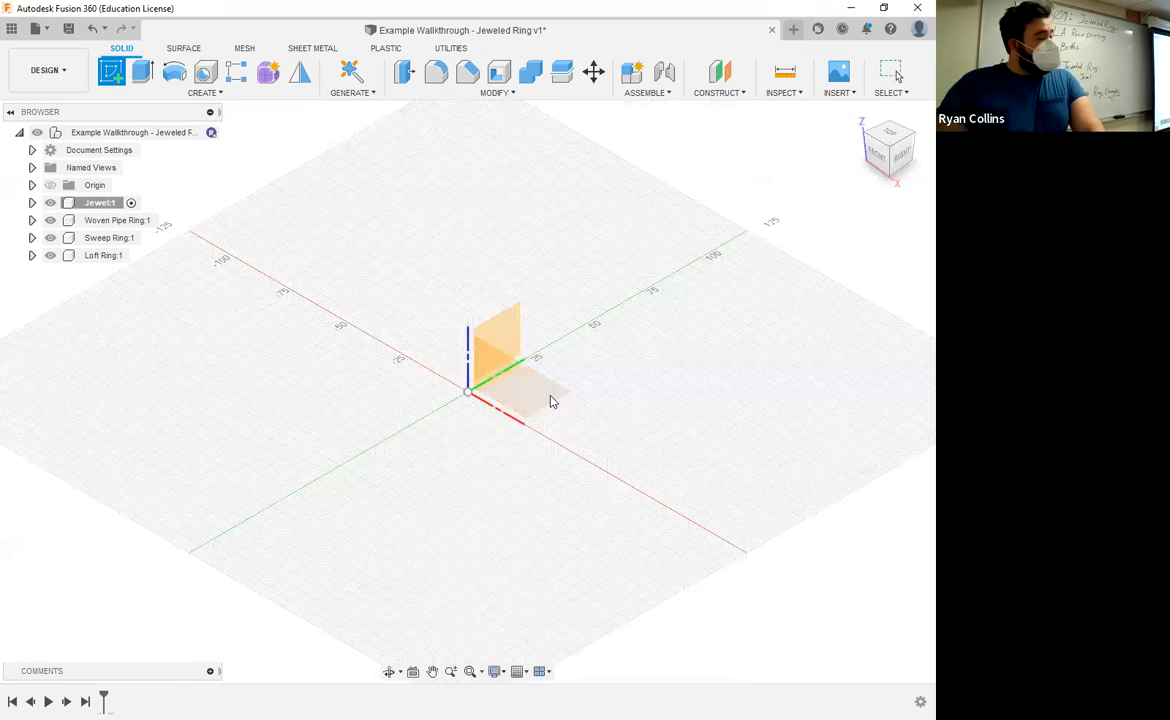
{"action": "left_click", "coordinate": [550, 401]}
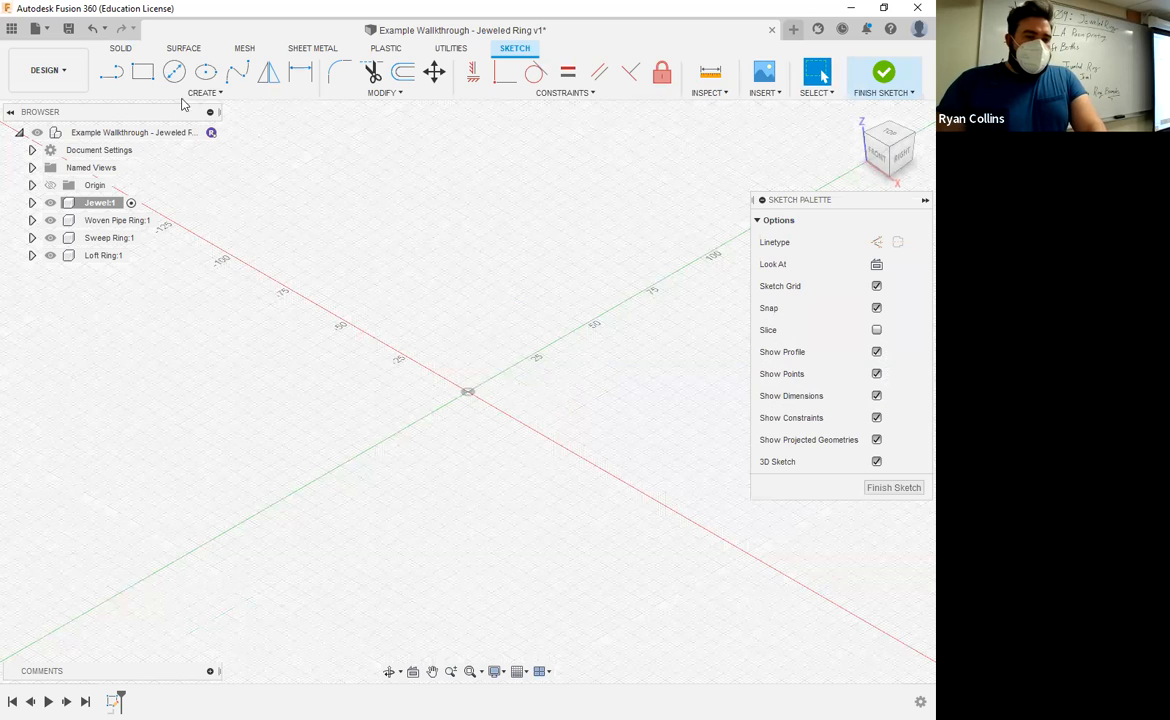
- Draw a 12-sided circumscribed polygon centred on the origin, 6 mm from centre to edge along the X axis, and finish the sketch
{"action": "left_click", "coordinate": [222, 93]}
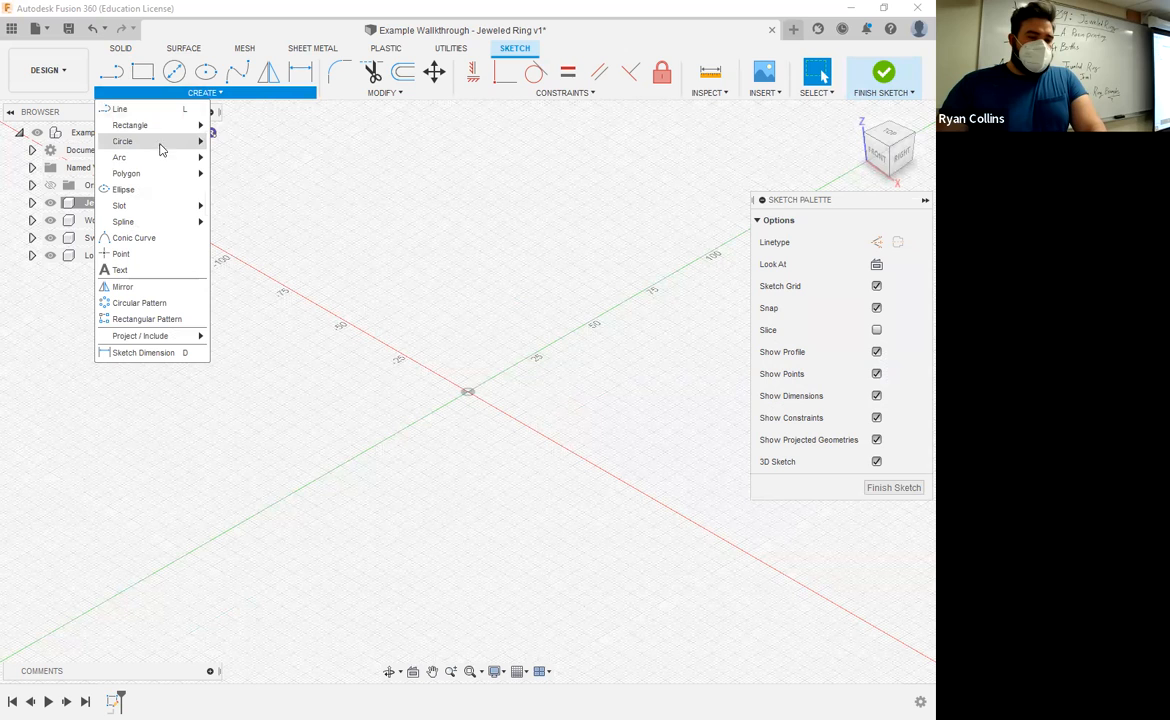
{"action": "mouse_move", "coordinate": [158, 145]}
{"action": "mouse_move", "coordinate": [143, 175]}
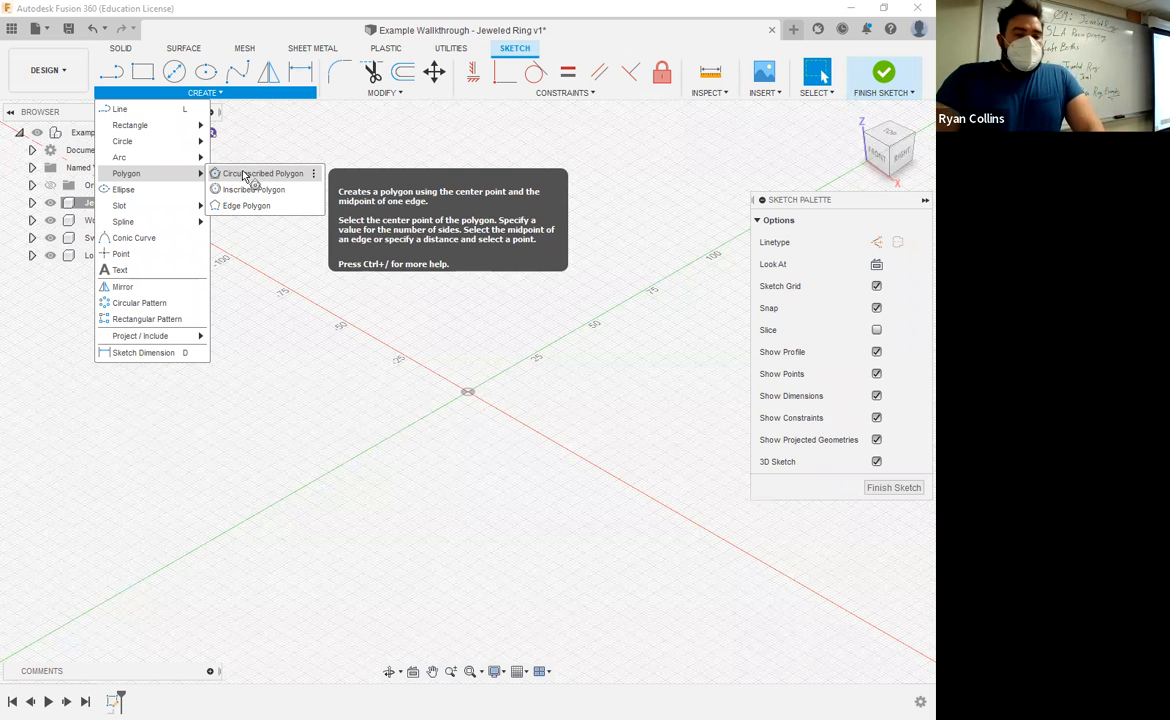
{"action": "left_click", "coordinate": [468, 391]}
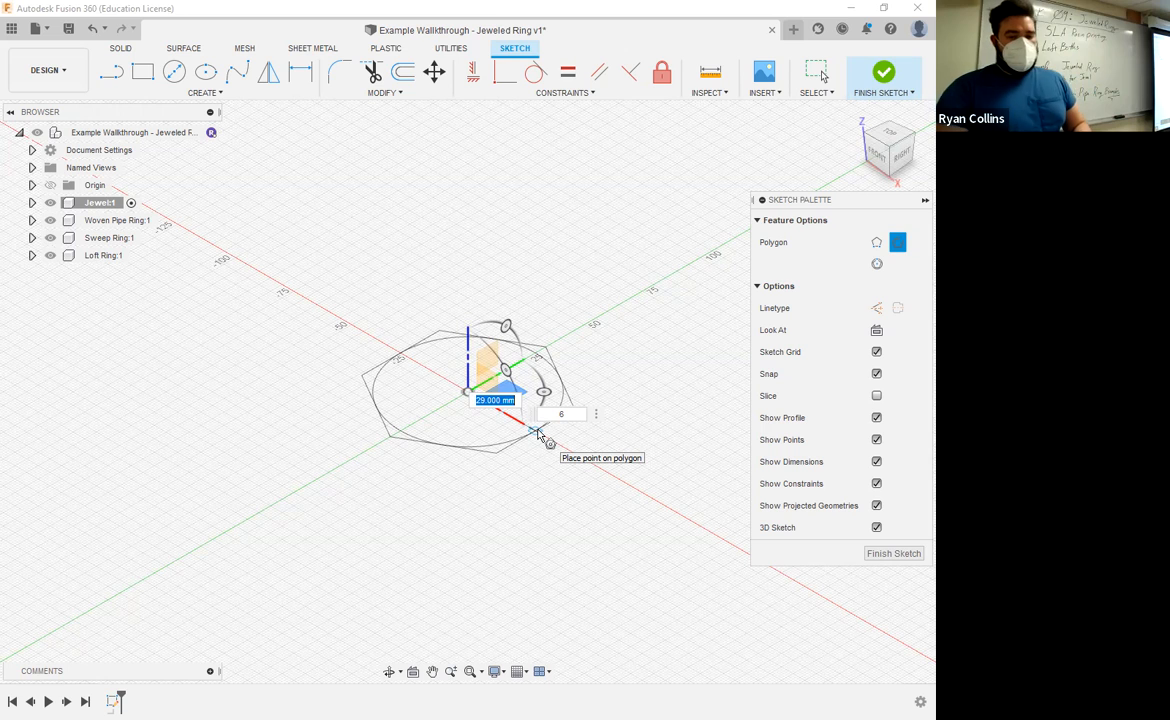
{"action": "type", "text": "6"}
{"action": "key", "text": "Tab"}
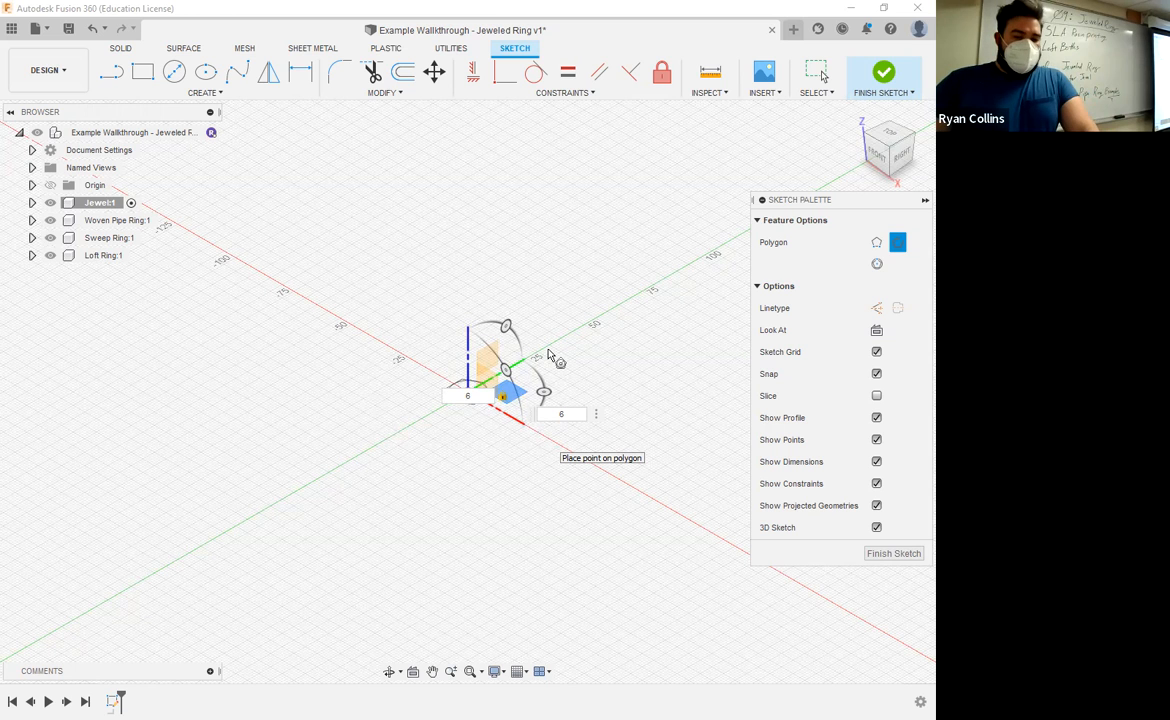
{"action": "scroll", "coordinate": [548, 356], "scroll_direction": "up", "scroll_amount": 5}
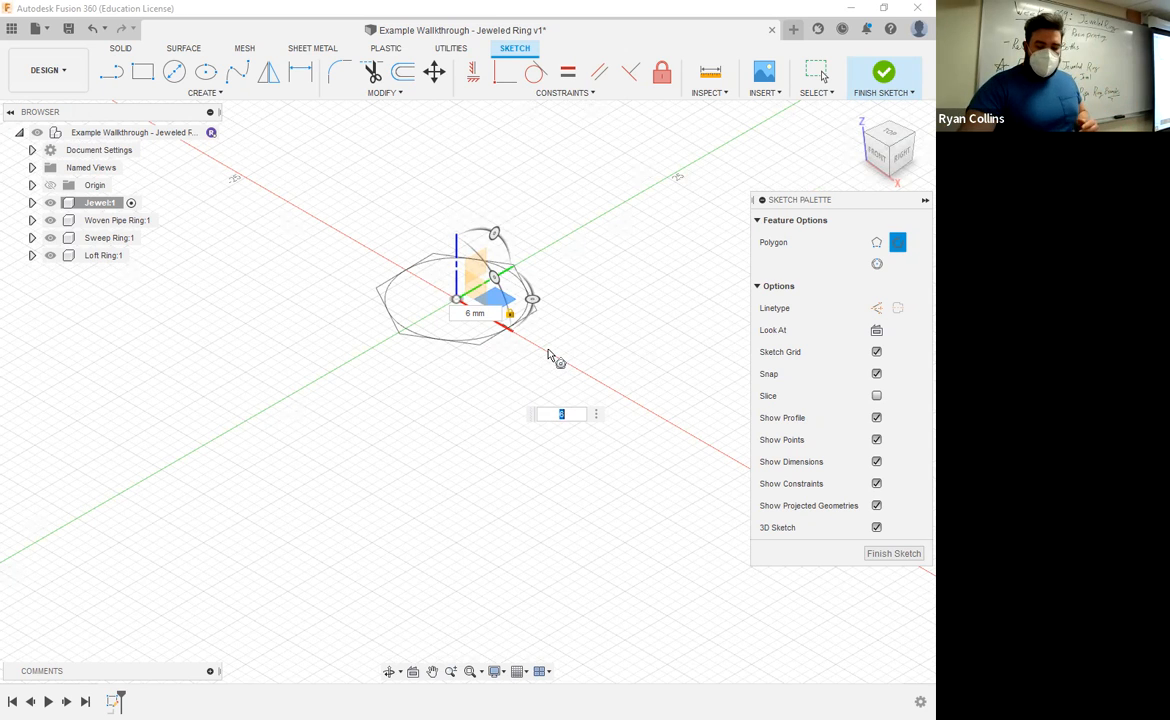
{"action": "type", "text": "12"}
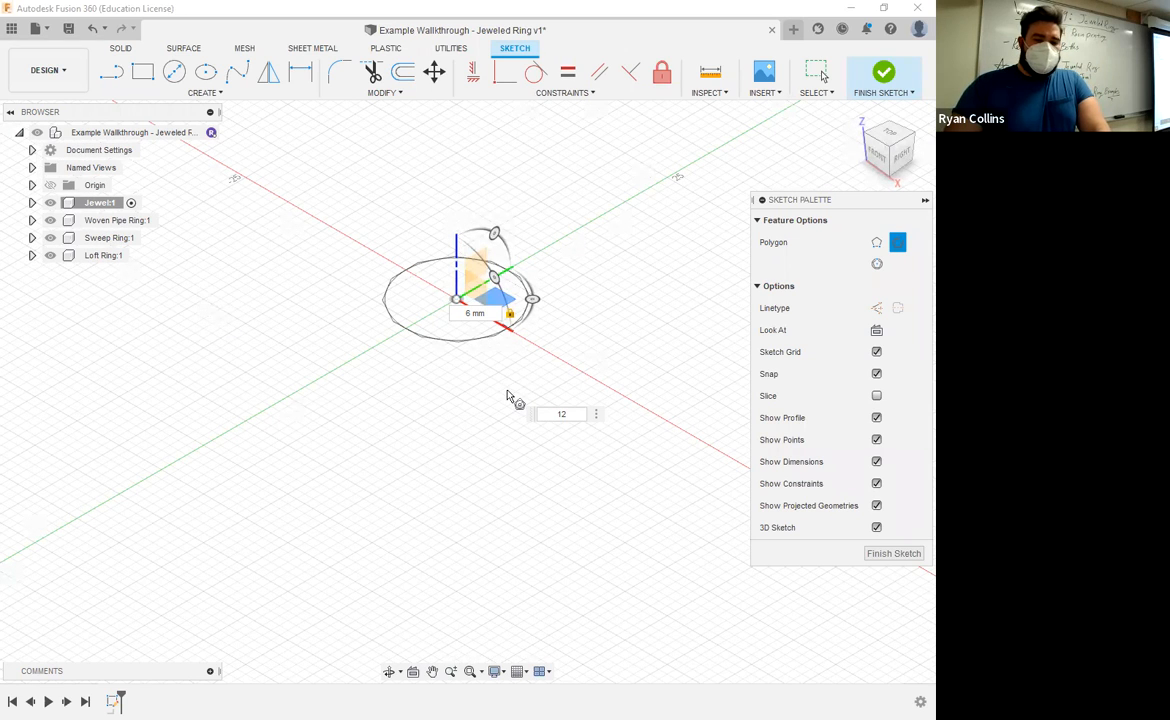
{"action": "left_click", "coordinate": [643, 409]}
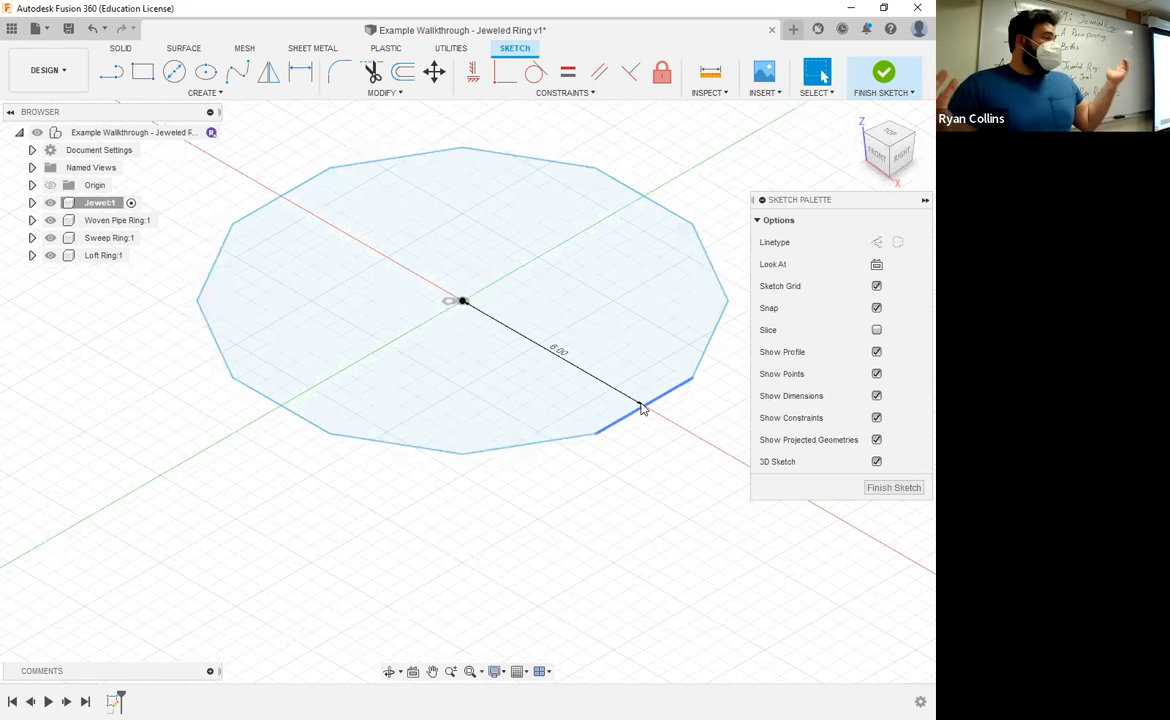
{"action": "left_click", "coordinate": [888, 76]}
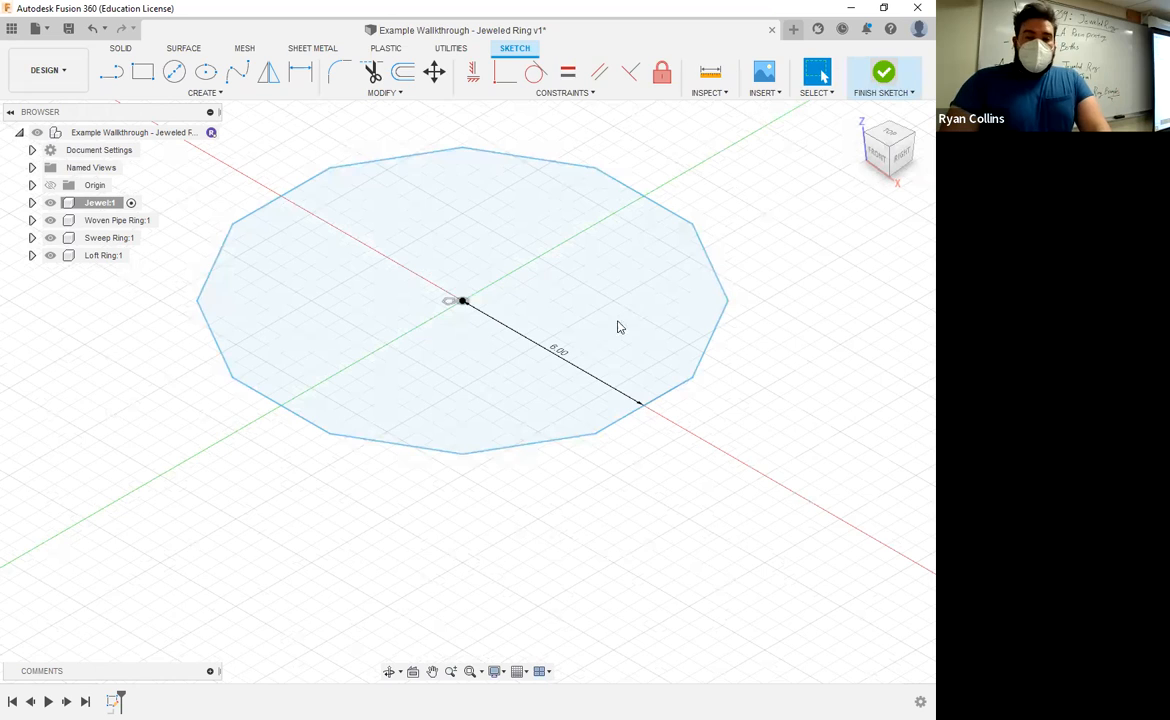
- Extrude the 12-sided polygon profile 0.5 mm upward as a new body
{"action": "scroll", "coordinate": [648, 335], "scroll_direction": "up", "scroll_amount": 2}
{"action": "scroll", "coordinate": [657, 340], "scroll_direction": "down", "scroll_amount": 4}
{"action": "mouse_move", "coordinate": [749, 305]}
{"action": "middle_mouse_down", "text": "shift"}
{"action": "mouse_move", "coordinate": [779, 280]}
{"action": "mouse_move", "coordinate": [601, 313]}
{"action": "middle_mouse_up", "text": "shift"}
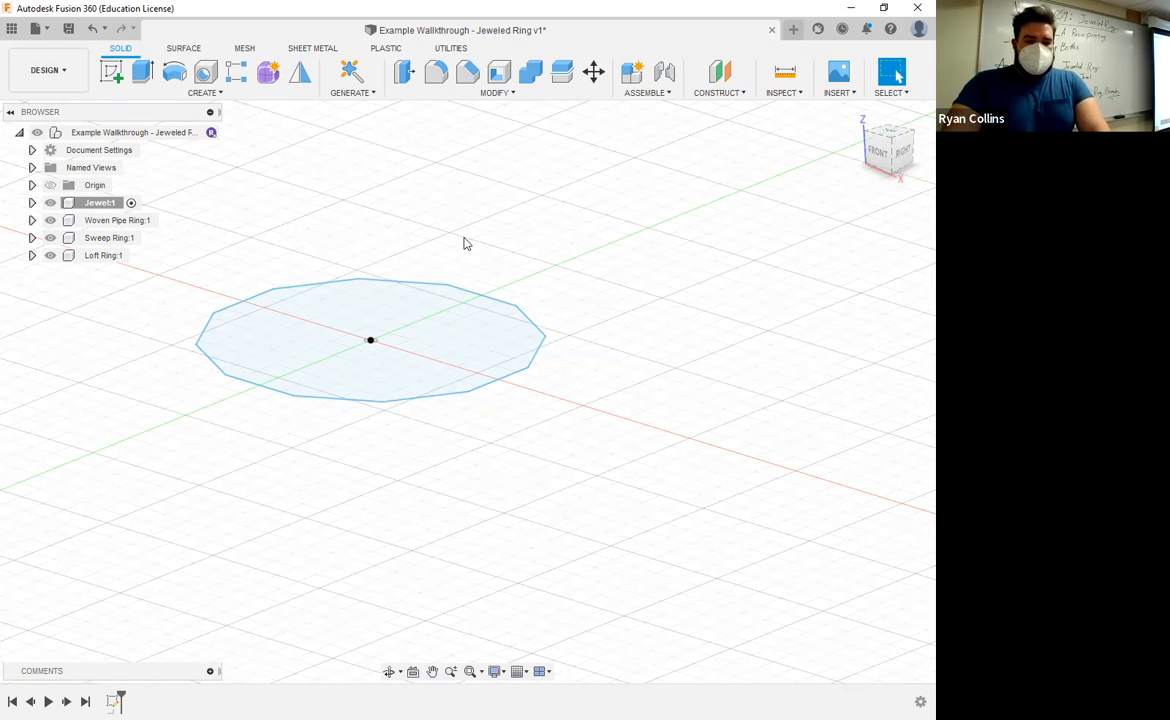
{"action": "key", "text": "e"}
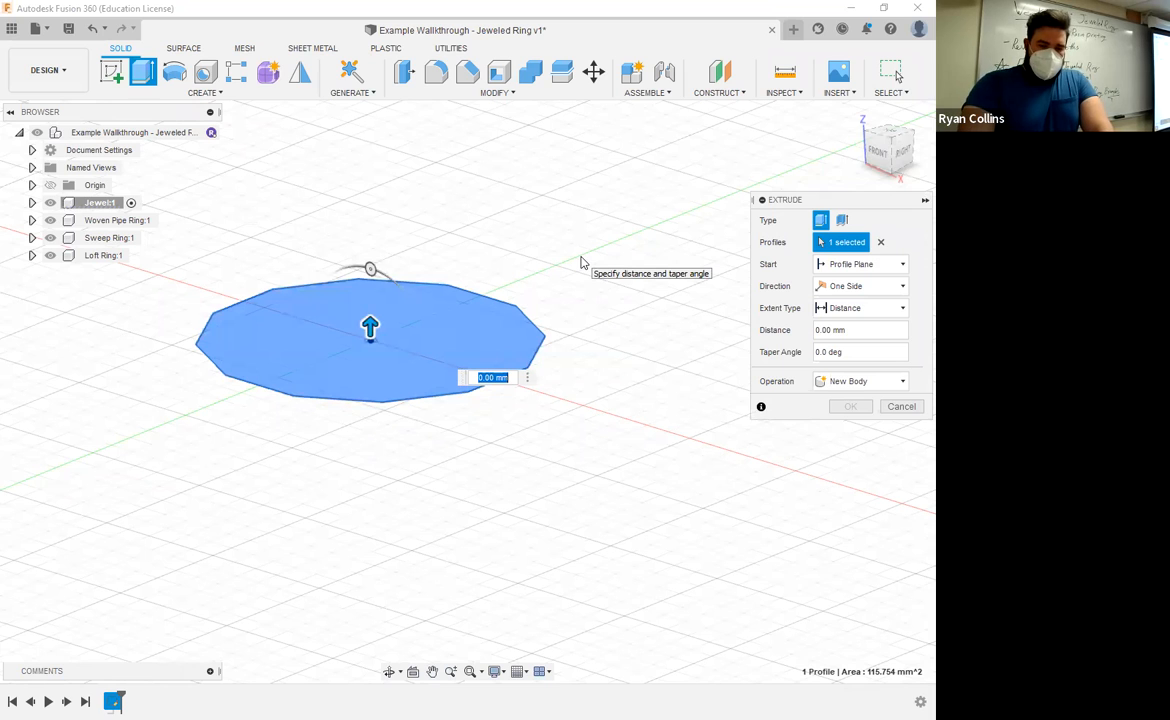
{"action": "type", "text": "5"}
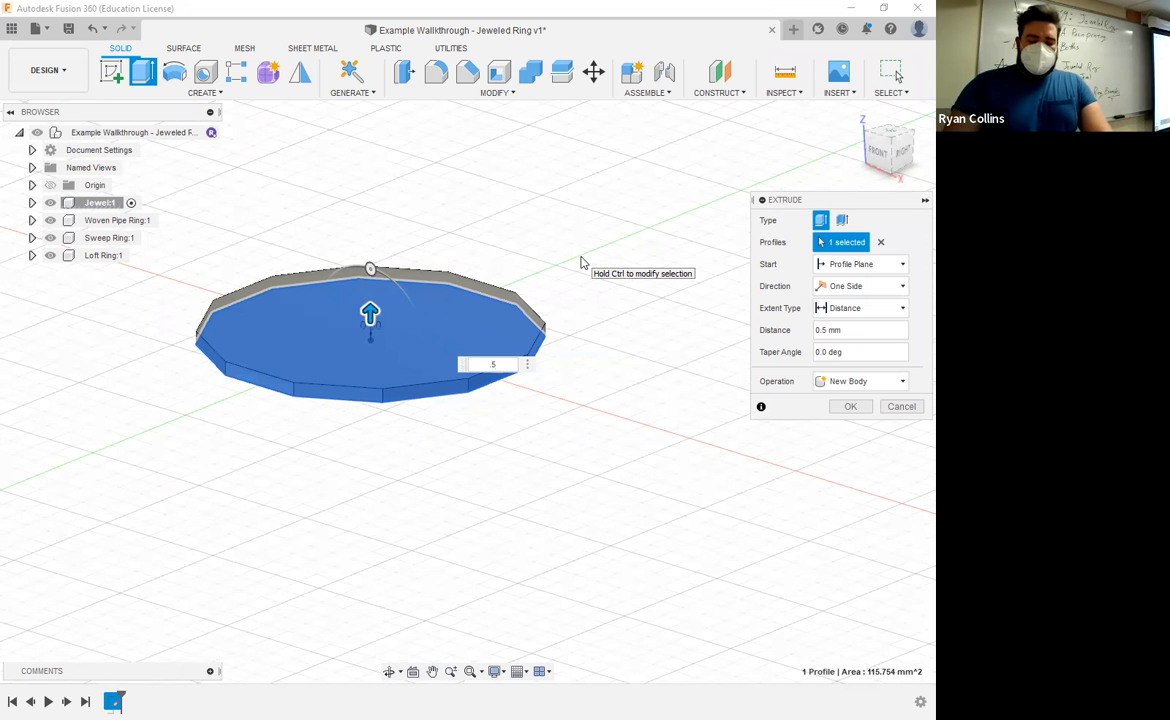
{"action": "key", "text": "Return"}
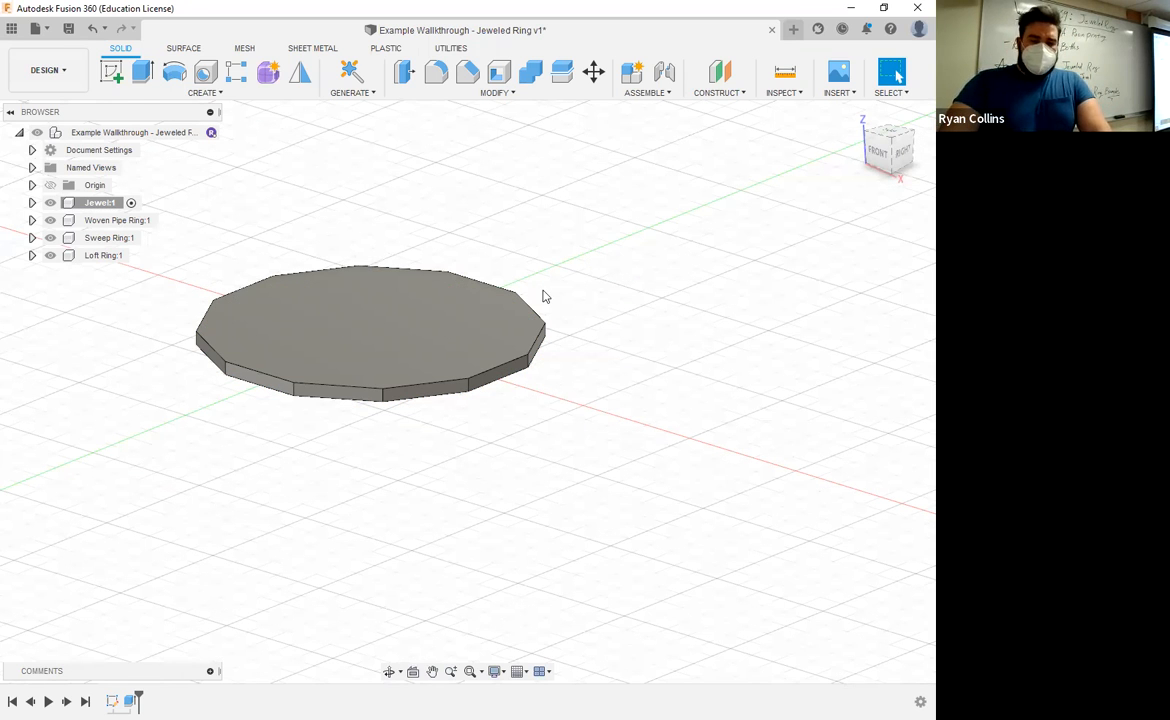
- Extrude the jewel's top face 2 mm upward with a -42° taper angle, joined to the existing body
{"action": "type", "text": "e"}
{"action": "type", "text": "2"}
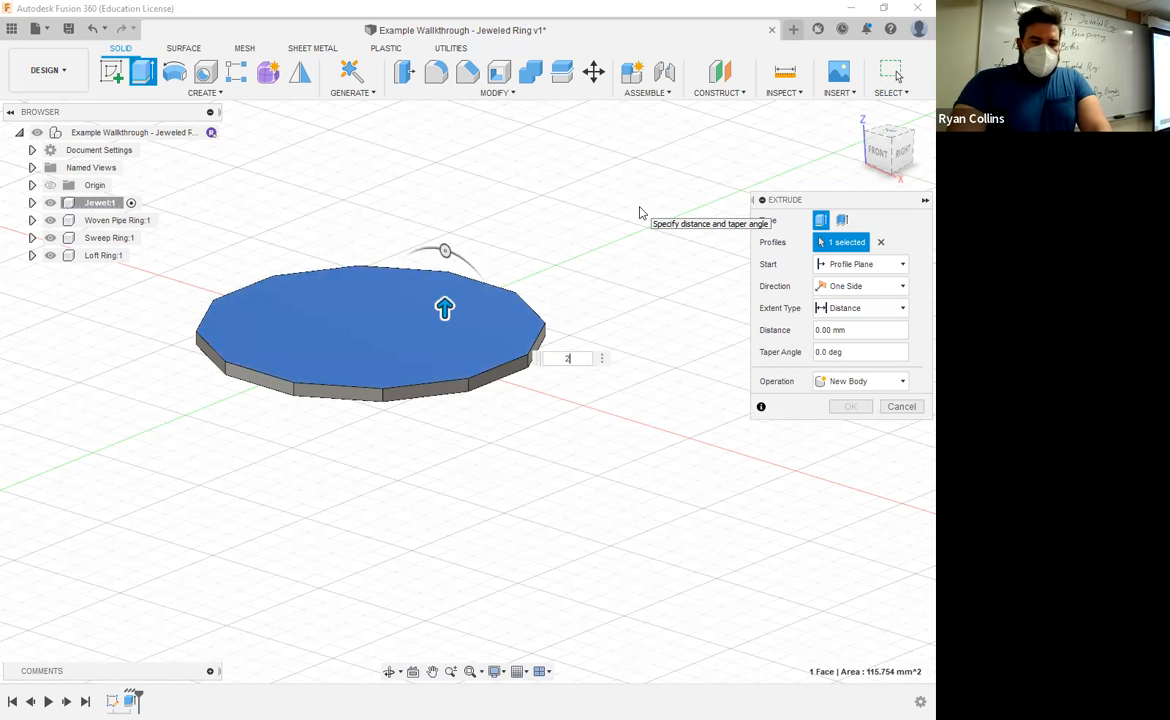
{"action": "left_click", "coordinate": [870, 351]}
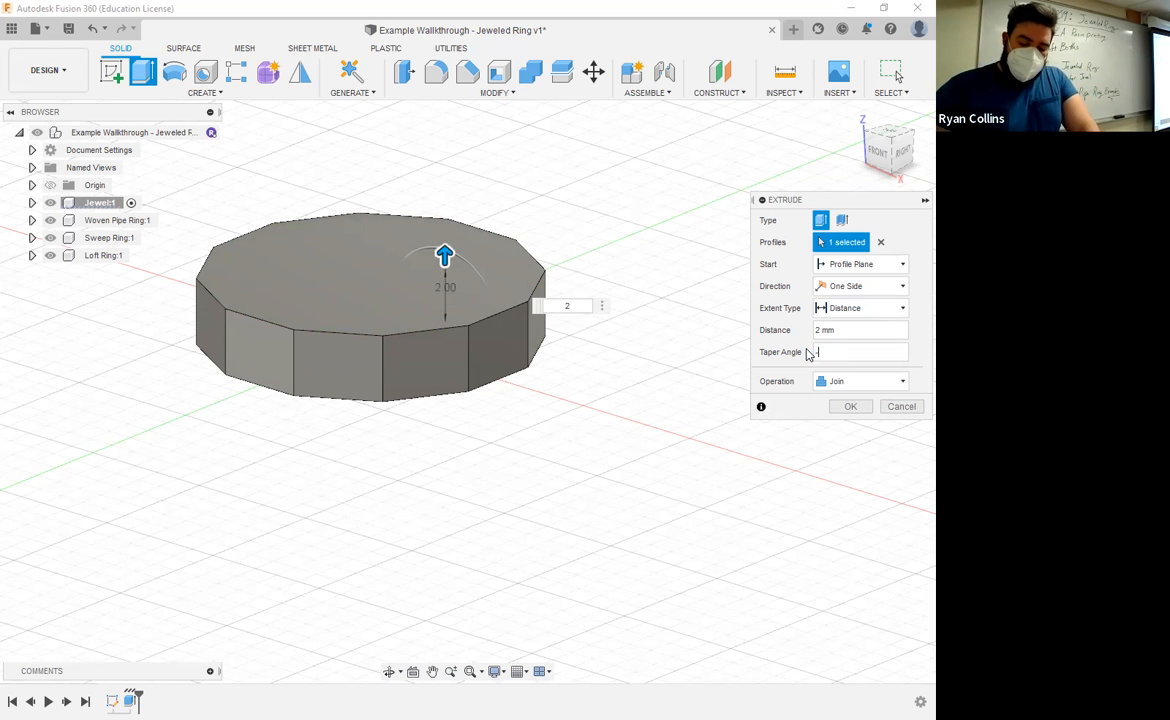
{"action": "type", "text": "-42"}
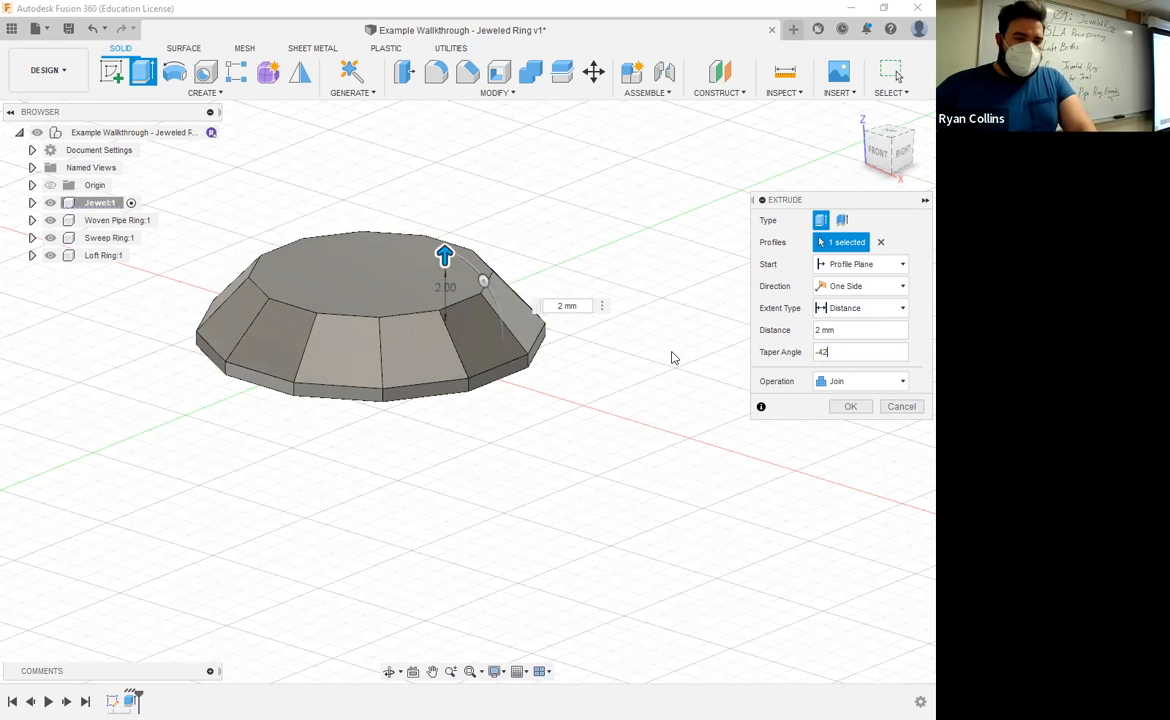
{"action": "middle_click_drag", "start_coordinate": [646, 351], "coordinate": [674, 287]}
{"action": "key", "text": "Return"}
- Extrude the jewel's bottom face 6 mm downward with a -42° taper angle, joined to the body, leaving a small flat tip
{"action": "key", "text": "e"}
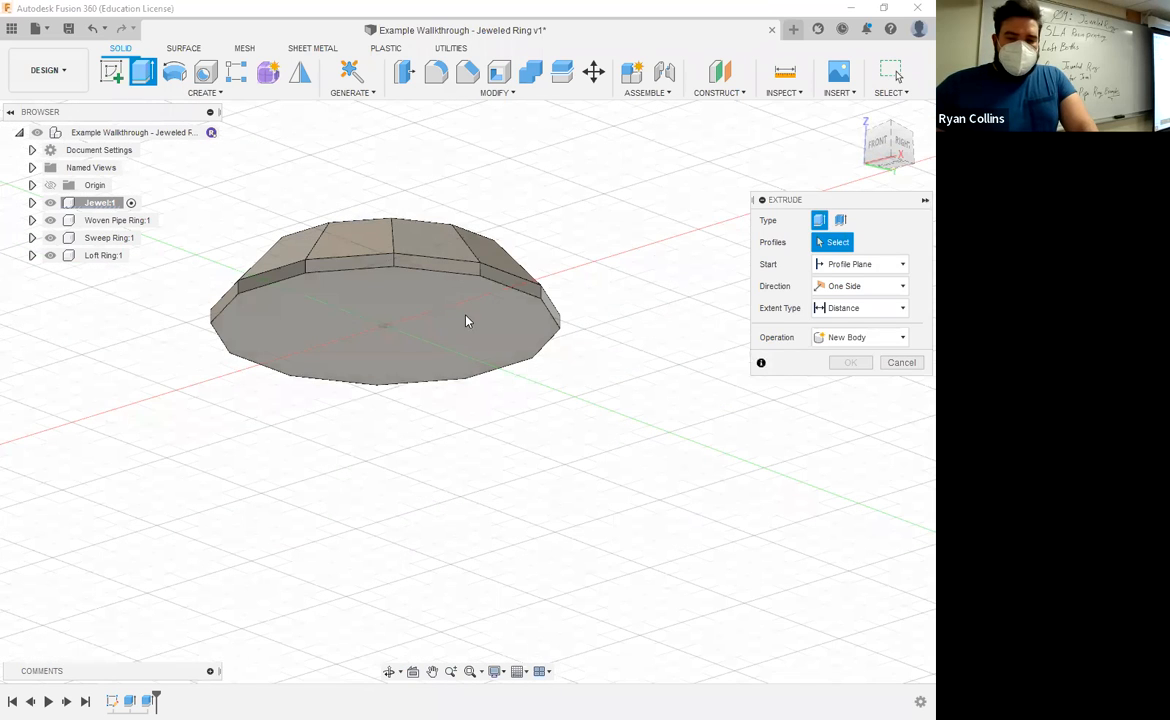
{"action": "left_click", "coordinate": [466, 321]}
{"action": "type", "text": "-42"}
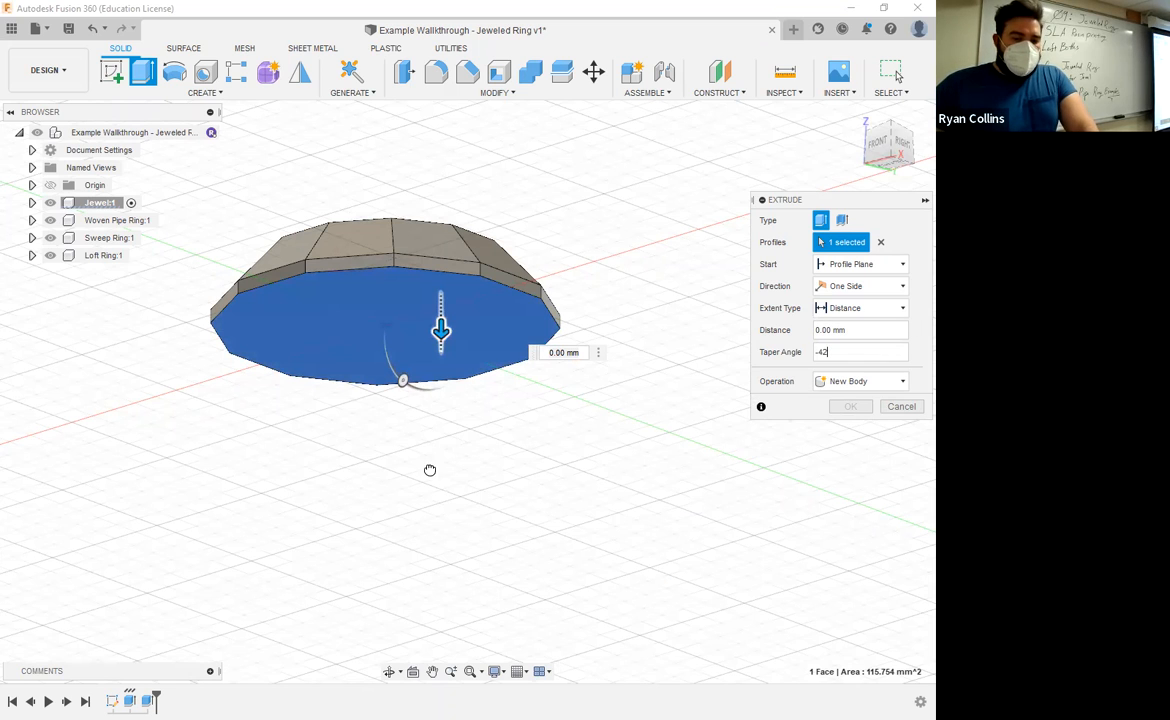
{"action": "left_click_drag", "start_coordinate": [441, 331], "coordinate": [422, 528]}
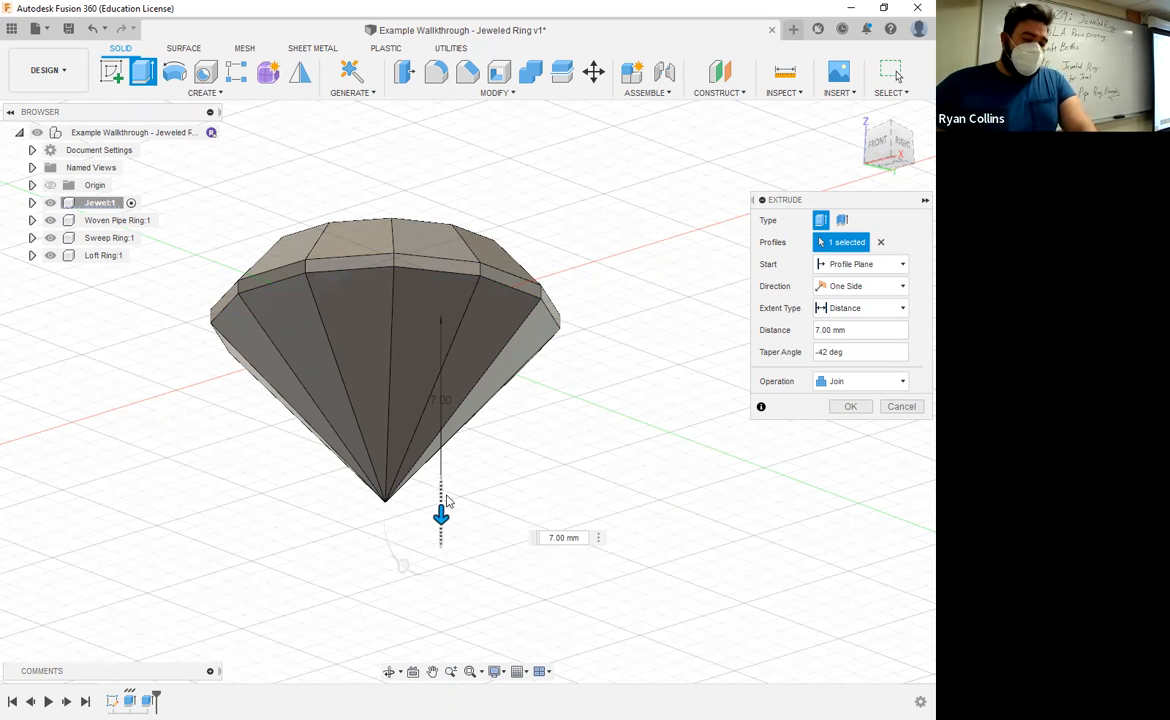
{"action": "left_click_drag", "start_coordinate": [441, 500], "coordinate": [380, 487]}
{"action": "middle_click_drag", "start_coordinate": [588, 410], "coordinate": [588, 425], "text": "shift"}
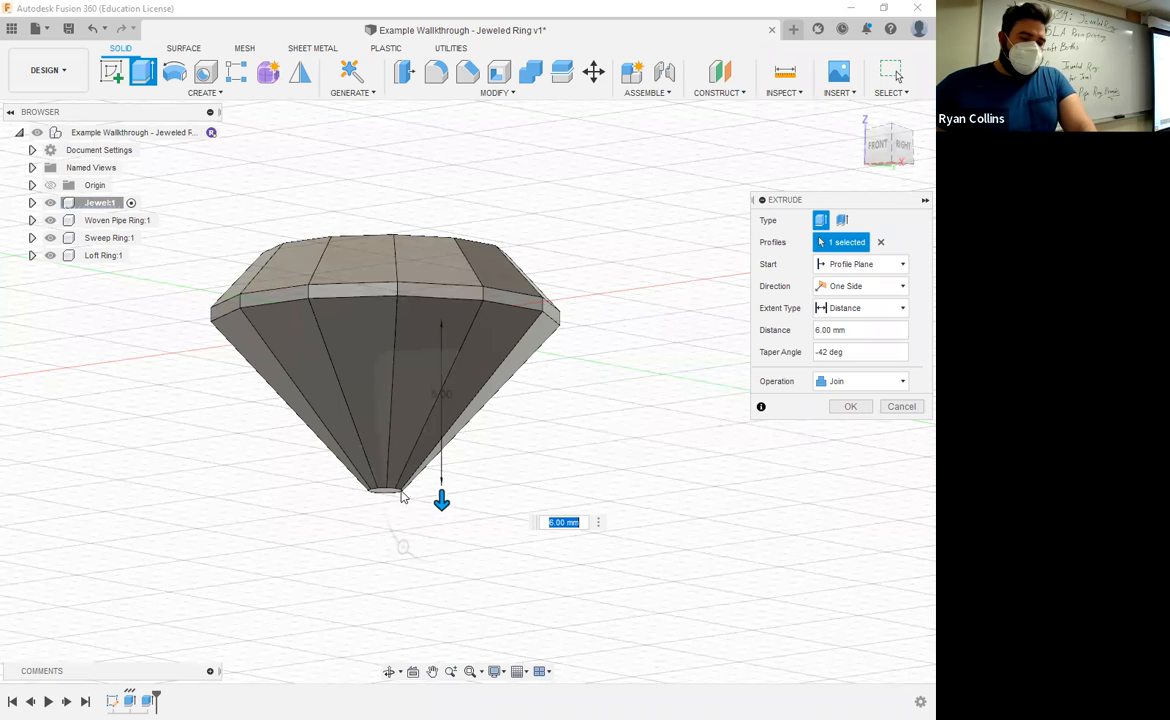
{"action": "left_click", "coordinate": [848, 407]}
- Preview the jewel in the Shaded visual style and restore Shaded with Visible Edges Only
{"action": "middle_click_drag", "start_coordinate": [566, 342], "coordinate": [525, 530], "text": "shift"}
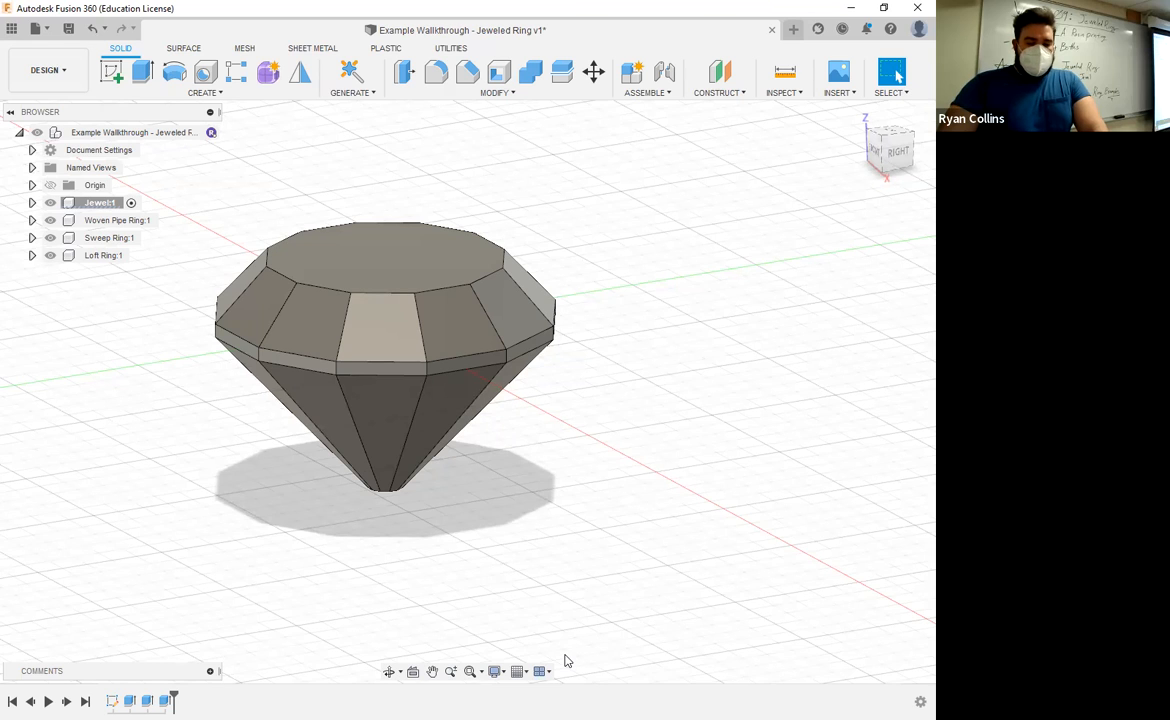
{"action": "left_click", "coordinate": [494, 671]}
{"action": "mouse_move", "coordinate": [530, 539]}
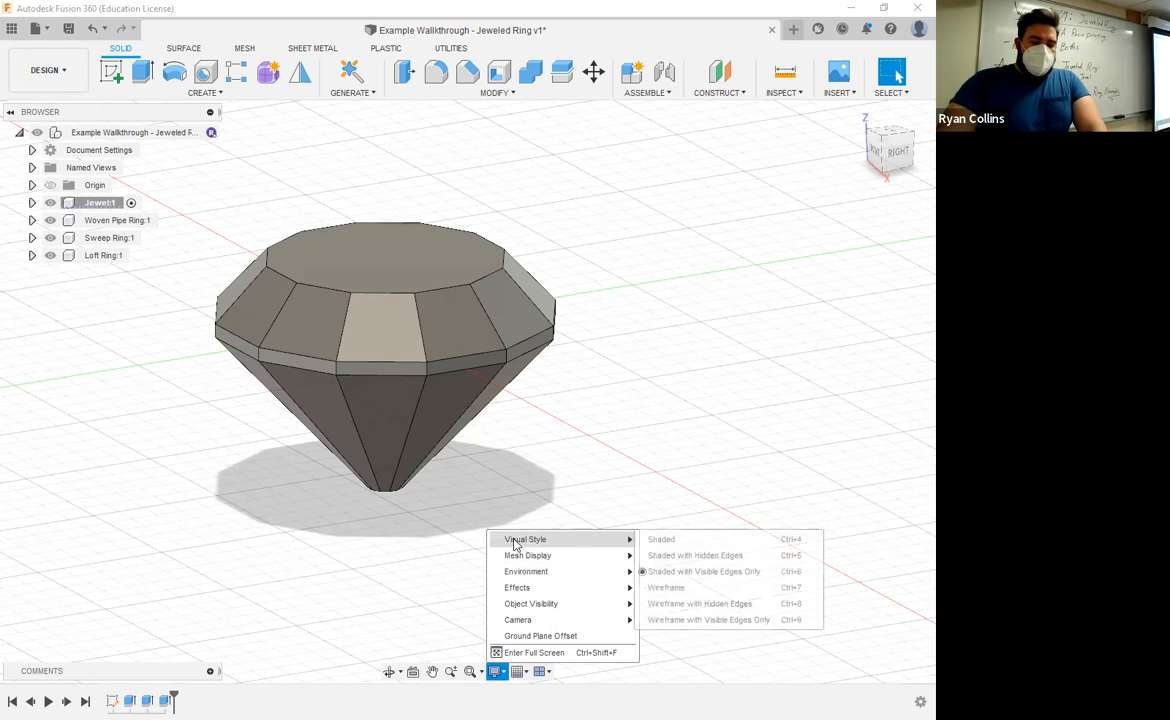
{"action": "left_click", "coordinate": [679, 541]}
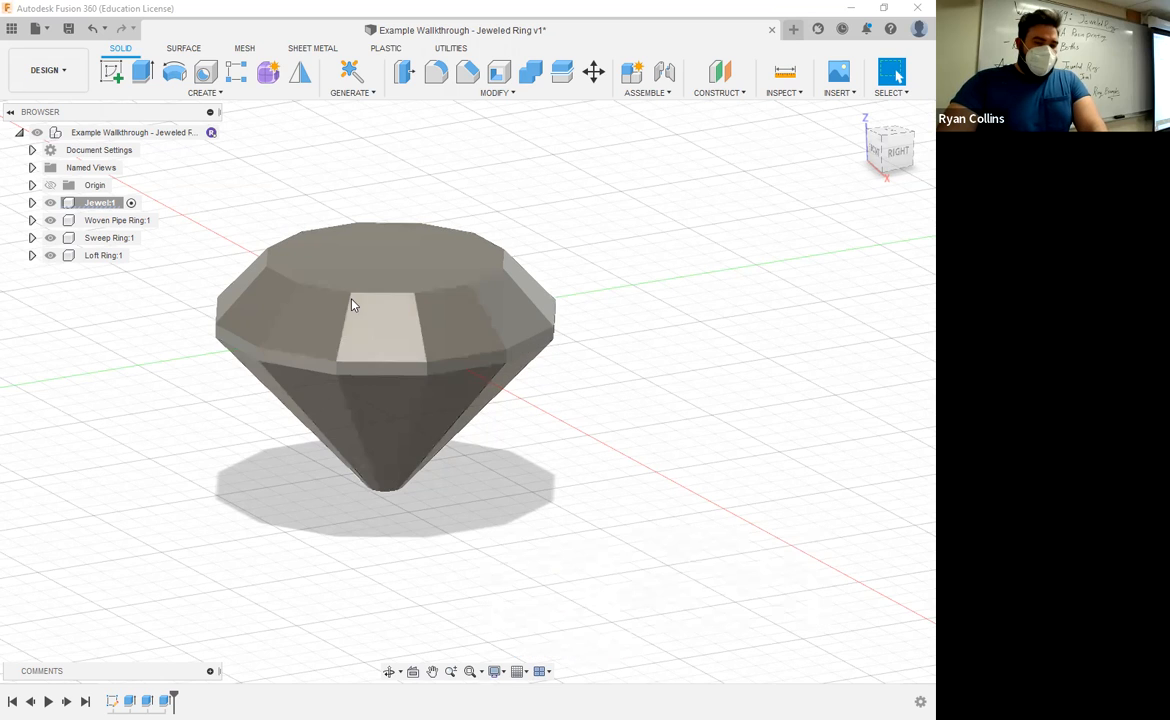
{"action": "left_click", "coordinate": [494, 671]}
{"action": "mouse_move", "coordinate": [611, 541]}
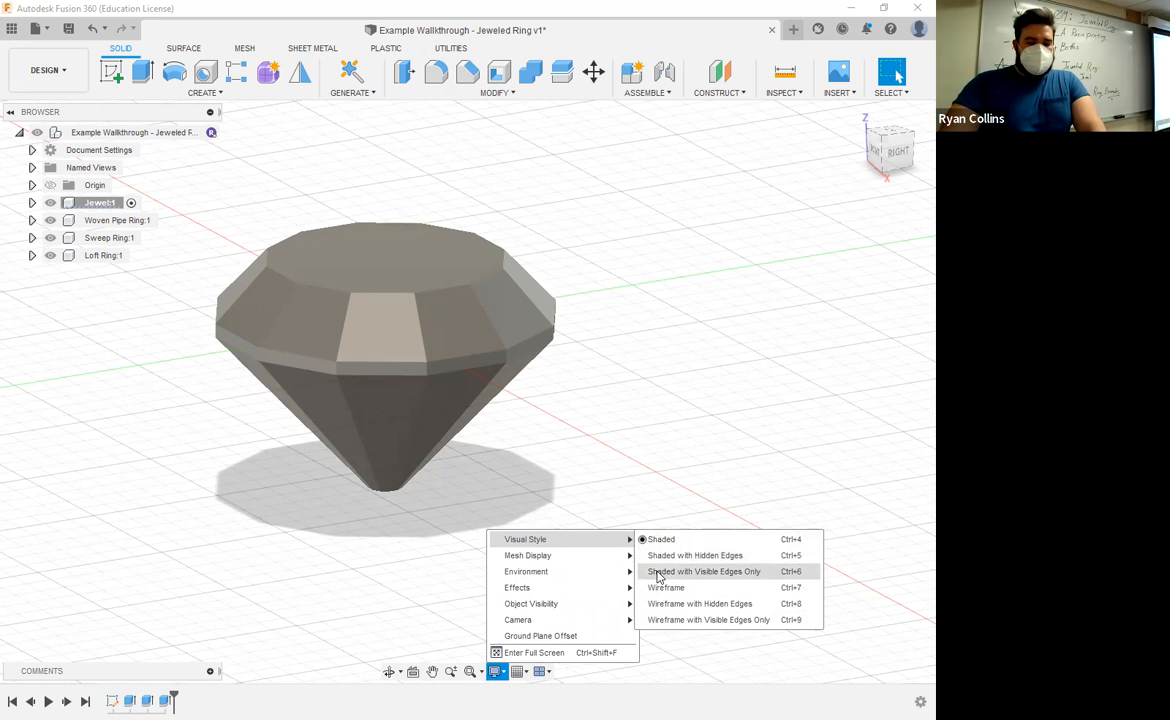
{"action": "key", "text": "ctrl+6"}
{"action": "middle_click_drag", "start_coordinate": [606, 507], "coordinate": [650, 347], "text": "shift"}
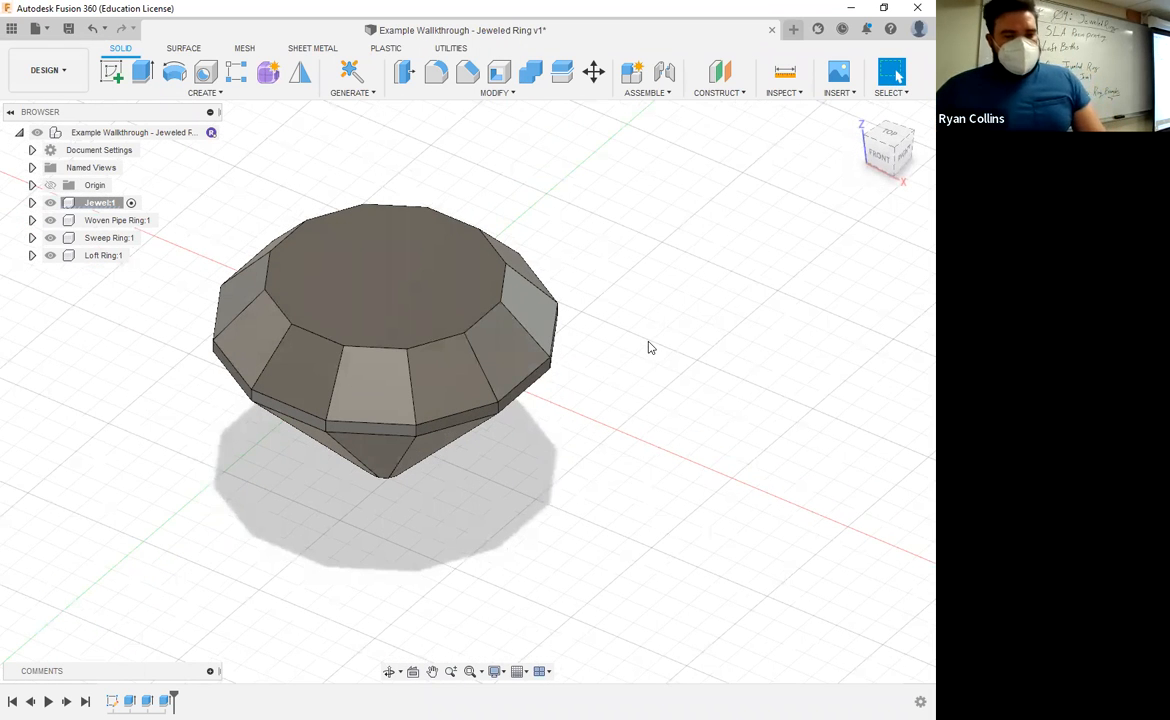
- Save the design with the version description "Jewel Extruded"
{"action": "key", "text": "ctrl+s"}
{"action": "type", "text": "Jwew"}
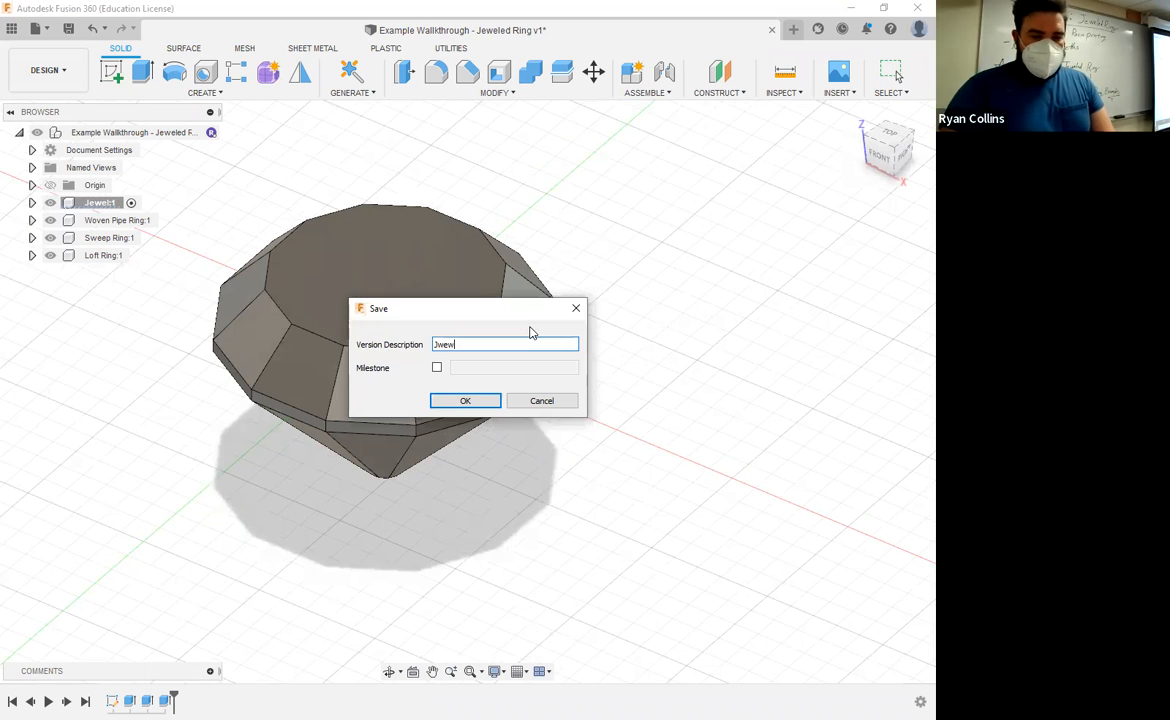
{"action": "key", "text": "BackSpace"}
{"action": "key", "text": "BackSpace"}
{"action": "type", "text": "ewel Extruded"}
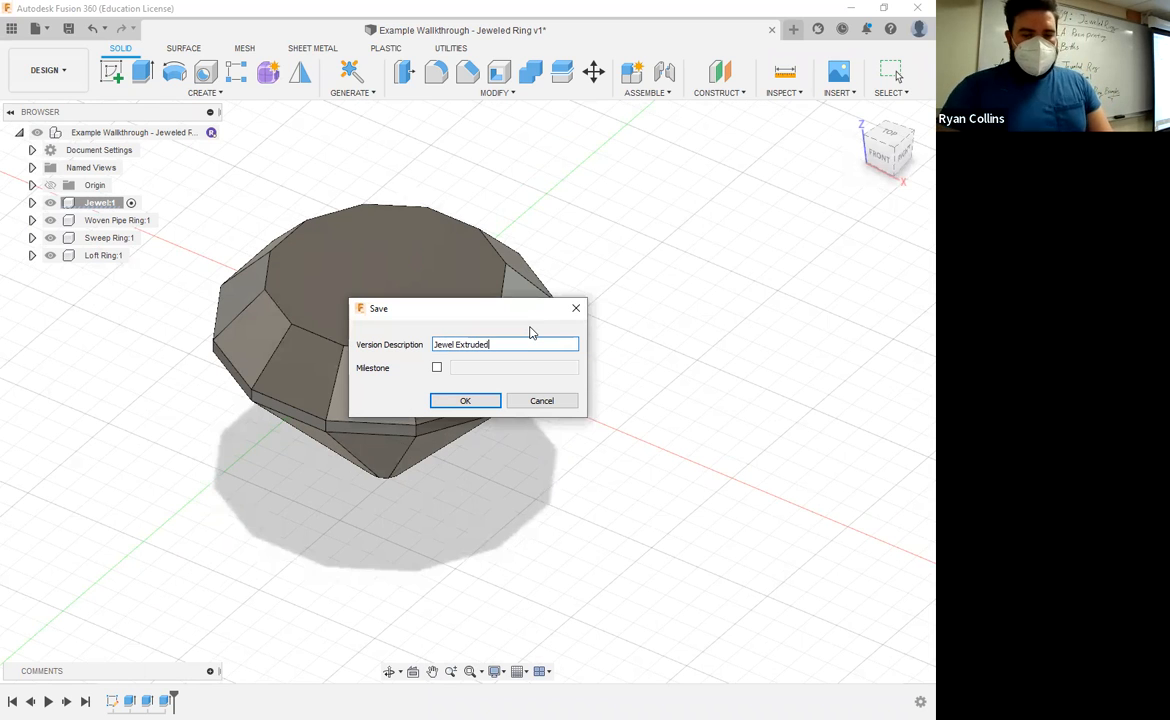
{"action": "key", "text": "Return"}
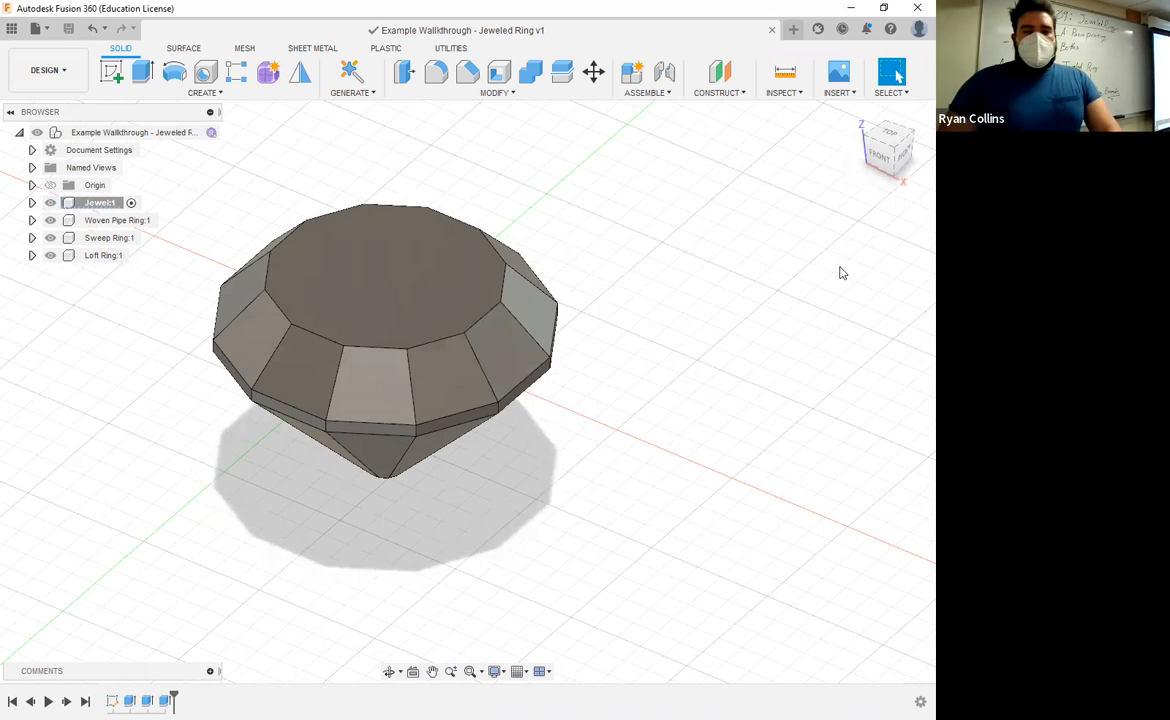
- Create a construction plane through two alternate vertices of the jewel's top face and the upper girdle vertex below the skipped corner
{"action": "left_click", "coordinate": [744, 93]}
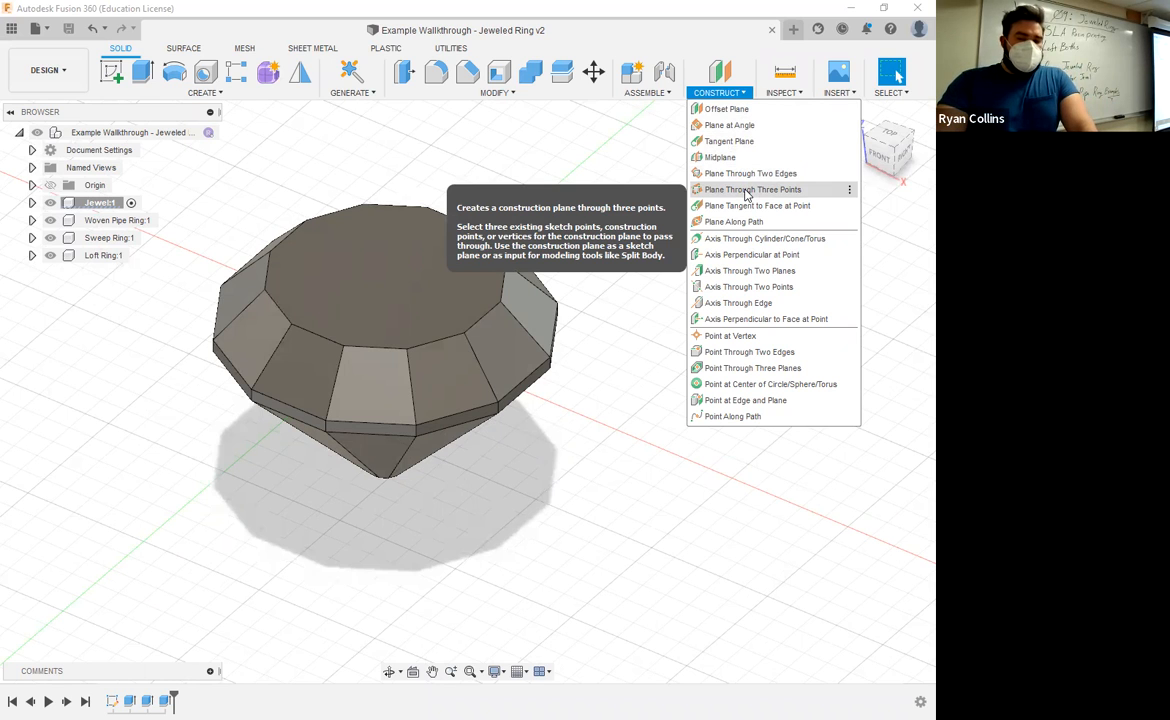
{"action": "left_click", "coordinate": [732, 228]}
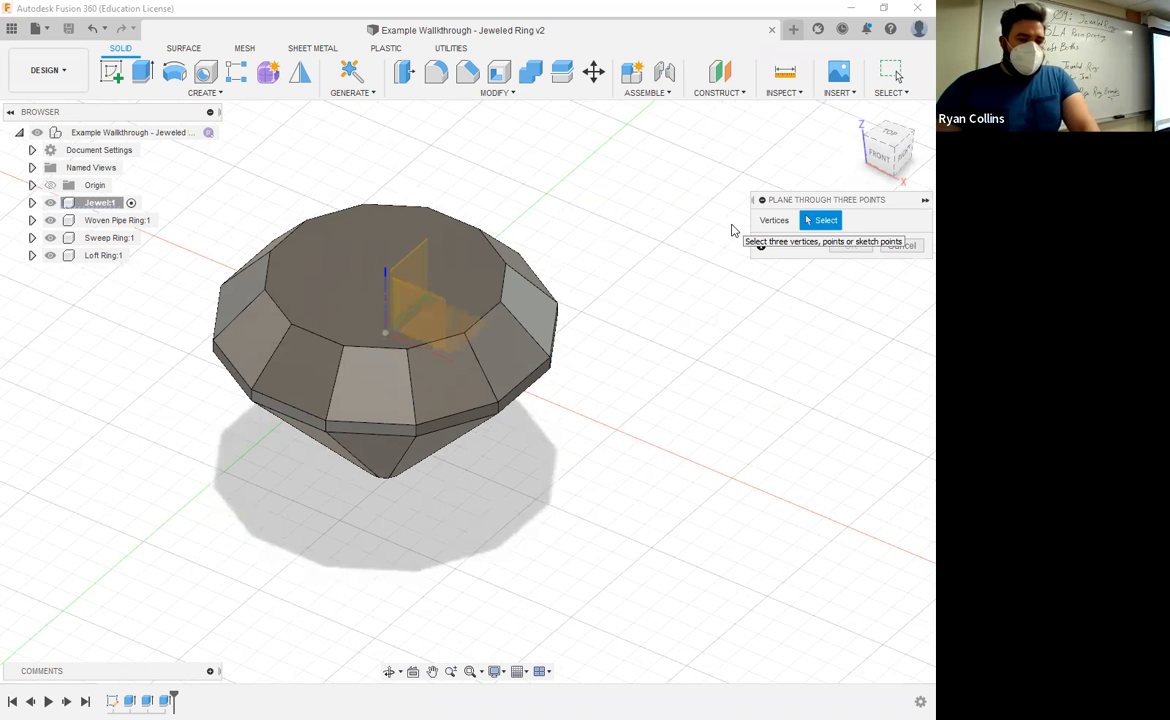
{"action": "middle_click_drag", "start_coordinate": [503, 319], "coordinate": [608, 429], "text": "shift"}
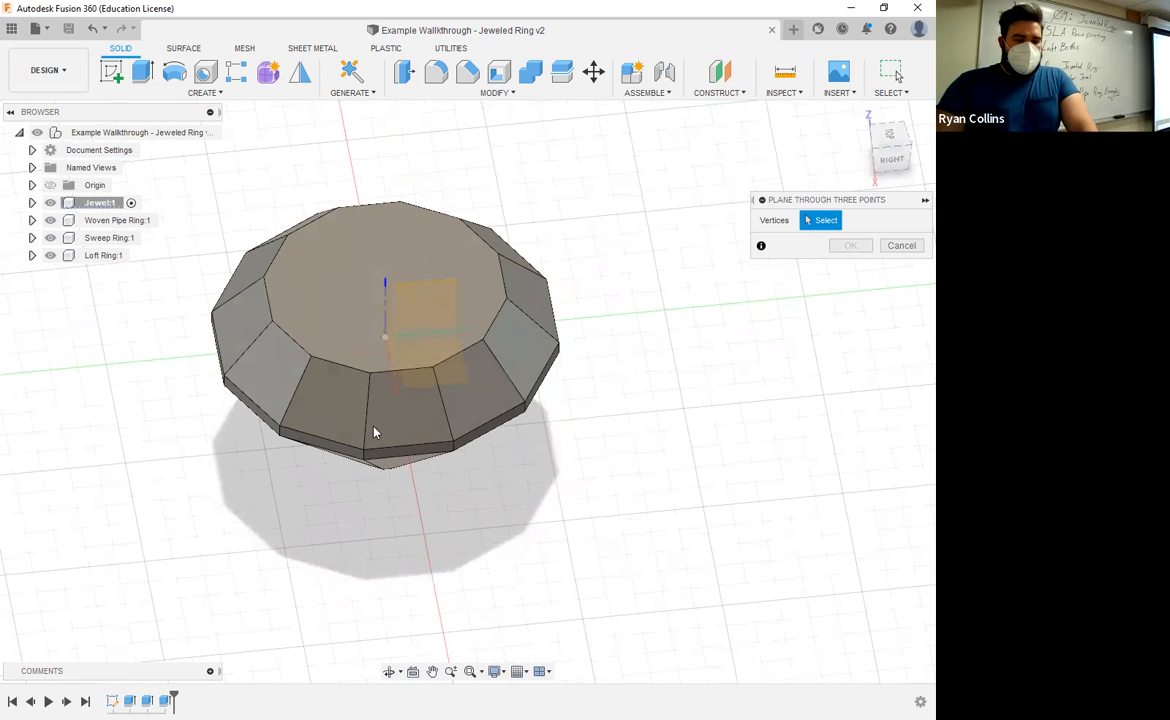
{"action": "middle_click_drag", "start_coordinate": [687, 392], "coordinate": [660, 395], "text": "shift"}
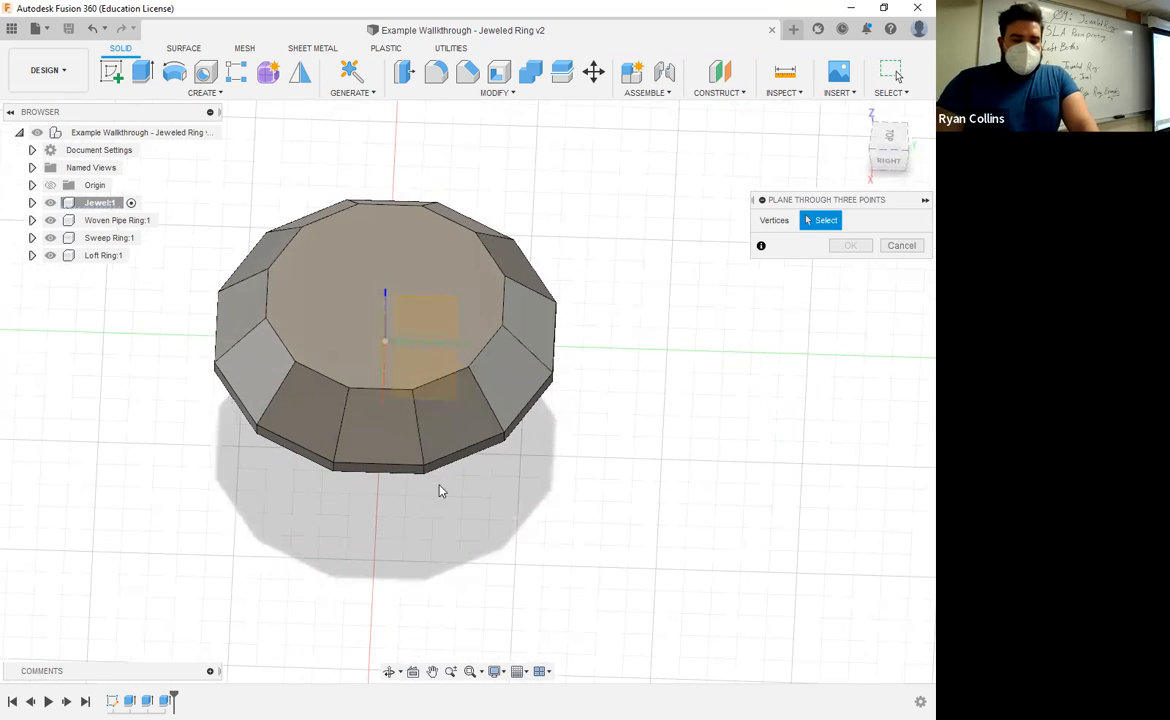
{"action": "left_click", "coordinate": [414, 389]}
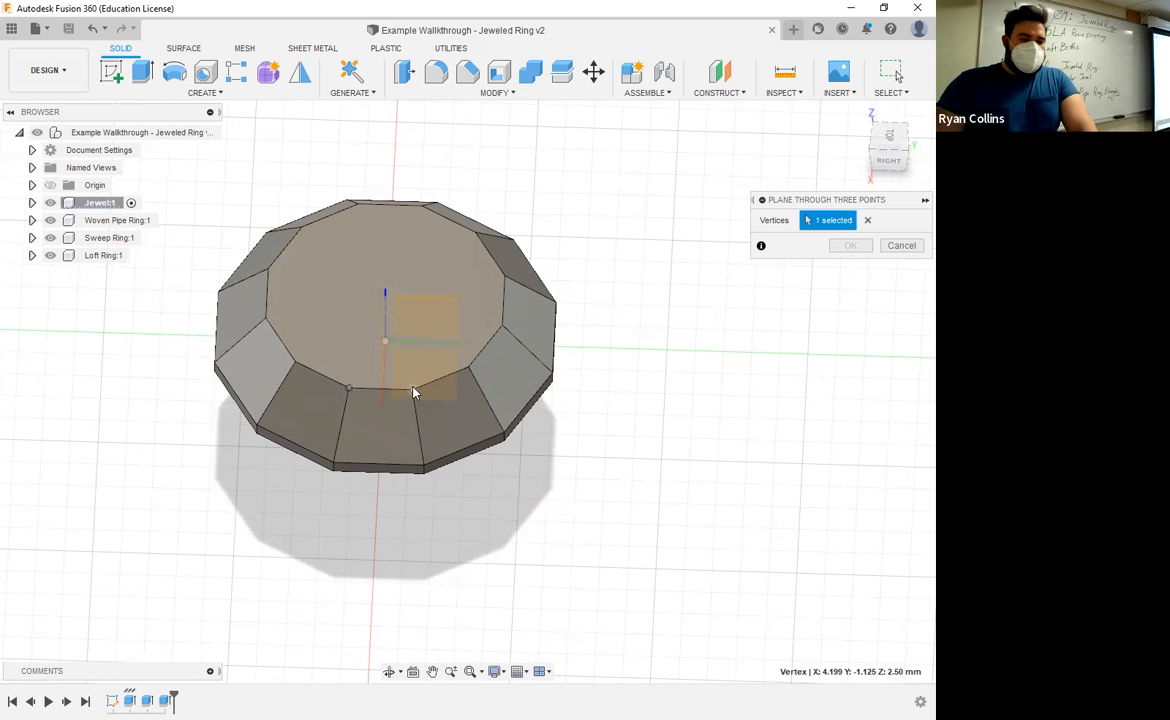
{"action": "left_click", "coordinate": [467, 372]}
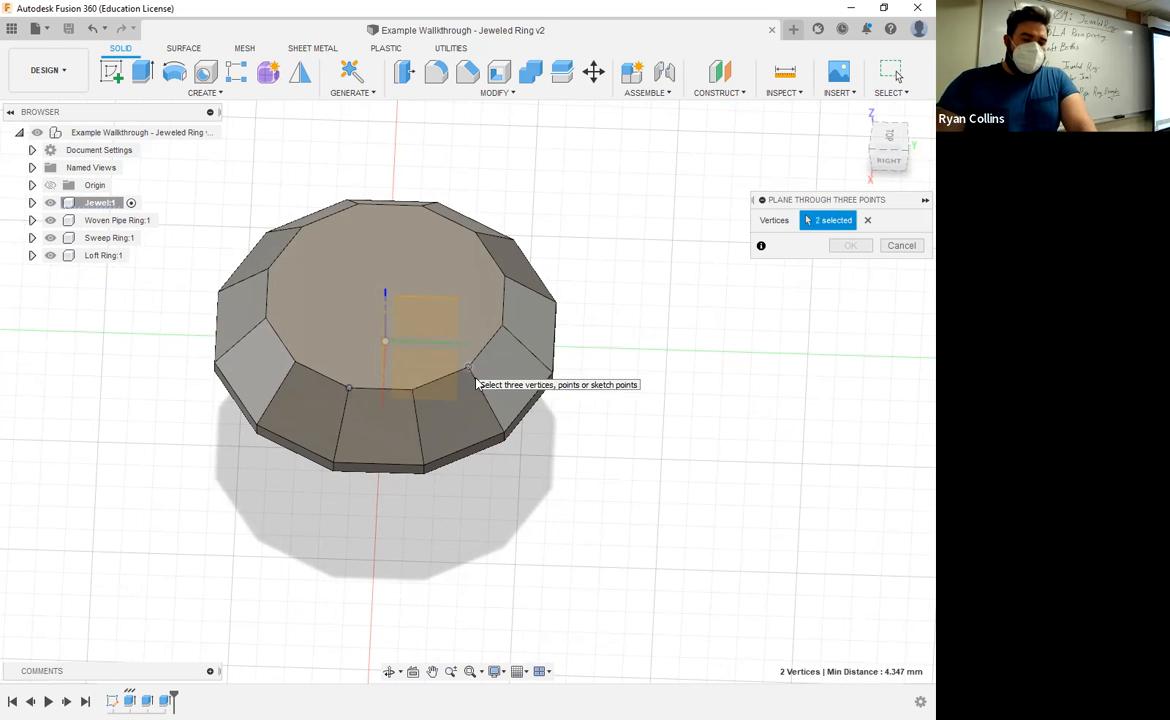
{"action": "left_click", "coordinate": [424, 468]}
{"action": "middle_click_drag", "start_coordinate": [457, 535], "coordinate": [541, 494], "text": "shift"}
{"action": "scroll", "coordinate": [546, 424], "scroll_direction": "up", "scroll_amount": 4}
{"action": "middle_click_drag", "start_coordinate": [548, 424], "coordinate": [566, 505], "text": "shift"}
{"action": "middle_click_drag", "start_coordinate": [566, 505], "coordinate": [535, 540]}
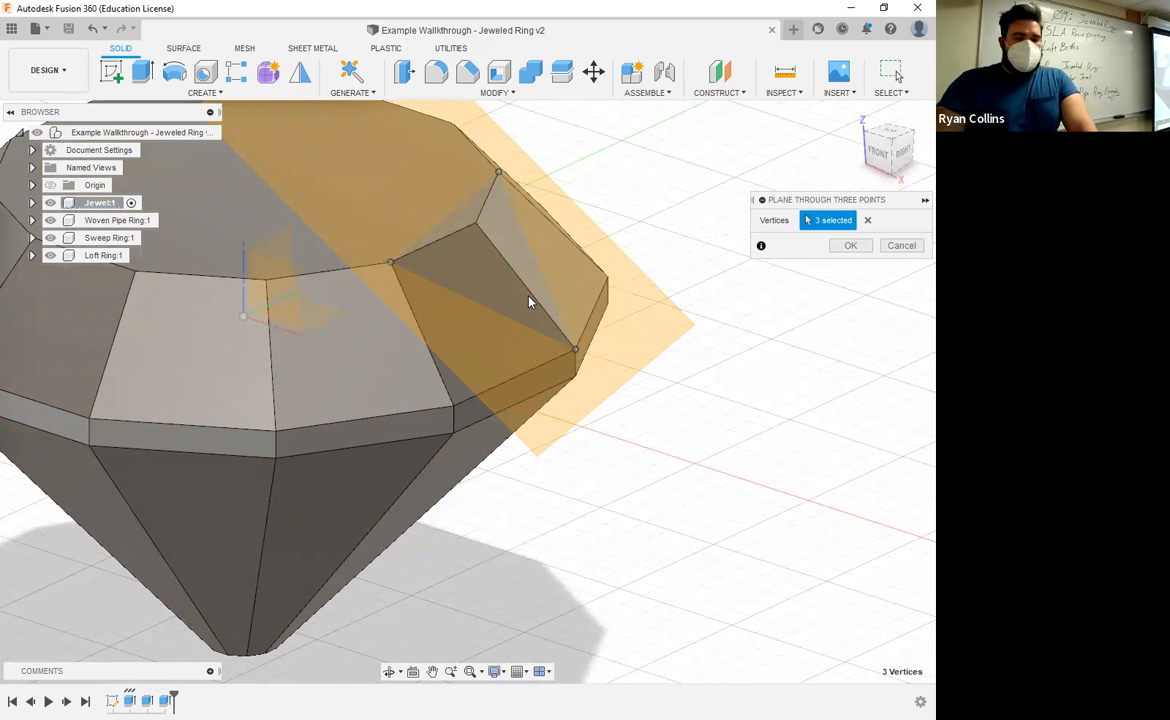
{"action": "left_click", "coordinate": [863, 250]}
- Split the jewel body with the angled construction plane as the splitting tool
{"action": "middle_click_drag", "start_coordinate": [750, 311], "coordinate": [701, 393]}
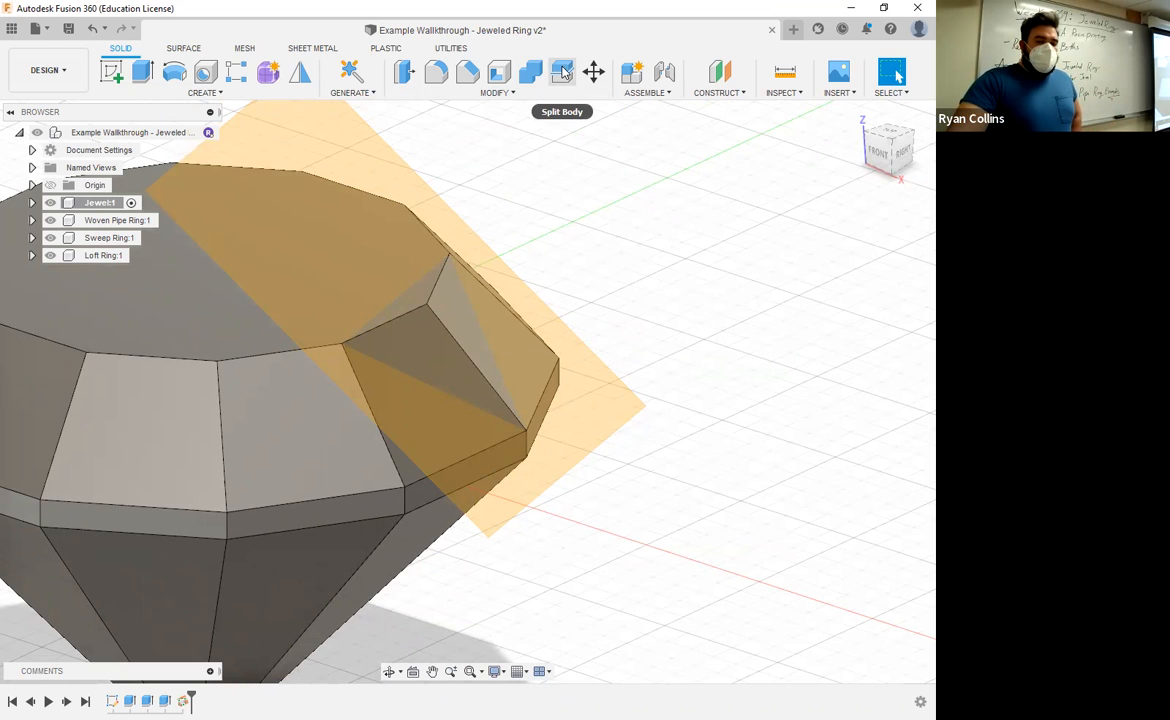
{"action": "left_click", "coordinate": [495, 95]}
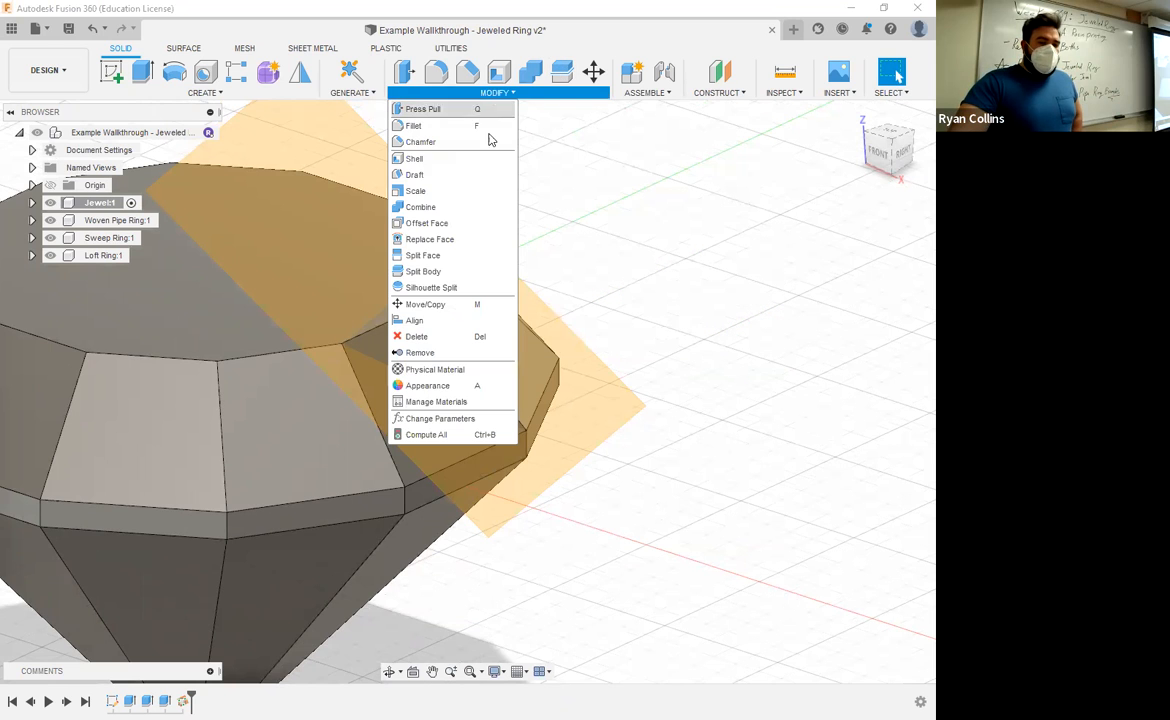
{"action": "left_click", "coordinate": [423, 271]}
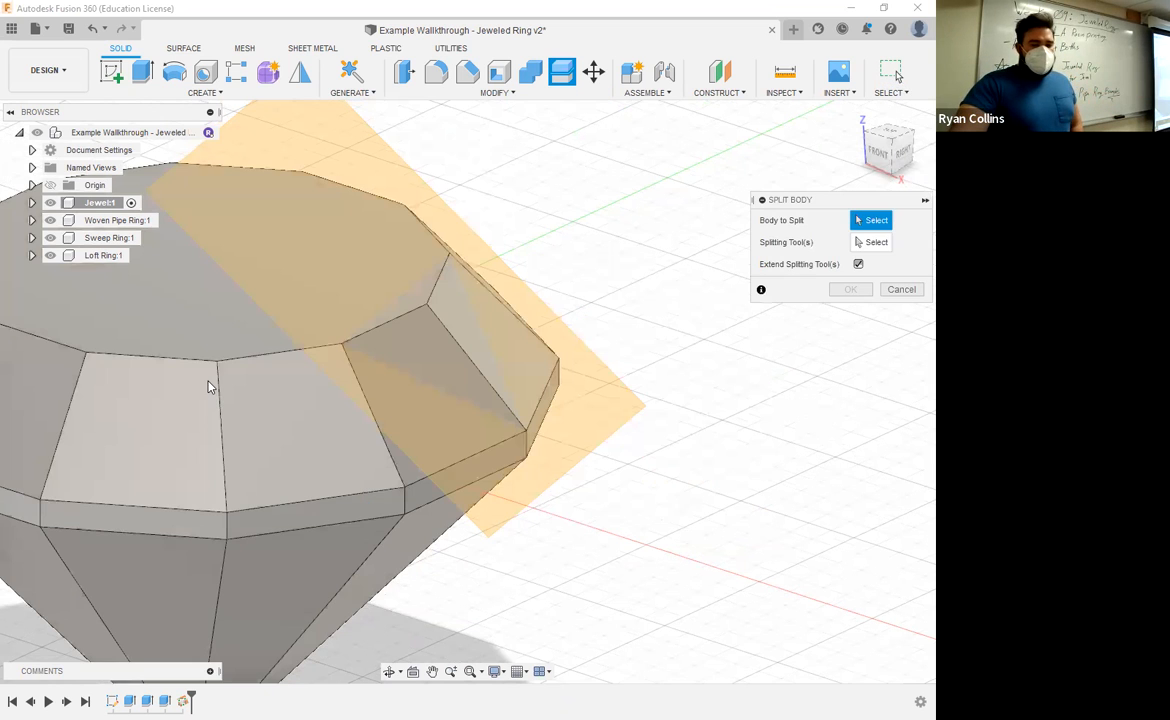
{"action": "left_click", "coordinate": [220, 402]}
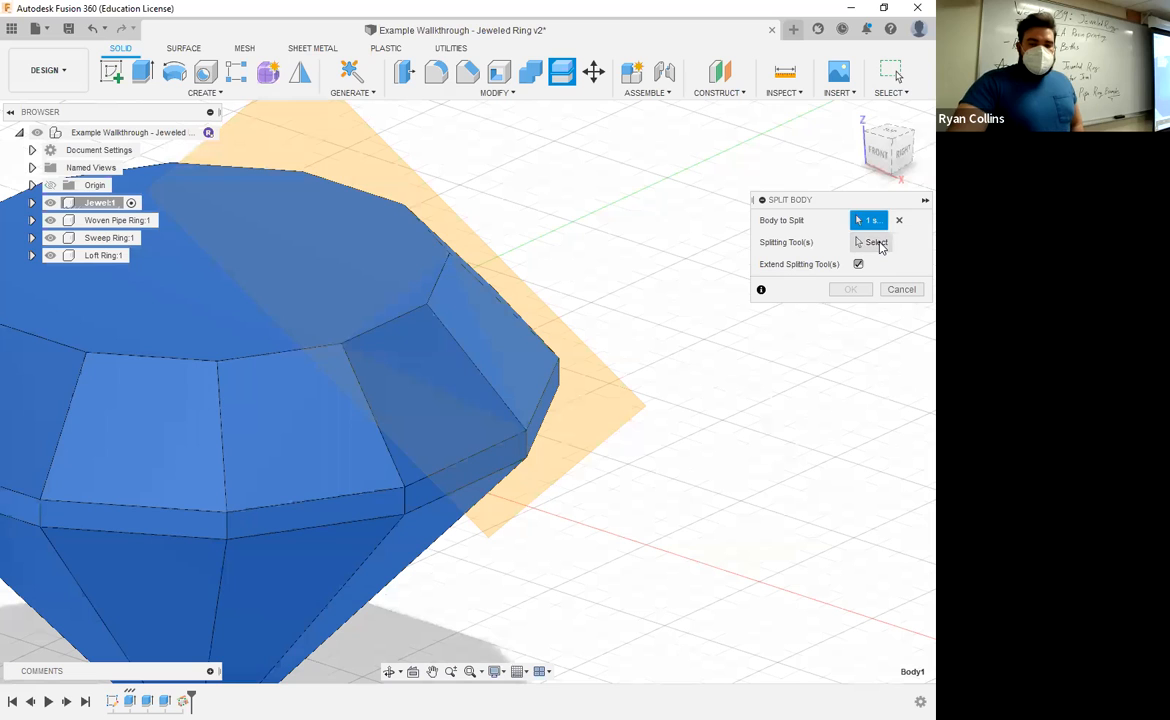
{"action": "left_click", "coordinate": [878, 243]}
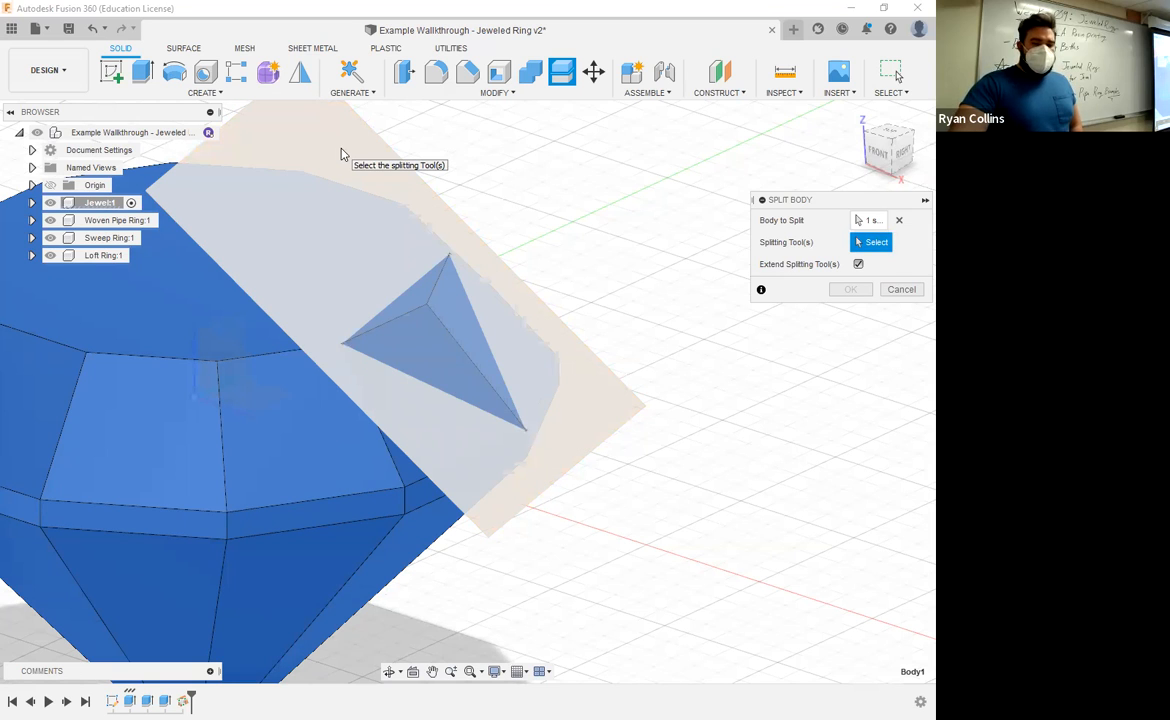
{"action": "left_click", "coordinate": [340, 153]}
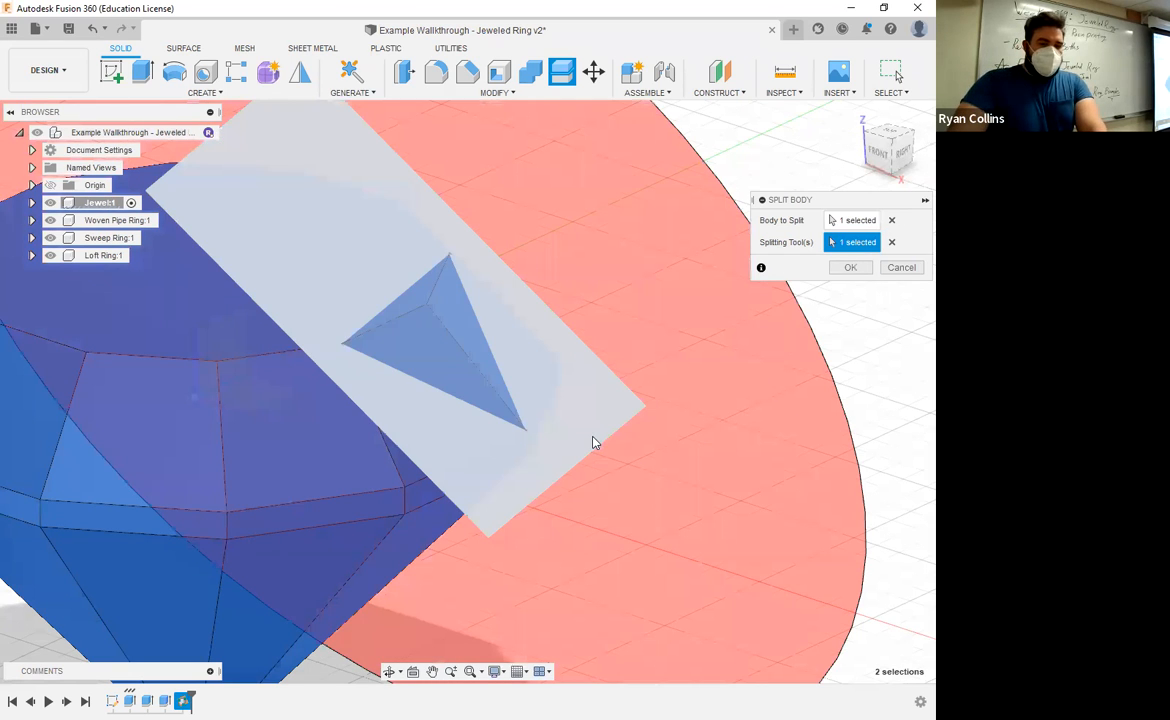
{"action": "scroll", "coordinate": [635, 386], "scroll_direction": "down", "scroll_amount": 4}
{"action": "middle_click_drag", "start_coordinate": [635, 388], "coordinate": [396, 361], "text": "shift"}
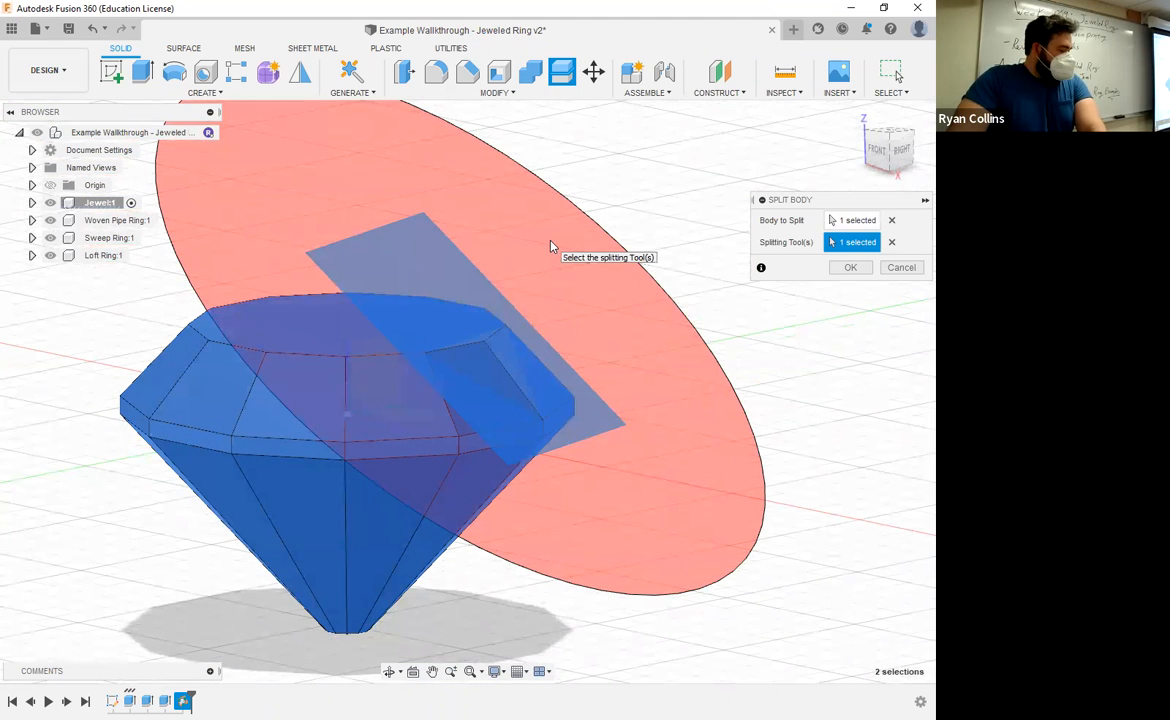
{"action": "left_click", "coordinate": [850, 267]}
- Expand the Jewel component's bodies and hide the small corner piece split off the crown
{"action": "left_click", "coordinate": [32, 203]}
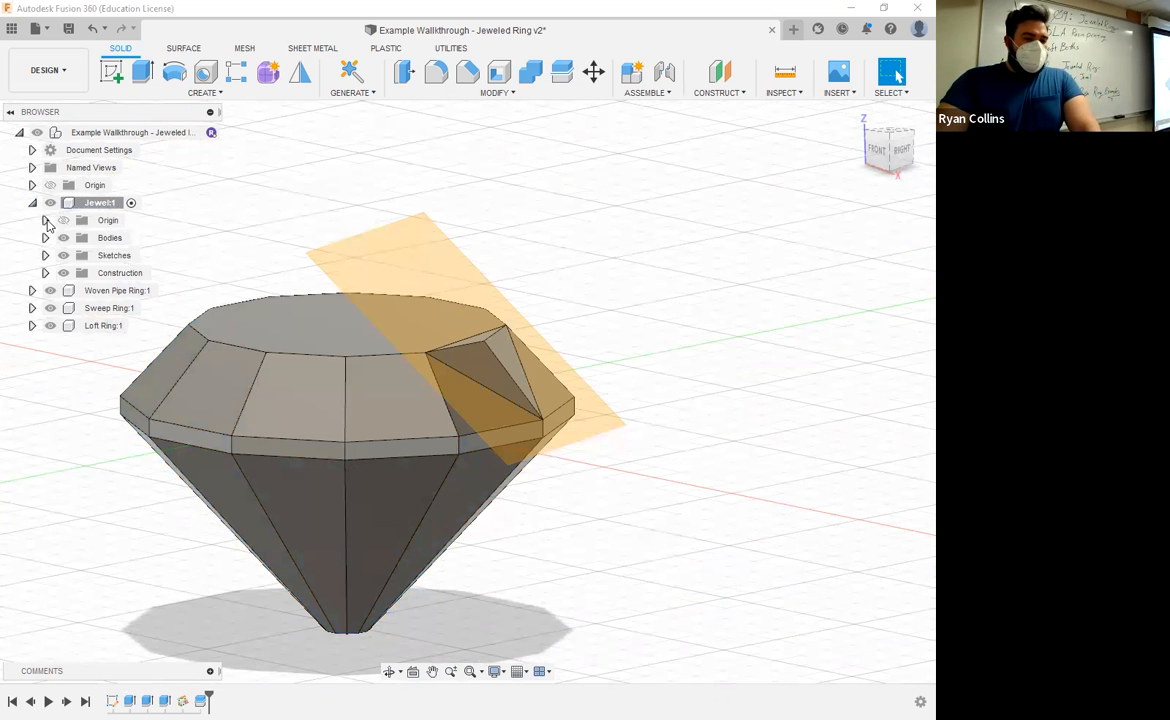
{"action": "left_click", "coordinate": [45, 238]}
{"action": "left_click", "coordinate": [111, 257]}
{"action": "left_click", "coordinate": [116, 272]}
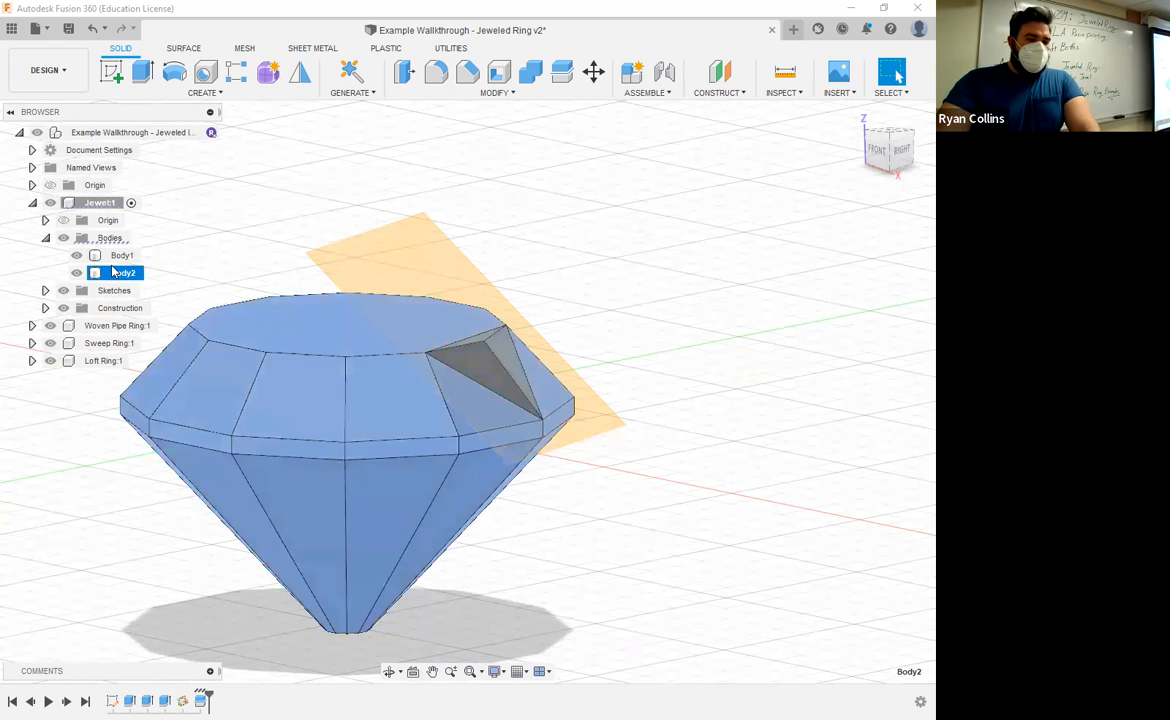
{"action": "left_click", "coordinate": [77, 255]}
- Create a construction plane through the lower girdle vertex below the new crown facet and two alternate vertices of the jewel's bottom face
{"action": "middle_click_drag", "start_coordinate": [712, 336], "coordinate": [755, 193], "text": "shift"}
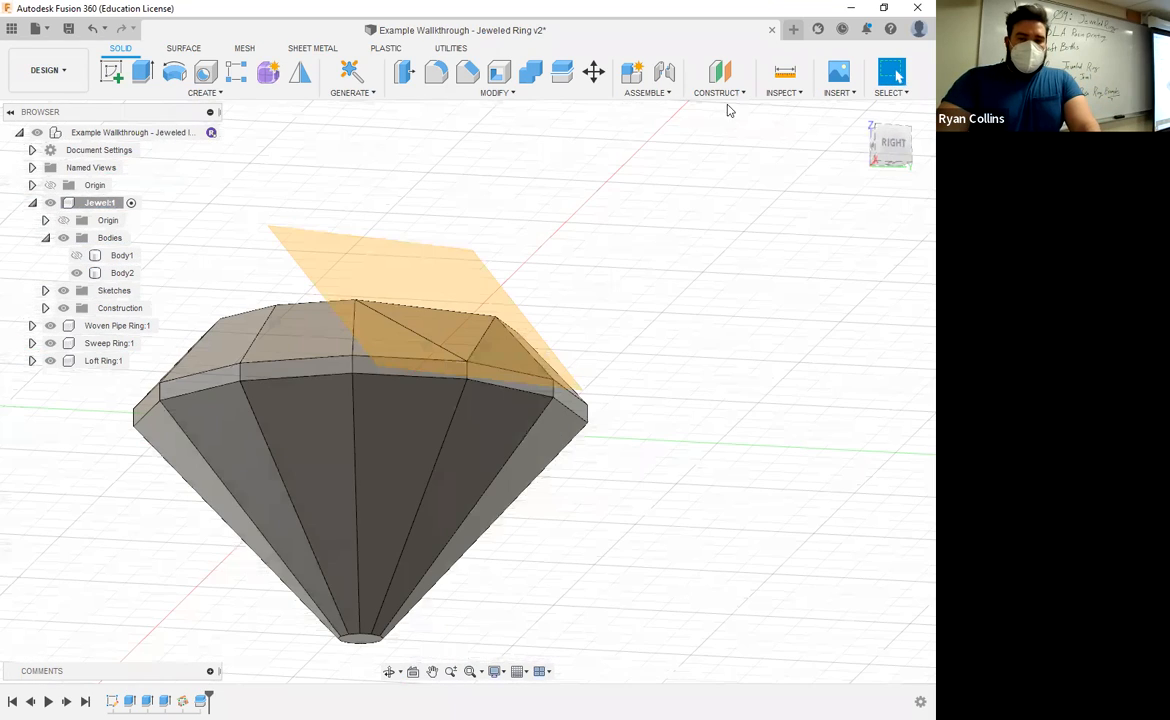
{"action": "left_click", "coordinate": [730, 95]}
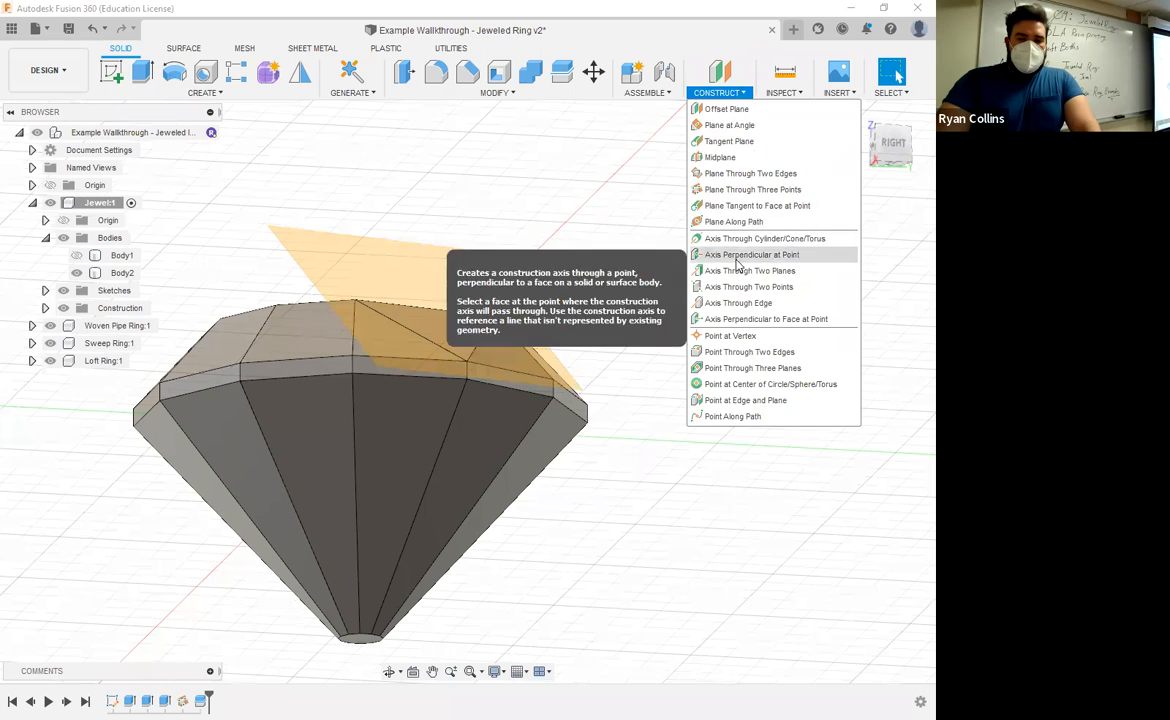
{"action": "left_click", "coordinate": [756, 194]}
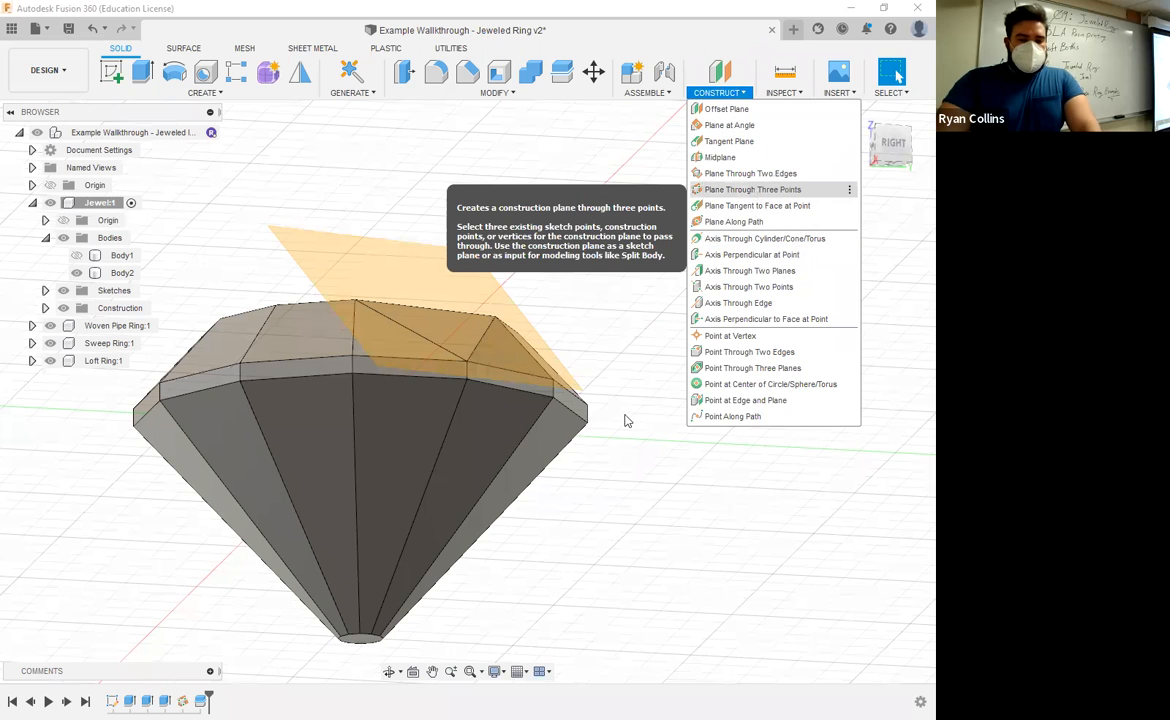
{"action": "middle_click_drag", "start_coordinate": [575, 385], "coordinate": [608, 391], "text": "shift"}
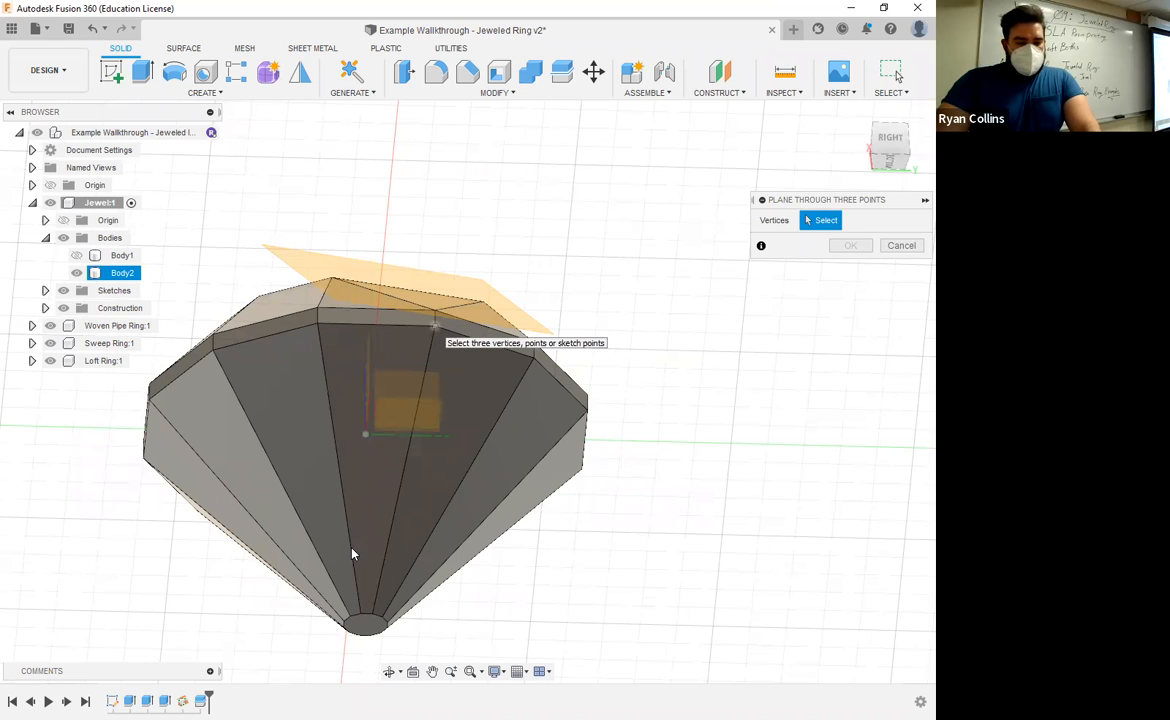
{"action": "left_click", "coordinate": [435, 325]}
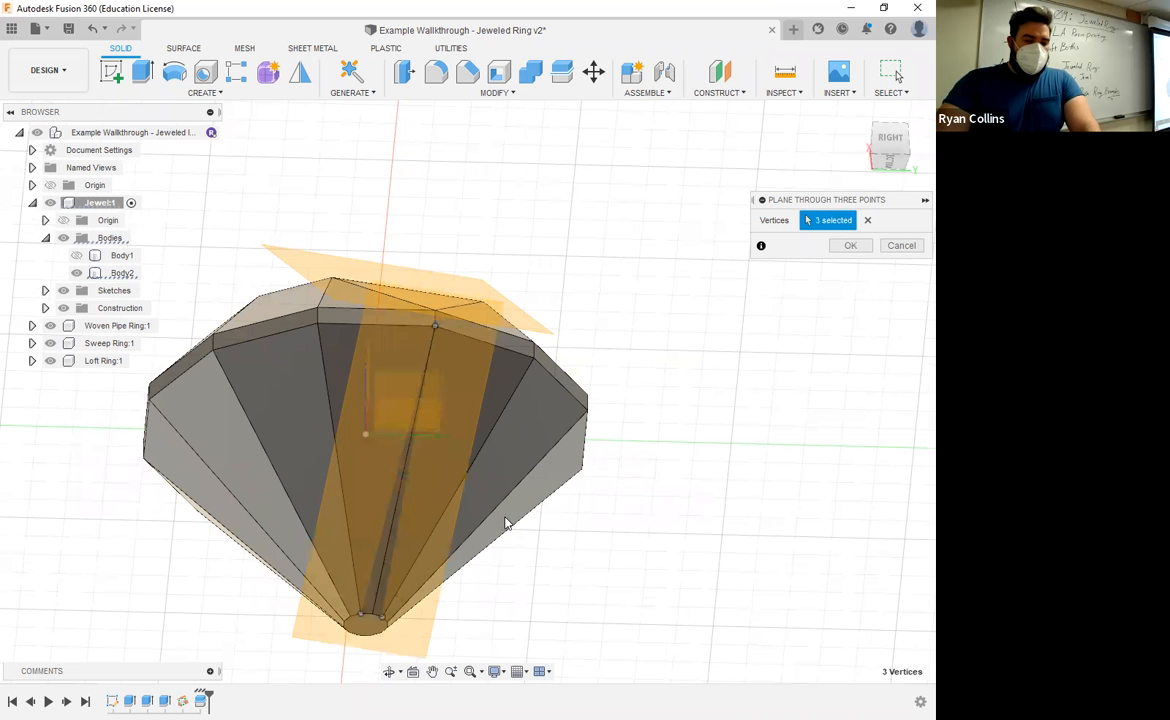
{"action": "middle_click_drag", "start_coordinate": [506, 521], "coordinate": [446, 555], "text": "shift"}
{"action": "scroll", "coordinate": [482, 530], "scroll_direction": "up", "scroll_amount": 5}
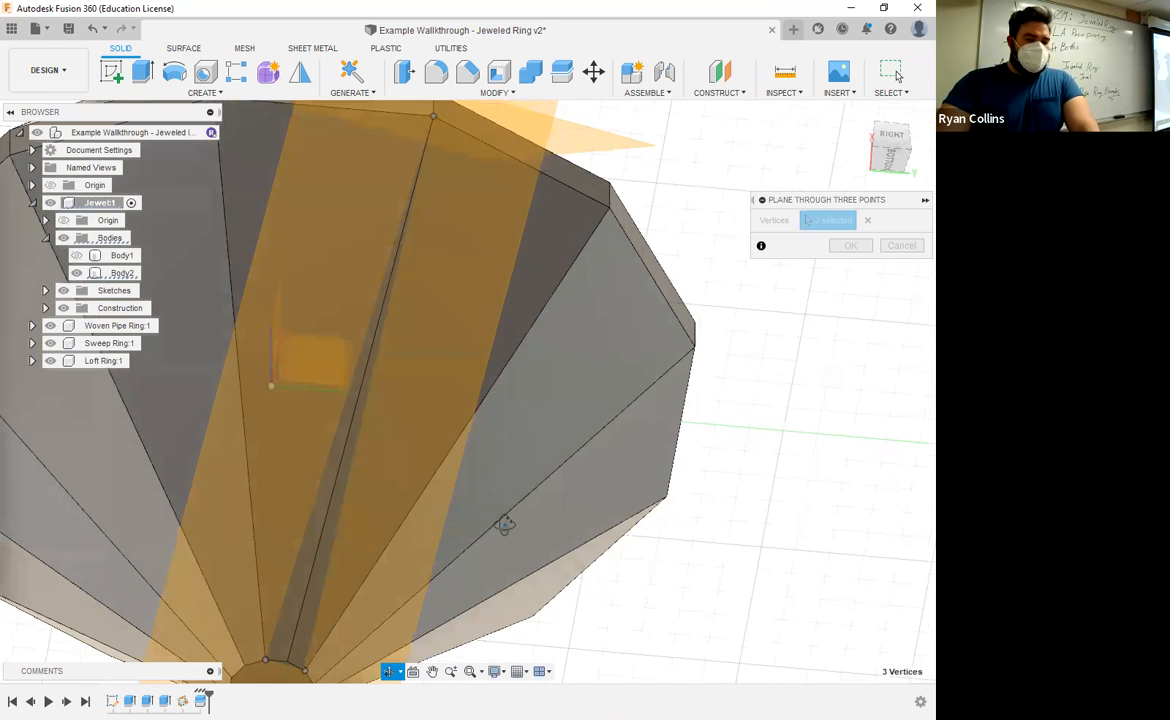
{"action": "scroll", "coordinate": [504, 517], "scroll_direction": "down", "scroll_amount": 2}
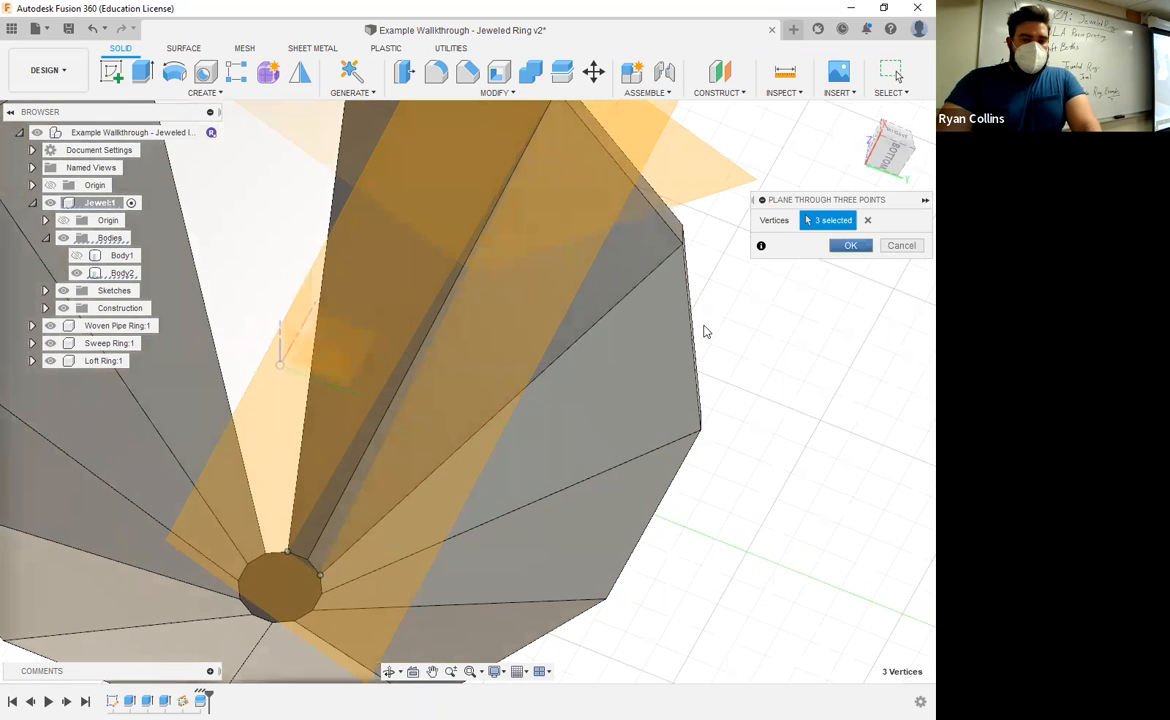
{"action": "key", "text": "Return"}
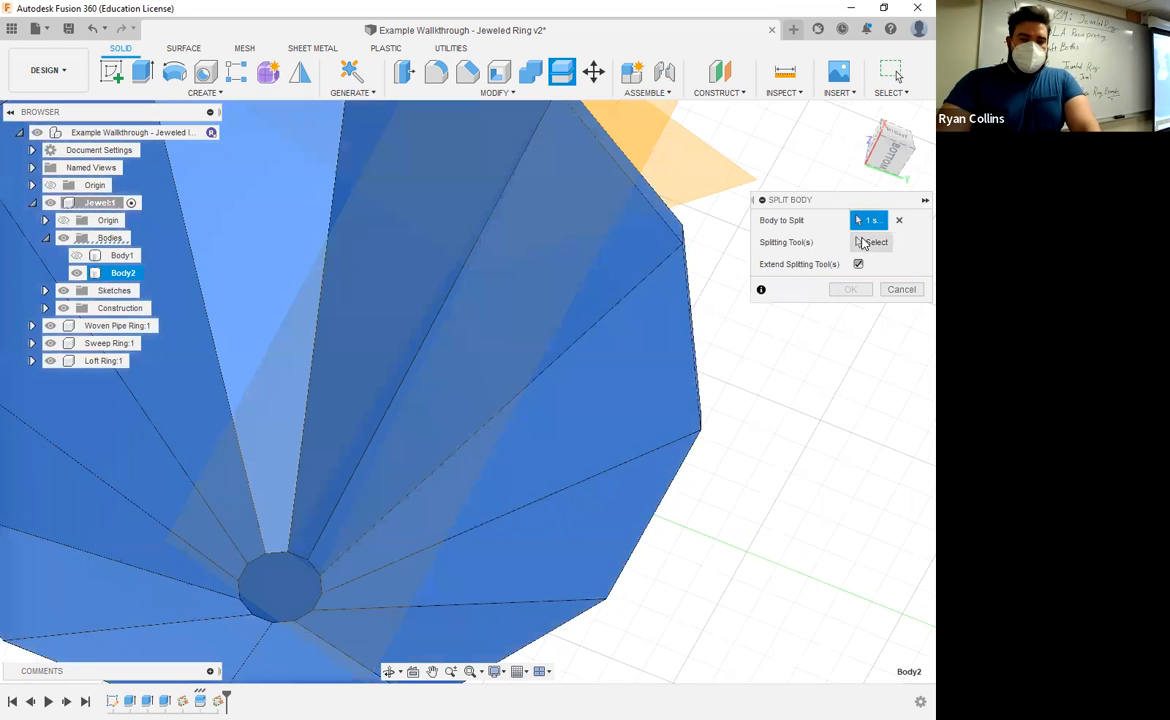
- Split the main jewel body using the new lower construction plane as the splitting tool
{"action": "left_click", "coordinate": [866, 242]}
{"action": "left_click", "coordinate": [620, 128]}
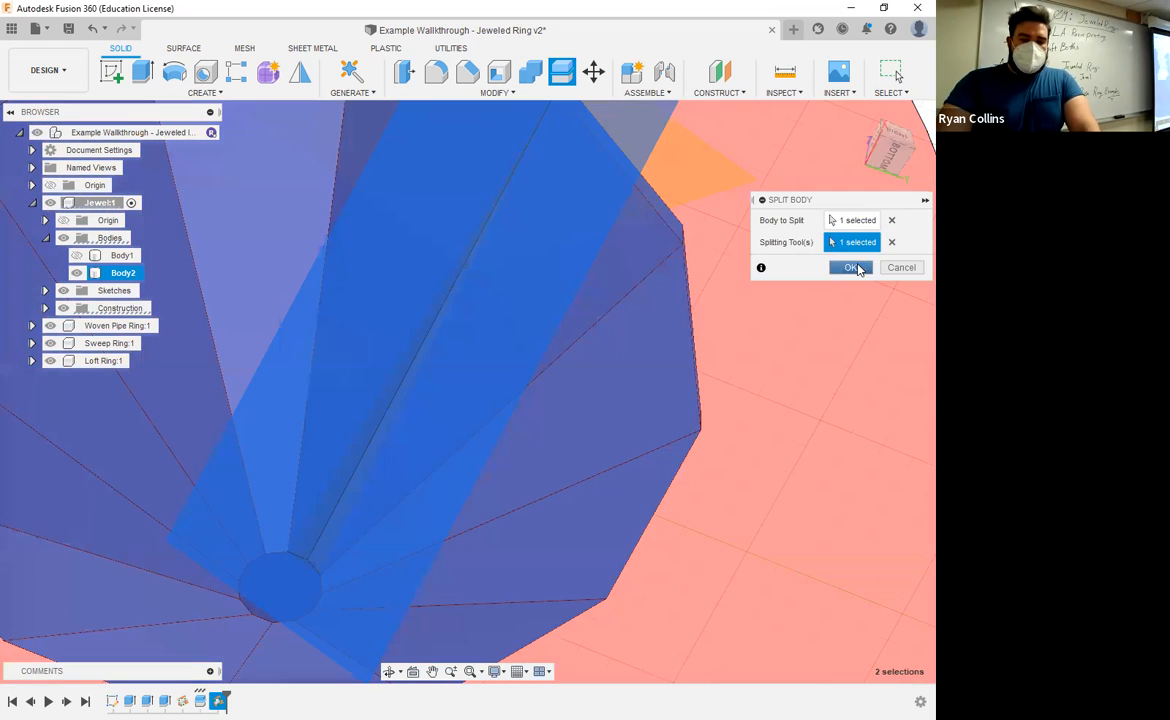
{"action": "left_click", "coordinate": [850, 267]}
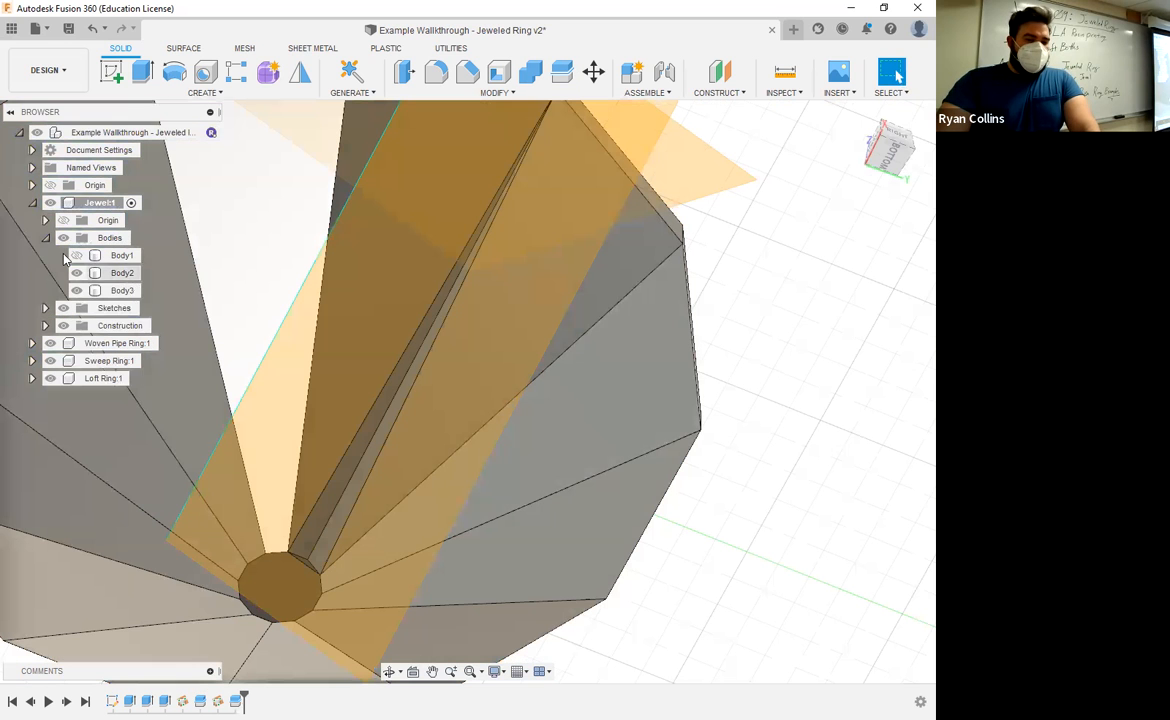
- Hide the thin sliver body split off the pavilion and hide the Jewel component's construction planes
{"action": "left_click", "coordinate": [118, 274]}
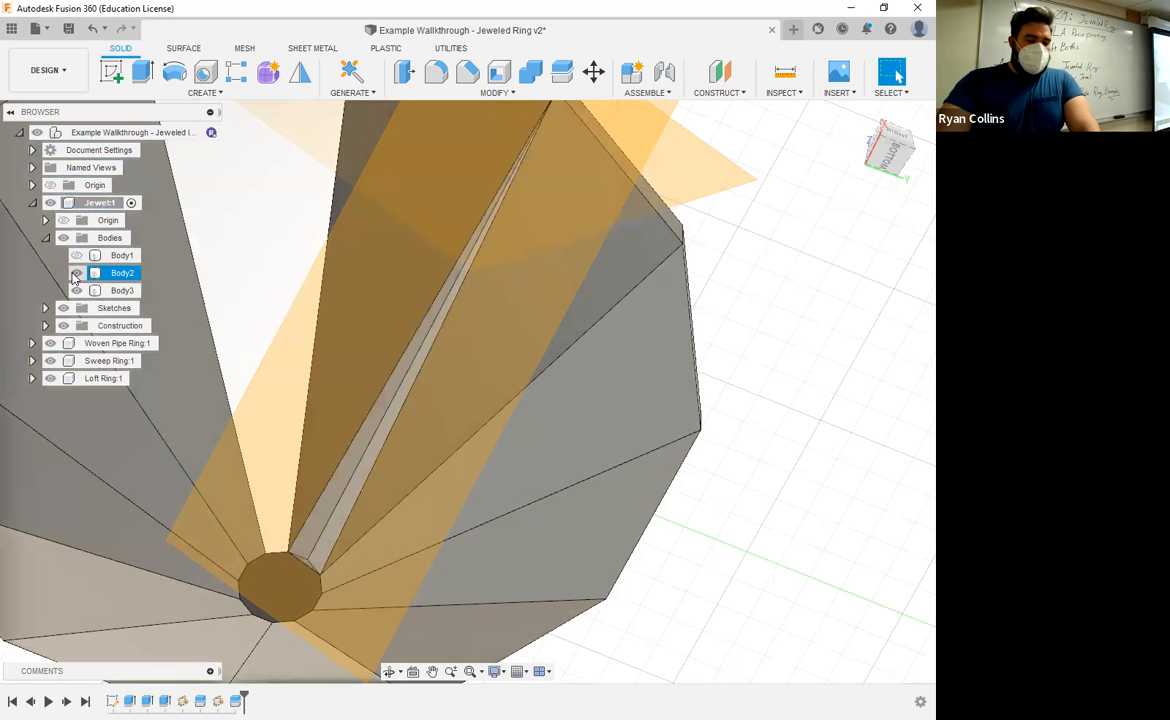
{"action": "left_click", "coordinate": [74, 274]}
{"action": "scroll", "coordinate": [460, 453], "scroll_direction": "down", "scroll_amount": 3}
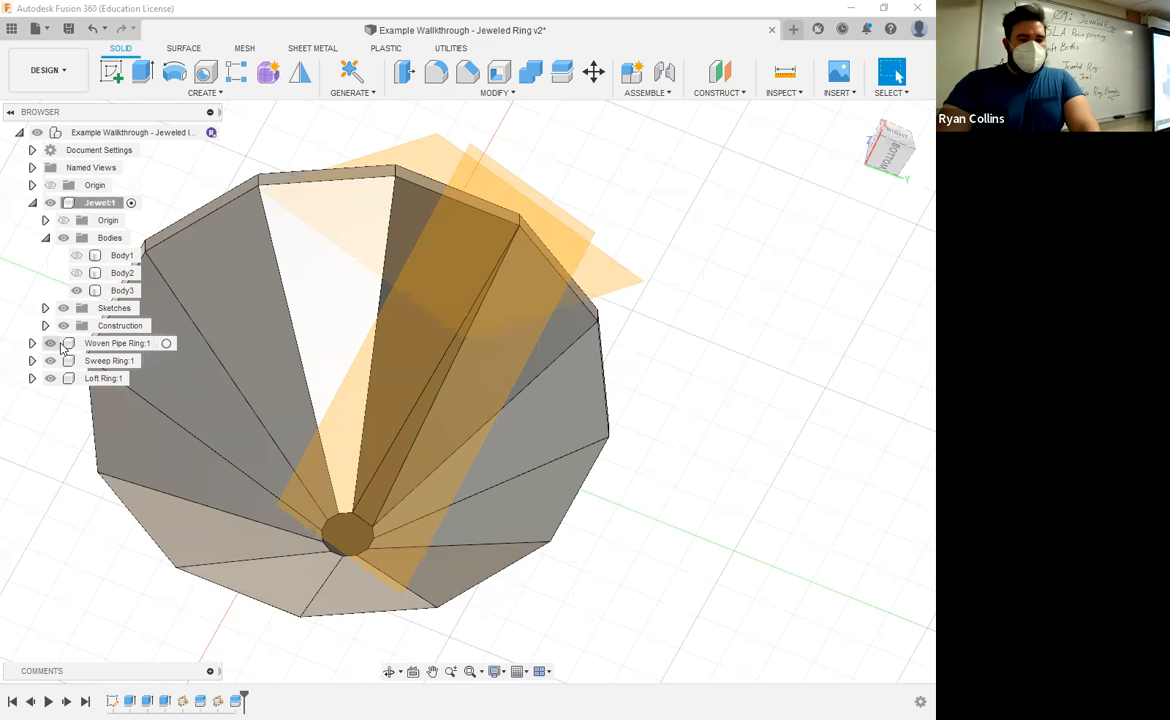
{"action": "left_click", "coordinate": [63, 325]}
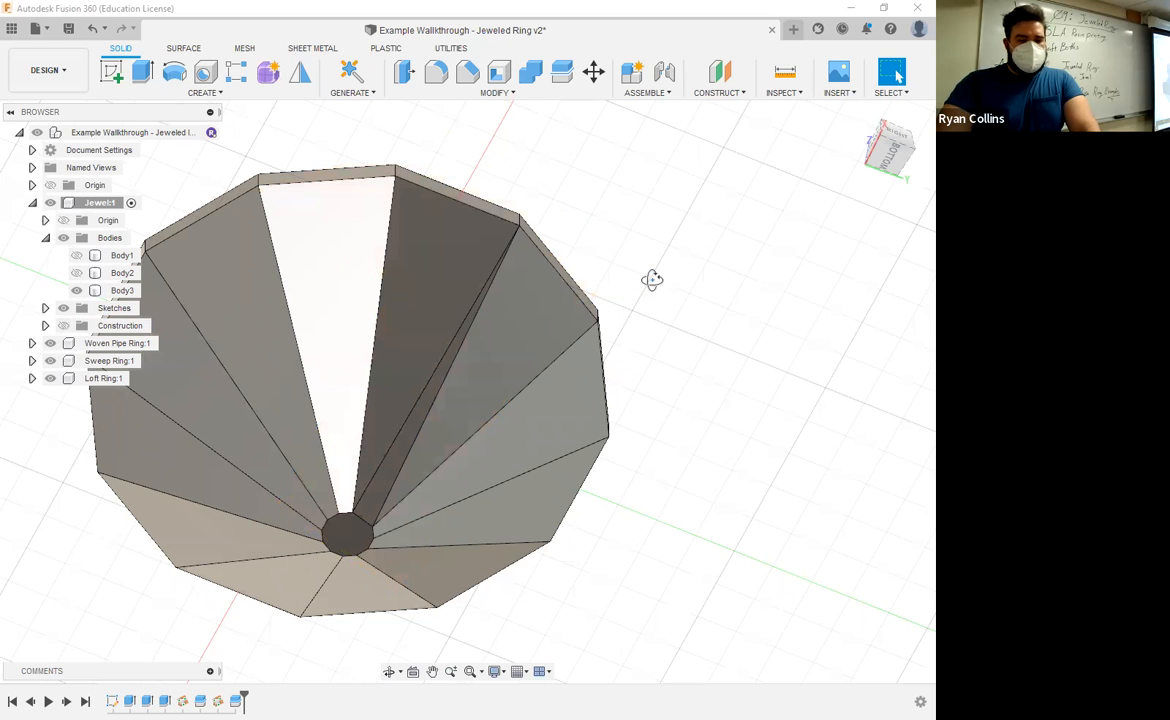
{"action": "middle_click_drag", "start_coordinate": [627, 342], "coordinate": [653, 371], "text": "shift"}
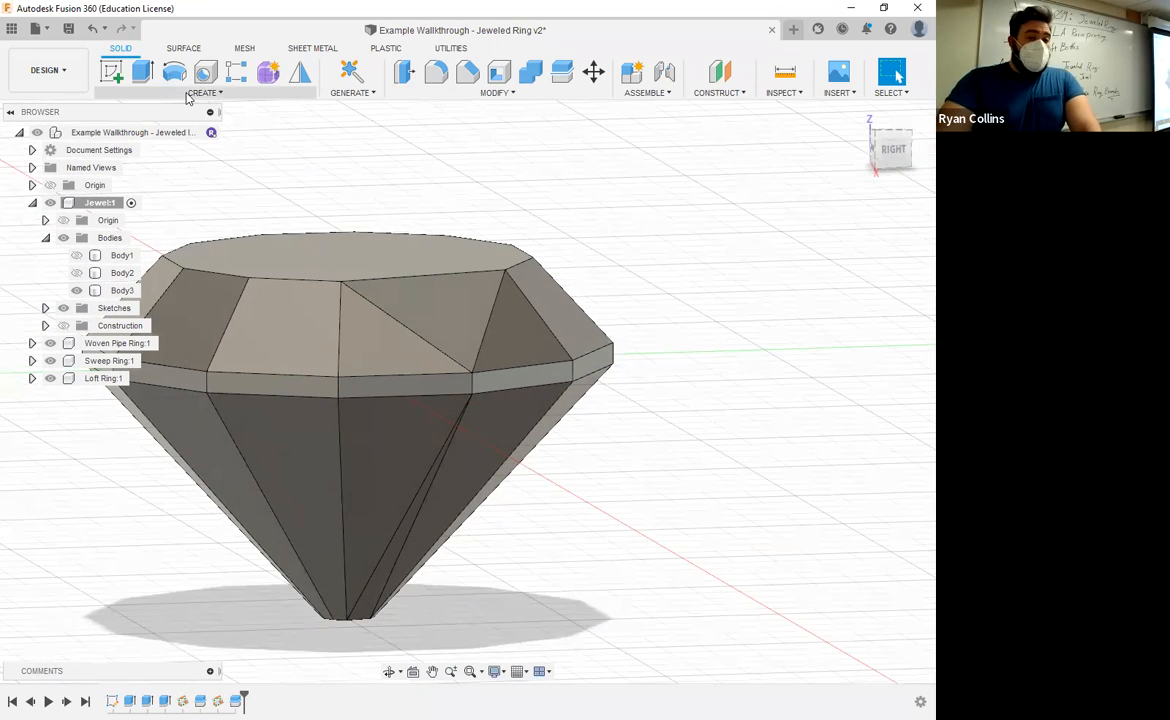
- Start a circular pattern of type Faces with the triangular crown facet and the narrow lower facet as objects
{"action": "left_click", "coordinate": [187, 97]}
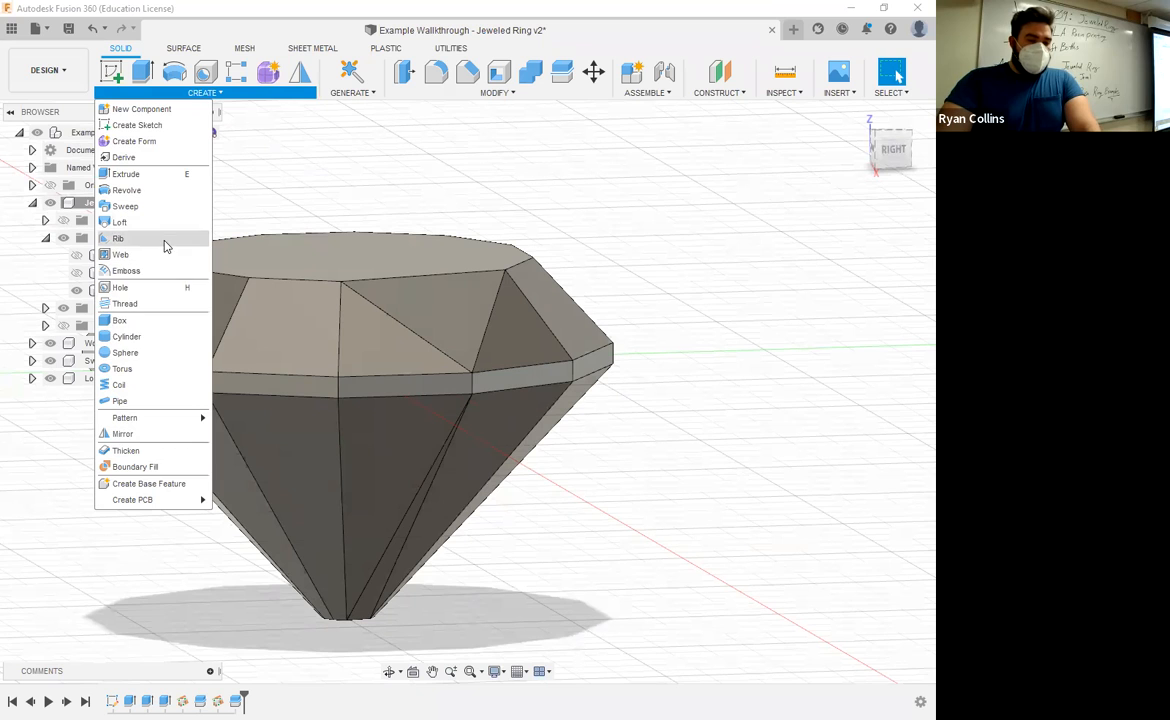
{"action": "mouse_move", "coordinate": [147, 419]}
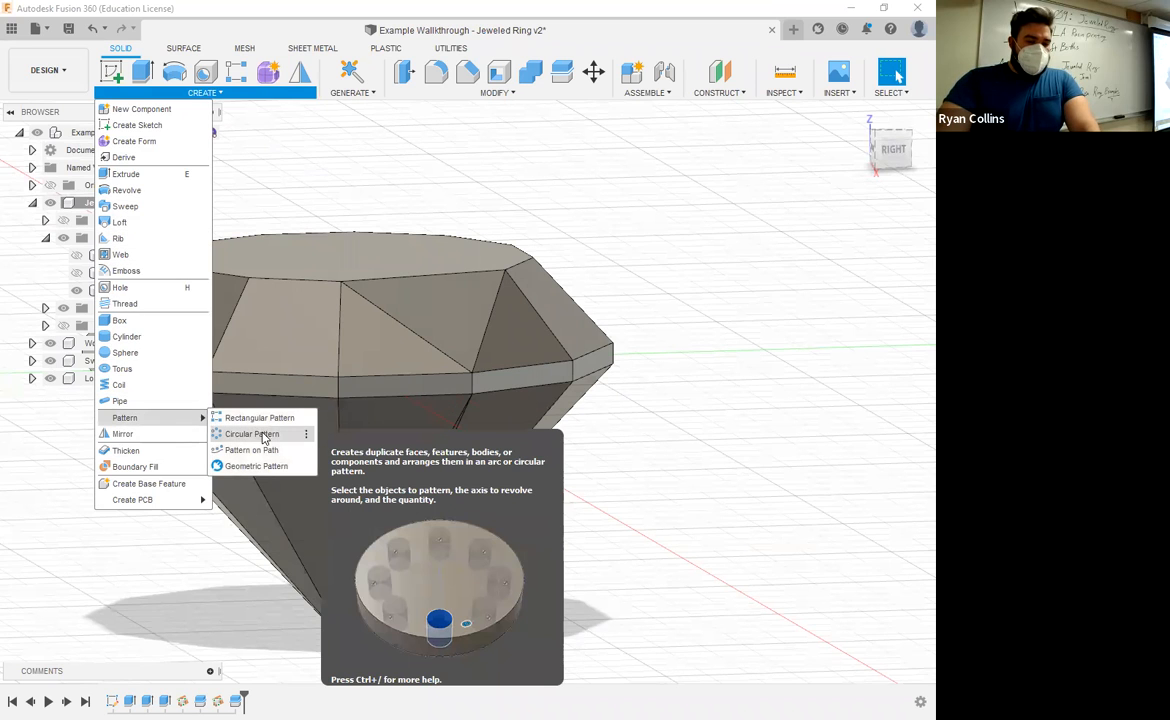
{"action": "left_click", "coordinate": [850, 220]}
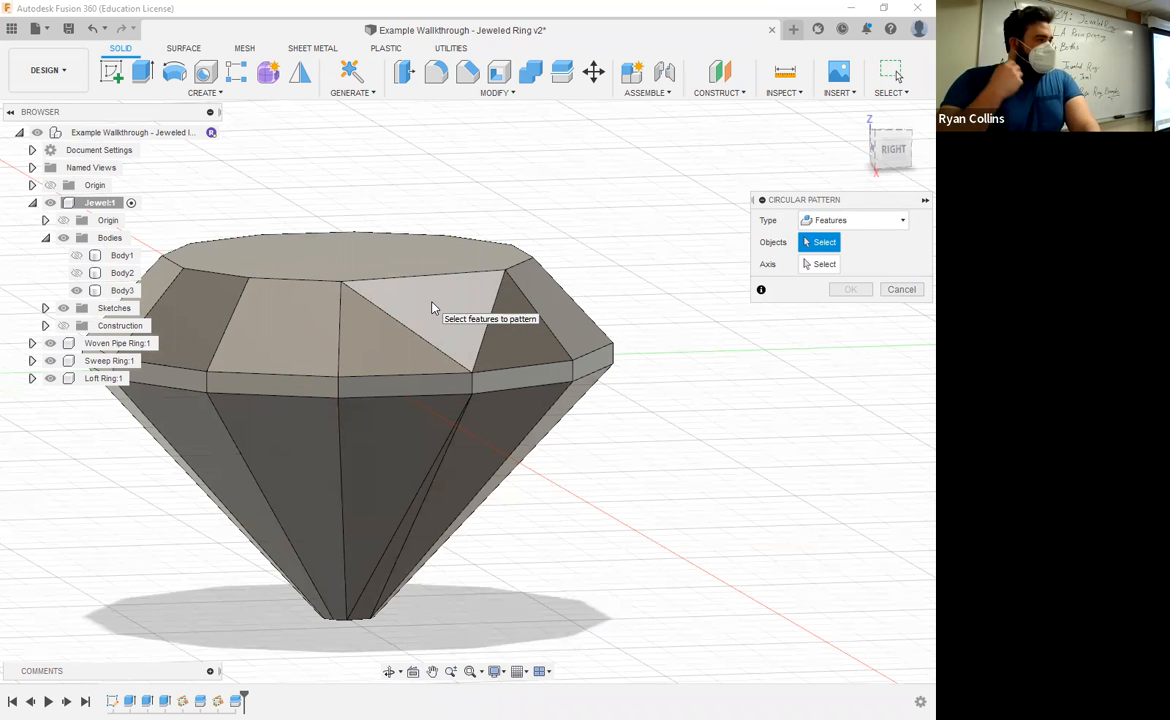
{"action": "left_click", "coordinate": [828, 221]}
{"action": "left_click", "coordinate": [826, 240]}
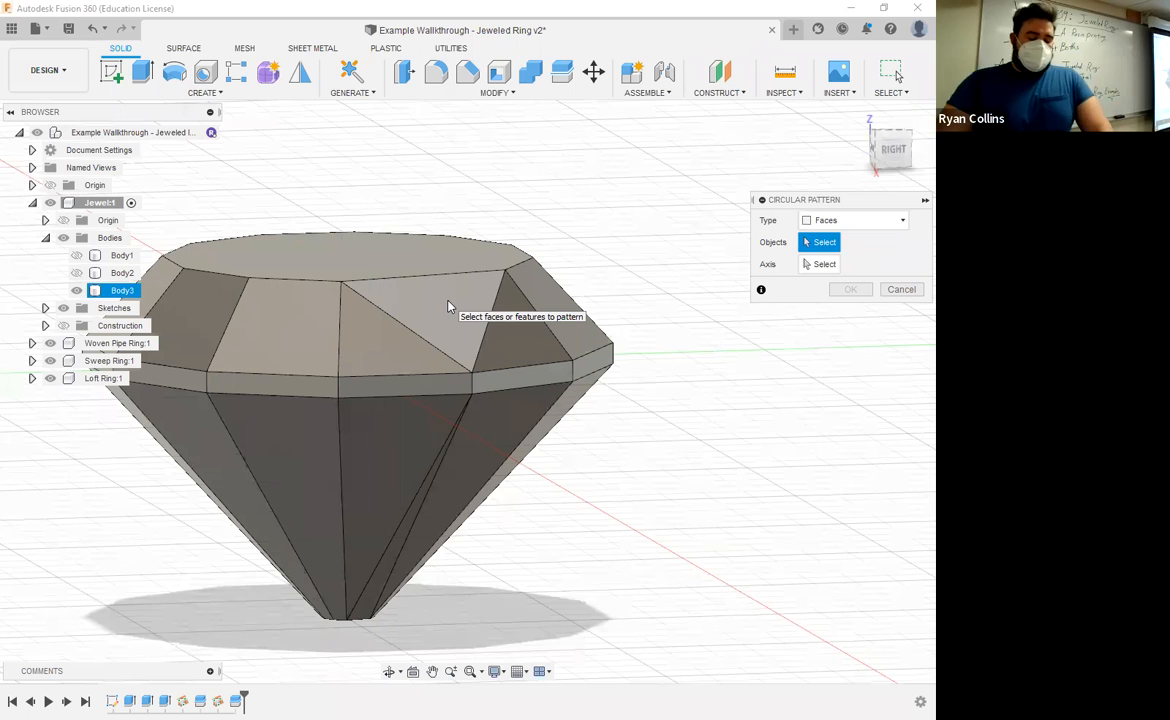
{"action": "left_click", "coordinate": [449, 306]}
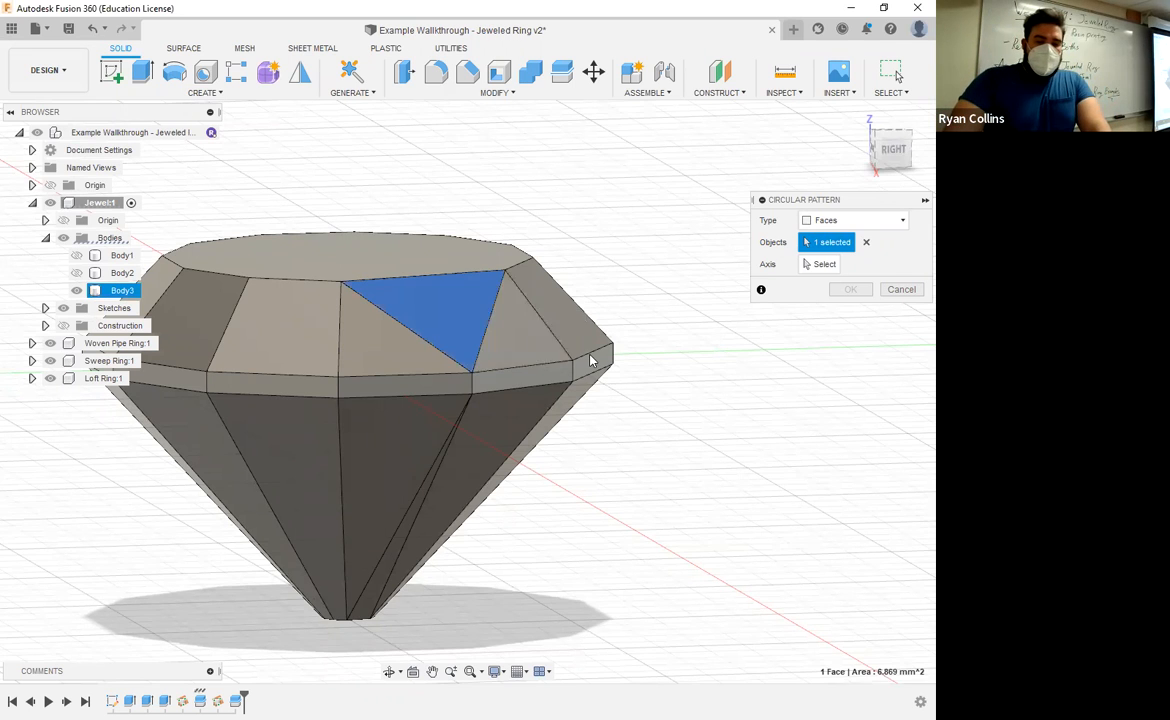
{"action": "left_click", "coordinate": [378, 595]}
- Pattern the two selected facets around the vertical Z axis with full angular spacing and a quantity of 6
{"action": "middle_click_drag", "start_coordinate": [668, 399], "coordinate": [710, 350], "text": "shift"}
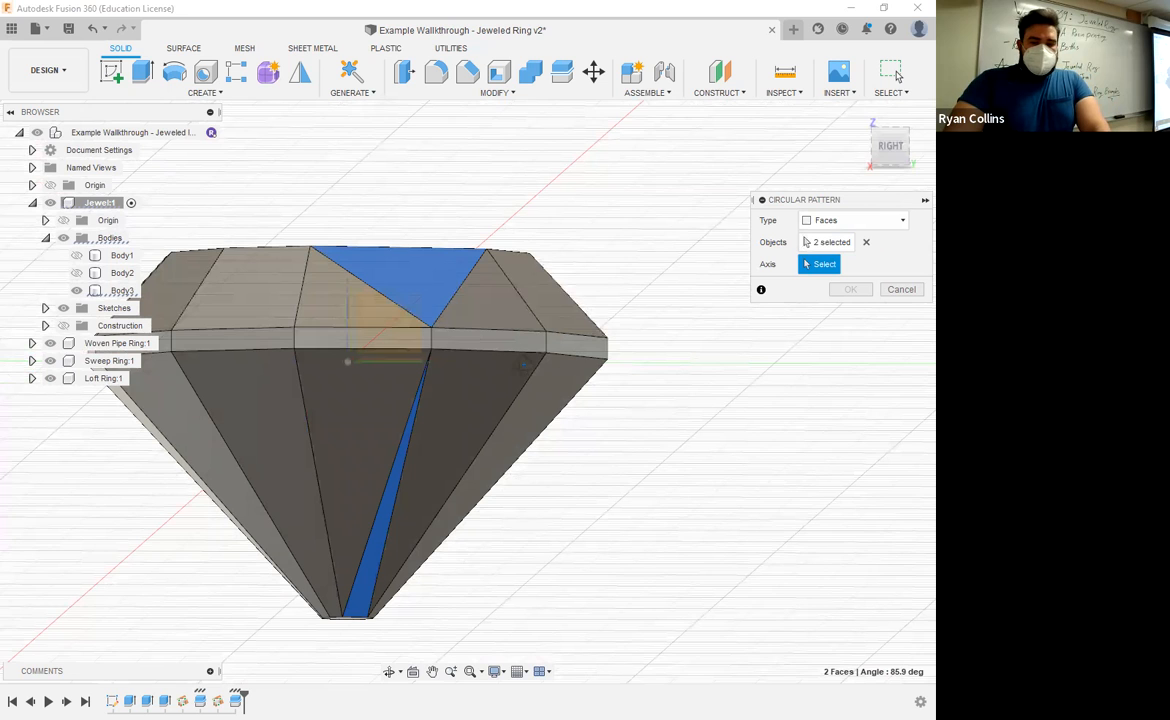
{"action": "middle_click_drag", "start_coordinate": [561, 392], "coordinate": [362, 292], "text": "shift"}
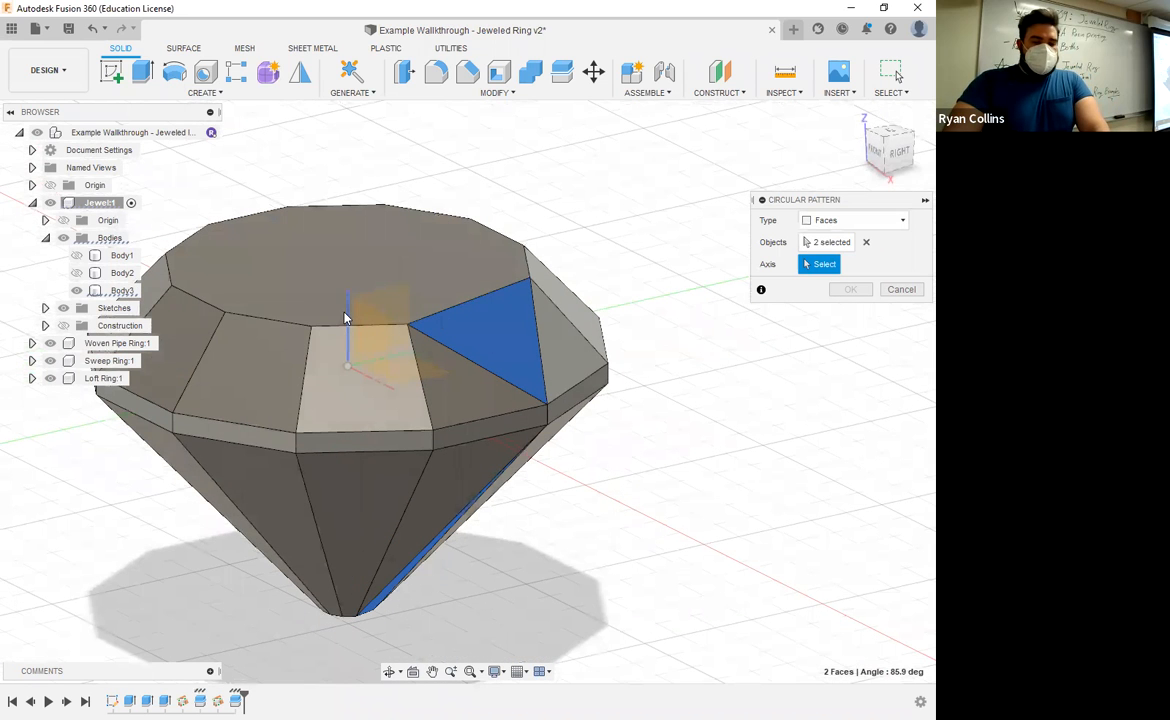
{"action": "left_click", "coordinate": [347, 318]}
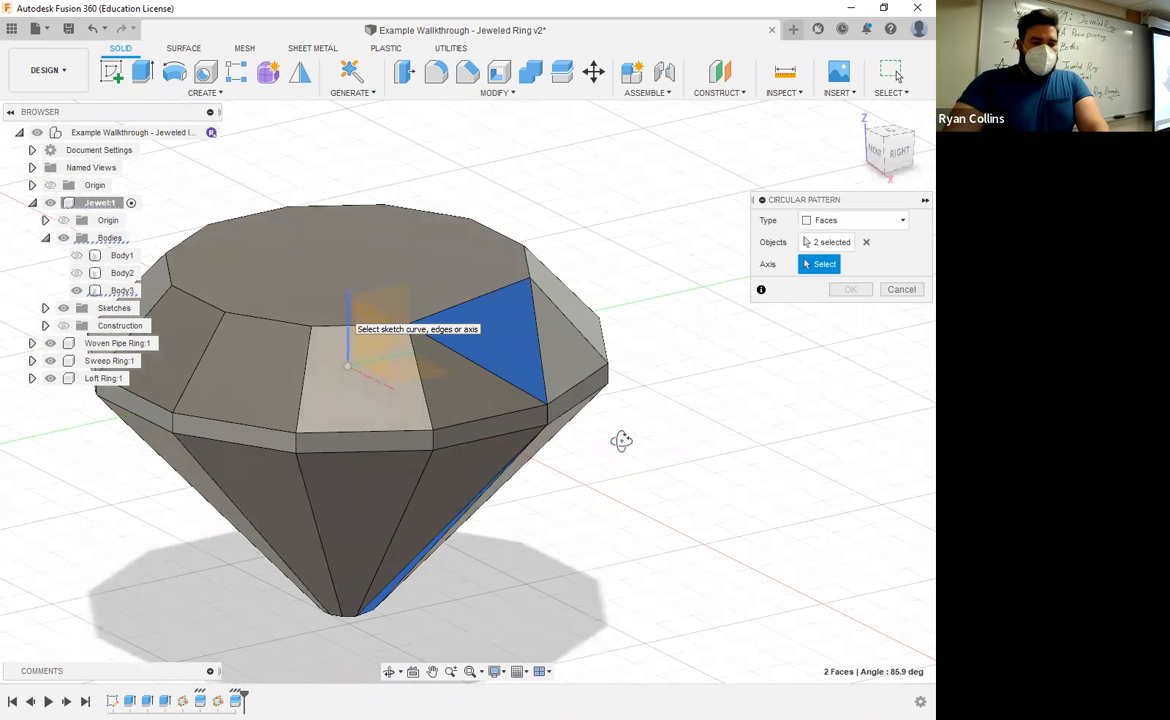
{"action": "middle_click_drag", "start_coordinate": [564, 465], "coordinate": [728, 394], "text": "shift"}
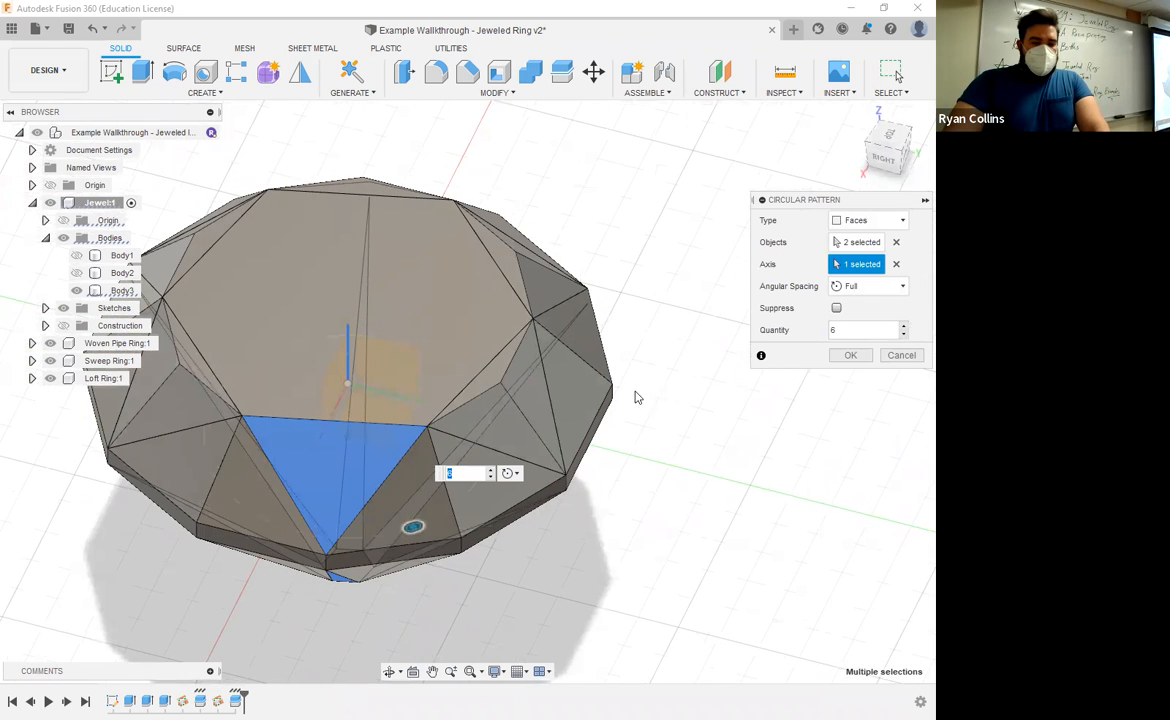
{"action": "middle_click_drag", "start_coordinate": [618, 404], "coordinate": [587, 406]}
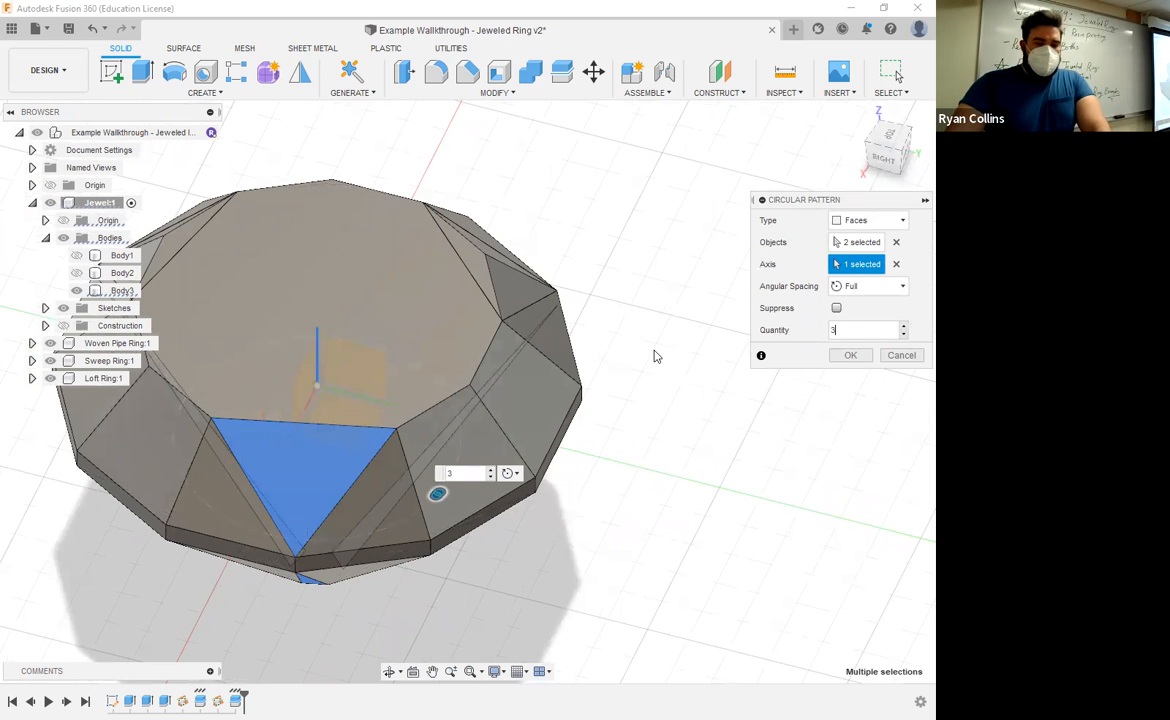
{"action": "middle_click_drag", "start_coordinate": [580, 368], "coordinate": [627, 412], "text": "shift"}
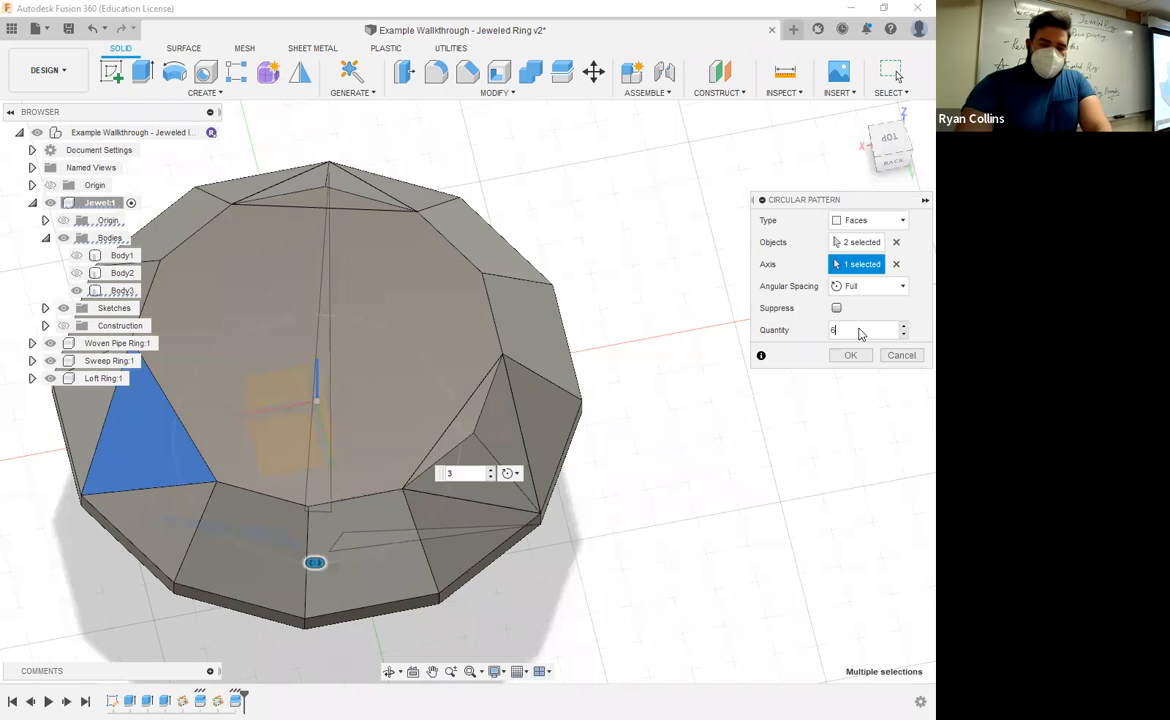
{"action": "middle_click_drag", "start_coordinate": [607, 443], "coordinate": [644, 391], "text": "shift"}
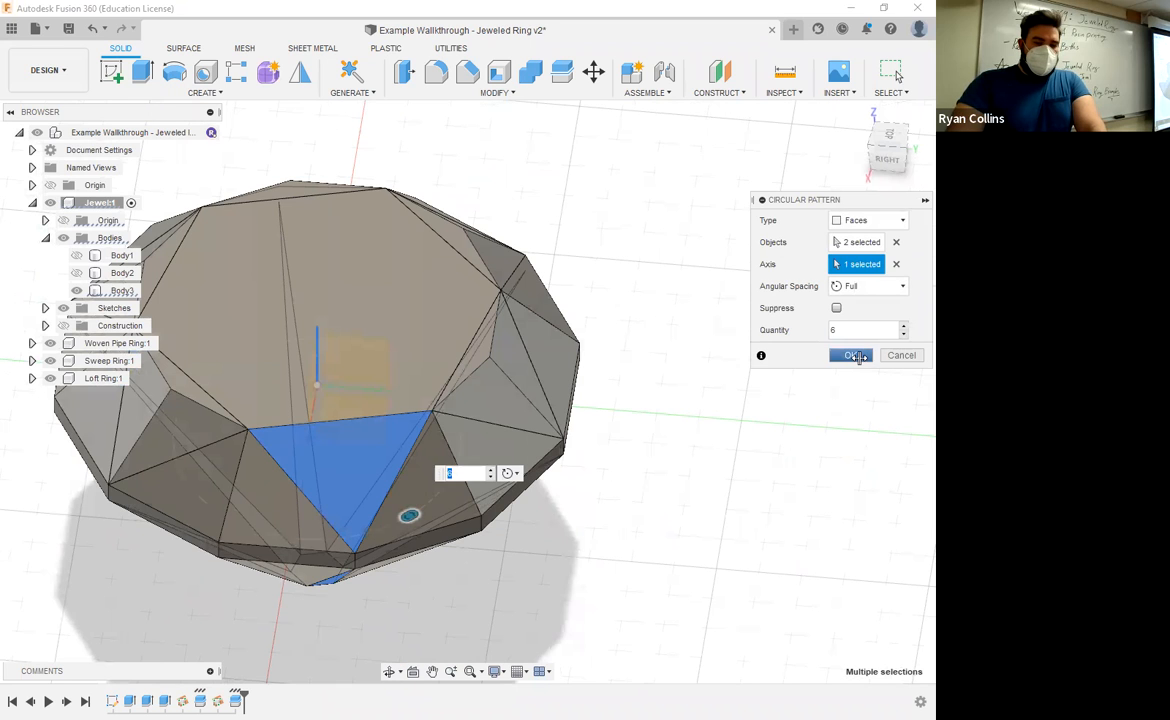
{"action": "left_click", "coordinate": [855, 356]}
{"action": "middle_click_drag", "start_coordinate": [431, 461], "coordinate": [697, 505], "text": "shift"}
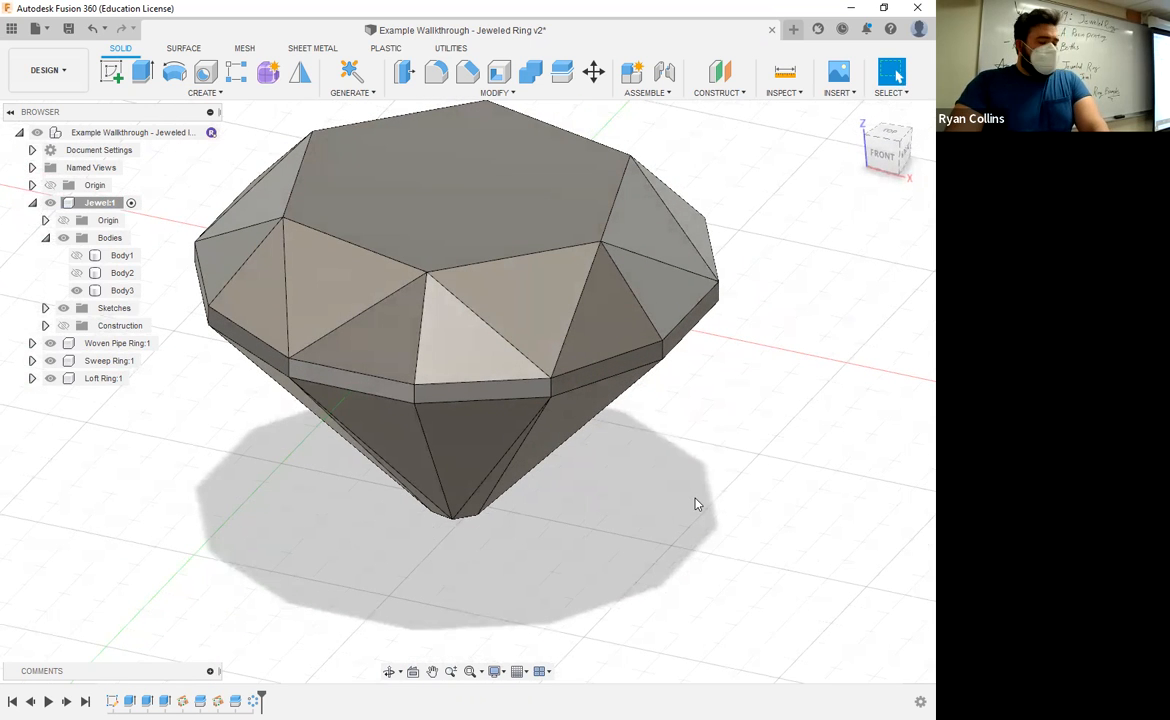
- Extrude the jewel's small bottom face 1 mm with a -42 degree taper, joined to the body to form a point
{"action": "middle_click_drag", "start_coordinate": [548, 574], "coordinate": [486, 509], "text": "shift"}
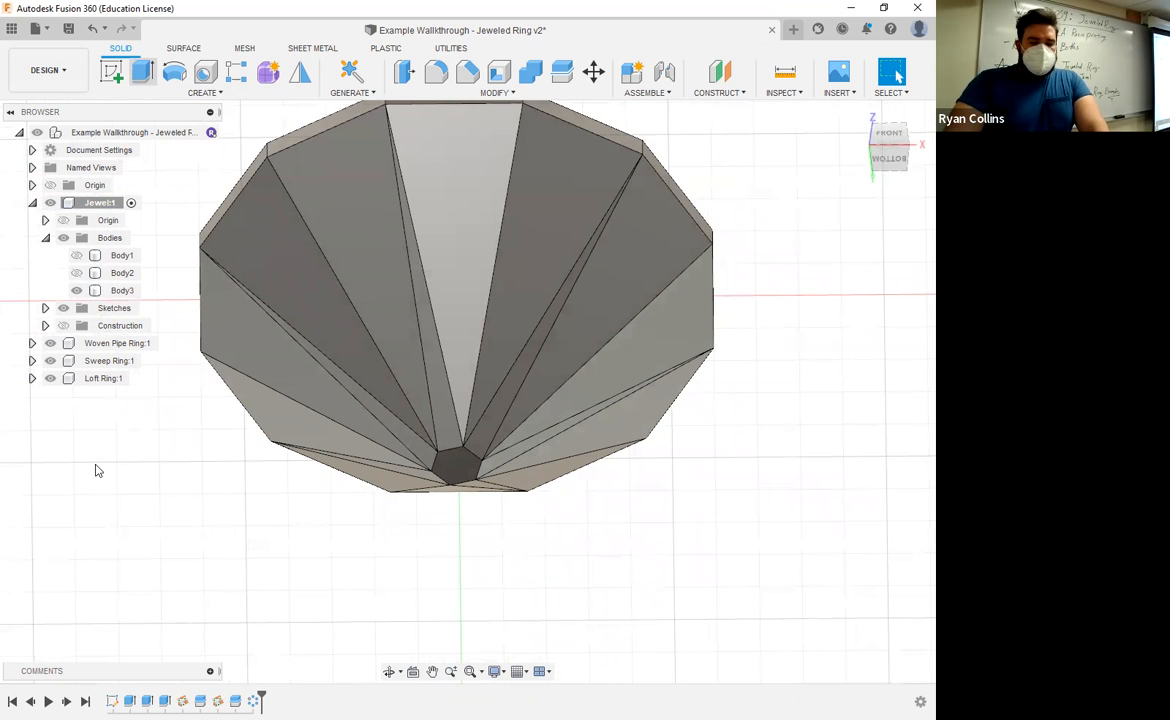
{"action": "key", "text": "e"}
{"action": "left_click", "coordinate": [457, 465]}
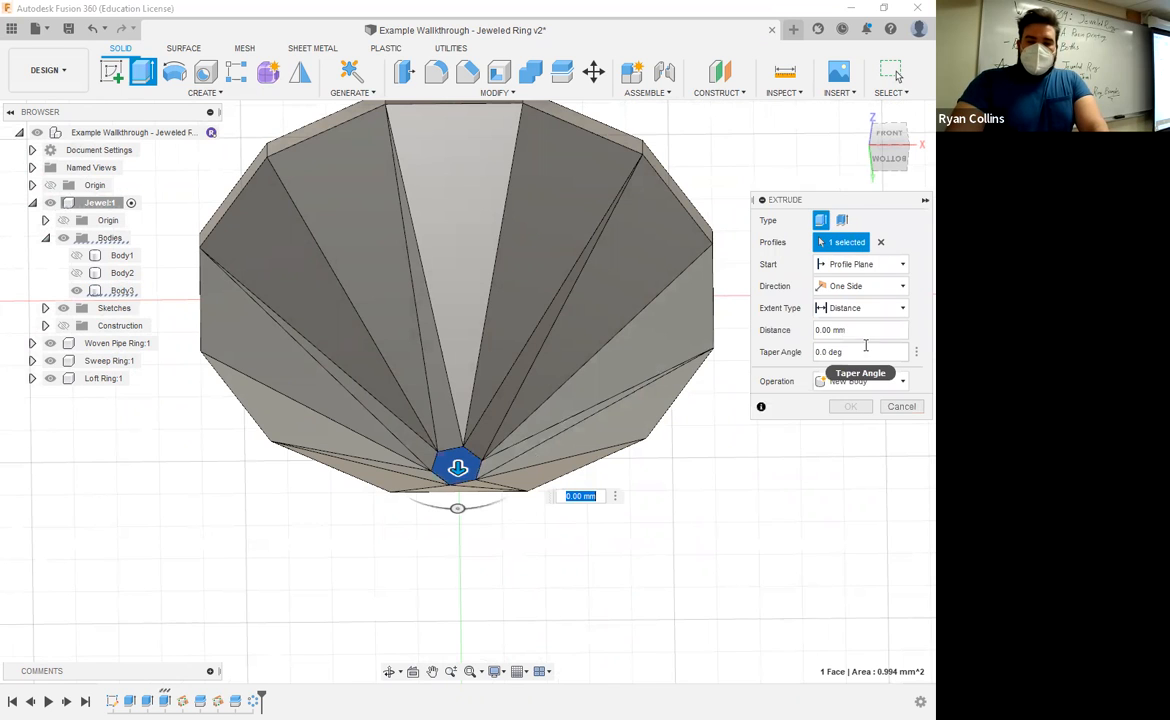
{"action": "left_click", "coordinate": [854, 352]}
{"action": "key", "text": "BackSpace"}
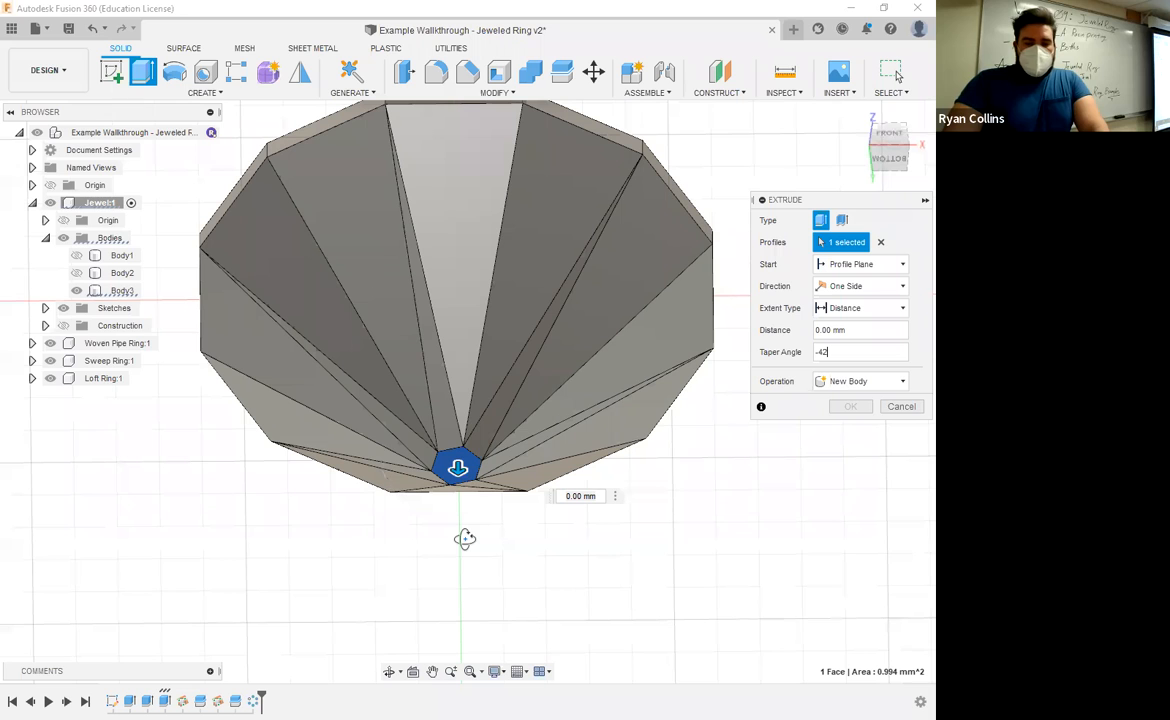
{"action": "middle_click_drag", "start_coordinate": [449, 571], "coordinate": [455, 513], "text": "shift"}
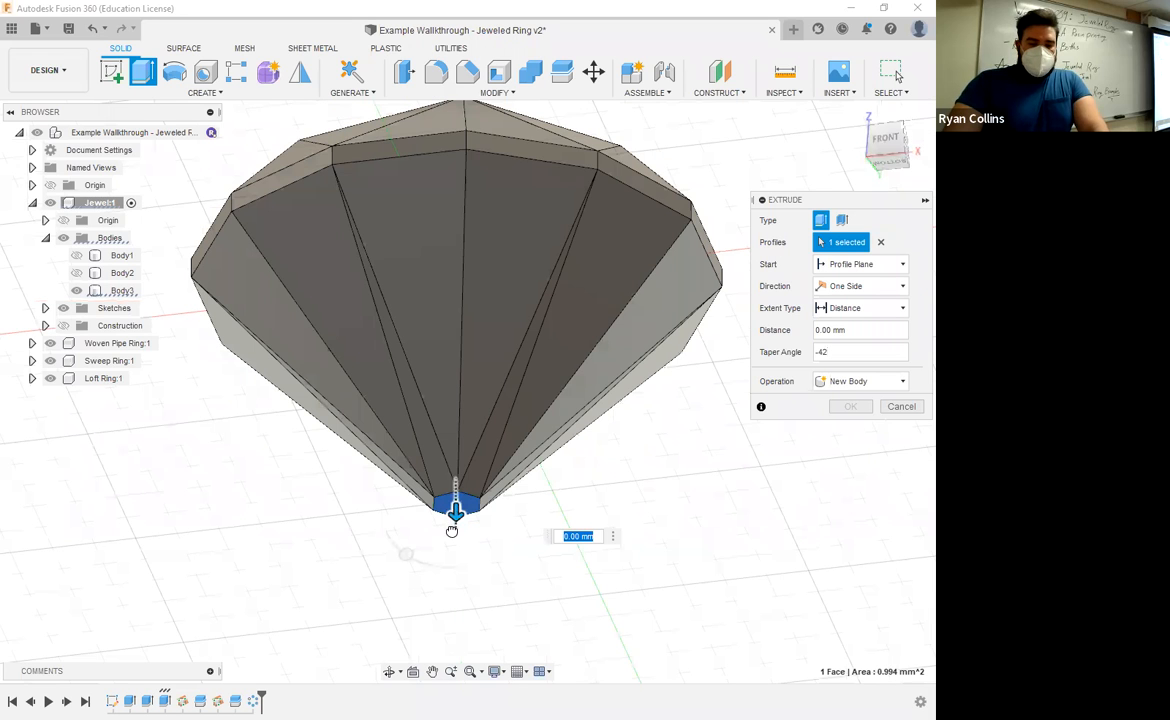
{"action": "middle_click_drag", "start_coordinate": [558, 512], "coordinate": [503, 535], "text": "shift"}
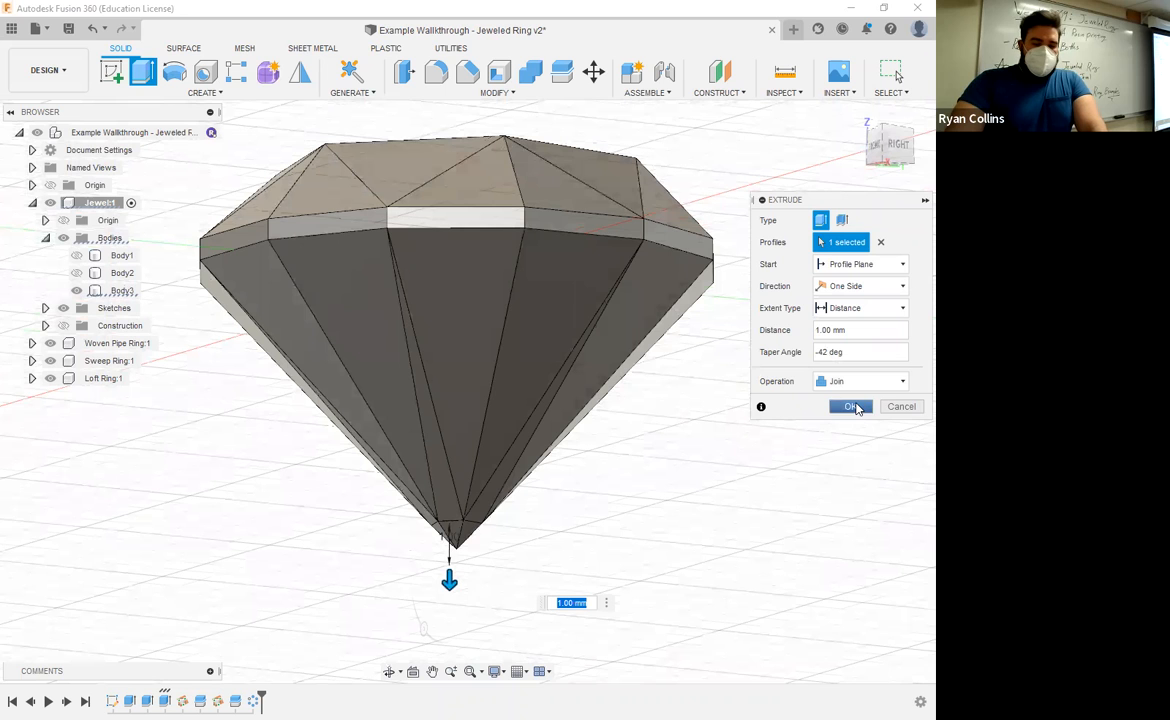
{"action": "left_click", "coordinate": [849, 407]}
{"action": "middle_click_drag", "start_coordinate": [535, 496], "coordinate": [470, 518], "text": "shift"}
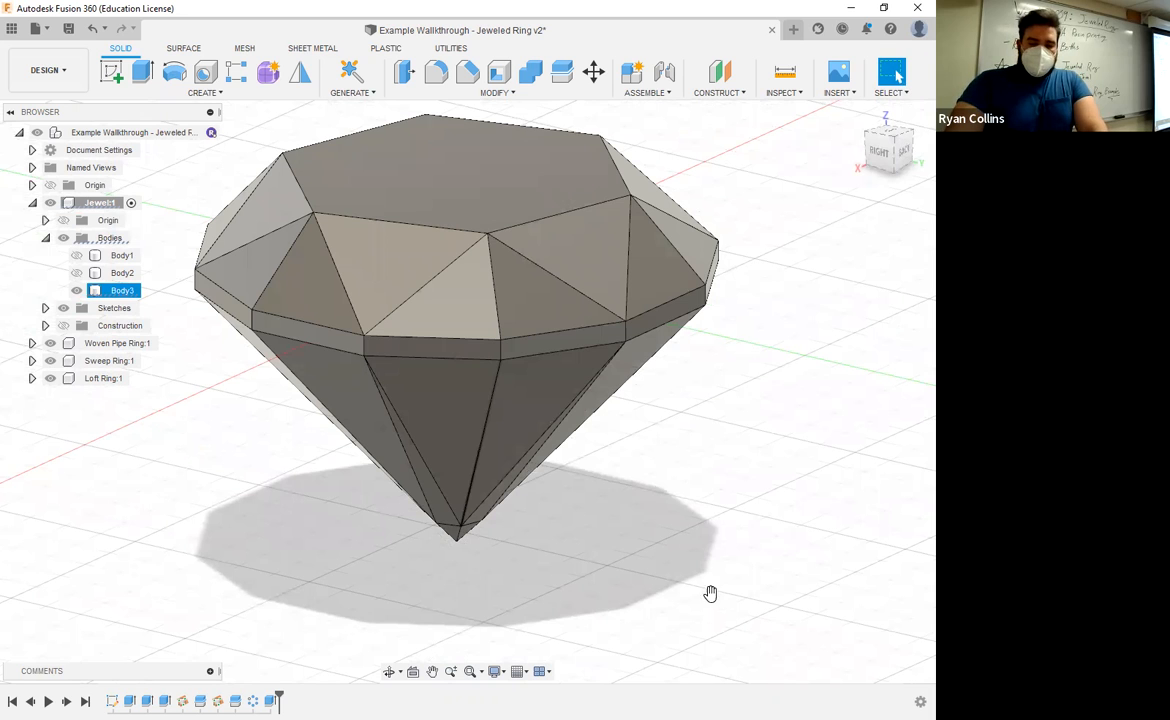
- Apply the Glass (Green) appearance to the jewel body and move the Appearance dialog aside
{"action": "key", "text": "a"}
{"action": "left_click_drag", "start_coordinate": [672, 588], "coordinate": [512, 350]}
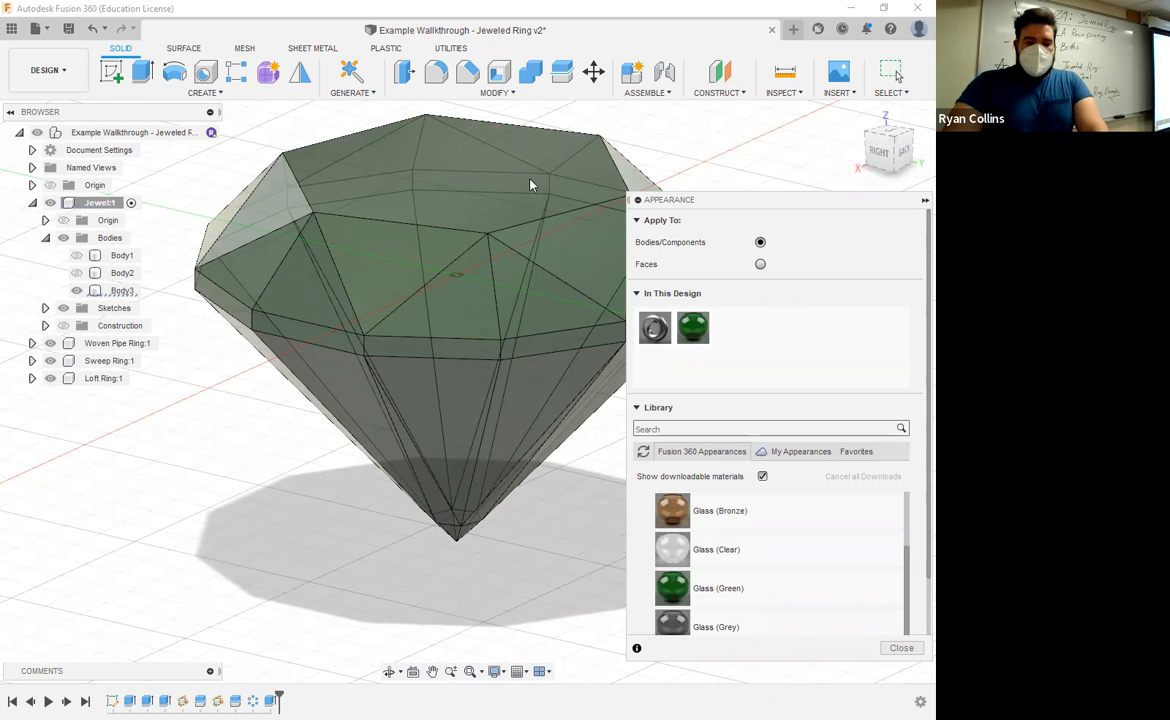
{"action": "left_click_drag", "start_coordinate": [784, 205], "coordinate": [530, 180]}
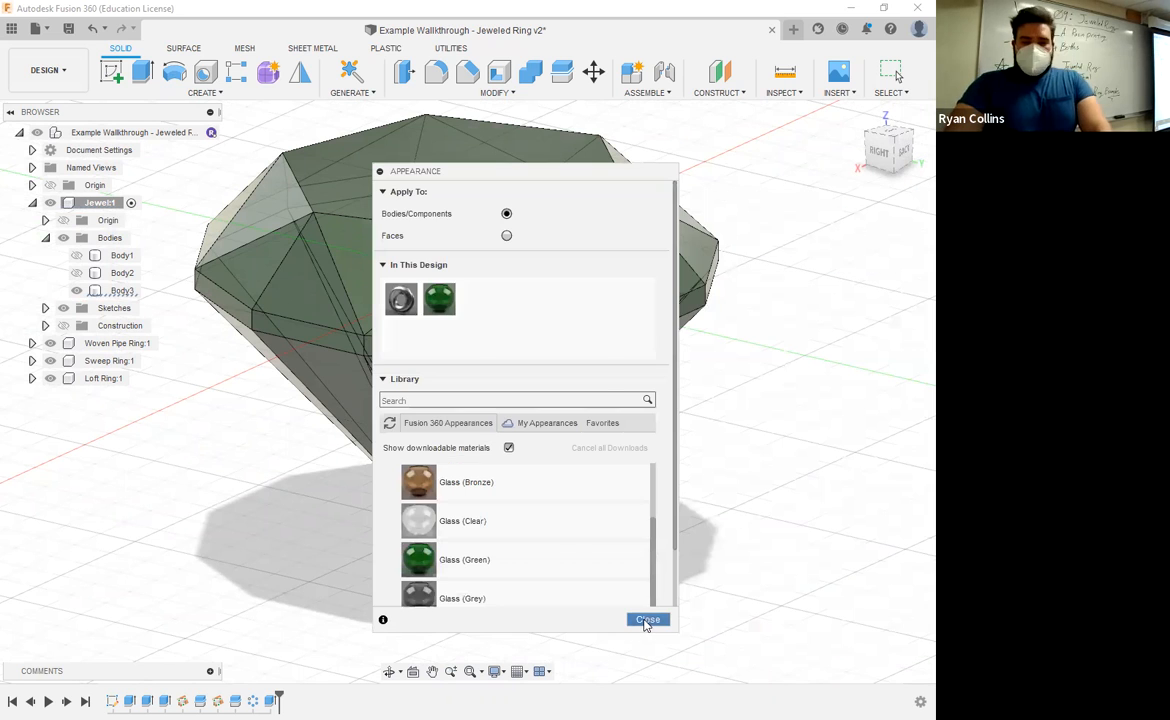
- Close the appearance settings and save the design with the version description "Jewel Done"
{"action": "left_click", "coordinate": [646, 620]}
{"action": "middle_click_drag", "start_coordinate": [857, 350], "coordinate": [766, 378], "text": "shift"}
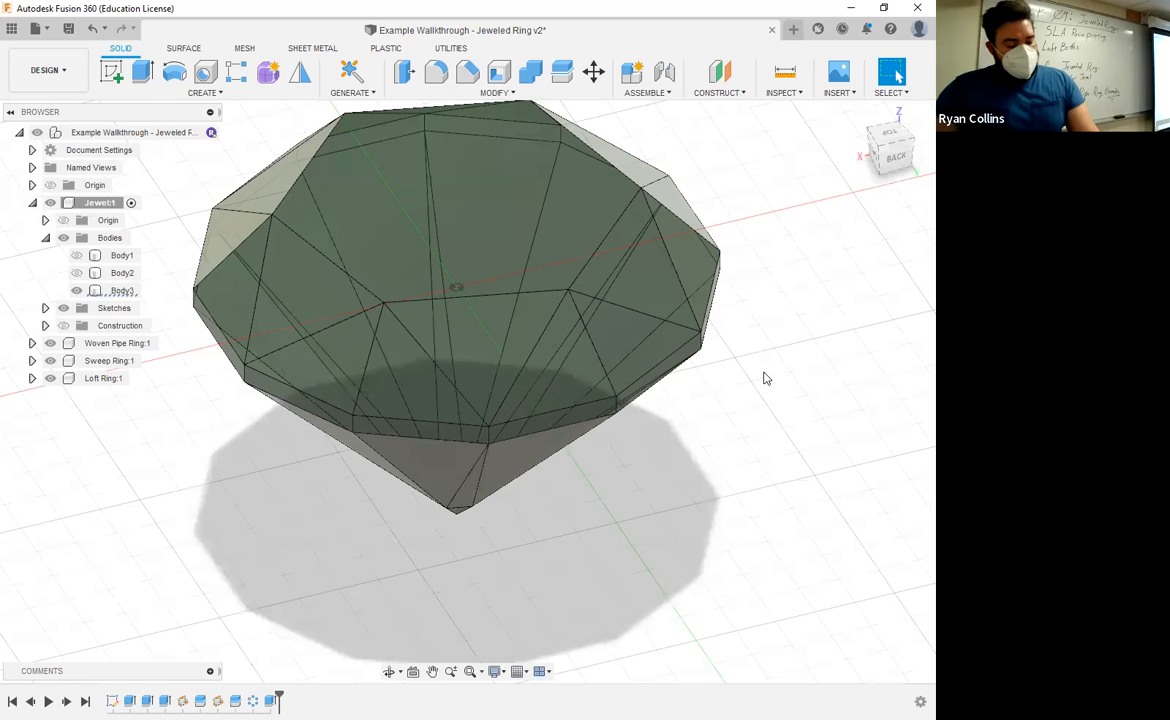
{"action": "key", "text": "ctrl+s"}
{"action": "type", "text": "Jewel Done"}
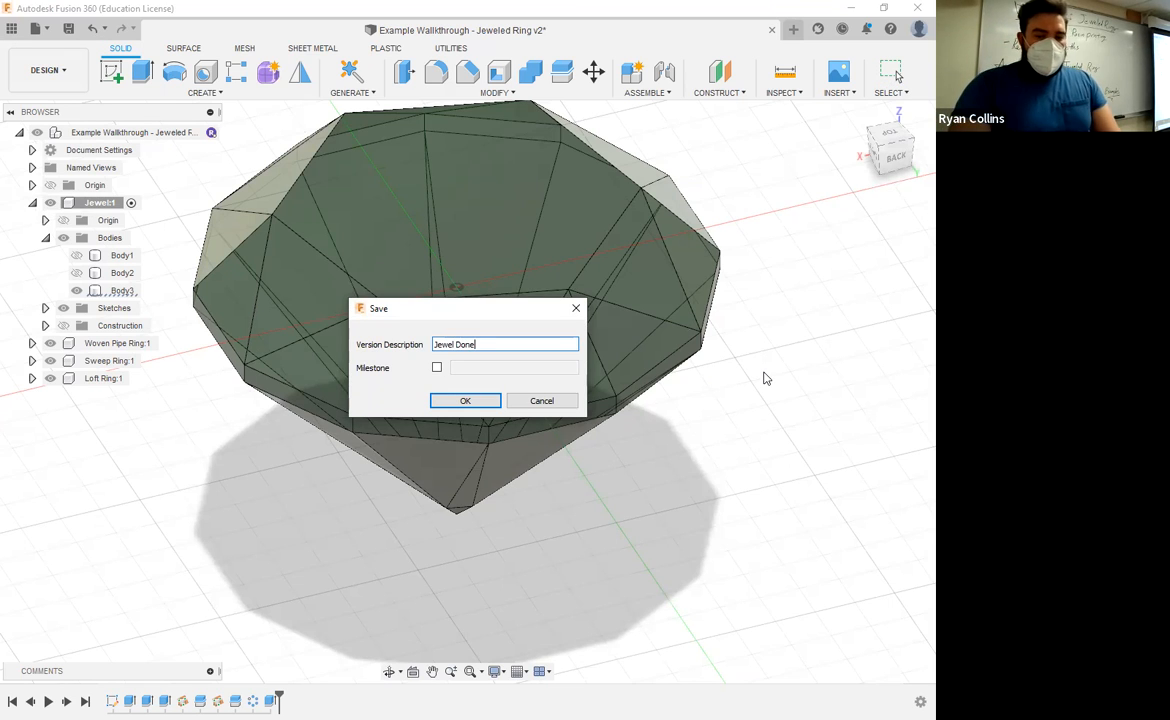
{"action": "key", "text": "Return"}
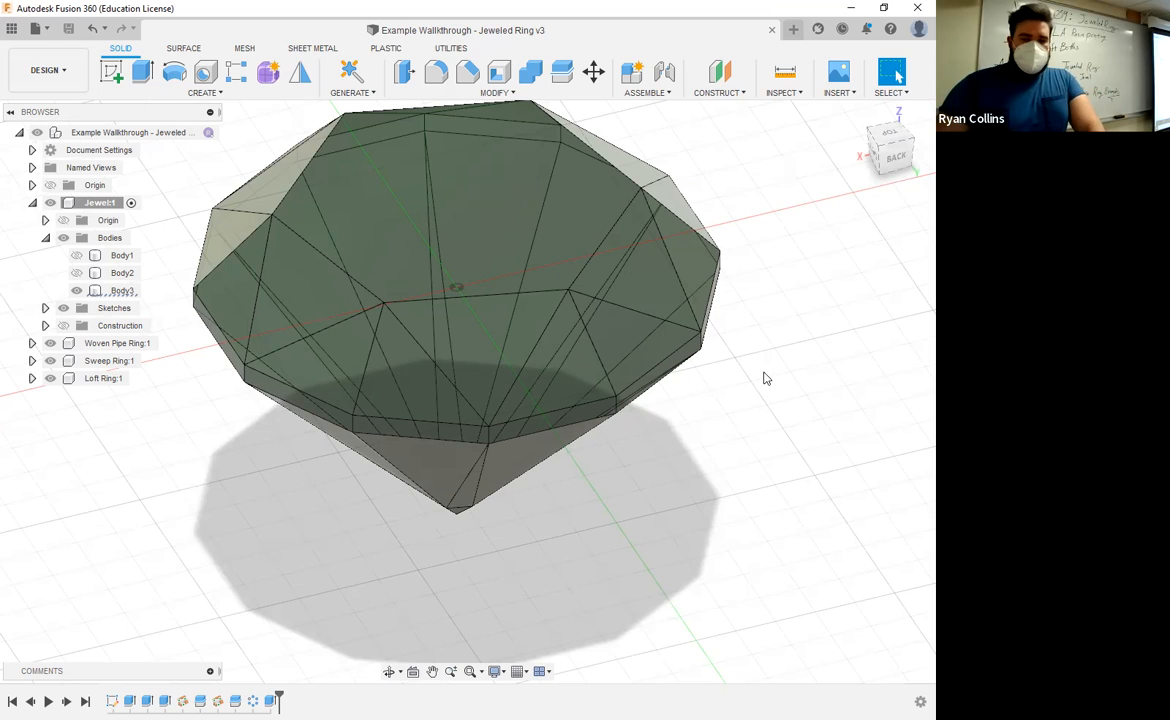
- Collapse and hide the Jewel component, and activate the Woven Pipe Ring component
{"action": "scroll", "coordinate": [749, 387], "scroll_direction": "down", "scroll_amount": 5}
{"action": "mouse_move", "coordinate": [786, 360]}
{"action": "middle_mouse_down", "text": "shift"}
{"action": "mouse_move", "coordinate": [825, 337]}
{"action": "mouse_move", "coordinate": [786, 362]}
{"action": "middle_mouse_up", "text": "shift"}
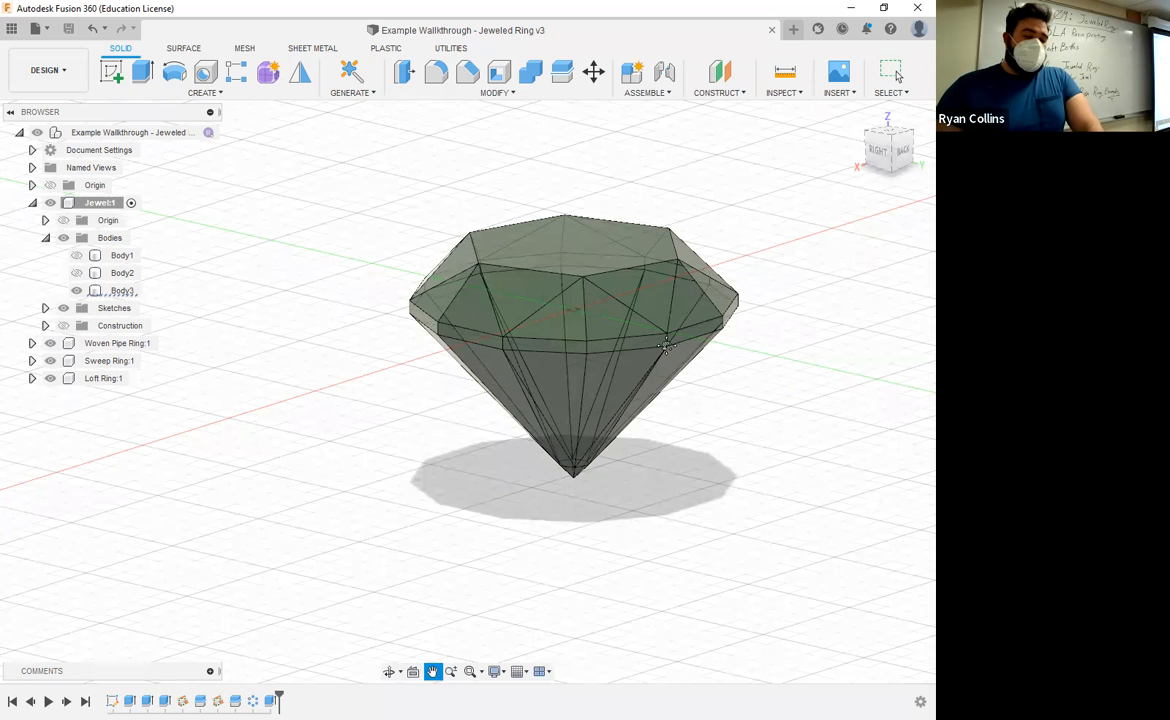
{"action": "middle_click_drag", "start_coordinate": [690, 354], "coordinate": [660, 350]}
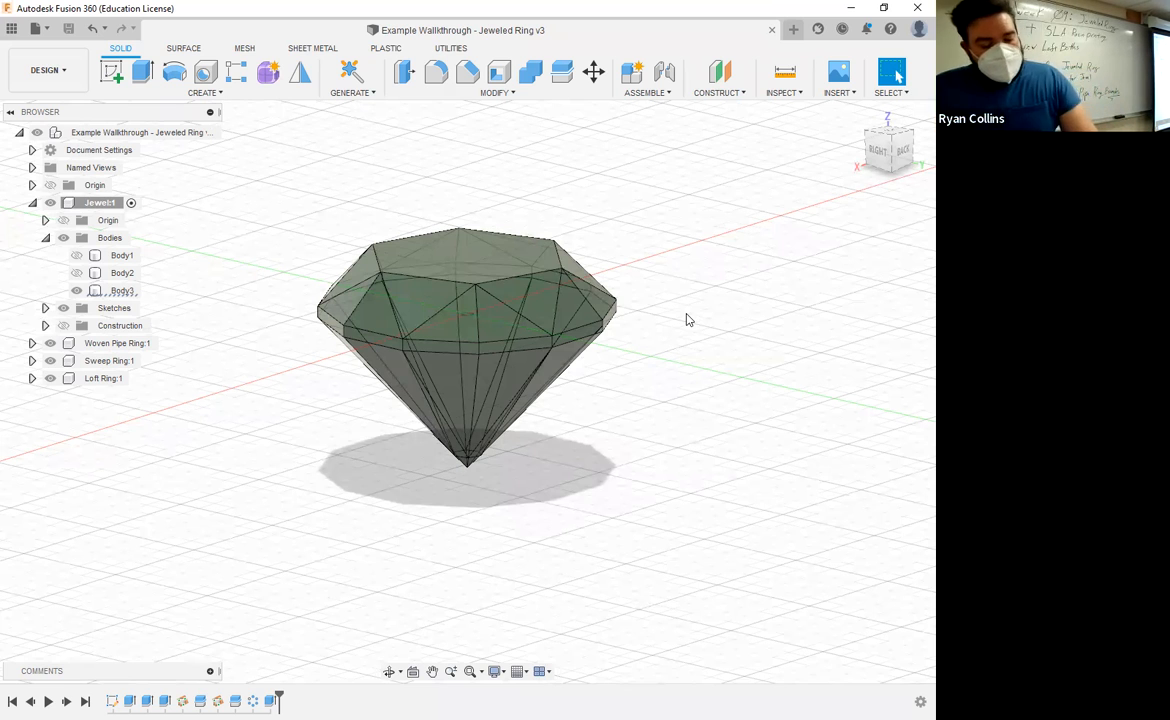
{"action": "scroll", "coordinate": [629, 405], "scroll_direction": "up", "scroll_amount": 5}
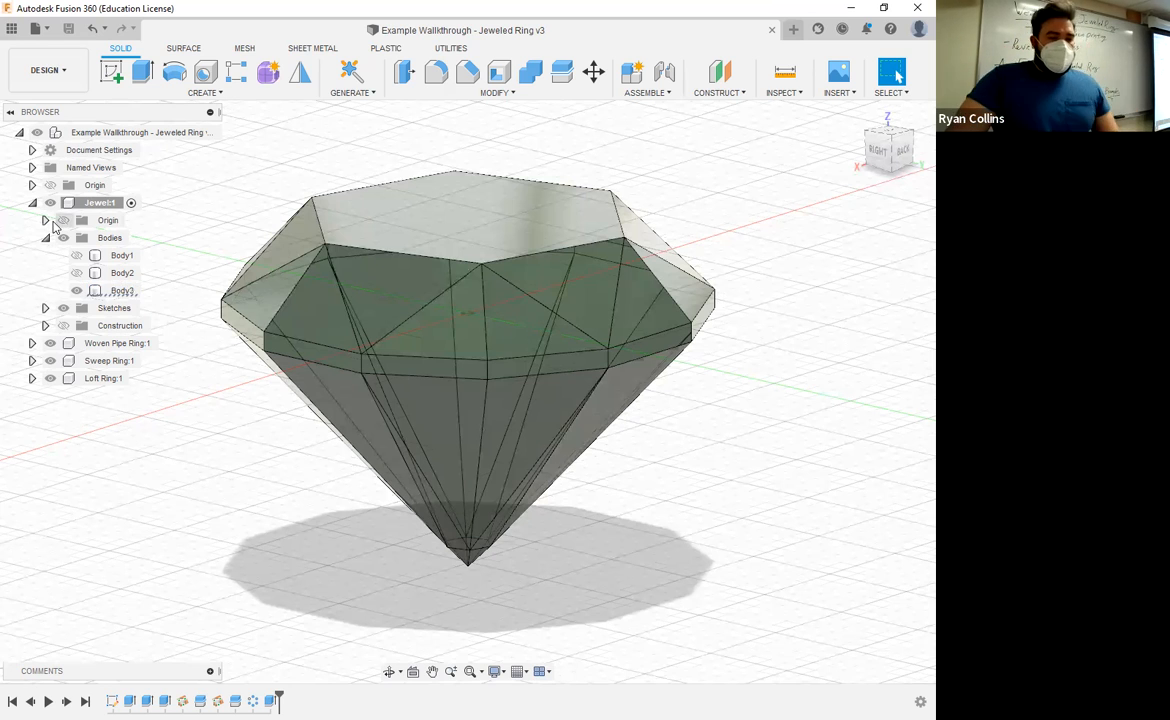
{"action": "left_click", "coordinate": [32, 202]}
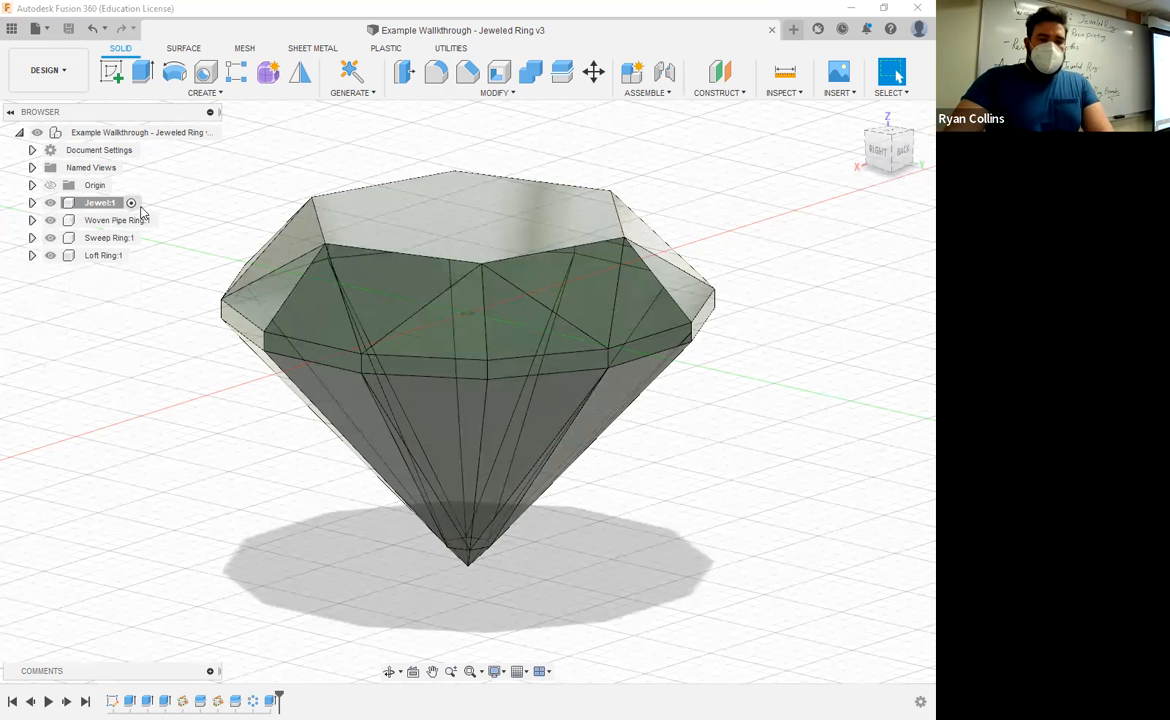
{"action": "left_click", "coordinate": [50, 203]}
{"action": "left_click", "coordinate": [167, 222]}
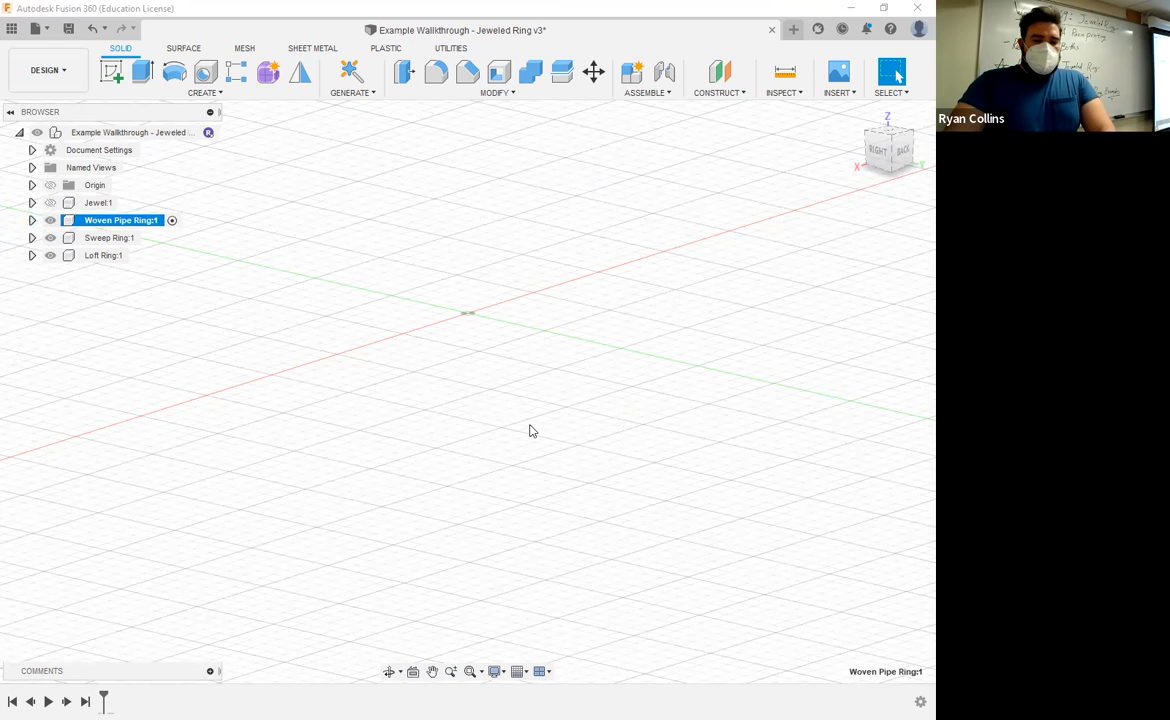
- Sketch a 22 mm diameter circle centred on the origin on the front XZ plane
{"action": "middle_click_drag", "start_coordinate": [531, 431], "coordinate": [448, 378], "text": "shift"}
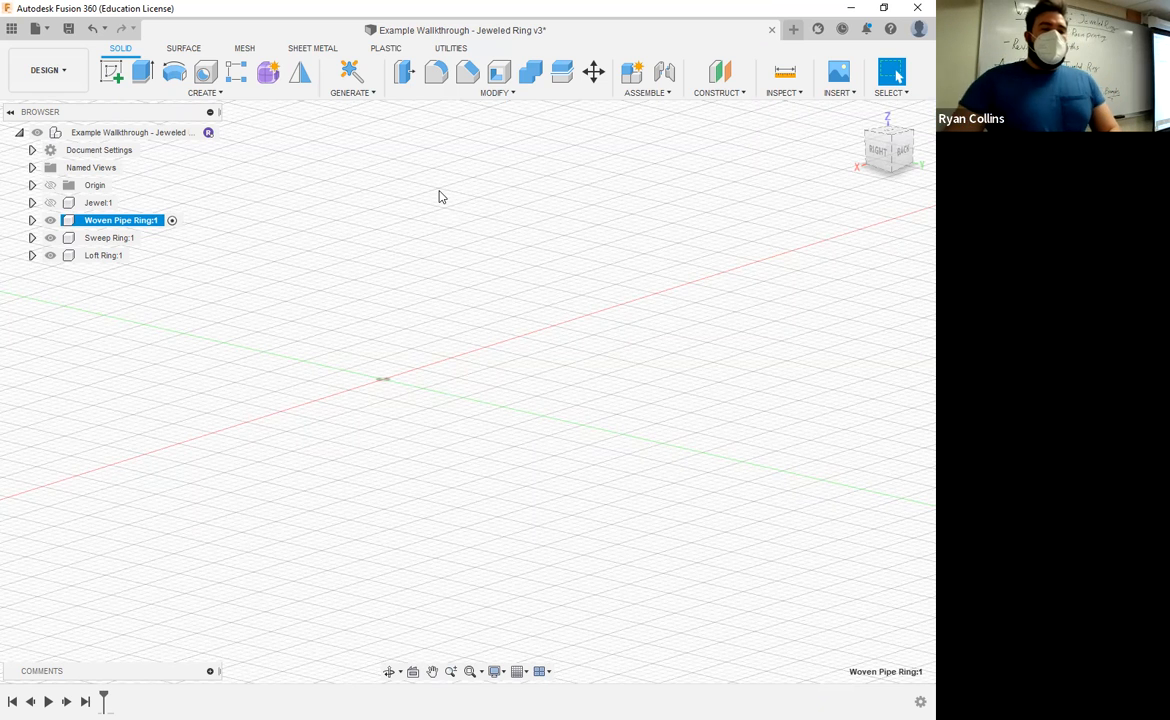
{"action": "left_click", "coordinate": [111, 70]}
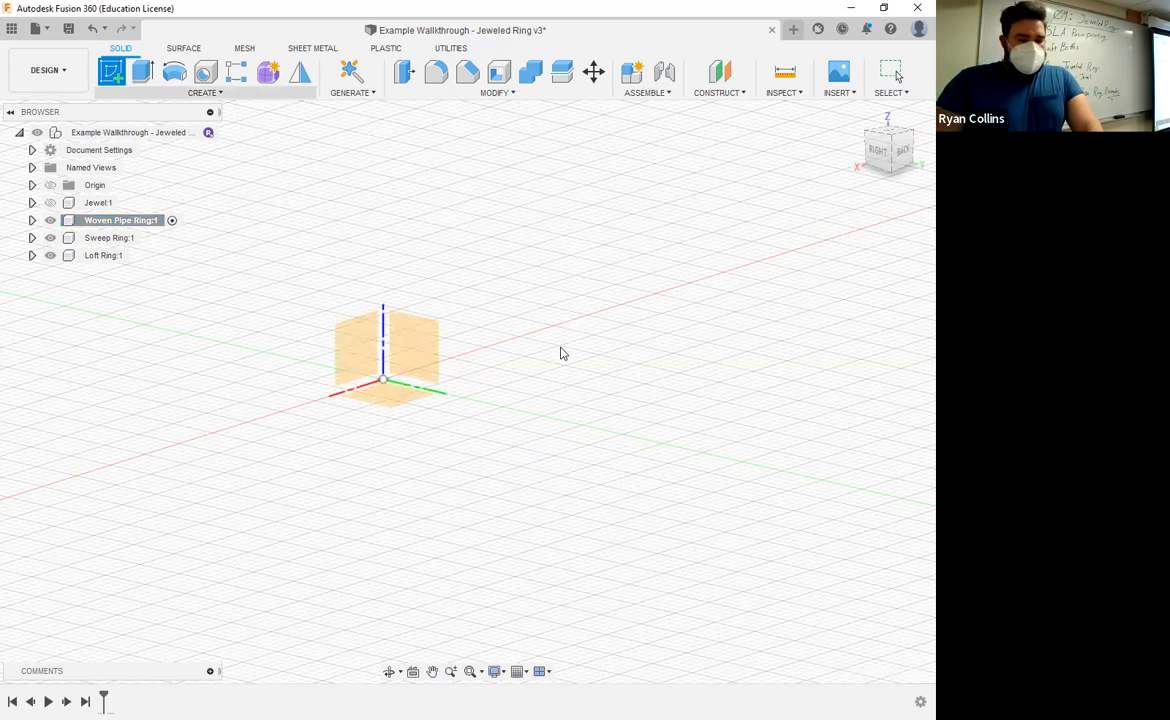
{"action": "left_click", "coordinate": [414, 345]}
{"action": "left_click_drag", "start_coordinate": [864, 243], "coordinate": [886, 155]}
{"action": "left_click", "coordinate": [436, 340]}
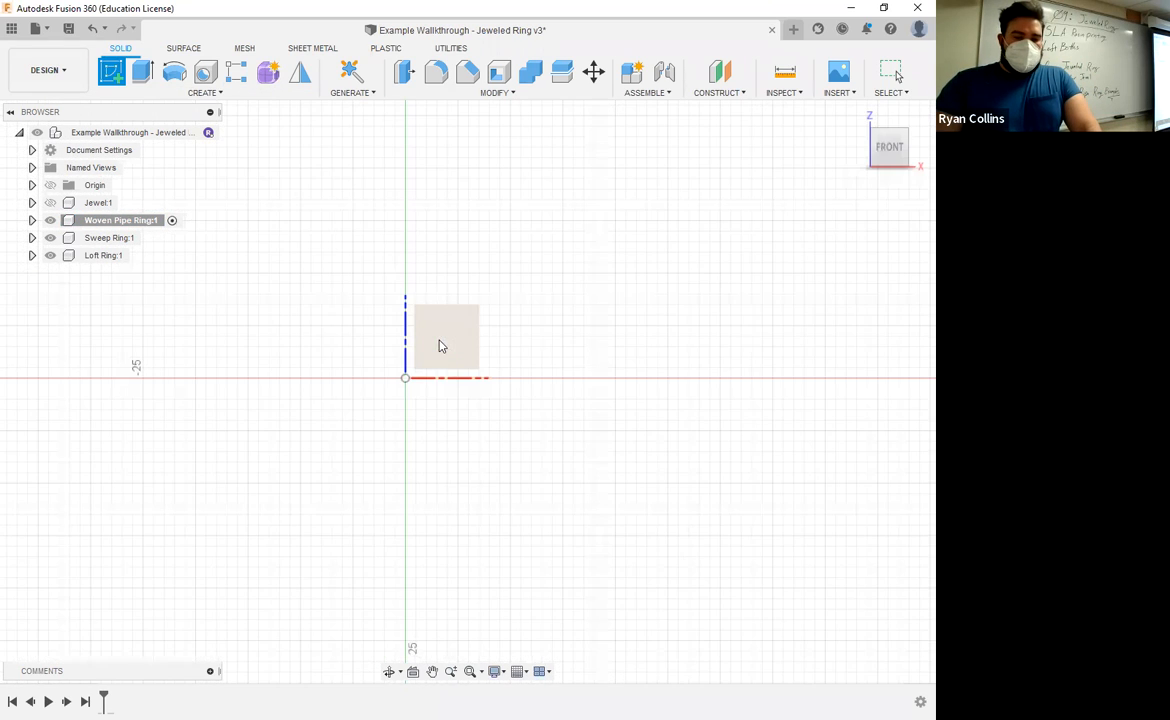
{"action": "left_click", "coordinate": [175, 72]}
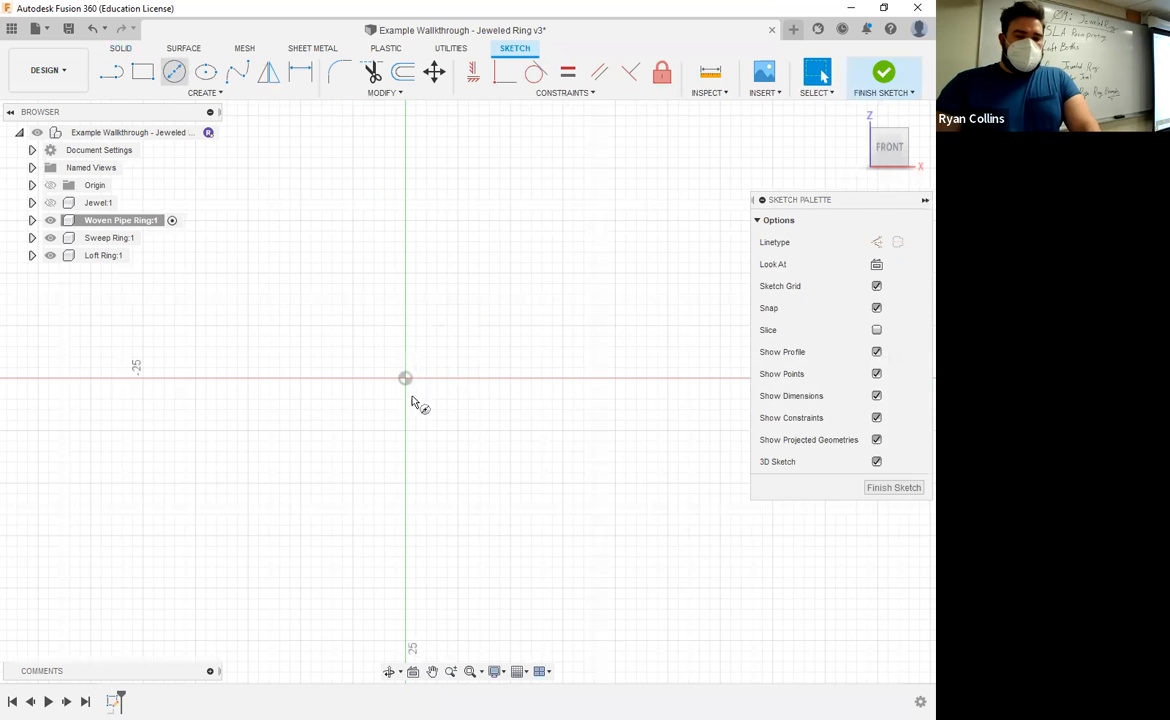
{"action": "left_click", "coordinate": [406, 379]}
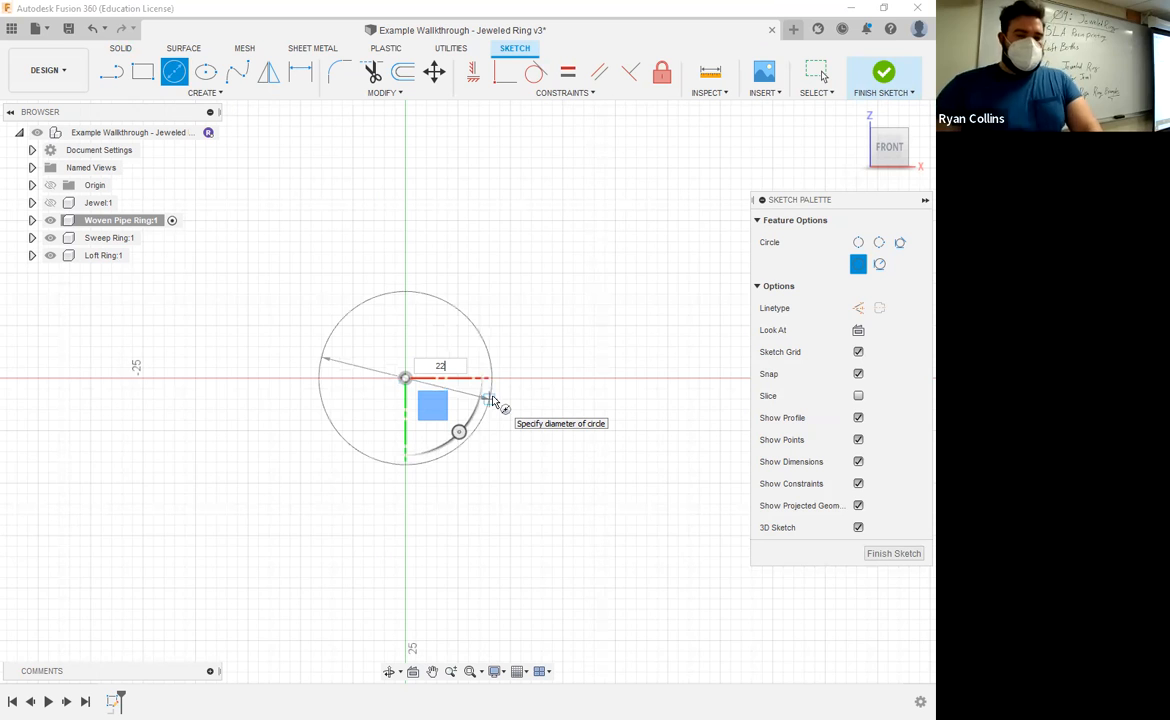
{"action": "key", "text": "Return"}
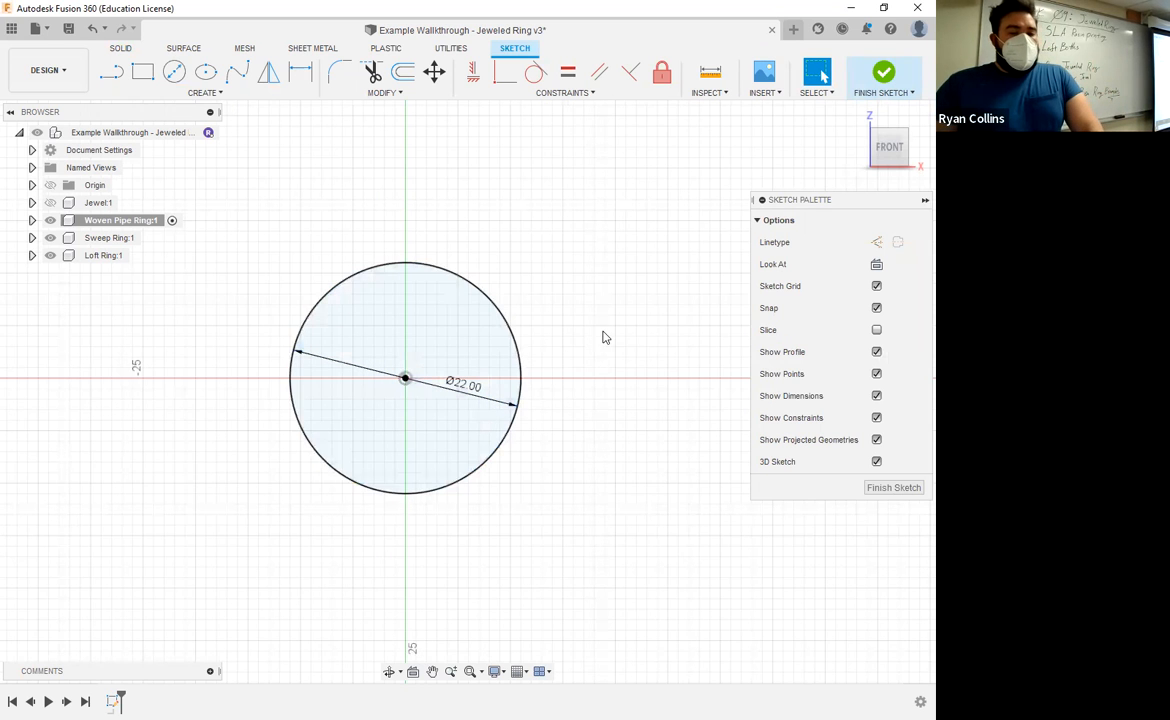
- Create a circular pipe along the sketched circle with a 1 mm section size as a new body
{"action": "mouse_move", "coordinate": [575, 331]}
{"action": "middle_mouse_down", "text": "shift"}
{"action": "mouse_move", "coordinate": [549, 339]}
{"action": "mouse_move", "coordinate": [556, 349]}
{"action": "middle_mouse_up", "text": "shift"}
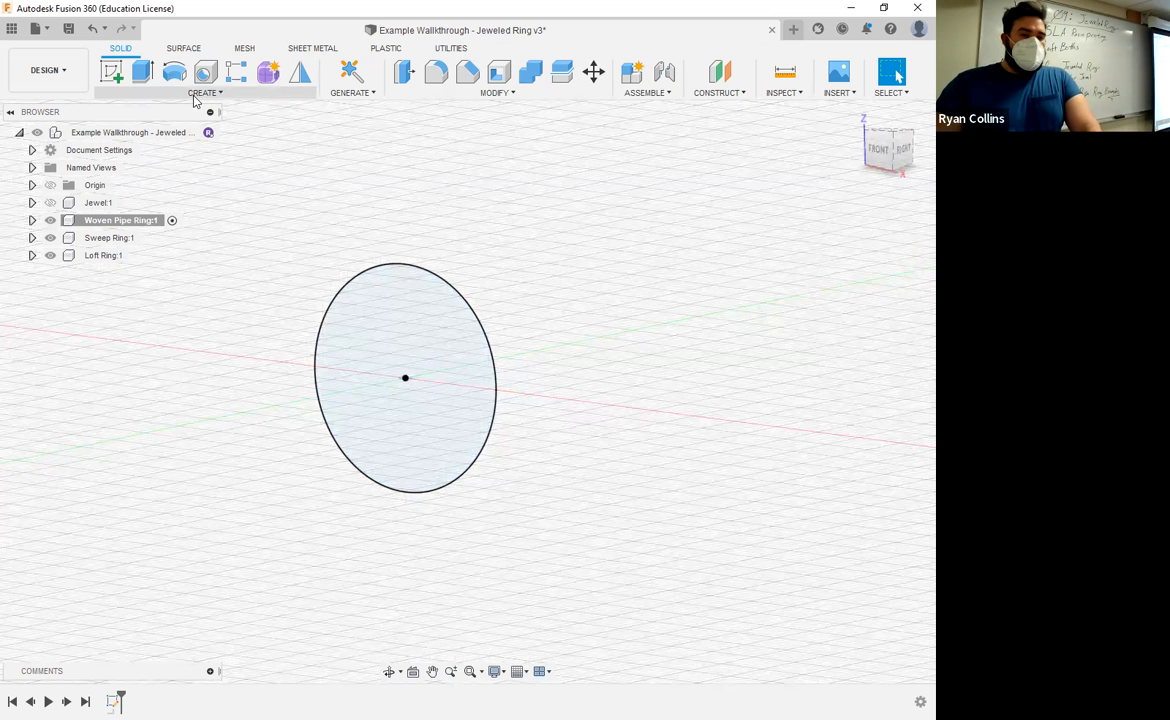
{"action": "left_click", "coordinate": [196, 95]}
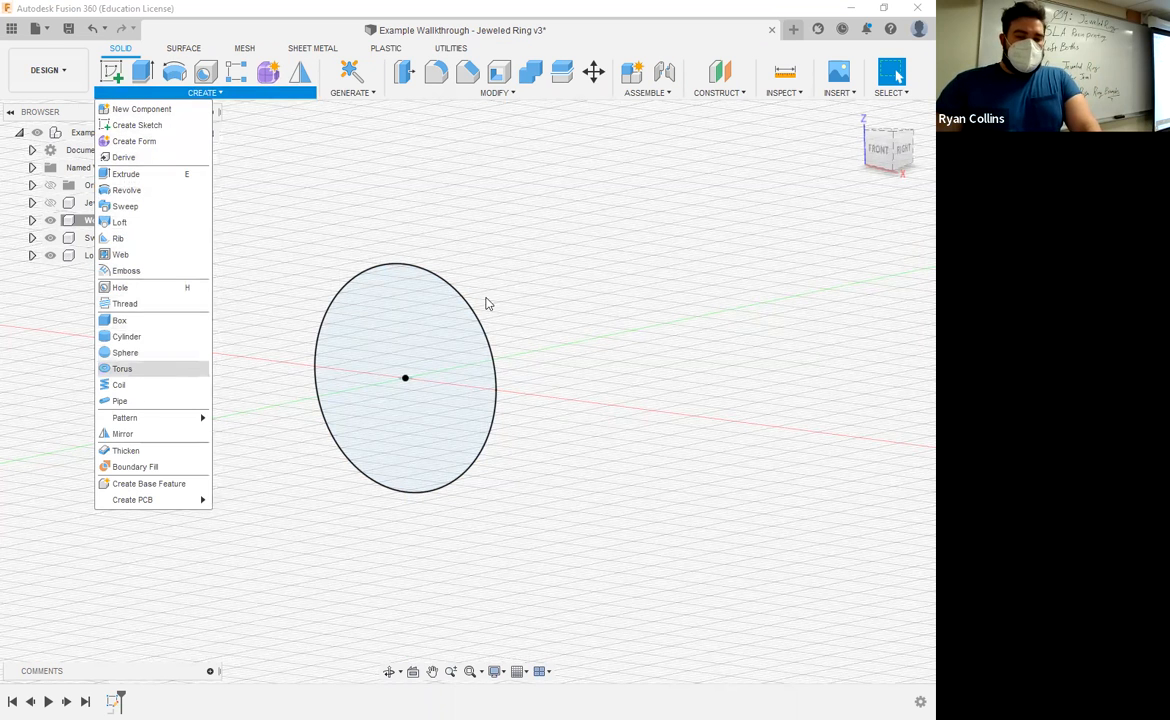
{"action": "type", "text": "1"}
{"action": "key", "text": "Return"}
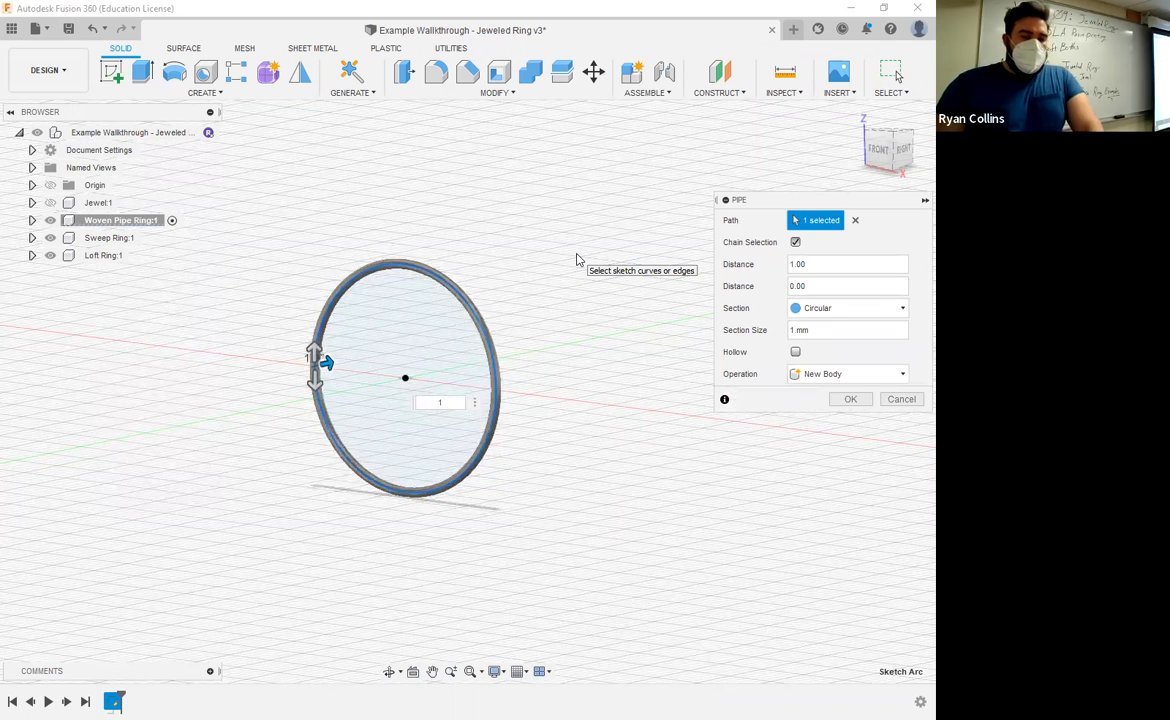
{"action": "key", "text": "Return"}
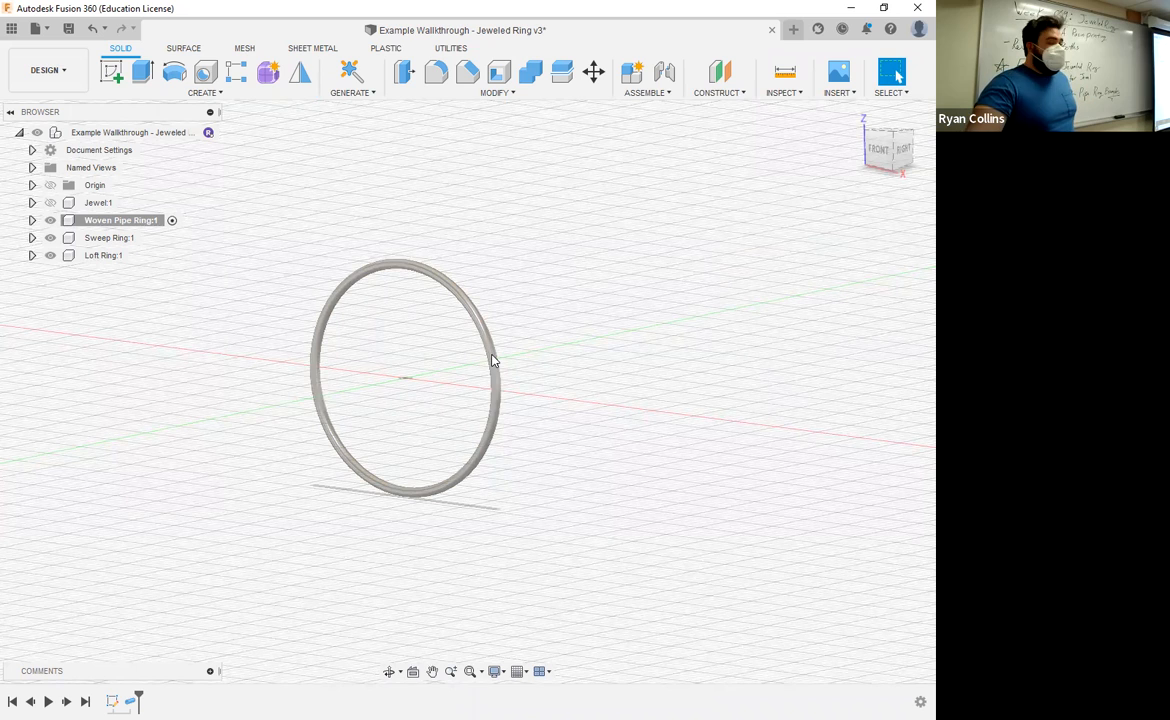
- Measure the face of the pipe ring and close the measurement
{"action": "left_click", "coordinate": [783, 78]}
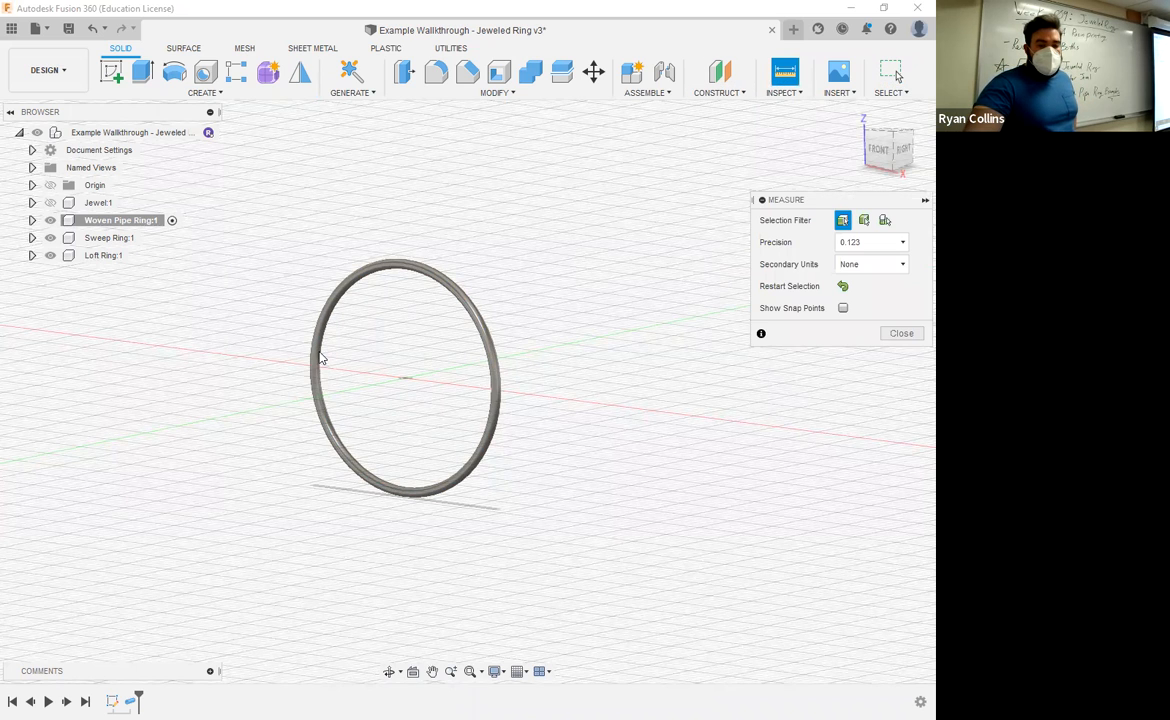
{"action": "left_click", "coordinate": [321, 359]}
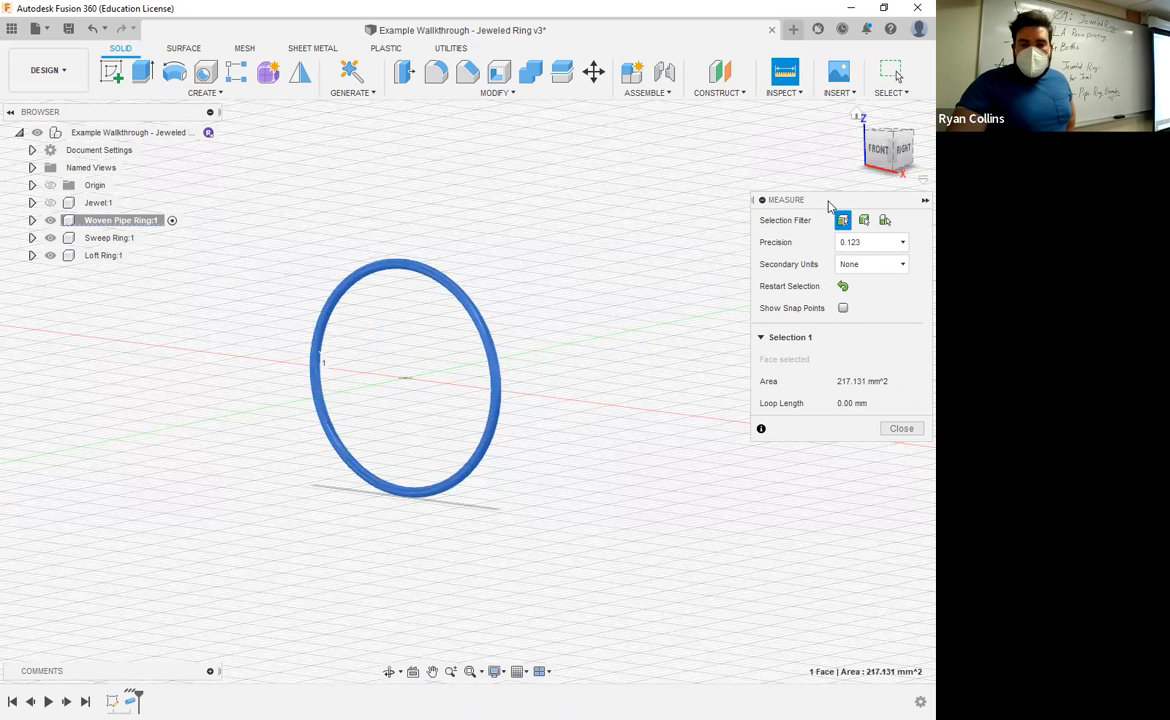
{"action": "left_click_drag", "start_coordinate": [757, 195], "coordinate": [745, 109]}
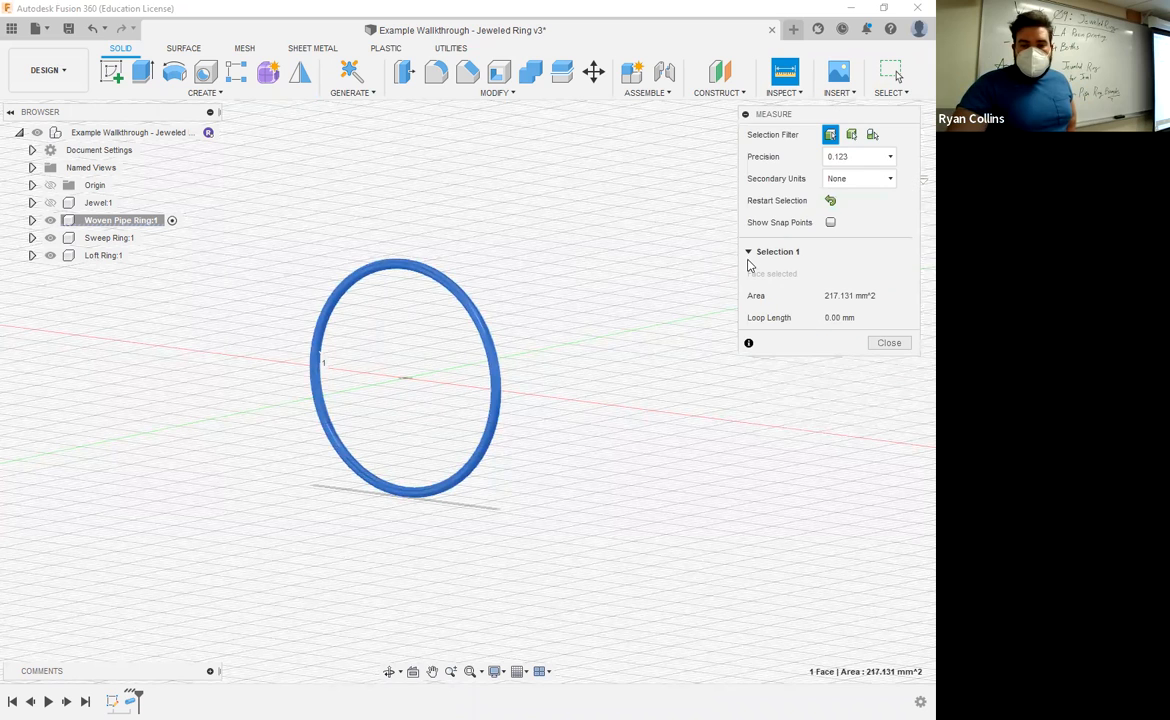
{"action": "left_click", "coordinate": [889, 343]}
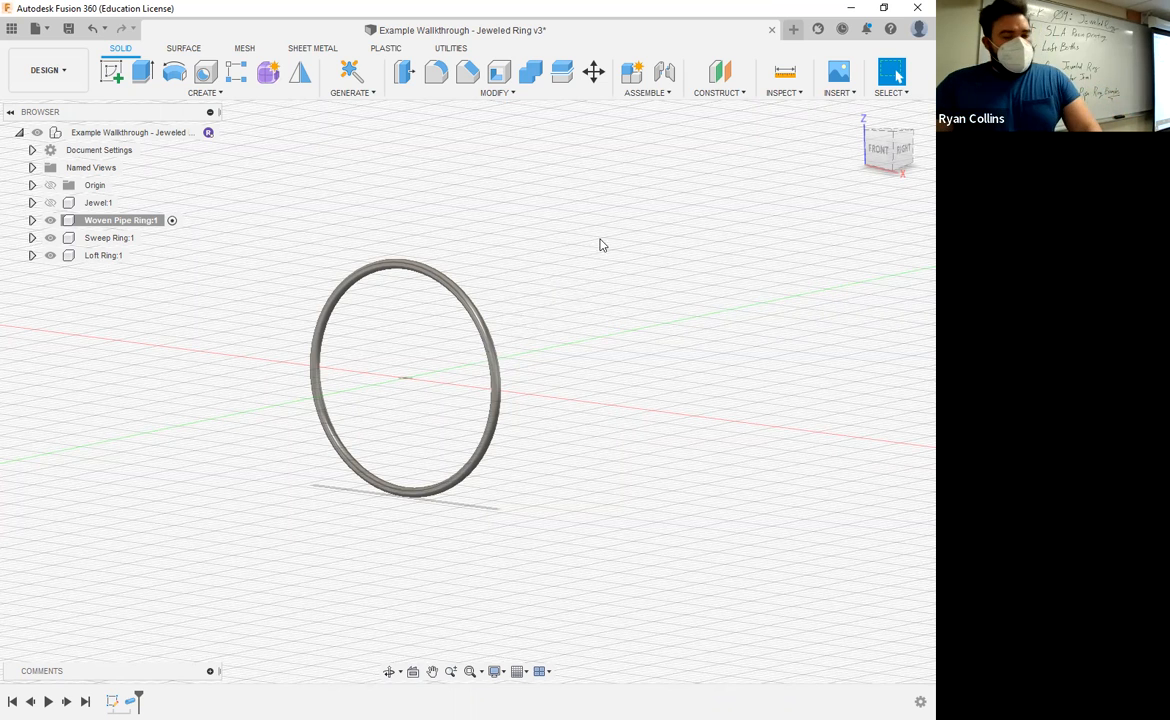
- Rotate the pipe ring body by an X angle of -7 degrees with Move/Copy
{"action": "middle_click_drag", "start_coordinate": [611, 320], "coordinate": [603, 80], "text": "shift"}
{"action": "left_click", "coordinate": [595, 74]}
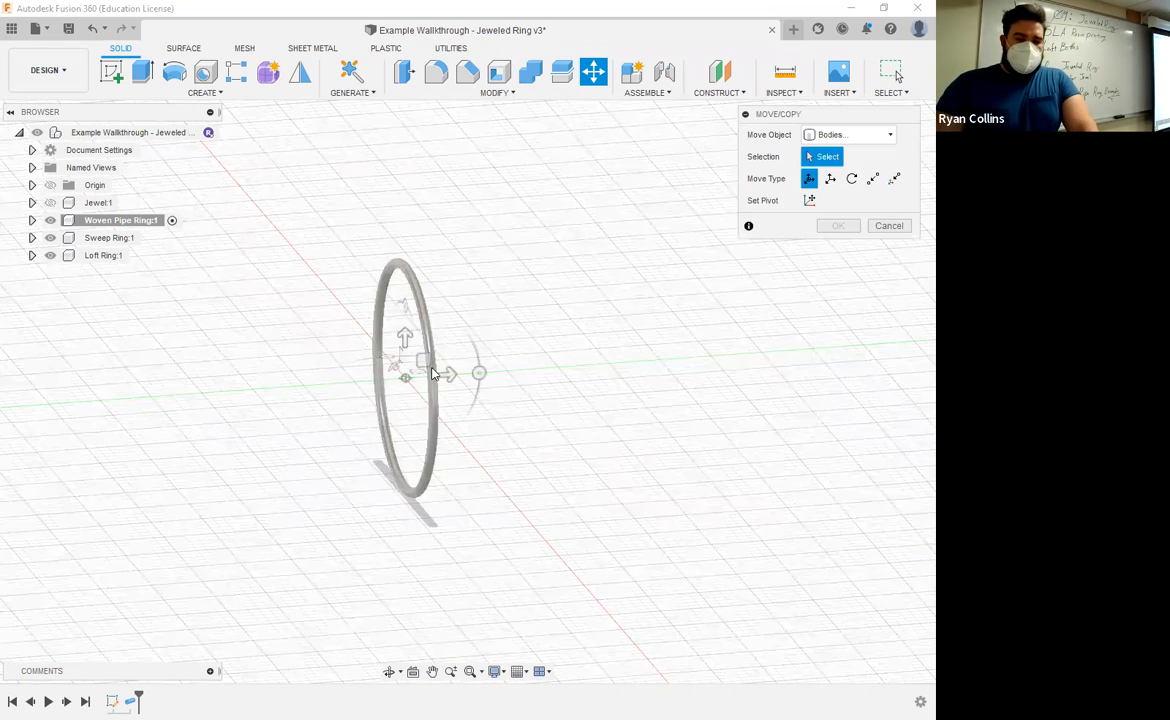
{"action": "left_click", "coordinate": [430, 374]}
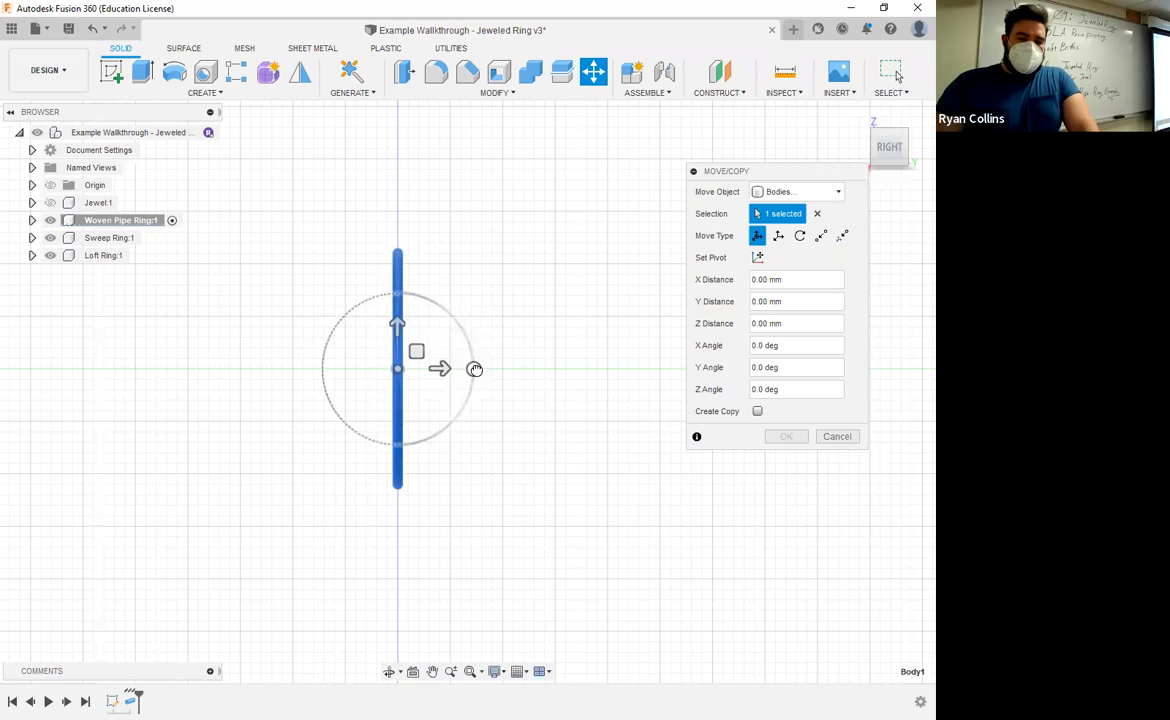
{"action": "left_click", "coordinate": [475, 367]}
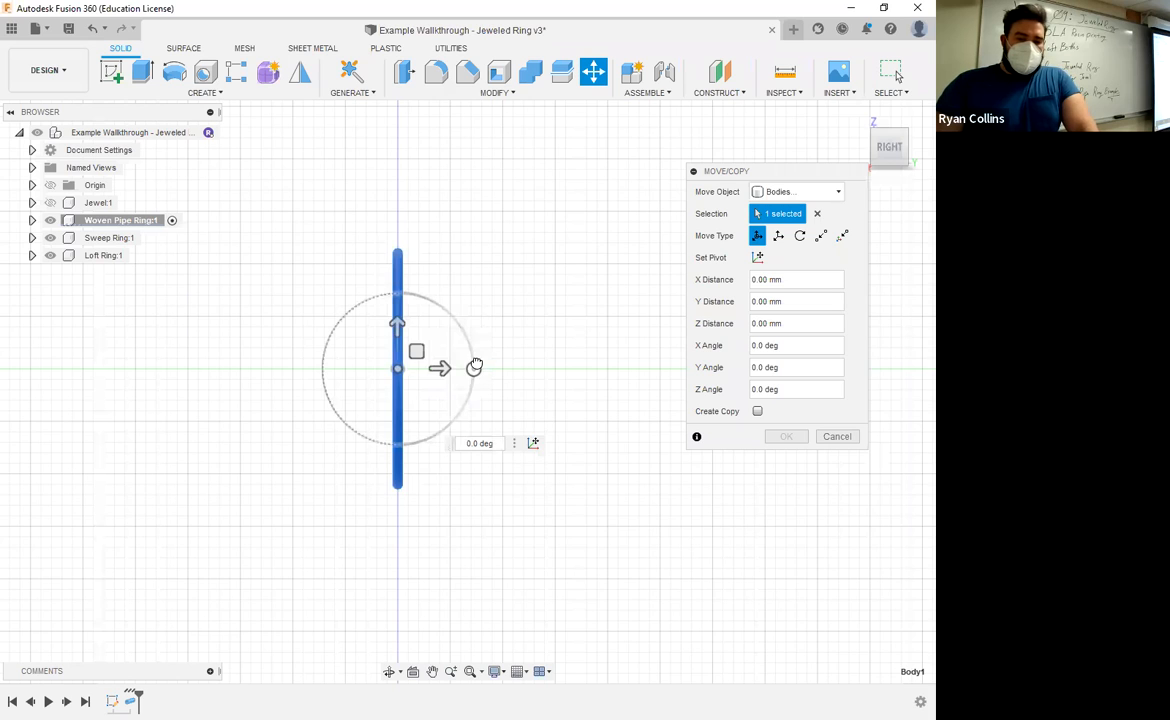
{"action": "left_click_drag", "start_coordinate": [475, 367], "coordinate": [474, 362]}
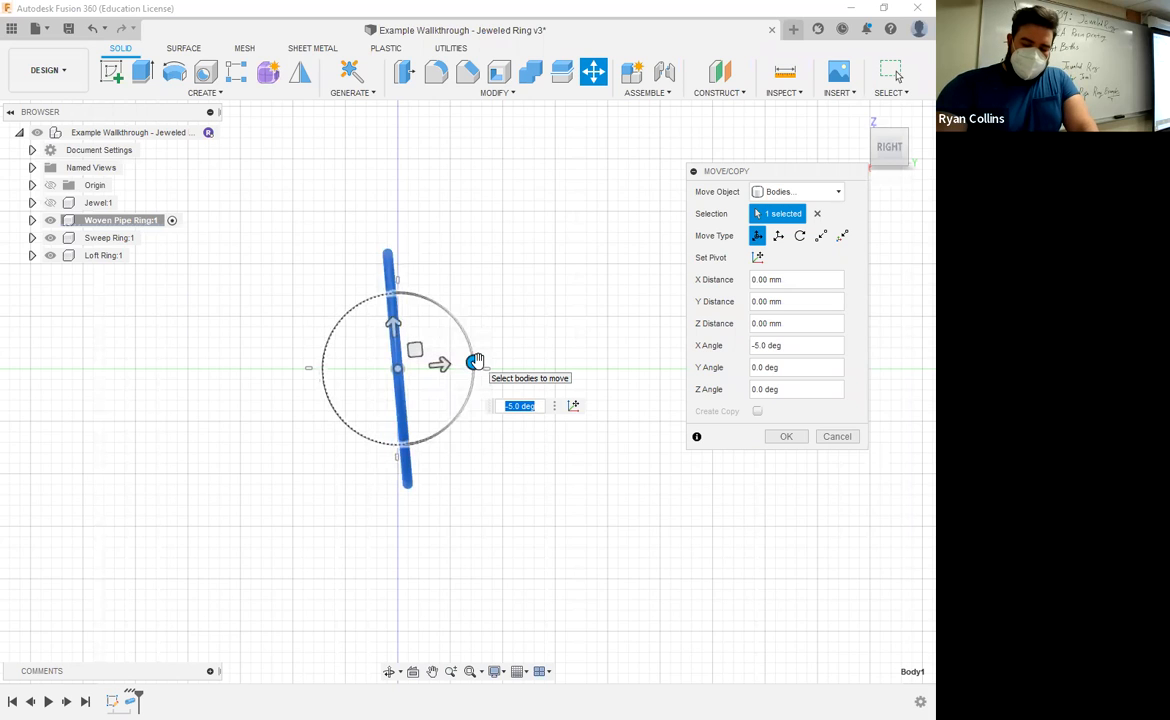
{"action": "type", "text": "-7"}
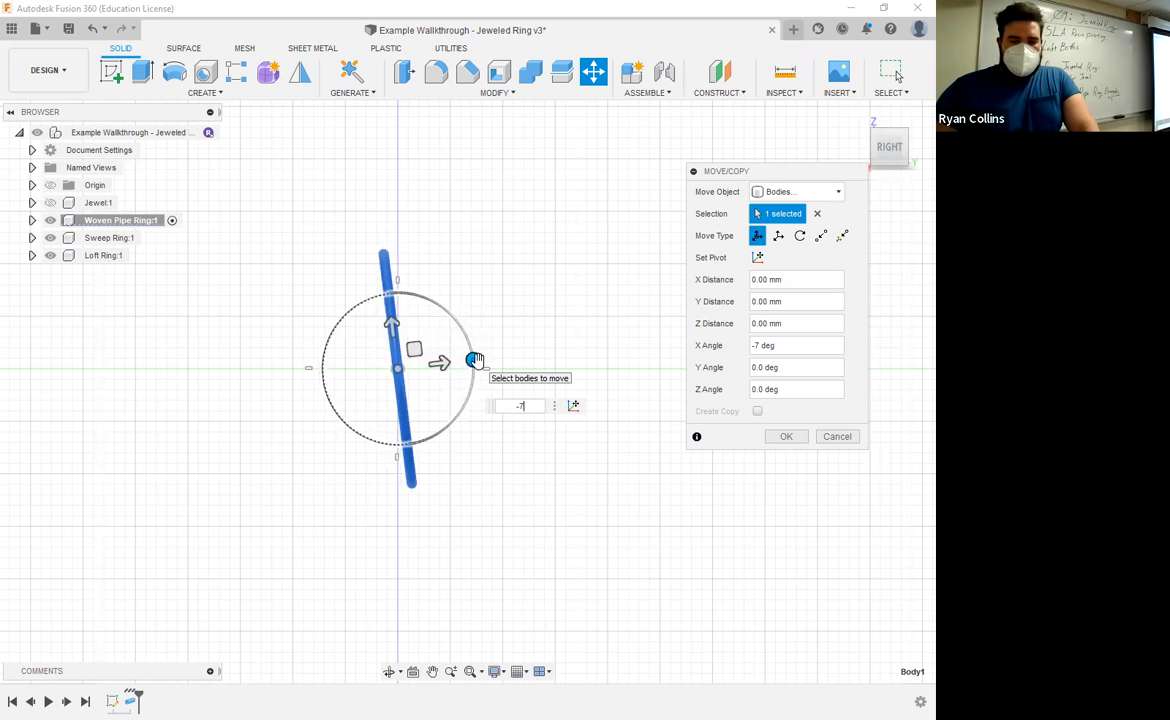
{"action": "left_click", "coordinate": [784, 437]}
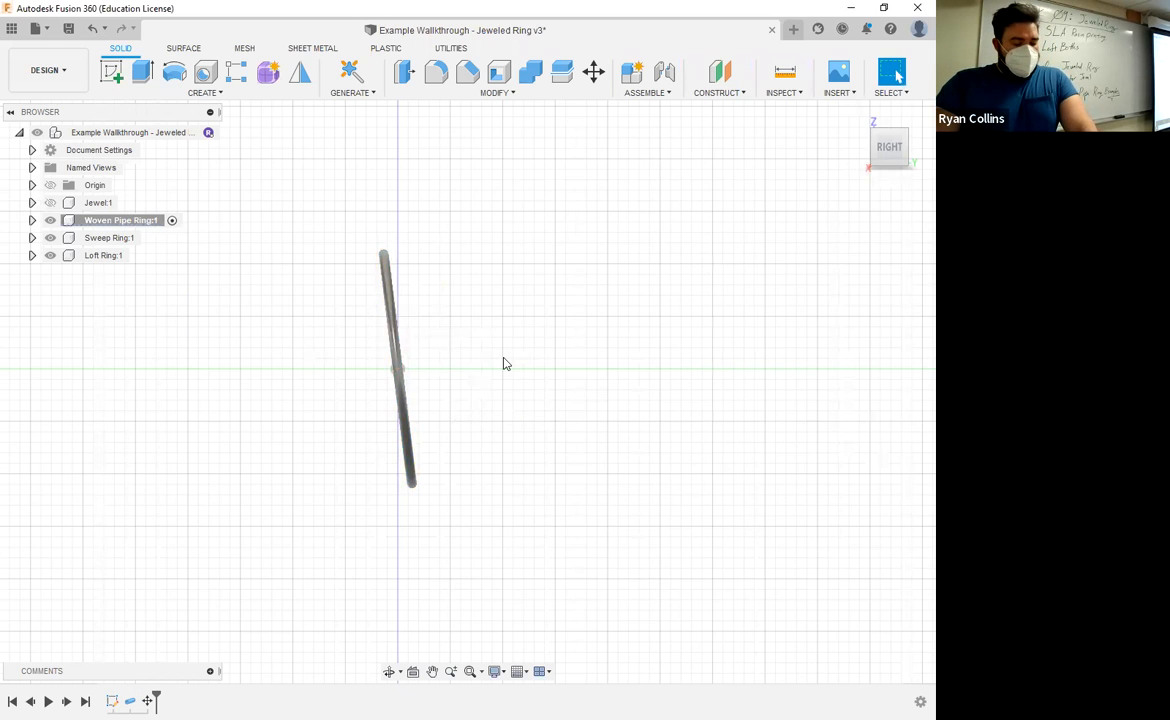
- Set up a circular pattern of bodies using the tilted pipe ring as the object and the Y axis as the pattern axis
{"action": "middle_click_drag", "start_coordinate": [535, 363], "coordinate": [560, 330], "text": "shift"}
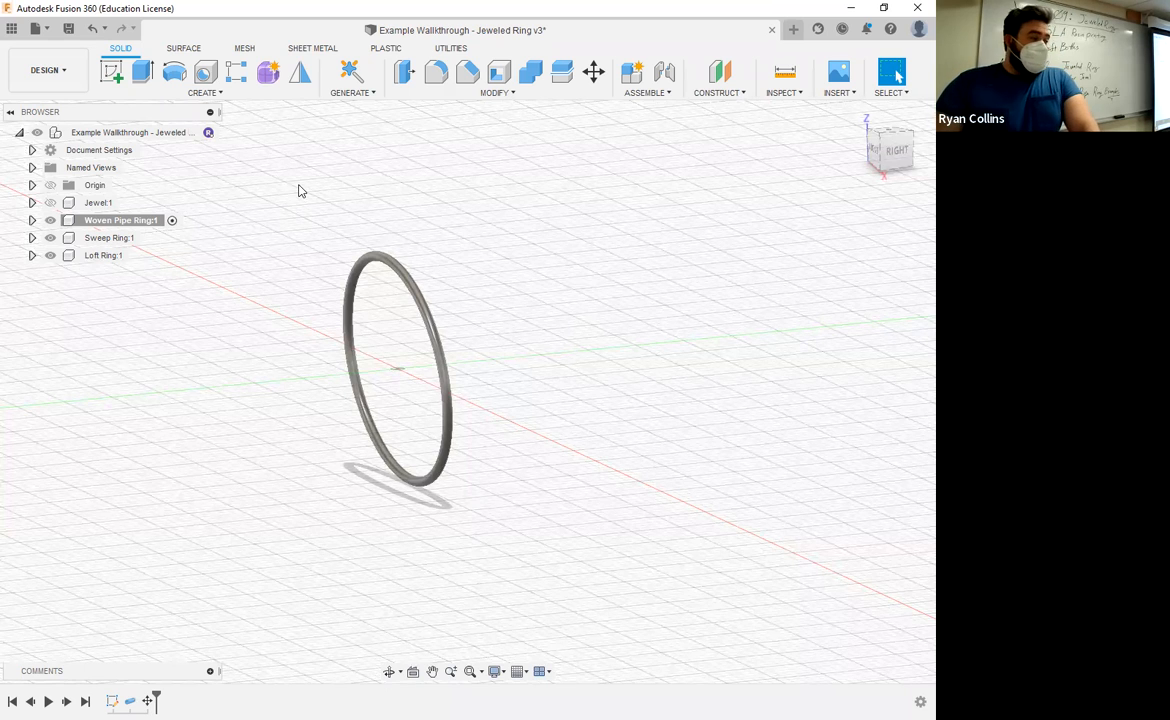
{"action": "left_click", "coordinate": [206, 94]}
{"action": "mouse_move", "coordinate": [144, 420]}
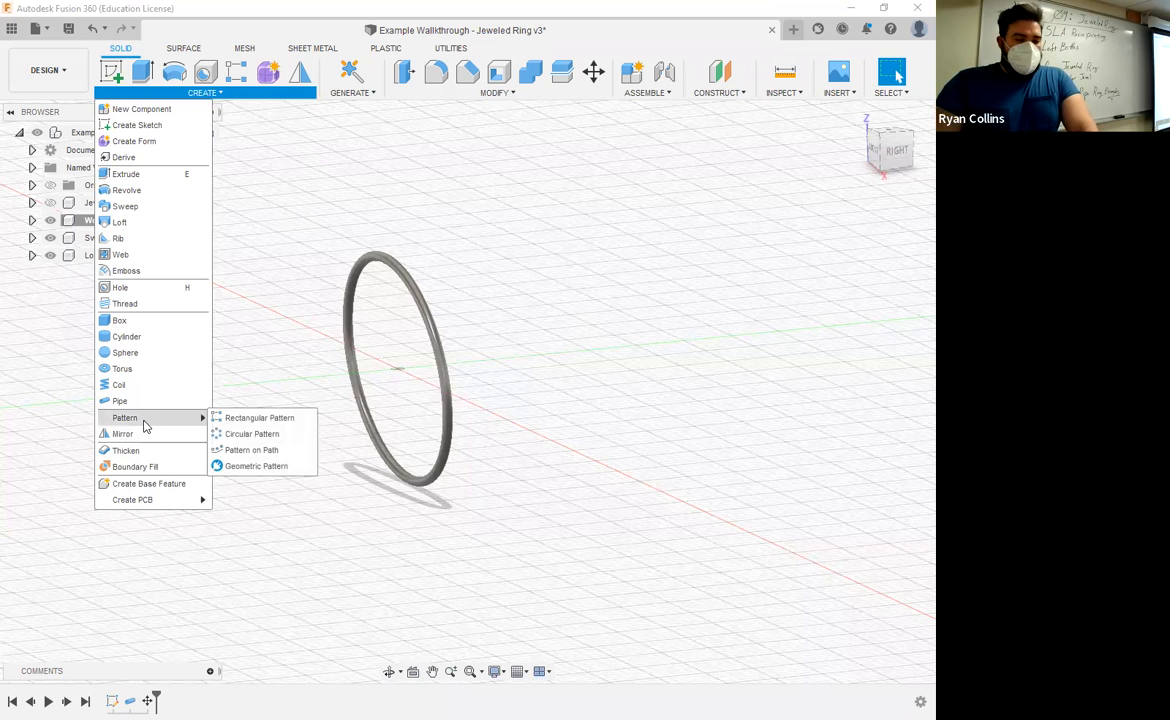
{"action": "left_click", "coordinate": [777, 191]}
{"action": "left_click", "coordinate": [776, 229]}
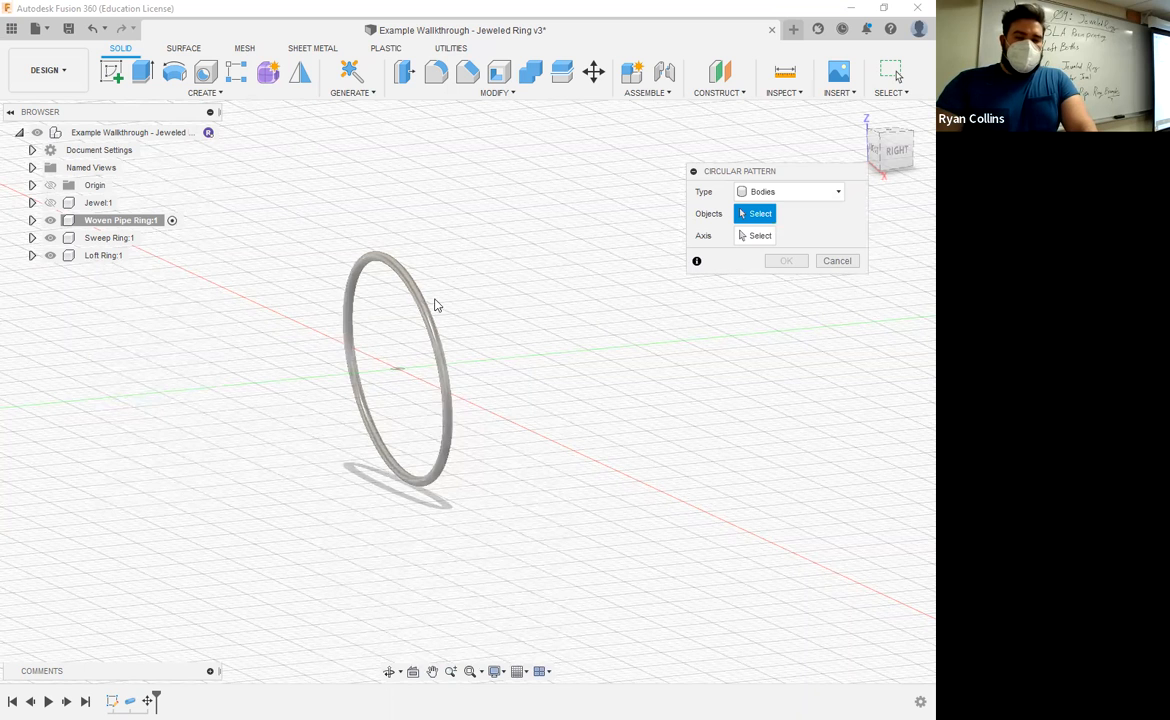
{"action": "left_click", "coordinate": [421, 303]}
{"action": "left_click", "coordinate": [758, 236]}
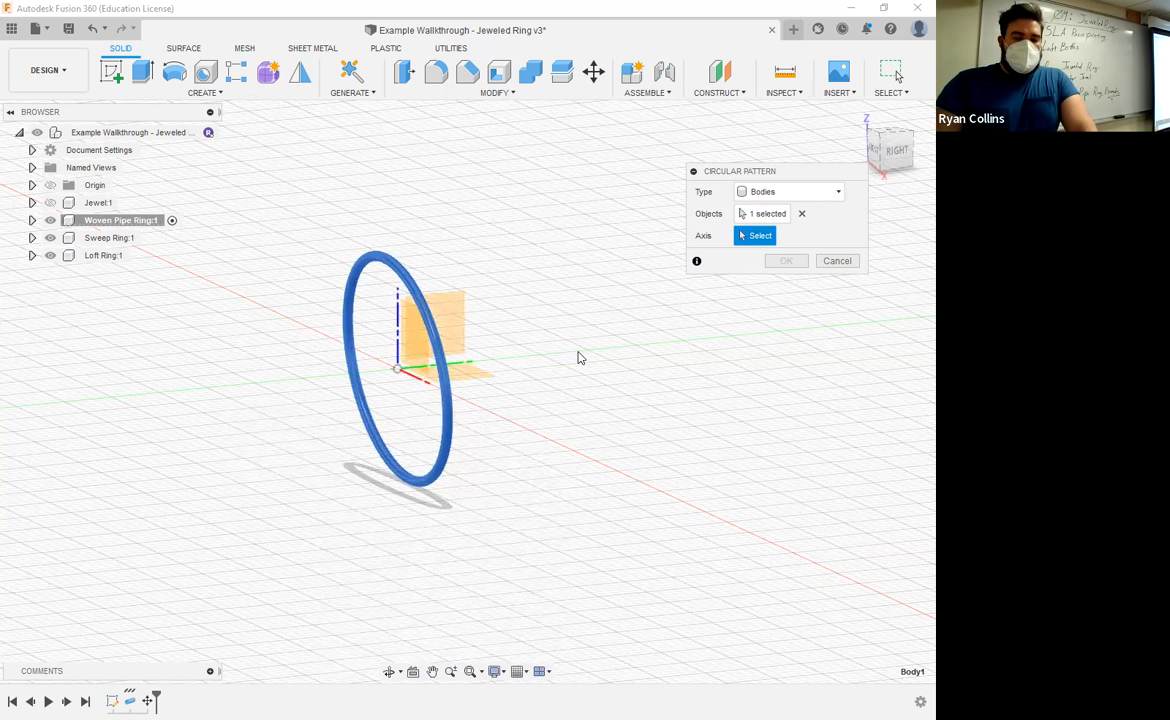
{"action": "middle_click_drag", "start_coordinate": [562, 354], "coordinate": [505, 369], "text": "shift"}
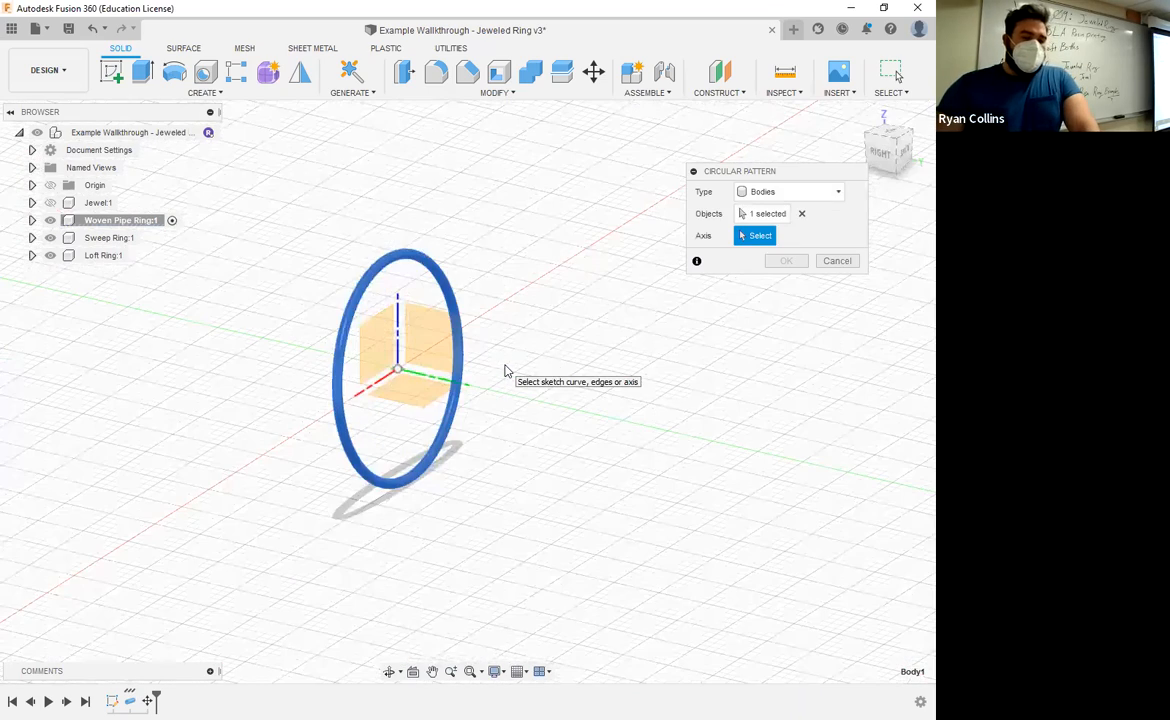
{"action": "middle_click_drag", "start_coordinate": [598, 373], "coordinate": [596, 371], "text": "shift"}
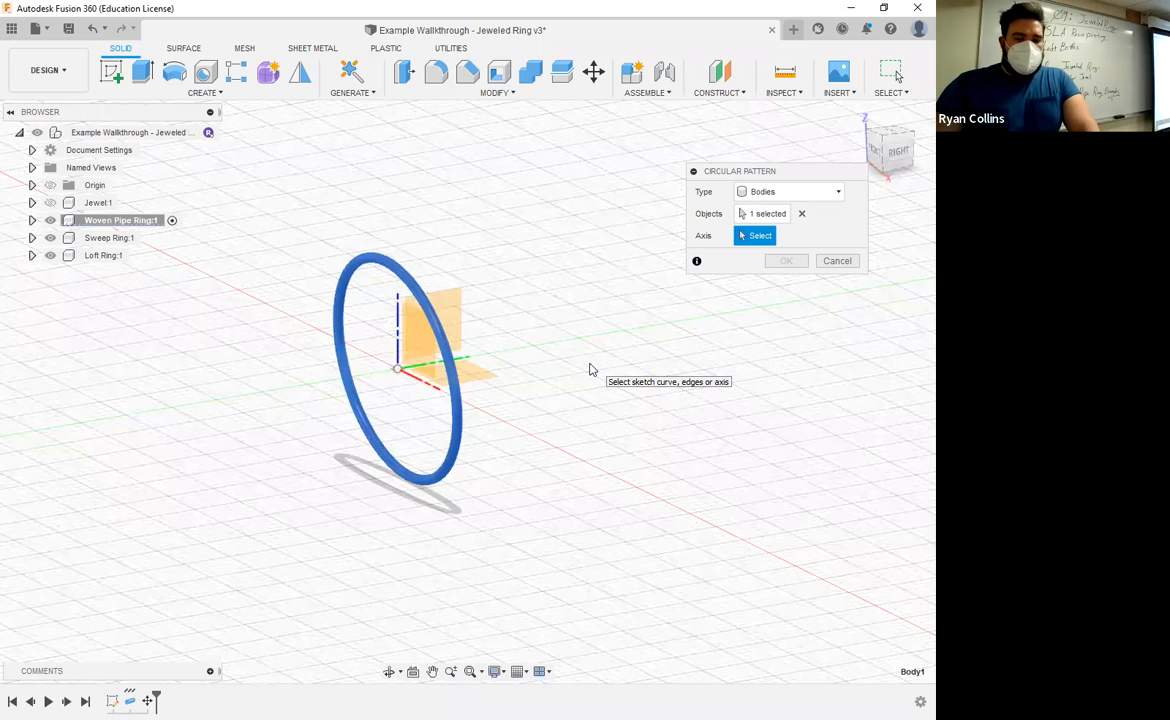
{"action": "middle_click_drag", "start_coordinate": [512, 363], "coordinate": [509, 371], "text": "shift"}
{"action": "middle_click_drag", "start_coordinate": [250, 449], "coordinate": [453, 363], "text": "shift"}
{"action": "left_click", "coordinate": [453, 363]}
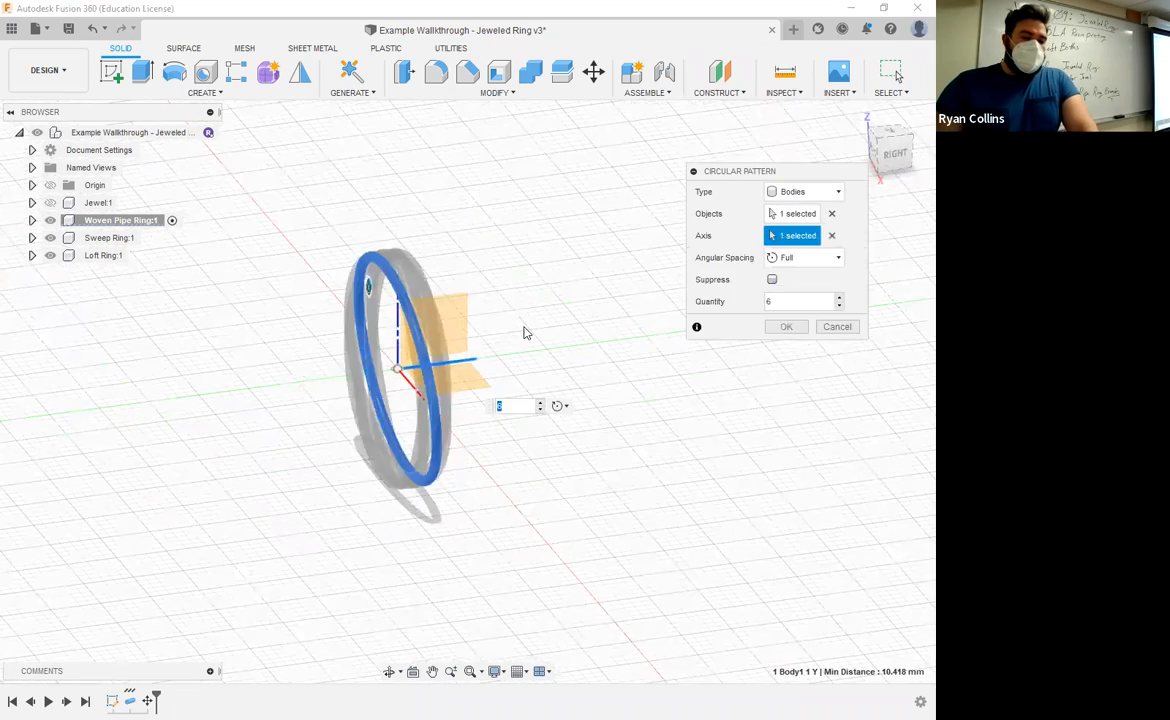
- Set the circular pattern quantity to 3 with full angular spacing and create the pattern
{"action": "middle_click_drag", "start_coordinate": [514, 334], "coordinate": [509, 307], "text": "shift"}
{"action": "scroll", "coordinate": [481, 311], "scroll_direction": "up", "scroll_amount": 3}
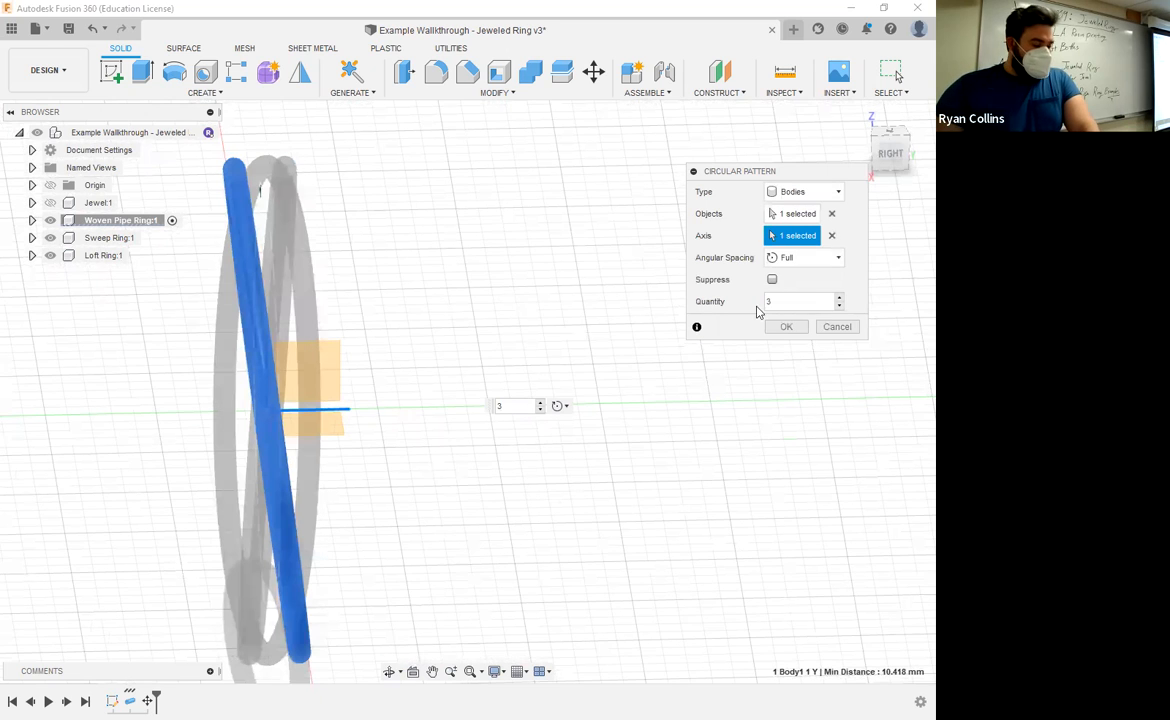
{"action": "mouse_move", "coordinate": [470, 452]}
{"action": "middle_mouse_down", "text": "shift"}
{"action": "mouse_move", "coordinate": [507, 449]}
{"action": "mouse_move", "coordinate": [457, 456]}
{"action": "mouse_move", "coordinate": [465, 448]}
{"action": "middle_mouse_up", "text": "shift"}
{"action": "left_click", "coordinate": [784, 330]}
{"action": "middle_click_drag", "start_coordinate": [553, 402], "coordinate": [525, 440]}
{"action": "middle_click_drag", "start_coordinate": [520, 440], "coordinate": [565, 426], "text": "shift"}
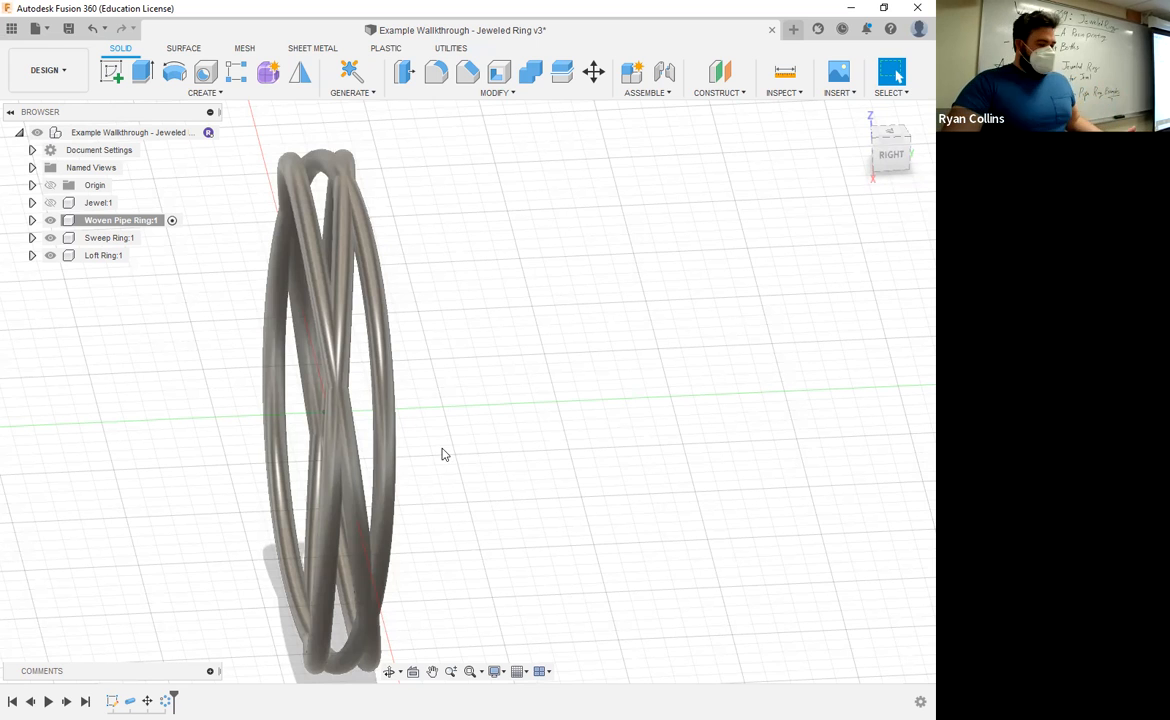
{"action": "middle_click_drag", "start_coordinate": [497, 476], "coordinate": [498, 418]}
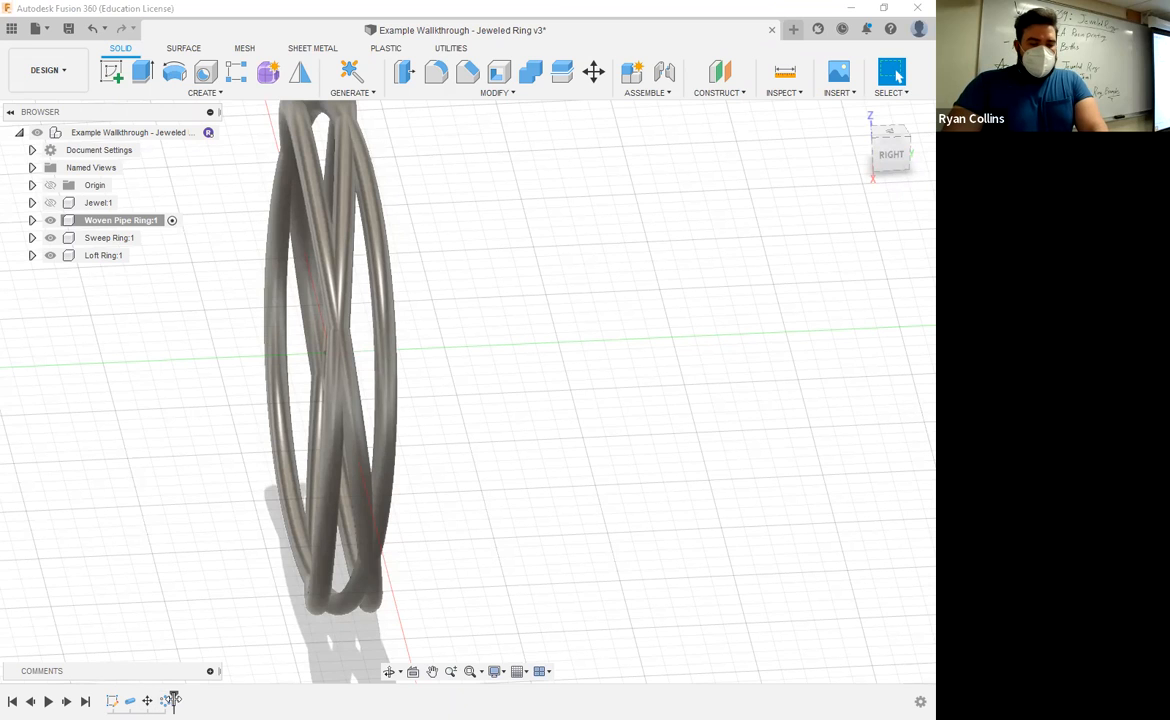
- Edit the circular pattern of the pipe ring and set its quantity to 4
{"action": "right_click", "coordinate": [166, 701]}
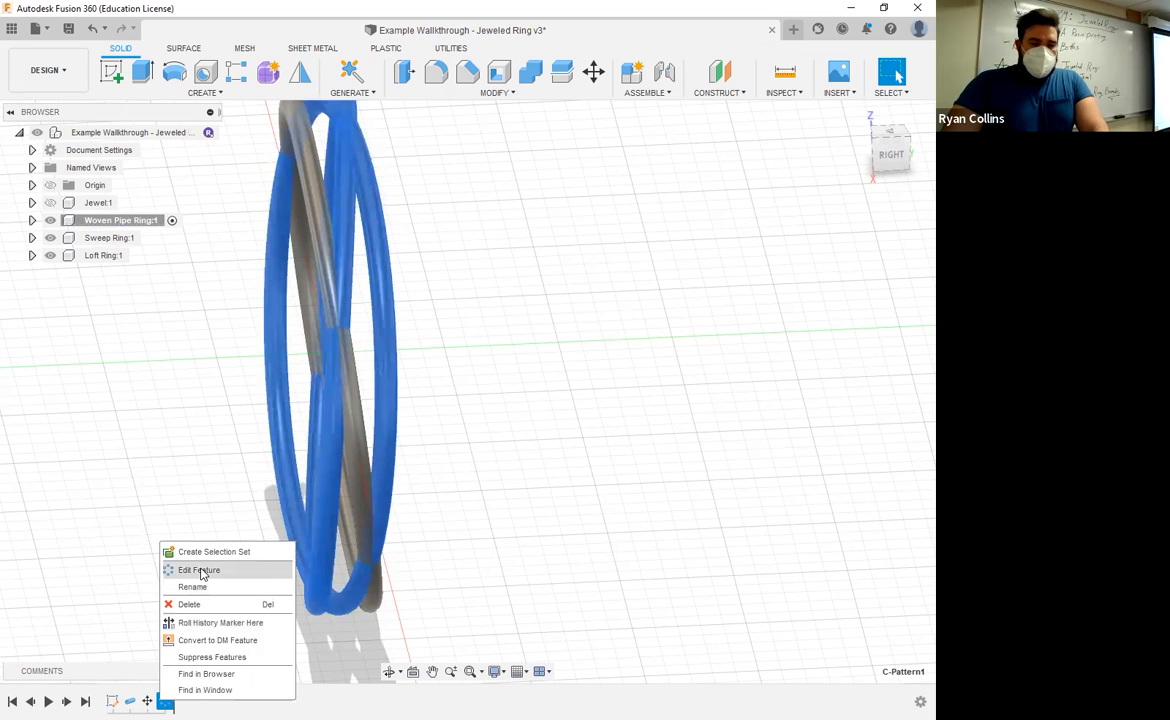
{"action": "left_click", "coordinate": [201, 570]}
{"action": "left_click", "coordinate": [795, 304]}
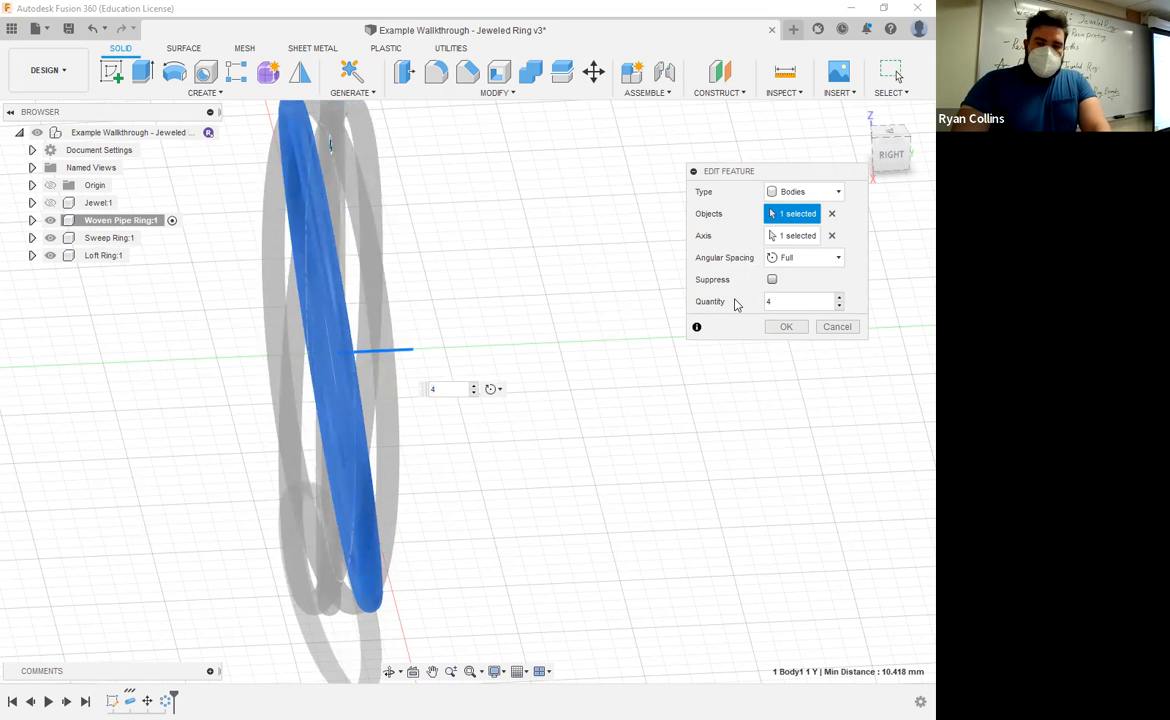
{"action": "key", "text": "Return"}
{"action": "middle_click_drag", "start_coordinate": [545, 360], "coordinate": [183, 600], "text": "shift"}
- Change the circular pattern's quantity to 8 for a denser weave
{"action": "right_click", "coordinate": [165, 701]}
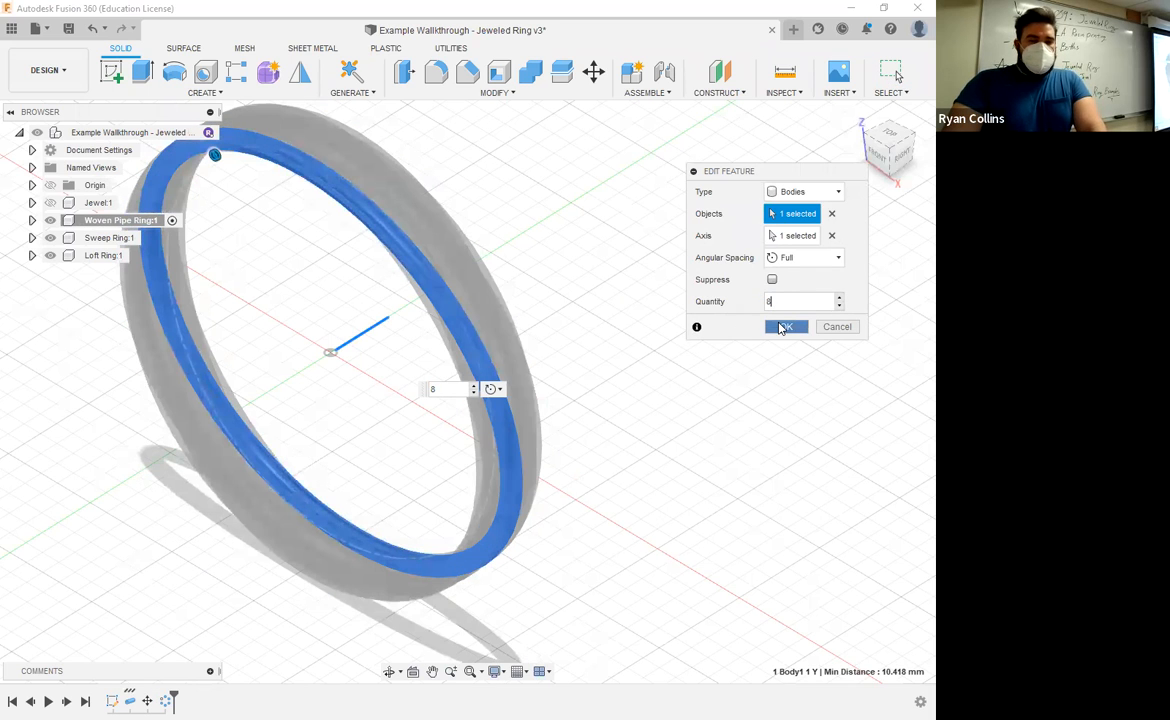
{"action": "left_click", "coordinate": [786, 326]}
{"action": "middle_click_drag", "start_coordinate": [601, 350], "coordinate": [424, 402], "text": "shift"}
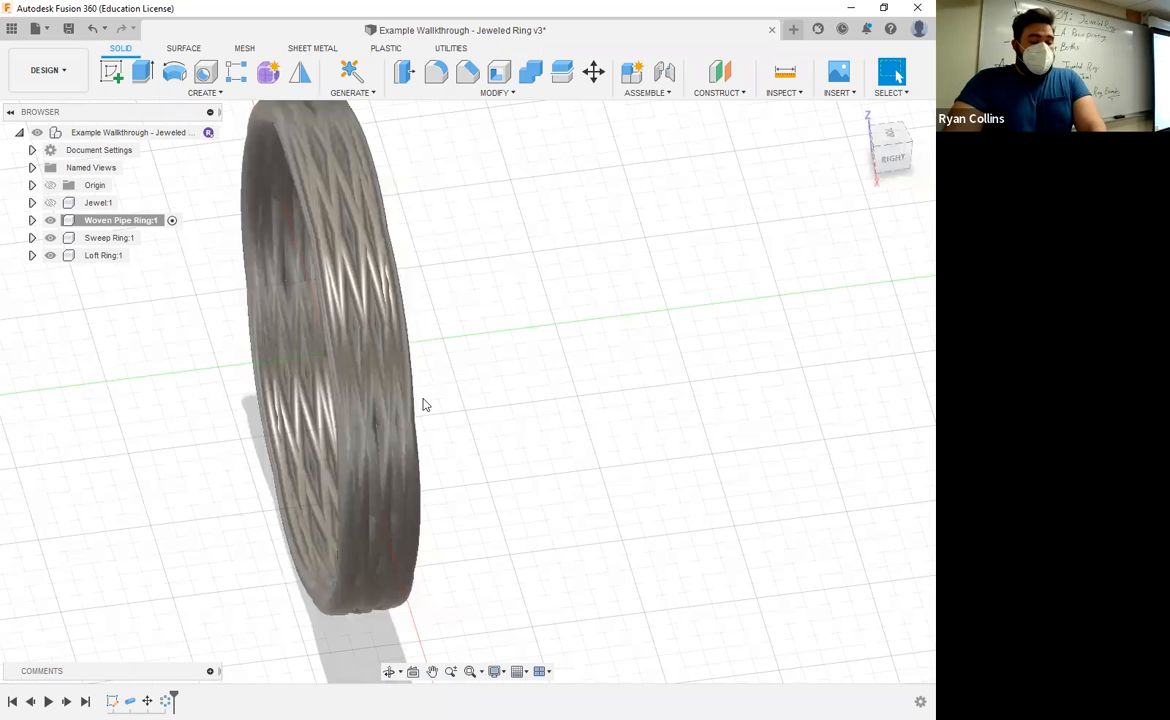
- Reduce the circular pattern's quantity to 6
{"action": "right_click", "coordinate": [165, 701]}
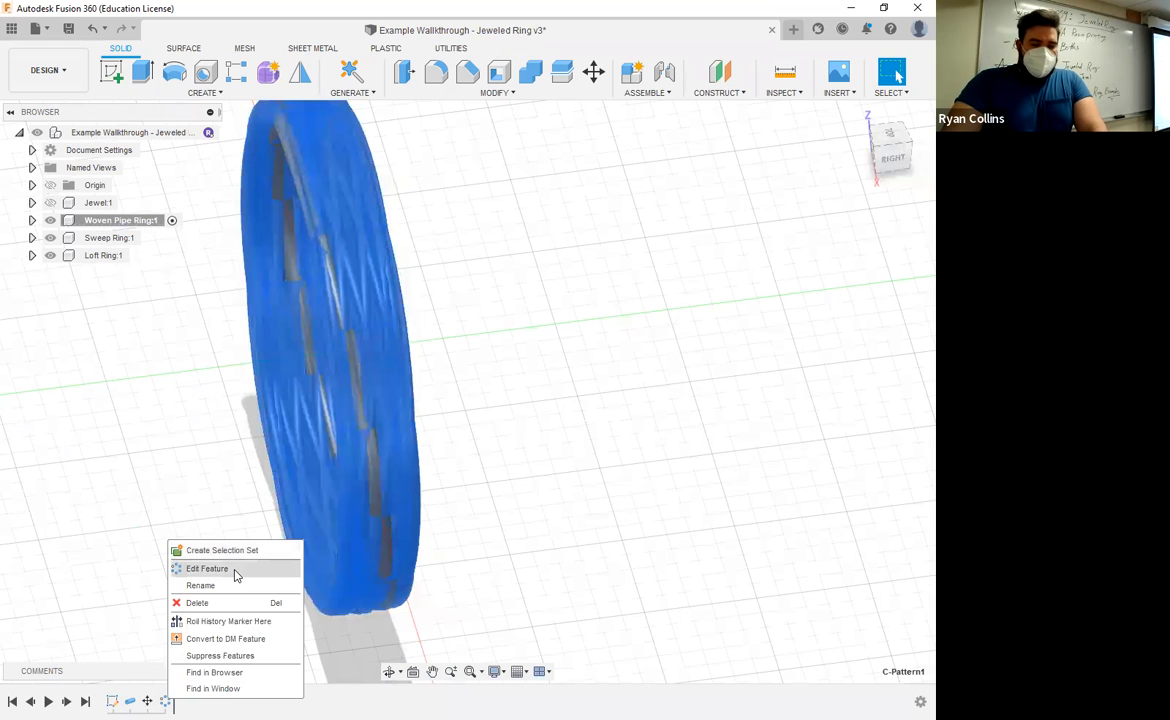
{"action": "left_click", "coordinate": [207, 568]}
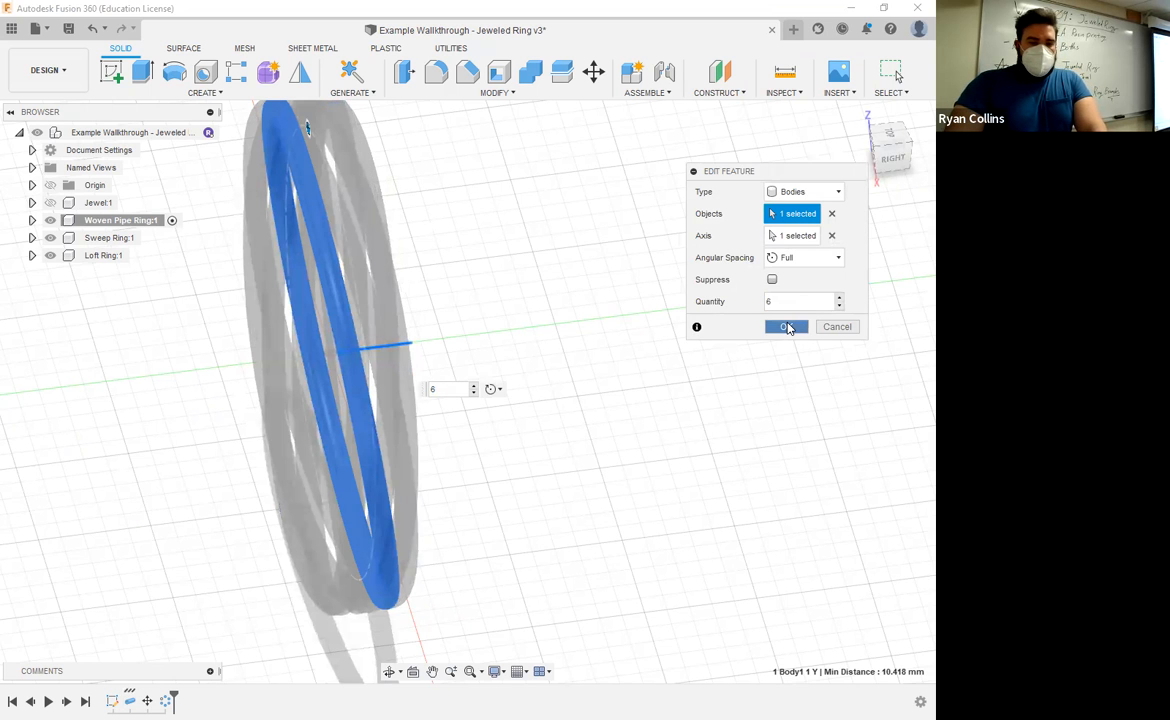
{"action": "left_click", "coordinate": [786, 326]}
{"action": "middle_click_drag", "start_coordinate": [475, 297], "coordinate": [470, 340], "text": "shift"}
- Edit the circular pattern again so that the woven ring has a quantity of 4 pipes
{"action": "right_click", "coordinate": [169, 700]}
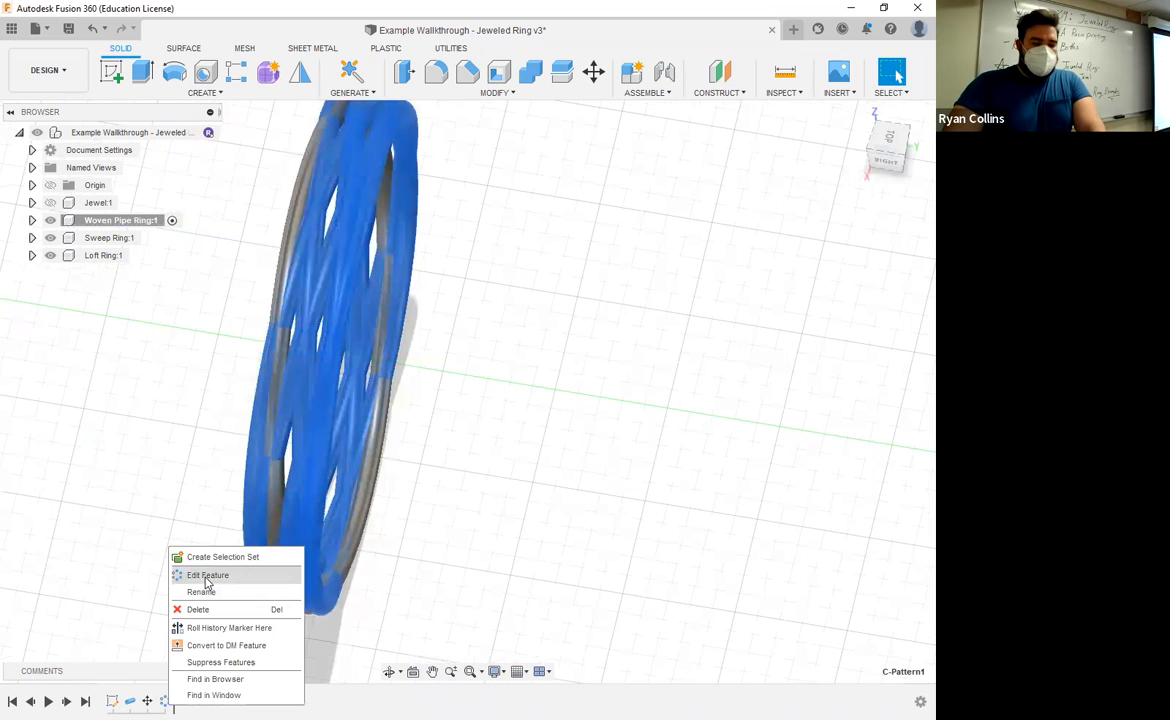
{"action": "left_click", "coordinate": [207, 576]}
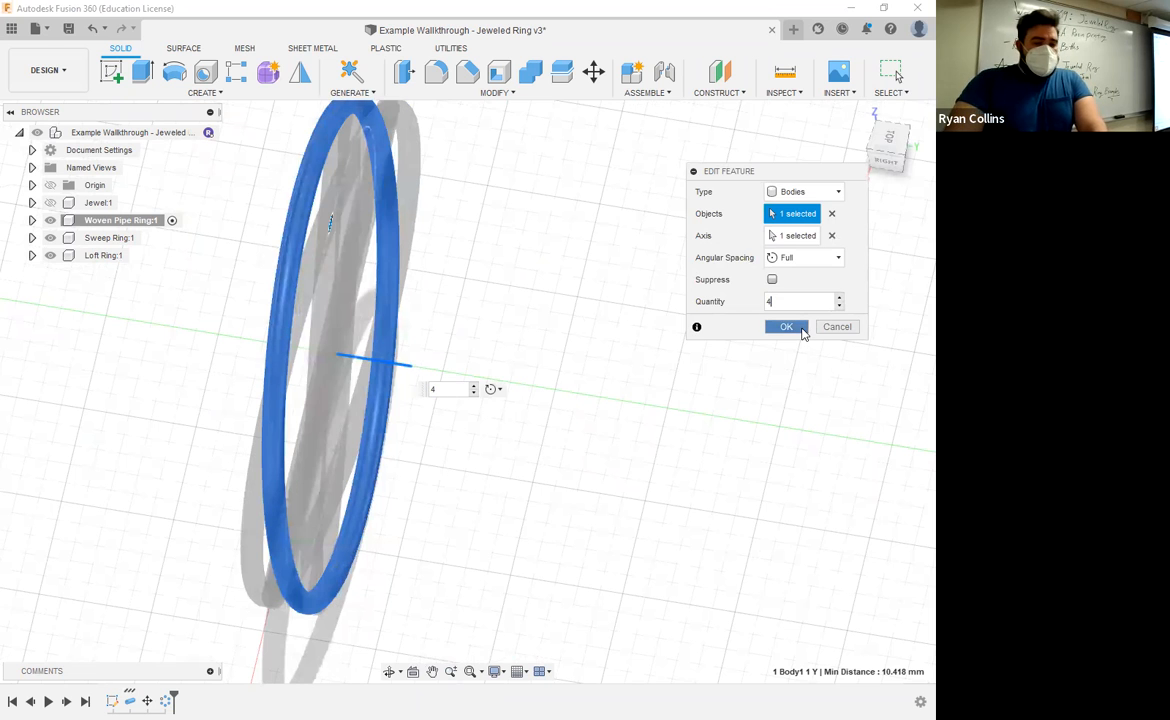
{"action": "left_click", "coordinate": [786, 327]}
{"action": "middle_click_drag", "start_coordinate": [535, 460], "coordinate": [563, 458], "text": "shift"}
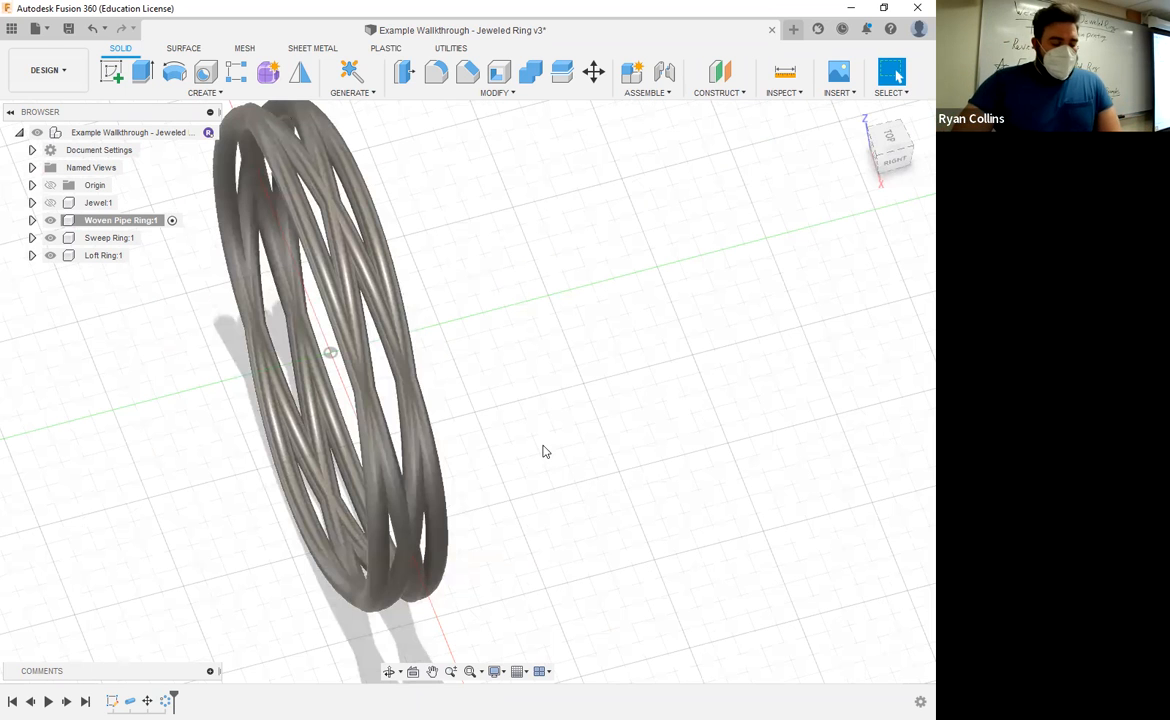
- Show the hidden Jewel component together with the woven pipe ring
{"action": "middle_click", "coordinate": [622, 396]}
{"action": "middle_click", "coordinate": [622, 396]}
{"action": "middle_click_drag", "start_coordinate": [629, 397], "coordinate": [640, 340], "text": "shift"}
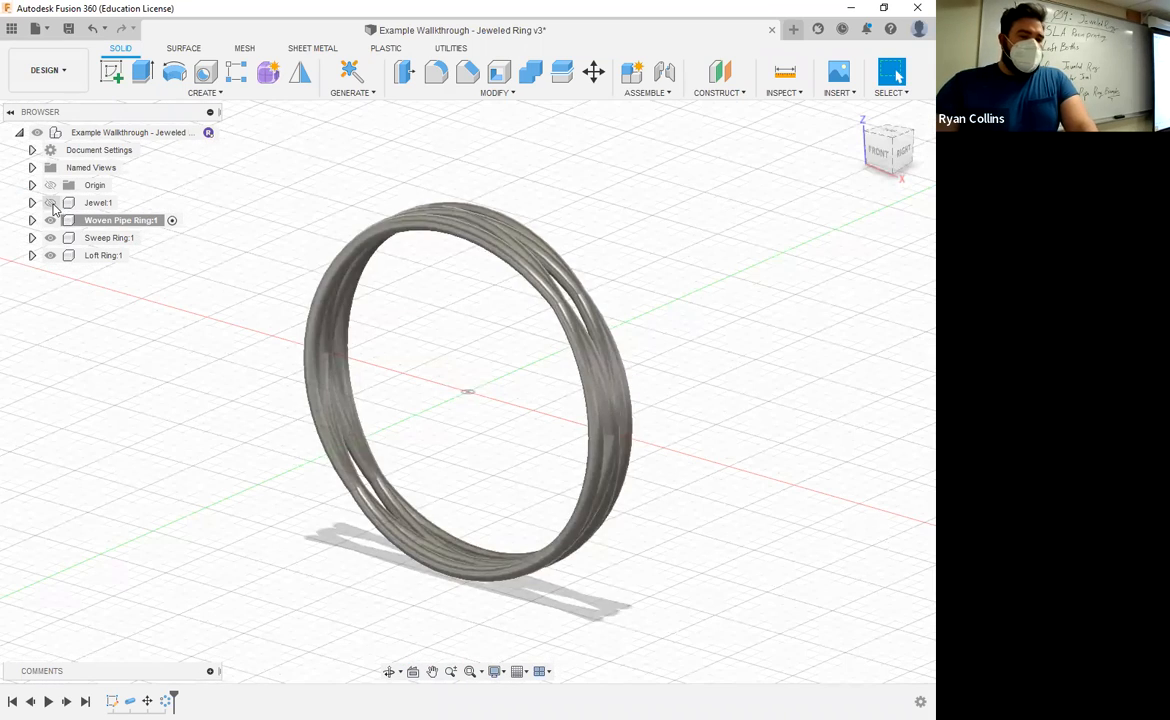
{"action": "left_click", "coordinate": [50, 202]}
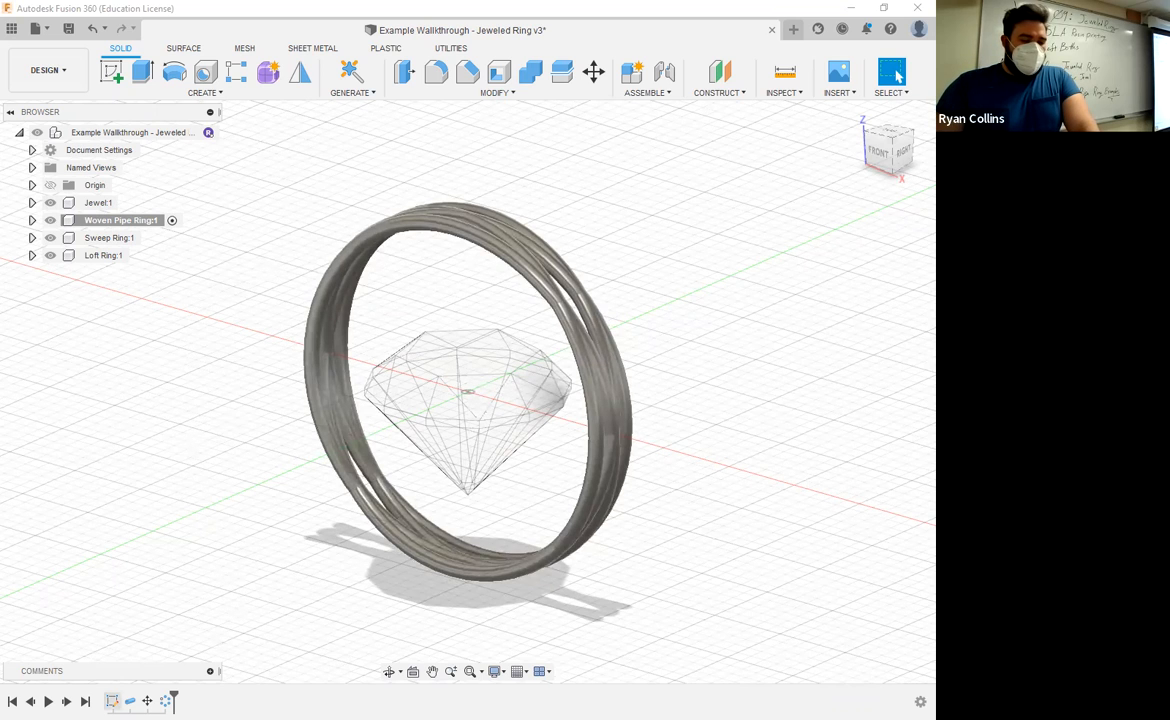
- Edit the woven ring's base sketch to set the circle diameter to 25 mm and finish the sketch
{"action": "right_click", "coordinate": [112, 701]}
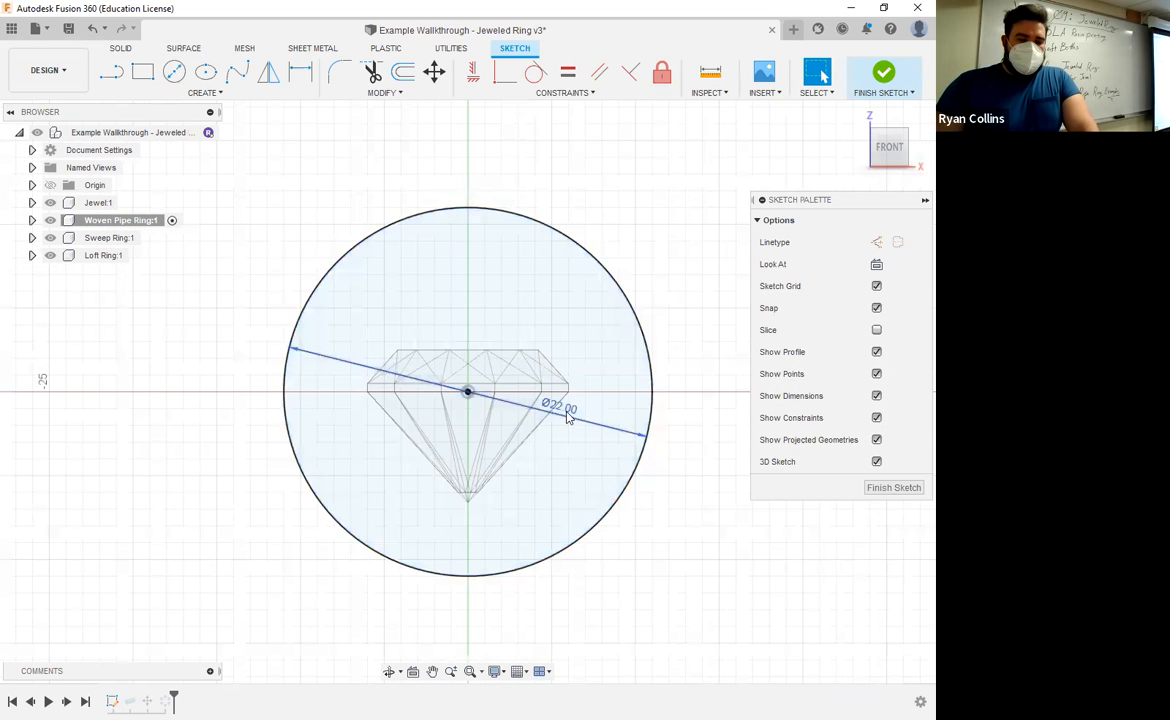
{"action": "type", "text": "2"}
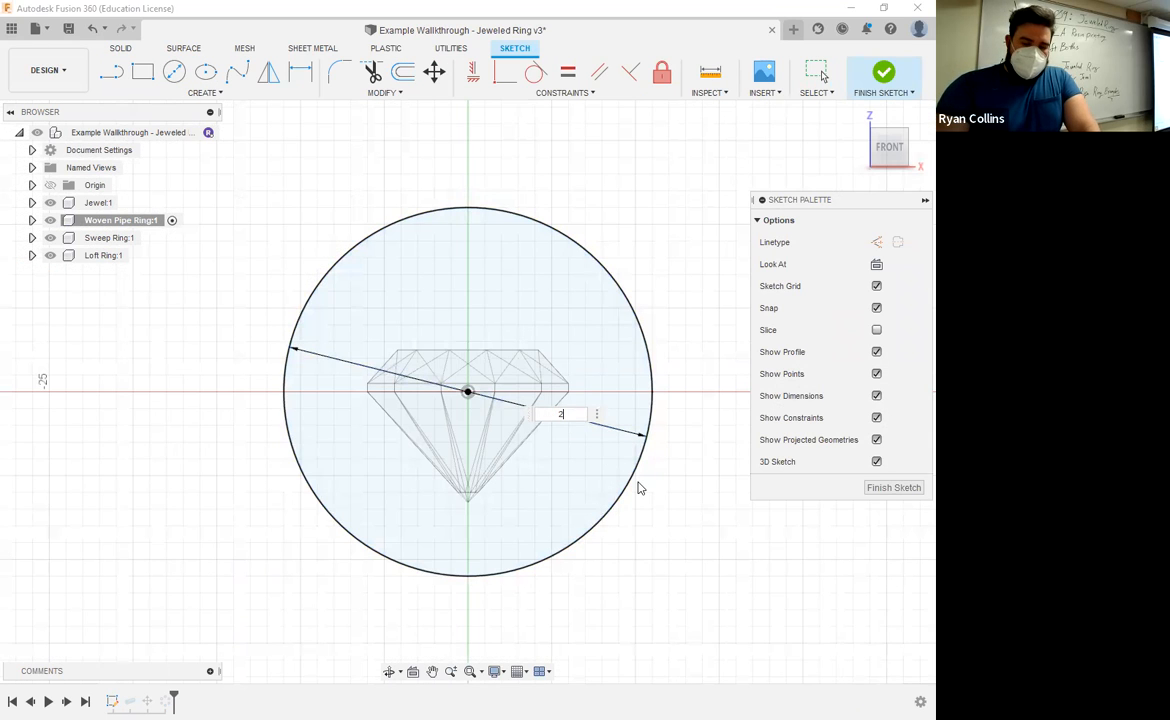
{"action": "type", "text": "5"}
{"action": "key", "text": "Return"}
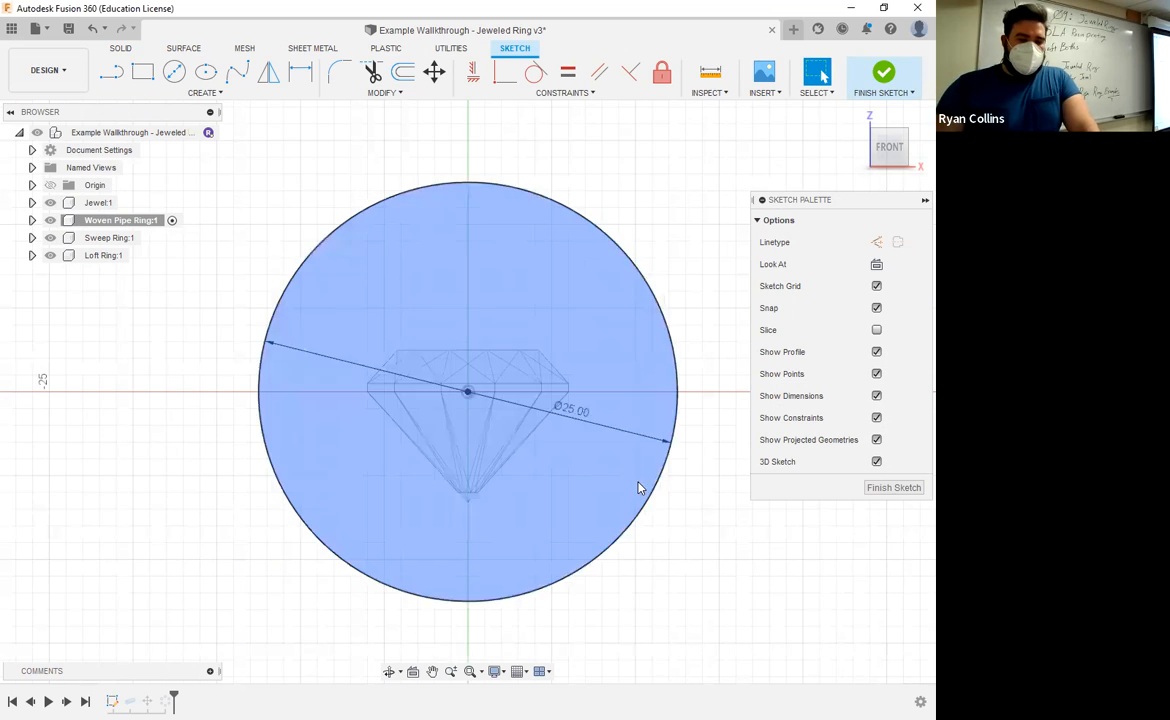
{"action": "left_click", "coordinate": [883, 75]}
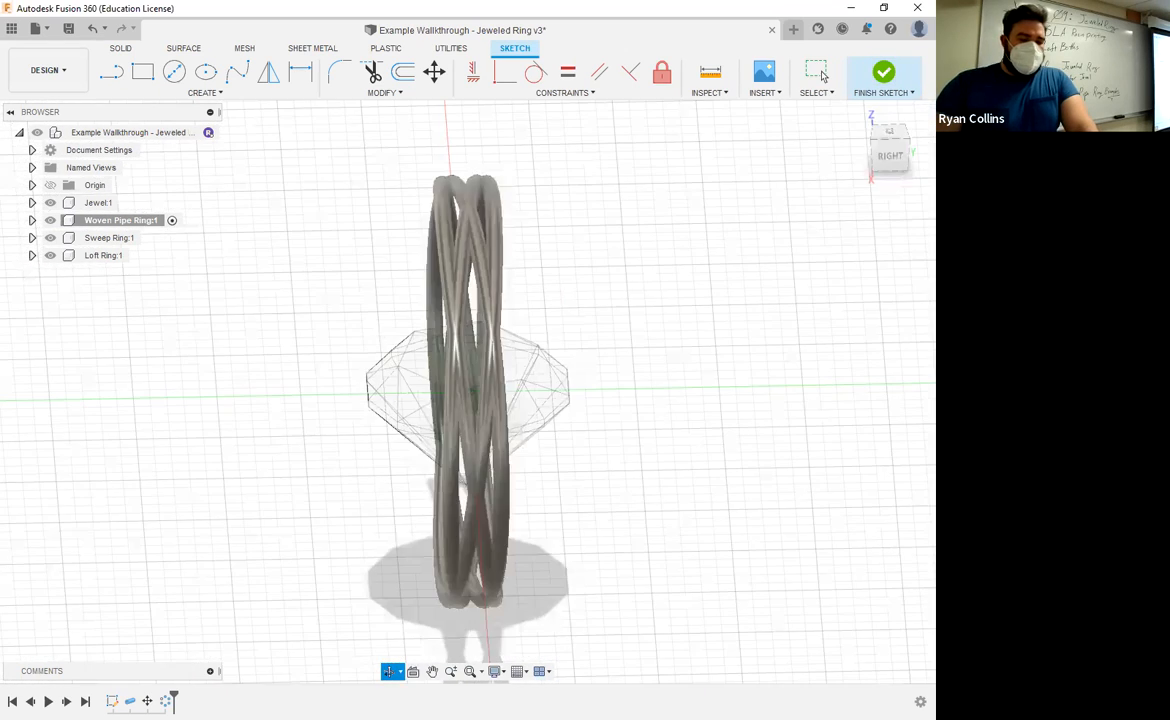
- Edit the pipe feature to set its circular section size to 0.8 mm
{"action": "right_click", "coordinate": [130, 701]}
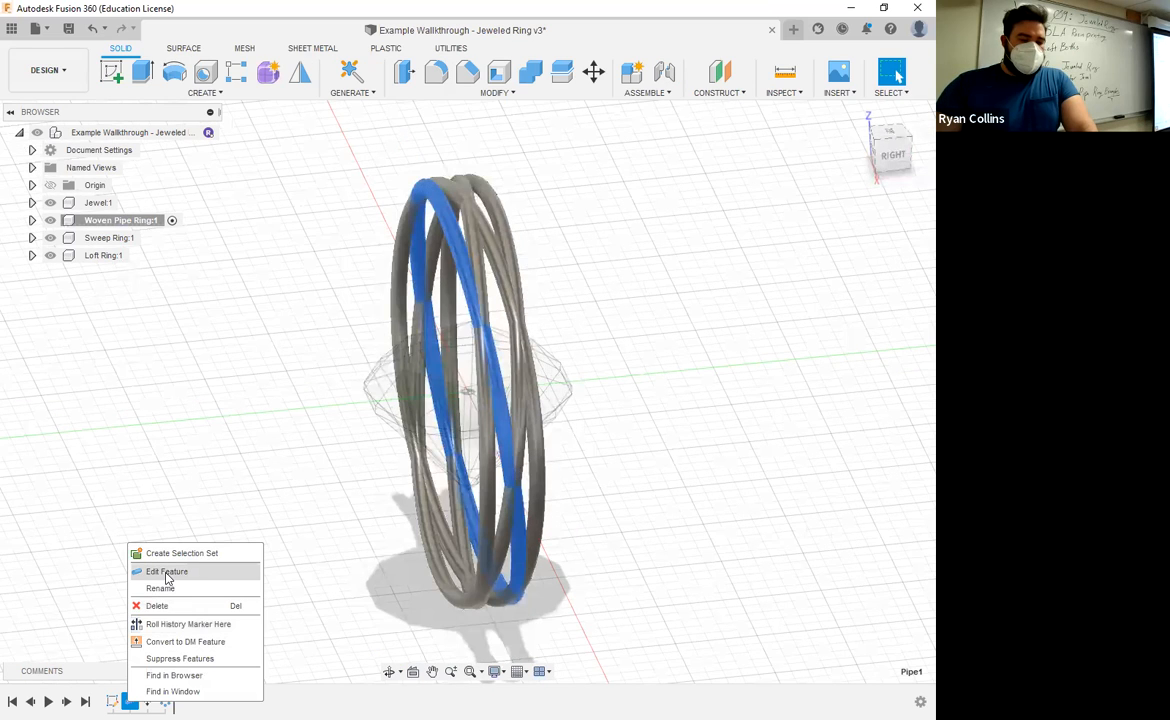
{"action": "double_click", "coordinate": [825, 331]}
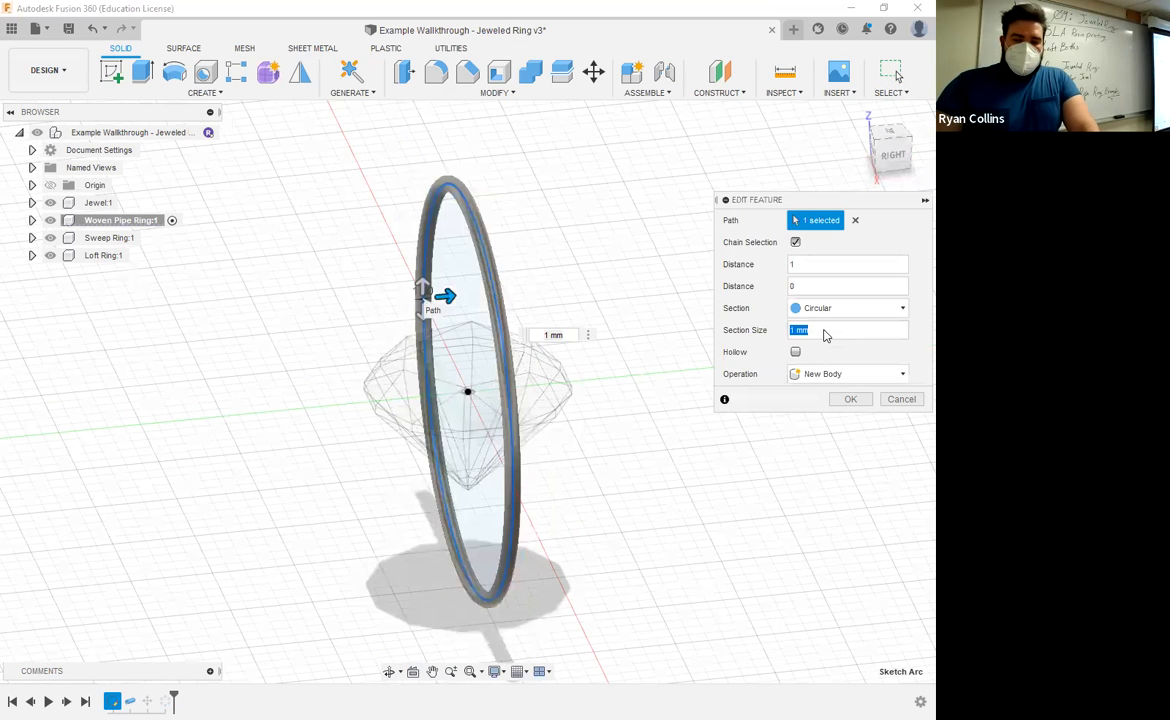
{"action": "type", "text": "8"}
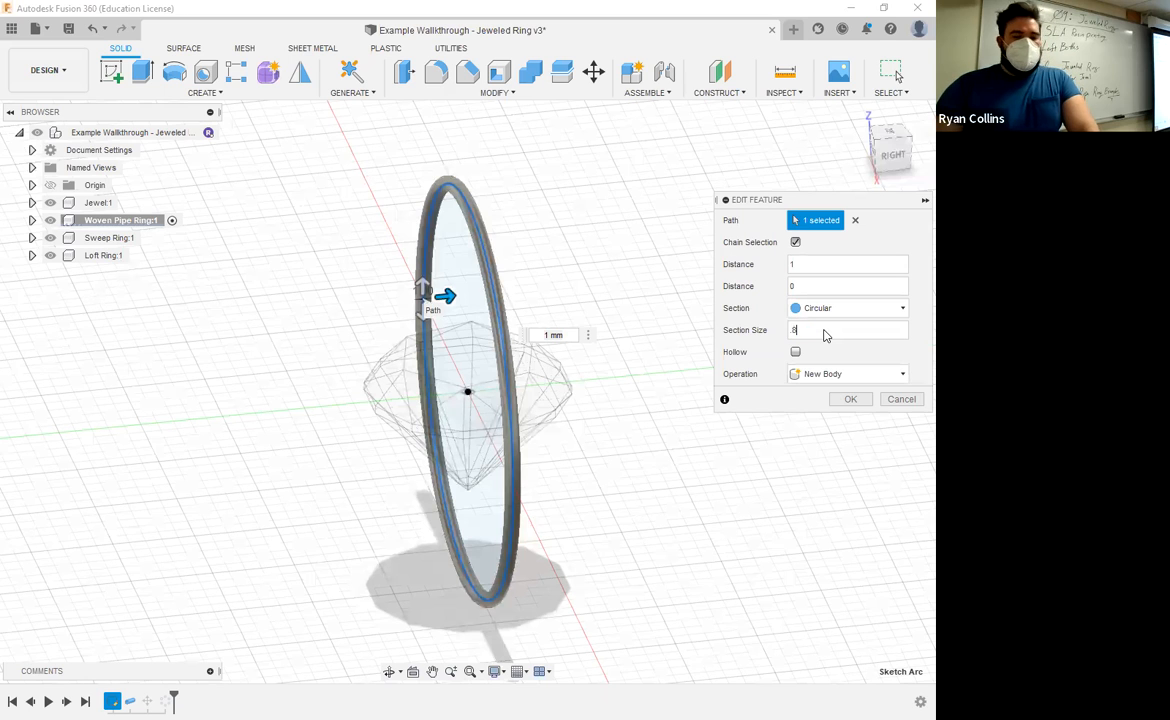
{"action": "key", "text": "Return"}
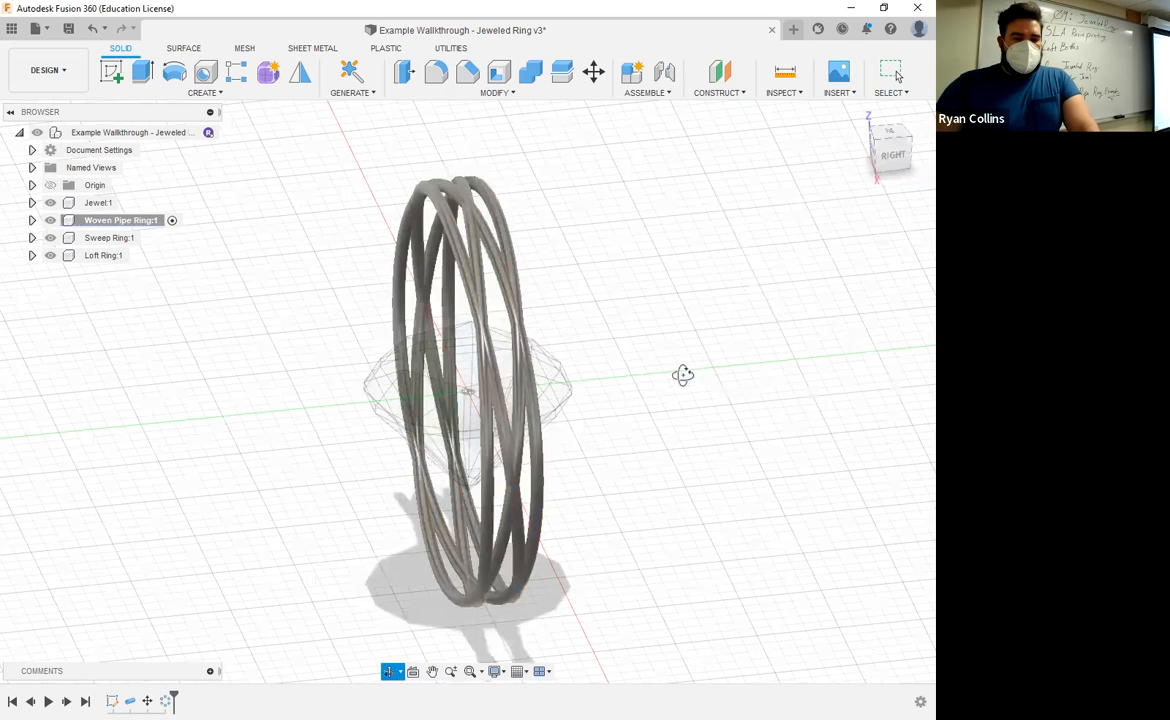
{"action": "middle_click_drag", "start_coordinate": [647, 381], "coordinate": [727, 386], "text": "shift"}
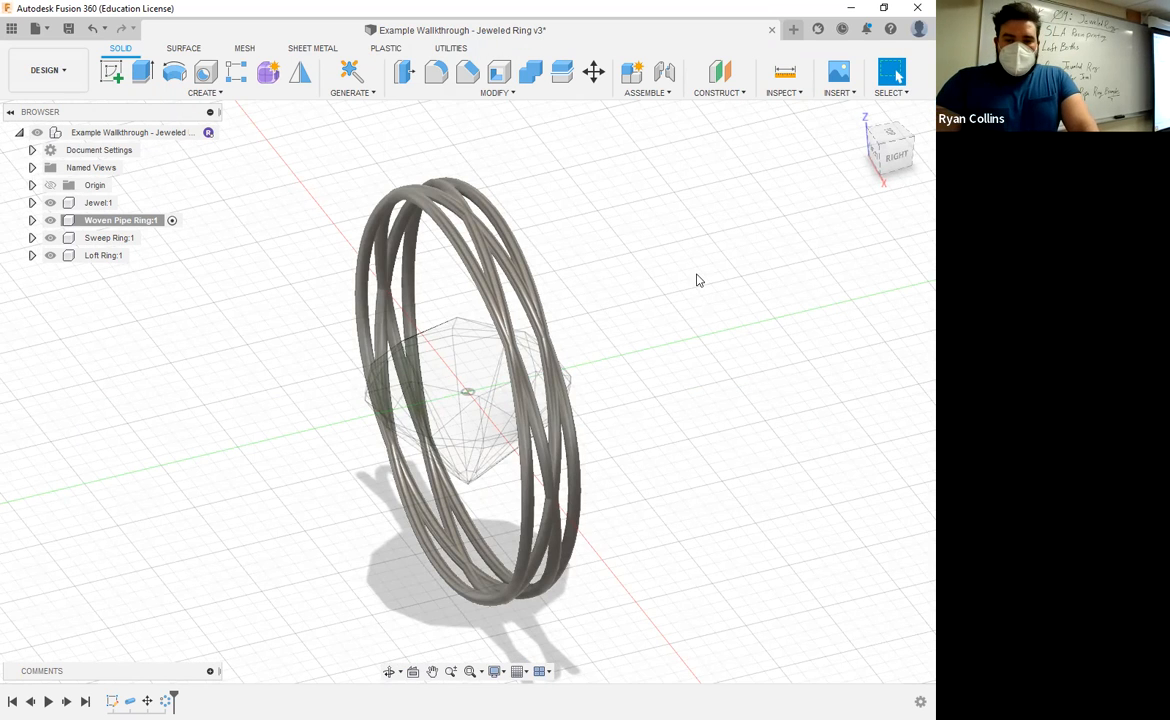
- Browse the library's metal appearances for the titanium materials
{"action": "key", "text": "a"}
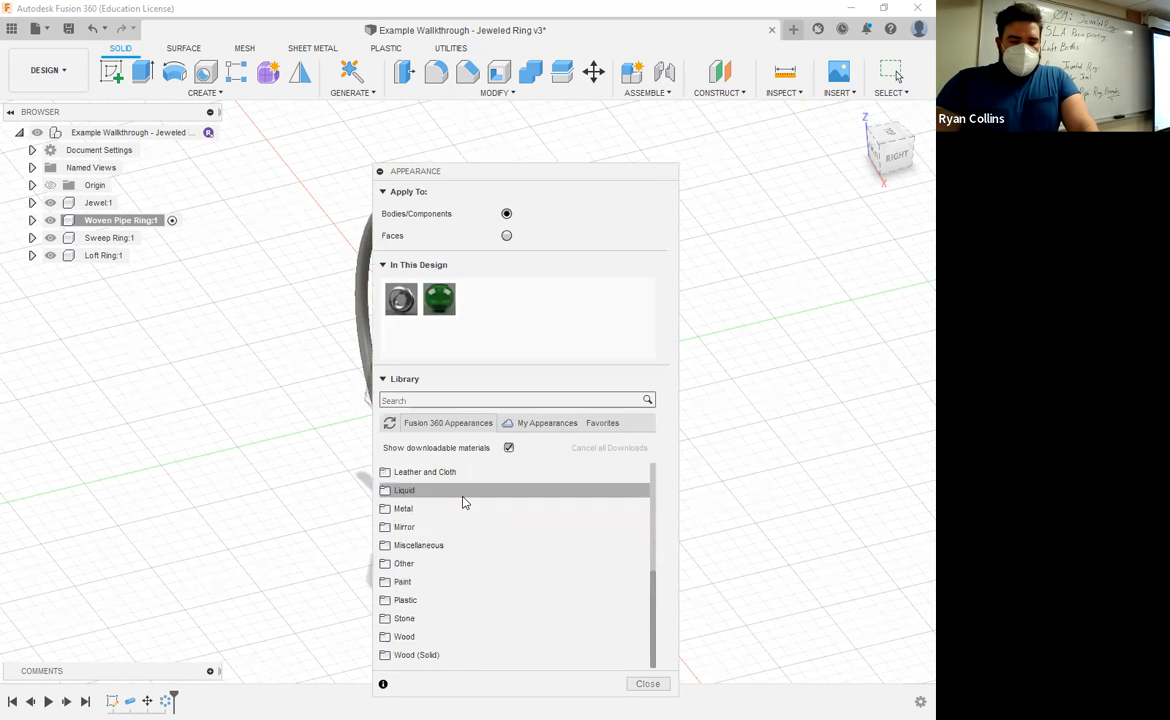
{"action": "left_click", "coordinate": [398, 490]}
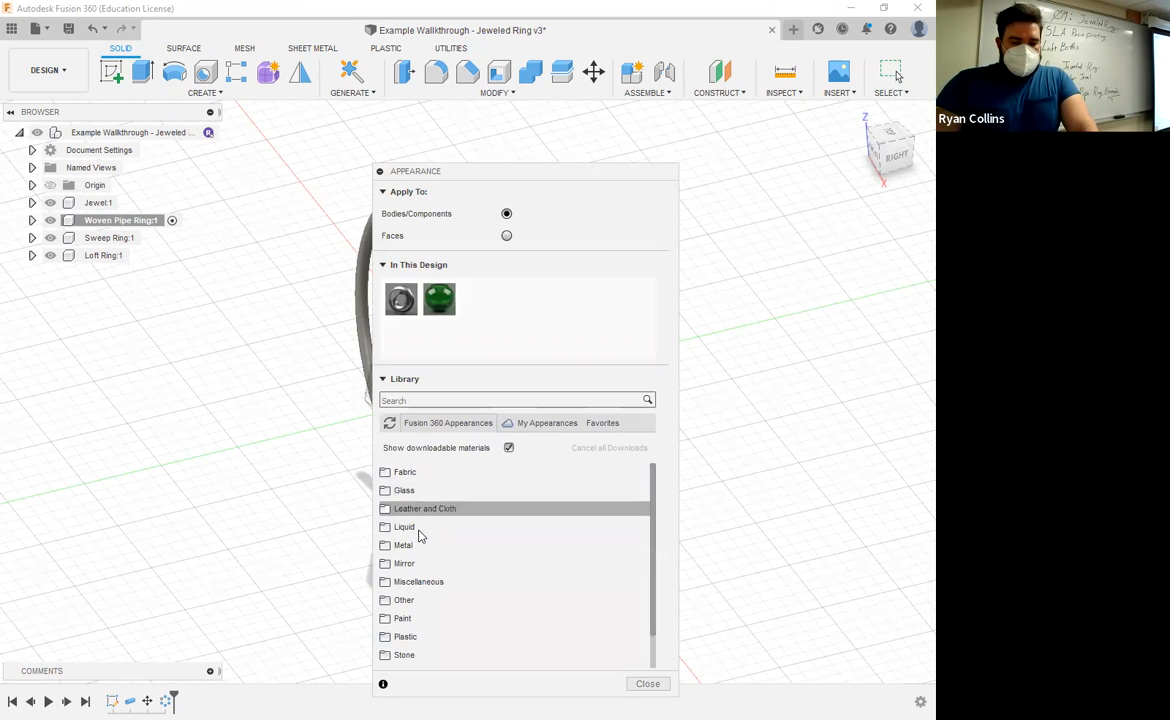
{"action": "scroll", "coordinate": [430, 575], "scroll_direction": "down", "scroll_amount": 2}
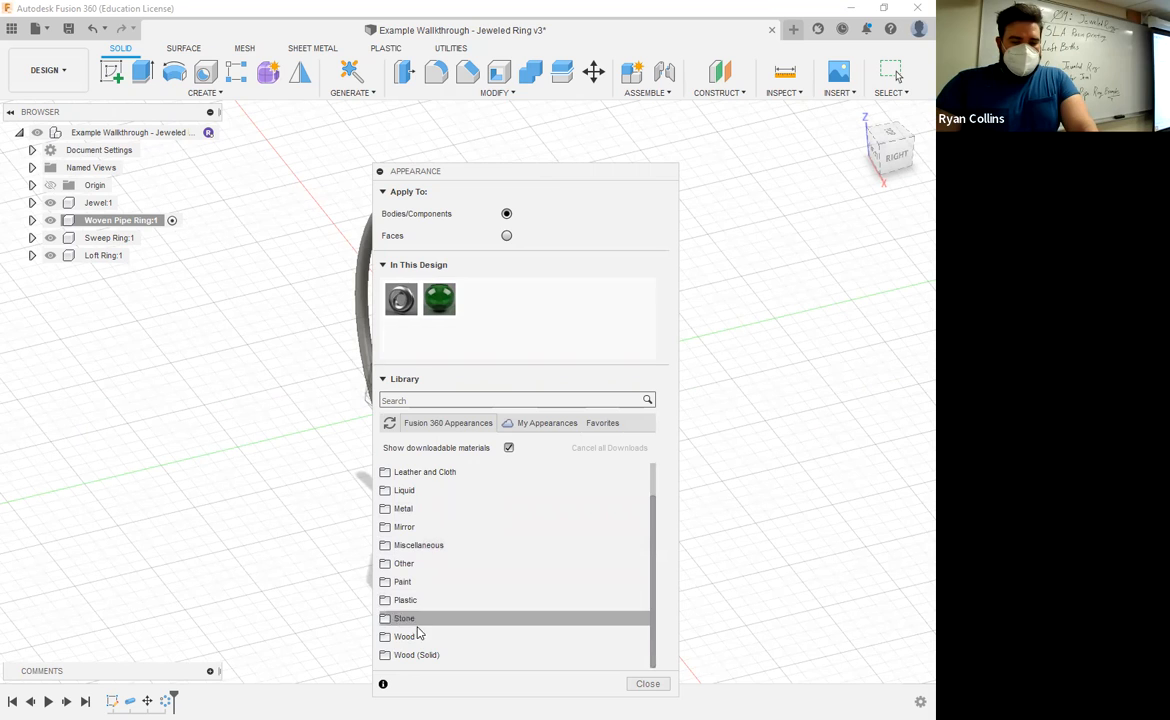
{"action": "left_click", "coordinate": [418, 510]}
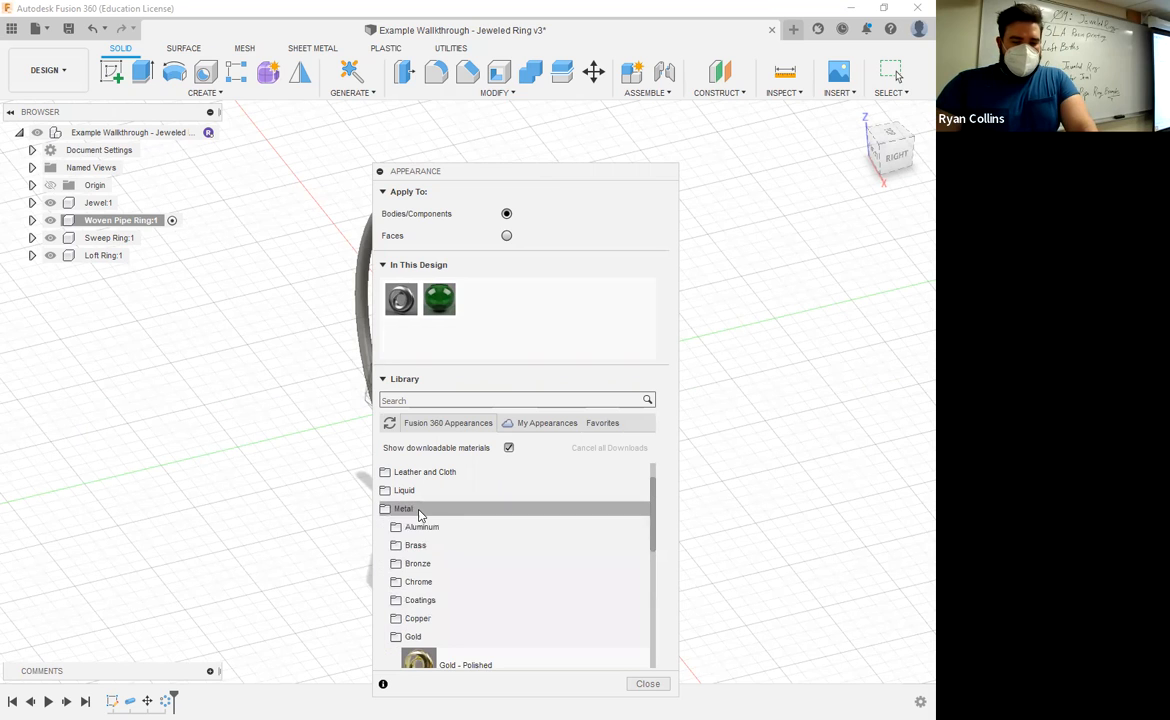
{"action": "scroll", "coordinate": [448, 590], "scroll_direction": "down", "scroll_amount": 3}
{"action": "scroll", "coordinate": [466, 545], "scroll_direction": "up", "scroll_amount": 3}
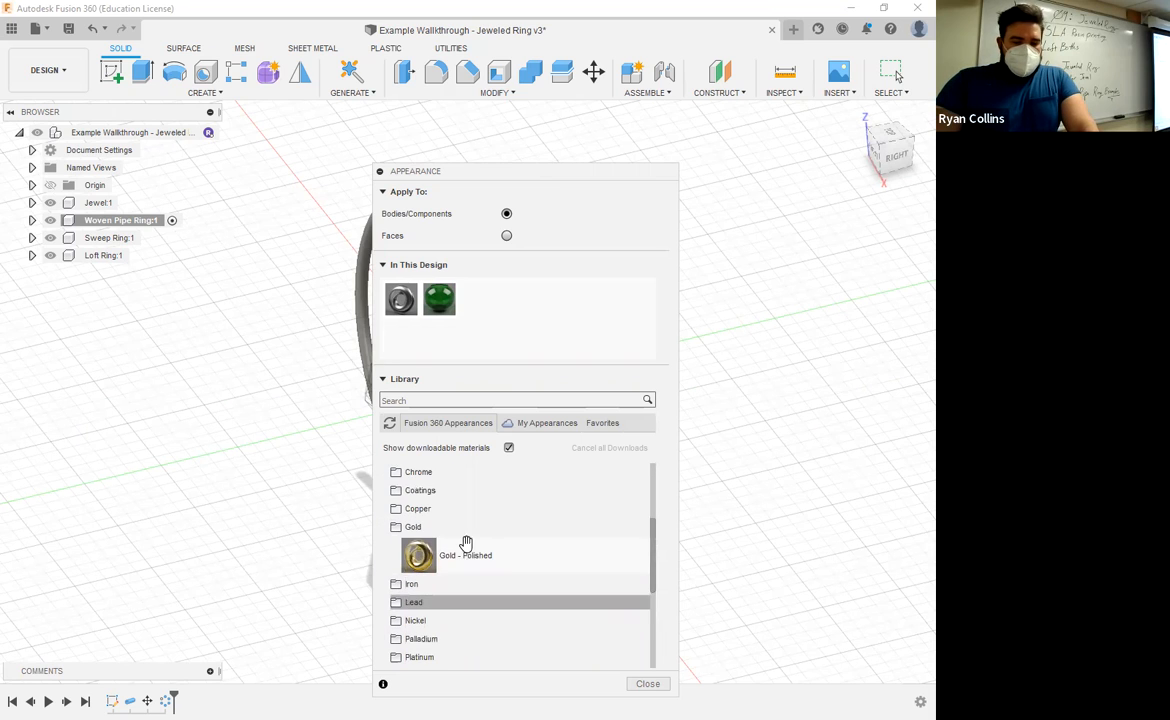
{"action": "left_click", "coordinate": [412, 526]}
{"action": "scroll", "coordinate": [450, 550], "scroll_direction": "down", "scroll_amount": 3}
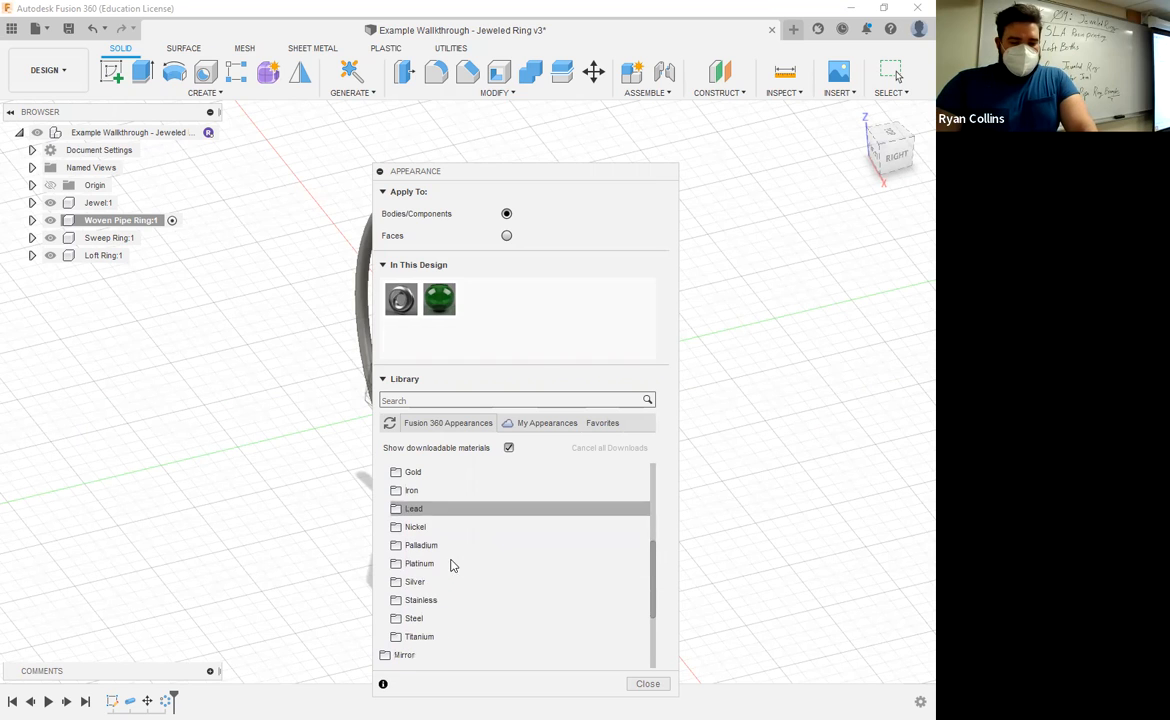
{"action": "left_click", "coordinate": [431, 638]}
{"action": "scroll", "coordinate": [473, 592], "scroll_direction": "down", "scroll_amount": 5}
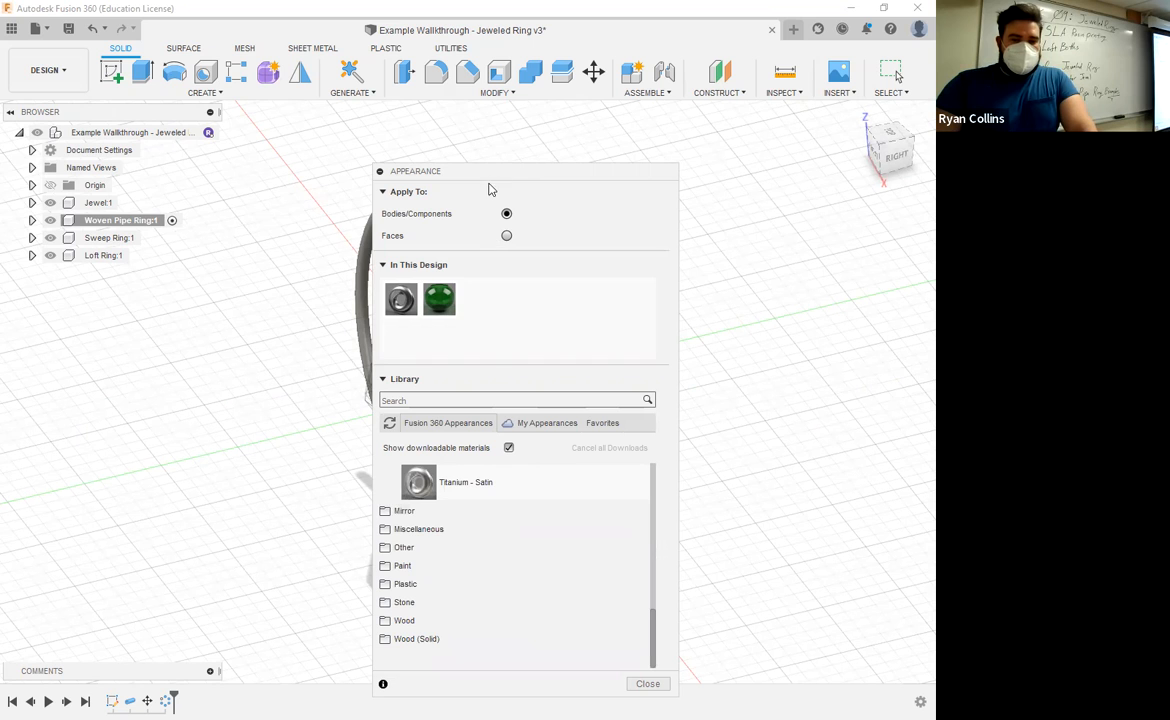
- Try to apply the Titanium - Satin appearance to the woven pipe ring
{"action": "left_click_drag", "start_coordinate": [506, 172], "coordinate": [693, 132]}
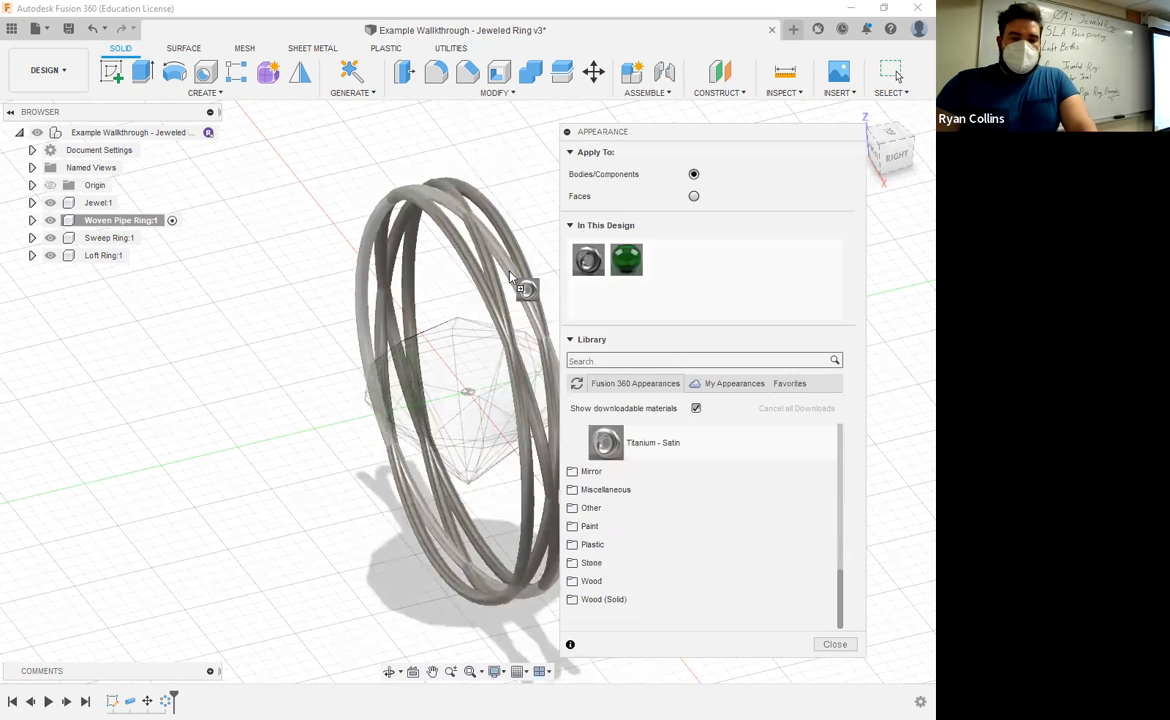
{"action": "left_click_drag", "start_coordinate": [605, 443], "coordinate": [602, 438]}
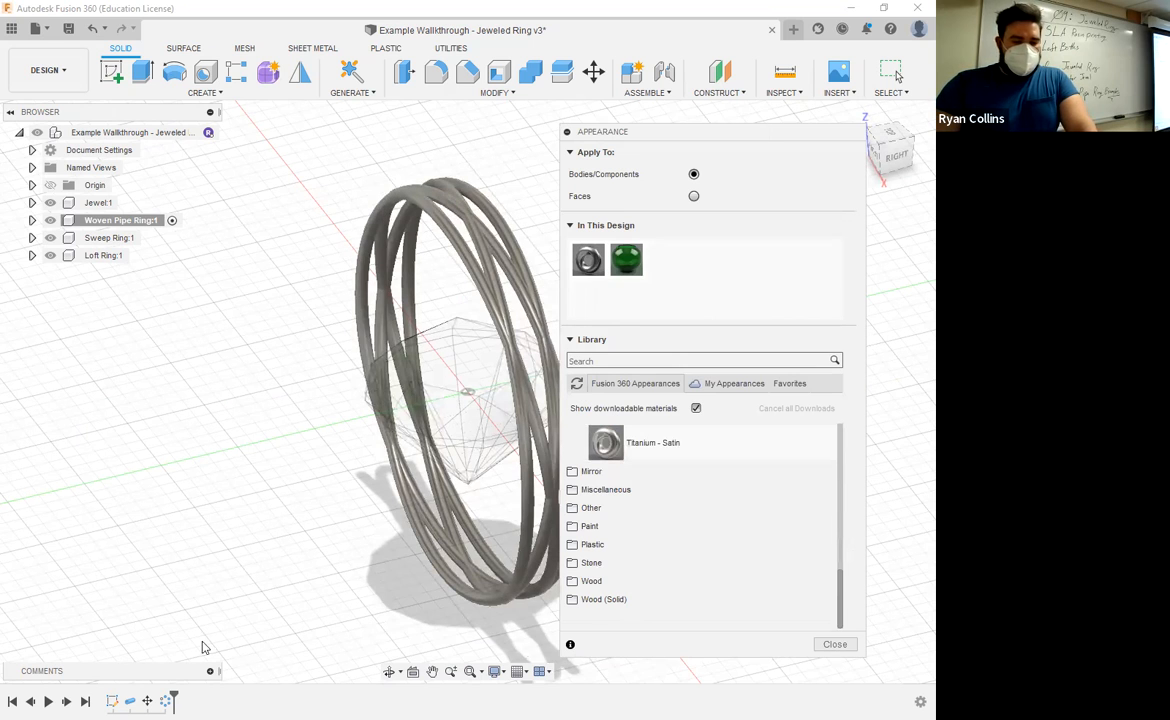
{"action": "left_click", "coordinate": [120, 220]}
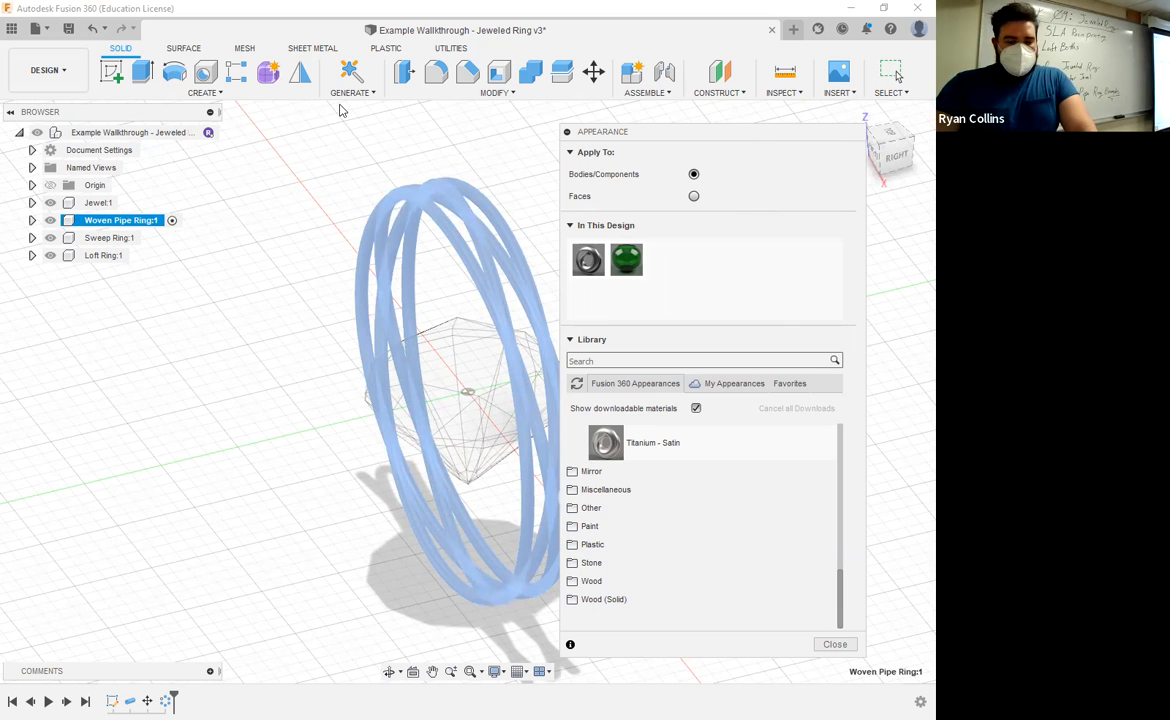
{"action": "left_click", "coordinate": [420, 619]}
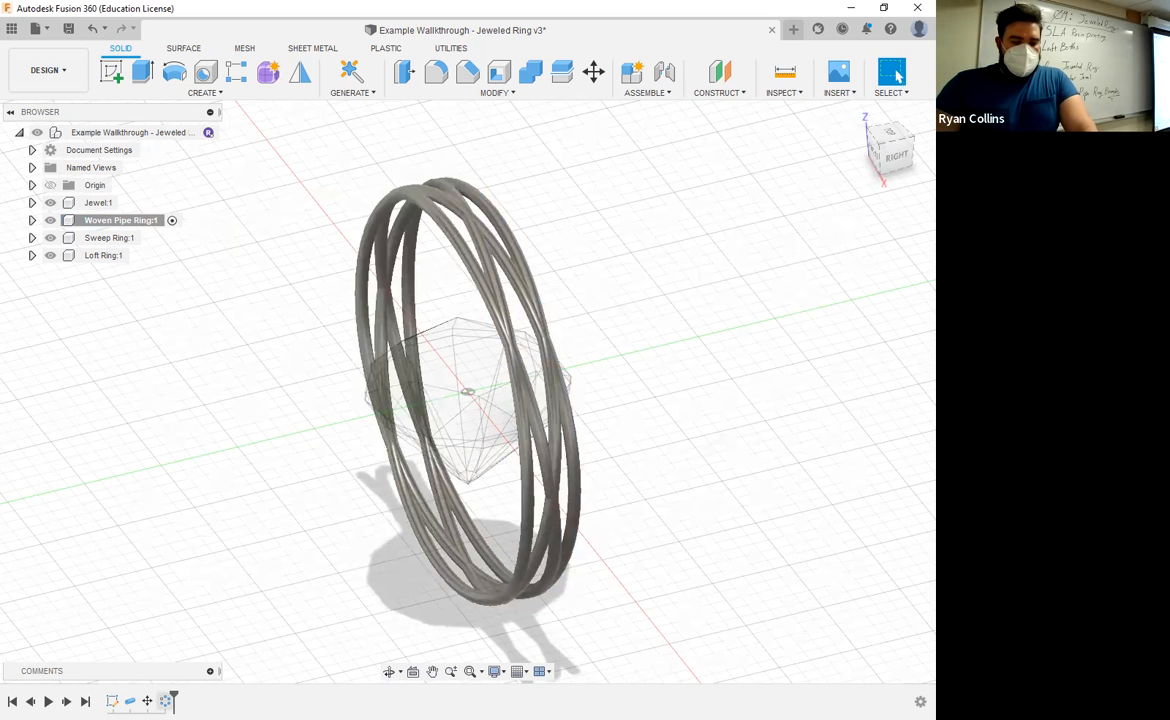
{"action": "right_click", "coordinate": [166, 700]}
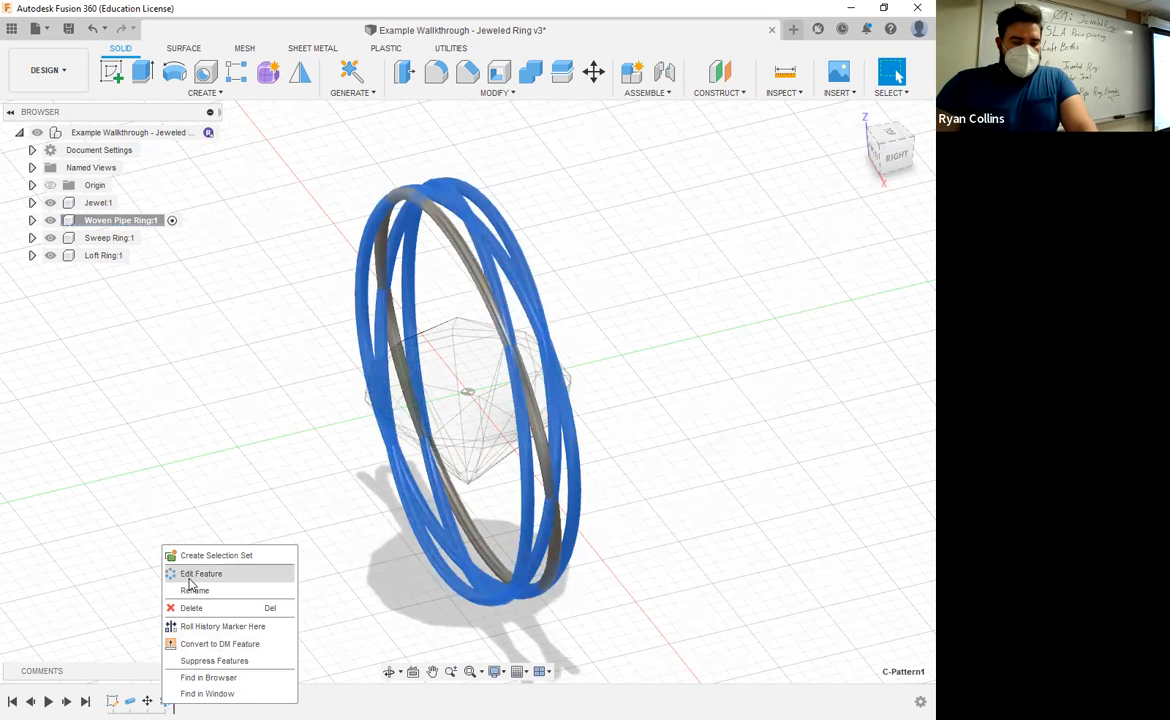
{"action": "left_click", "coordinate": [196, 574]}
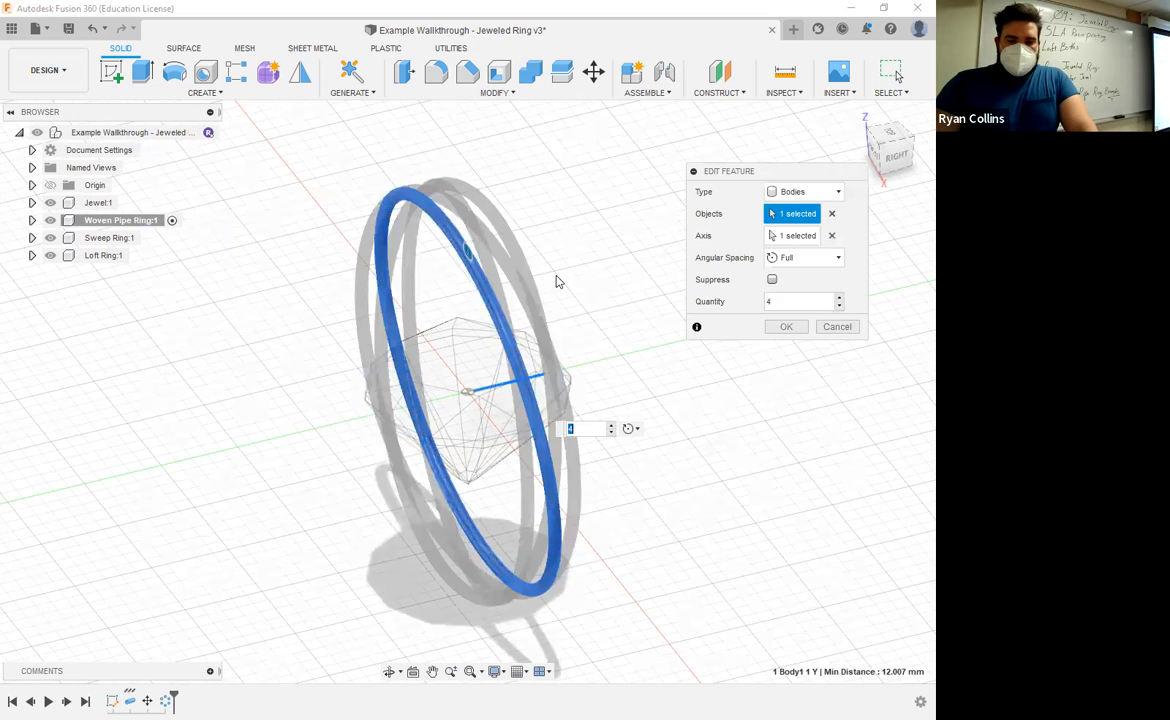
{"action": "left_click", "coordinate": [853, 329]}
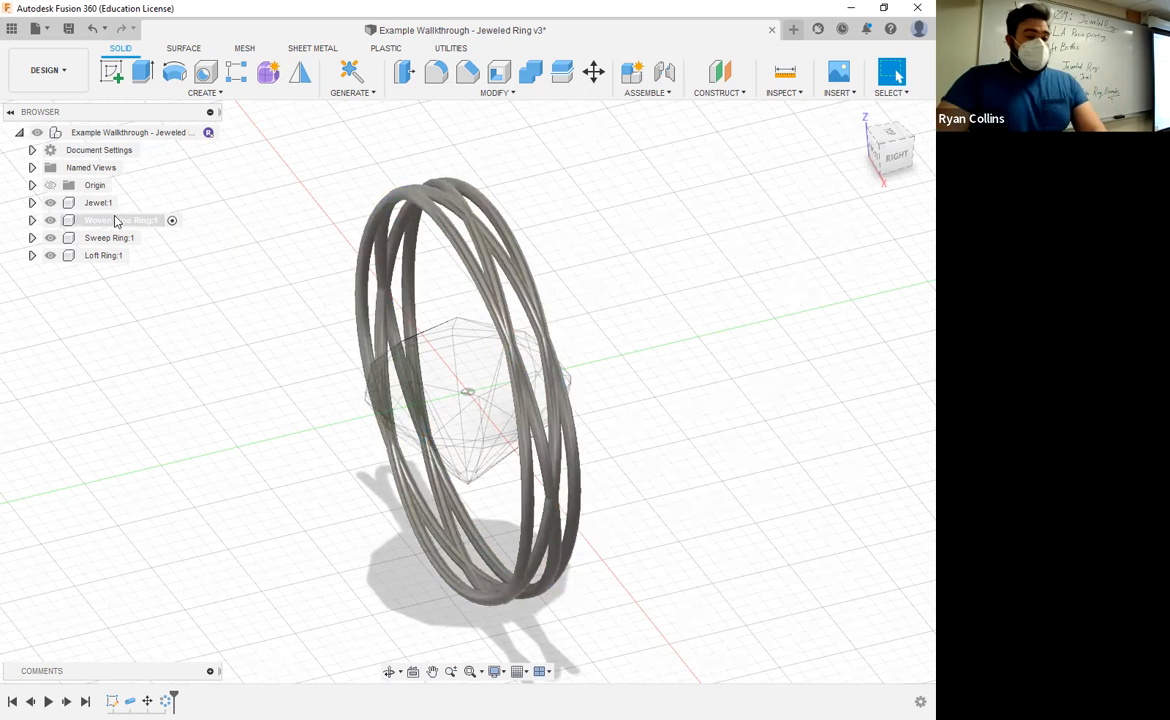
- Combine the woven ring's four pipe bodies into a single body with a join operation
{"action": "left_click", "coordinate": [32, 220]}
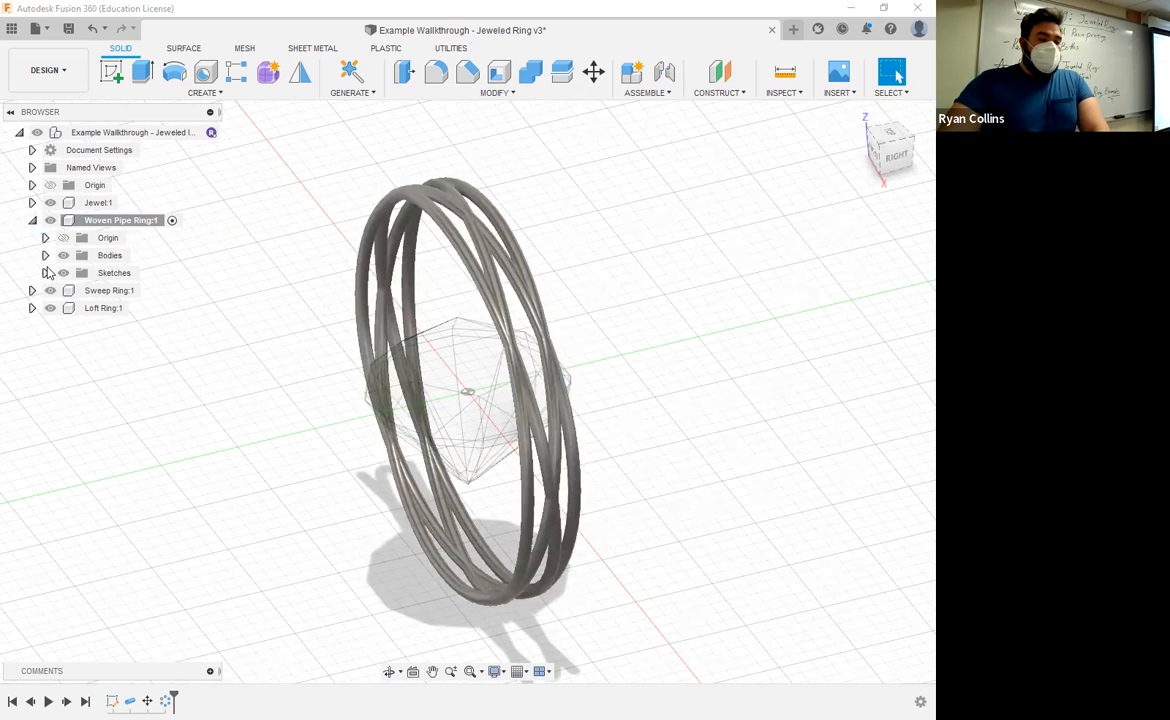
{"action": "left_click", "coordinate": [45, 255]}
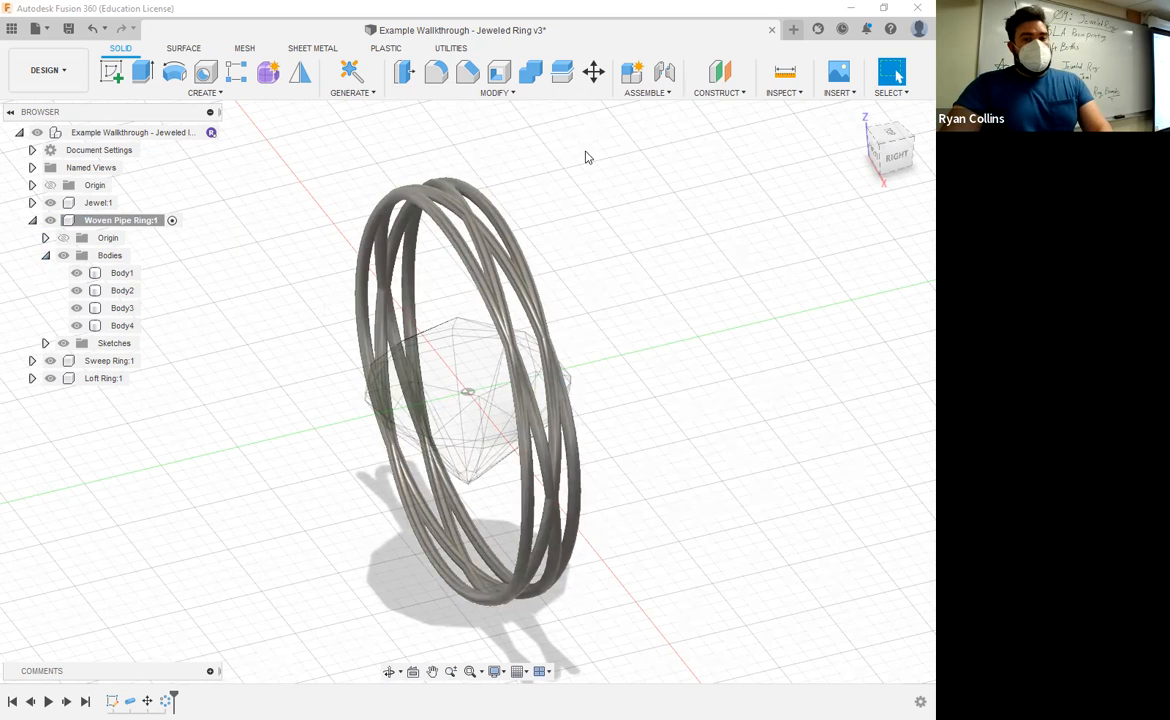
{"action": "left_click", "coordinate": [532, 78]}
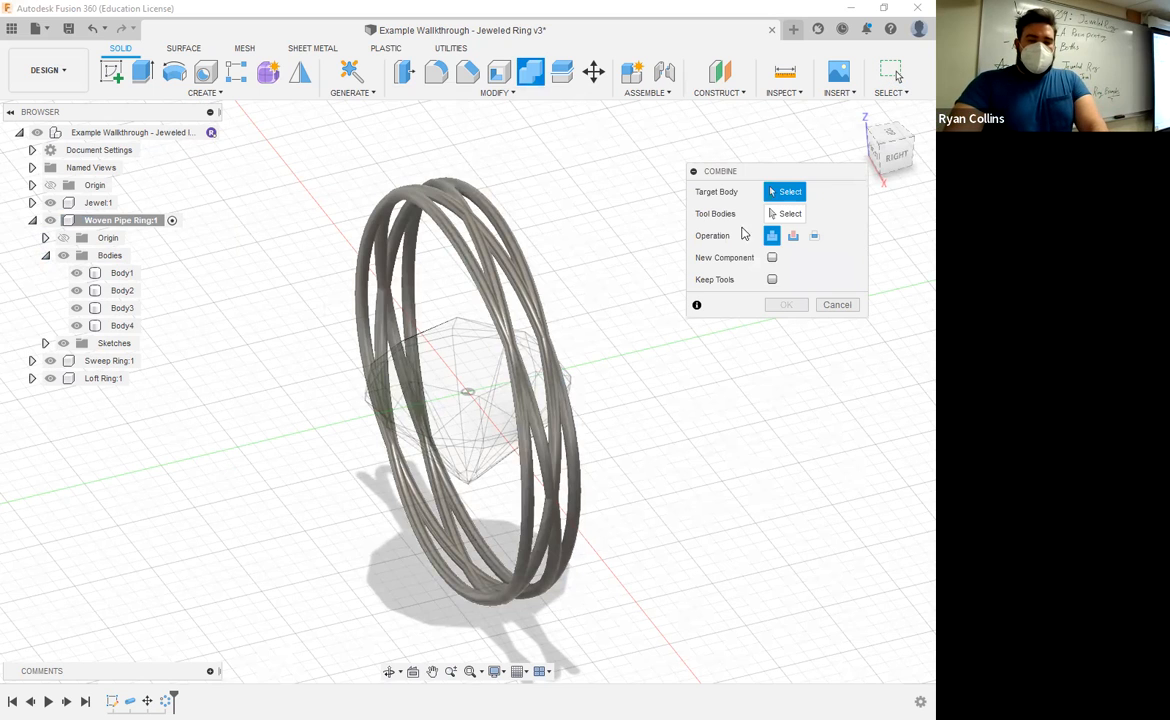
{"action": "left_click", "coordinate": [440, 240]}
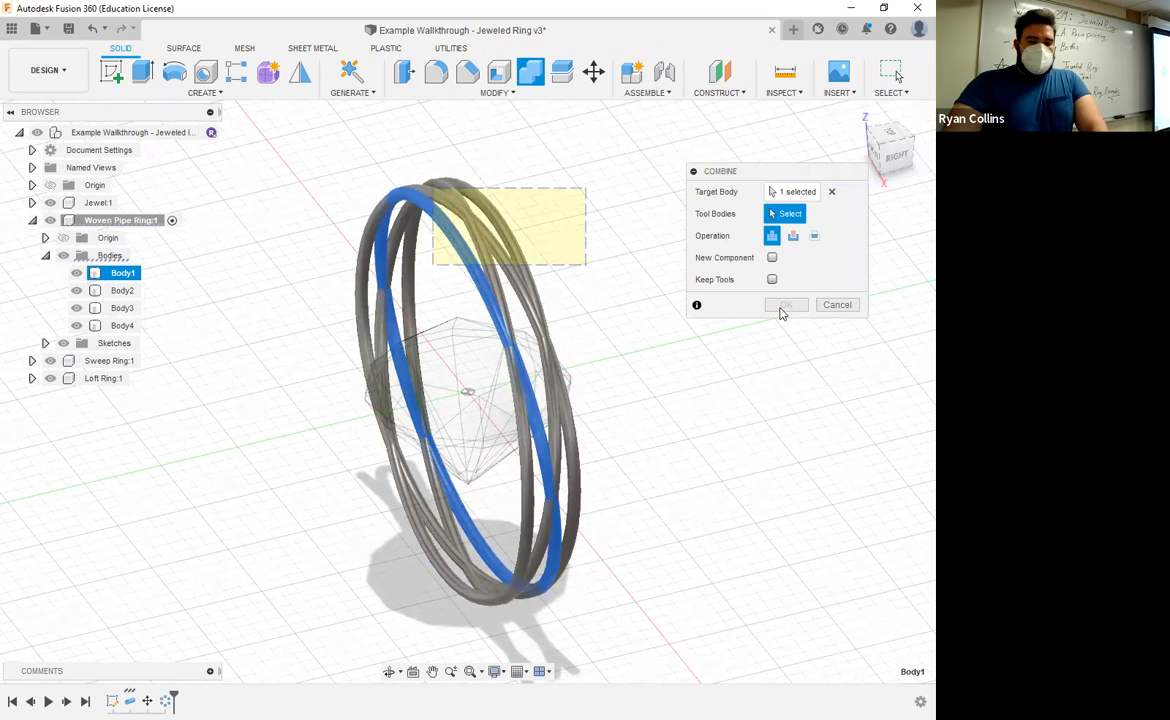
{"action": "key", "text": "Escape"}
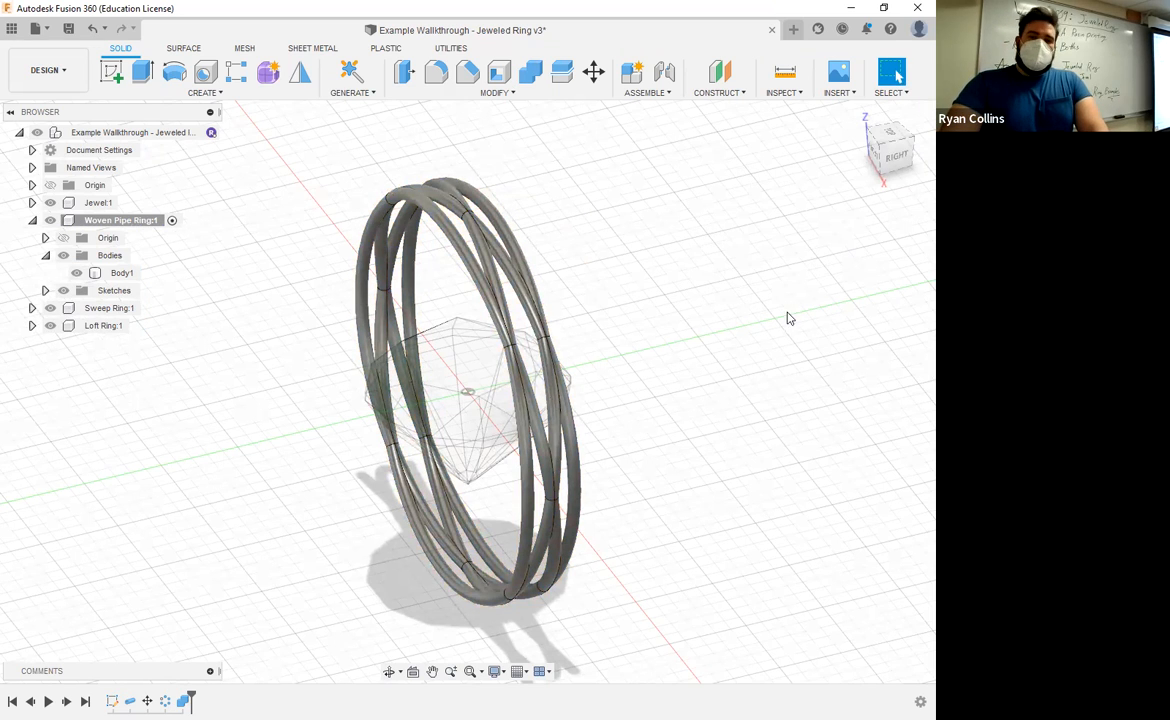
- Apply the Titanium - Satin appearance to the combined woven pipe ring
{"action": "key", "text": "a"}
{"action": "left_click_drag", "start_coordinate": [203, 418], "coordinate": [453, 269]}
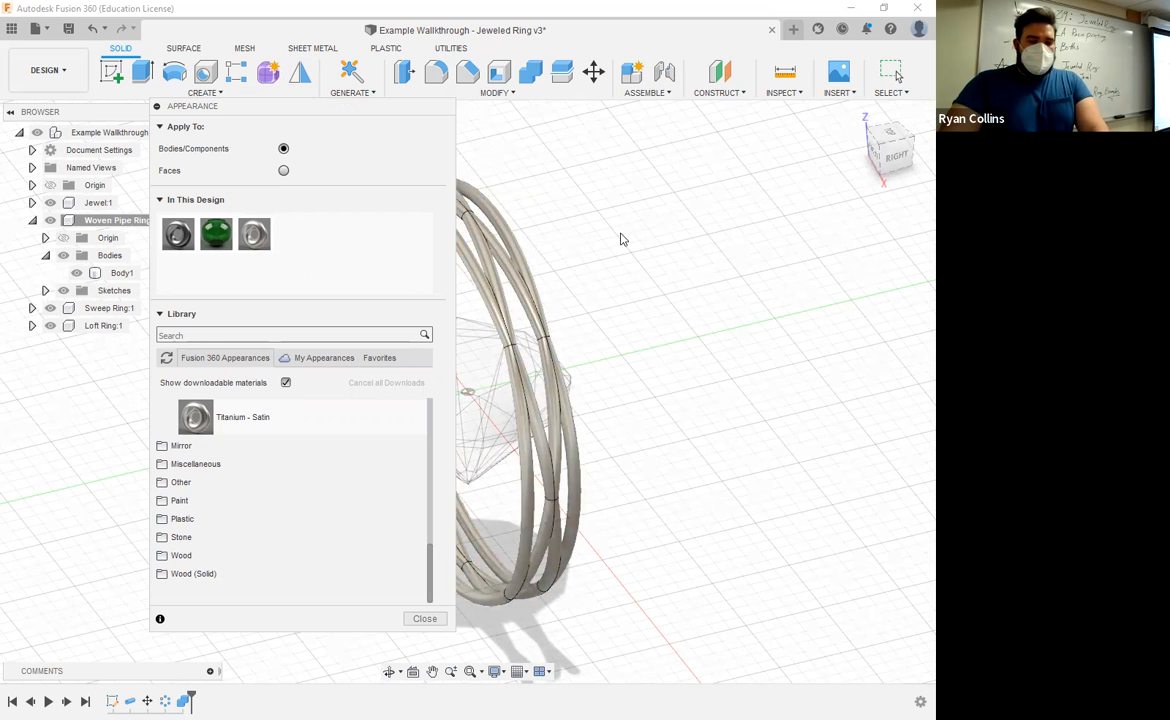
{"action": "left_click", "coordinate": [423, 619]}
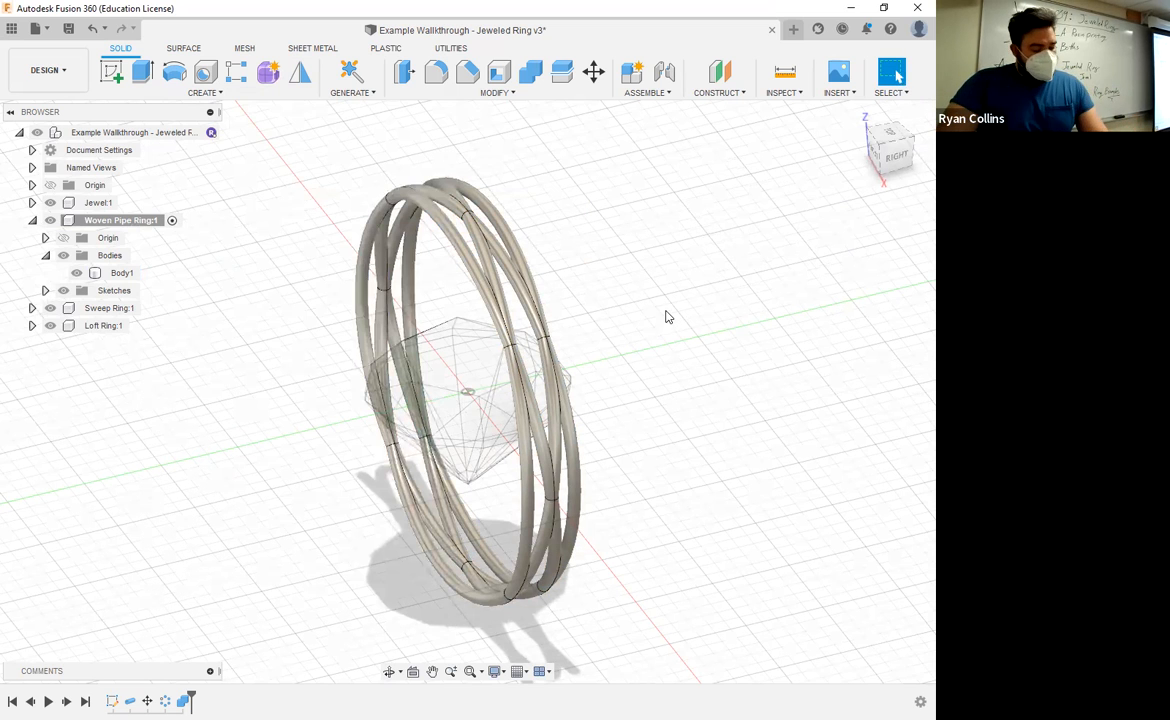
{"action": "left_click", "coordinate": [32, 220]}
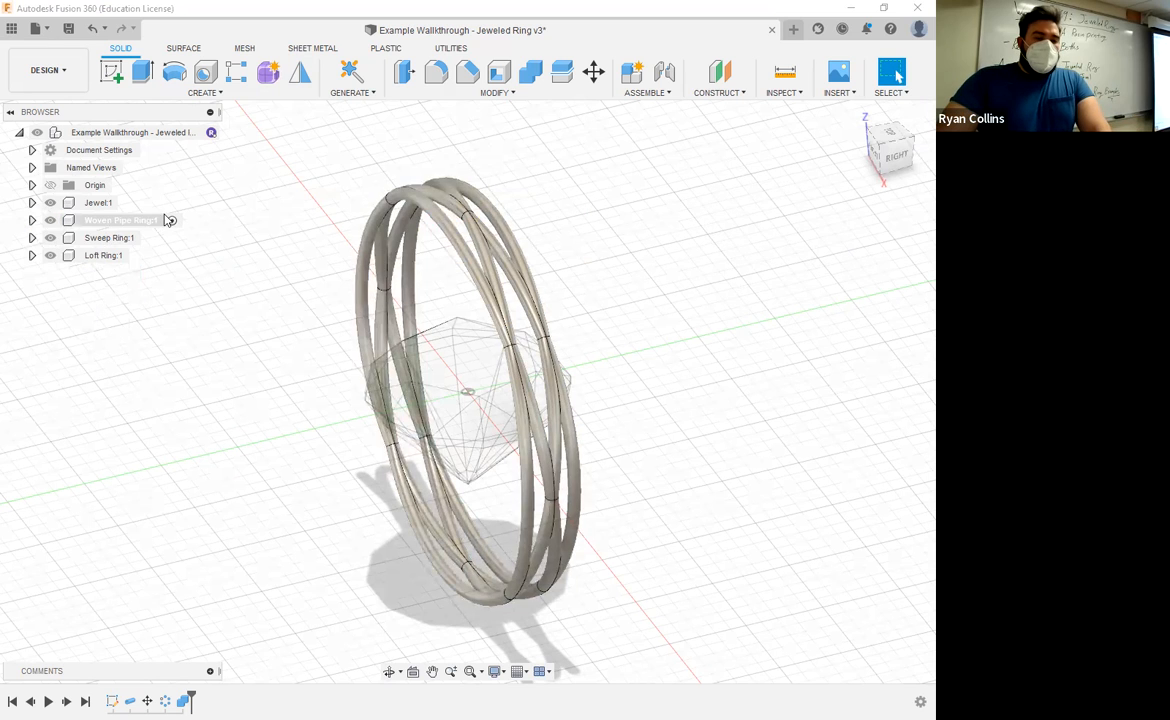
- Hide the Woven Pipe Ring and Jewel components and activate the Sweep Ring component
{"action": "left_click", "coordinate": [120, 220]}
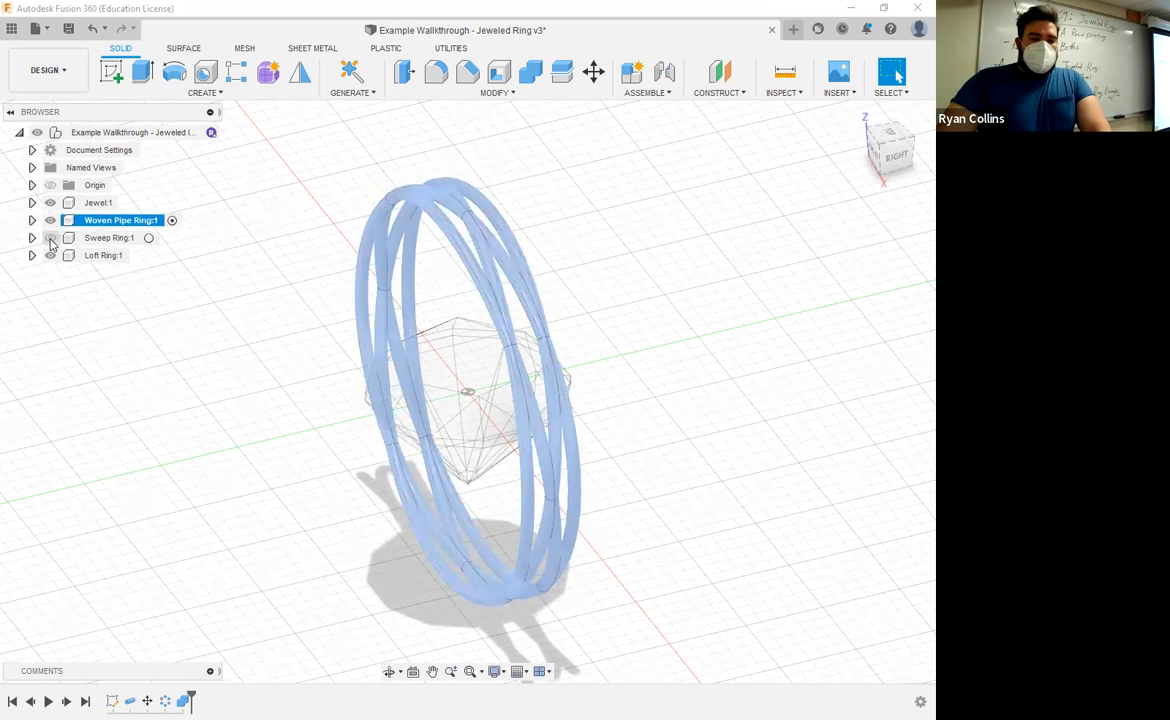
{"action": "left_click", "coordinate": [187, 338]}
{"action": "left_click", "coordinate": [50, 222]}
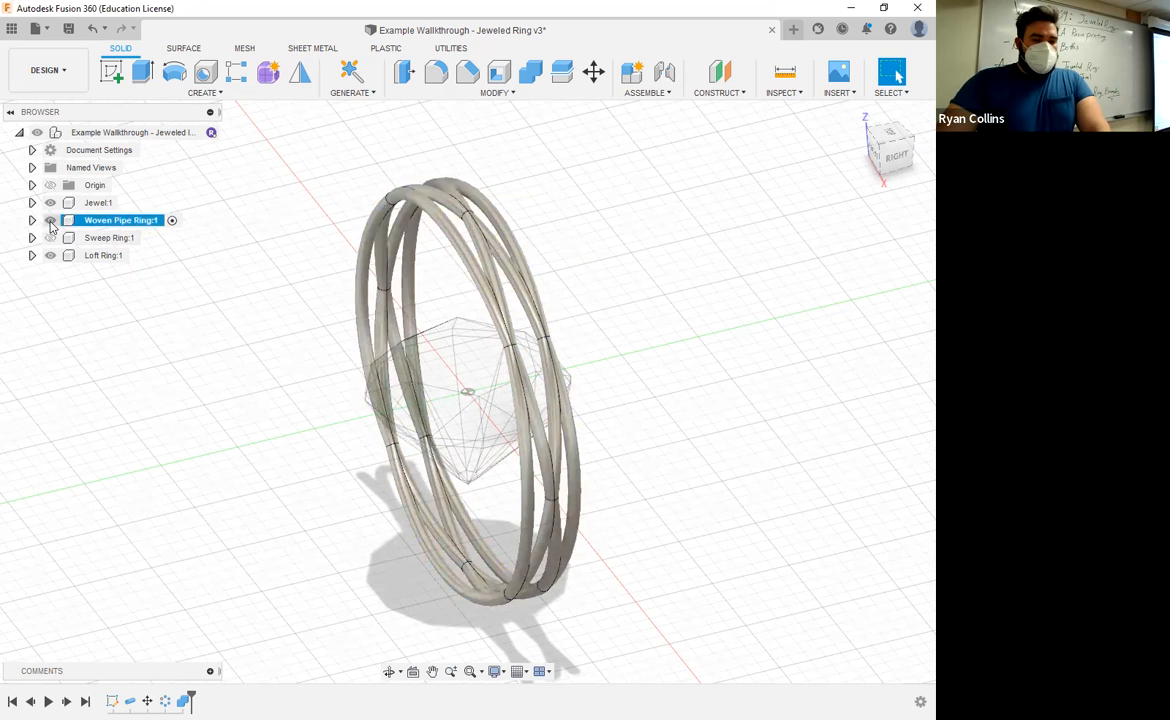
{"action": "left_click", "coordinate": [50, 220]}
{"action": "left_click", "coordinate": [140, 238]}
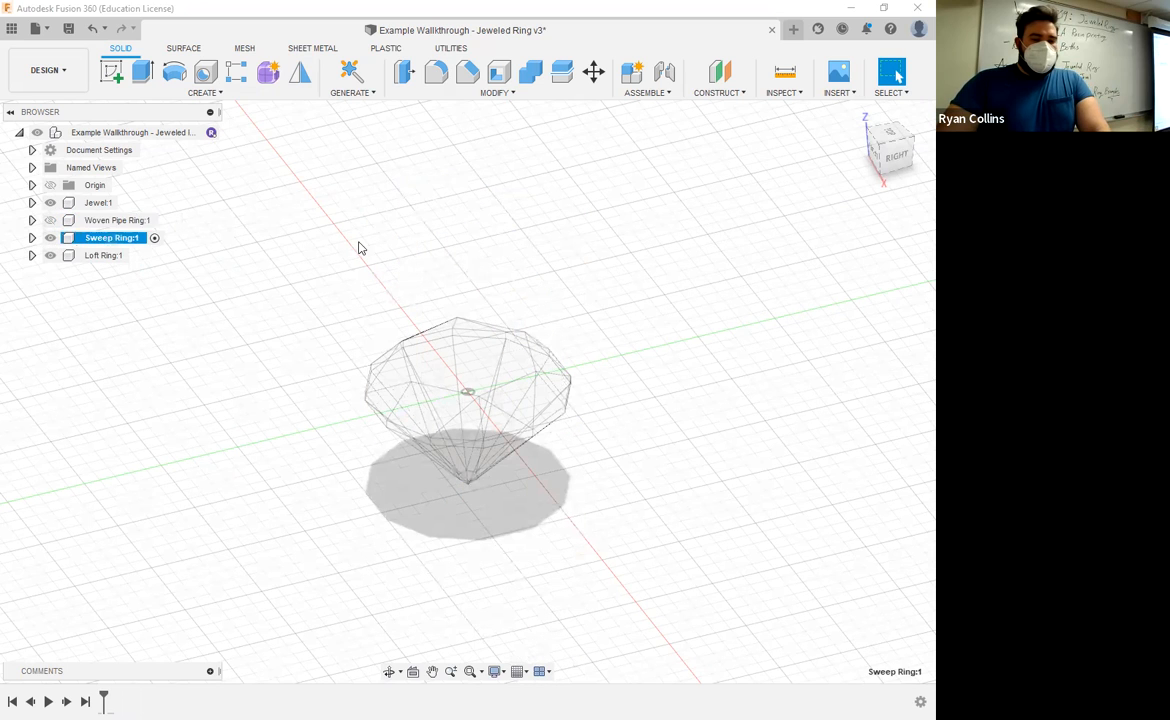
{"action": "left_click", "coordinate": [80, 202]}
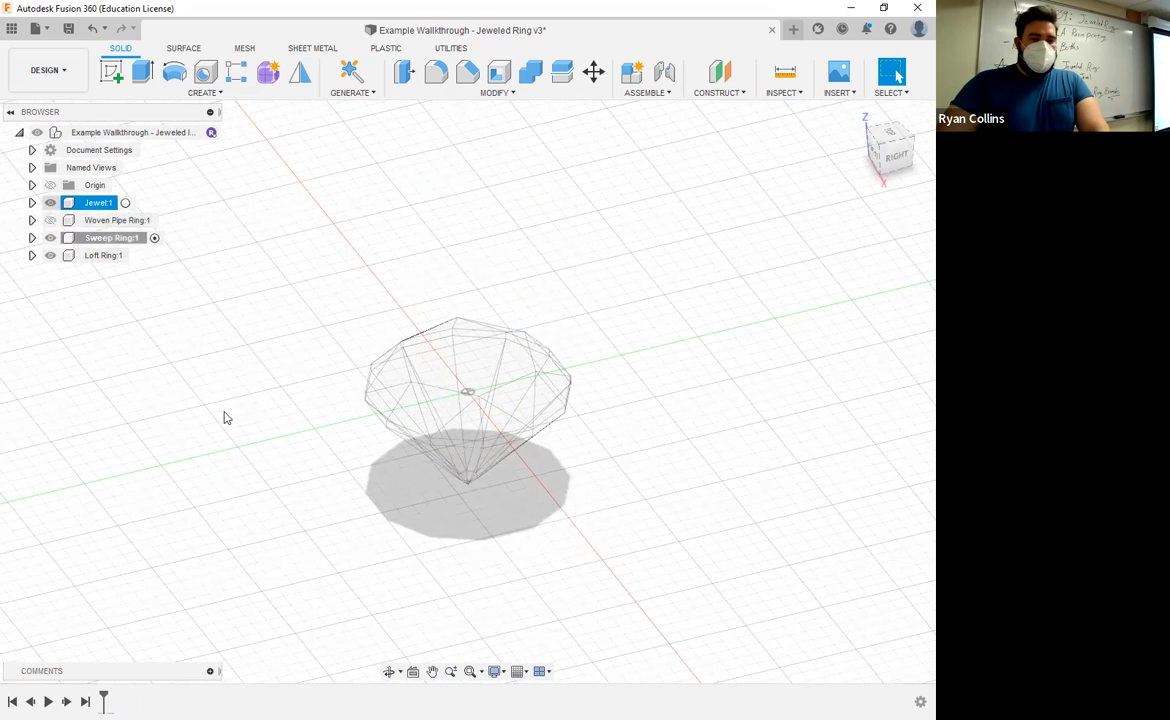
{"action": "key", "text": "v"}
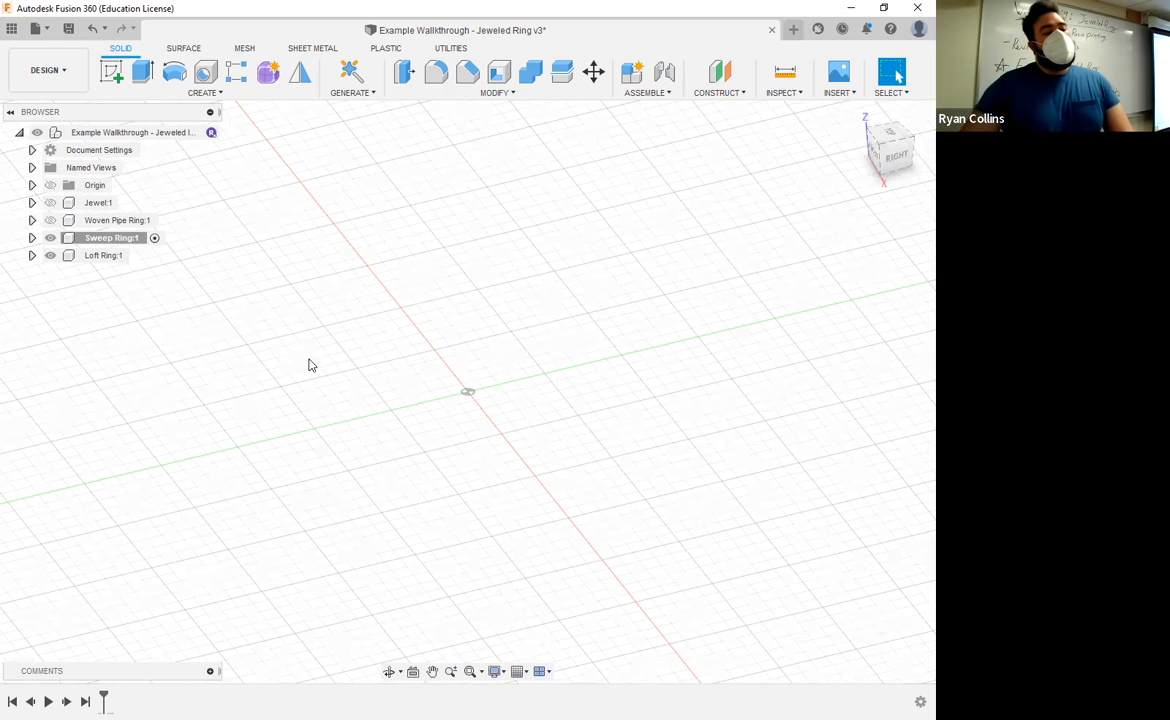
- Start a sketch on the front XZ plane and draw a 25 mm diameter circle centred on the origin
{"action": "left_click", "coordinate": [112, 72]}
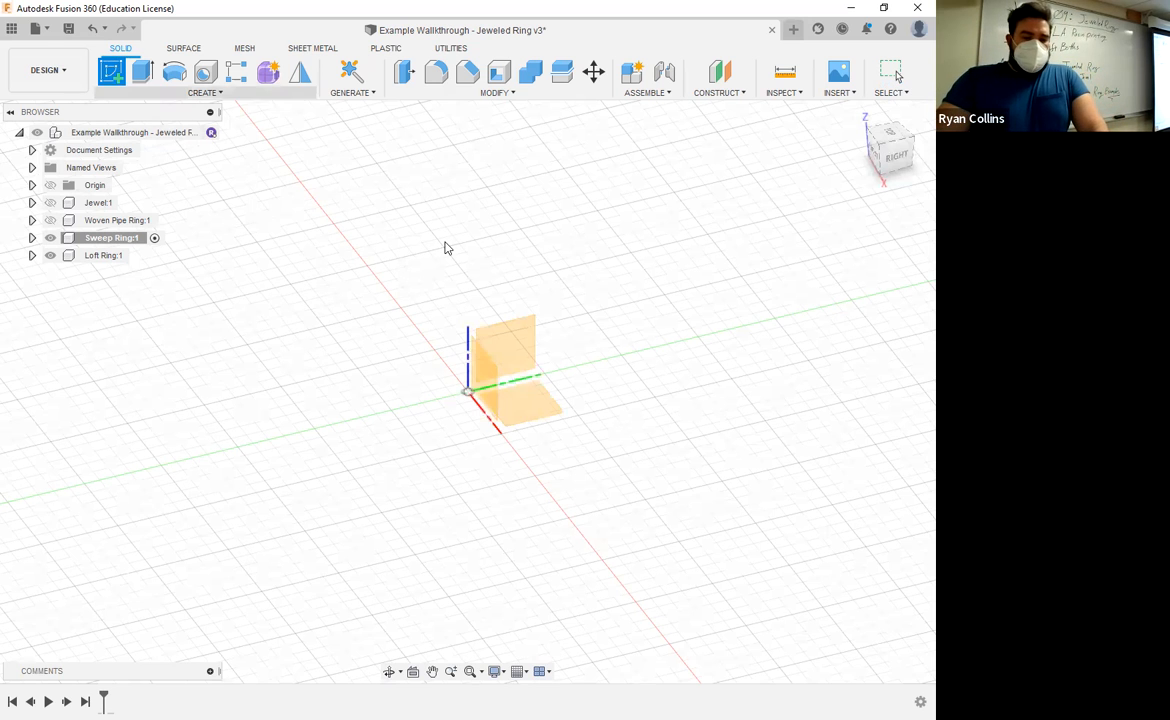
{"action": "left_click", "coordinate": [530, 399]}
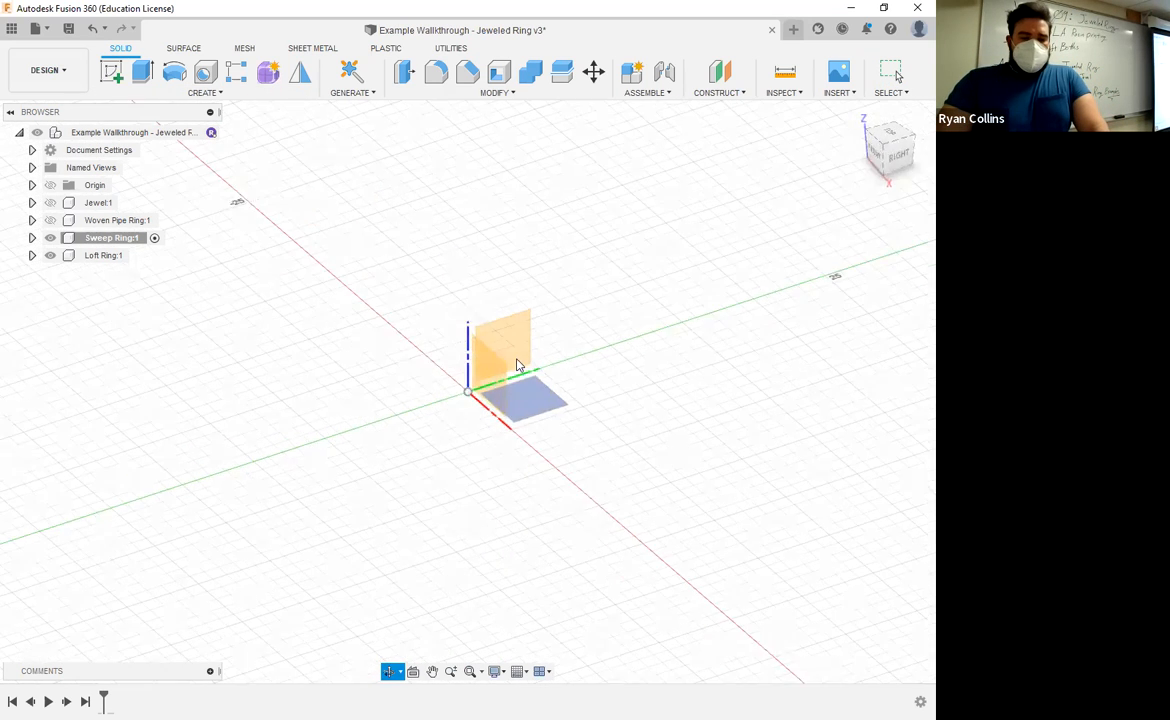
{"action": "left_click", "coordinate": [175, 73]}
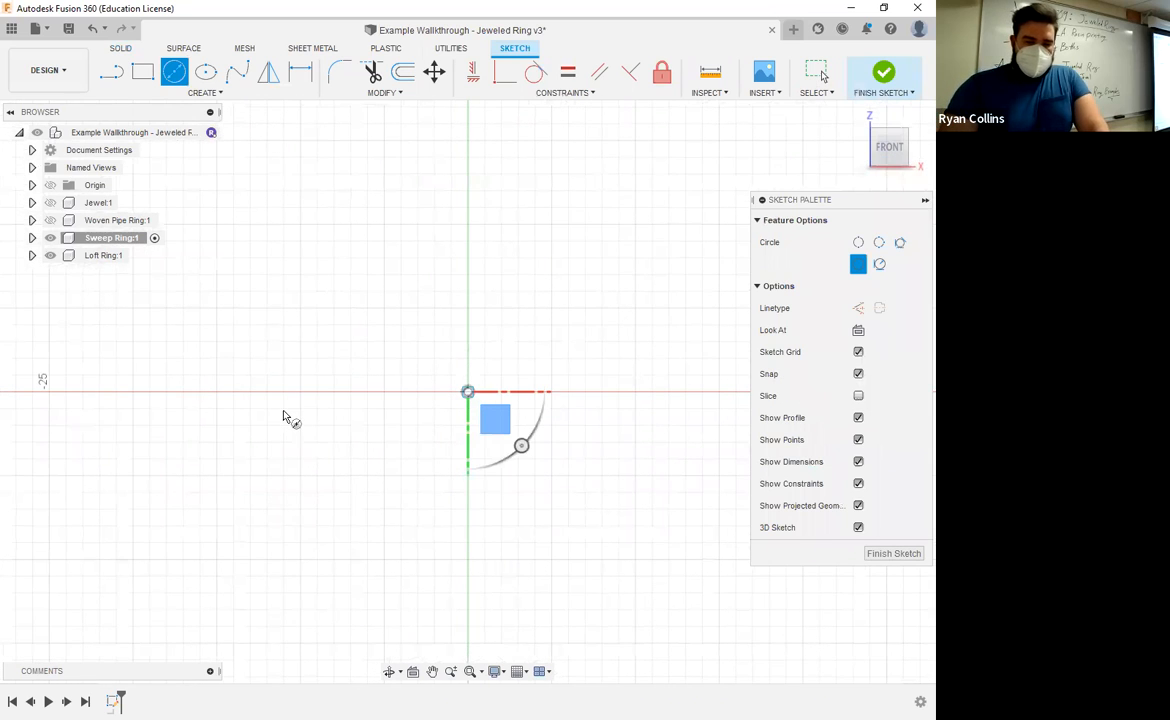
{"action": "type", "text": "25"}
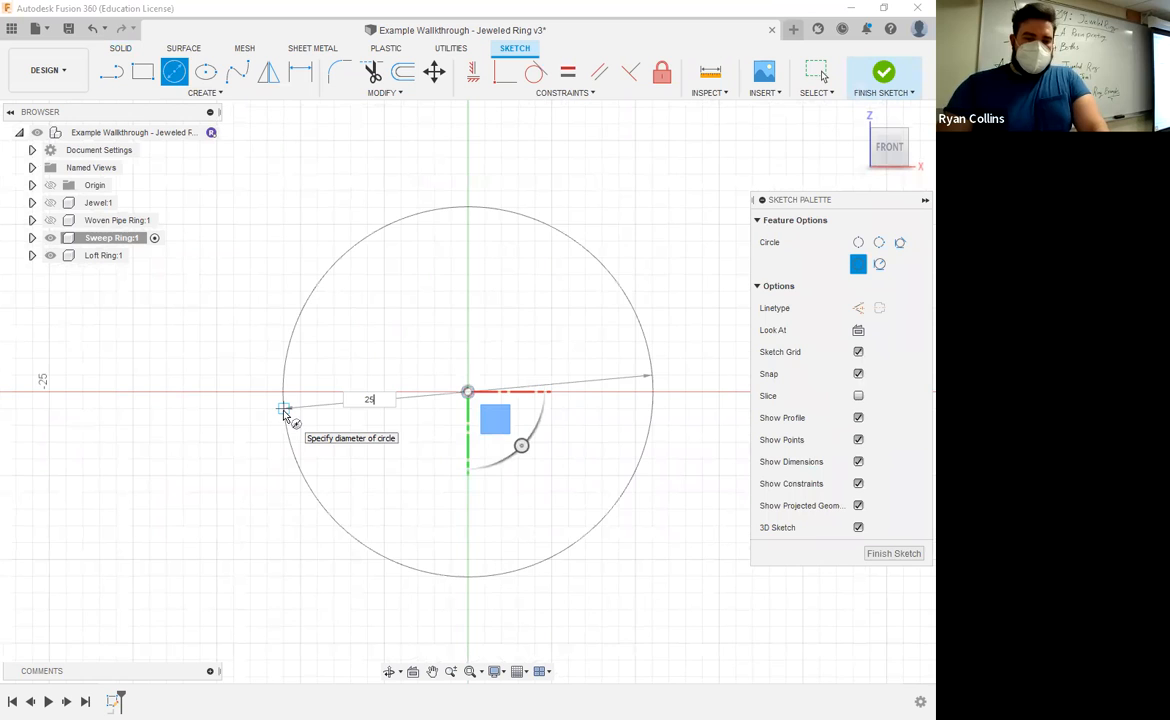
{"action": "key", "text": "Return"}
{"action": "key", "text": "Escape"}
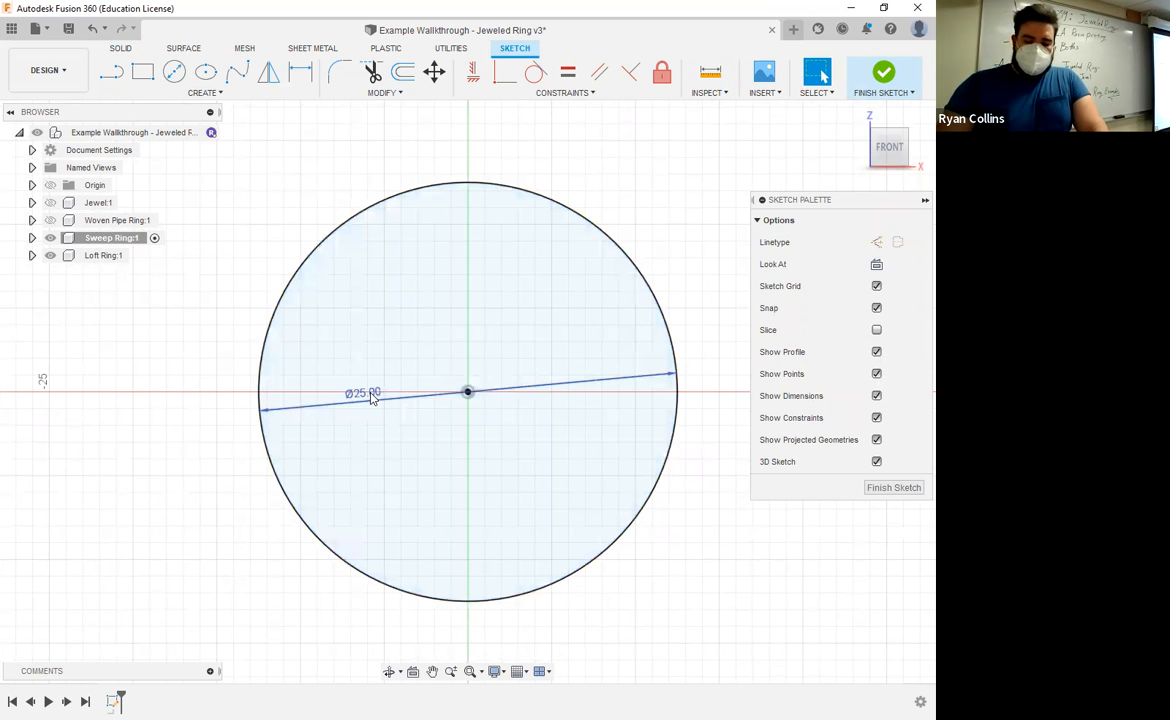
- Set the sweep ring circle's diameter to 30 mm and finish the sketch
{"action": "double_click", "coordinate": [364, 393]}
{"action": "type", "text": "30"}
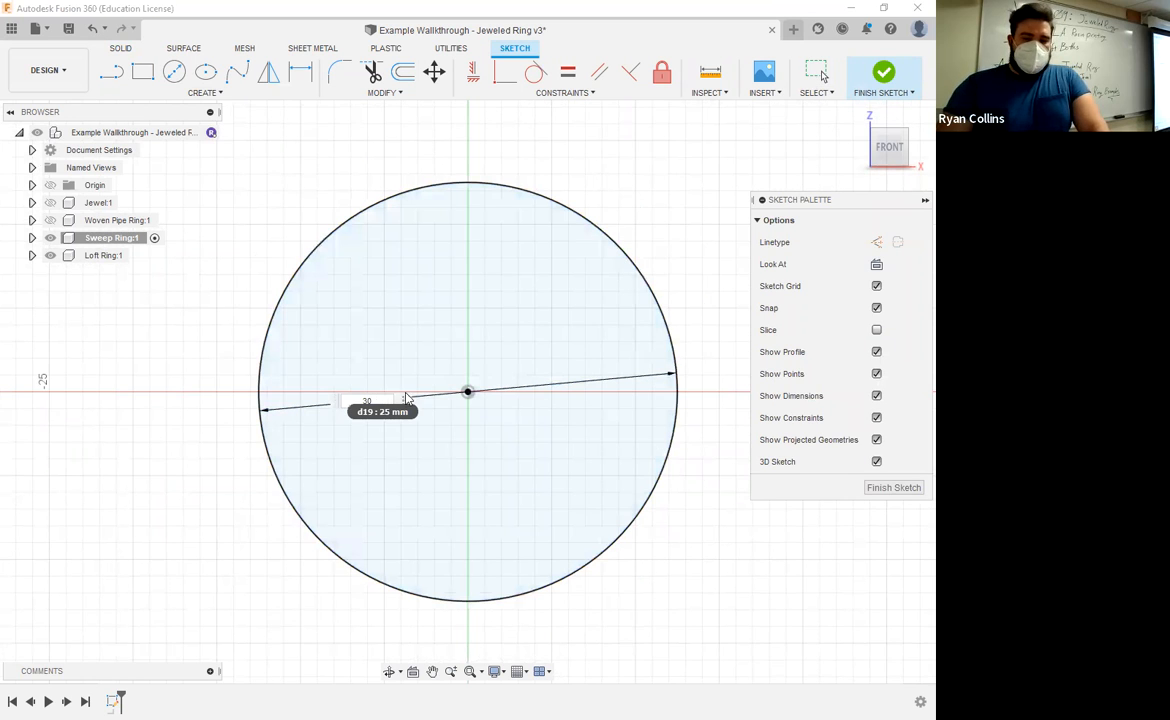
{"action": "key", "text": "Return"}
{"action": "middle_click_drag", "start_coordinate": [587, 295], "coordinate": [840, 95], "text": "shift"}
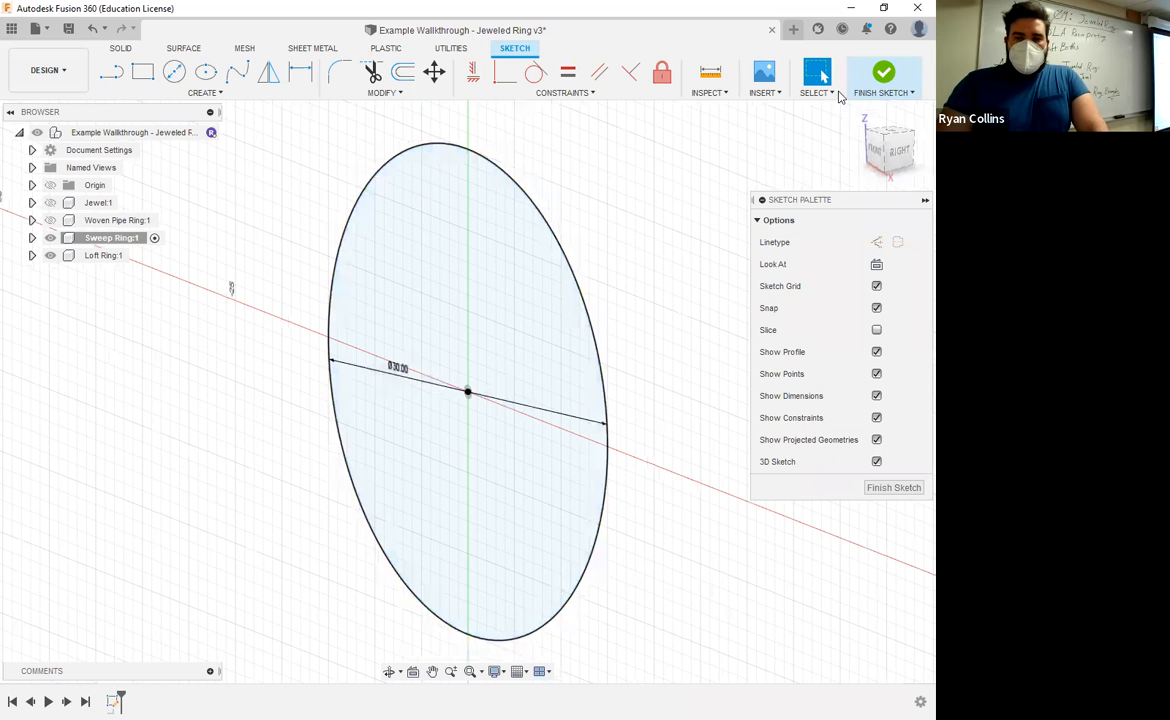
{"action": "left_click", "coordinate": [883, 72]}
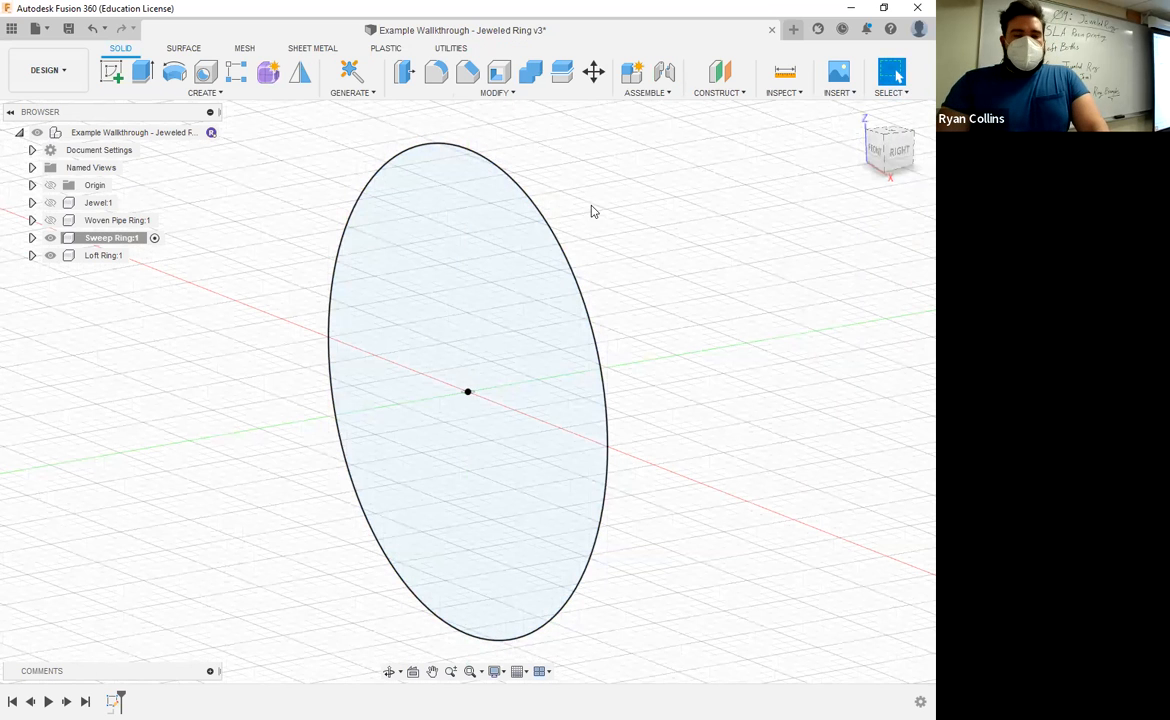
- Start a new sketch on the vertical YZ plane, perpendicular to the sweep ring's circle
{"action": "left_click", "coordinate": [111, 72]}
{"action": "middle_click_drag", "start_coordinate": [706, 320], "coordinate": [629, 329], "text": "shift"}
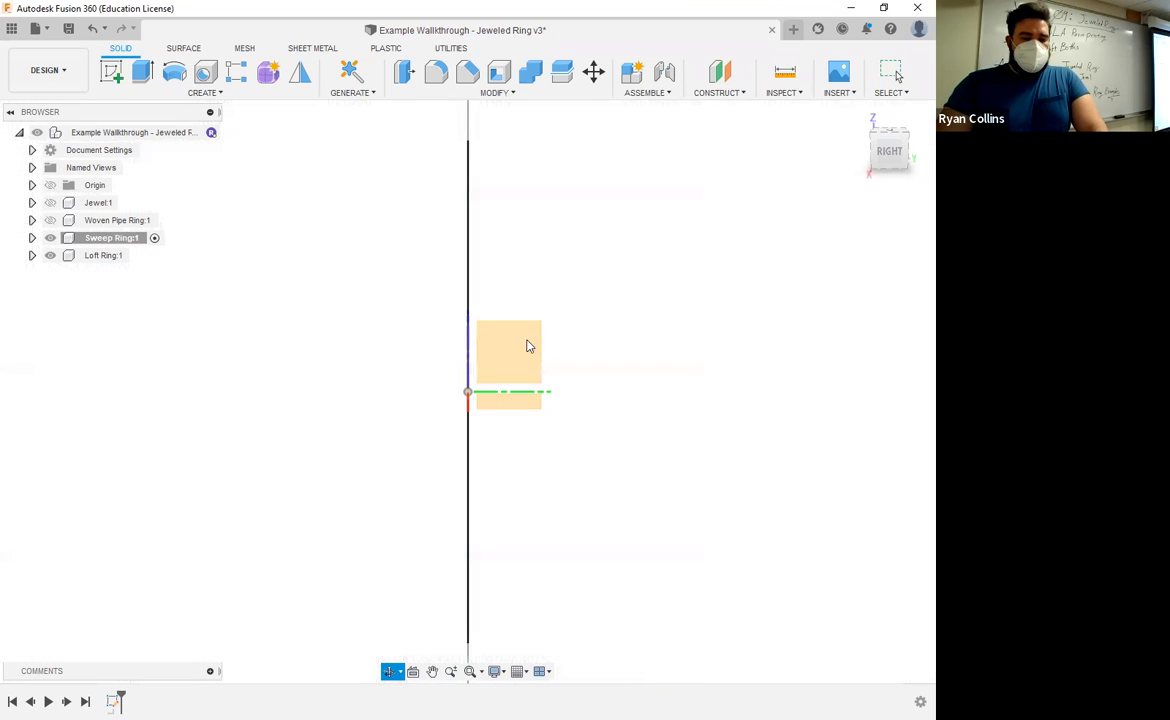
{"action": "left_click", "coordinate": [529, 346]}
{"action": "mouse_move", "coordinate": [580, 270]}
{"action": "middle_mouse_down", "text": "shift"}
{"action": "mouse_move", "coordinate": [567, 261]}
{"action": "mouse_move", "coordinate": [592, 262]}
{"action": "middle_mouse_up", "text": "shift"}
{"action": "left_click", "coordinate": [889, 152]}
{"action": "middle_click_drag", "start_coordinate": [315, 199], "coordinate": [65, 478], "text": "shift"}
- Draw a 6 mm wide, 2 mm high ellipse centred on the top of the ring circle and finish the sketch
{"action": "left_click", "coordinate": [205, 71]}
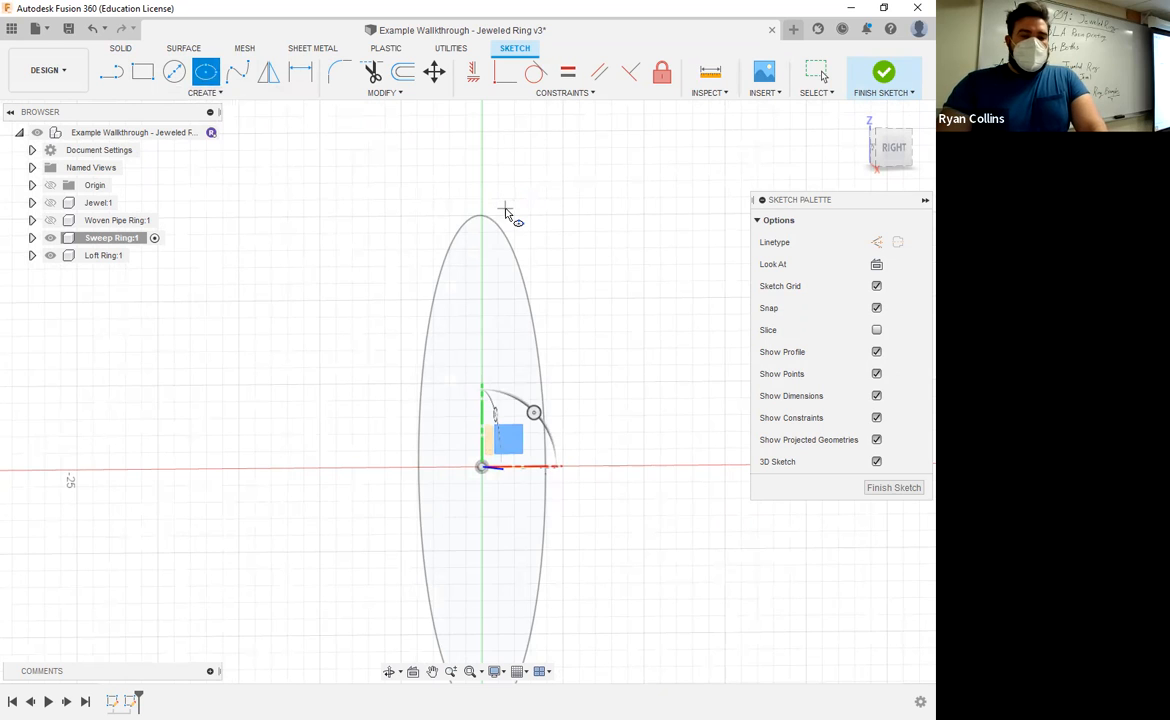
{"action": "scroll", "coordinate": [505, 212], "scroll_direction": "up", "scroll_amount": 5}
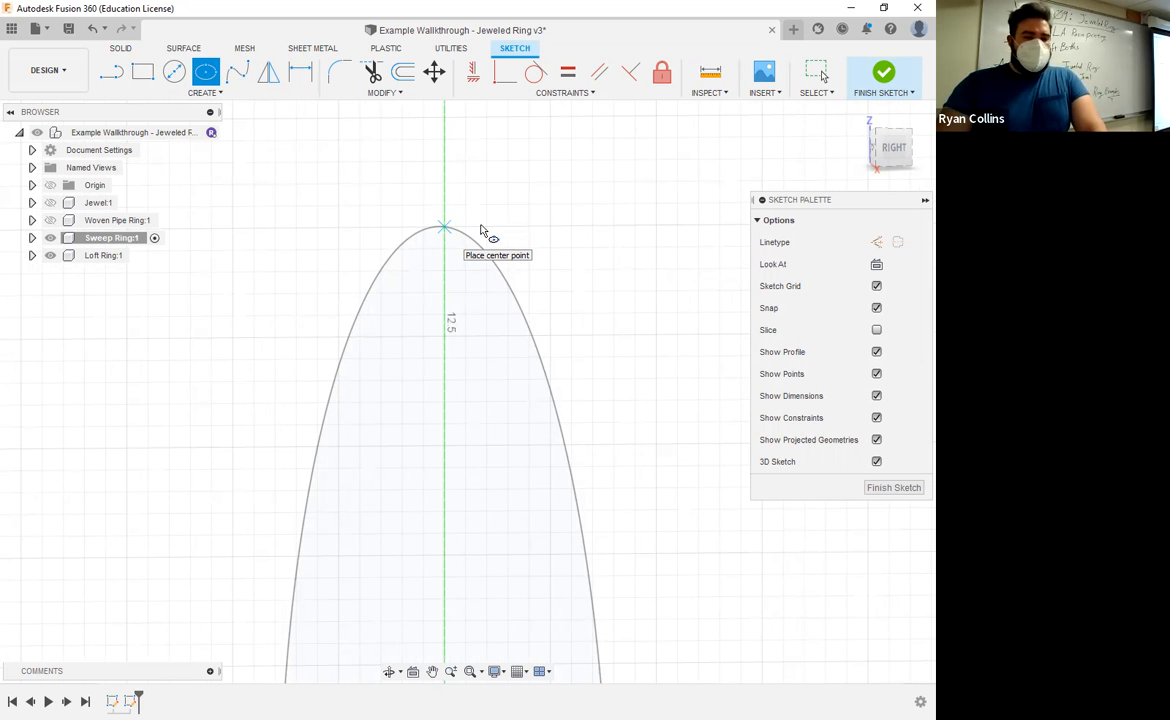
{"action": "left_click", "coordinate": [444, 228]}
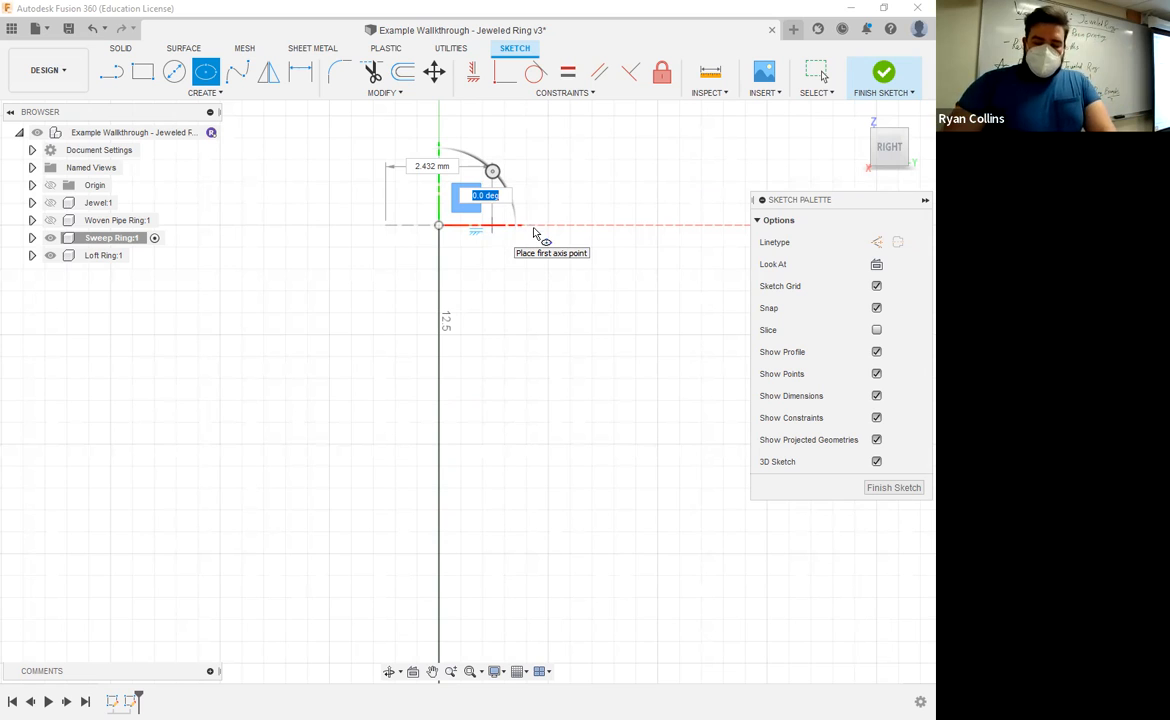
{"action": "key", "text": "Tab"}
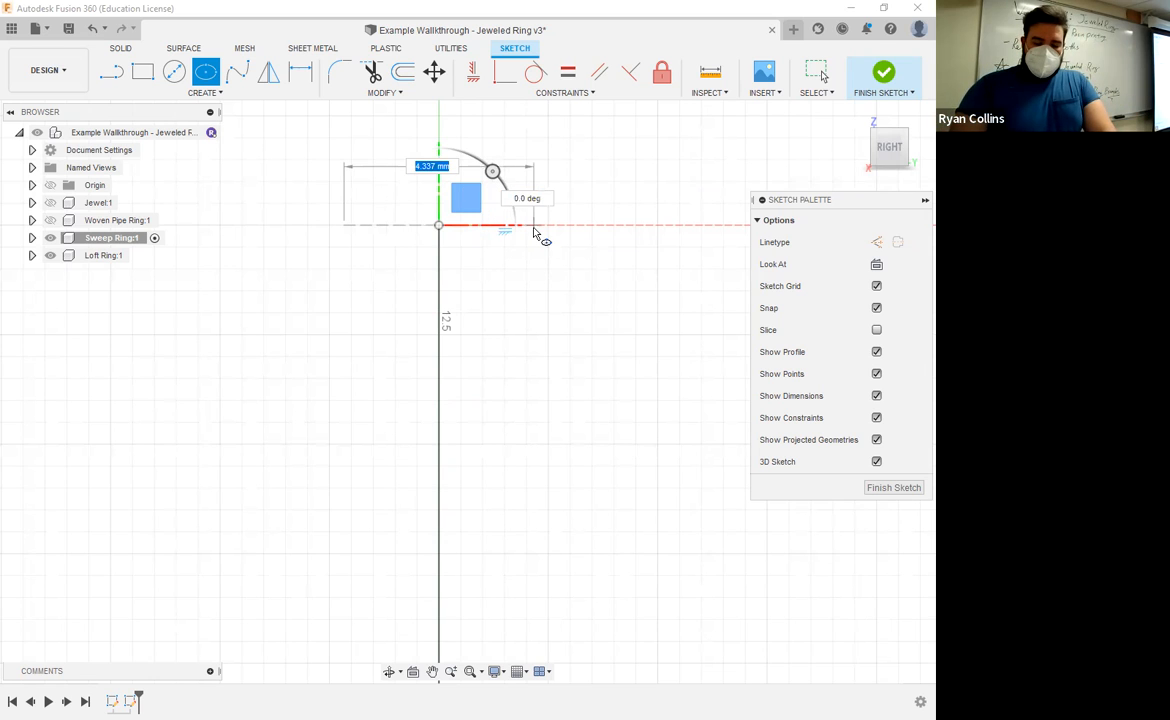
{"action": "type", "text": "6"}
{"action": "key", "text": "Tab"}
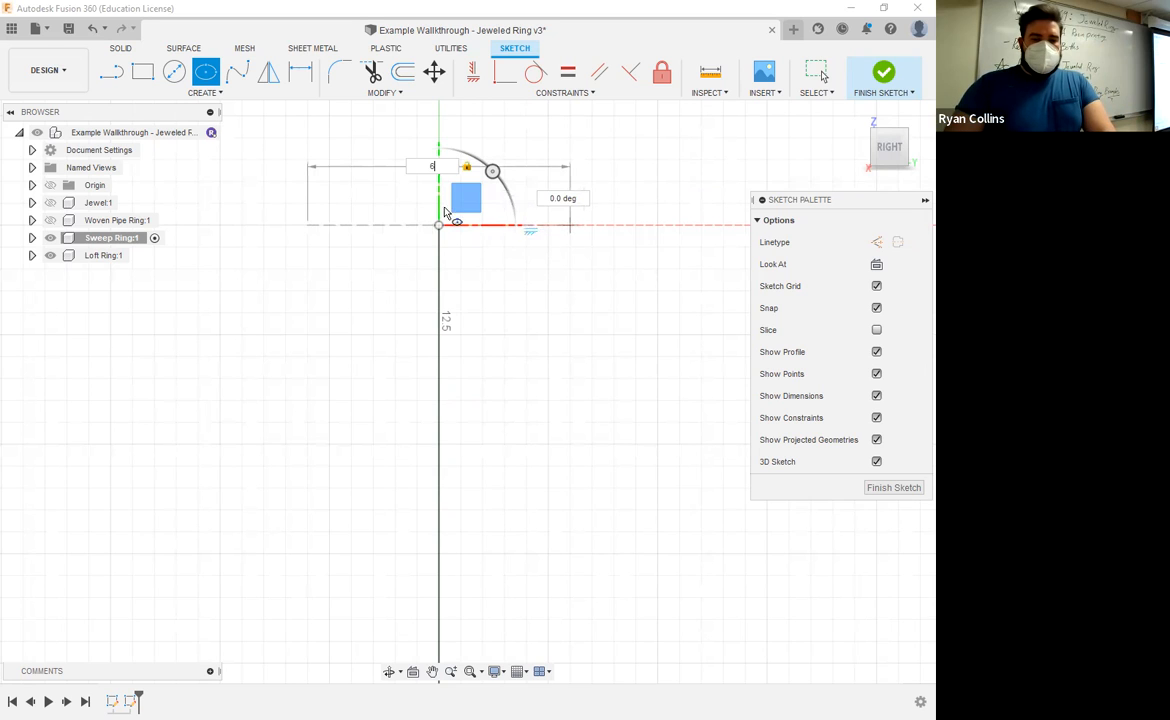
{"action": "left_click", "coordinate": [536, 226]}
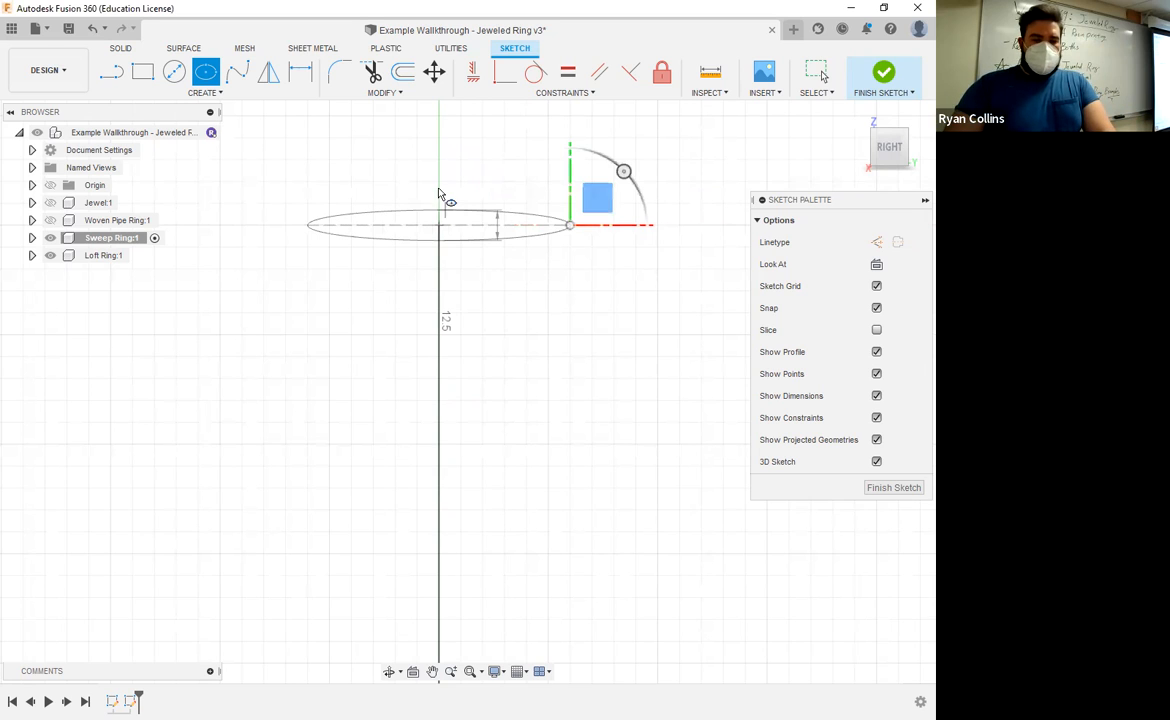
{"action": "type", "text": "2"}
{"action": "key", "text": "Tab"}
{"action": "key", "text": "Return"}
{"action": "key", "text": "Escape"}
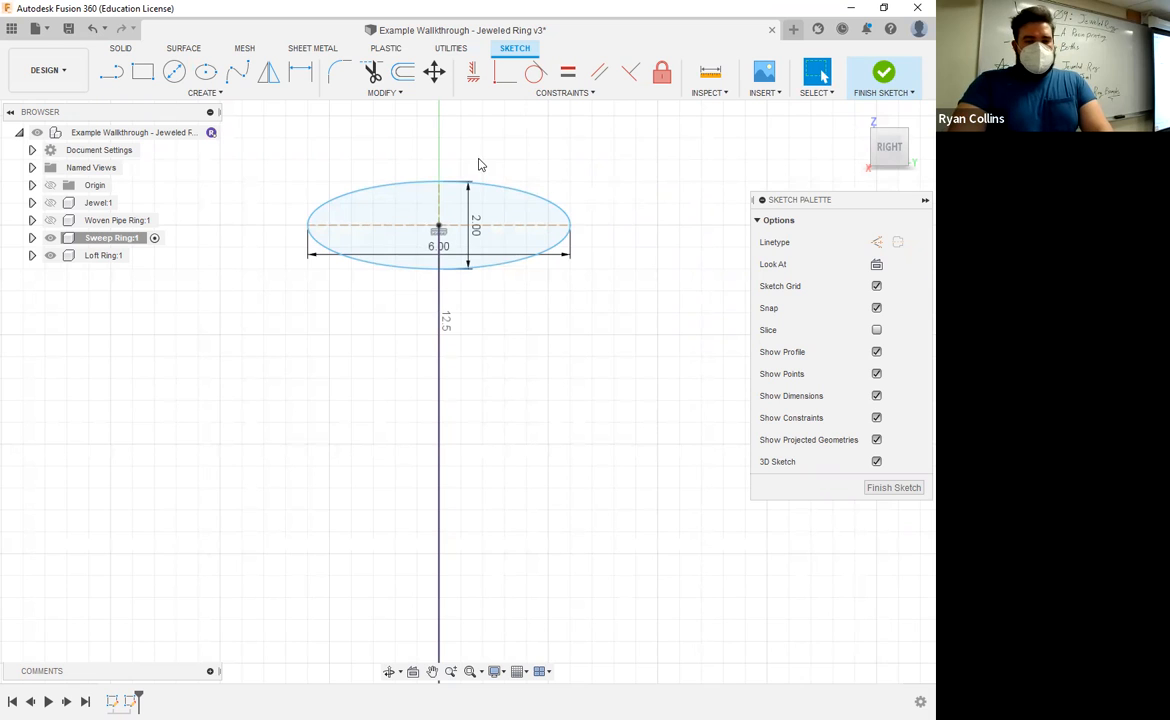
{"action": "left_click", "coordinate": [886, 80]}
- Set up a single-path Sweep with the ellipse as profile and the 30 mm circle as path
{"action": "mouse_move", "coordinate": [669, 248]}
{"action": "middle_mouse_down", "text": "shift"}
{"action": "mouse_move", "coordinate": [710, 261]}
{"action": "mouse_move", "coordinate": [670, 305]}
{"action": "mouse_move", "coordinate": [684, 290]}
{"action": "mouse_move", "coordinate": [577, 222]}
{"action": "mouse_move", "coordinate": [480, 212]}
{"action": "mouse_move", "coordinate": [545, 211]}
{"action": "mouse_move", "coordinate": [523, 201]}
{"action": "middle_mouse_up", "text": "shift"}
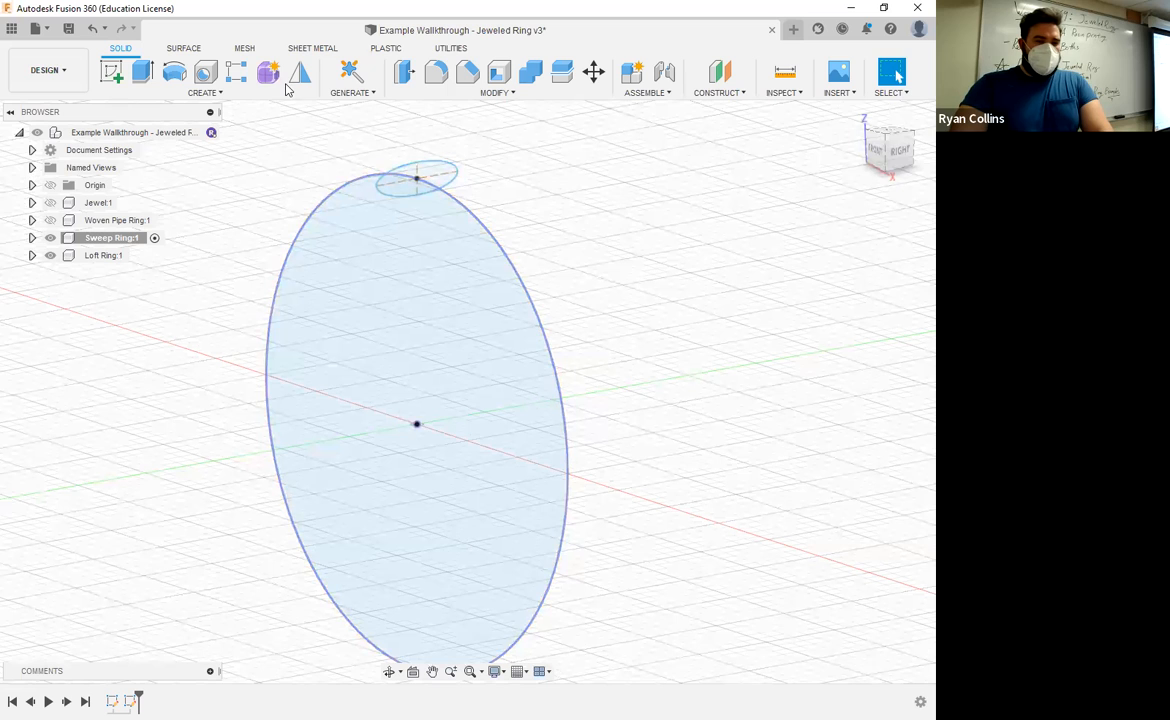
{"action": "left_click", "coordinate": [192, 93]}
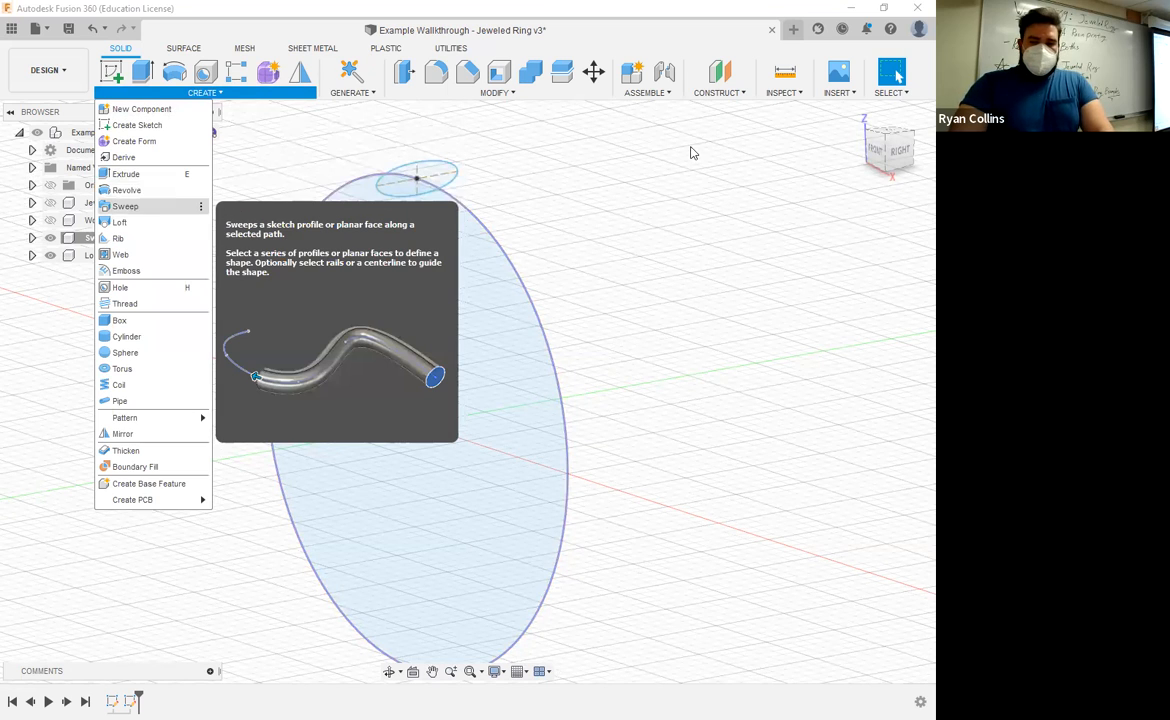
{"action": "left_click", "coordinate": [453, 179]}
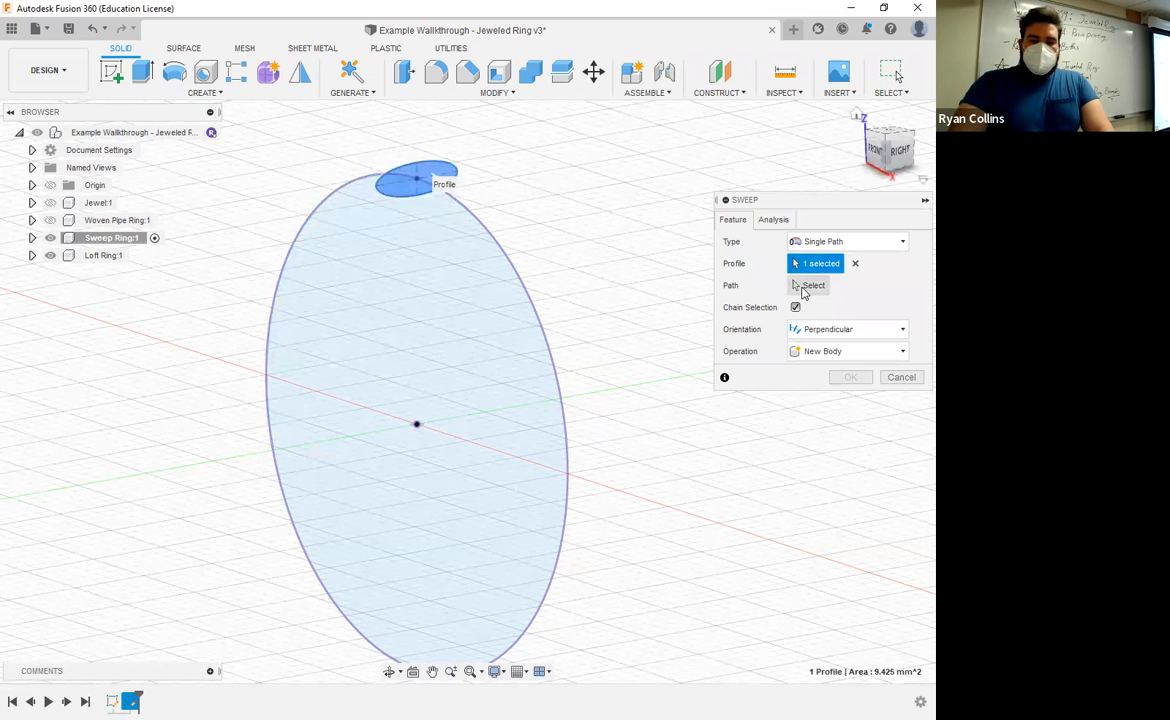
{"action": "left_click", "coordinate": [806, 286]}
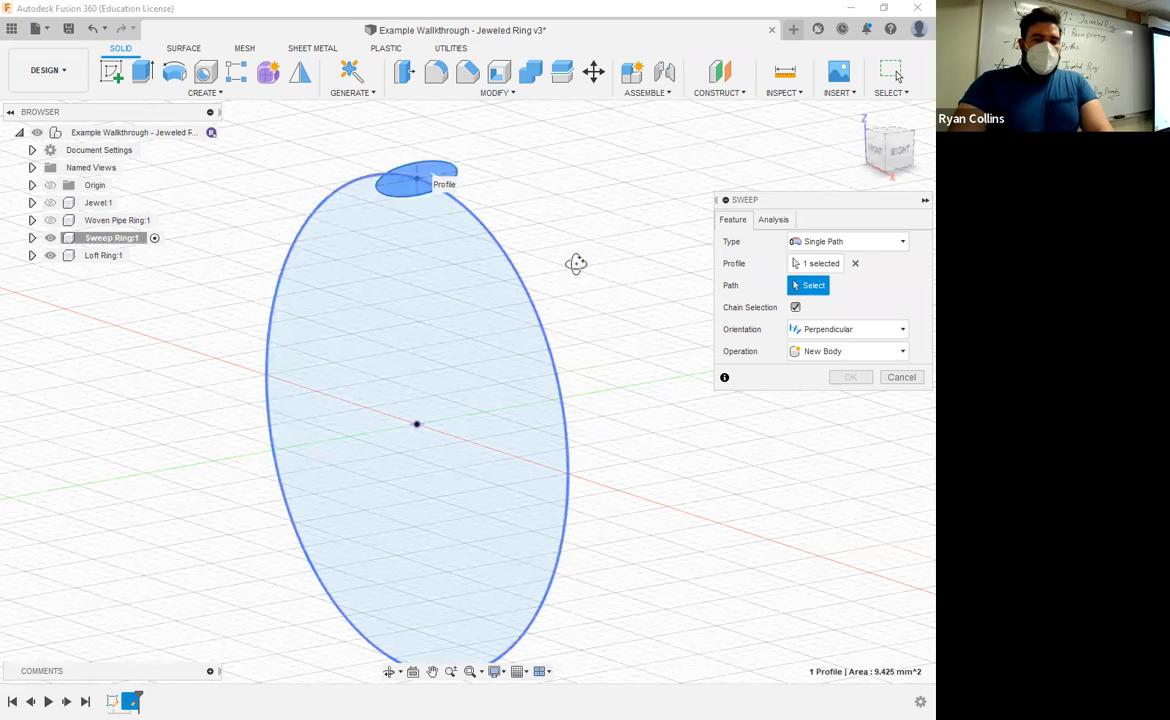
{"action": "left_click", "coordinate": [543, 238]}
{"action": "middle_click_drag", "start_coordinate": [523, 256], "coordinate": [600, 295], "text": "shift"}
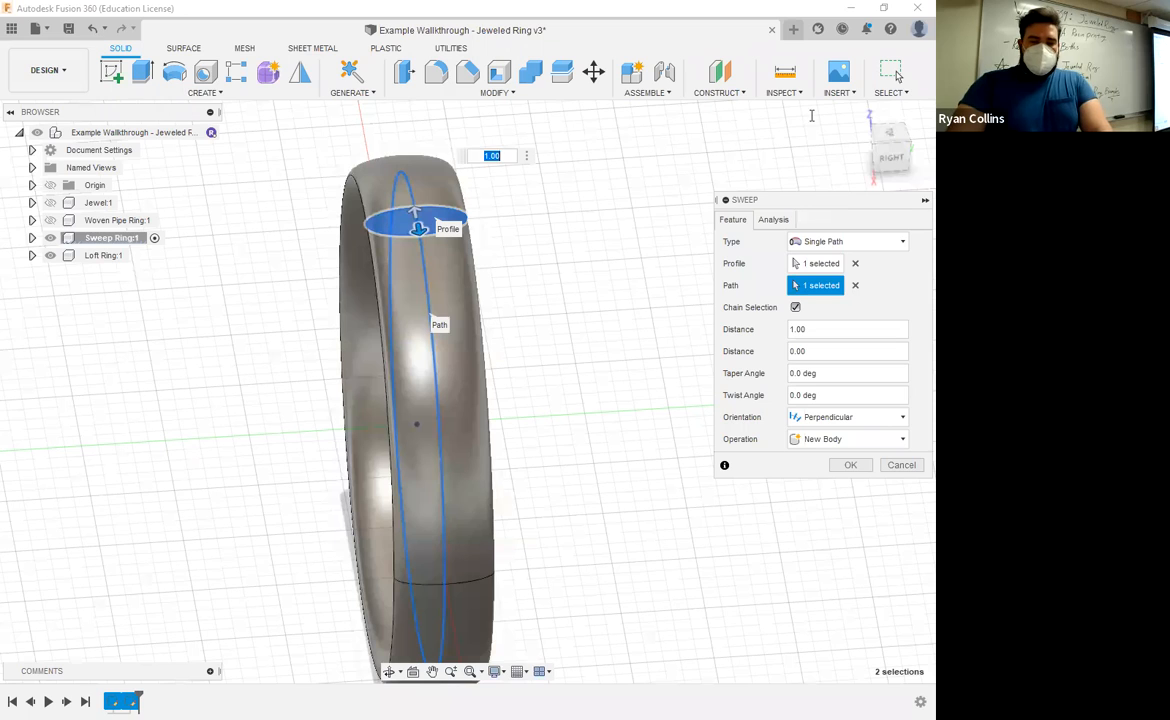
- Try the Parallel orientation on a partial sweep, and return the orientation to Perpendicular
{"action": "left_click_drag", "start_coordinate": [839, 200], "coordinate": [812, 103]}
{"action": "left_click", "coordinate": [835, 322]}
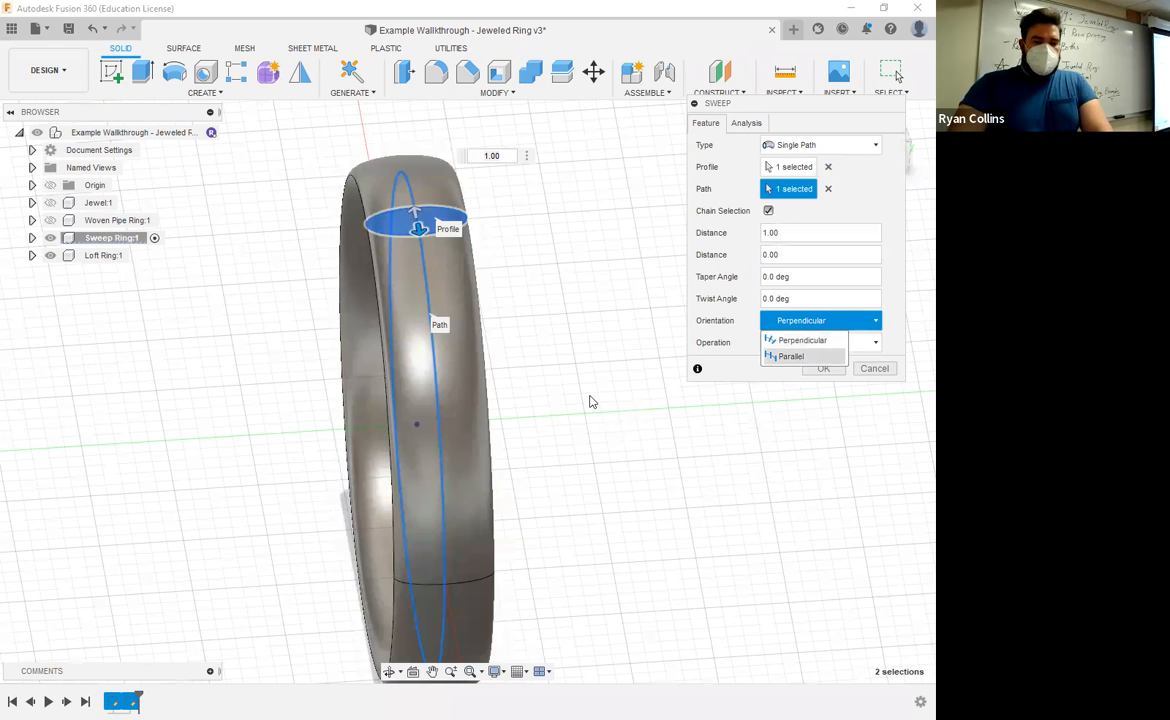
{"action": "left_click_drag", "start_coordinate": [494, 278], "coordinate": [566, 420]}
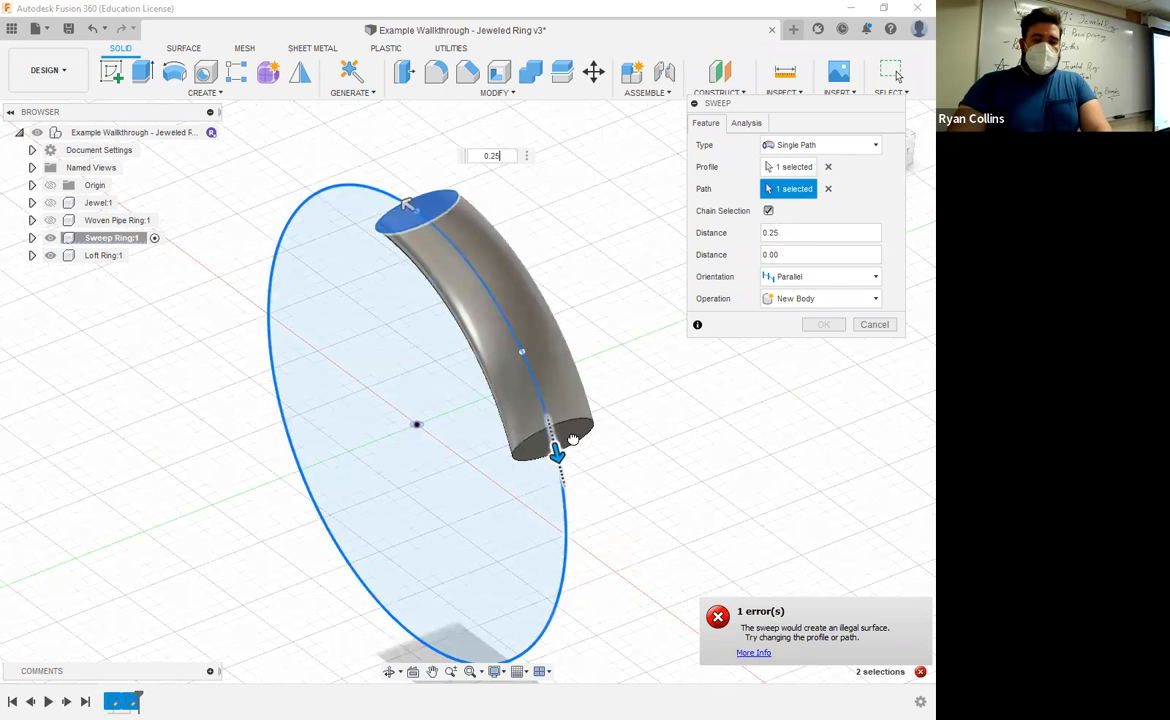
{"action": "left_click", "coordinate": [843, 280]}
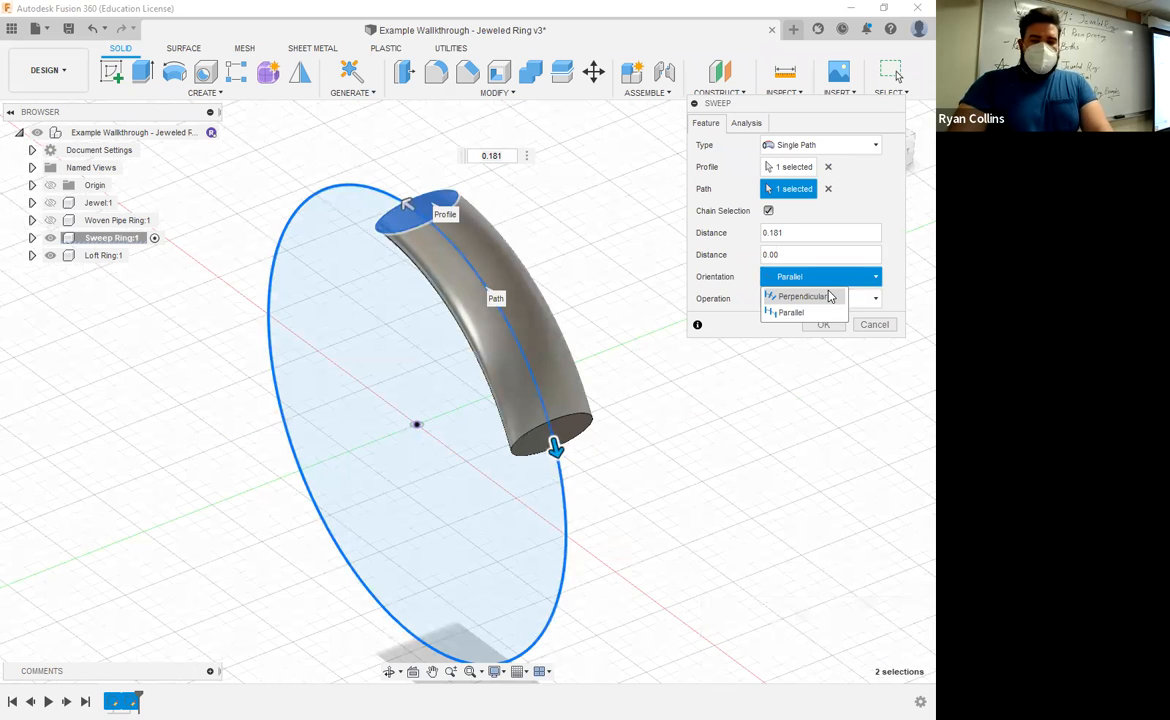
{"action": "left_click", "coordinate": [829, 296]}
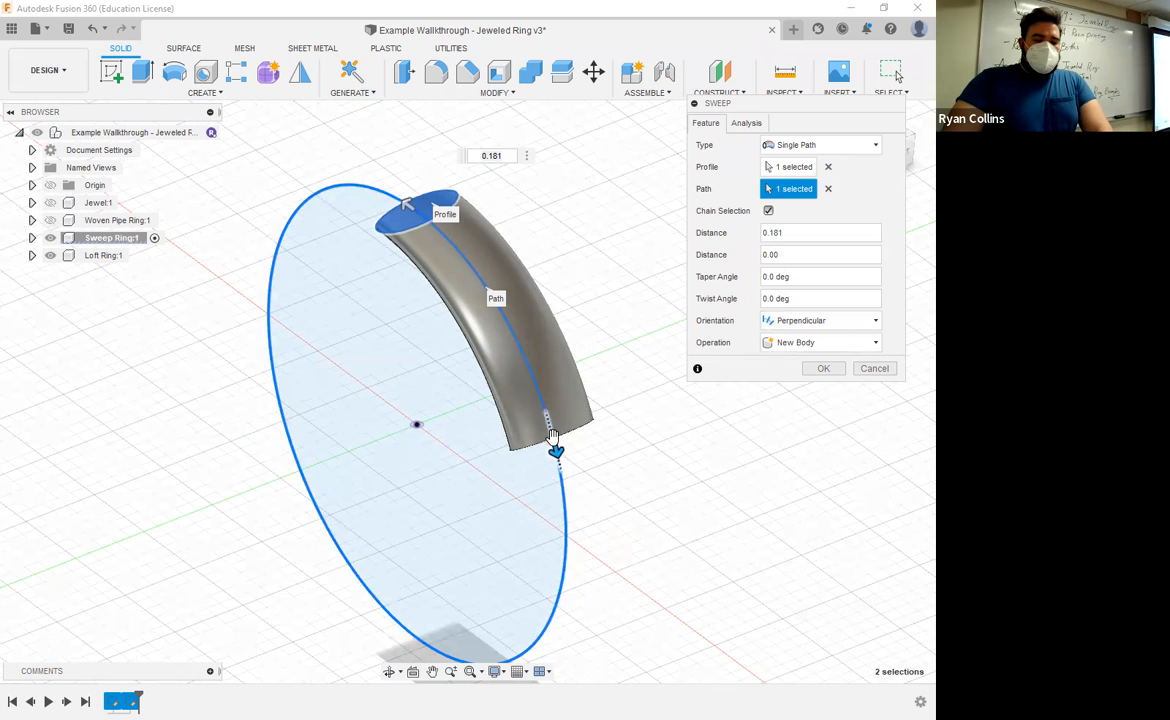
- Set the sweep distance to 1 for a full loop and create the ring as a new body
{"action": "left_click_drag", "start_coordinate": [553, 440], "coordinate": [280, 300]}
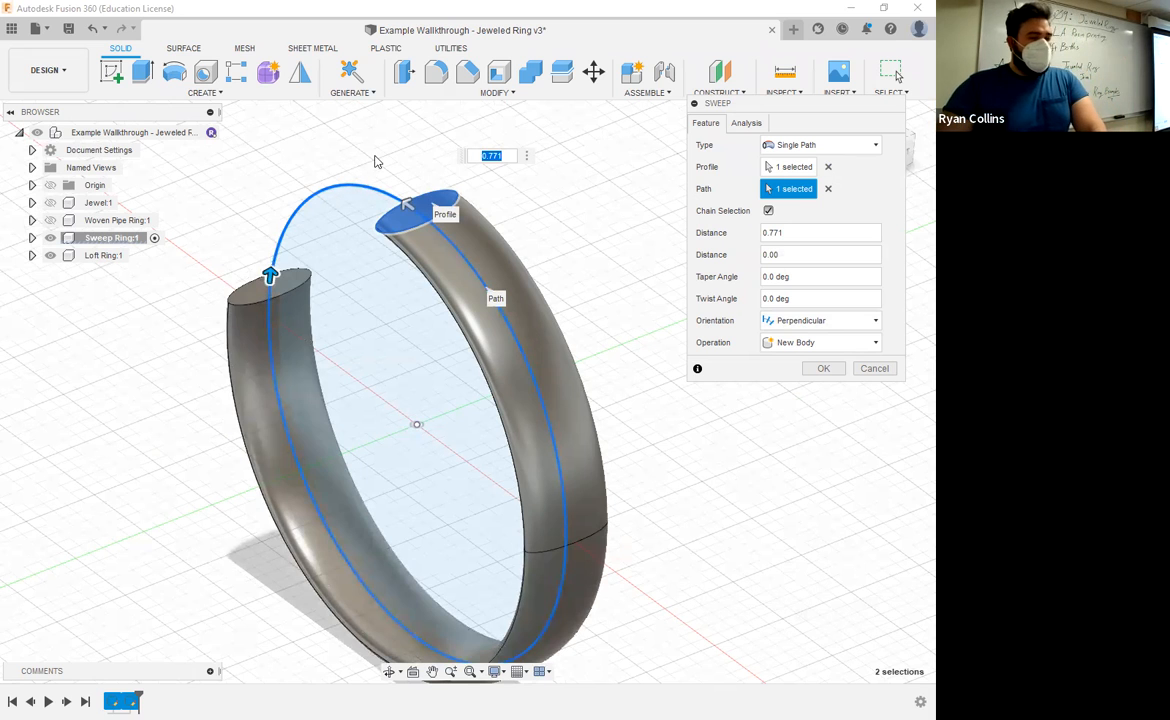
{"action": "type", "text": "1"}
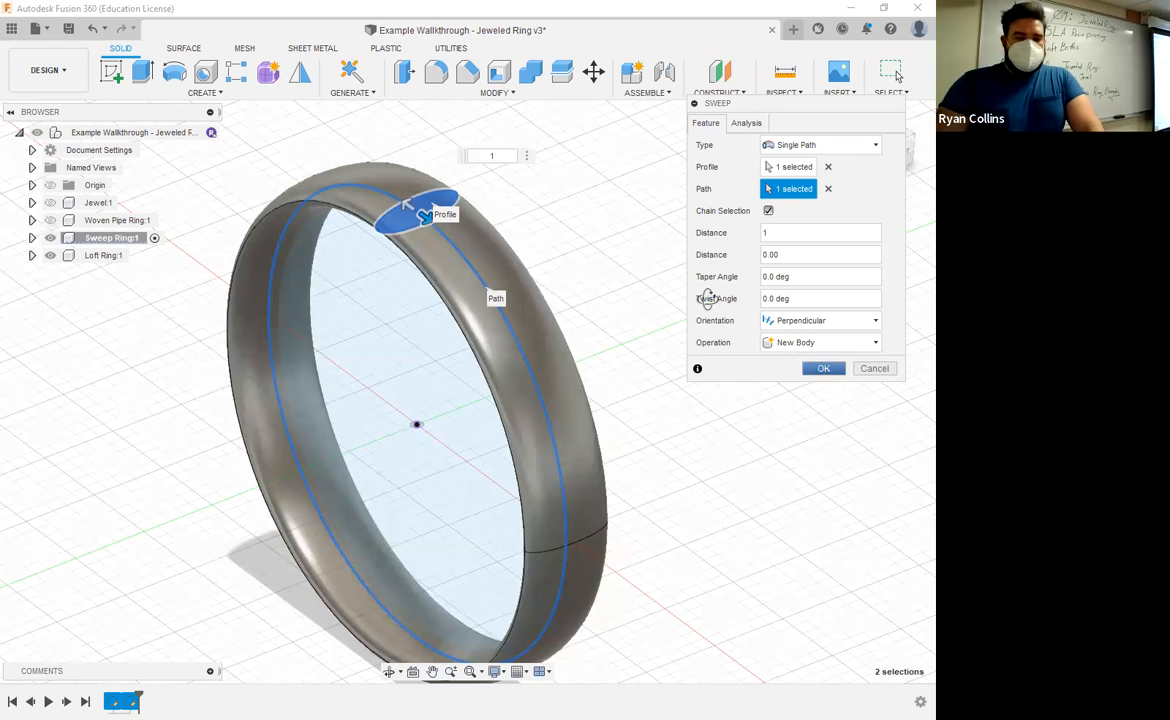
{"action": "key", "text": "Return"}
- Reopen the ellipse profile sketch for editing, facing its plane straight on
{"action": "middle_click_drag", "start_coordinate": [416, 257], "coordinate": [172, 570], "text": "shift"}
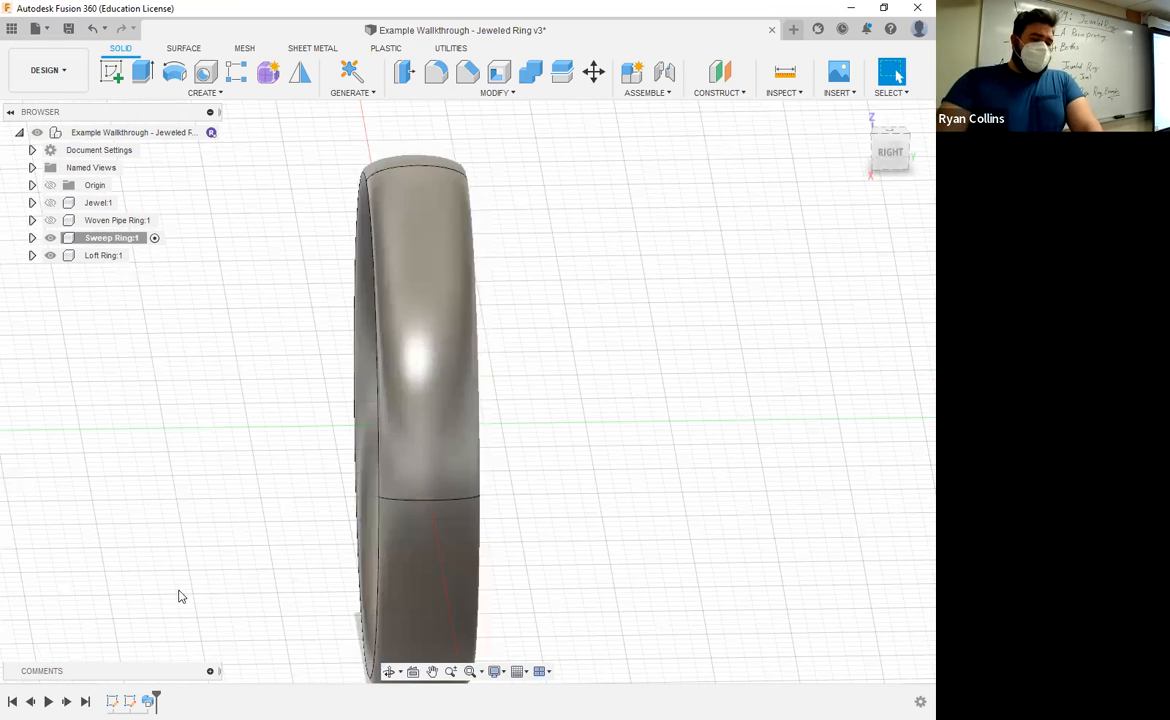
{"action": "right_click", "coordinate": [129, 701]}
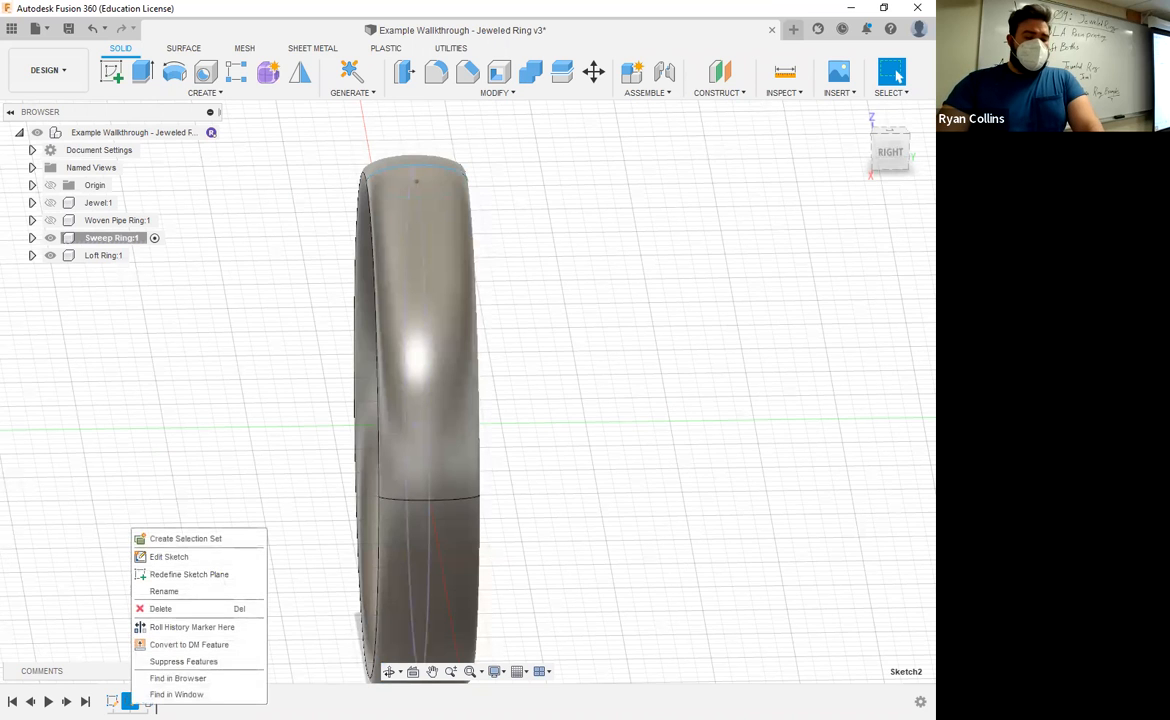
{"action": "left_click", "coordinate": [890, 155]}
{"action": "scroll", "coordinate": [491, 161], "scroll_direction": "up", "scroll_amount": 3}
{"action": "scroll", "coordinate": [424, 160], "scroll_direction": "up", "scroll_amount": 4}
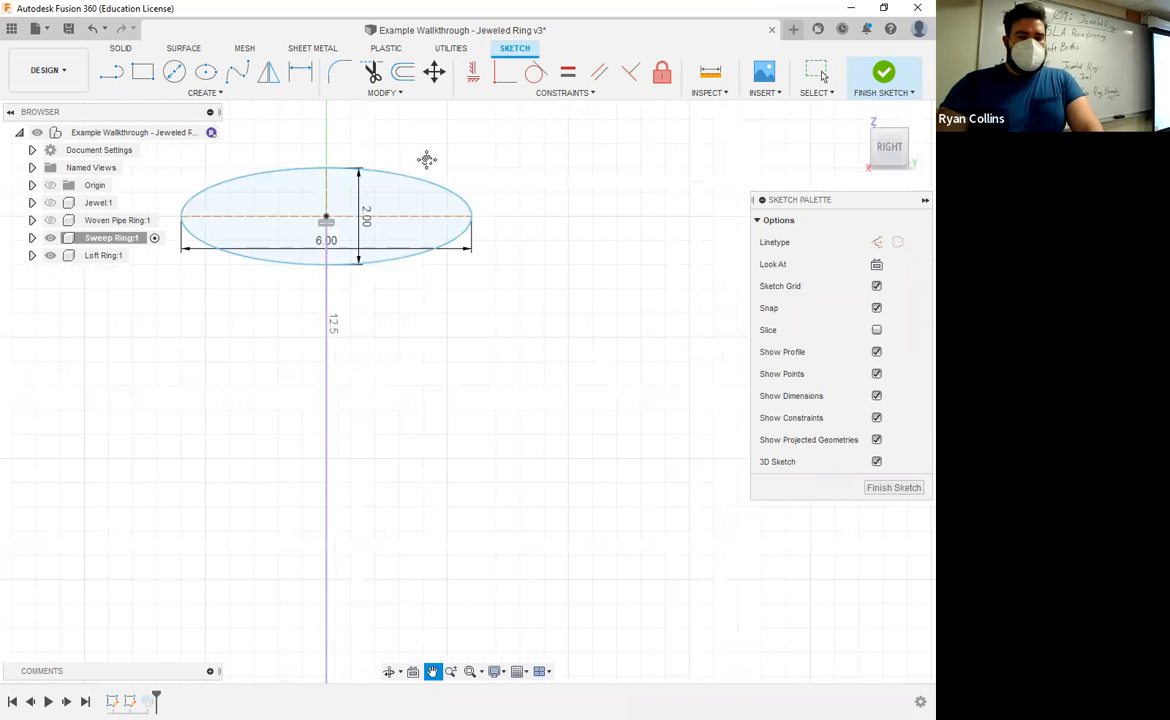
- Draw 0.5 mm and 0.6 mm diameter circles centred on the right half of the ellipse's upper edge
{"action": "left_click", "coordinate": [176, 72]}
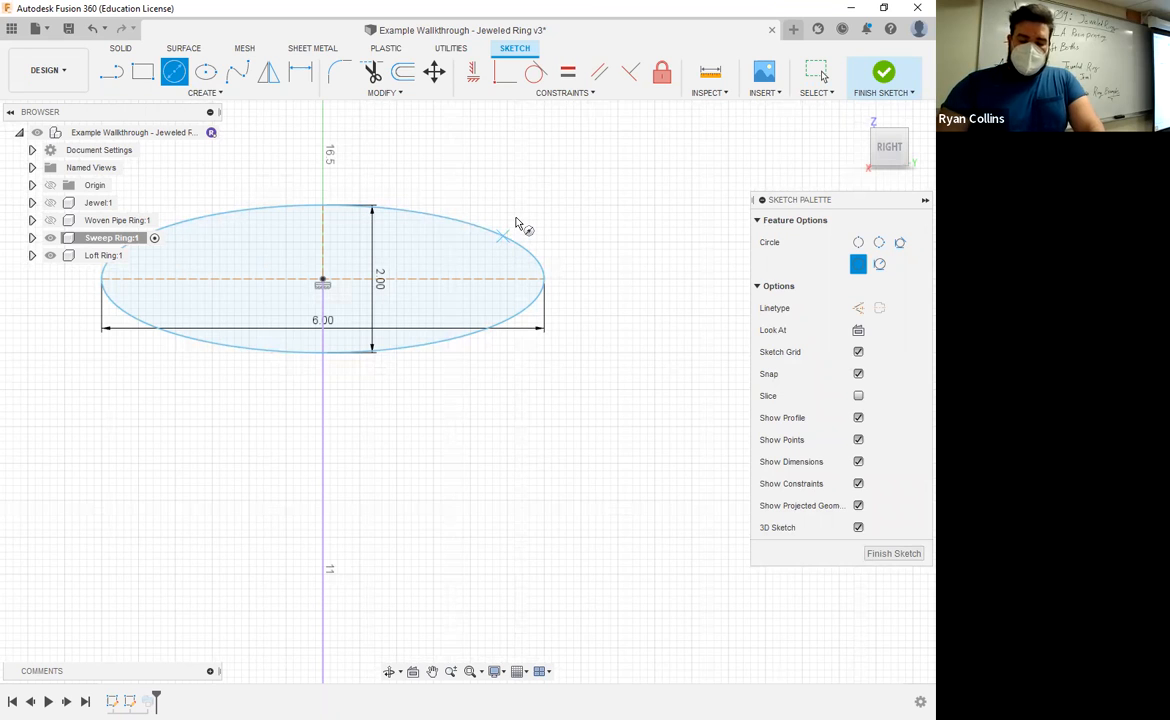
{"action": "left_click", "coordinate": [515, 221]}
{"action": "type", "text": "5"}
{"action": "key", "text": "Return"}
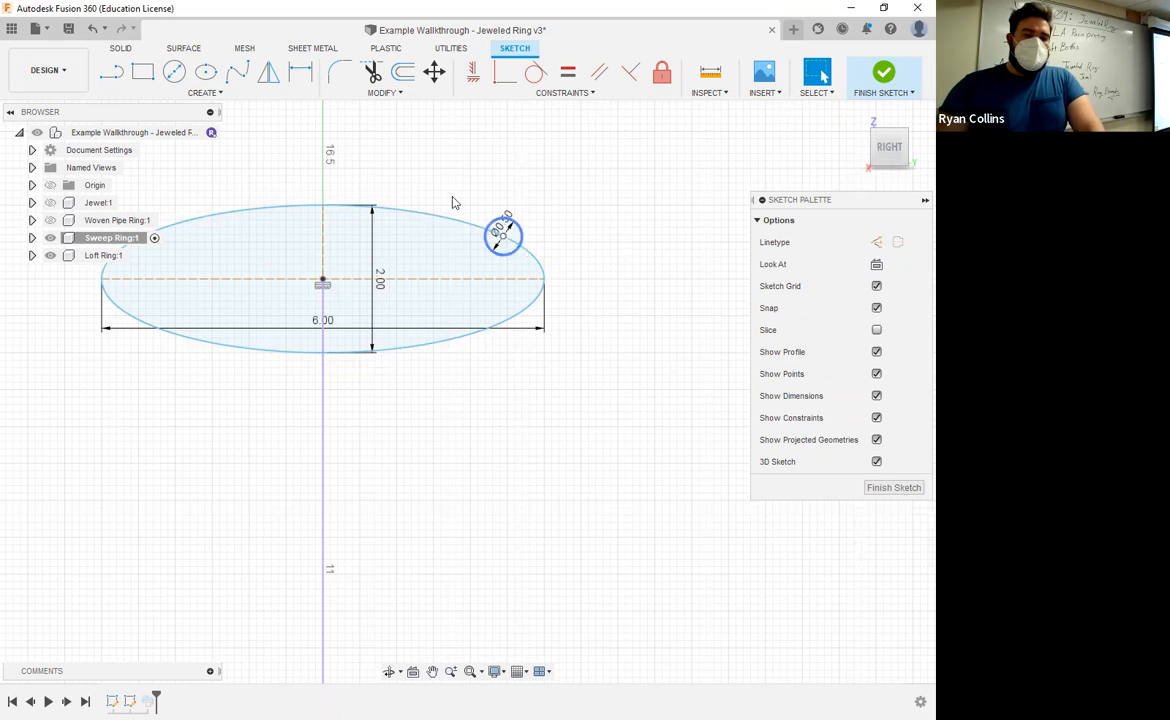
{"action": "right_click", "coordinate": [441, 190]}
{"action": "left_click", "coordinate": [443, 142]}
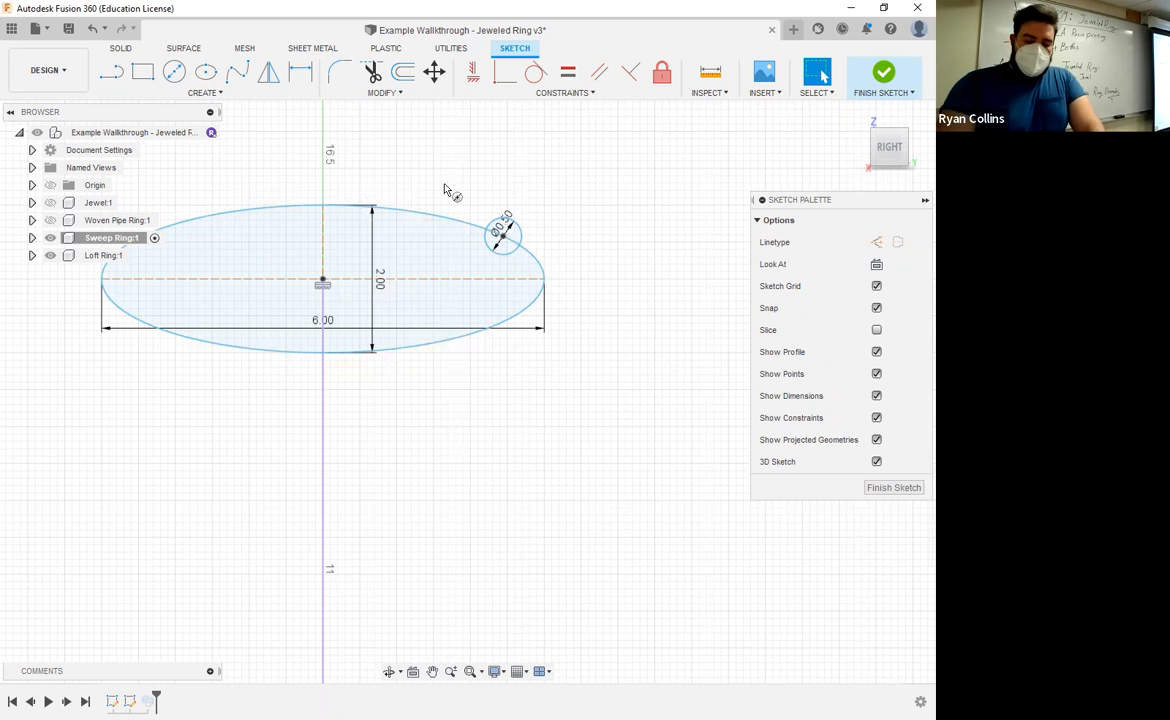
{"action": "left_click", "coordinate": [426, 214]}
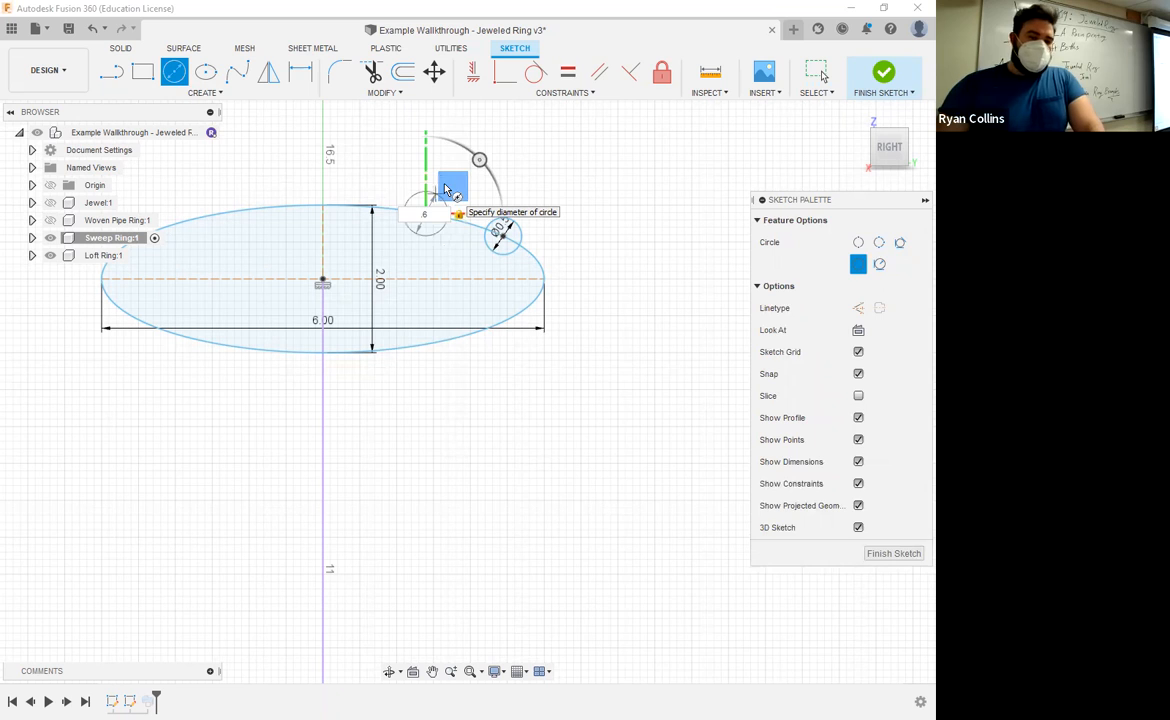
{"action": "key", "text": "Return"}
- Draw a 0.8 mm diameter circle centred on the topmost point of the ellipse
{"action": "right_click", "coordinate": [388, 171]}
{"action": "left_click", "coordinate": [391, 133]}
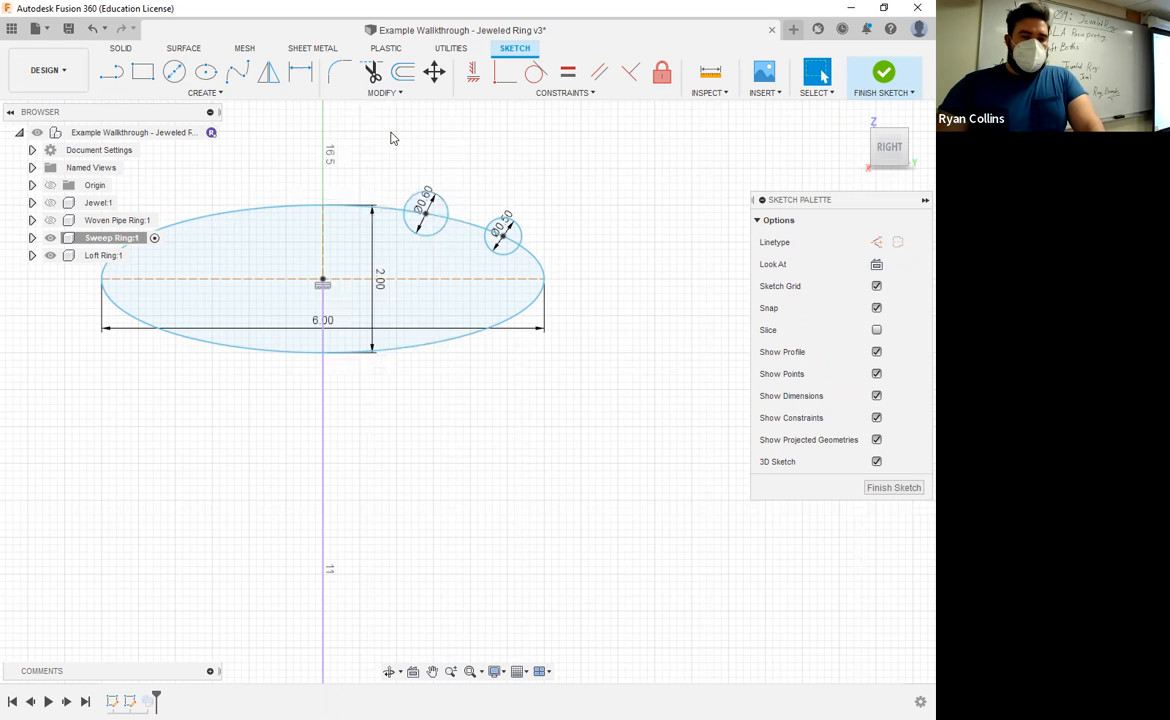
{"action": "left_click", "coordinate": [333, 199]}
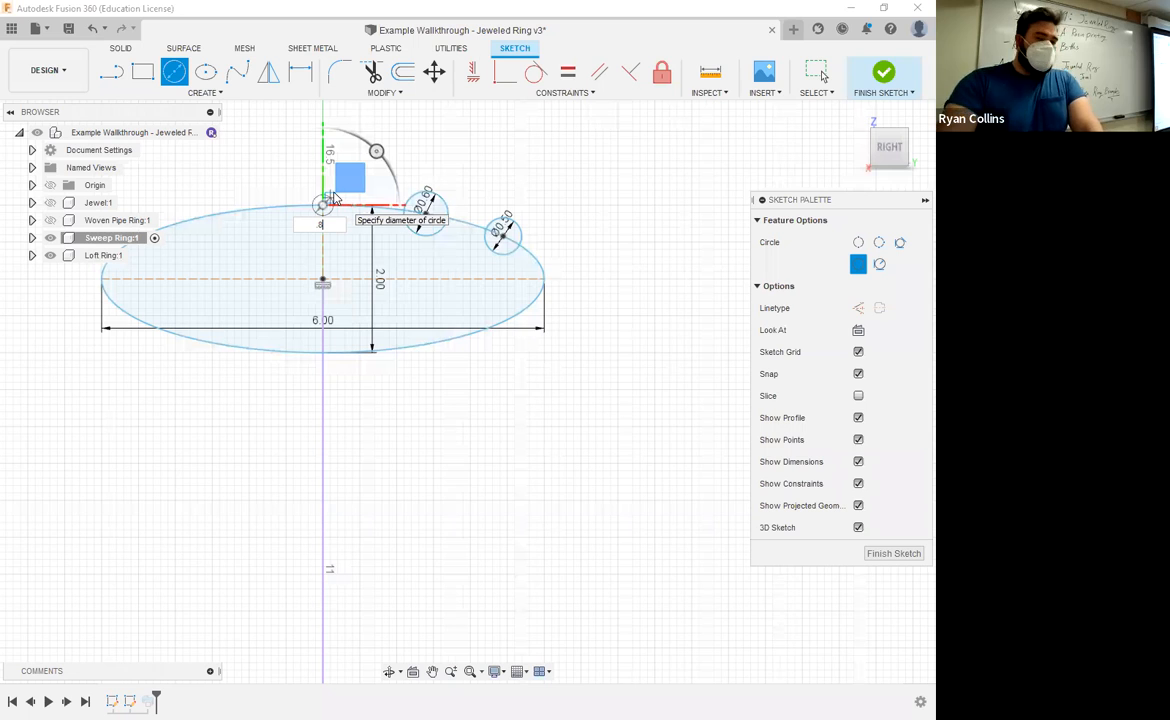
{"action": "type", "text": ".8"}
{"action": "key", "text": "Return"}
{"action": "key", "text": "Escape"}
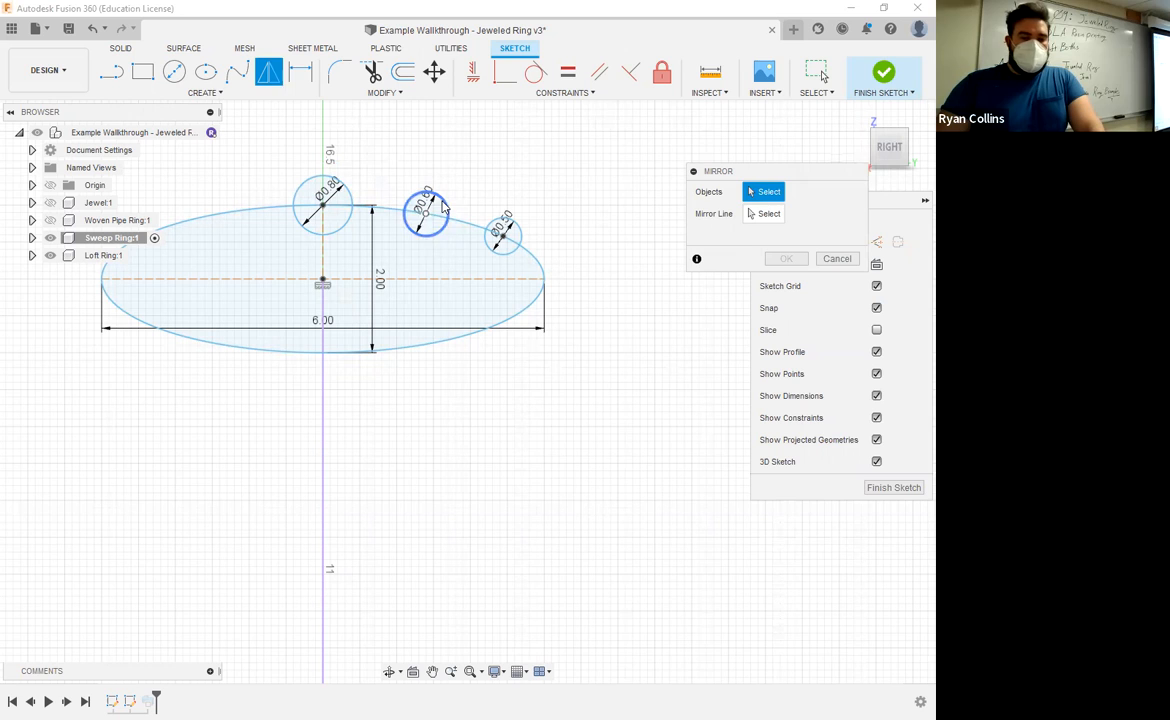
- Draw a vertical construction line through the ellipse's centre, extending past its upper and lower edges
{"action": "left_click", "coordinate": [517, 234]}
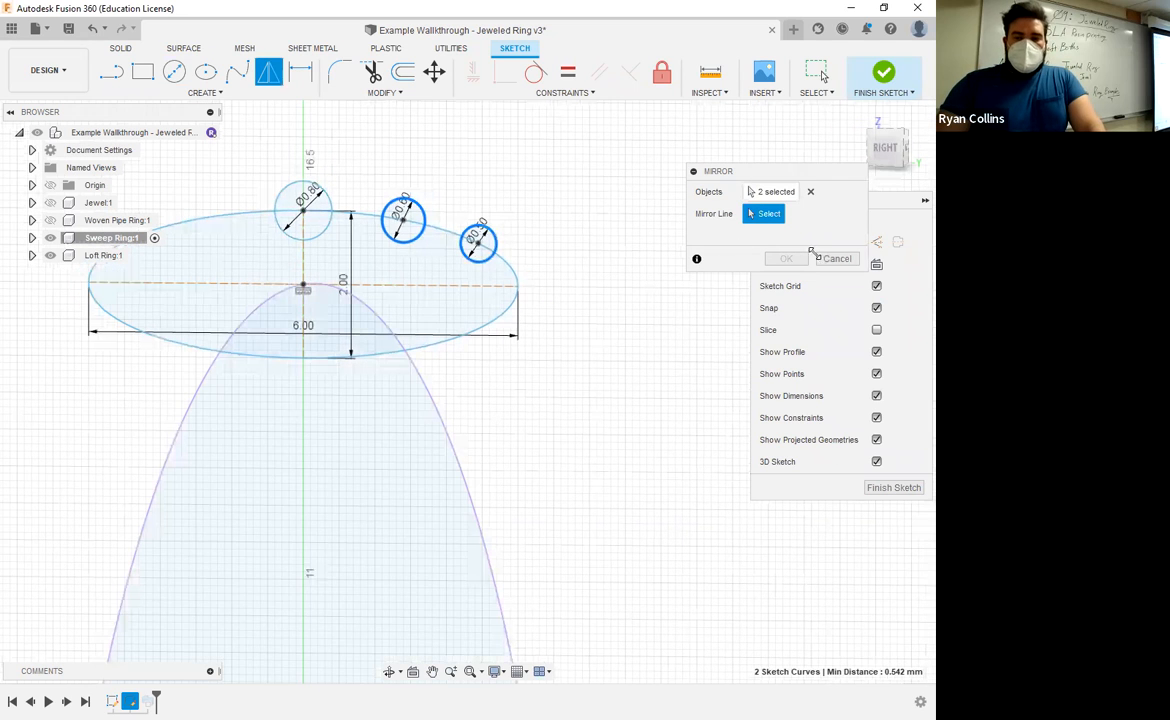
{"action": "key", "text": "Escape"}
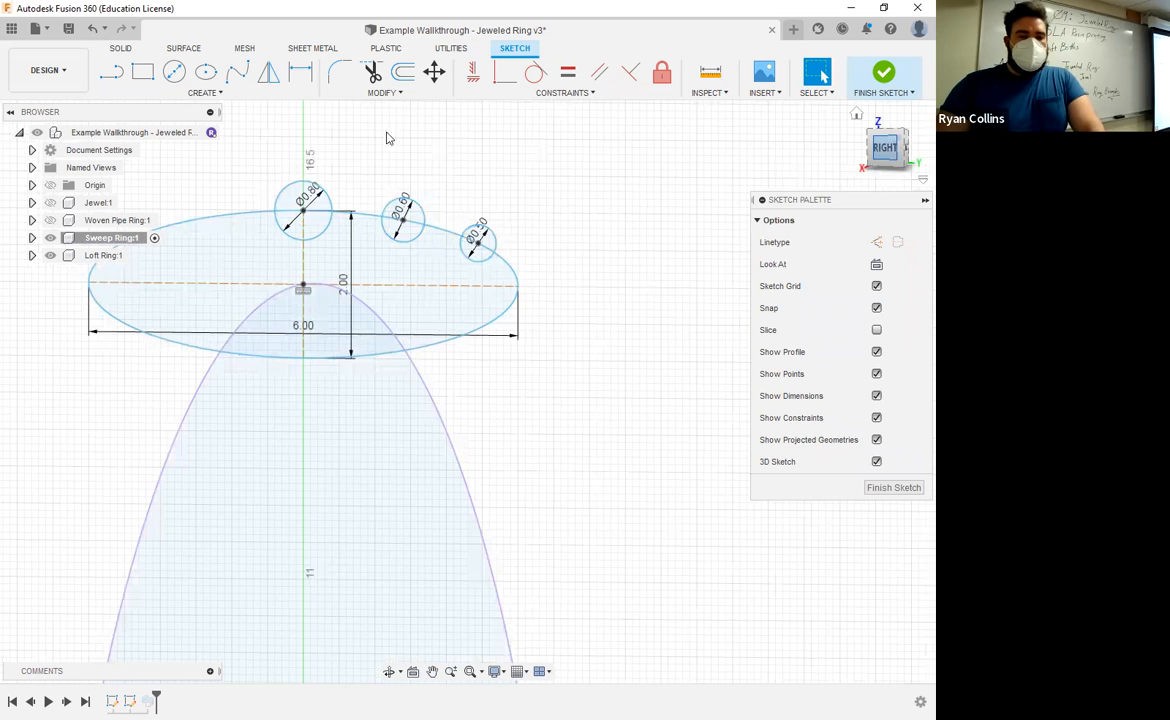
{"action": "key", "text": "l"}
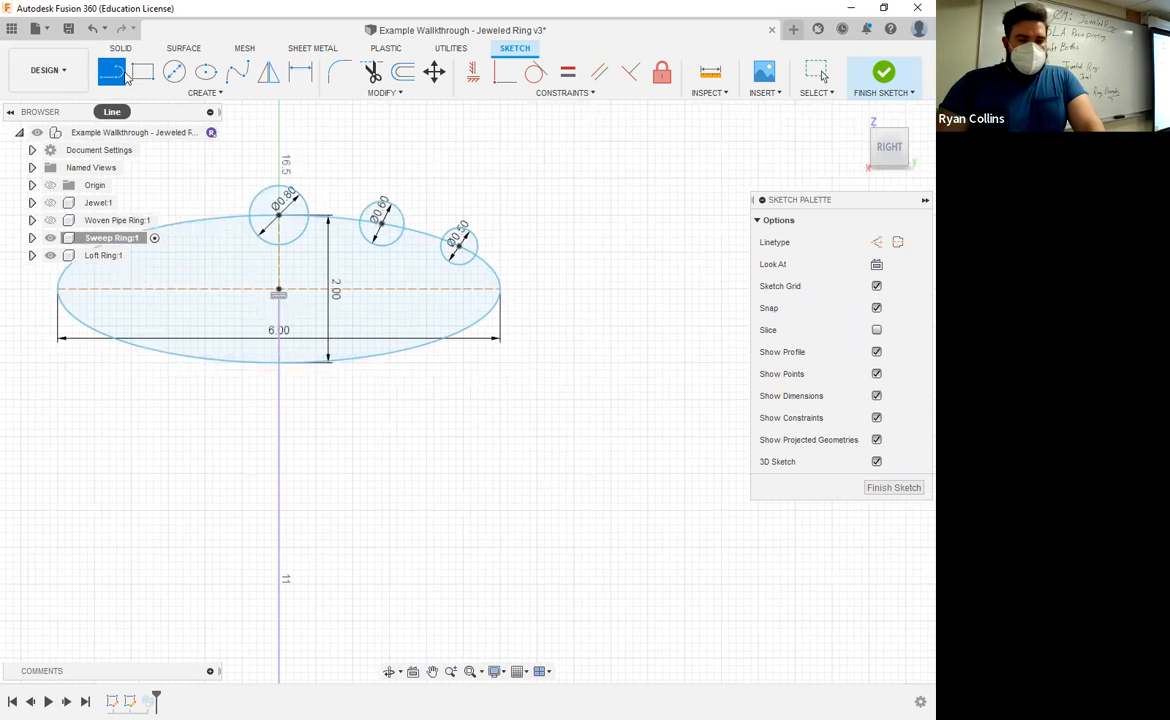
{"action": "left_click", "coordinate": [280, 412]}
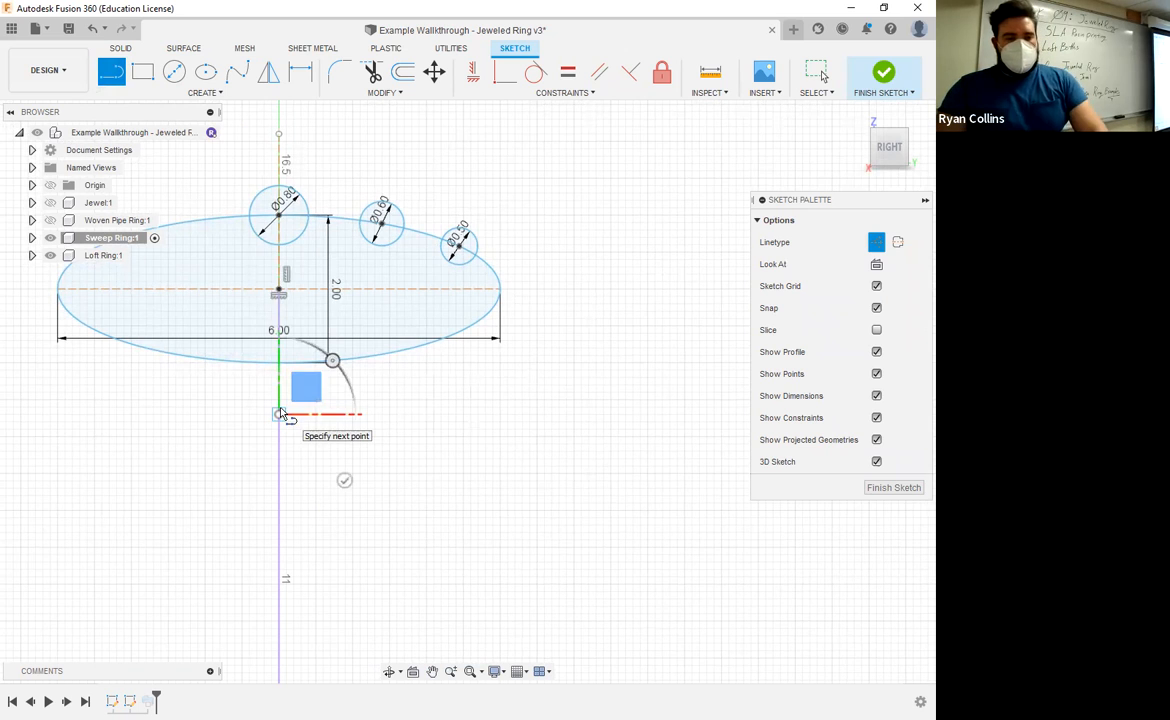
{"action": "key", "text": "Escape"}
- Mirror the 0.5 mm and 0.6 mm circles across the vertical construction line and finish the profile sketch
{"action": "left_click", "coordinate": [262, 72]}
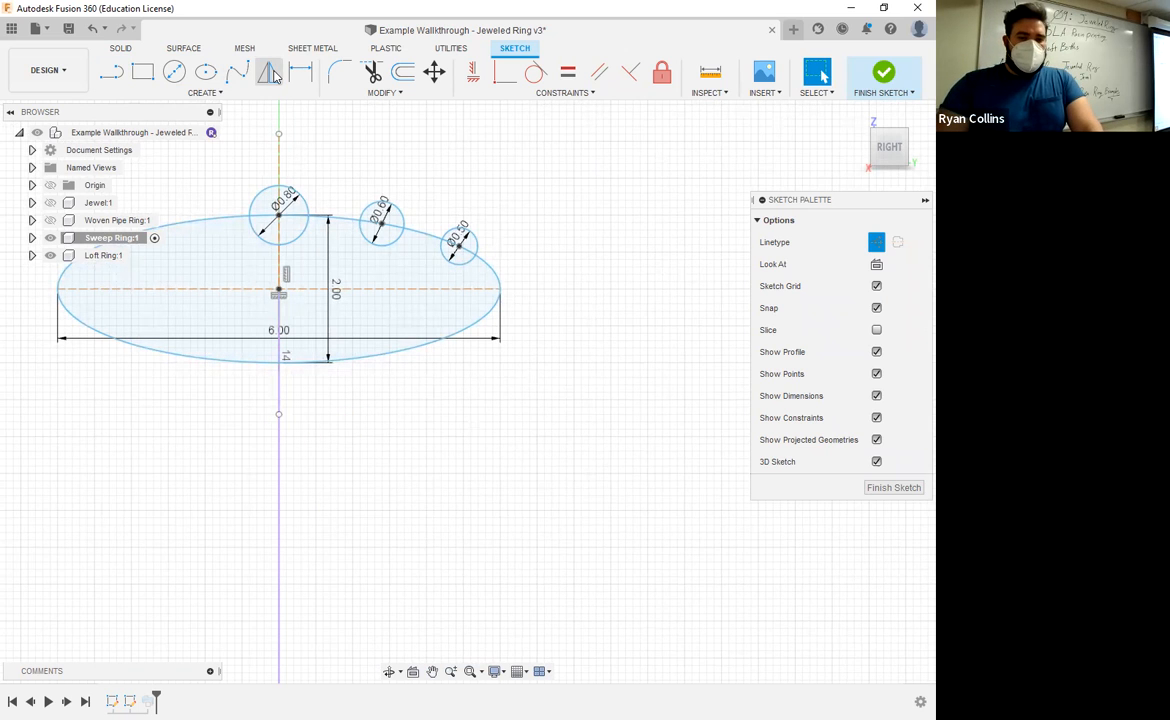
{"action": "left_click", "coordinate": [459, 244]}
{"action": "left_click", "coordinate": [381, 220]}
{"action": "left_click", "coordinate": [764, 213]}
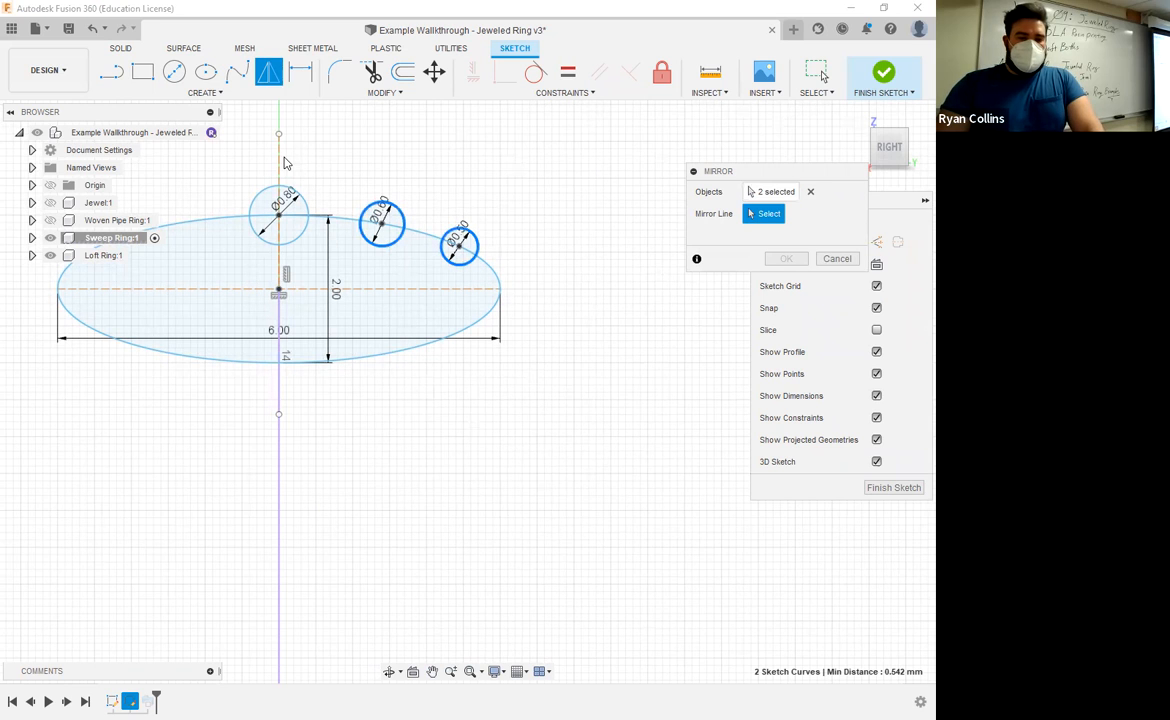
{"action": "left_click", "coordinate": [279, 165]}
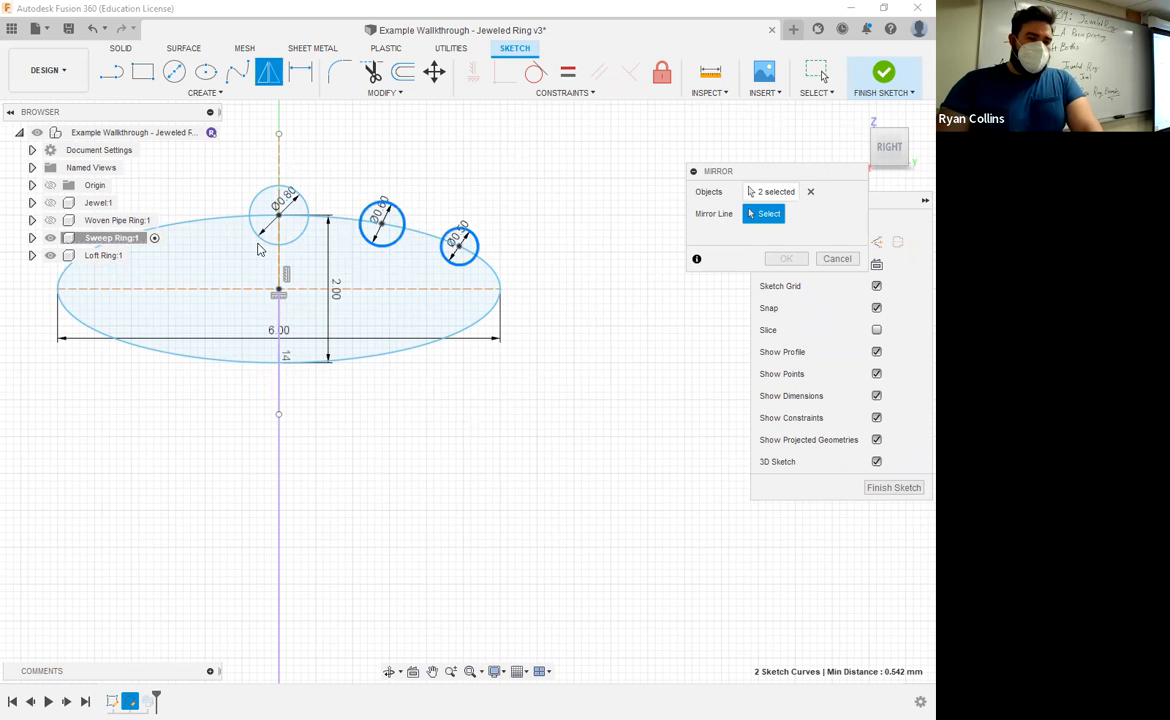
{"action": "middle_click_drag", "start_coordinate": [240, 229], "coordinate": [395, 229]}
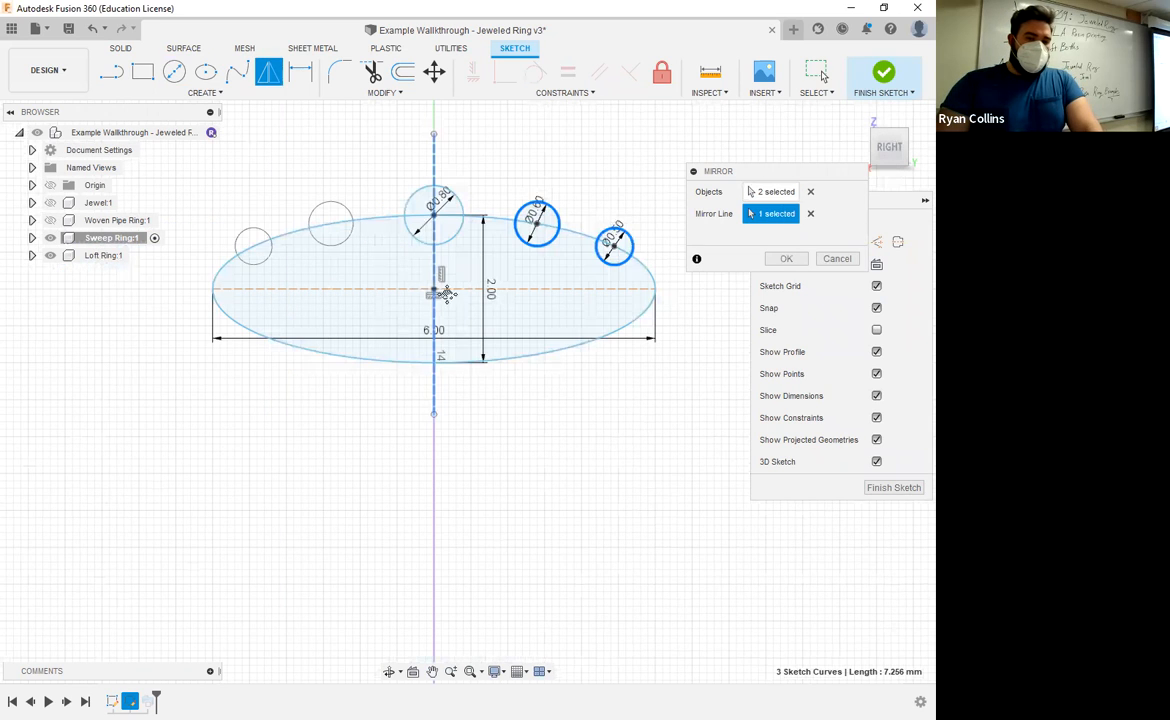
{"action": "left_click", "coordinate": [786, 260]}
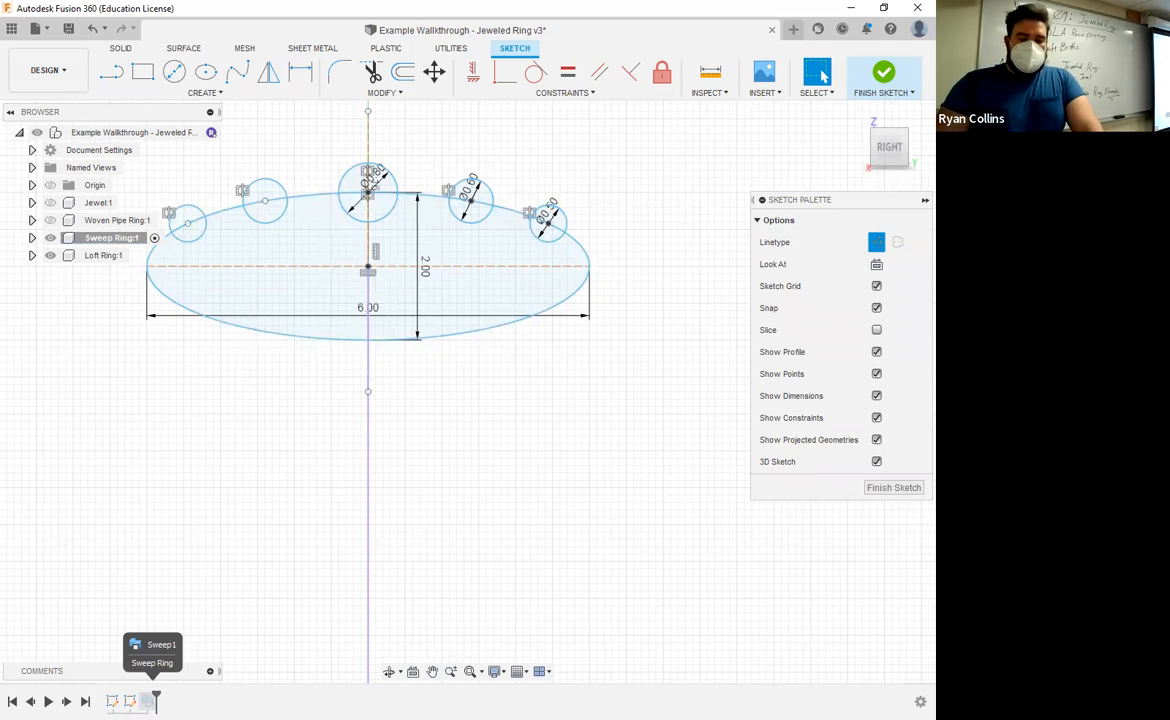
{"action": "left_click", "coordinate": [876, 88]}
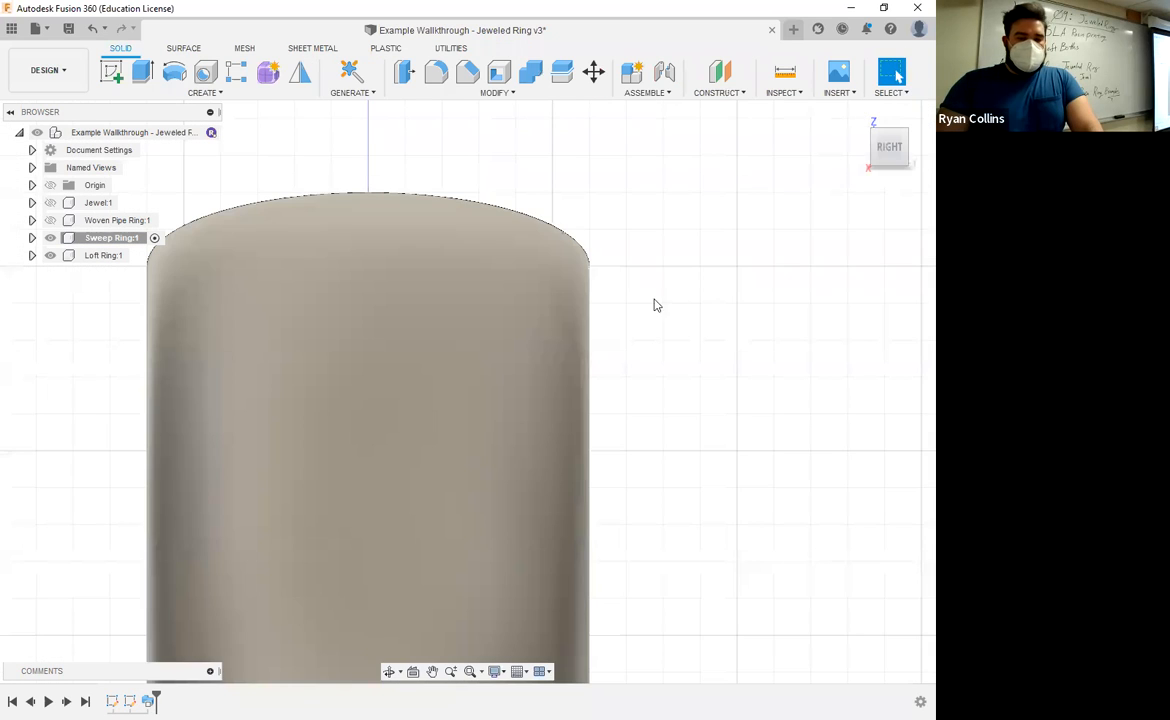
- Edit the sweep feature so its profile is only the ellipse region outside the five small circles, cutting grooves around the ring
{"action": "right_click", "coordinate": [148, 701]}
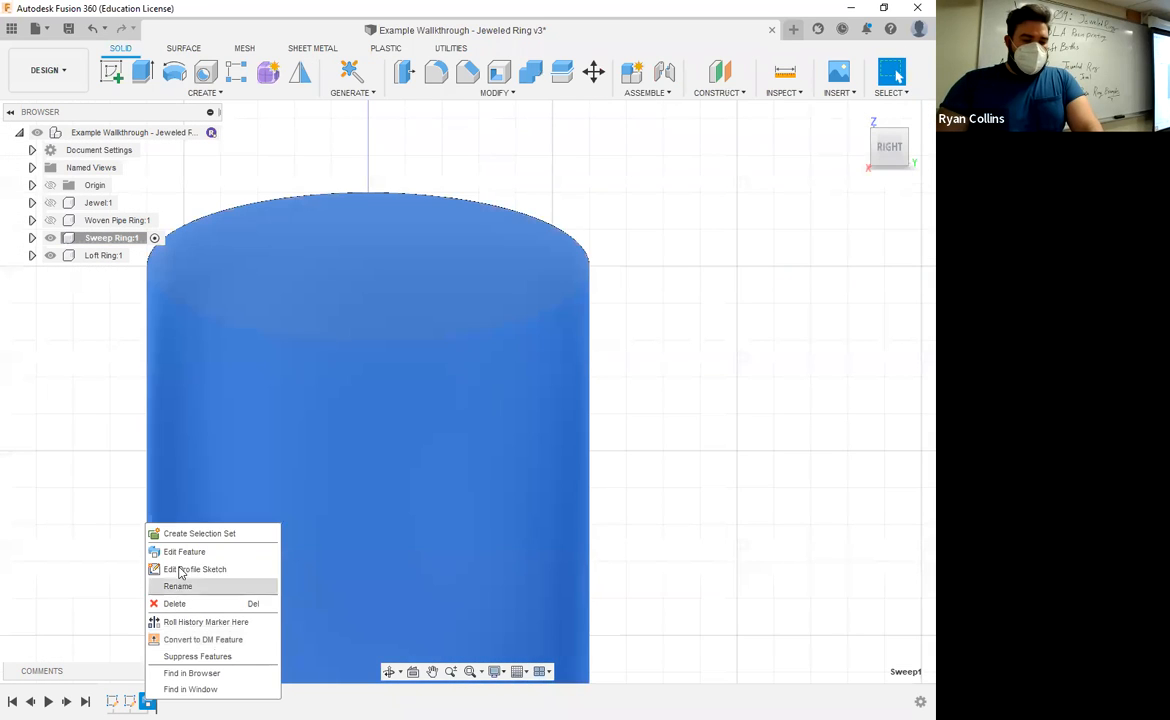
{"action": "left_click", "coordinate": [184, 553]}
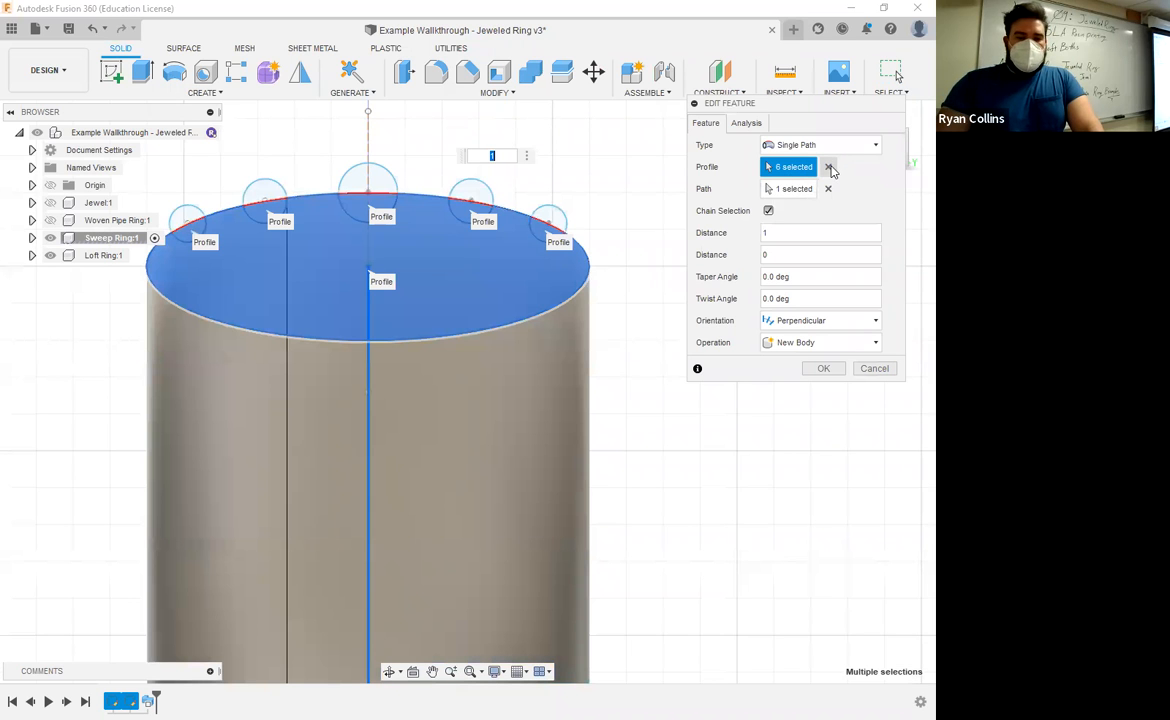
{"action": "left_click", "coordinate": [444, 276]}
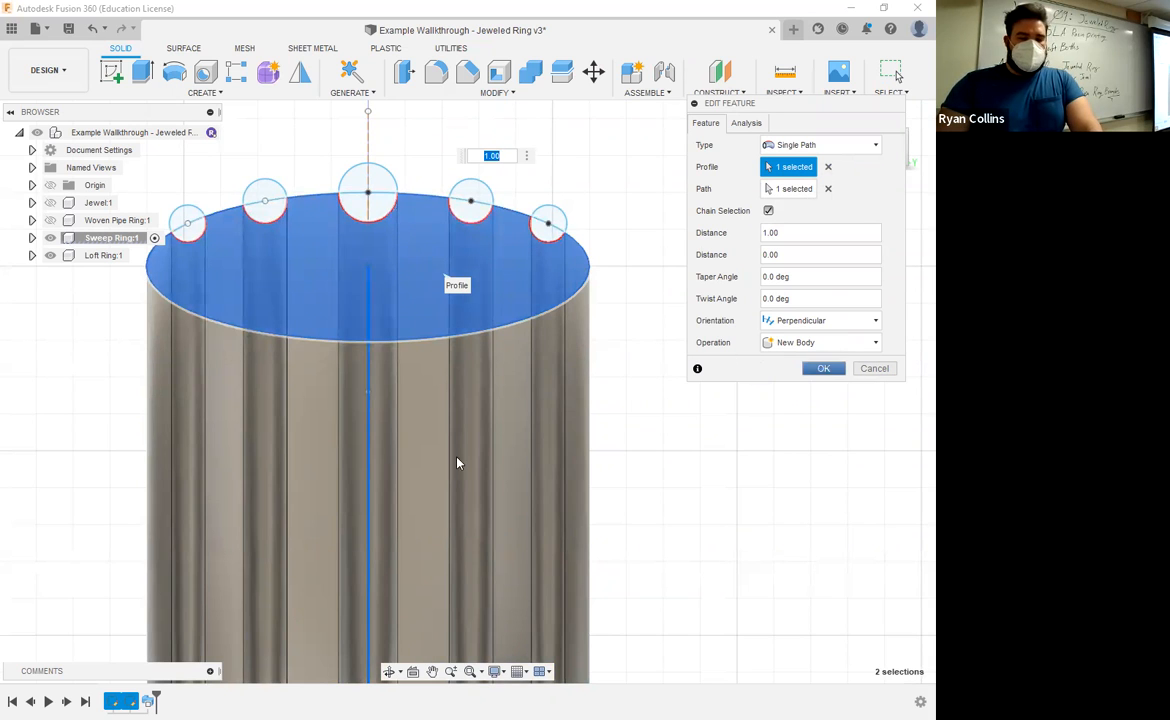
{"action": "key", "text": "Return"}
{"action": "middle_click_drag", "start_coordinate": [358, 431], "coordinate": [320, 400], "text": "shift"}
{"action": "middle_click_drag", "start_coordinate": [392, 438], "coordinate": [343, 451], "text": "shift"}
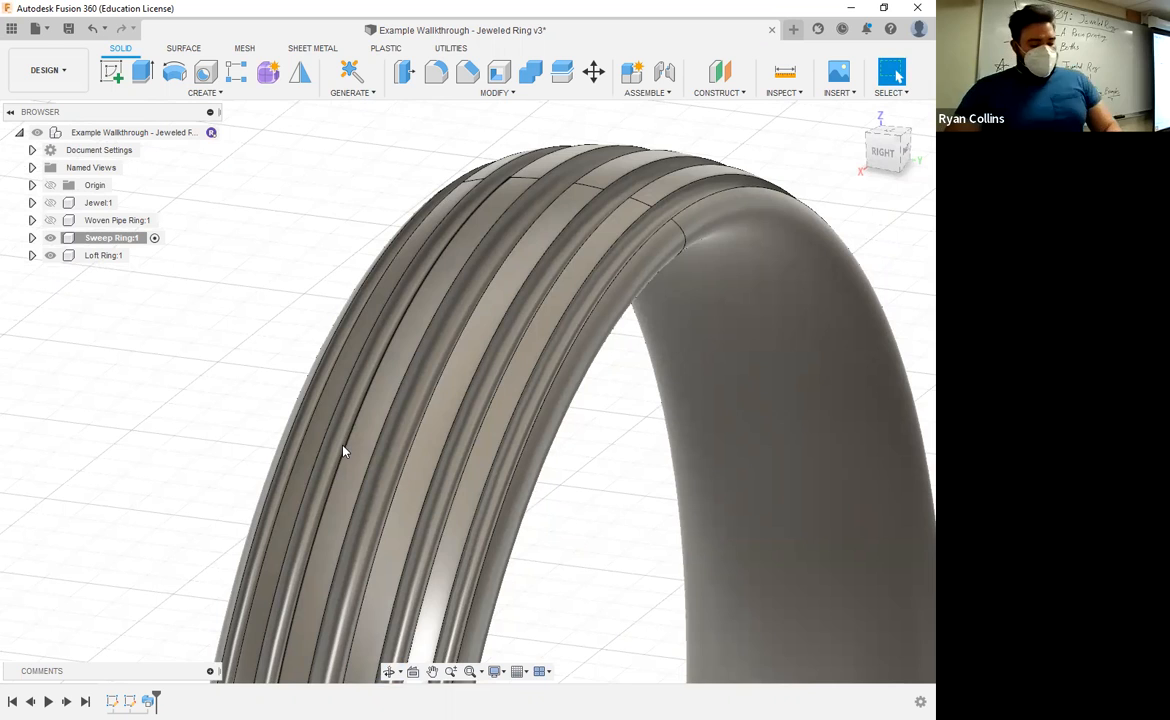
{"action": "scroll", "coordinate": [341, 452], "scroll_direction": "down", "scroll_amount": 5}
{"action": "middle_click_drag", "start_coordinate": [538, 397], "coordinate": [698, 430], "text": "shift"}
{"action": "middle_click_drag", "start_coordinate": [611, 408], "coordinate": [658, 334], "text": "shift"}
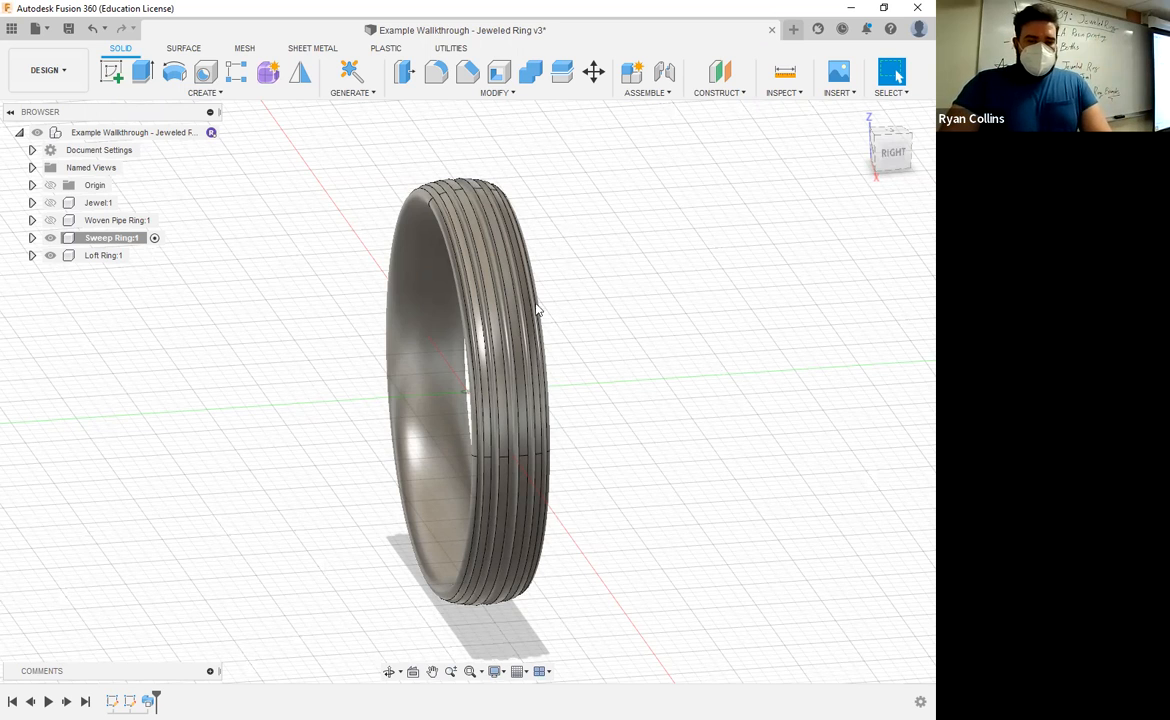
- Save the design with the version description "Sweep Ring"
{"action": "key", "text": "ctrl+s"}
{"action": "type", "text": "Sweep Ring"}
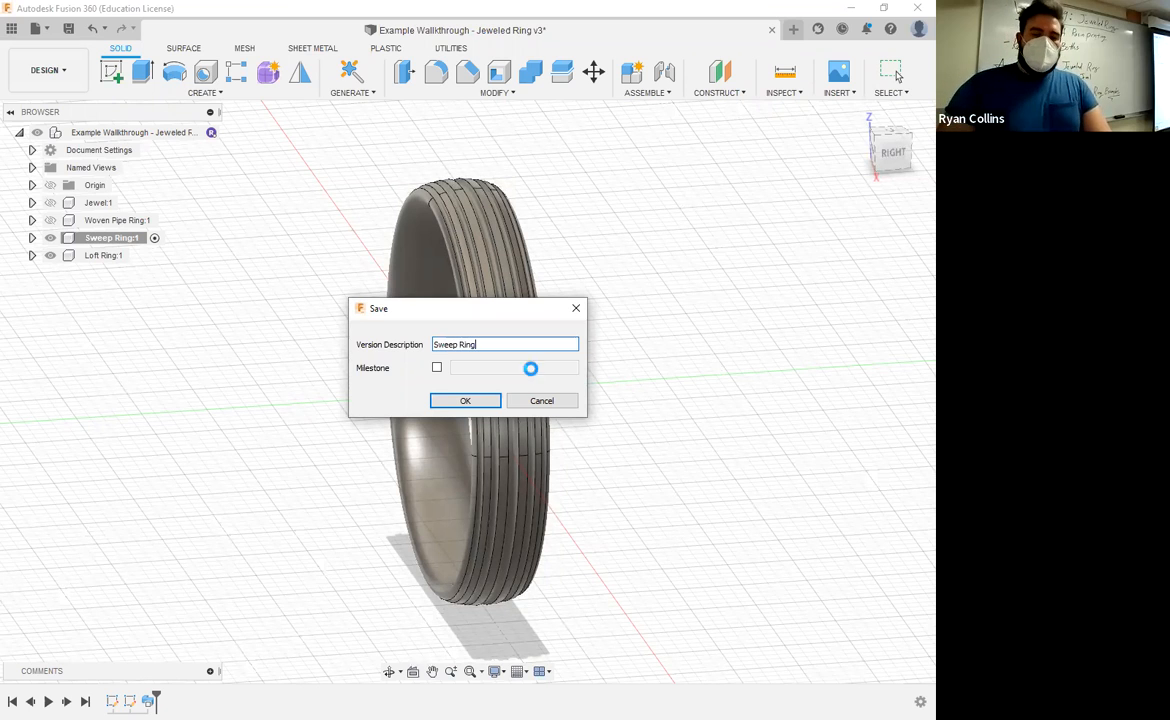
{"action": "key", "text": "Return"}
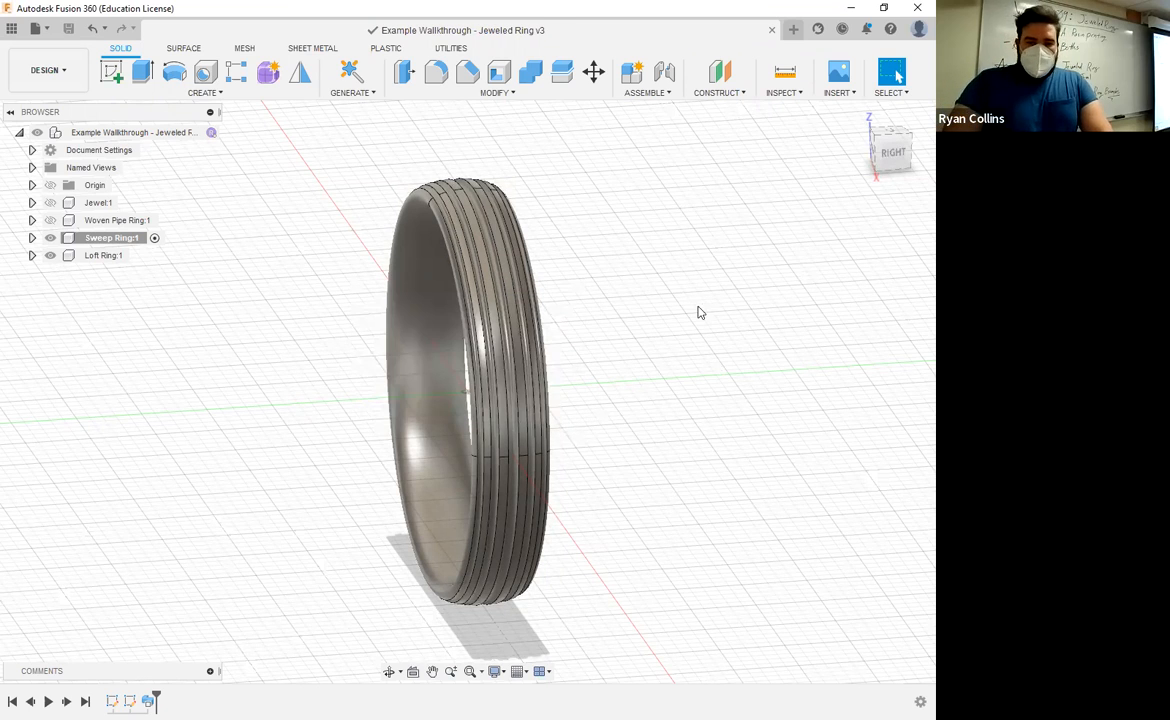
- Apply the Paint - Metallic (Black) appearance to the sweep ring's body
{"action": "key", "text": "a"}
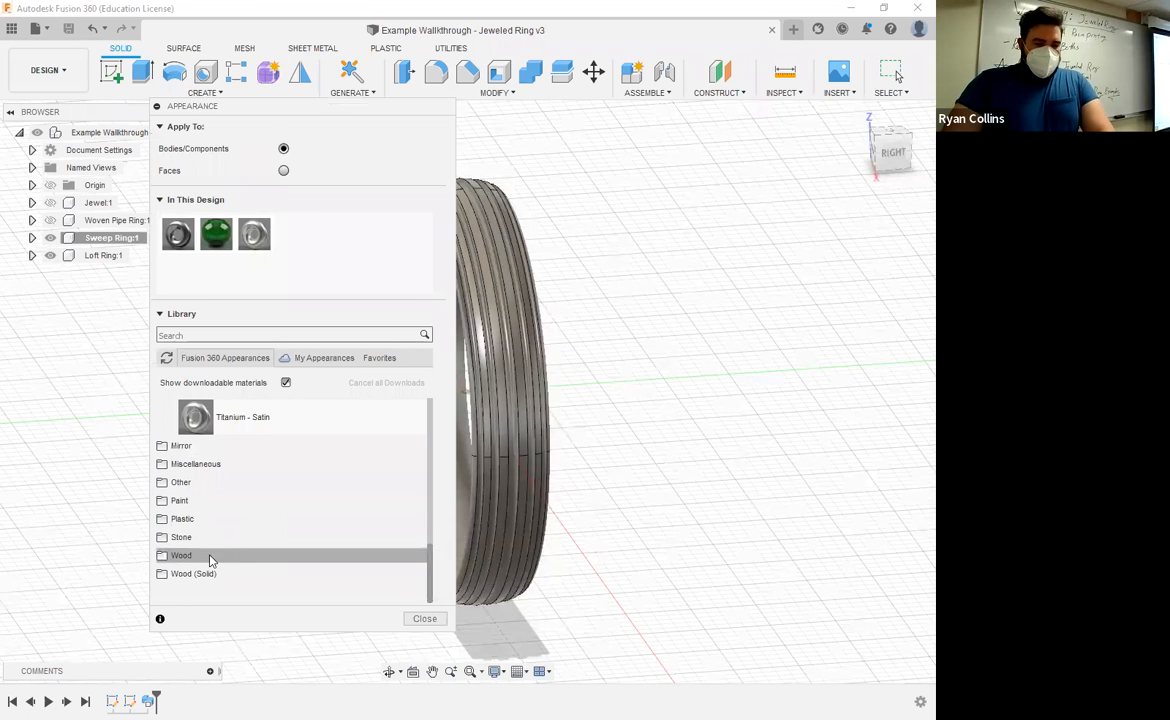
{"action": "left_click", "coordinate": [186, 506]}
{"action": "left_click", "coordinate": [185, 505]}
{"action": "left_click", "coordinate": [184, 520]}
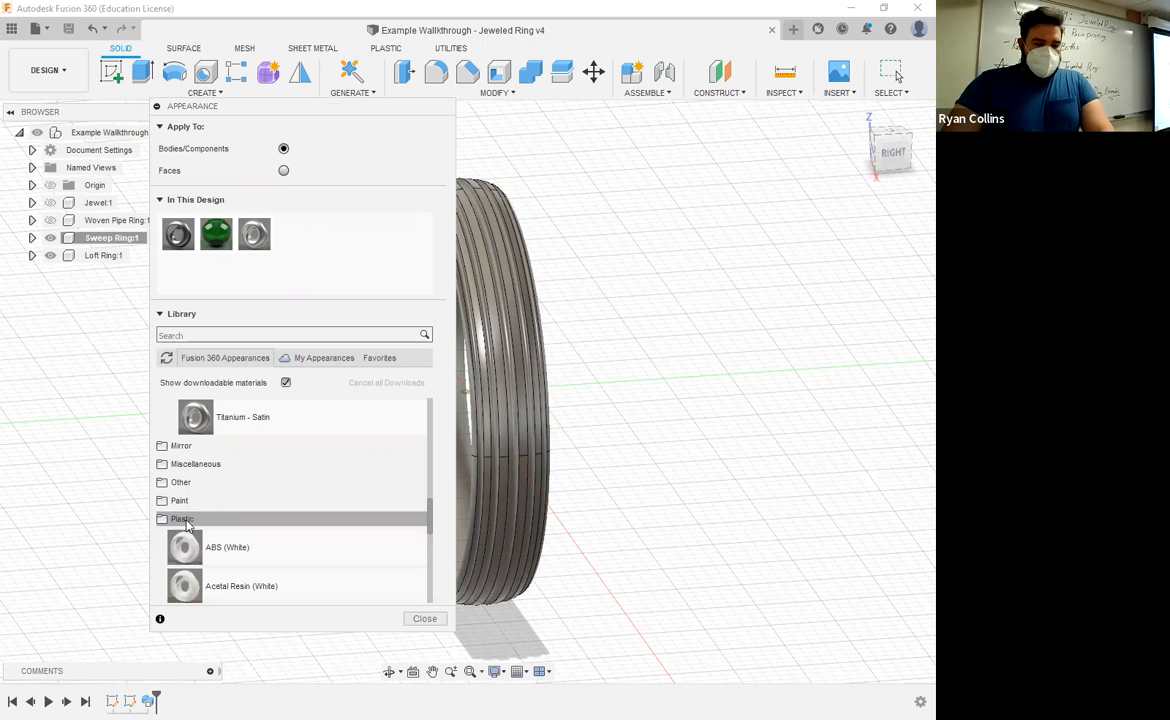
{"action": "left_click", "coordinate": [185, 520]}
{"action": "left_click", "coordinate": [216, 500]}
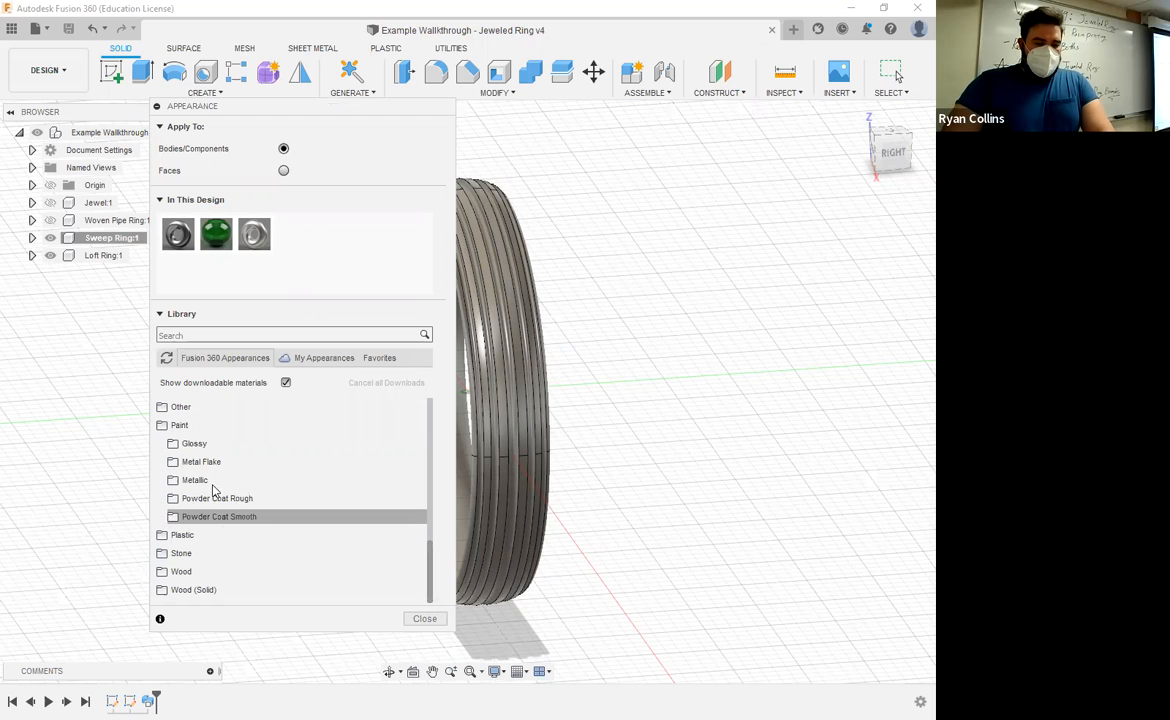
{"action": "left_click", "coordinate": [211, 482]}
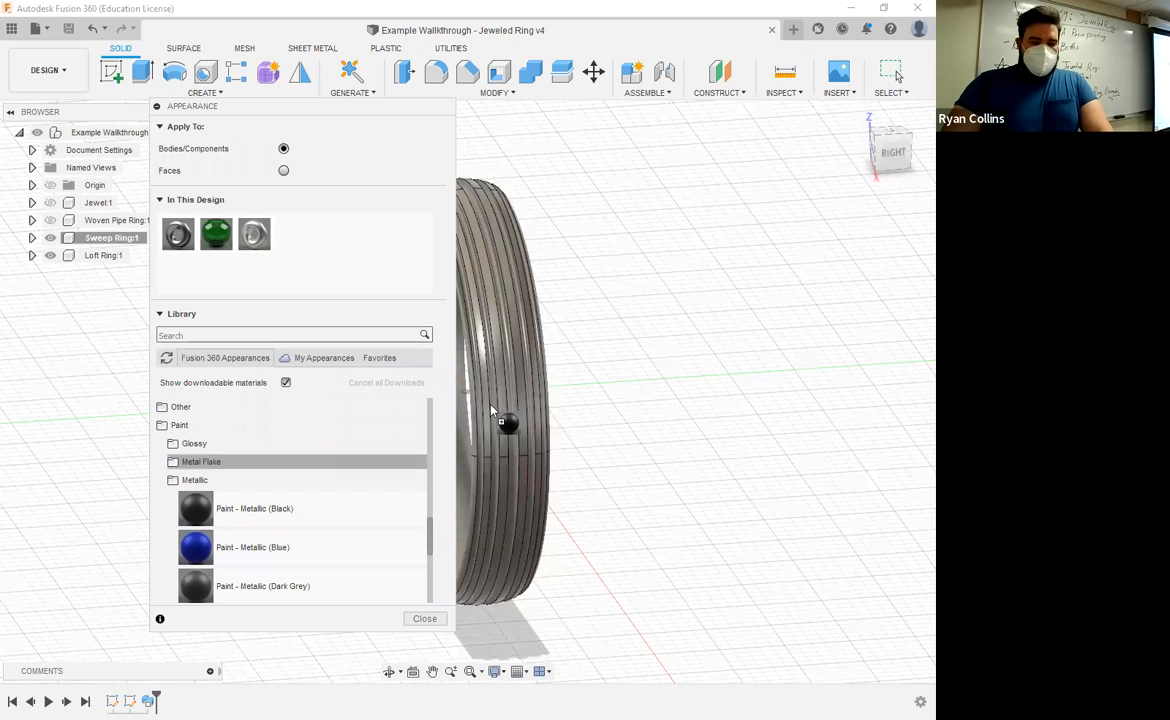
{"action": "left_click_drag", "start_coordinate": [581, 384], "coordinate": [525, 300]}
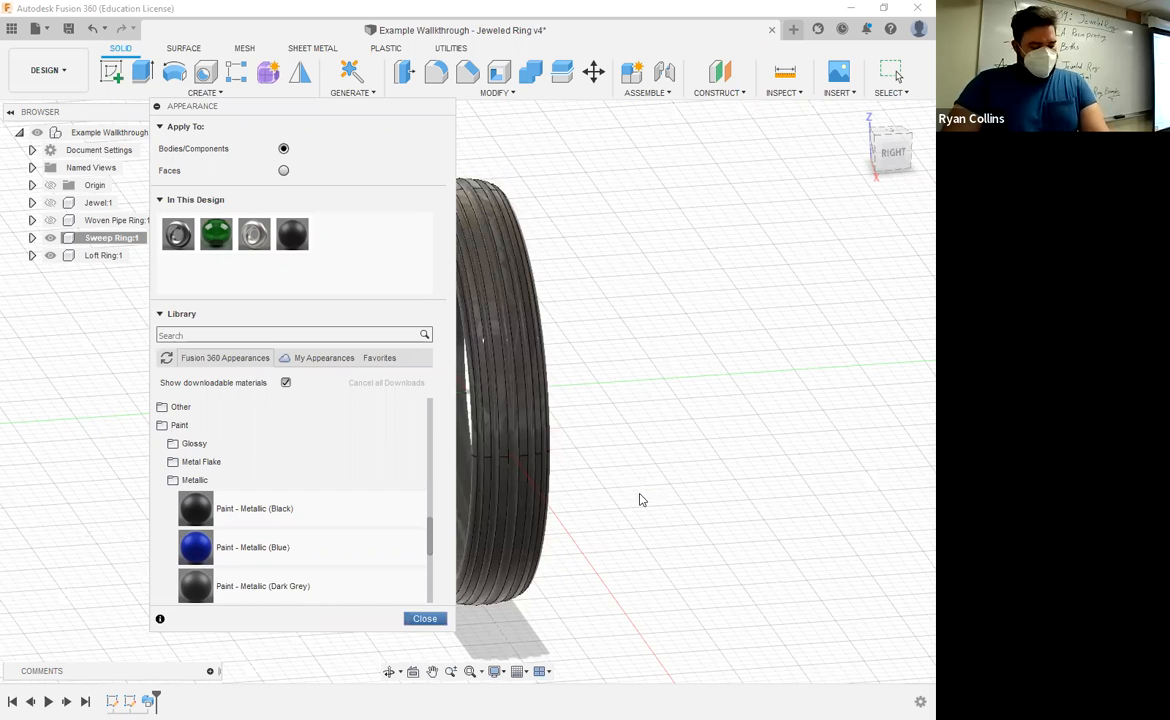
{"action": "key", "text": "Escape"}
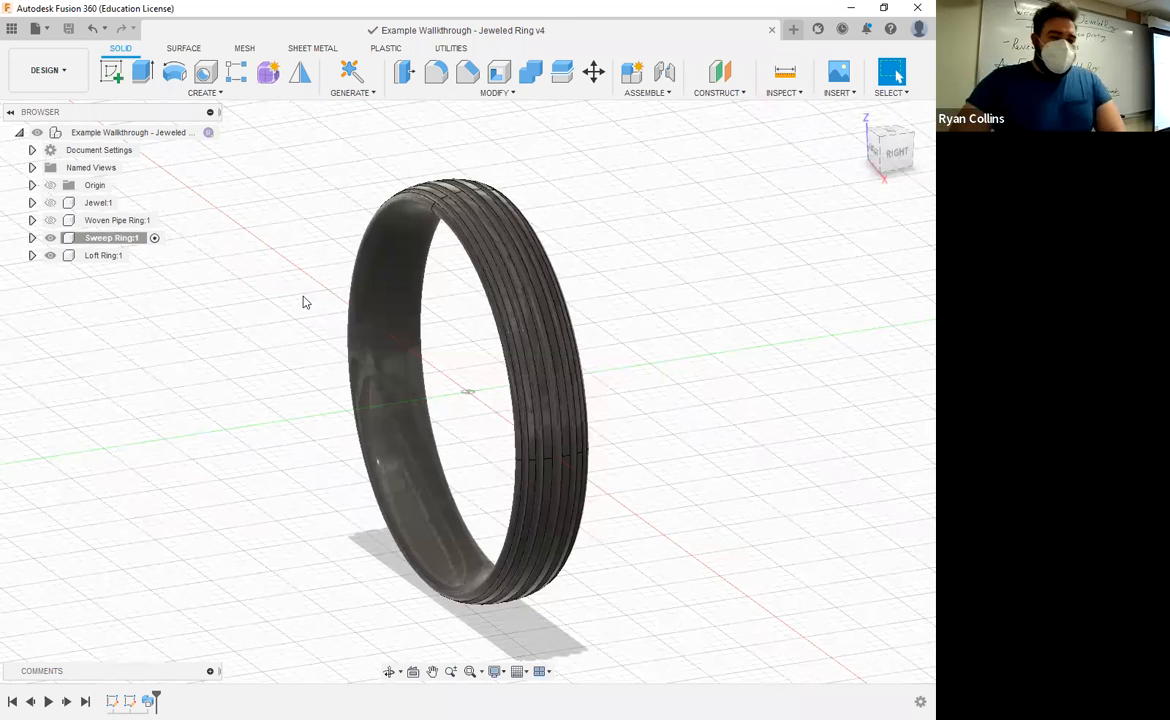
- With Loft Ring active and Sweep Ring hidden, sketch a 30 mm diameter circle centred on the origin on the front plane
{"action": "left_click", "coordinate": [115, 255]}
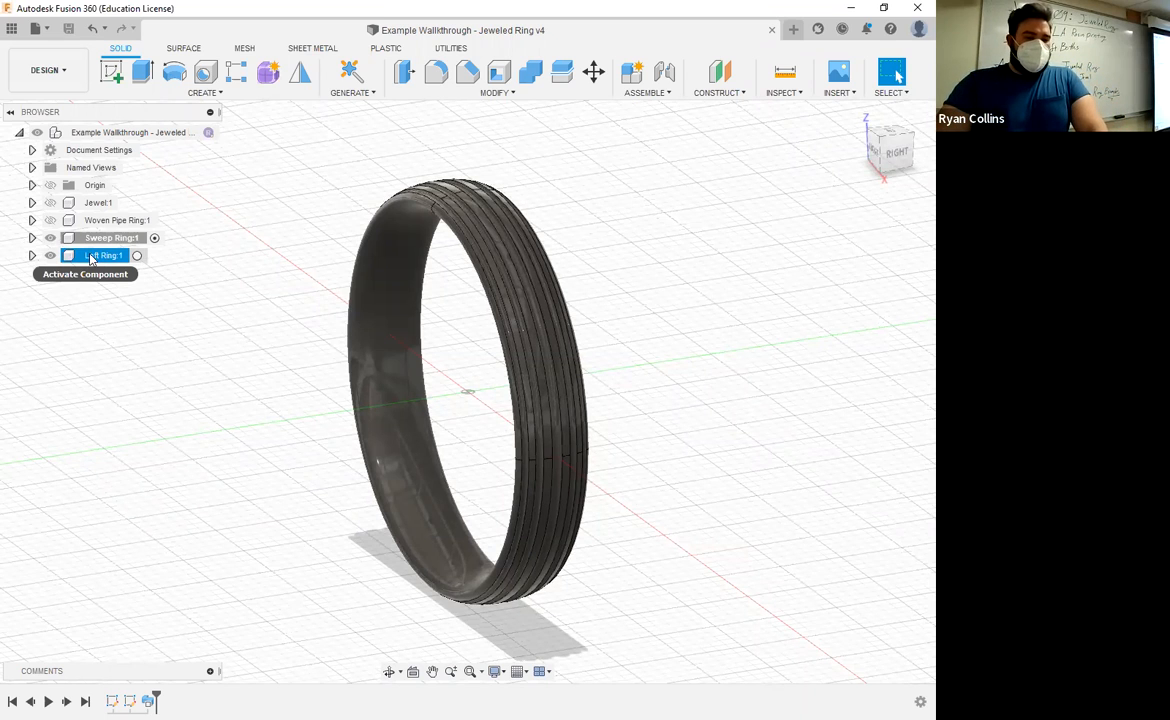
{"action": "left_click", "coordinate": [137, 257]}
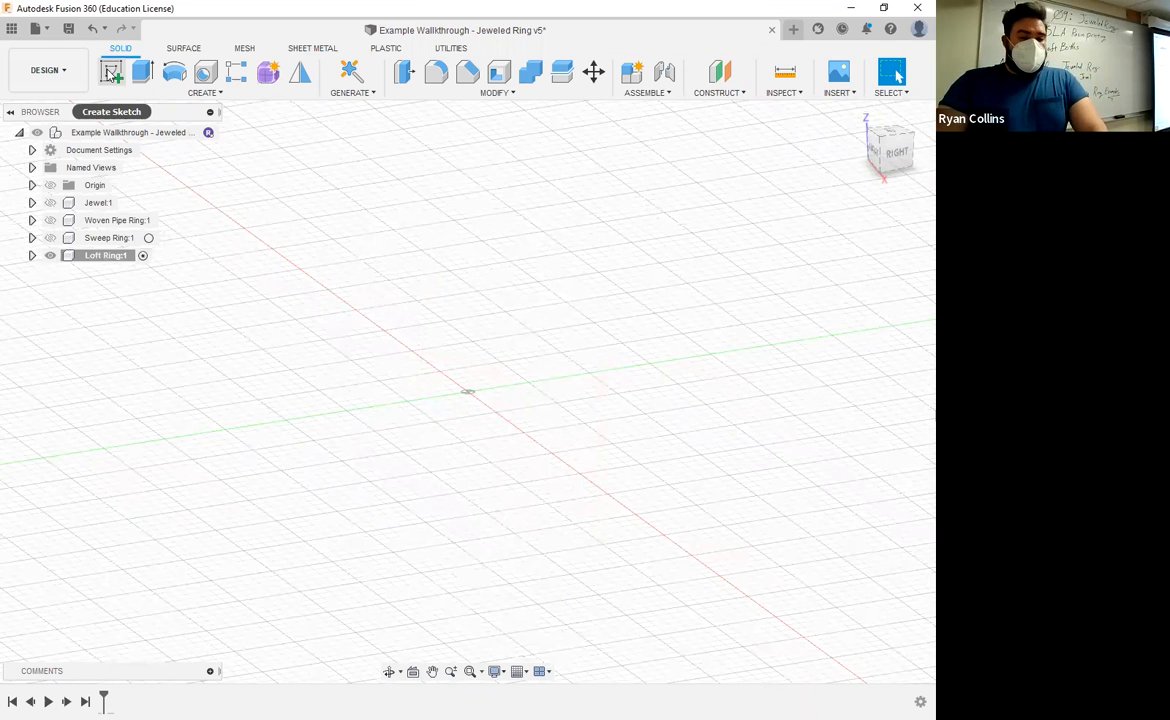
{"action": "left_click", "coordinate": [111, 72]}
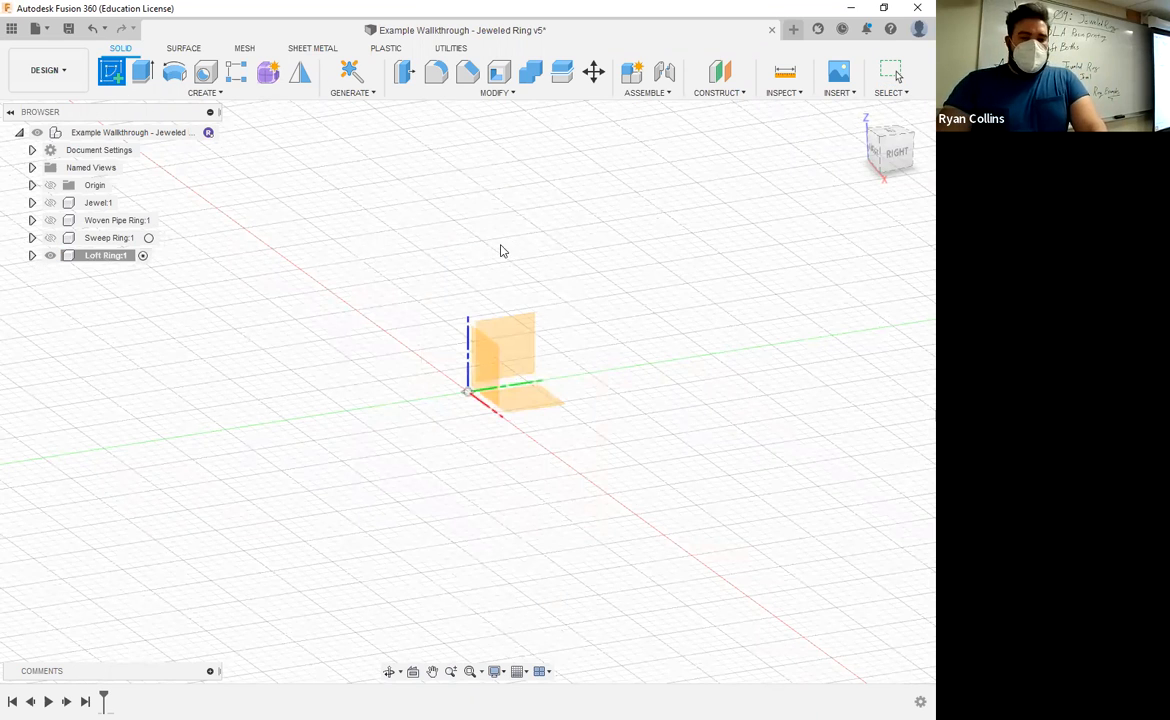
{"action": "middle_click_drag", "start_coordinate": [521, 373], "coordinate": [546, 369], "text": "shift"}
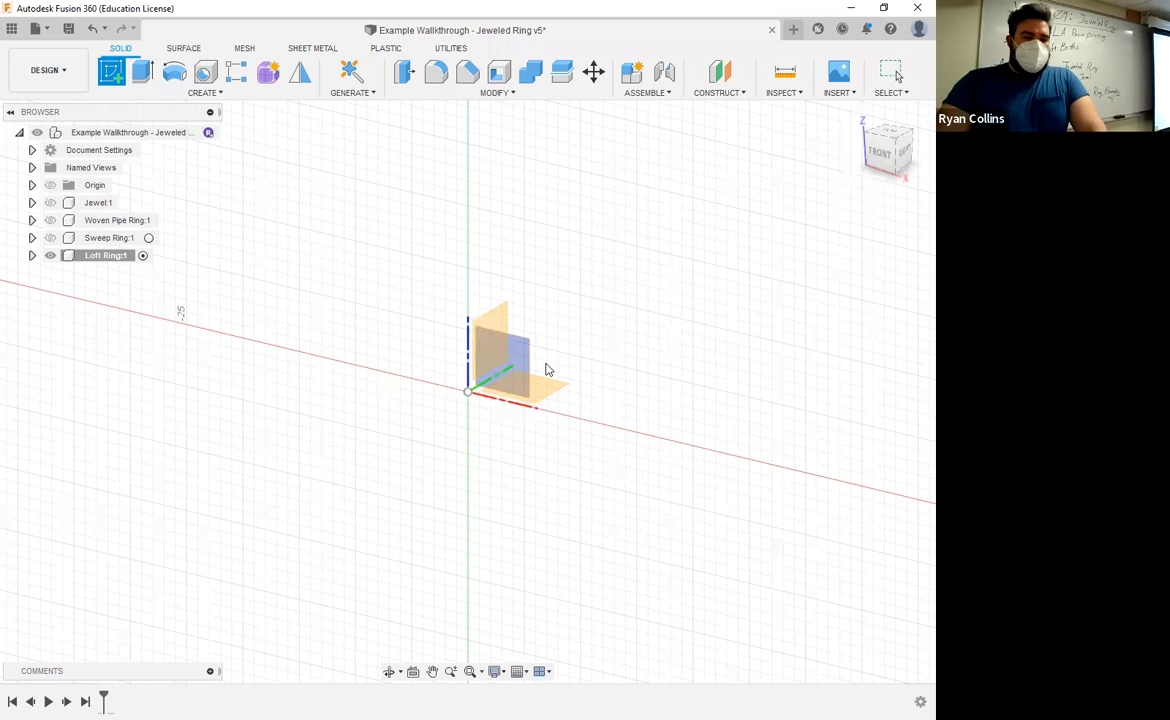
{"action": "left_click", "coordinate": [177, 75]}
{"action": "left_click", "coordinate": [468, 392]}
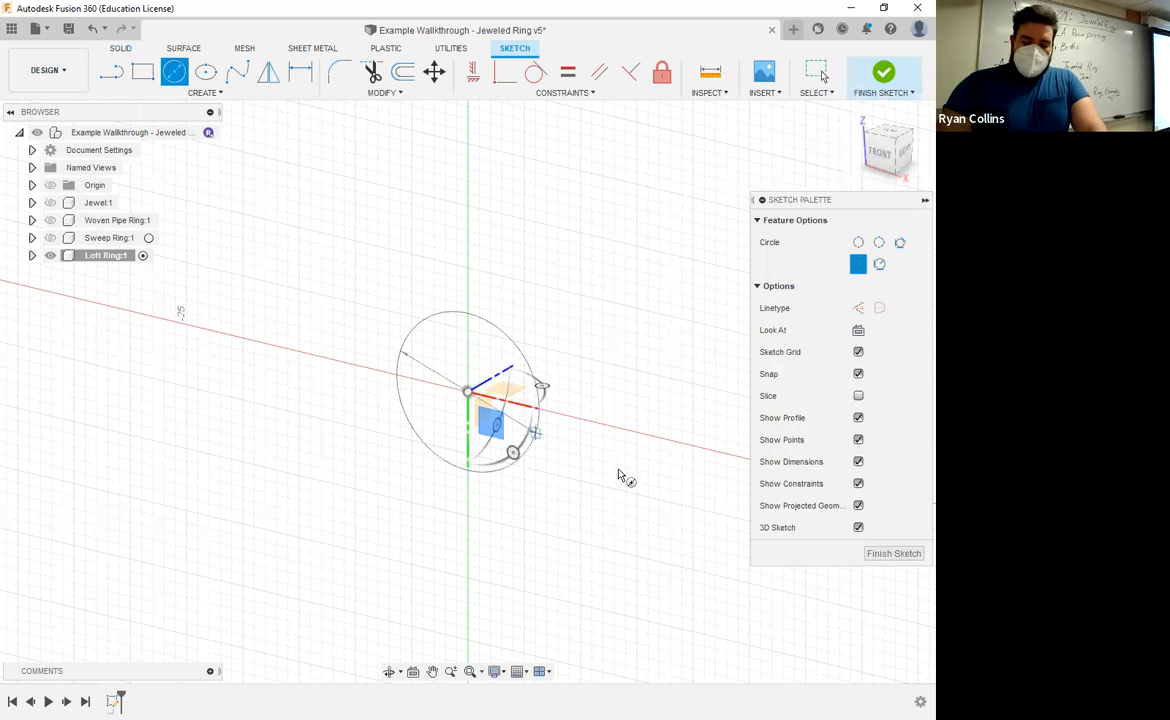
{"action": "type", "text": "30"}
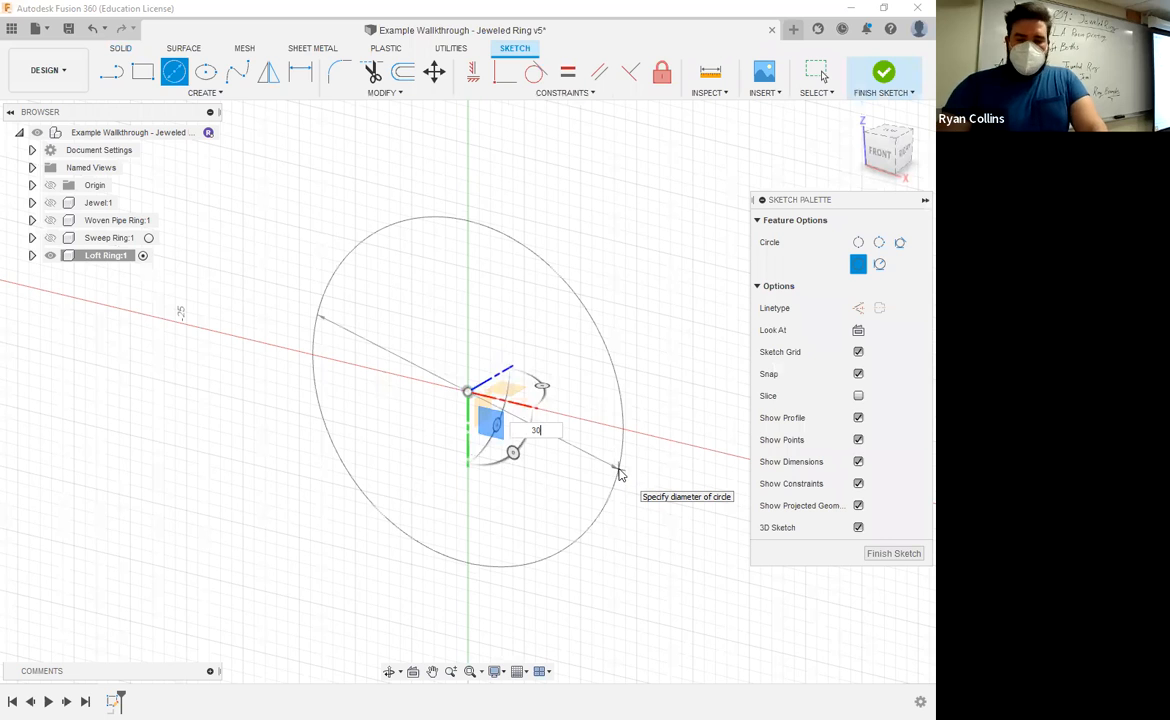
{"action": "key", "text": "Return"}
{"action": "key", "text": "Escape"}
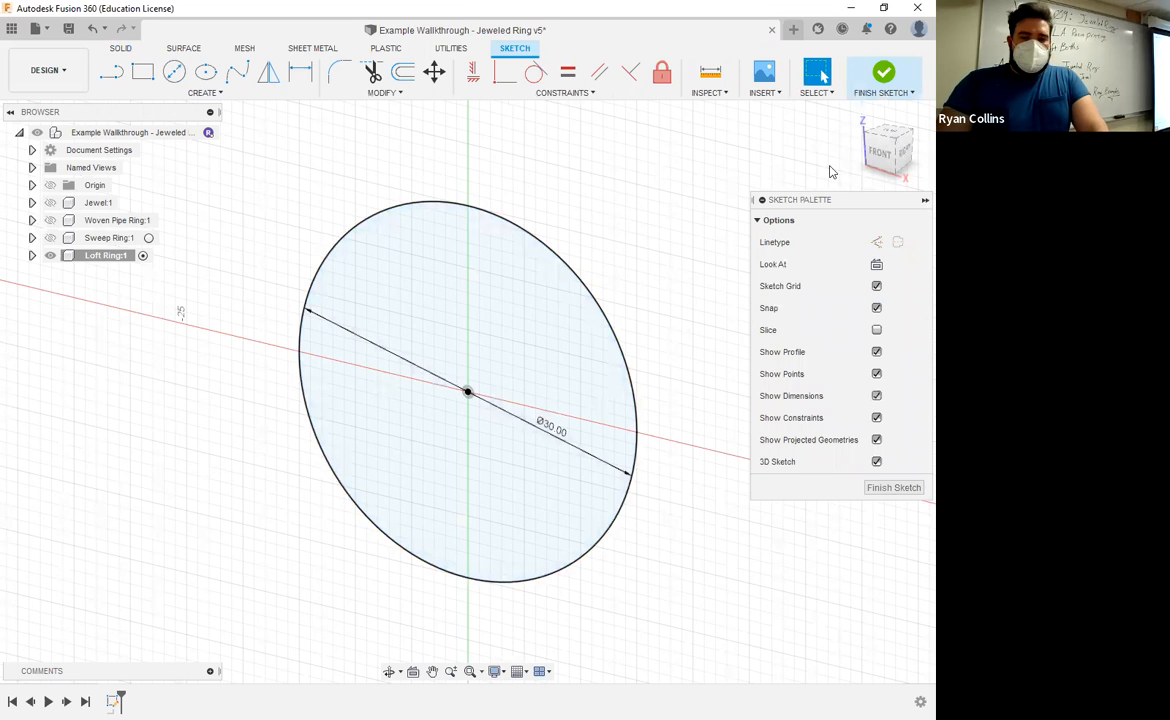
{"action": "left_click", "coordinate": [883, 72]}
- In a new sketch on the right-side plane, draw a horizontal ellipse 2 mm high centred on the circle's lowest point
{"action": "middle_click_drag", "start_coordinate": [670, 286], "coordinate": [662, 284], "text": "shift"}
{"action": "left_click", "coordinate": [897, 156]}
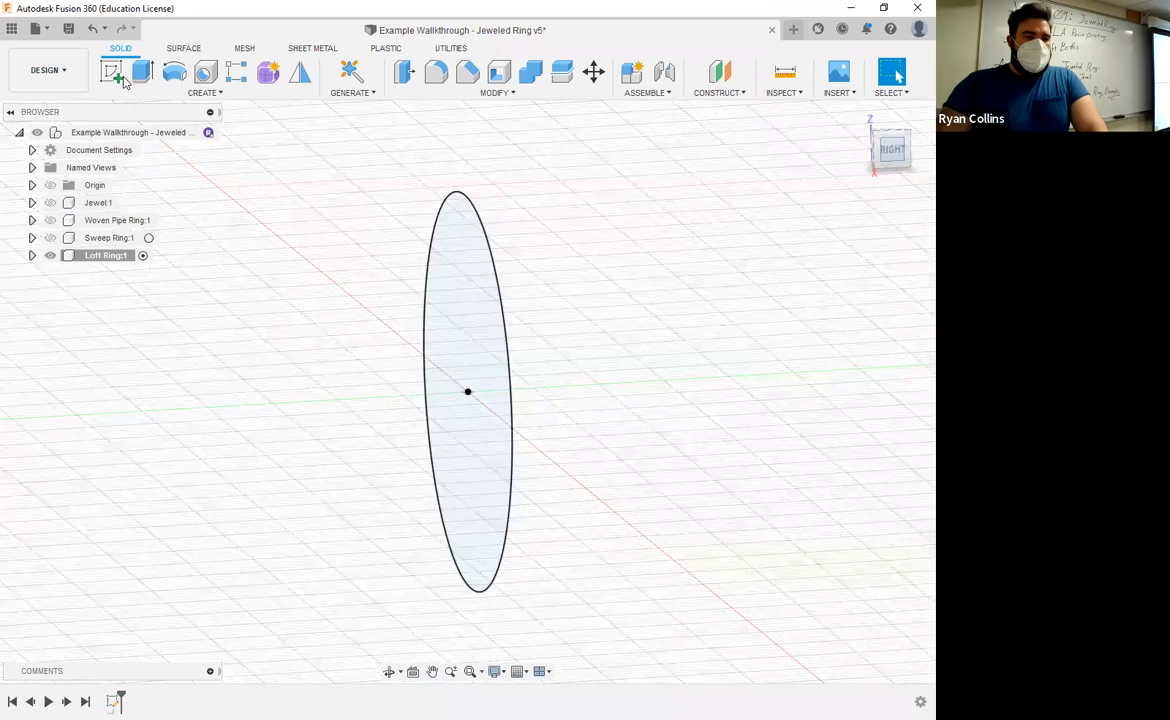
{"action": "left_click", "coordinate": [122, 78]}
{"action": "left_click", "coordinate": [483, 322]}
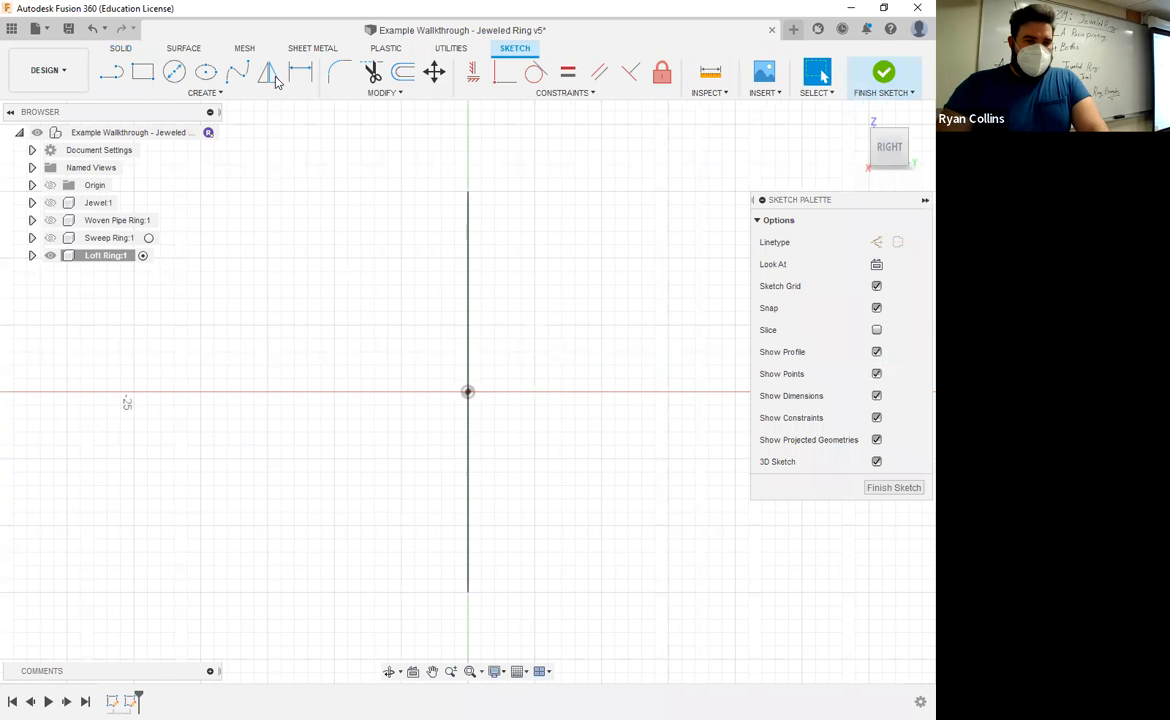
{"action": "left_click", "coordinate": [206, 72]}
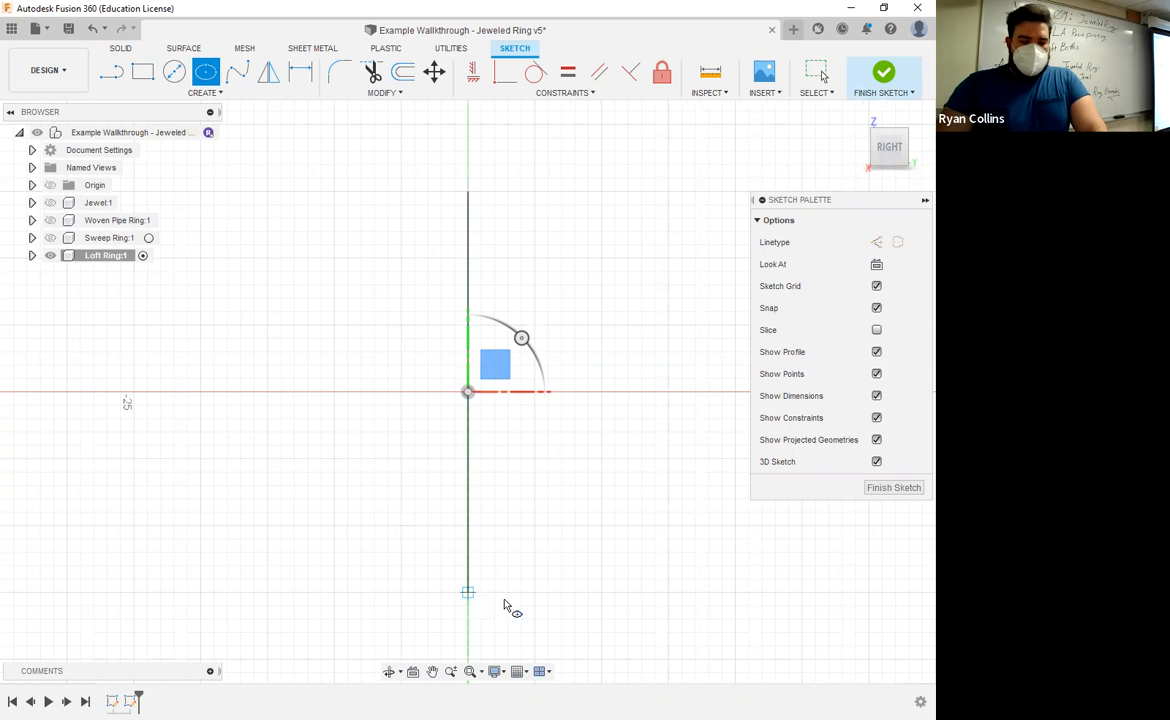
{"action": "left_click", "coordinate": [426, 595]}
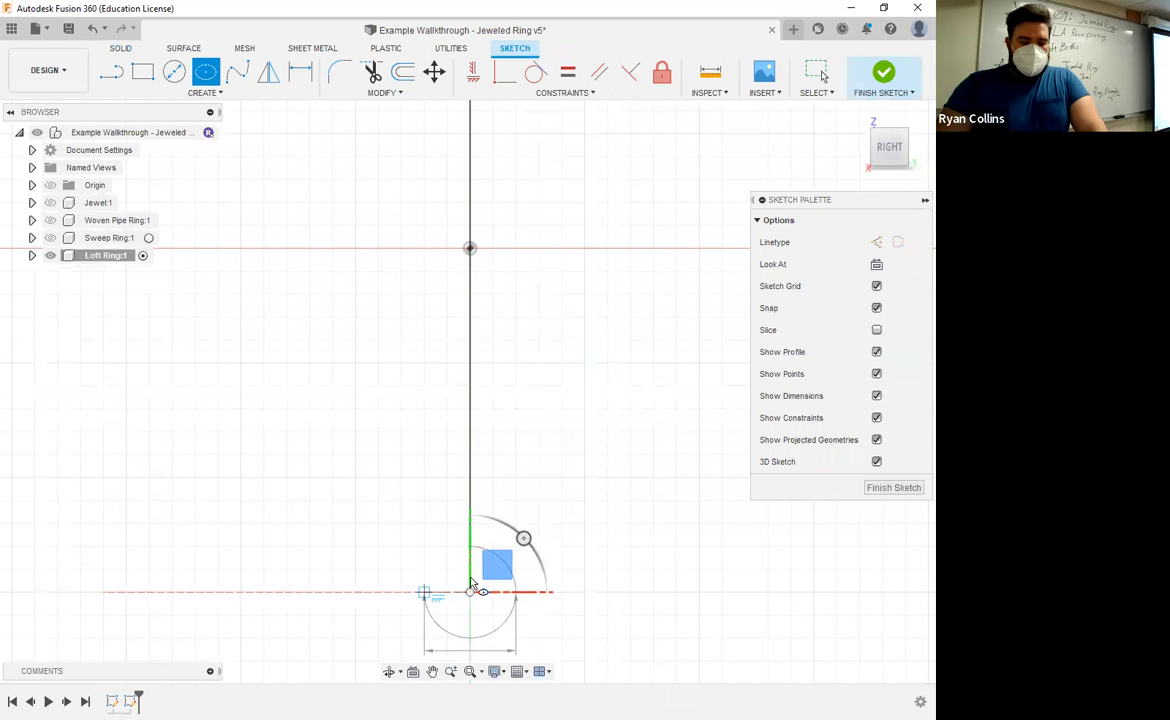
{"action": "left_click", "coordinate": [471, 583]}
{"action": "type", "text": "2"}
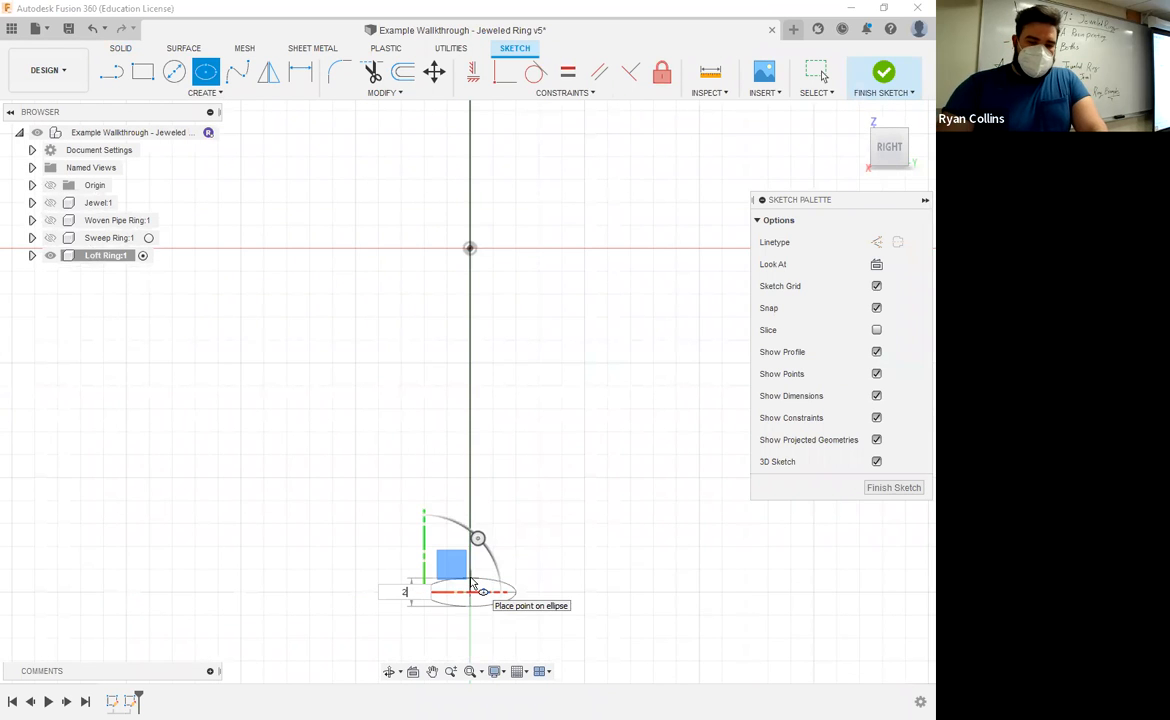
{"action": "left_click", "coordinate": [548, 471]}
{"action": "scroll", "coordinate": [548, 463], "scroll_direction": "down", "scroll_amount": 2}
{"action": "key", "text": "Escape"}
{"action": "scroll", "coordinate": [588, 285], "scroll_direction": "down", "scroll_amount": 2}
{"action": "middle_click_drag", "start_coordinate": [518, 313], "coordinate": [490, 430]}
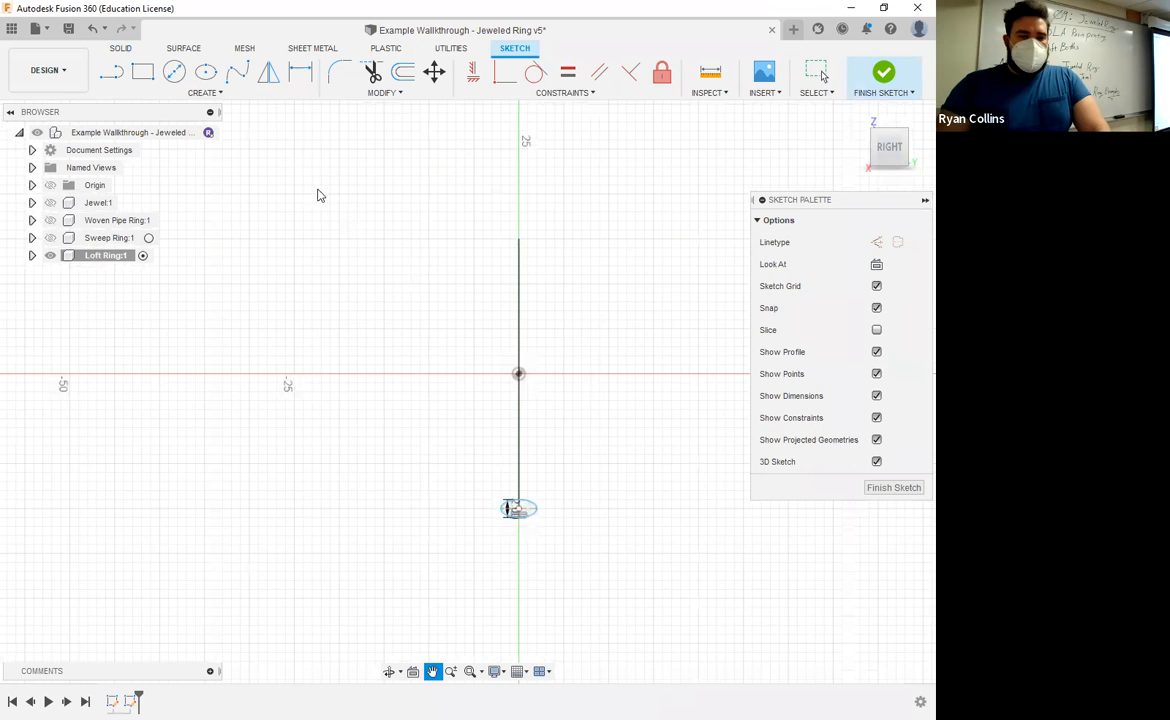
- Draw a center rectangle 10 mm wide and 2 mm high, centred on the circle's highest point
{"action": "left_click", "coordinate": [207, 94]}
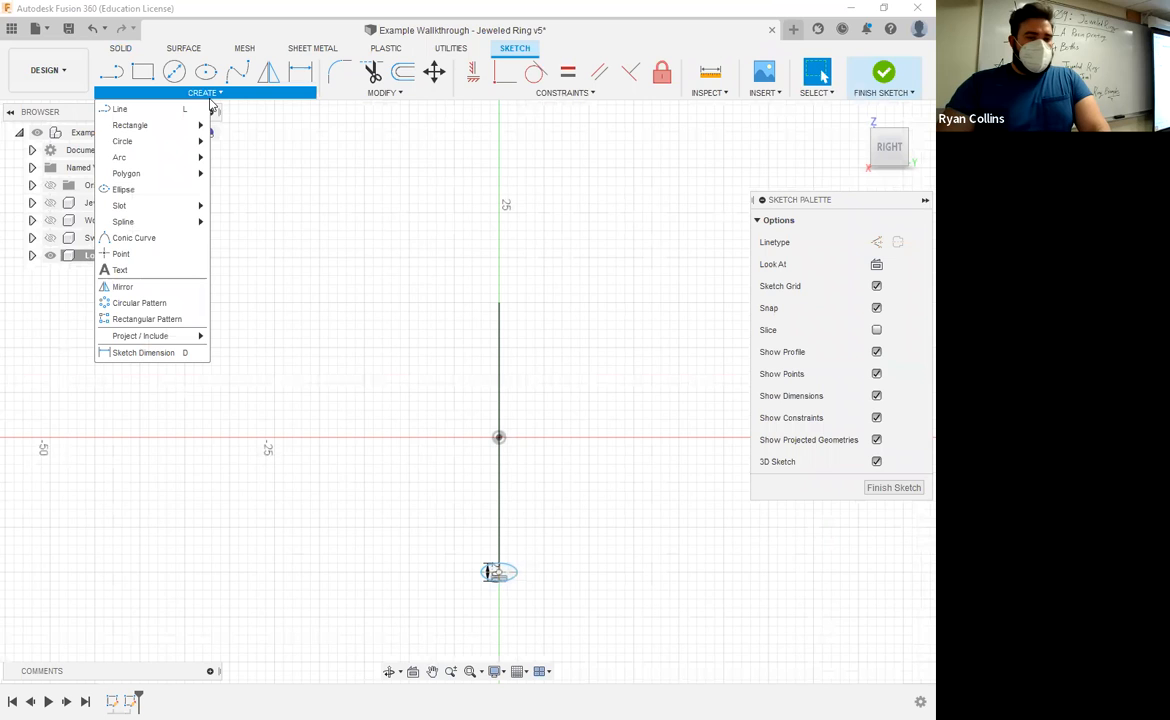
{"action": "mouse_move", "coordinate": [160, 125]}
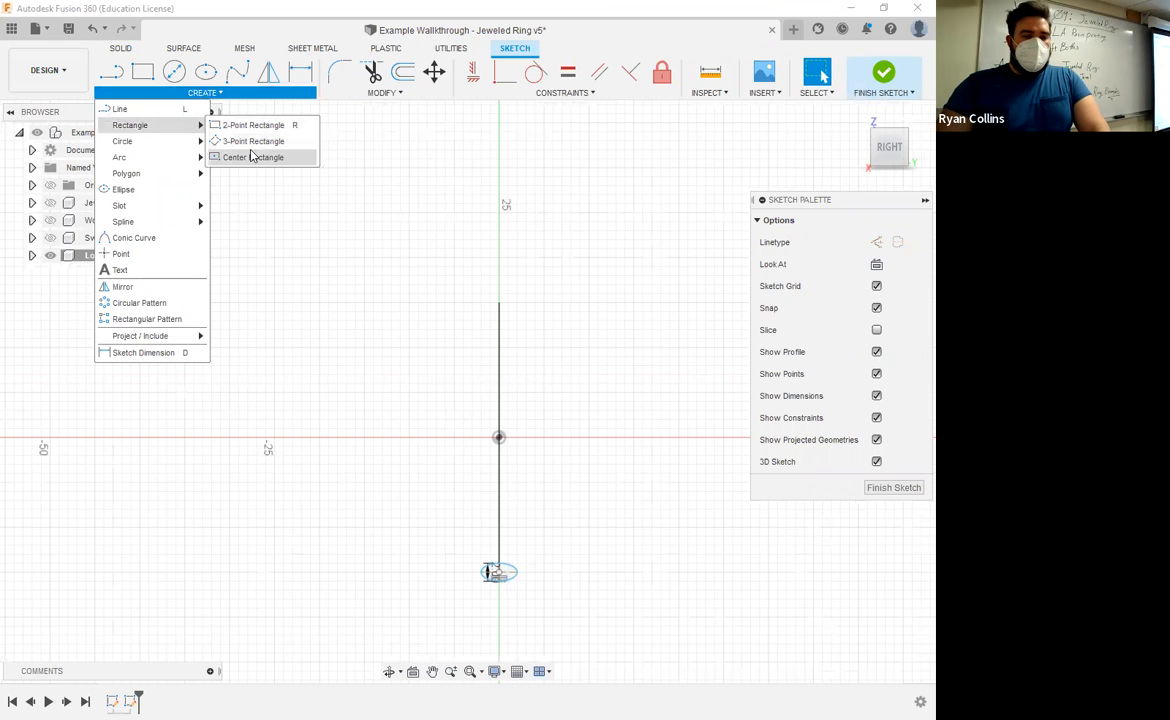
{"action": "left_click", "coordinate": [253, 157]}
{"action": "scroll", "coordinate": [495, 301], "scroll_direction": "up", "scroll_amount": 2}
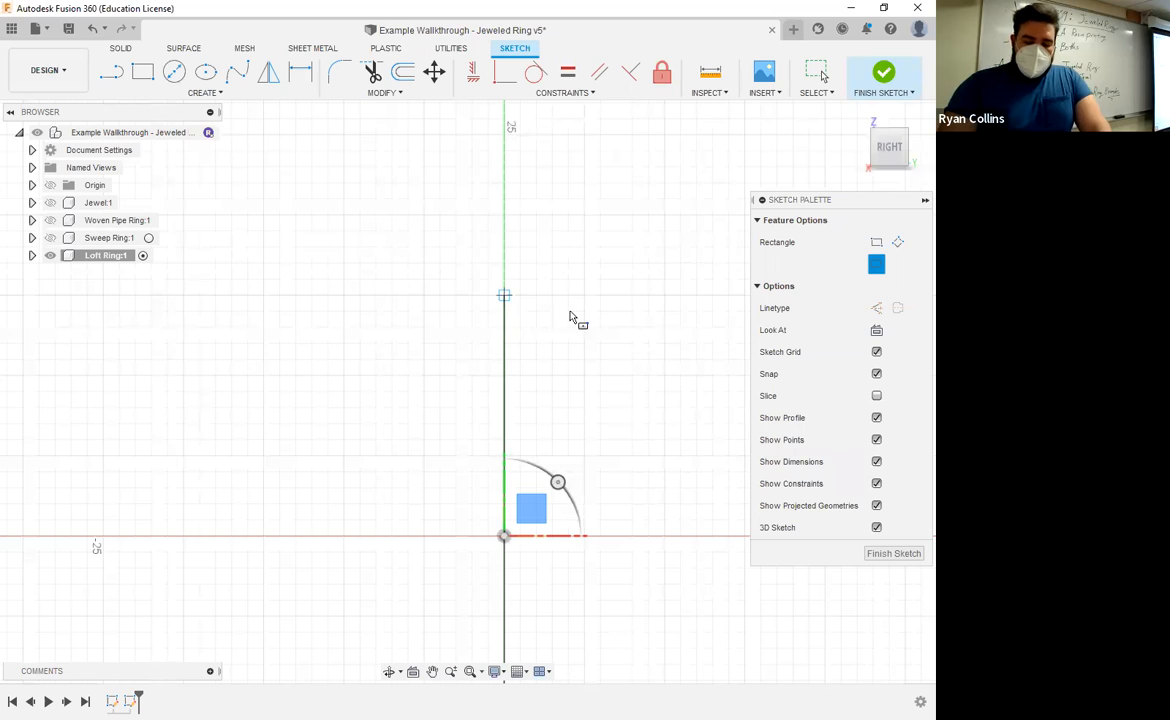
{"action": "type", "text": "2"}
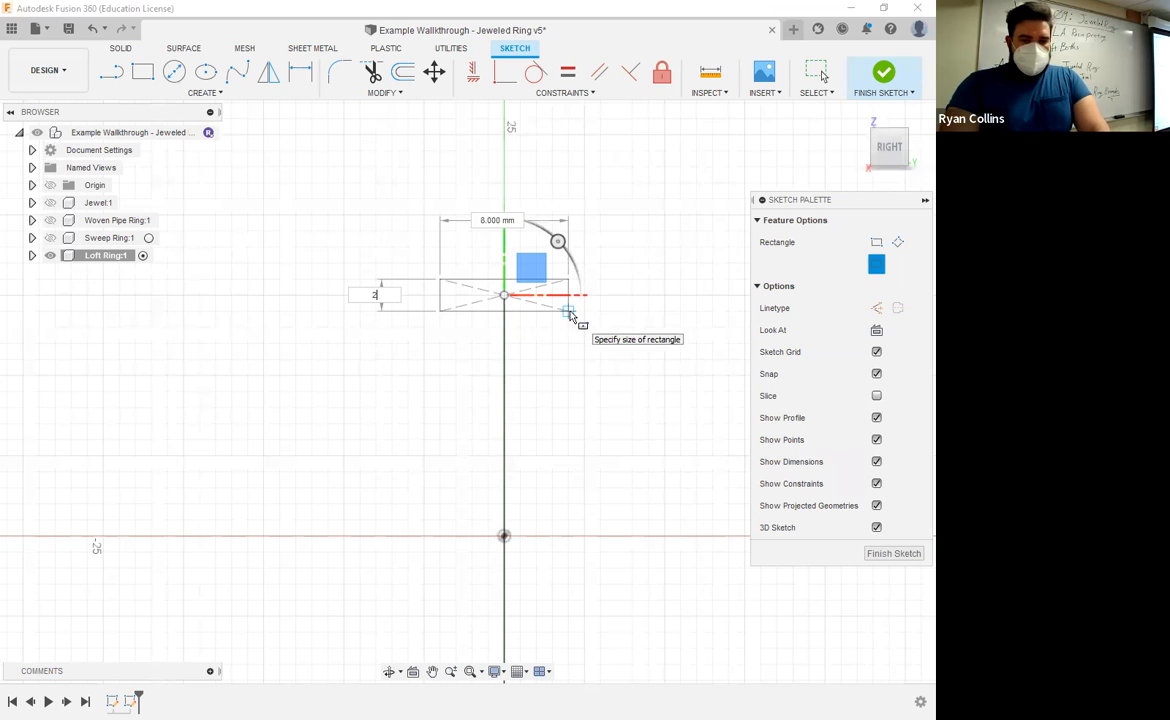
{"action": "key", "text": "Tab"}
{"action": "type", "text": "10"}
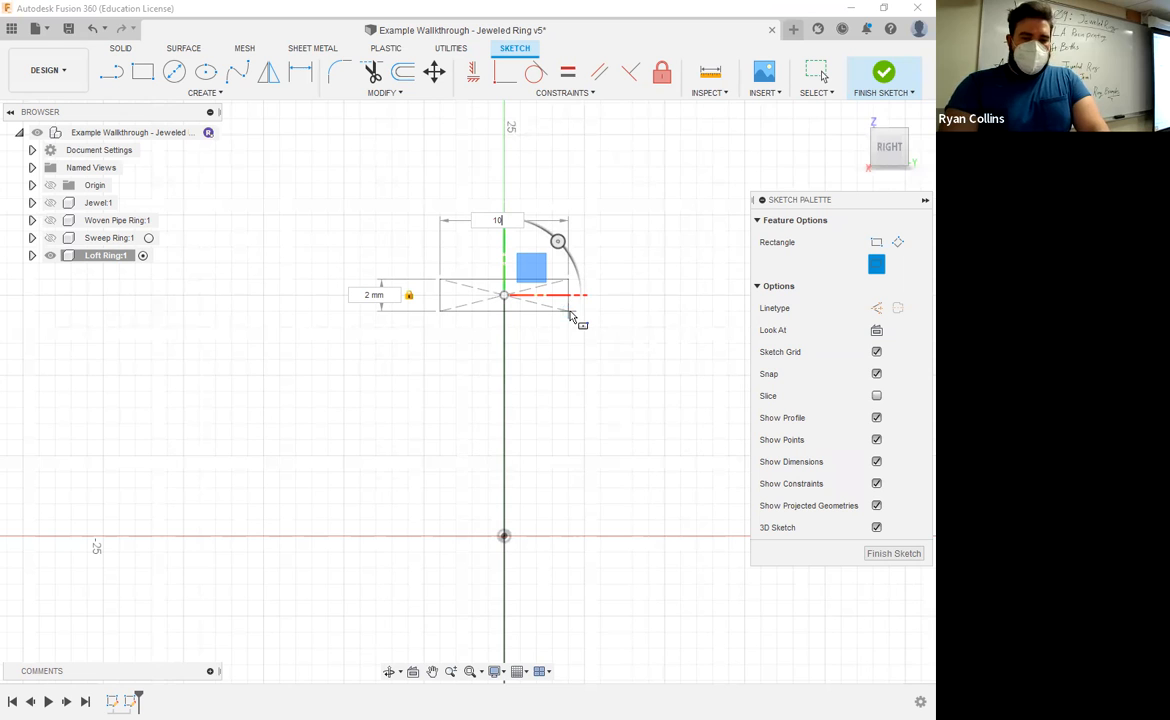
{"action": "key", "text": "Return"}
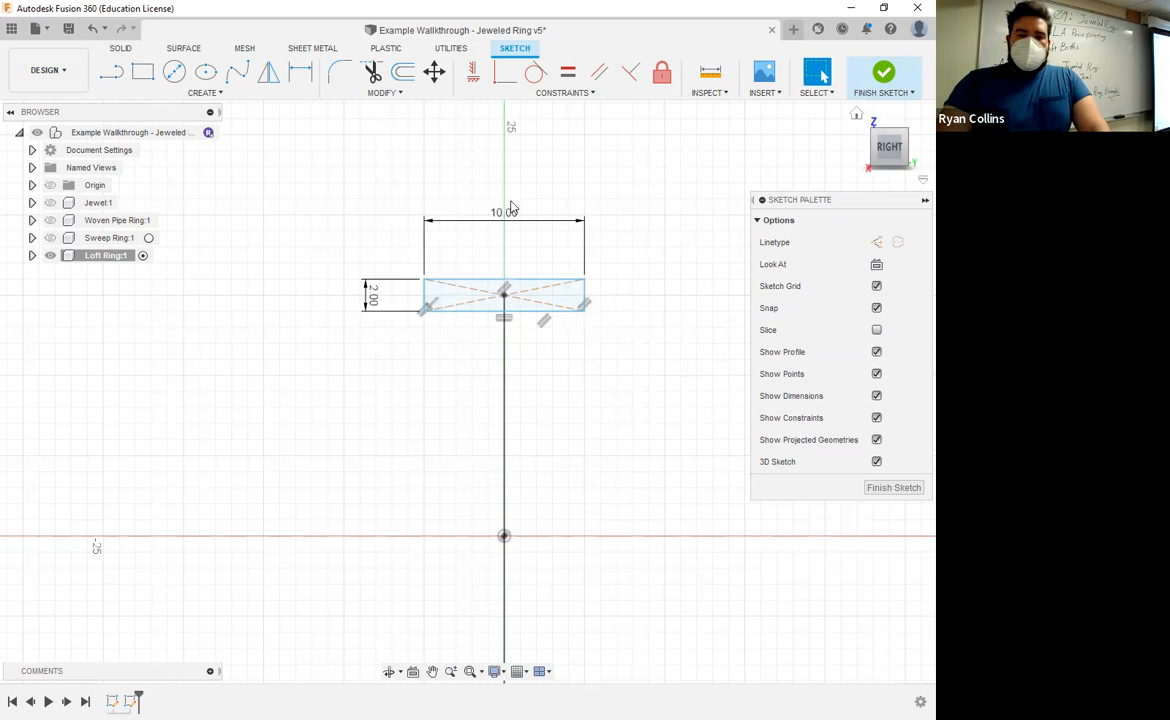
- Fillet the two right-hand corners of the 10 mm wide rectangle with a 0.5 mm radius
{"action": "scroll", "coordinate": [470, 230], "scroll_direction": "up", "scroll_amount": 3}
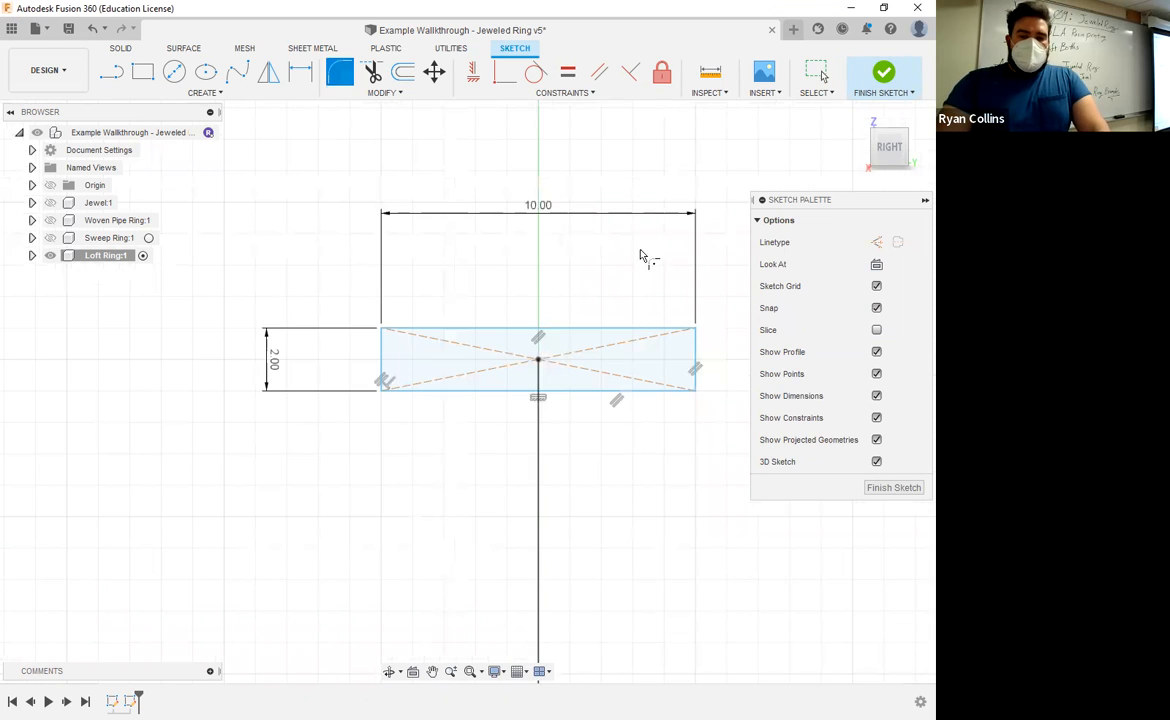
{"action": "left_click", "coordinate": [634, 329]}
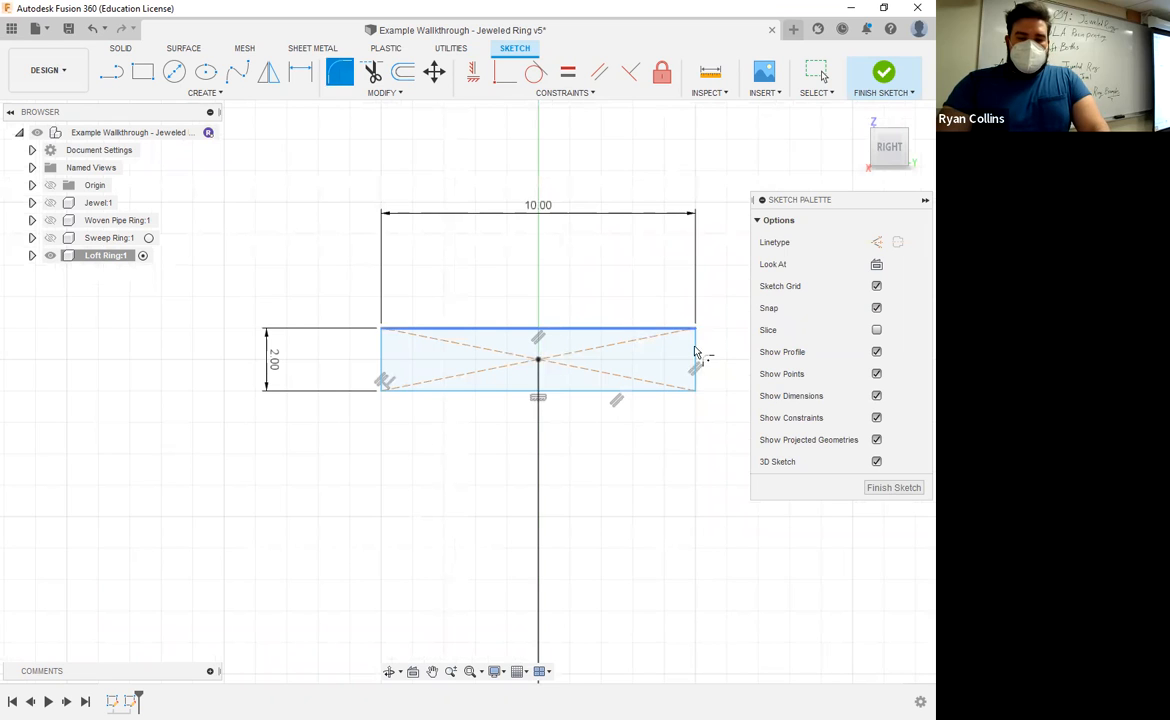
{"action": "middle_click_drag", "start_coordinate": [690, 378], "coordinate": [641, 378]}
{"action": "left_click", "coordinate": [641, 376]}
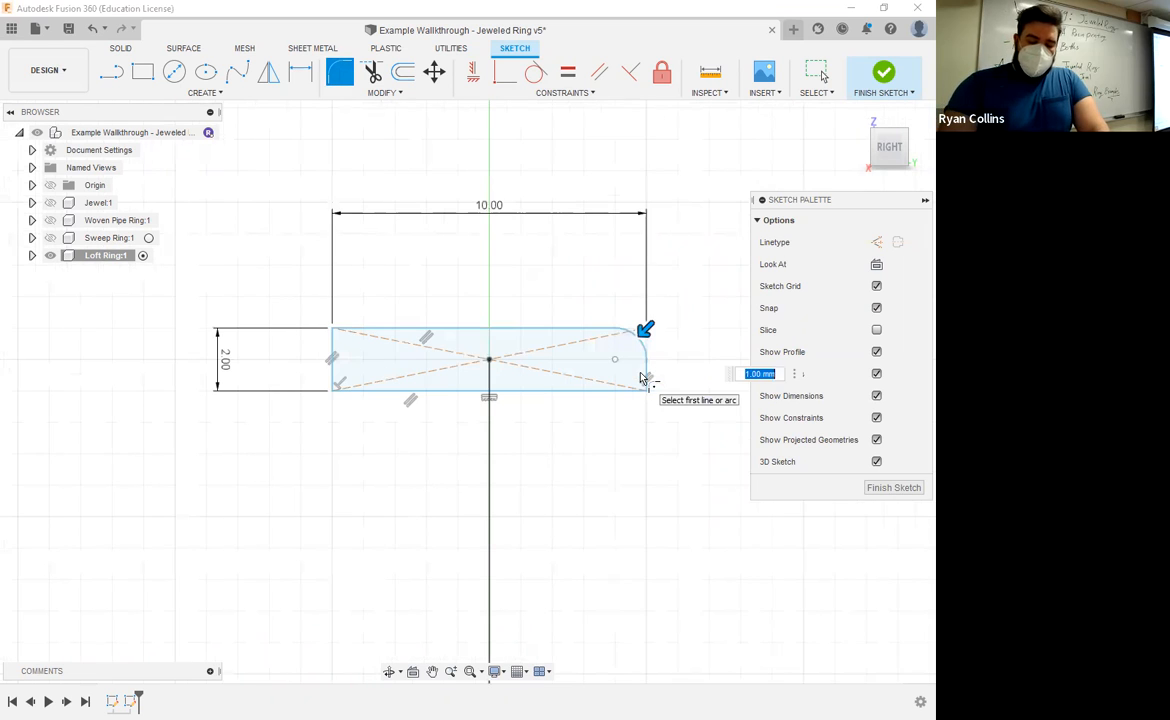
{"action": "key", "text": "BackSpace"}
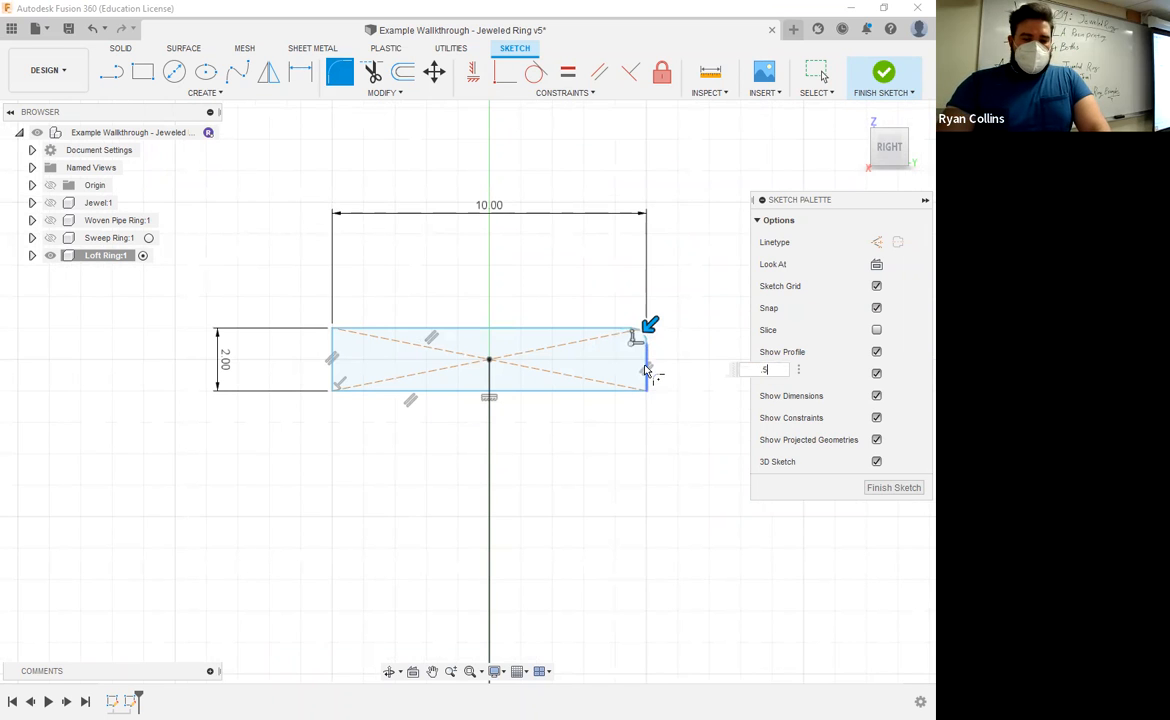
{"action": "left_click", "coordinate": [375, 393]}
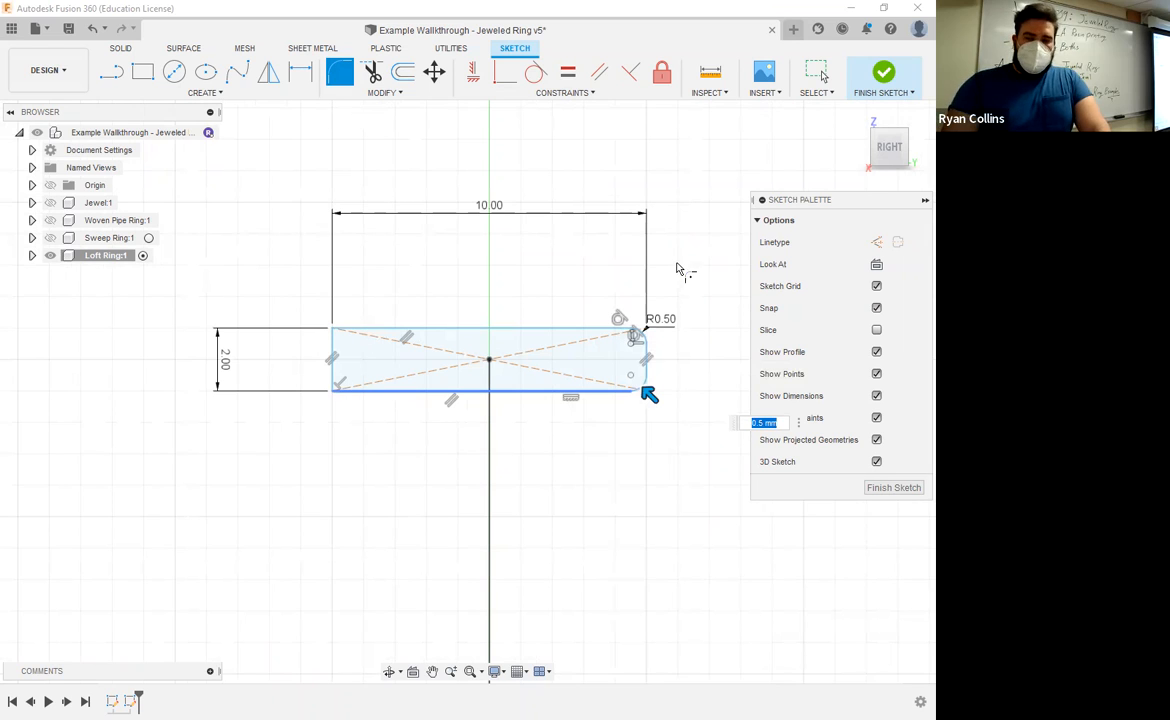
- Finish the sketch of the rounded rectangle profile at the top of the ring circle
{"action": "left_click", "coordinate": [883, 73]}
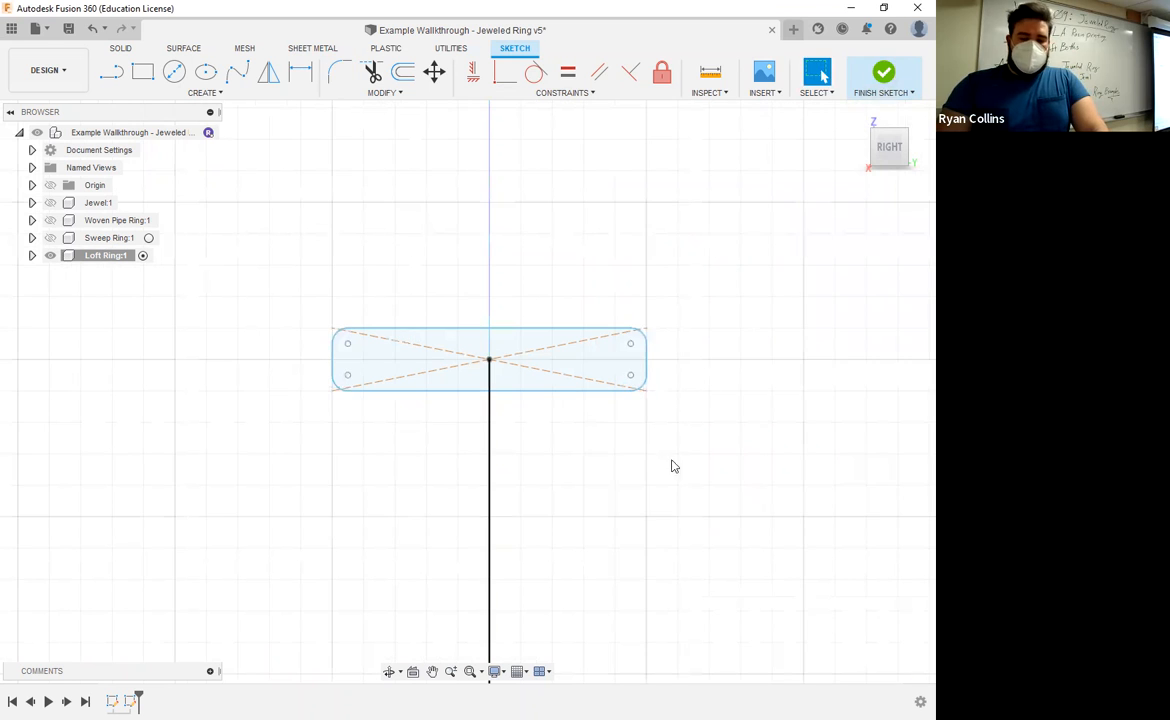
{"action": "scroll", "coordinate": [608, 514], "scroll_direction": "down", "scroll_amount": 5}
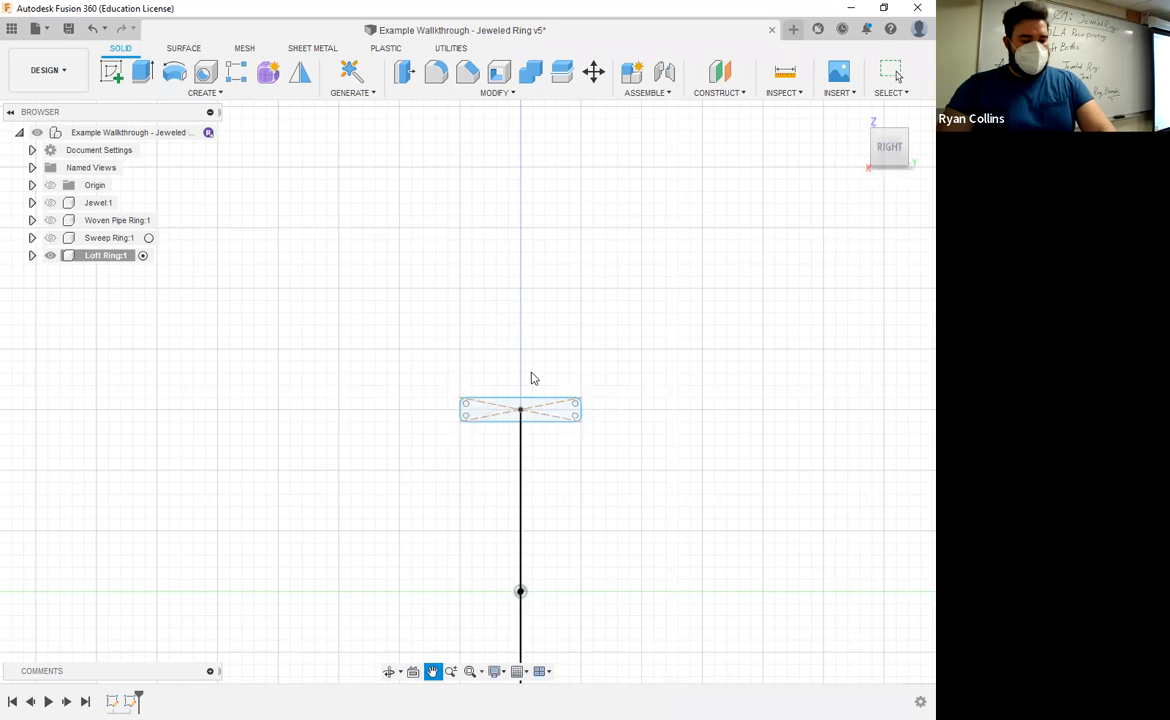
{"action": "scroll", "coordinate": [533, 375], "scroll_direction": "up", "scroll_amount": 4}
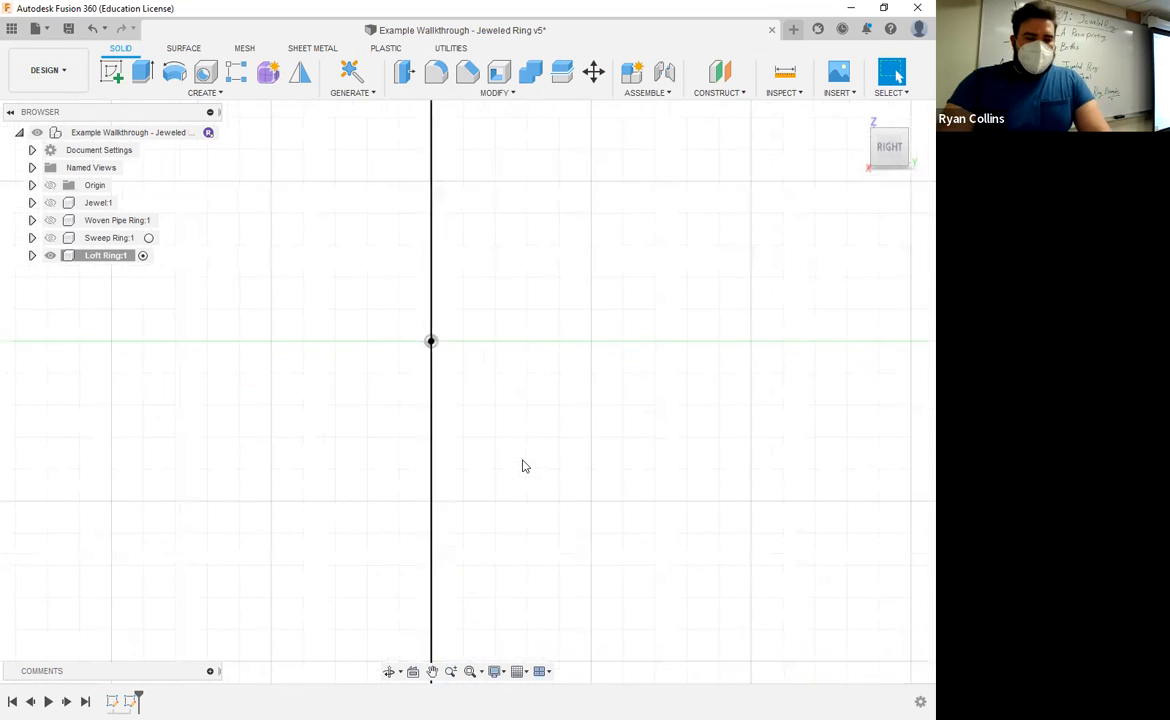
{"action": "scroll", "coordinate": [530, 458], "scroll_direction": "down", "scroll_amount": 2}
{"action": "middle_click_drag", "start_coordinate": [546, 462], "coordinate": [592, 474], "text": "shift"}
- Loft a new body from the rounded rectangle profile to the small ellipse profile, using the ring circle as the centerline
{"action": "left_click", "coordinate": [220, 93]}
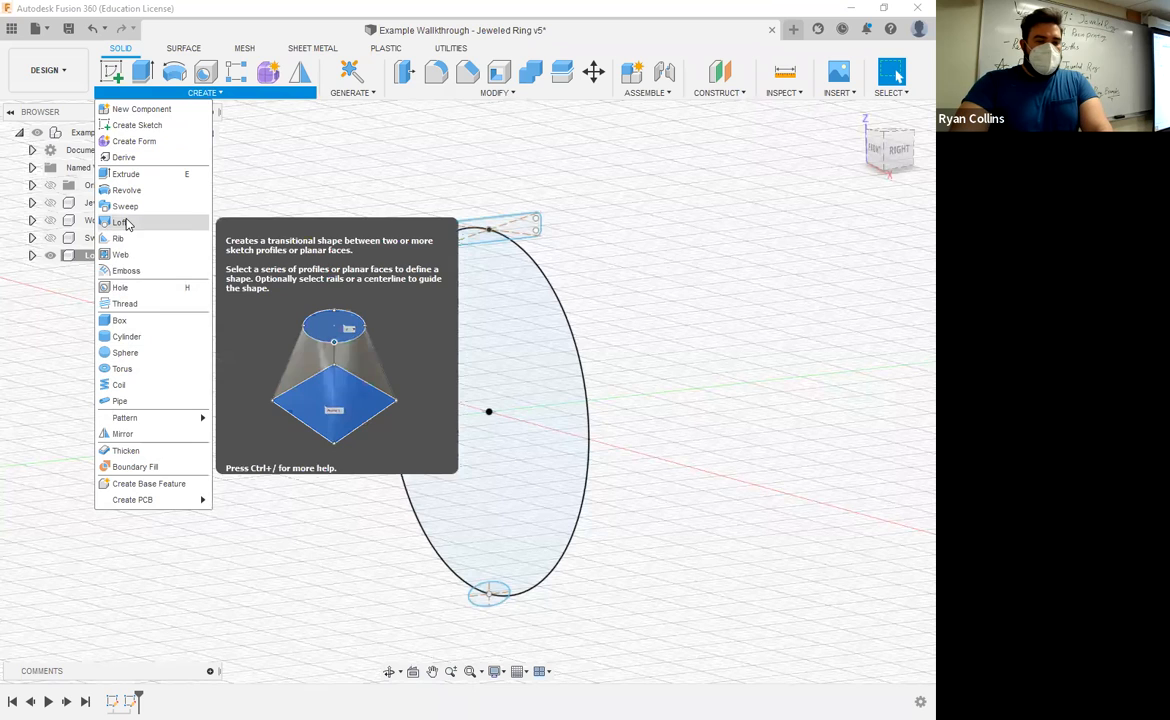
{"action": "left_click", "coordinate": [121, 222]}
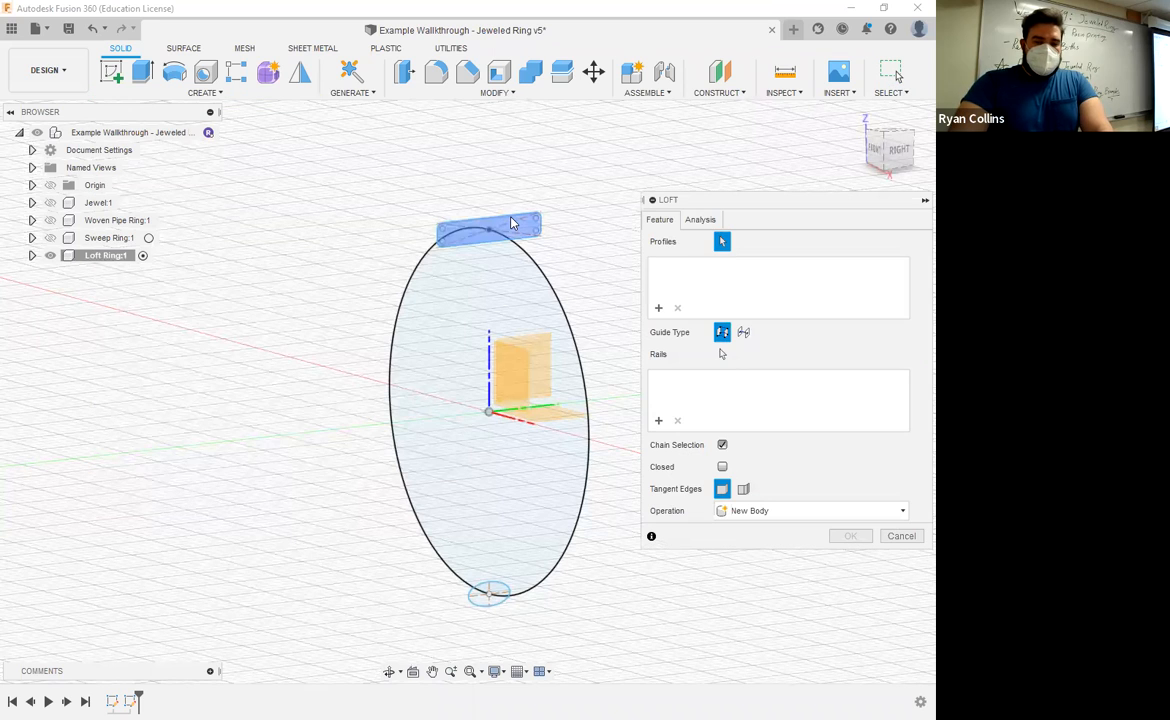
{"action": "left_click", "coordinate": [481, 600]}
{"action": "middle_click_drag", "start_coordinate": [535, 608], "coordinate": [630, 416]}
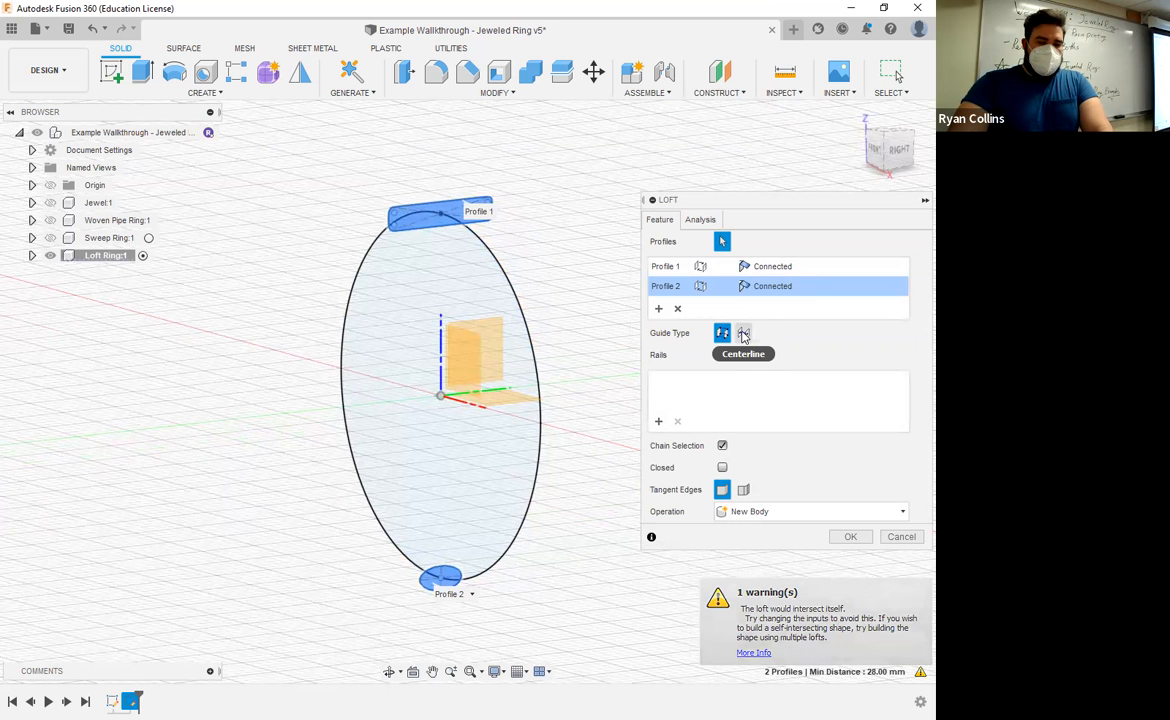
{"action": "left_click", "coordinate": [743, 334]}
{"action": "middle_click_drag", "start_coordinate": [525, 462], "coordinate": [560, 474], "text": "shift"}
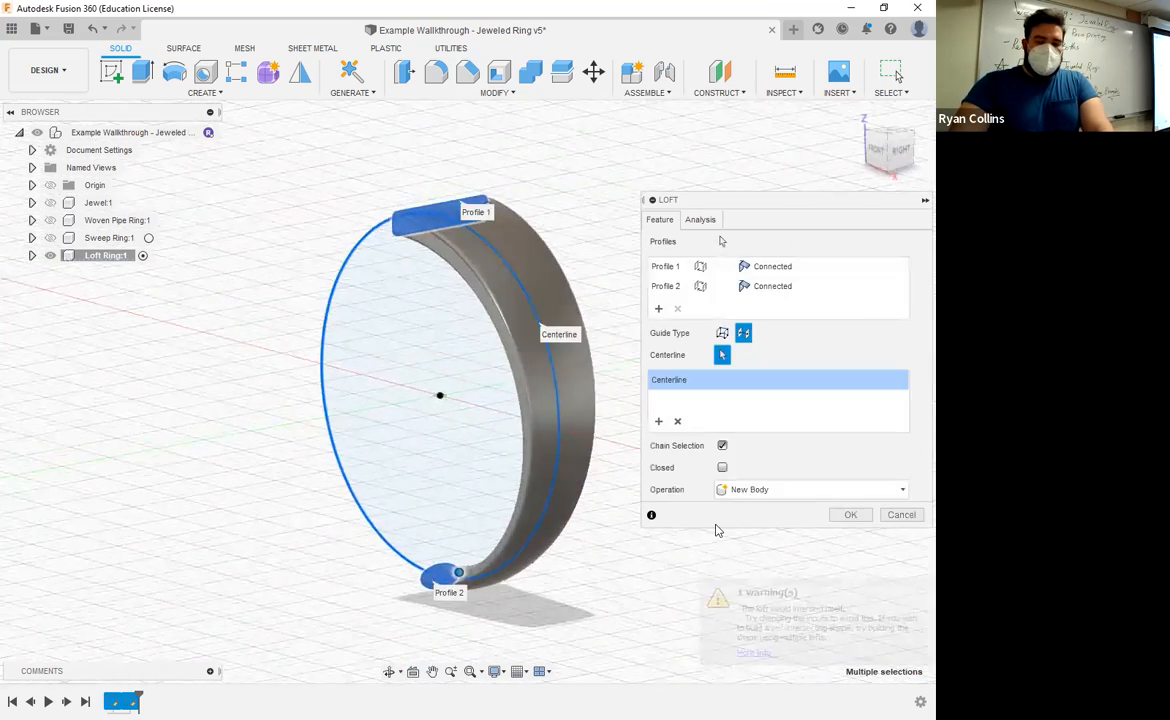
{"action": "left_click_drag", "start_coordinate": [803, 201], "coordinate": [758, 83]}
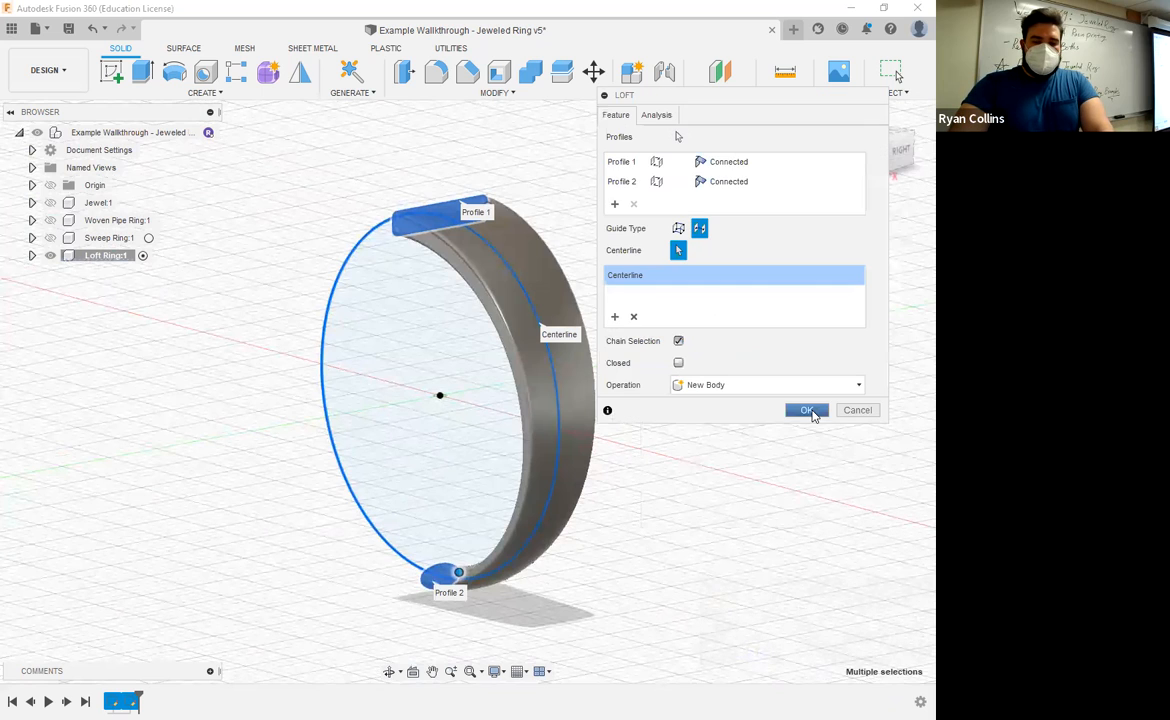
{"action": "left_click", "coordinate": [810, 410]}
{"action": "scroll", "coordinate": [711, 406], "scroll_direction": "down", "scroll_amount": 2}
{"action": "scroll", "coordinate": [723, 342], "scroll_direction": "up", "scroll_amount": 5}
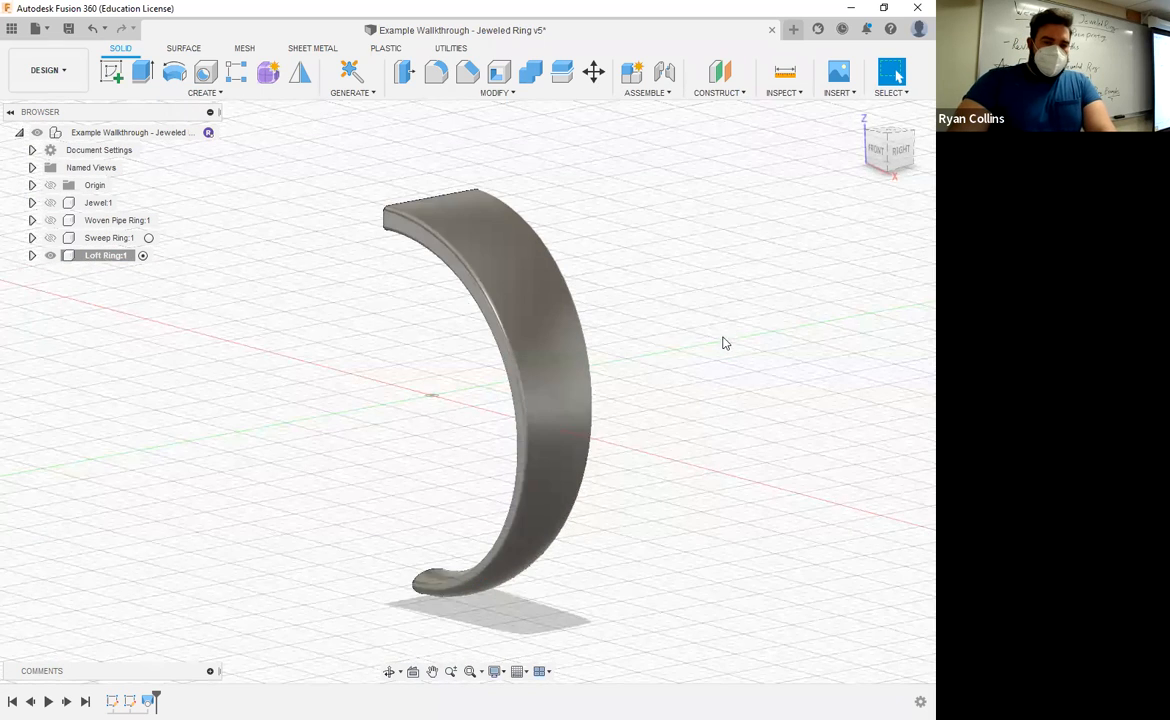
{"action": "scroll", "coordinate": [689, 405], "scroll_direction": "down", "scroll_amount": 2}
{"action": "middle_click_drag", "start_coordinate": [635, 387], "coordinate": [123, 283], "text": "shift"}
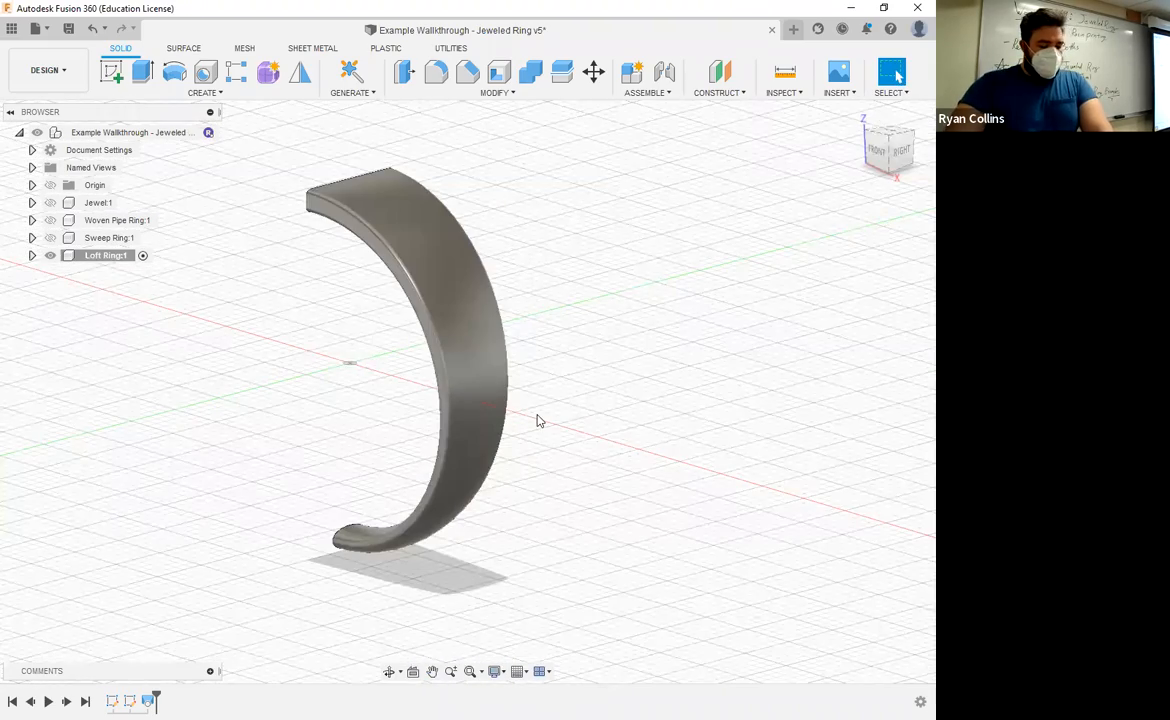
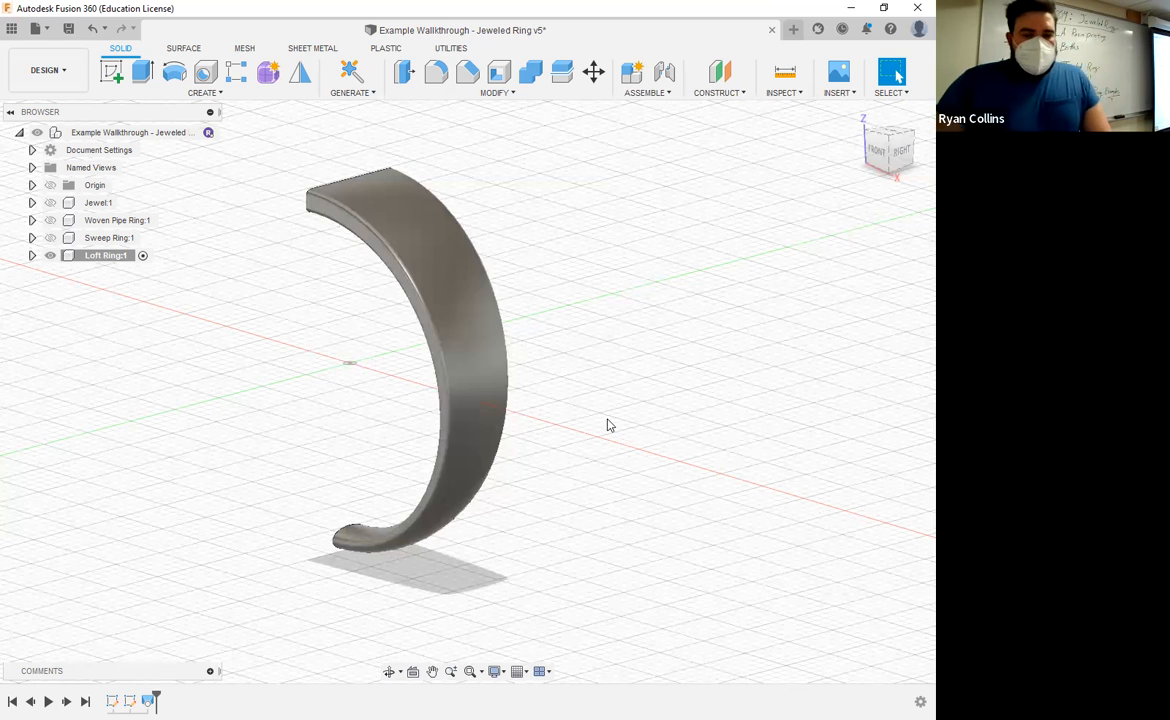
- Save the design with the version description "Loft Ring Started"
{"action": "key", "text": "ctrl+s"}
{"action": "type", "text": "Loft Ring"}
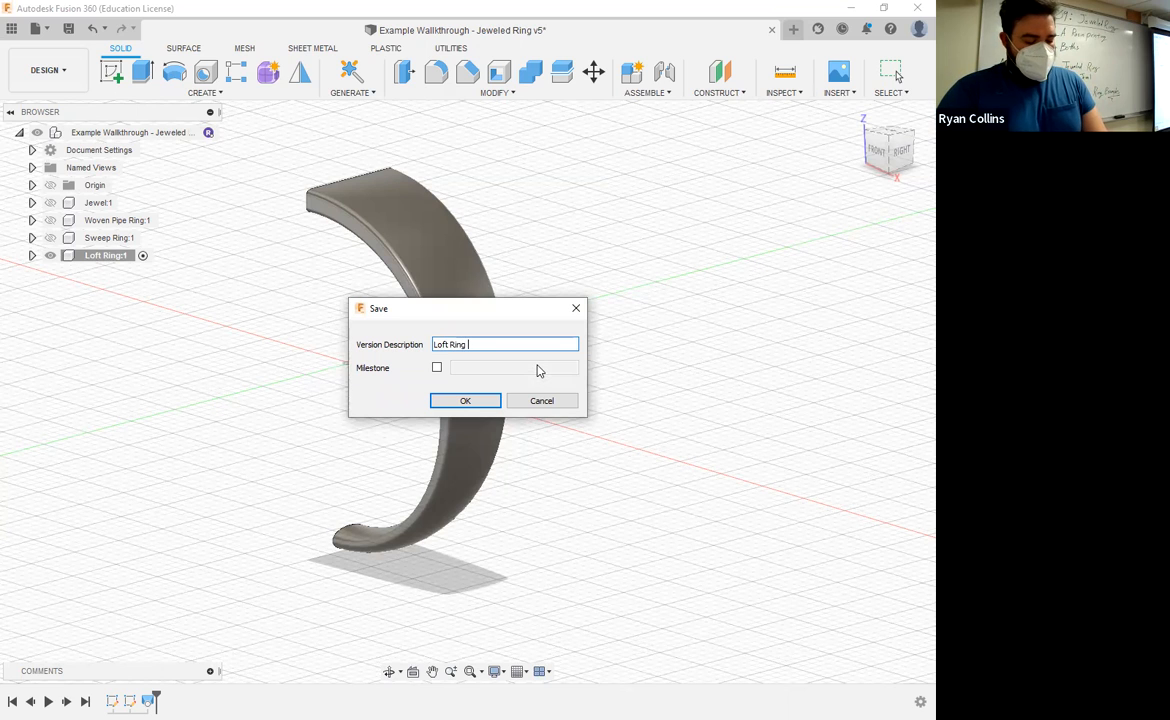
{"action": "type", "text": "ed"}
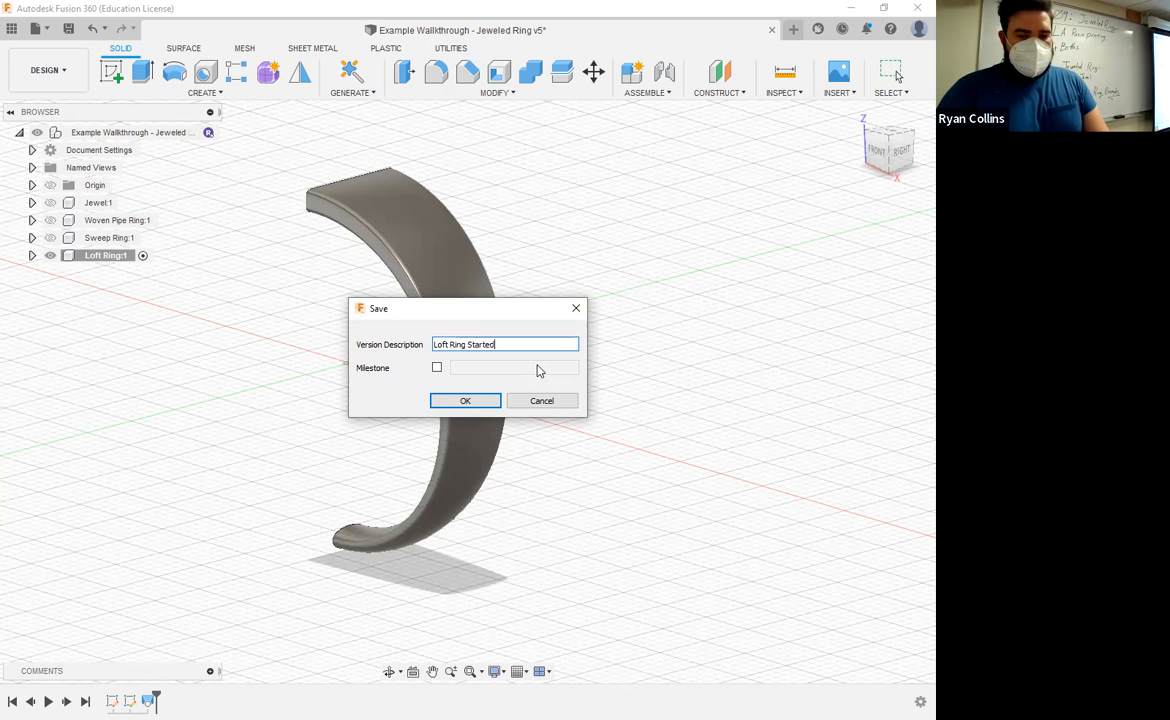
{"action": "key", "text": "Return"}
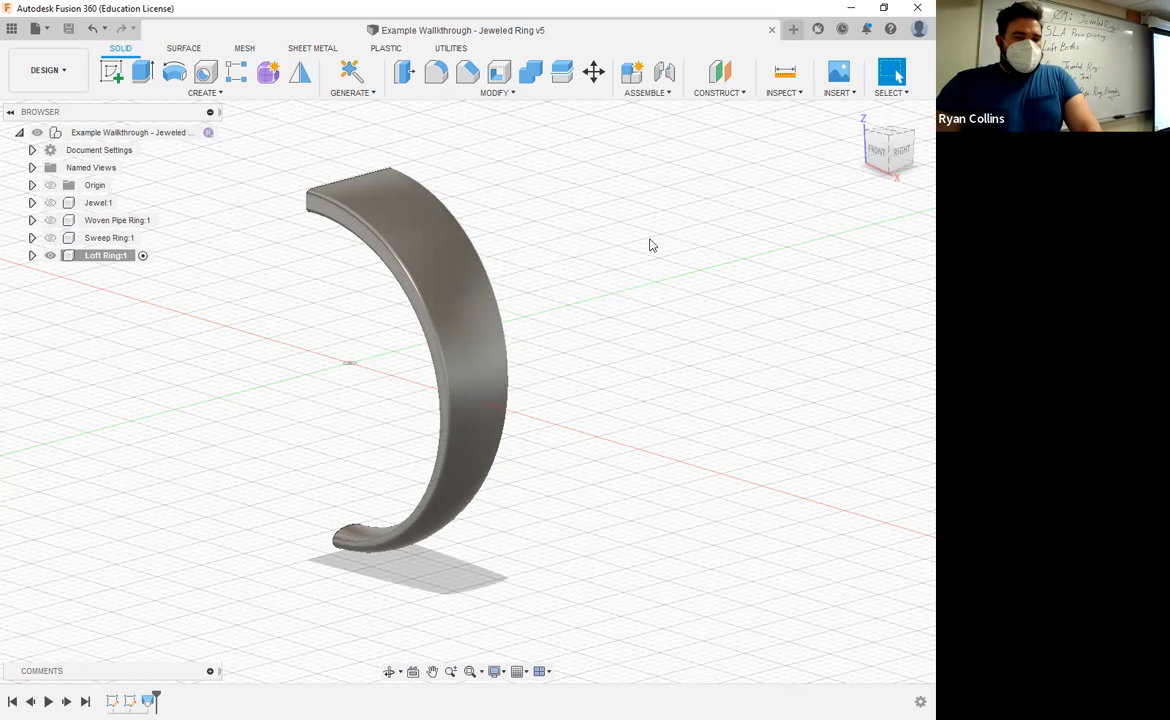
- Create a construction plane offset 20 mm from the YZ plane, beyond the outer side of the lofted half ring
{"action": "left_click", "coordinate": [202, 93]}
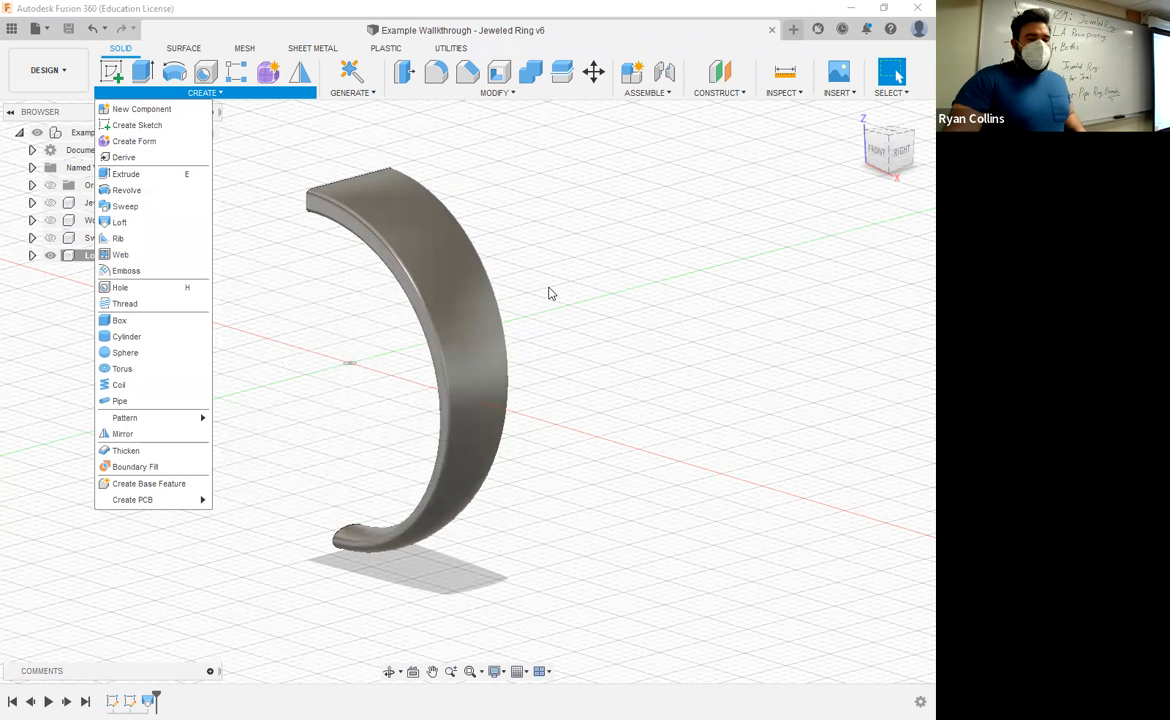
{"action": "left_click", "coordinate": [547, 287]}
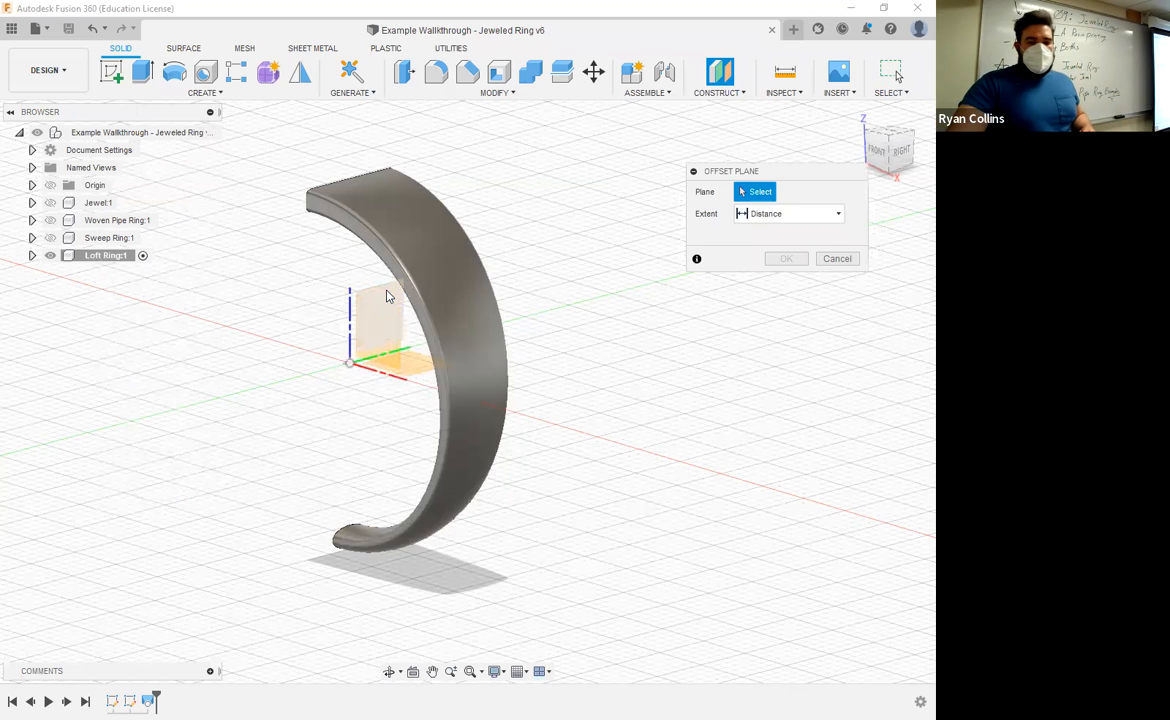
{"action": "left_click", "coordinate": [378, 312]}
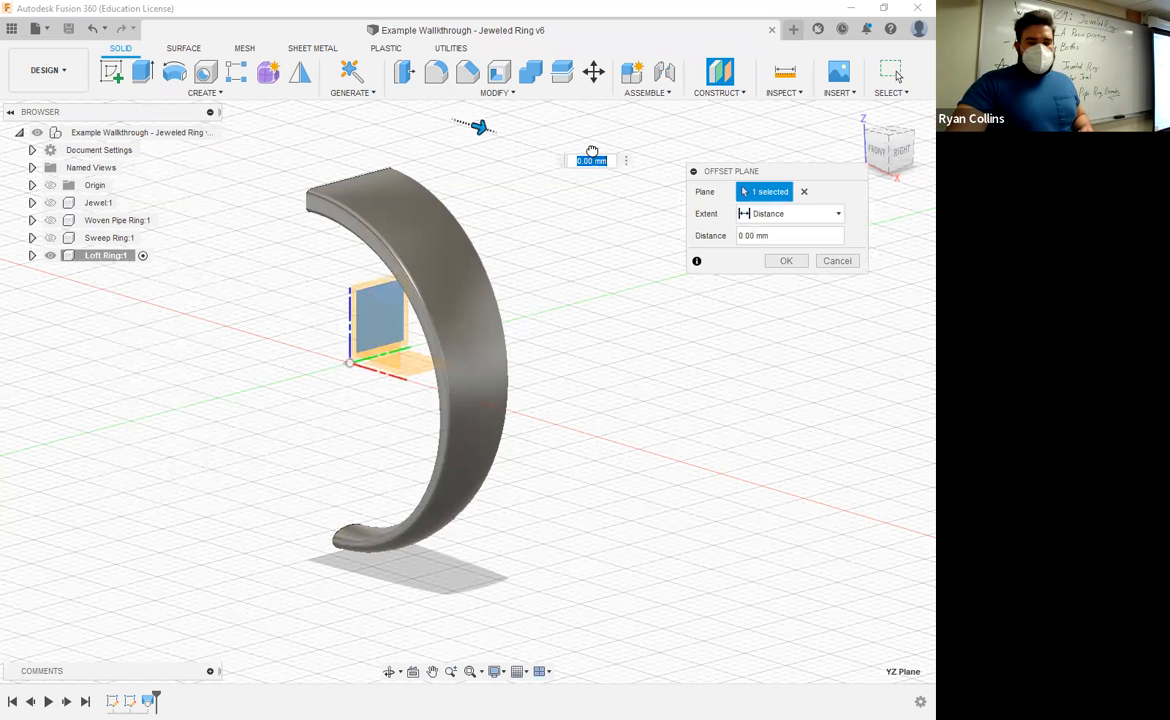
{"action": "type", "text": "17"}
{"action": "key", "text": "Tab"}
{"action": "middle_click_drag", "start_coordinate": [608, 481], "coordinate": [614, 488], "text": "shift"}
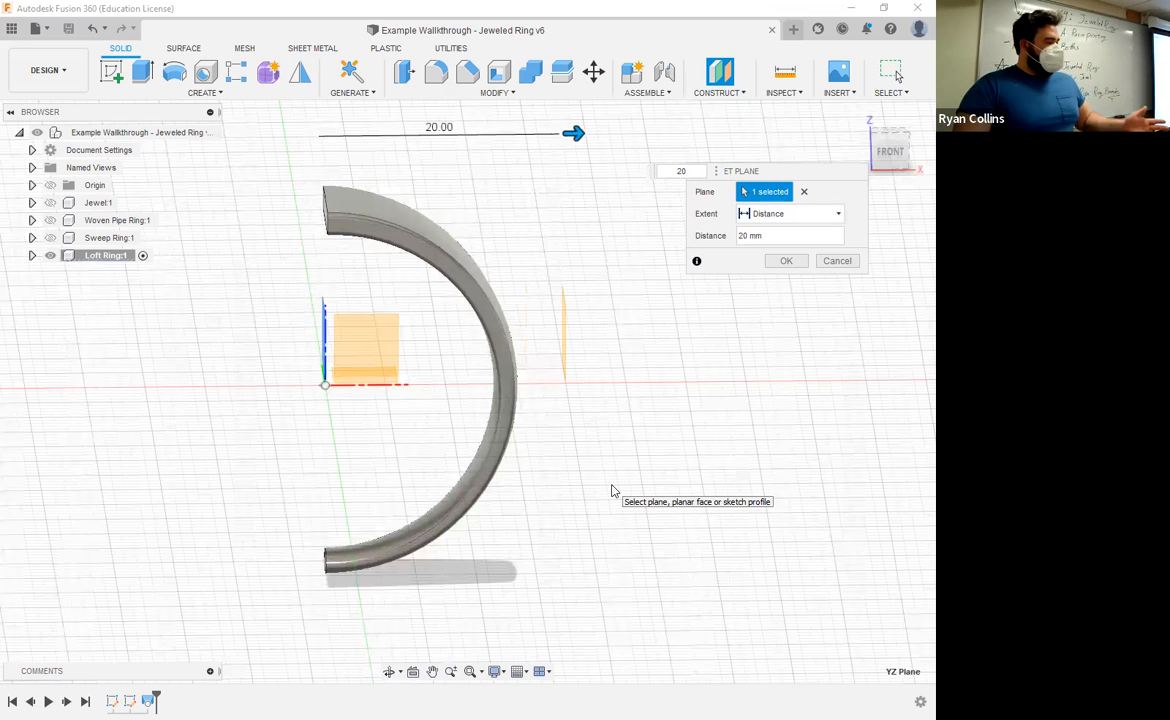
{"action": "key", "text": "Return"}
{"action": "middle_click_drag", "start_coordinate": [648, 394], "coordinate": [815, 165], "text": "shift"}
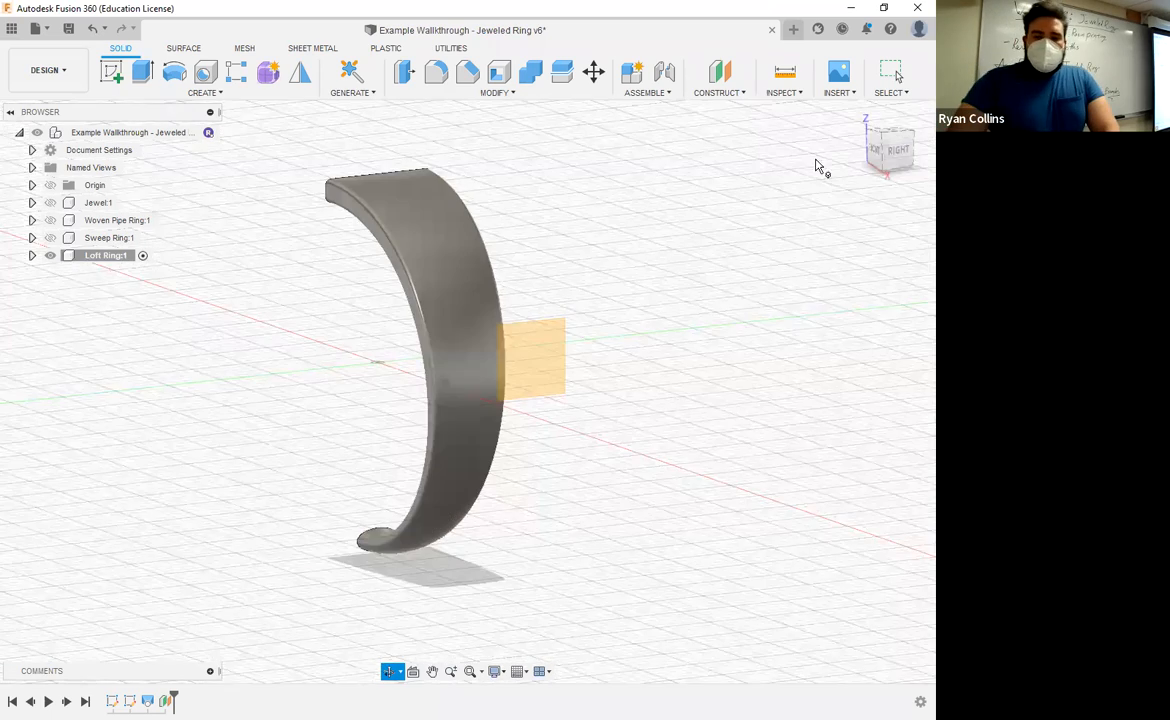
- Create a sketch on the offset plane and look at it straight from the right side
{"action": "left_click", "coordinate": [111, 70]}
{"action": "left_click", "coordinate": [546, 364]}
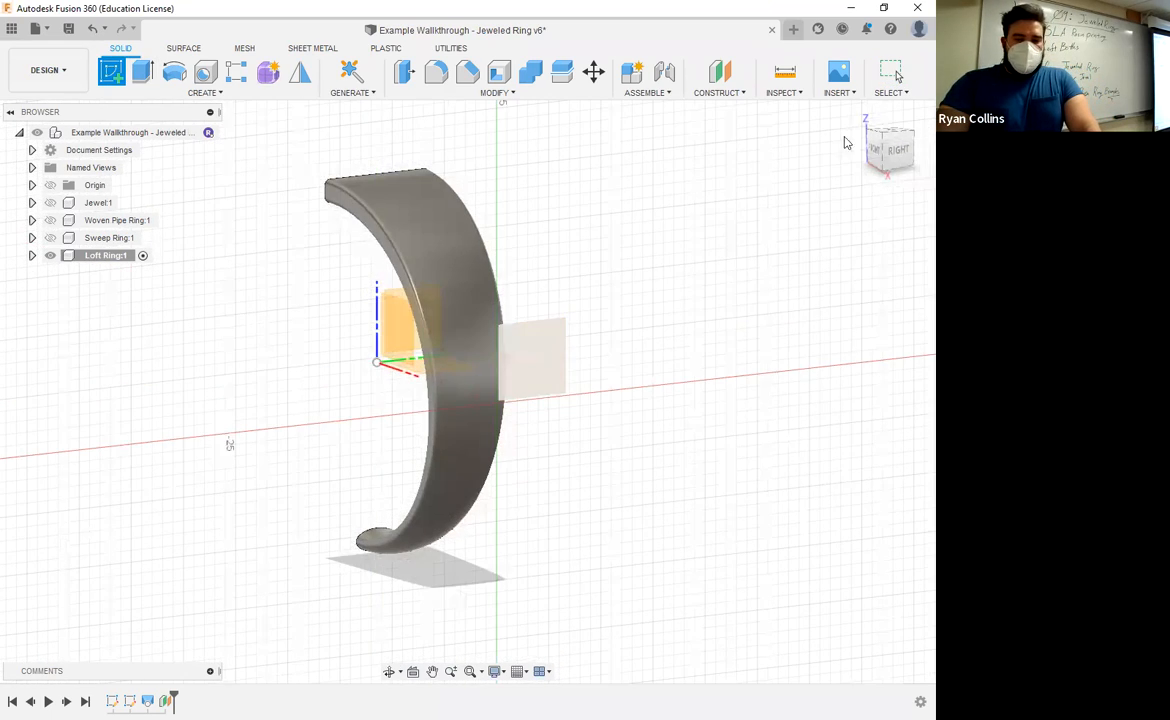
{"action": "left_click", "coordinate": [899, 150]}
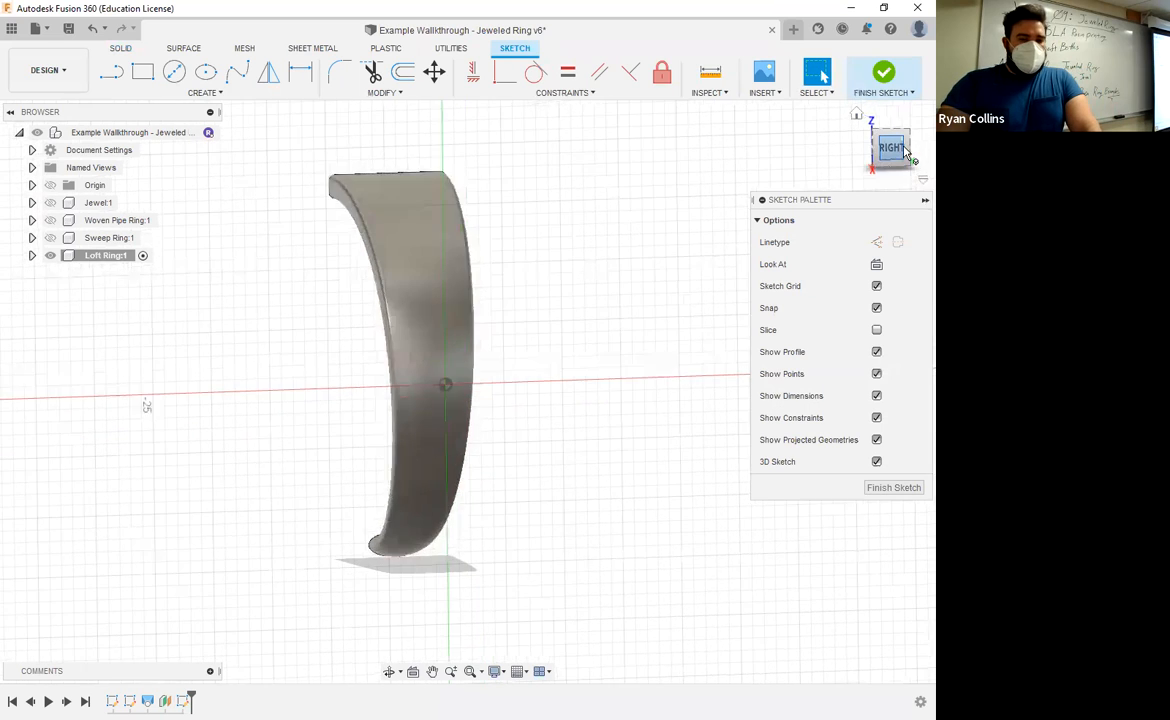
- Sketch a wavy seven-point fit point spline about 23 mm long left of the vertical axis, with both ends on that axis
{"action": "left_click", "coordinate": [237, 73]}
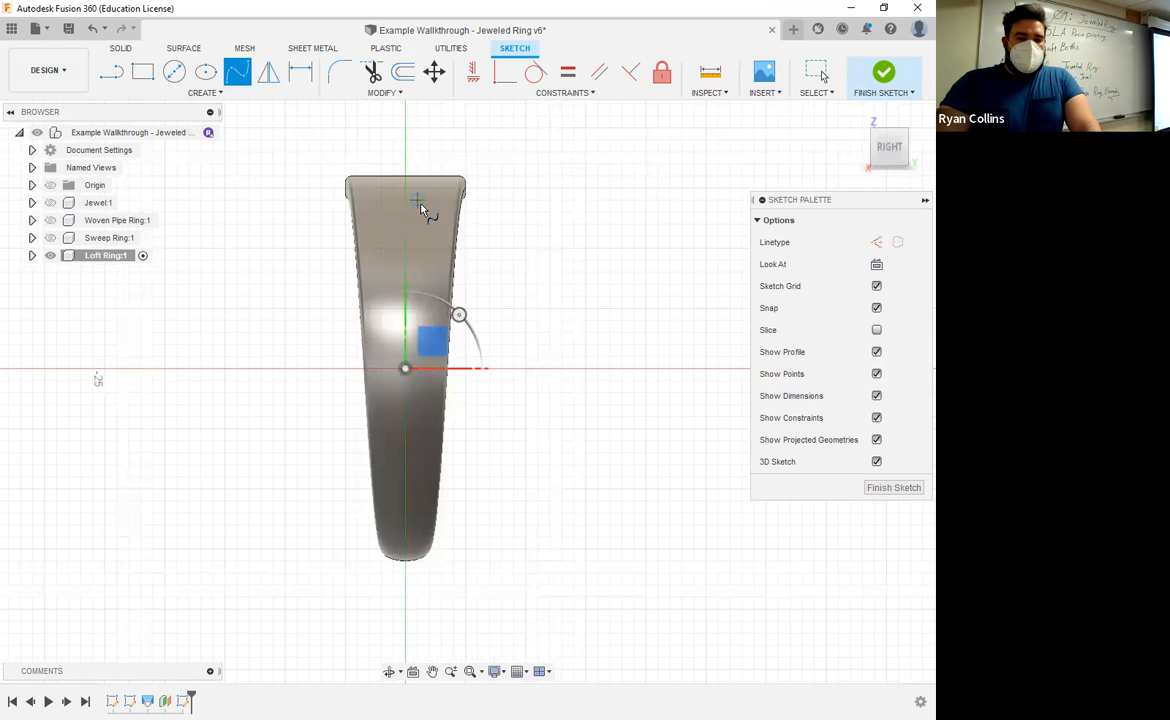
{"action": "left_click", "coordinate": [405, 200]}
{"action": "left_click", "coordinate": [375, 219]}
{"action": "left_click", "coordinate": [393, 272]}
{"action": "left_click", "coordinate": [381, 308]}
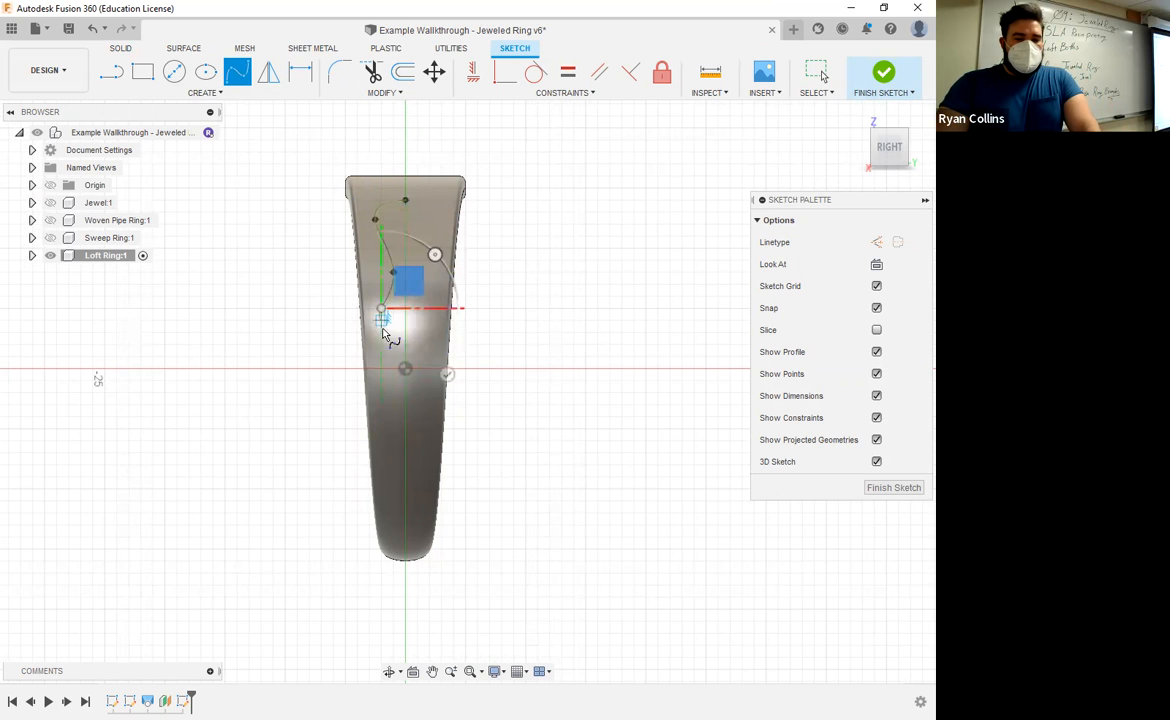
{"action": "left_click", "coordinate": [381, 349]}
{"action": "left_click", "coordinate": [393, 416]}
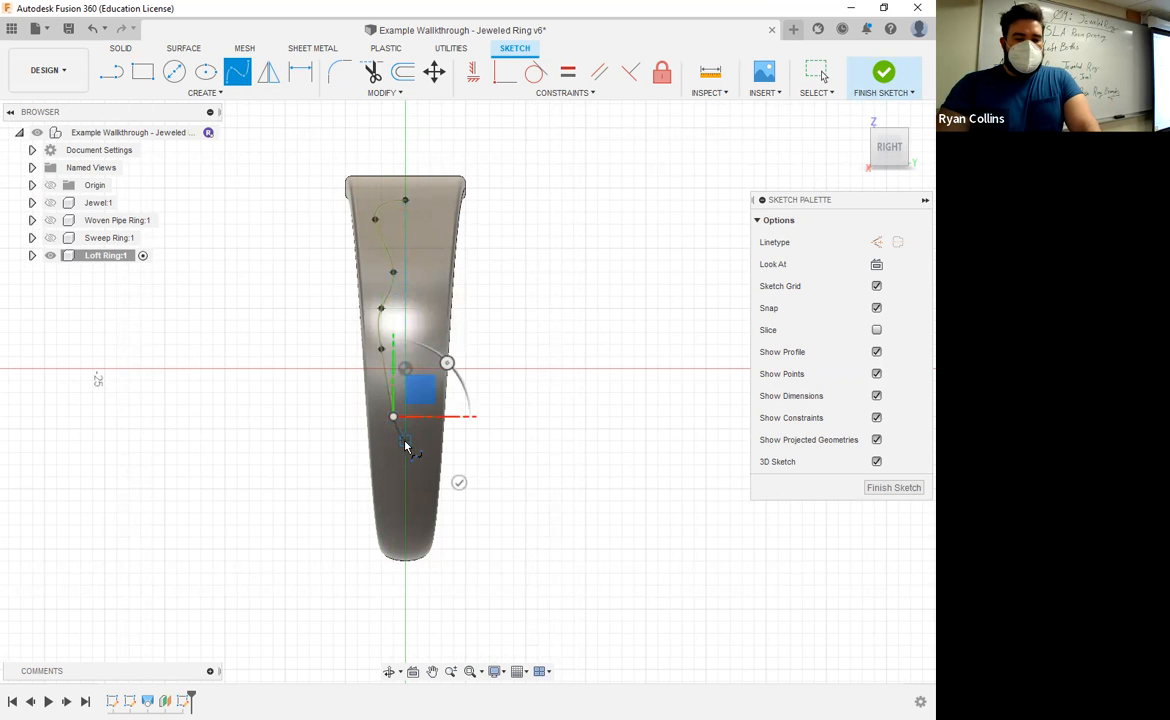
{"action": "left_click", "coordinate": [405, 442]}
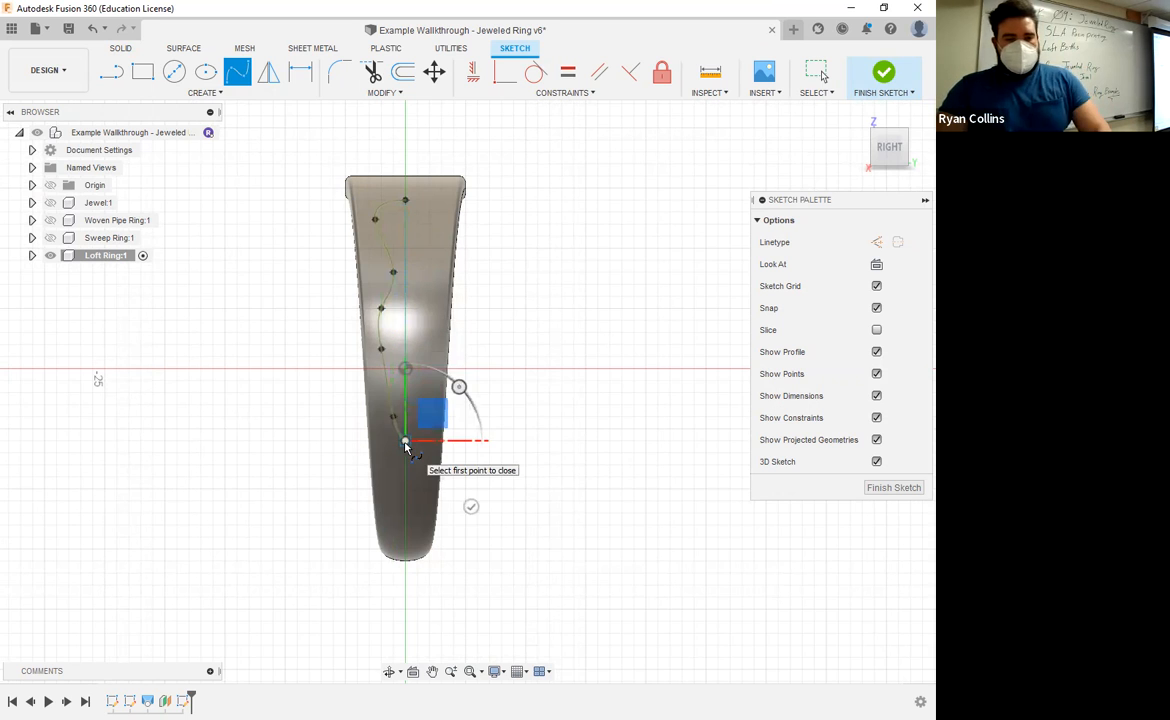
{"action": "key", "text": "Escape"}
- Draw a vertical construction line through both spline ends, extending beyond the top and bottom of the ring
{"action": "left_click", "coordinate": [114, 76]}
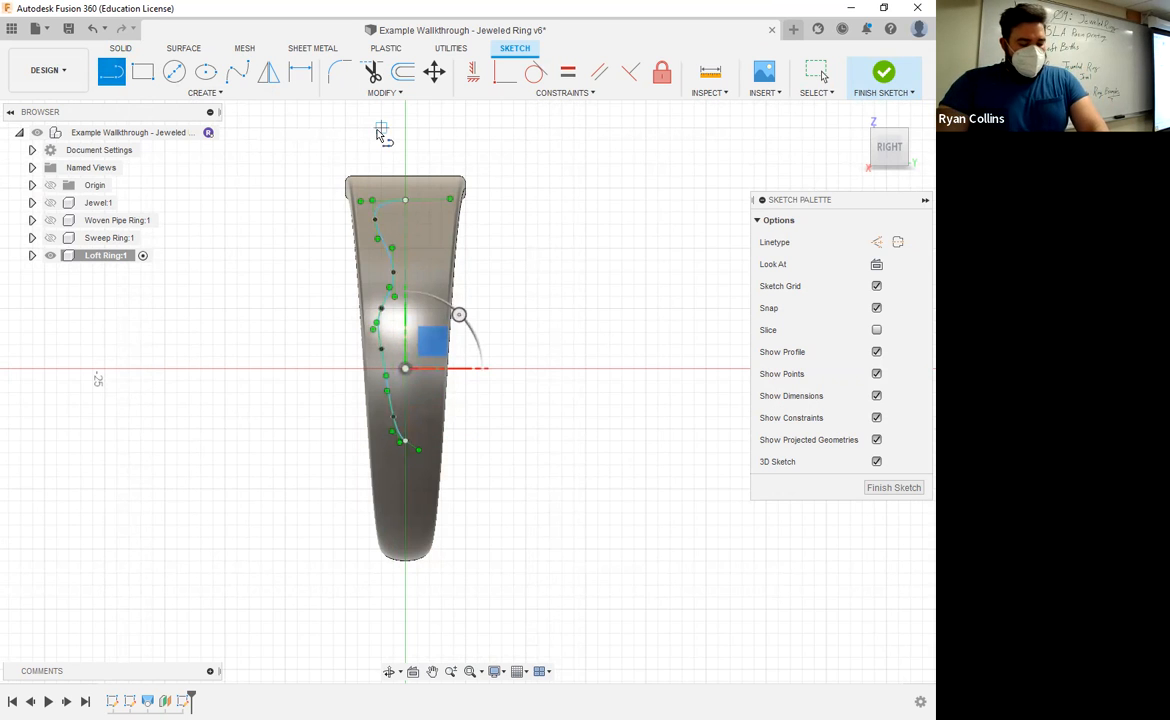
{"action": "key", "text": "x"}
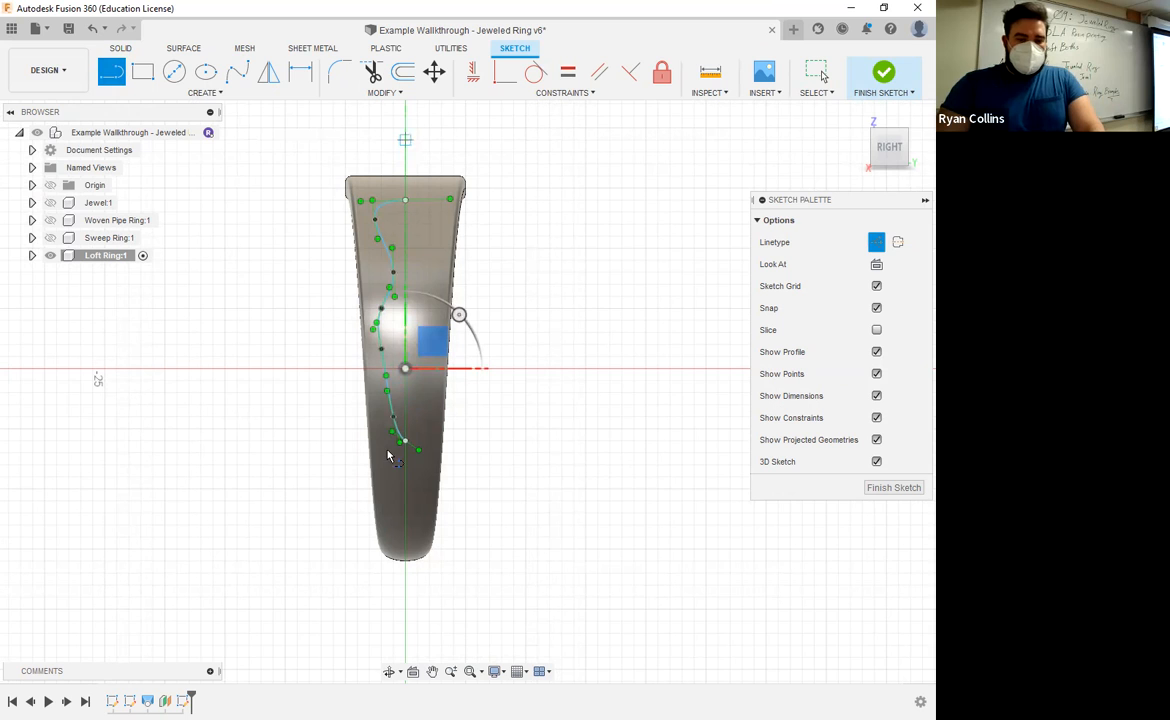
{"action": "left_click", "coordinate": [408, 606]}
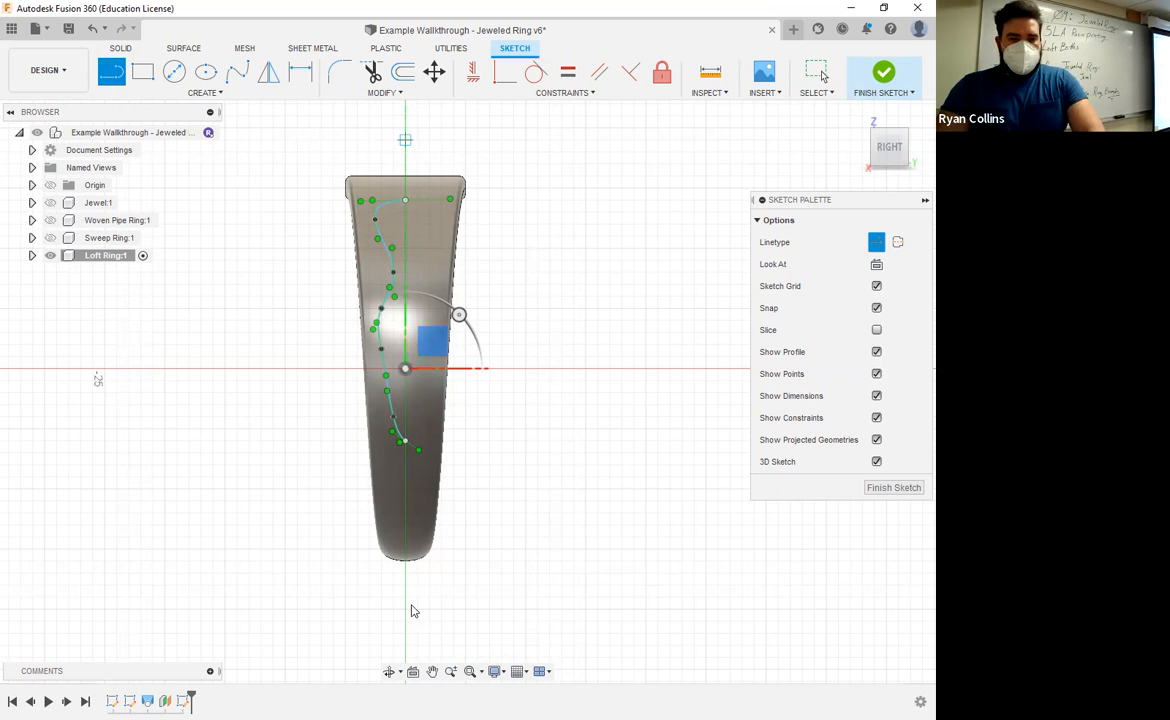
{"action": "key", "text": "Escape"}
- Mirror the spline across the vertical construction line to close the shape, and finish the sketch
{"action": "left_click", "coordinate": [270, 84]}
{"action": "left_click", "coordinate": [383, 243]}
{"action": "left_click", "coordinate": [772, 213]}
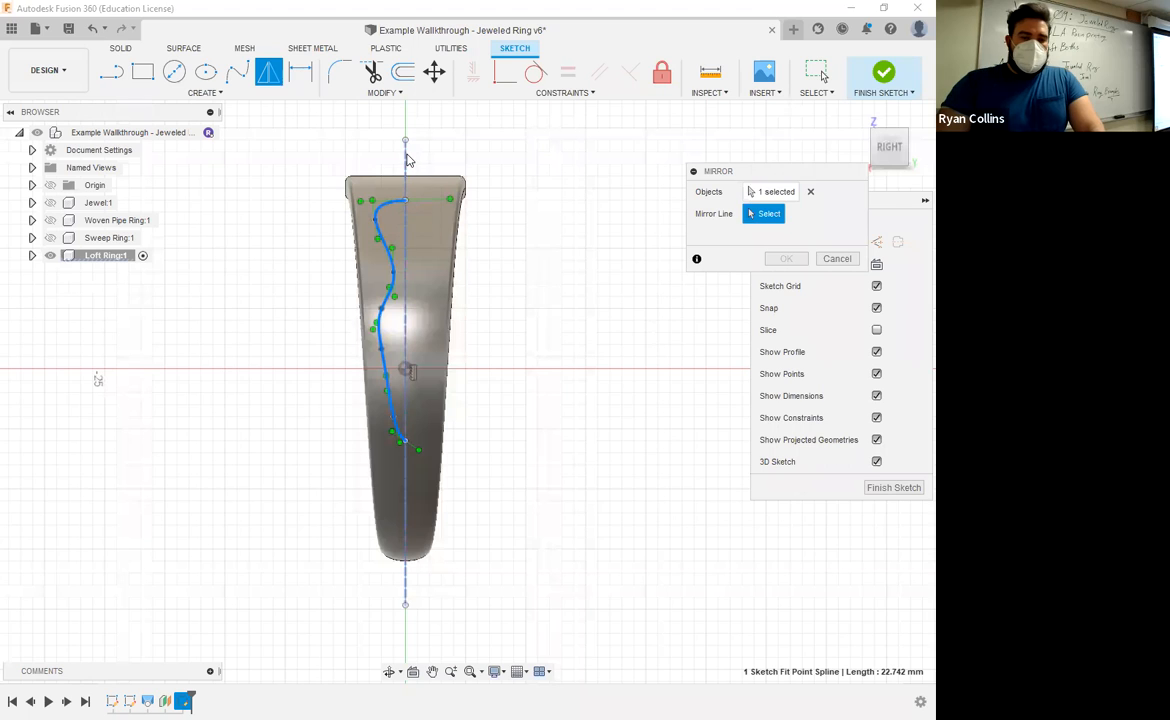
{"action": "left_click", "coordinate": [406, 158]}
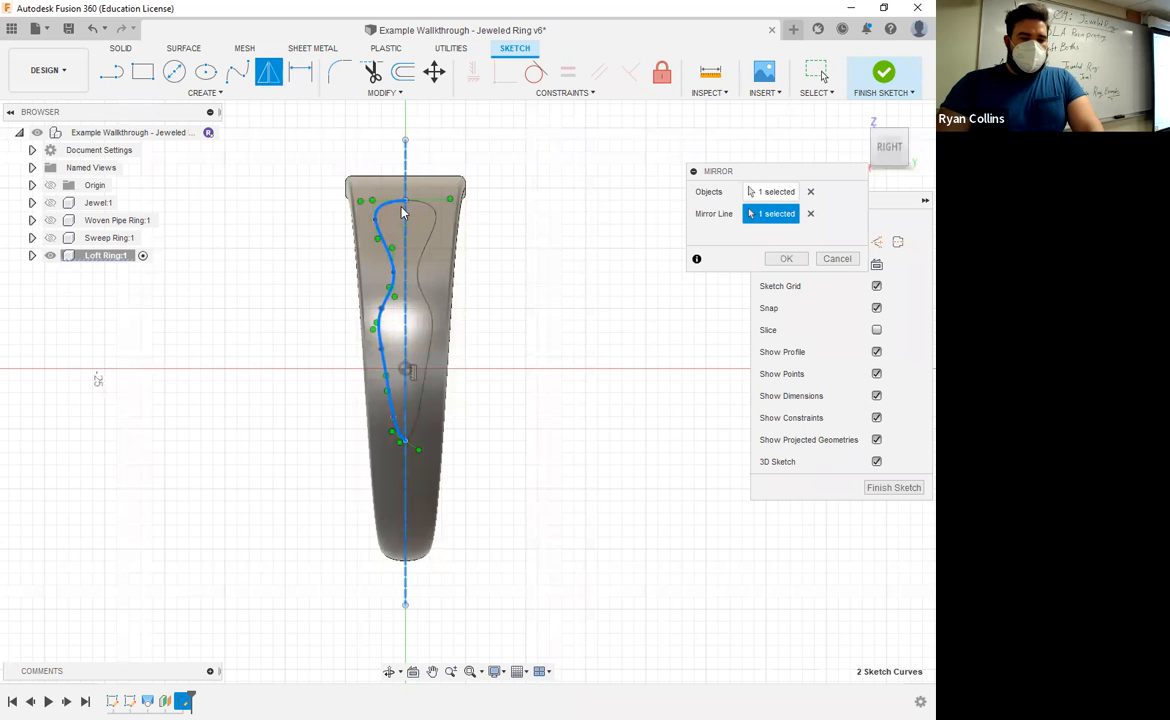
{"action": "left_click", "coordinate": [788, 259]}
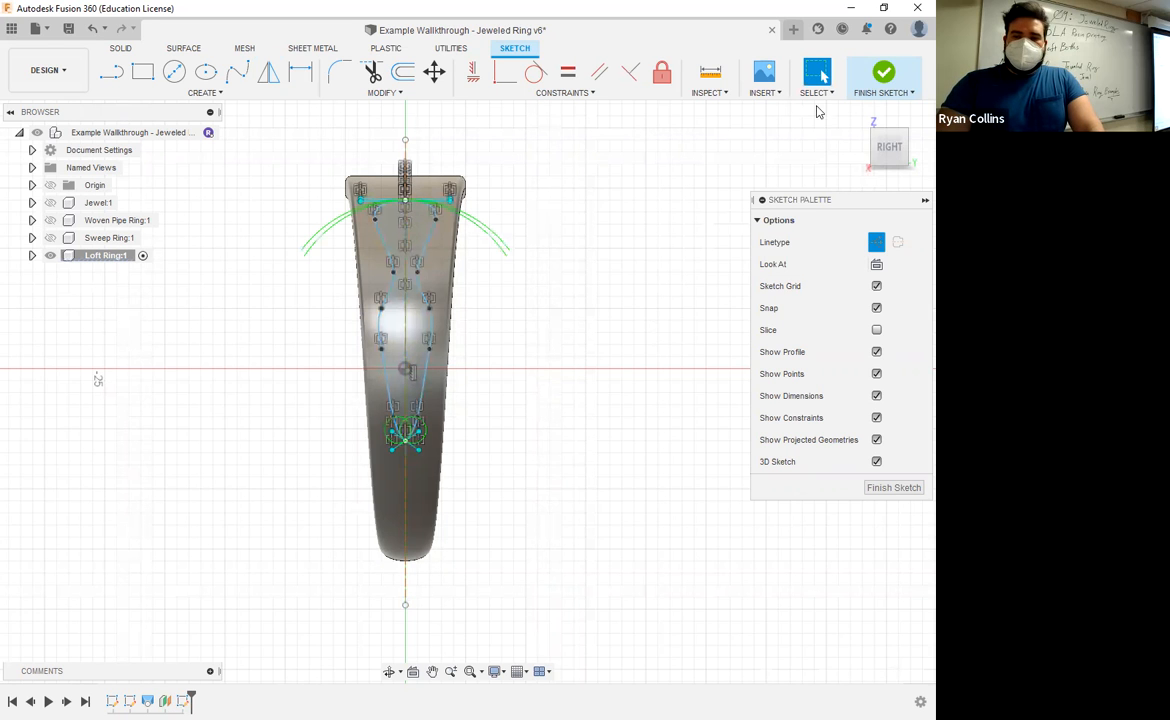
{"action": "left_click", "coordinate": [884, 78]}
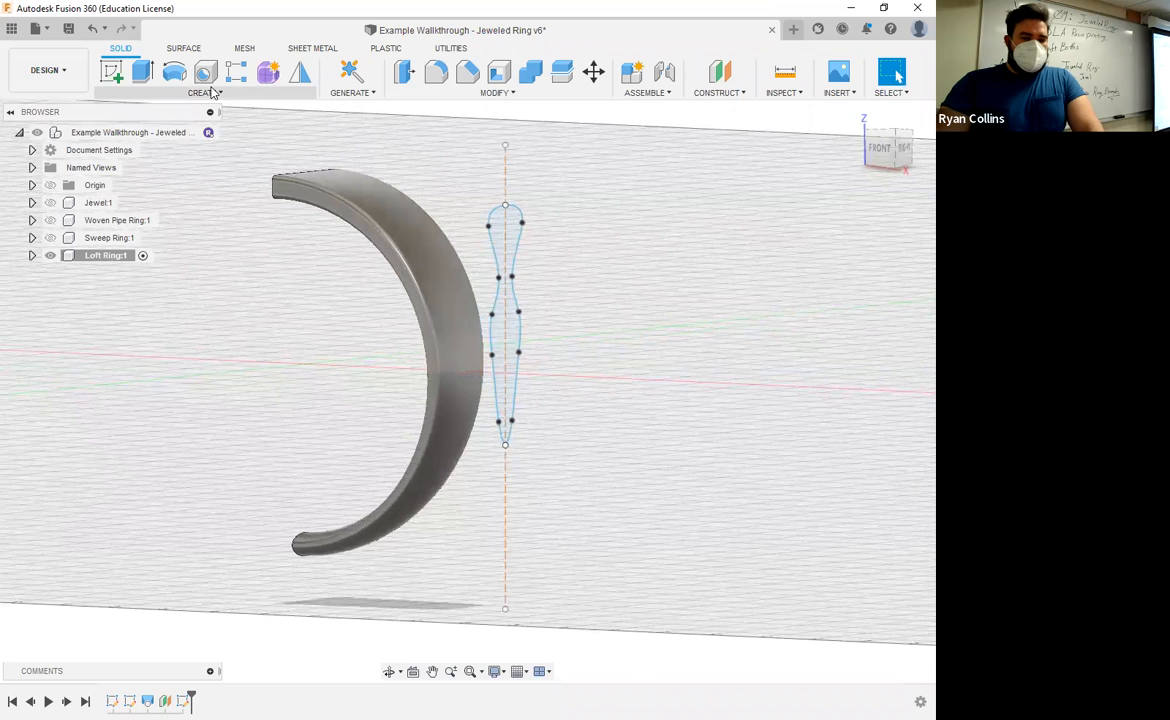
{"action": "left_click", "coordinate": [206, 92]}
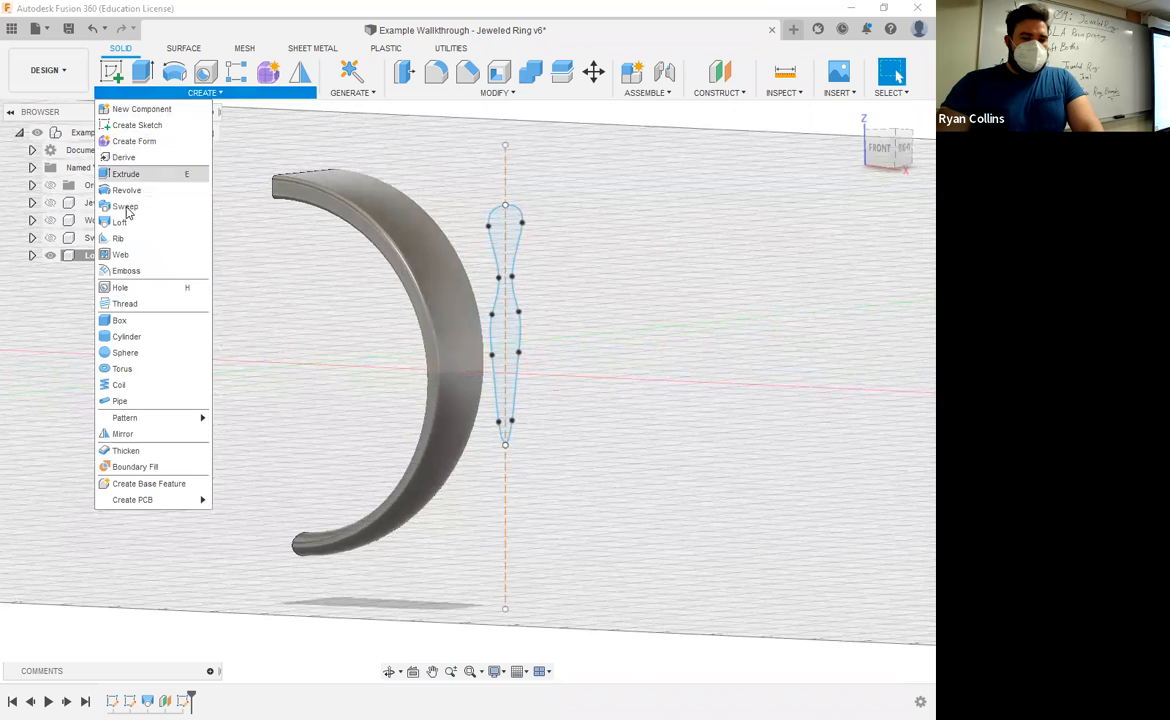
{"action": "left_click", "coordinate": [123, 276]}
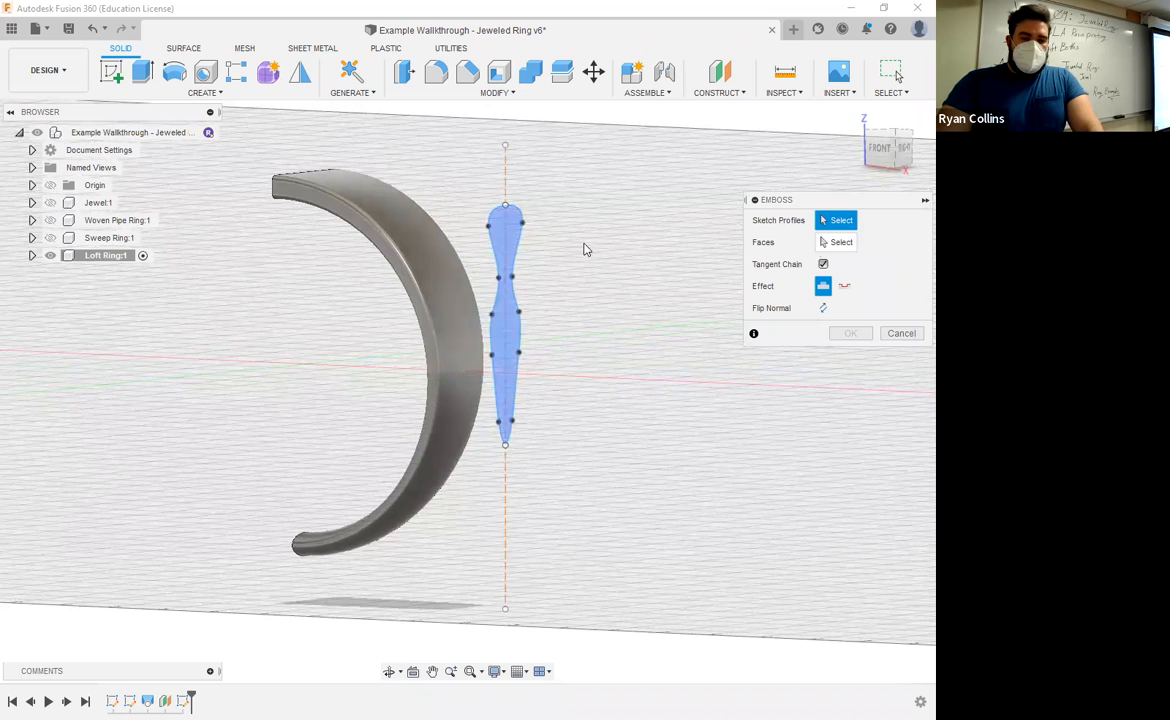
{"action": "left_click", "coordinate": [506, 290]}
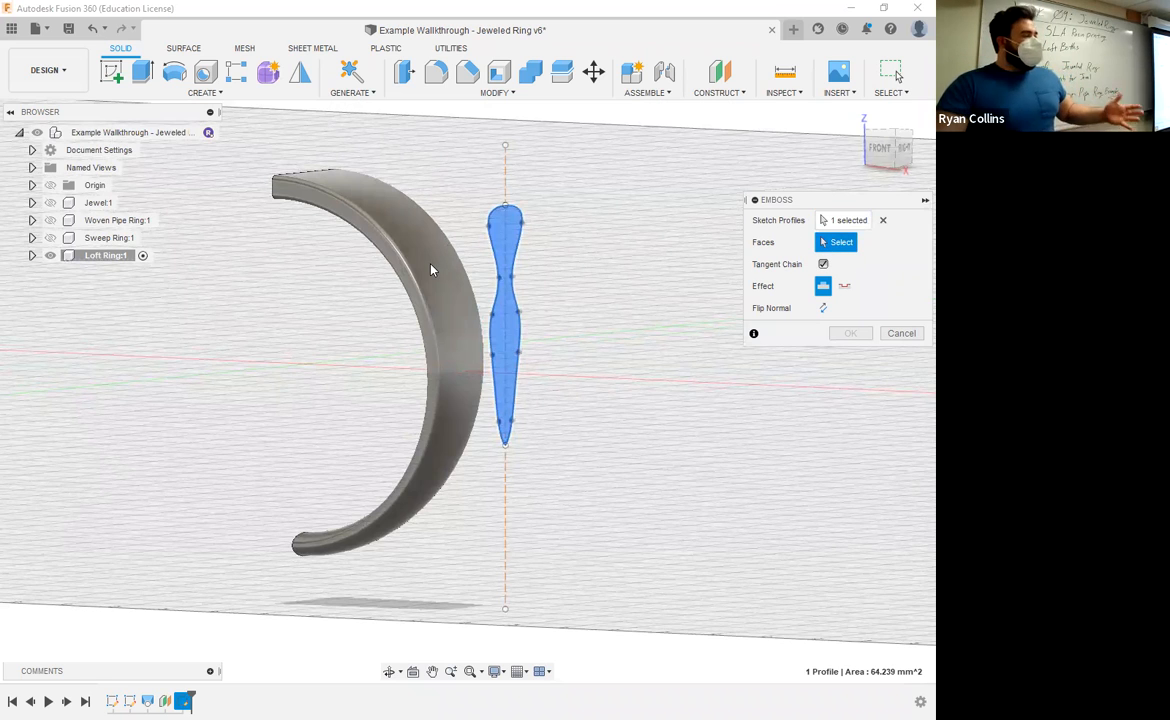
{"action": "left_click", "coordinate": [898, 338]}
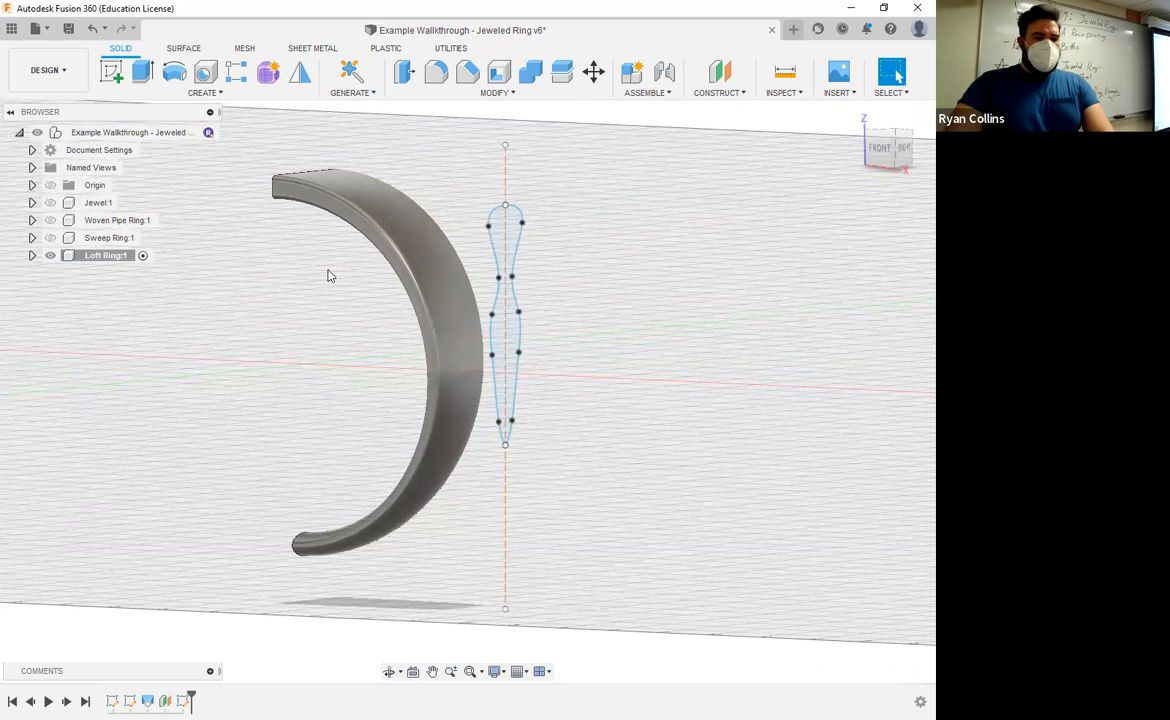
- Hide the lofted ring body inside the Loft Ring component, leaving the spline sketch displayed
{"action": "left_click", "coordinate": [31, 256]}
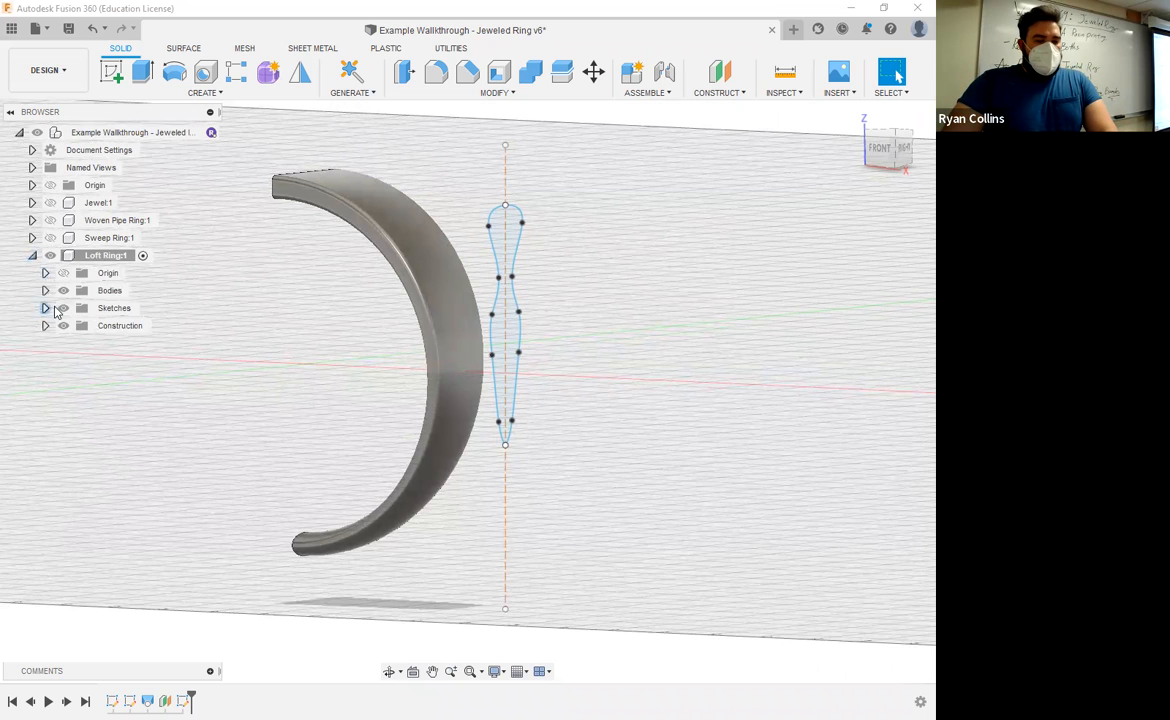
{"action": "left_click", "coordinate": [45, 290]}
{"action": "left_click", "coordinate": [77, 308]}
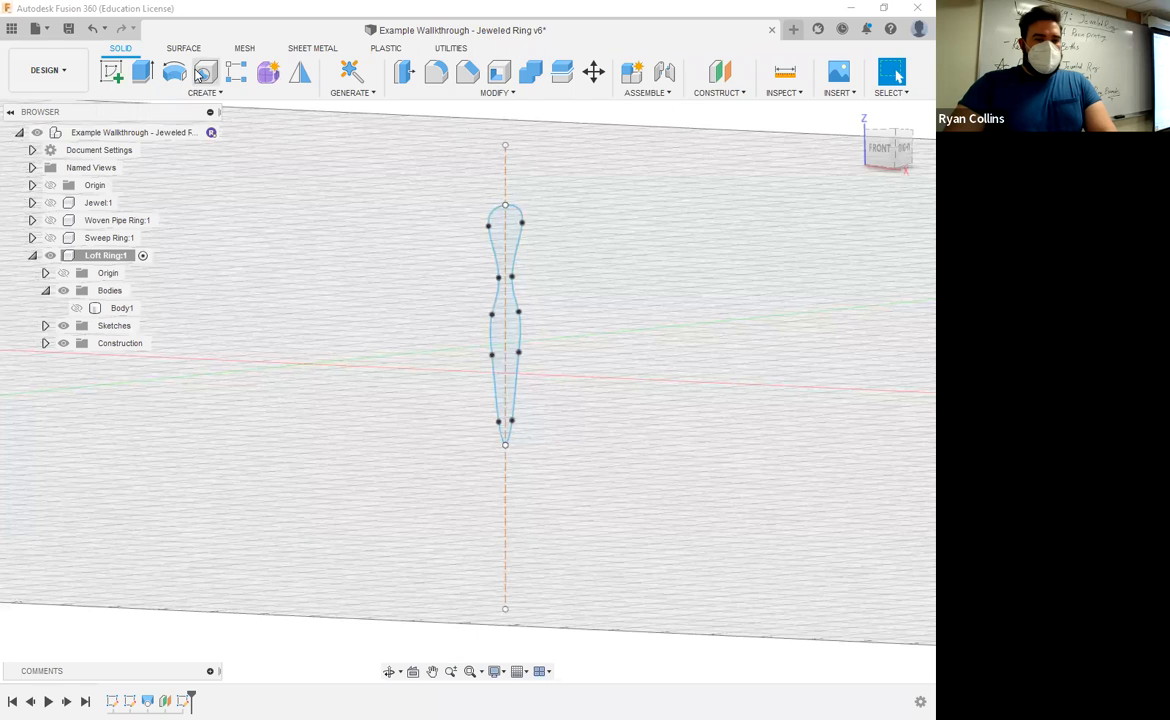
- Create a cylinder as a new body on the front origin plane, centred at the origin, 35 mm in diameter and 20 mm high
{"action": "left_click", "coordinate": [193, 93]}
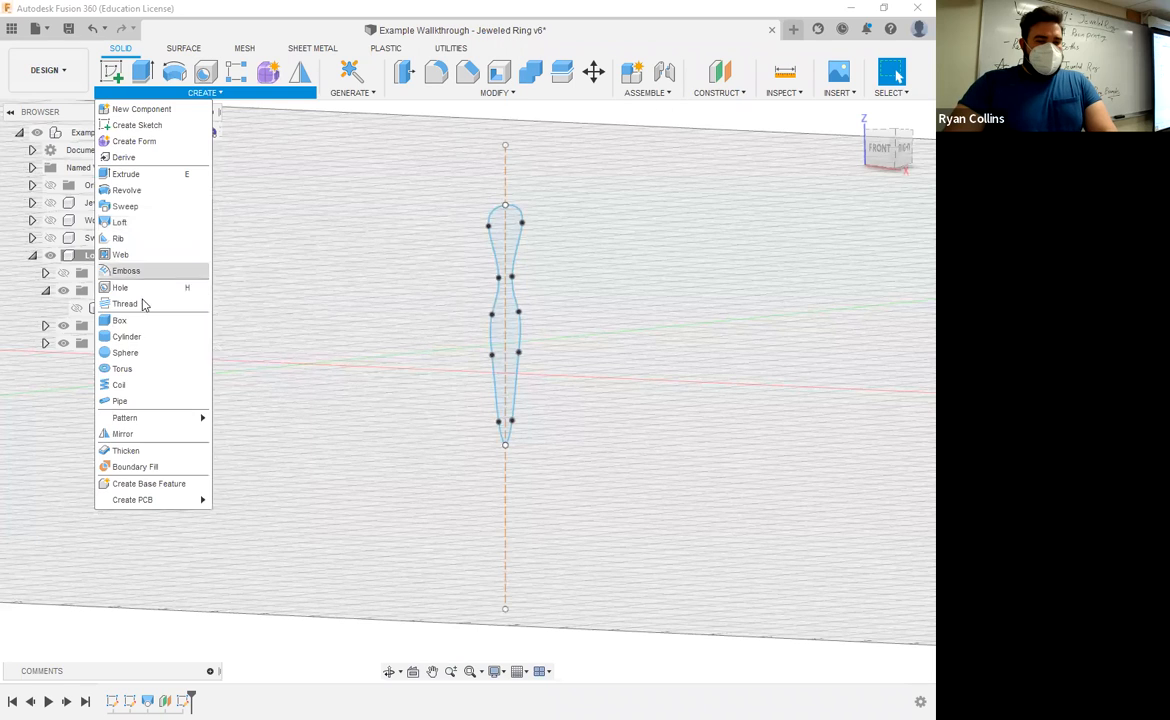
{"action": "left_click", "coordinate": [140, 338]}
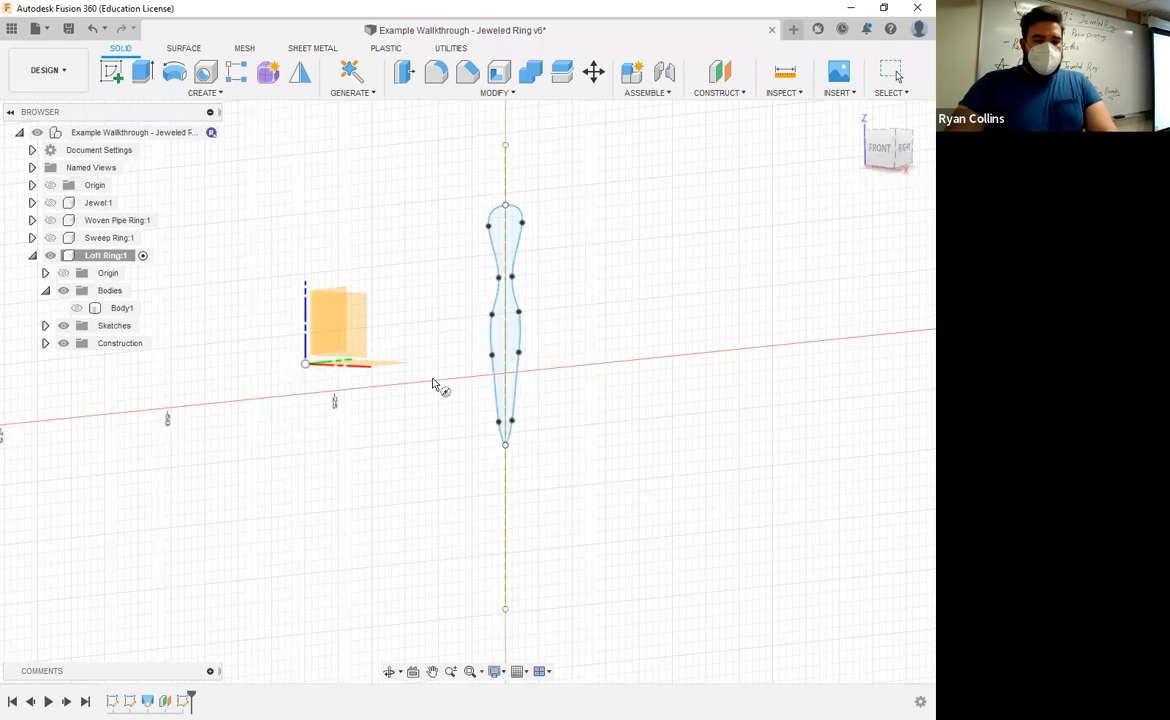
{"action": "left_click", "coordinate": [347, 350]}
{"action": "left_click", "coordinate": [286, 368]}
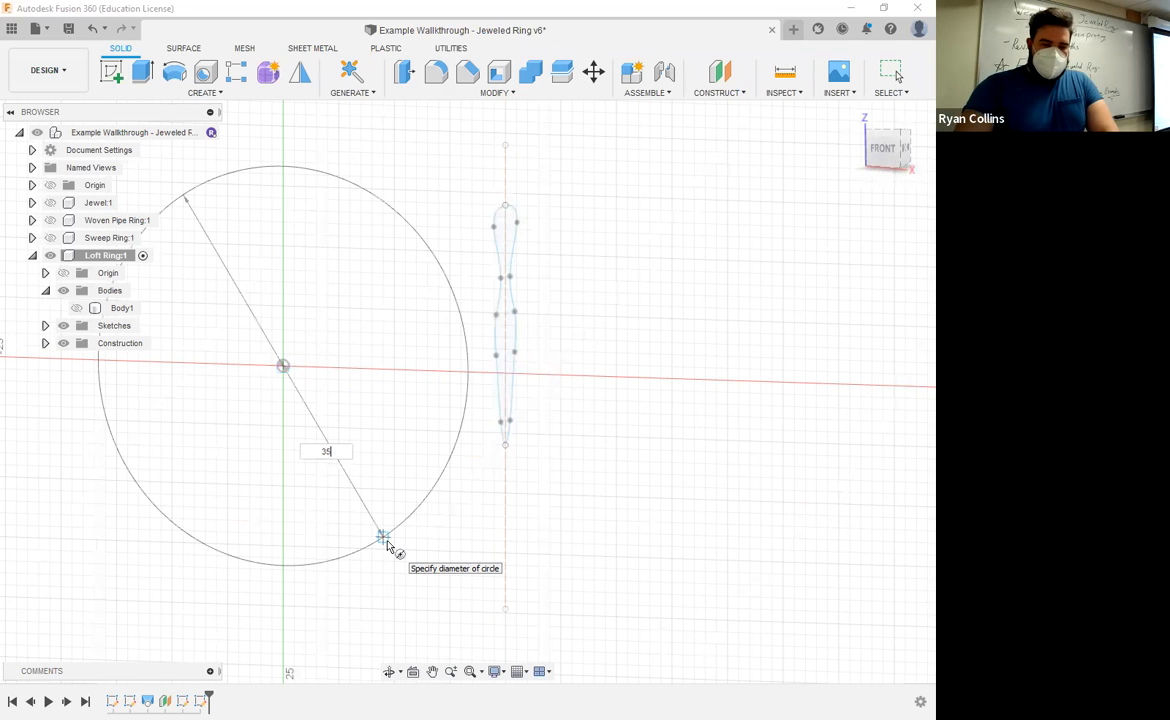
{"action": "type", "text": "35"}
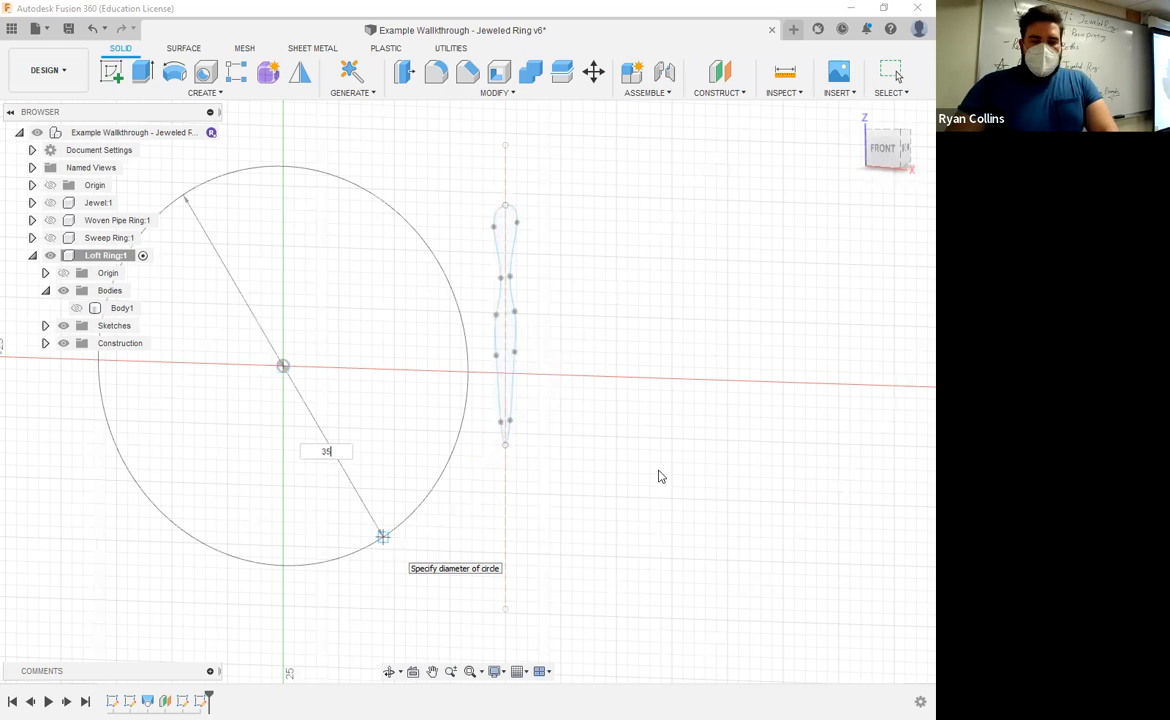
{"action": "key", "text": "Return"}
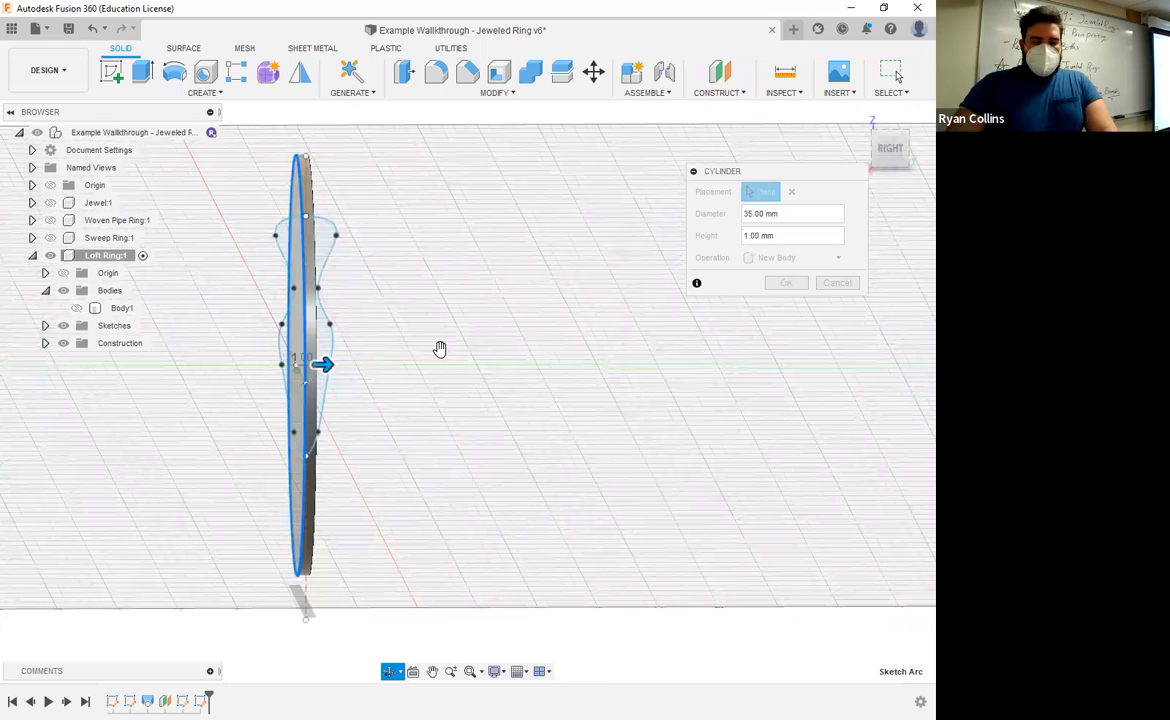
{"action": "type", "text": "20"}
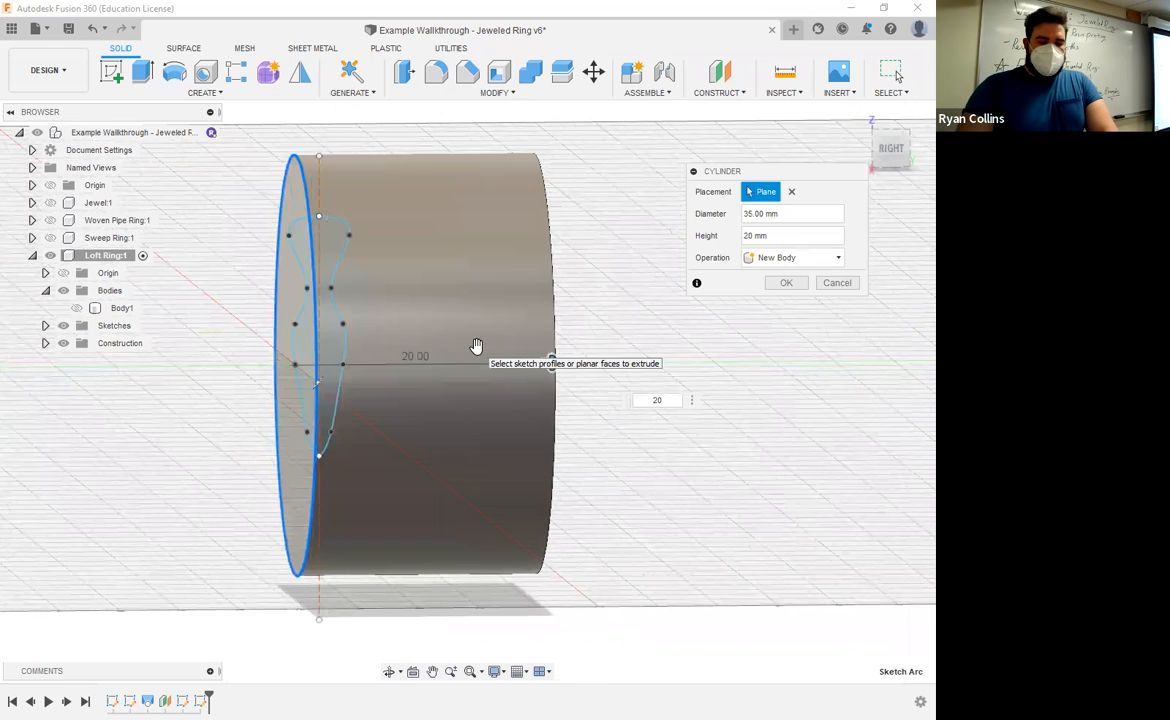
{"action": "key", "text": "Return"}
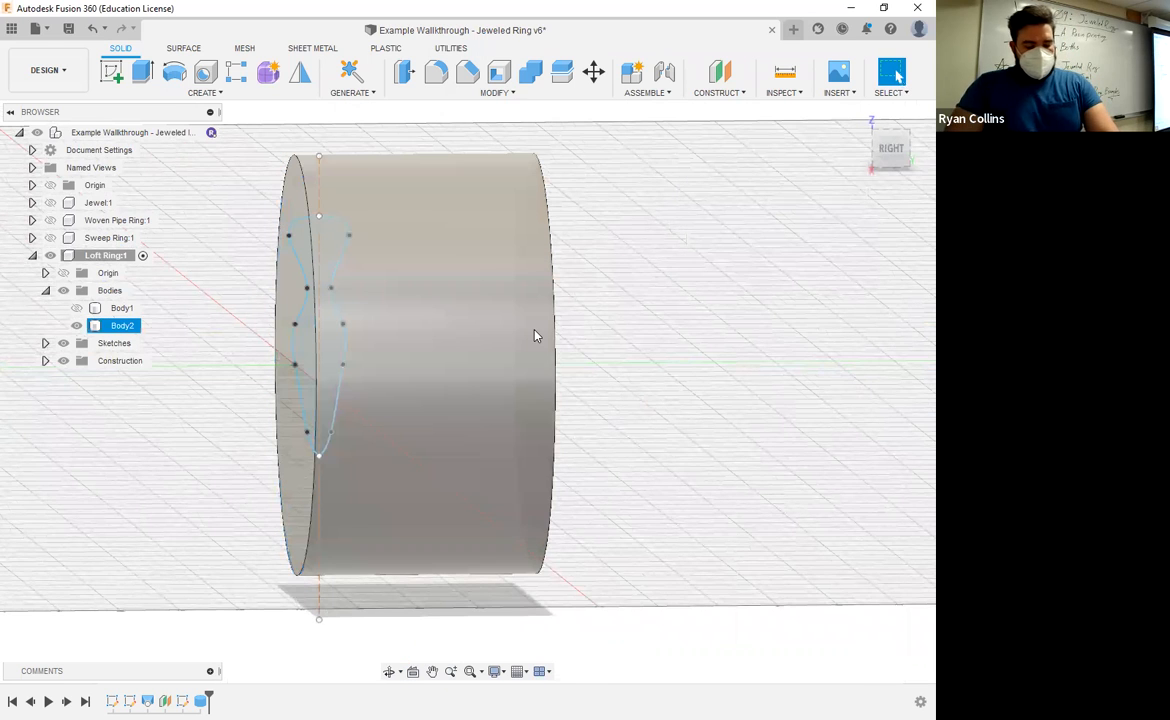
{"action": "left_click", "coordinate": [535, 336]}
{"action": "key", "text": "m"}
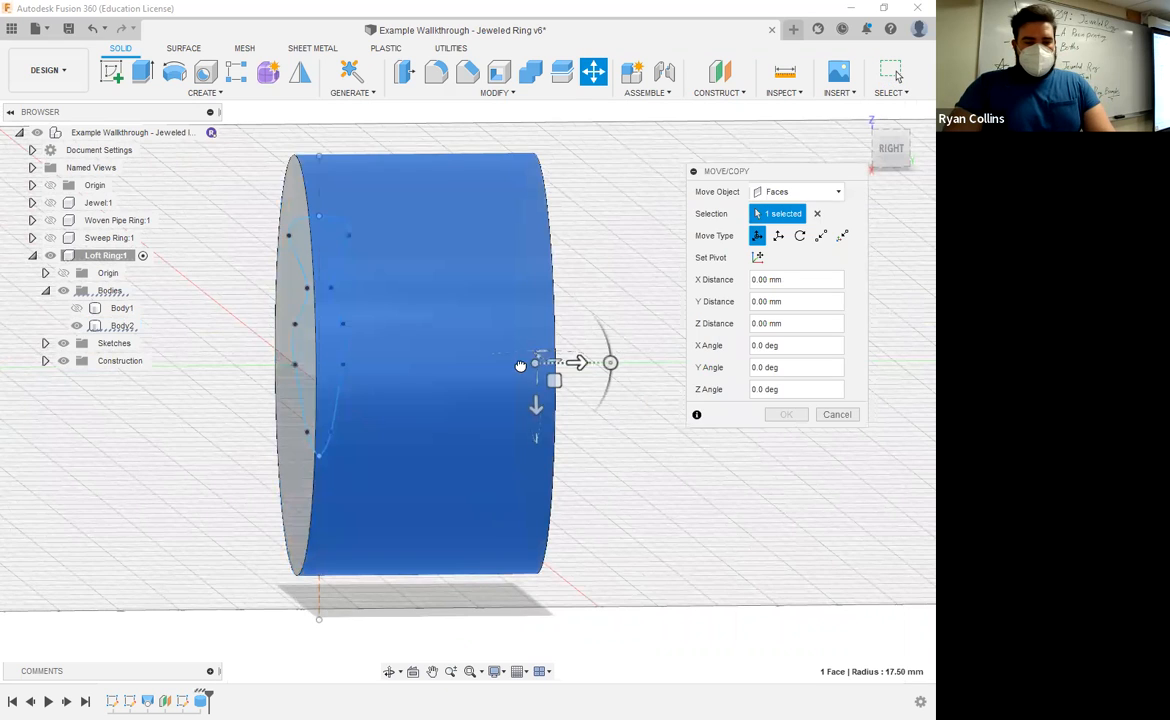
{"action": "type", "text": "-9"}
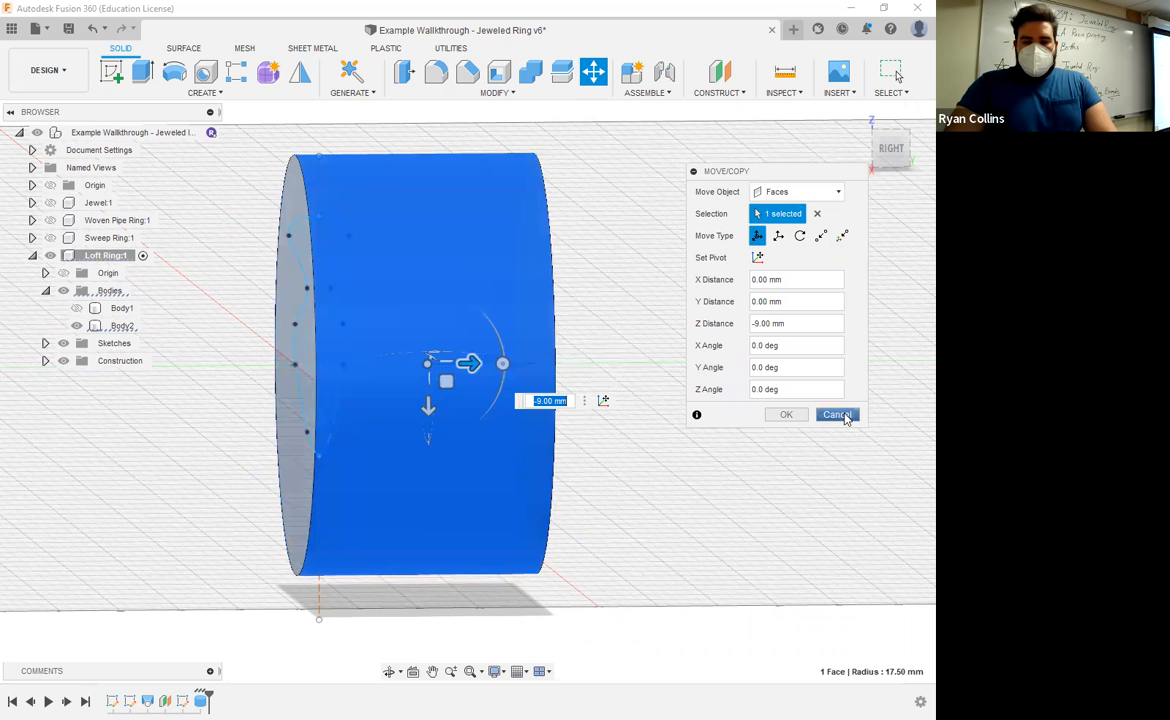
{"action": "left_click", "coordinate": [836, 415]}
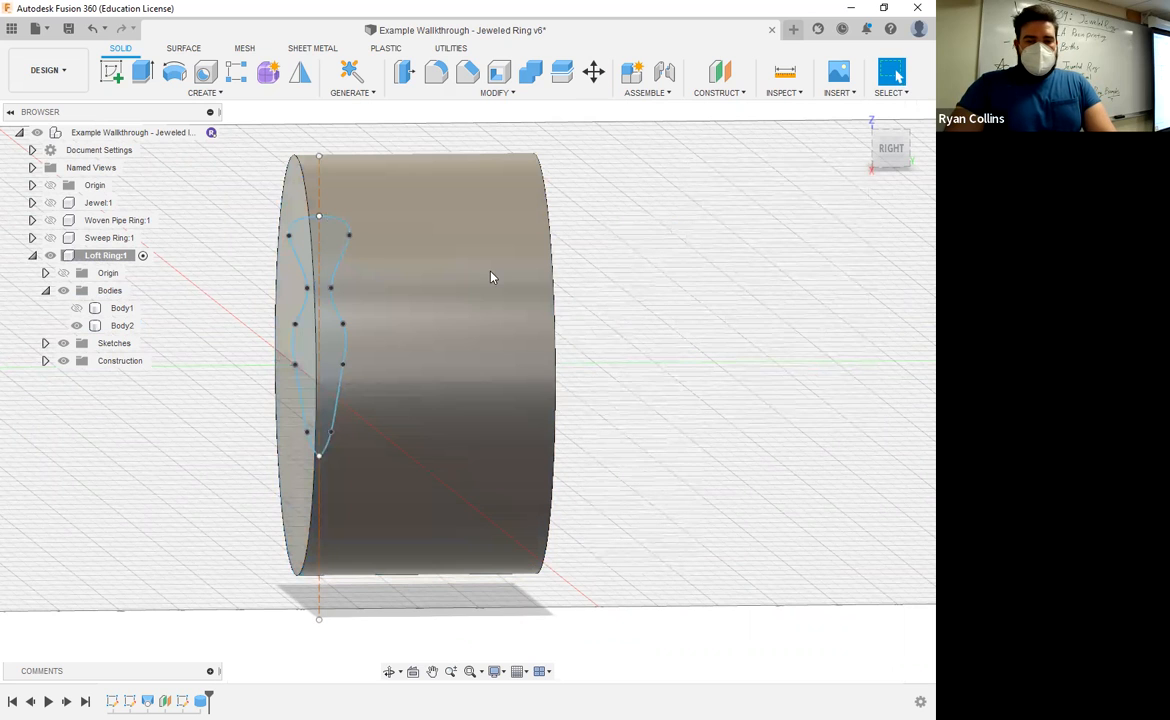
- Move the whole cylinder body along its axis until the spline shape sits midway across its width
{"action": "left_click", "coordinate": [440, 356]}
{"action": "key", "text": "m"}
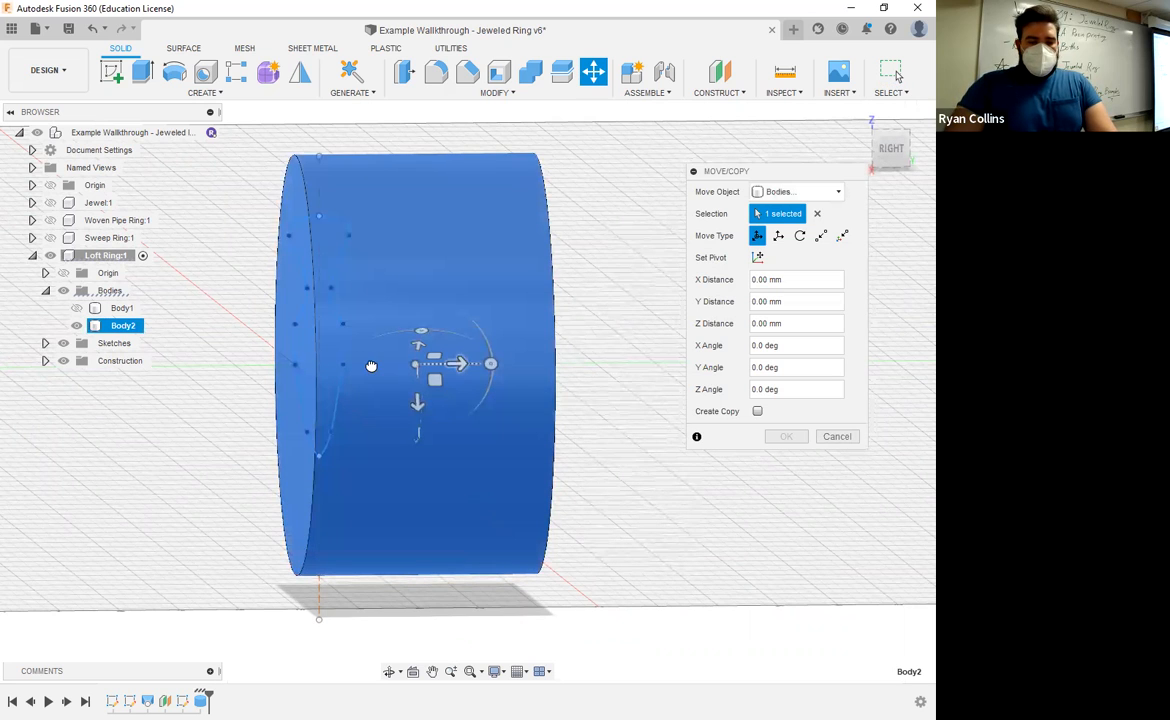
{"action": "left_click_drag", "start_coordinate": [448, 364], "coordinate": [333, 368]}
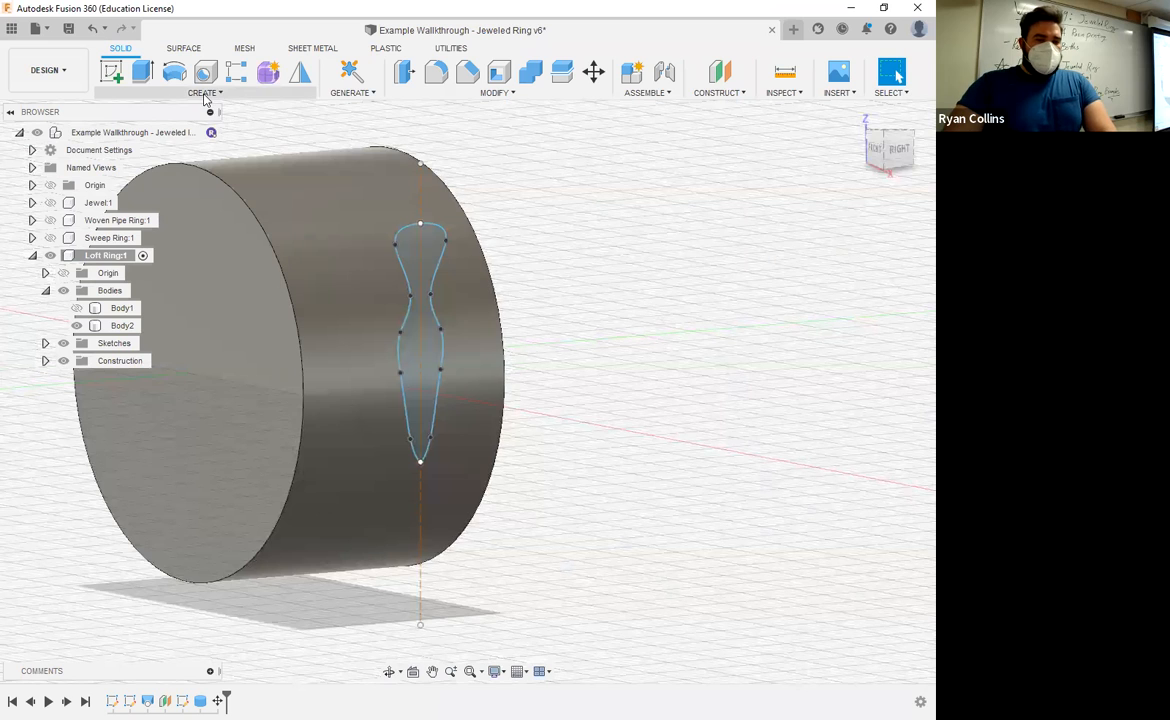
- Set up an Emboss with the closed spline profile as the sketch profile and the cylinder's curved outer face as the target
{"action": "left_click", "coordinate": [205, 92]}
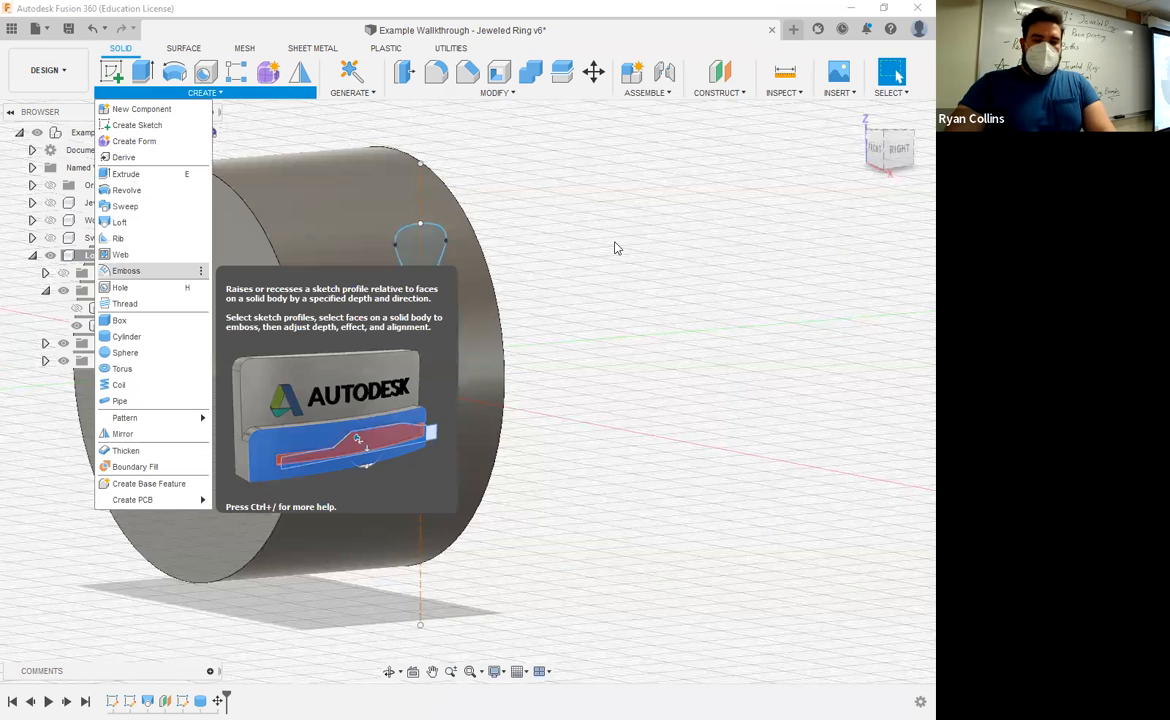
{"action": "left_click", "coordinate": [126, 270]}
{"action": "left_click", "coordinate": [426, 263]}
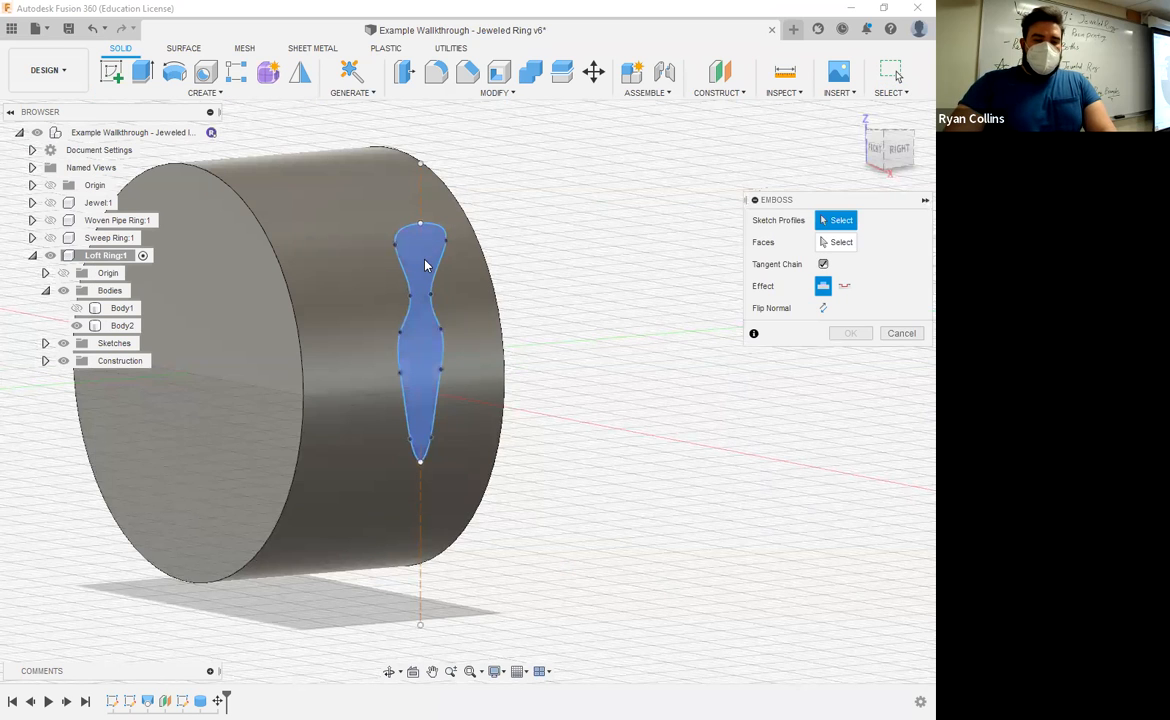
{"action": "left_click", "coordinate": [836, 242]}
{"action": "left_click", "coordinate": [362, 230]}
{"action": "middle_click_drag", "start_coordinate": [545, 264], "coordinate": [533, 373], "text": "shift"}
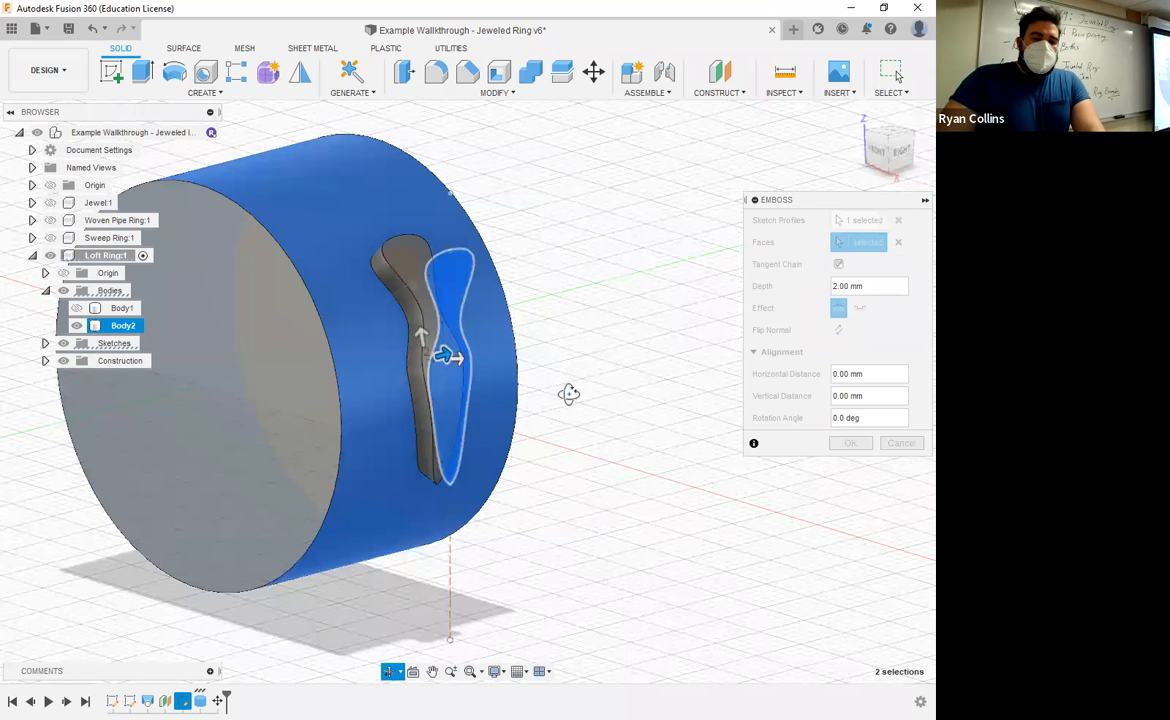
{"action": "middle_click_drag", "start_coordinate": [567, 394], "coordinate": [525, 321], "text": "shift"}
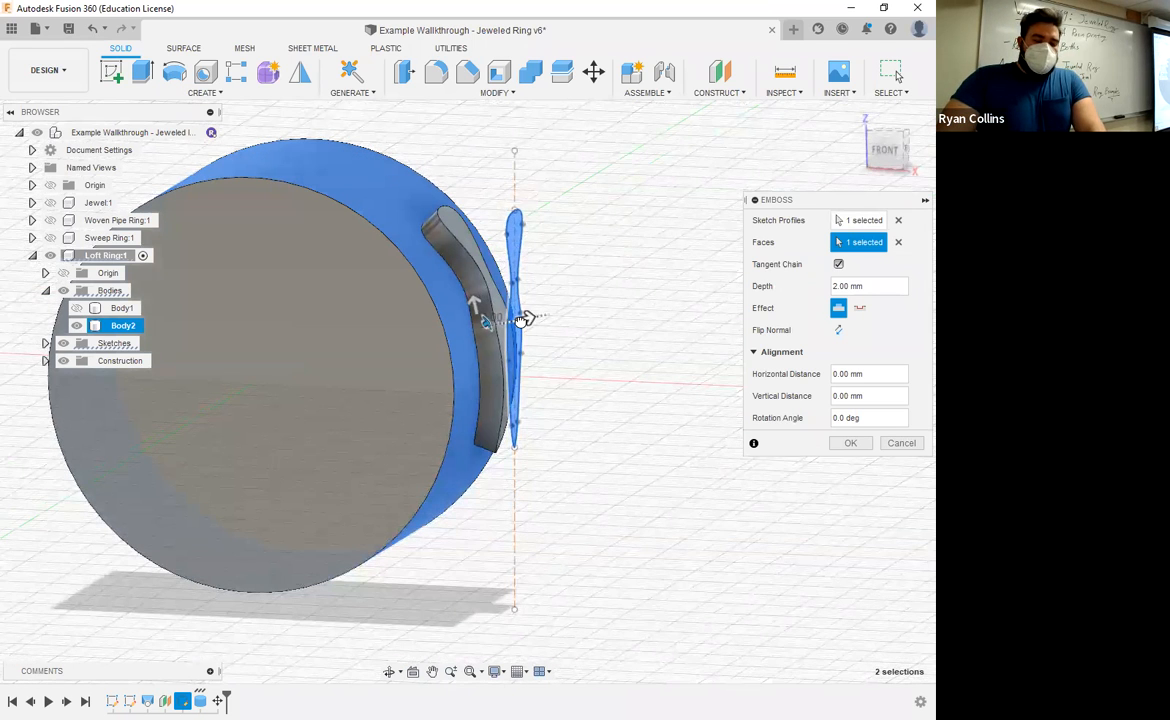
- Try emboss depths of 1 mm and 15 mm in the preview on the cylinder
{"action": "left_click_drag", "start_coordinate": [525, 318], "coordinate": [517, 320]}
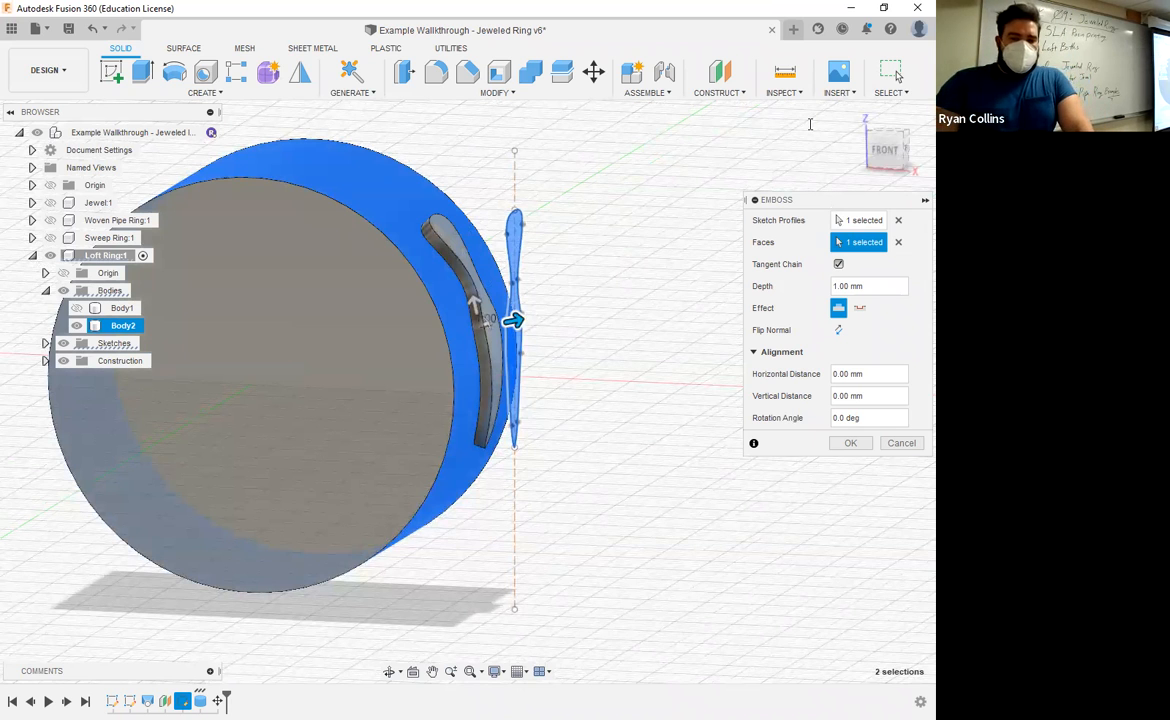
{"action": "left_click_drag", "start_coordinate": [828, 200], "coordinate": [791, 154]}
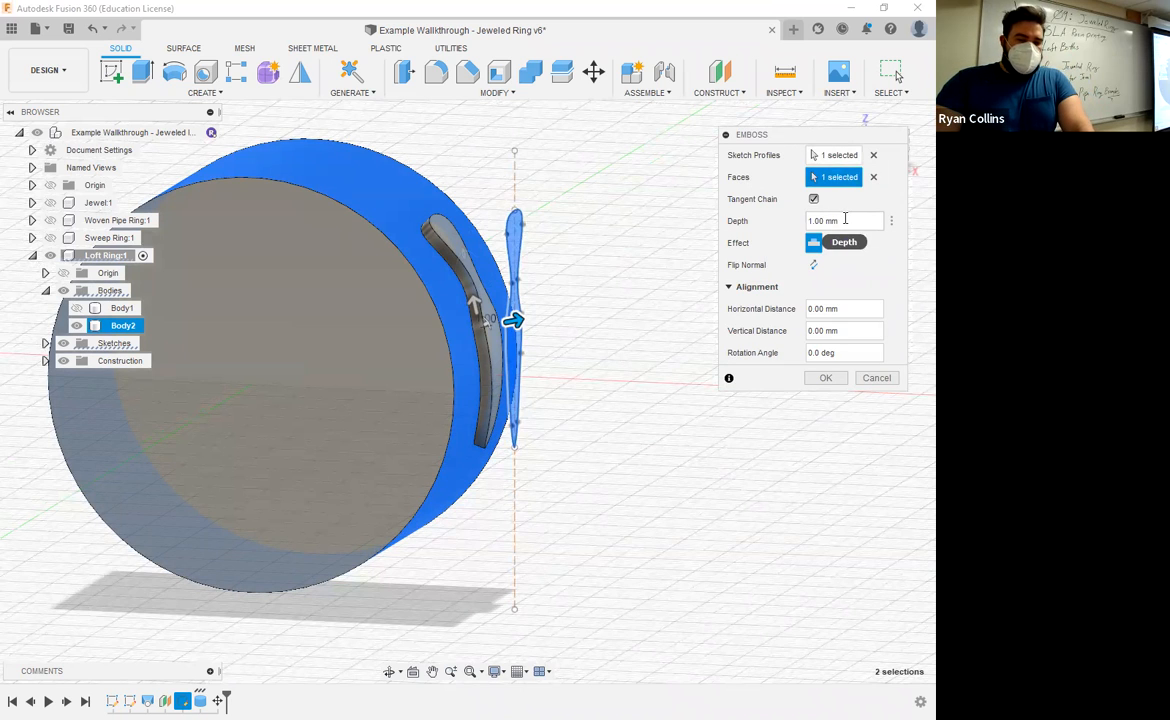
{"action": "left_click_drag", "start_coordinate": [516, 314], "coordinate": [670, 268]}
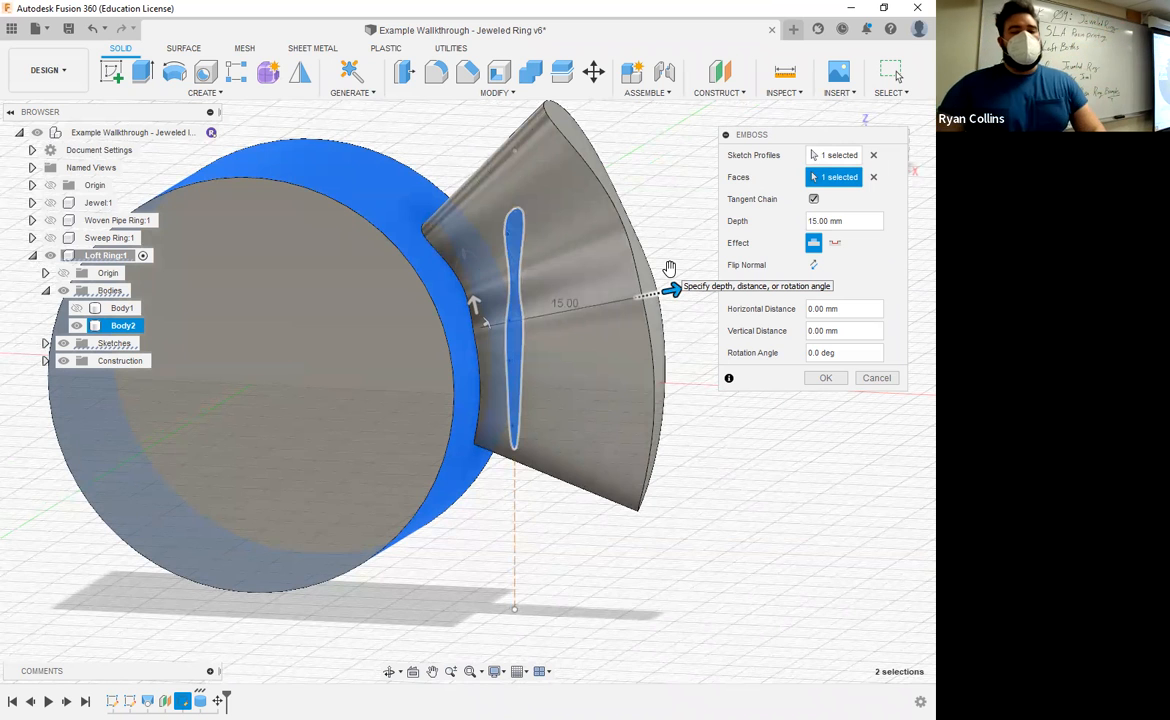
- Set the depth to 2 mm, switch the effect to Deboss, and apply it to the cylinder's curved face
{"action": "left_click", "coordinate": [843, 225]}
{"action": "type", "text": "2"}
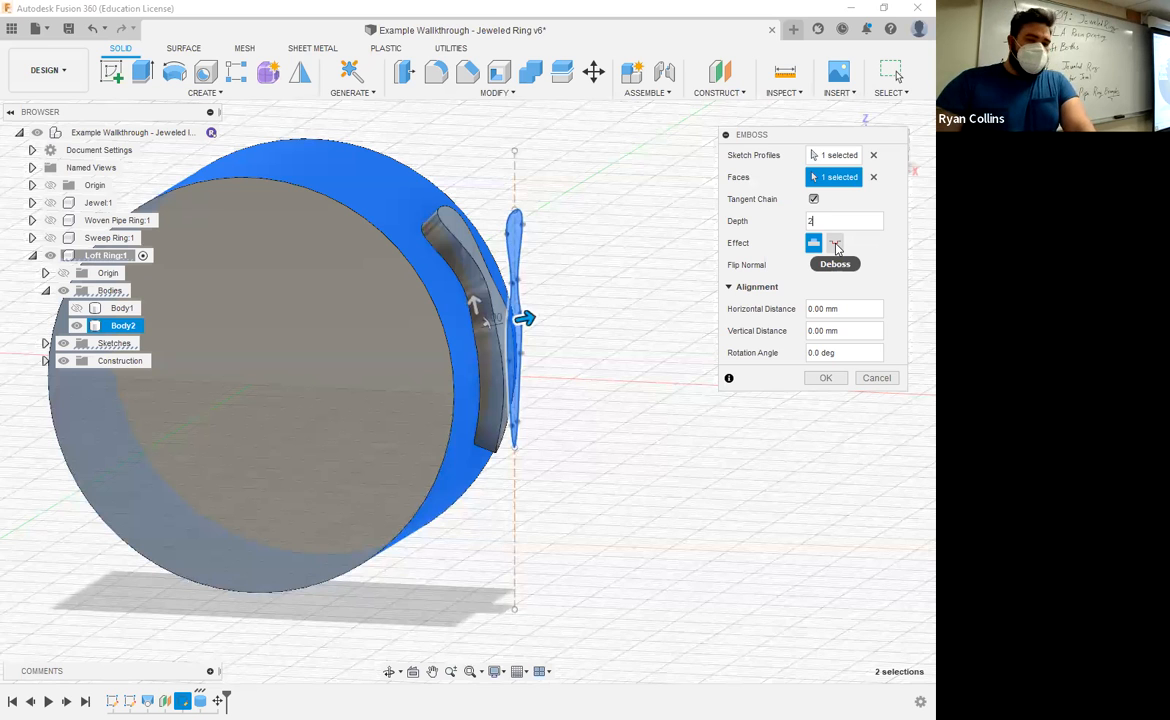
{"action": "left_click", "coordinate": [836, 245]}
{"action": "mouse_move", "coordinate": [596, 340]}
{"action": "middle_mouse_down", "text": "shift"}
{"action": "mouse_move", "coordinate": [525, 337]}
{"action": "mouse_move", "coordinate": [600, 345]}
{"action": "middle_mouse_up", "text": "shift"}
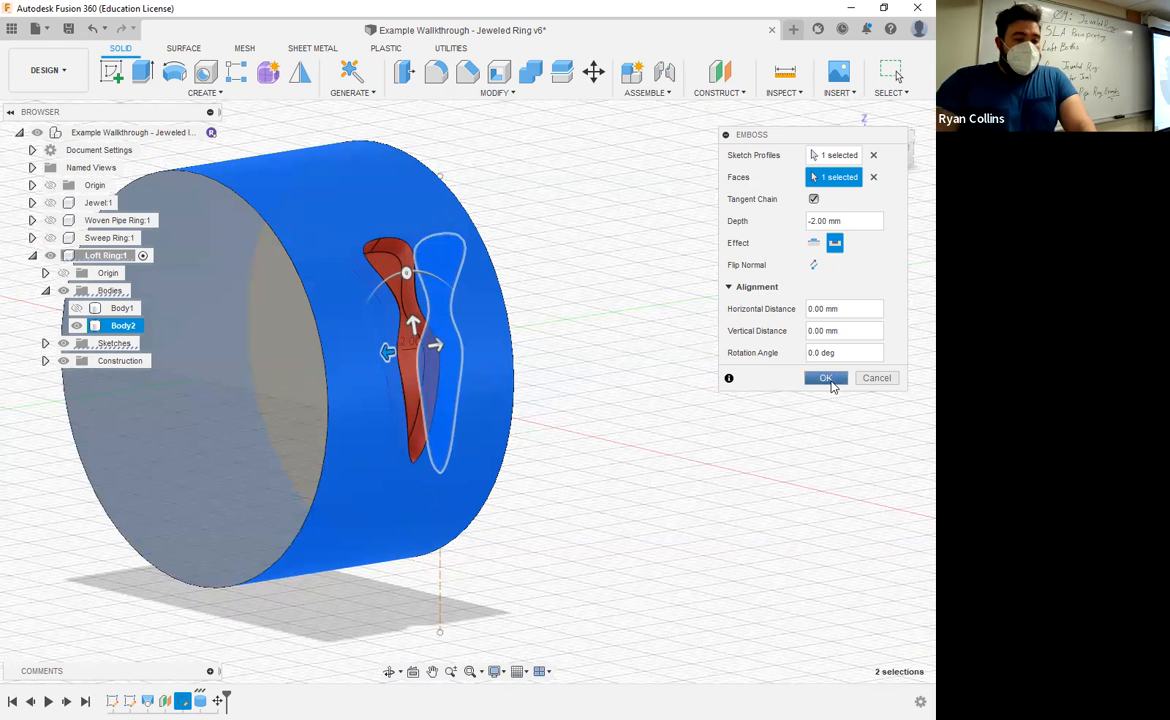
{"action": "left_click", "coordinate": [826, 379]}
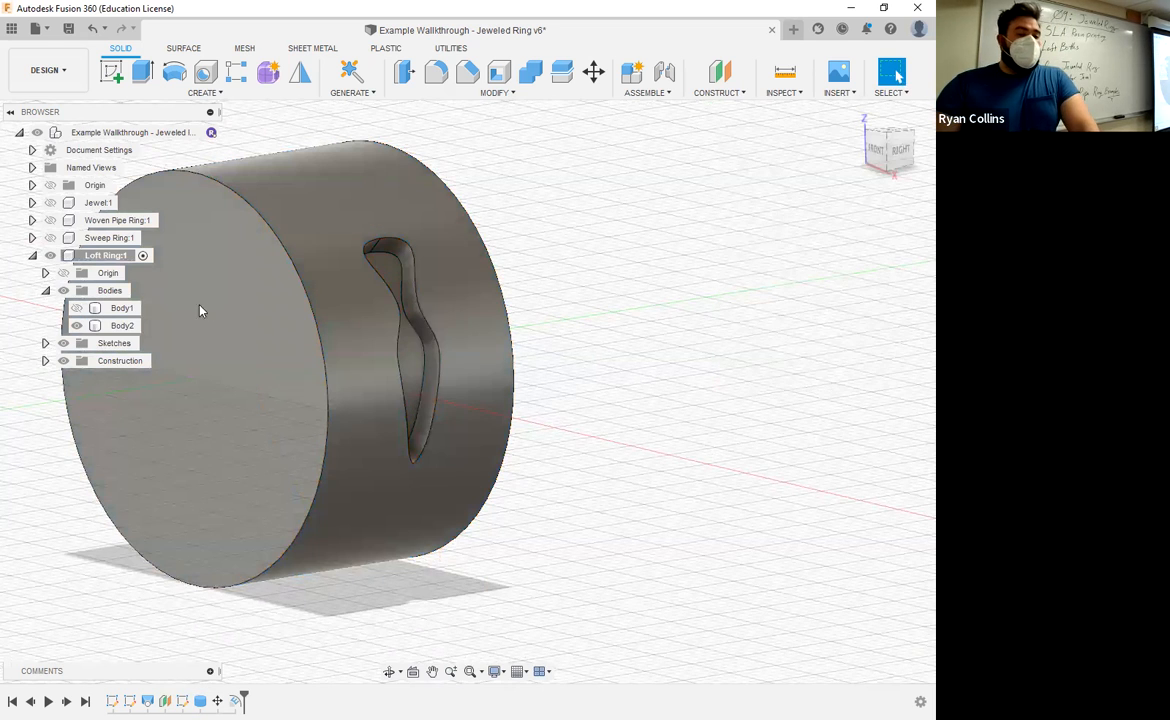
- Hide the debossed cylinder body and show the lofted ring body instead
{"action": "left_click", "coordinate": [72, 323]}
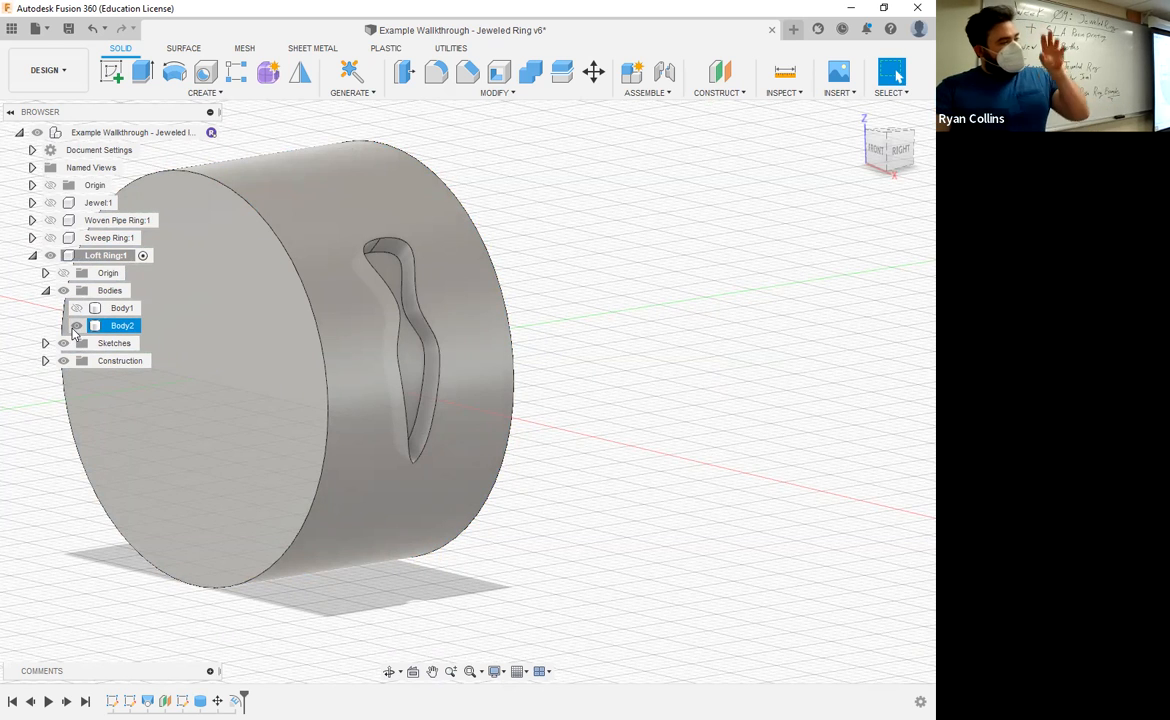
{"action": "left_click", "coordinate": [77, 310]}
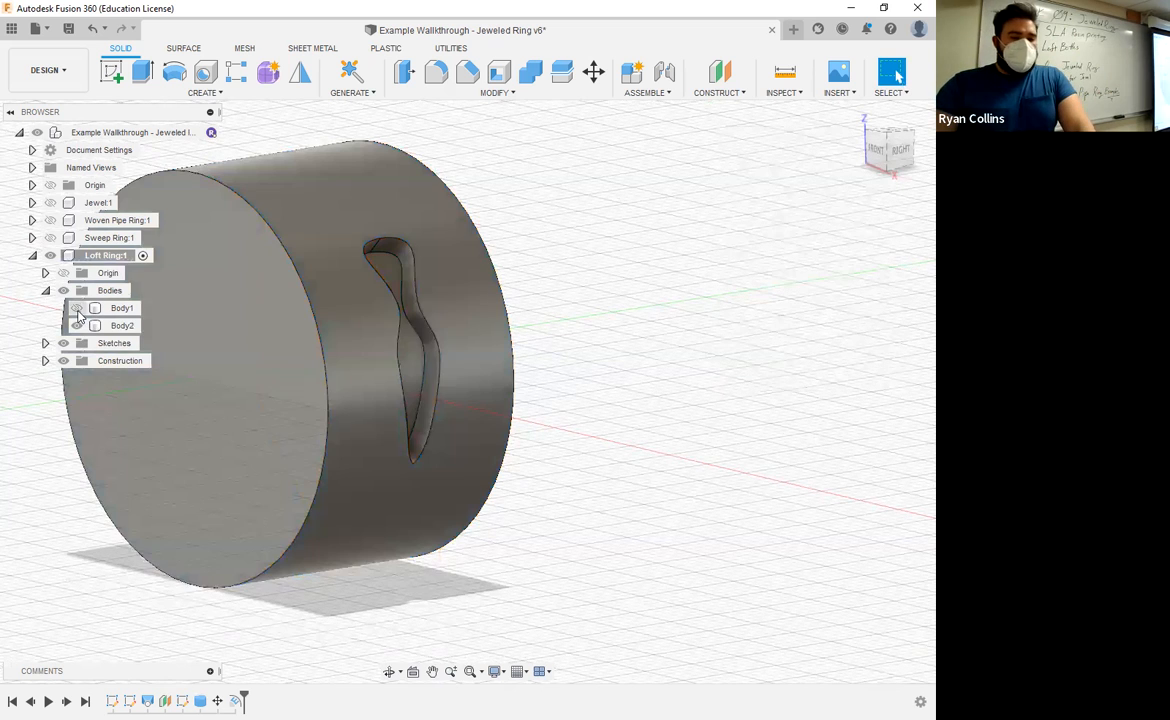
{"action": "left_click", "coordinate": [77, 310]}
{"action": "left_click", "coordinate": [77, 310]}
{"action": "left_click", "coordinate": [77, 326]}
{"action": "left_click", "coordinate": [77, 308]}
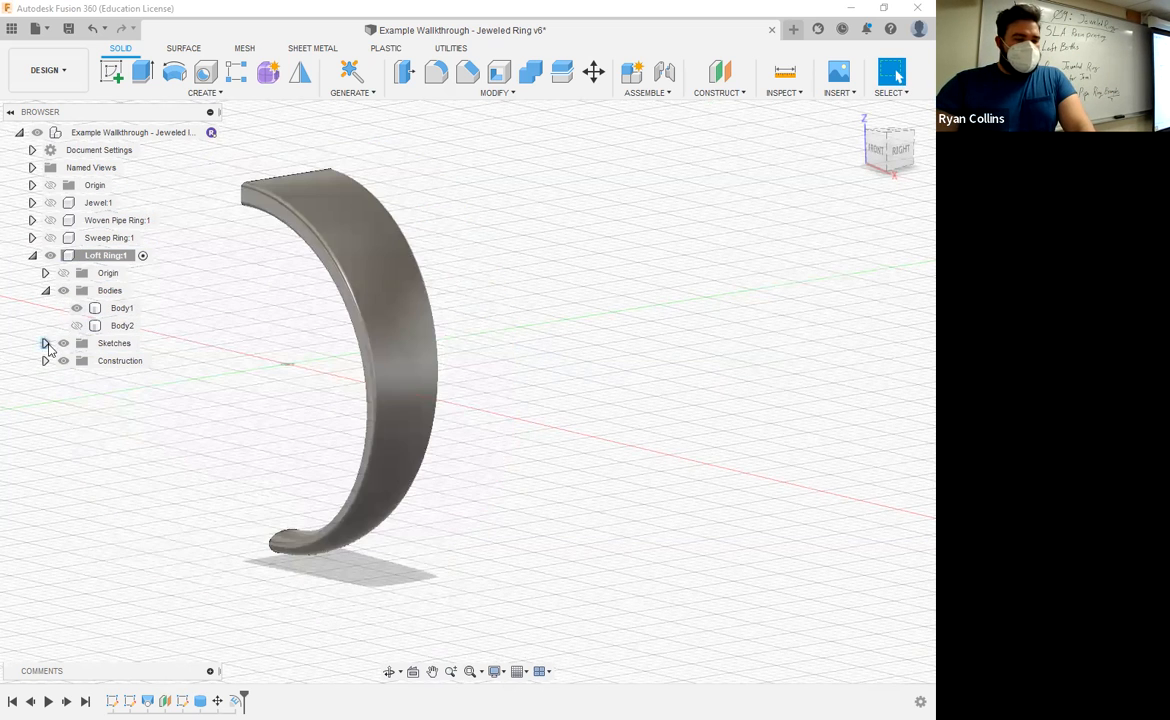
- Show the mirrored spline sketch (Sketch3) again beside the ring band
{"action": "left_click", "coordinate": [45, 343]}
{"action": "left_click", "coordinate": [77, 396]}
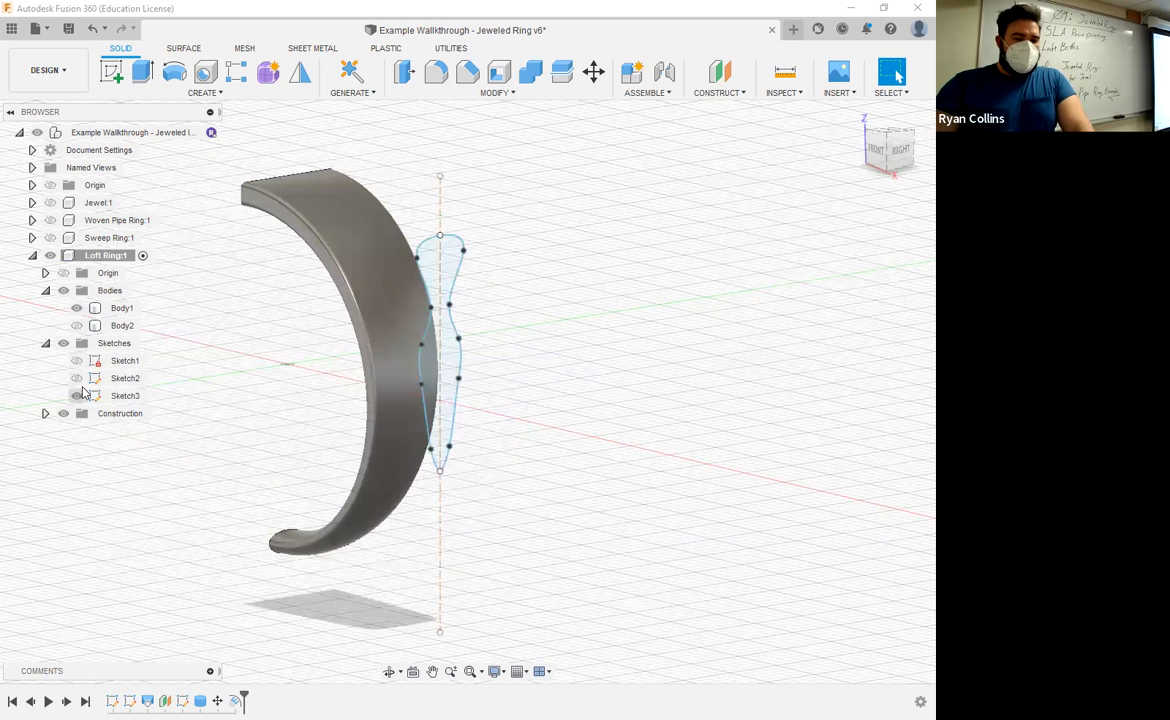
{"action": "middle_click_drag", "start_coordinate": [671, 287], "coordinate": [563, 288], "text": "shift"}
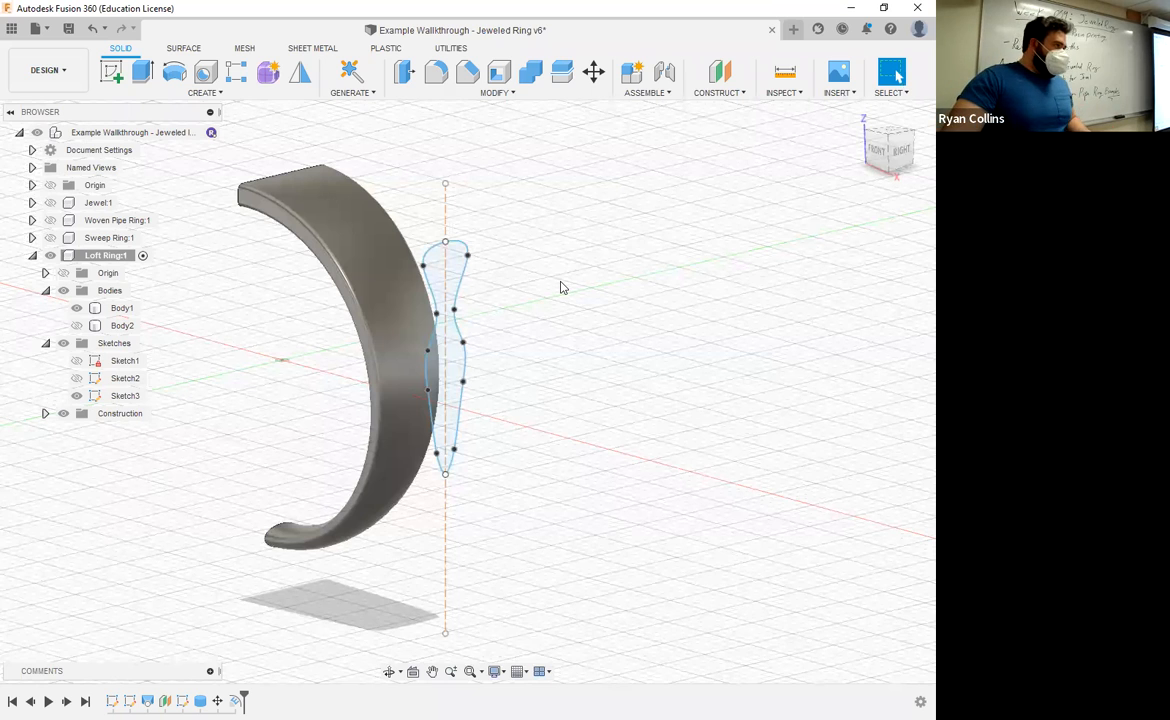
{"action": "left_click", "coordinate": [214, 93]}
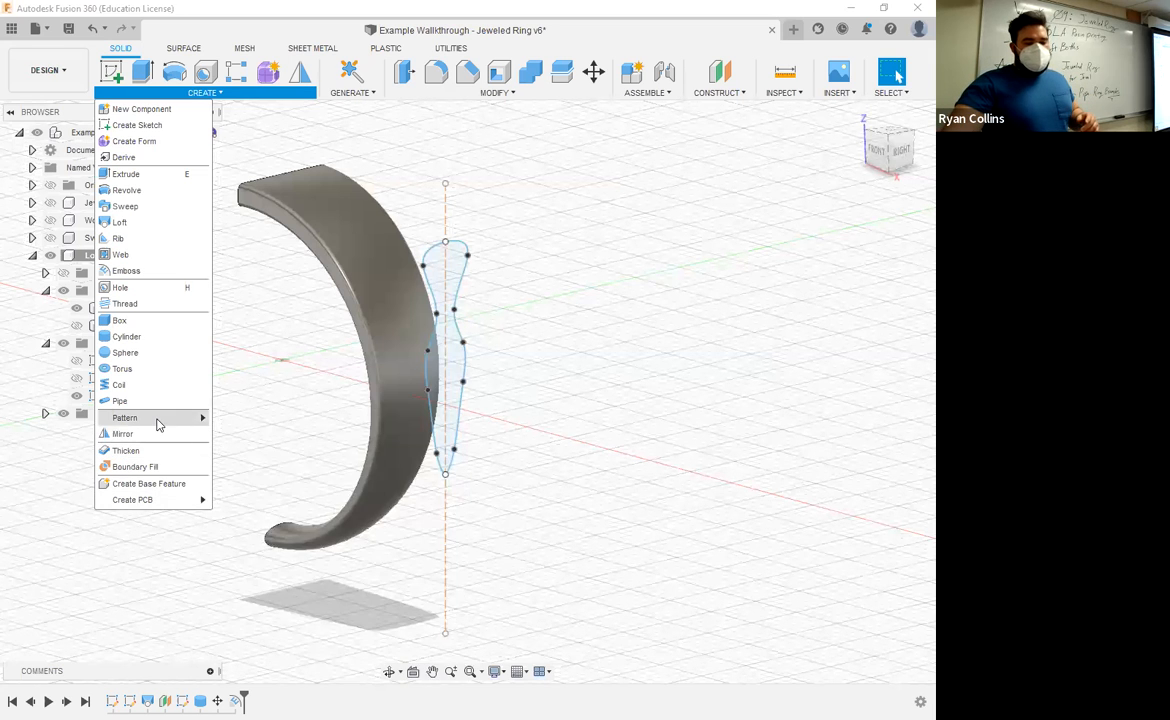
{"action": "mouse_move", "coordinate": [157, 425]}
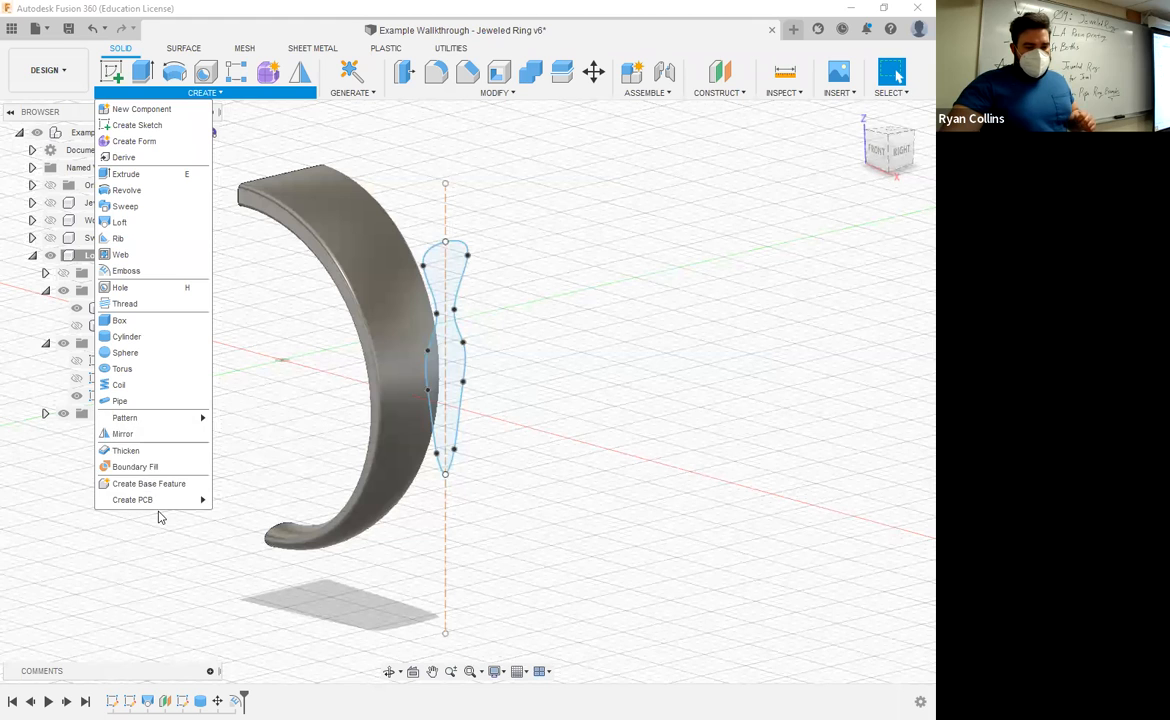
{"action": "mouse_move", "coordinate": [157, 499]}
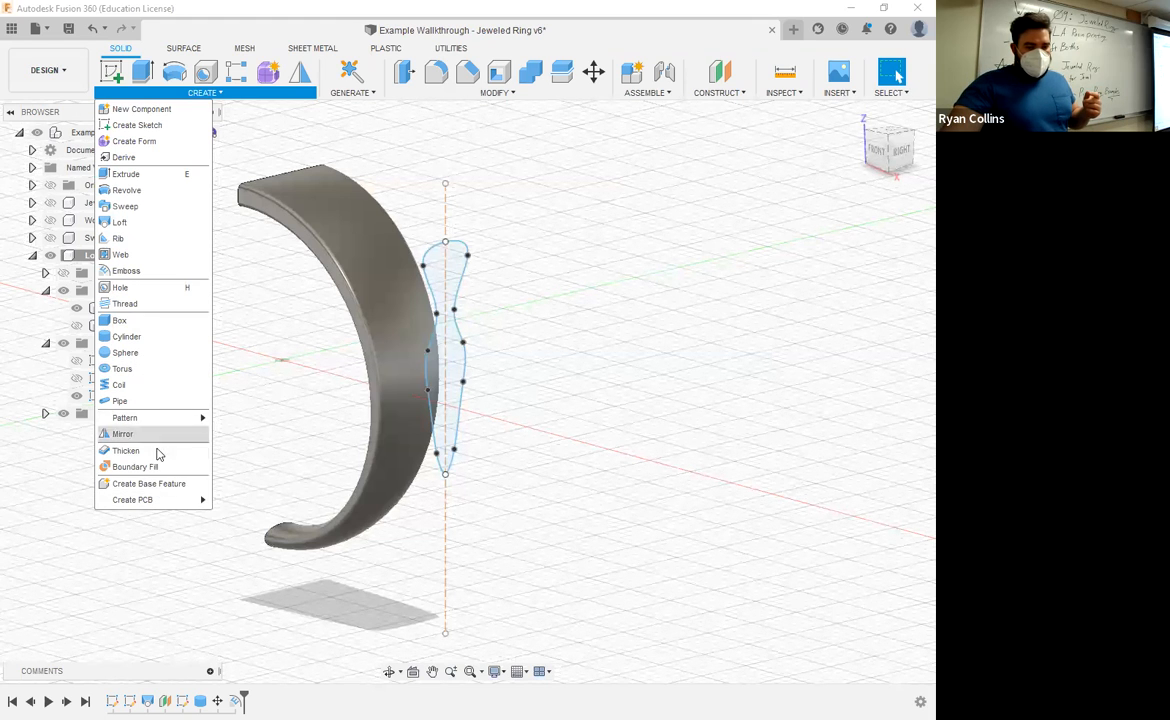
{"action": "left_click", "coordinate": [683, 258]}
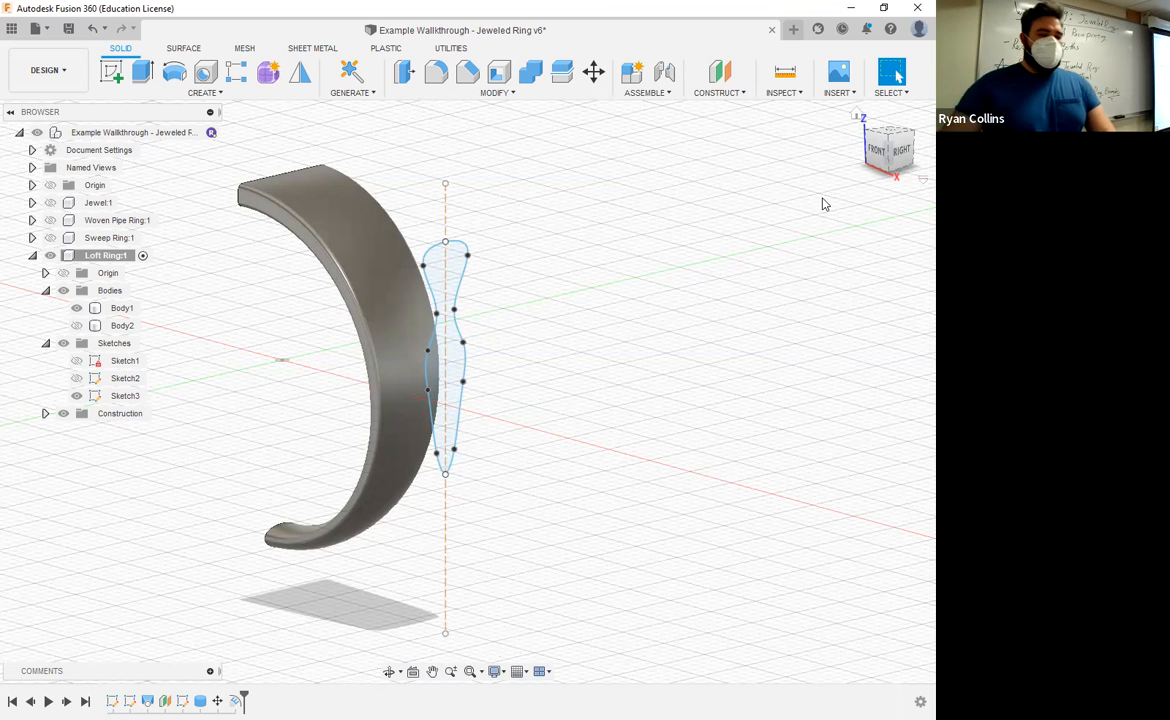
{"action": "left_click", "coordinate": [452, 265]}
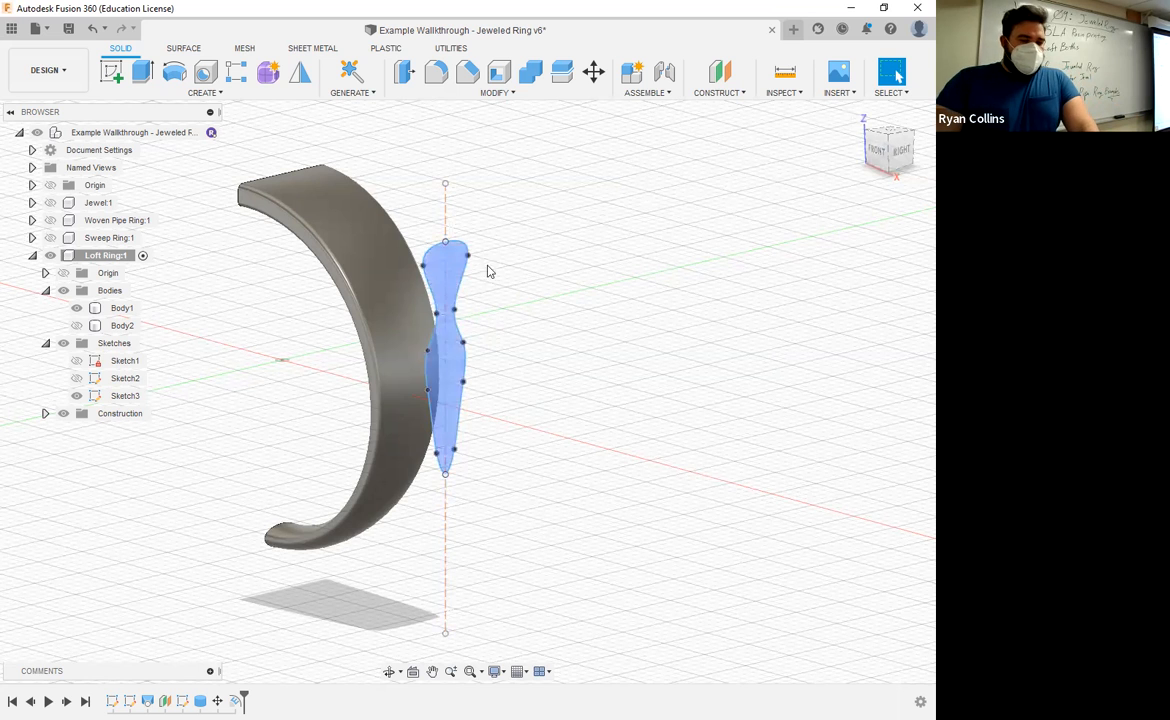
- Create a new sketch on the vertical YZ origin plane of the loft ring component
{"action": "left_click", "coordinate": [111, 71]}
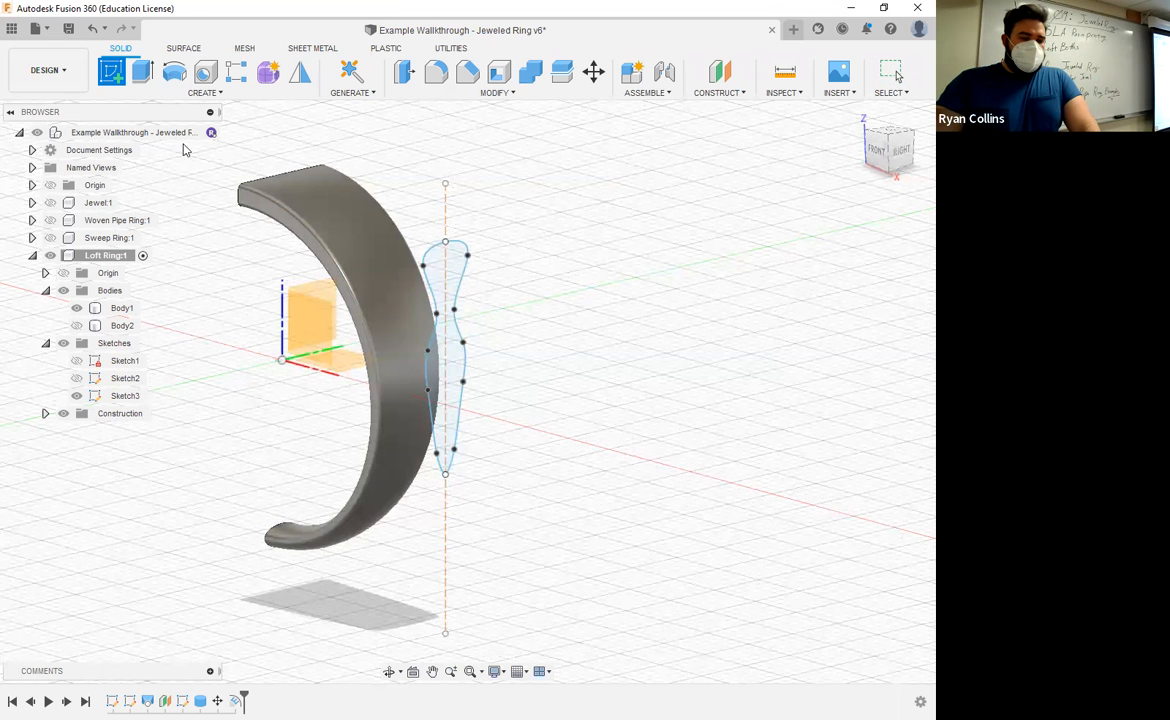
{"action": "left_click", "coordinate": [318, 298]}
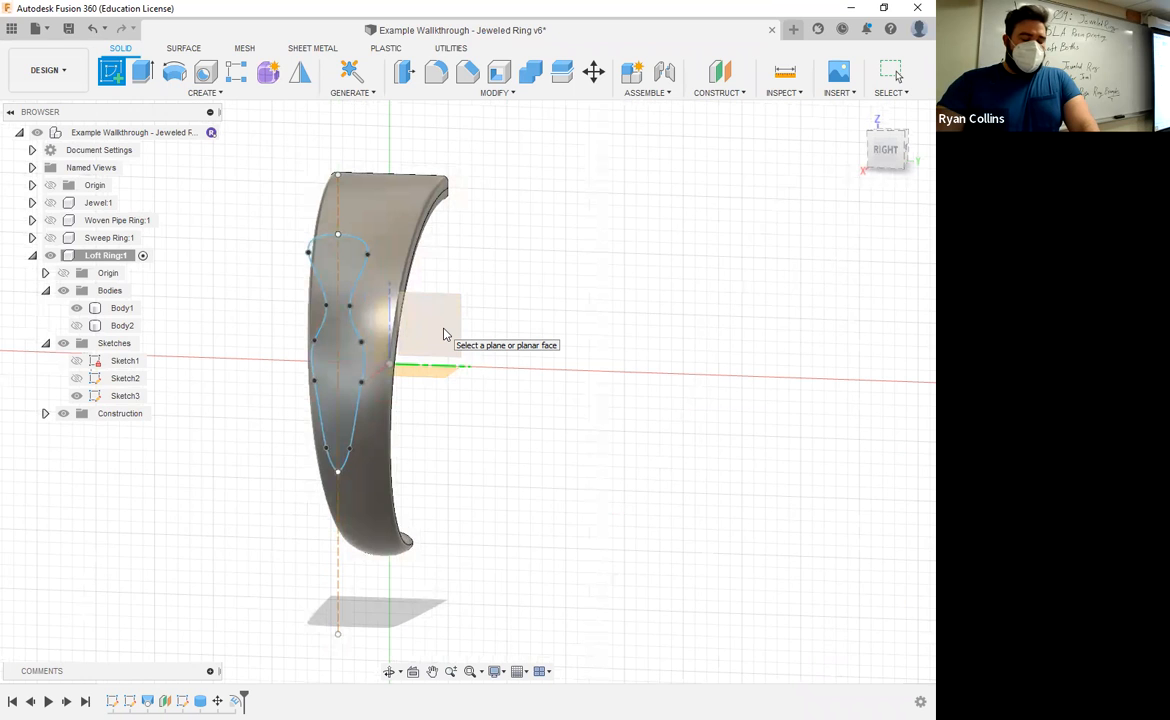
{"action": "left_click", "coordinate": [396, 242]}
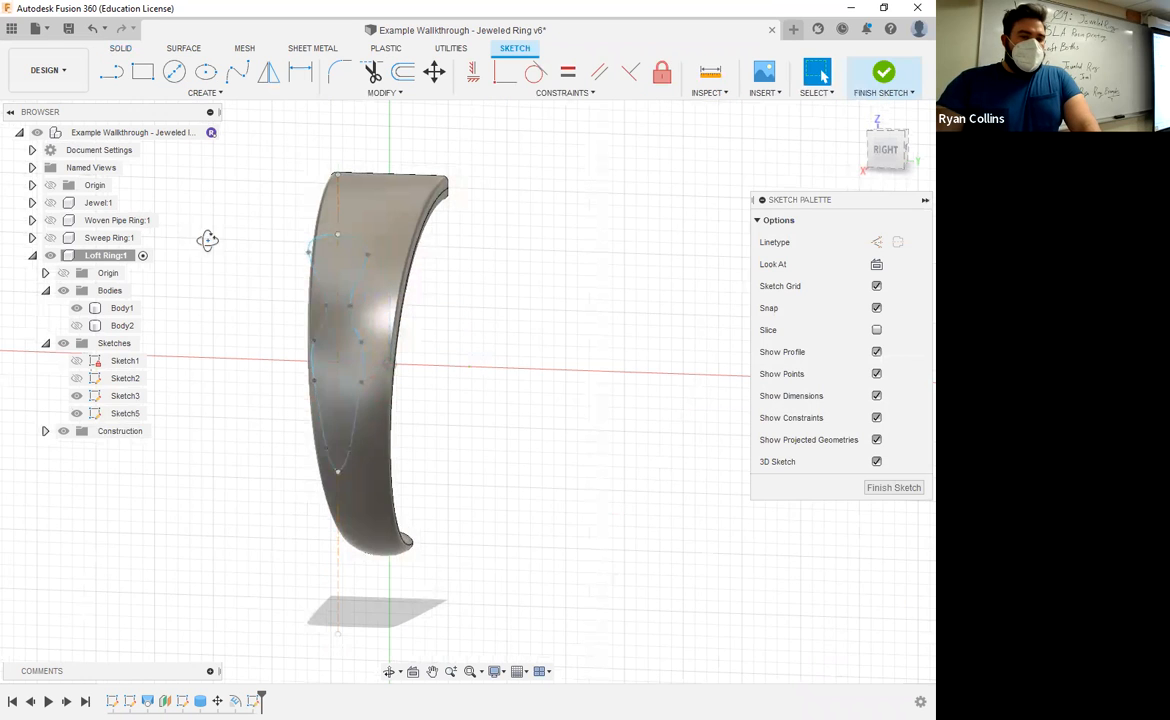
- Set up Project To Surface with the ring band's outer face as target and both mirrored spline curves as the curves
{"action": "left_click", "coordinate": [203, 92]}
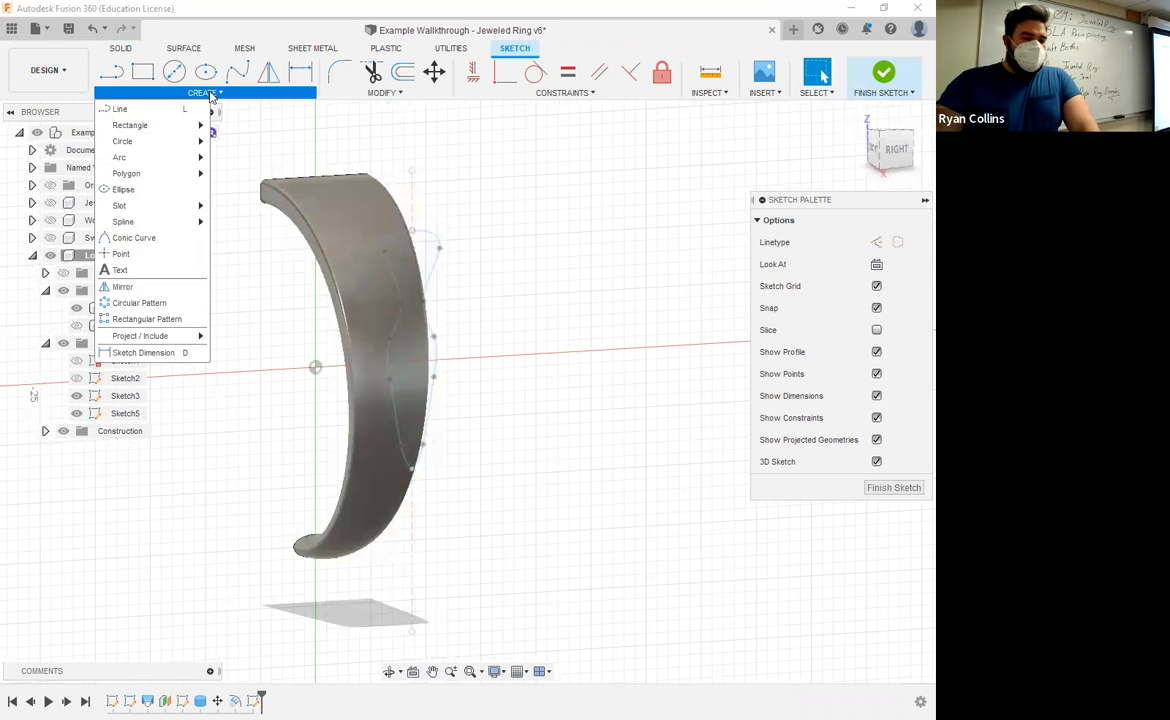
{"action": "mouse_move", "coordinate": [147, 338]}
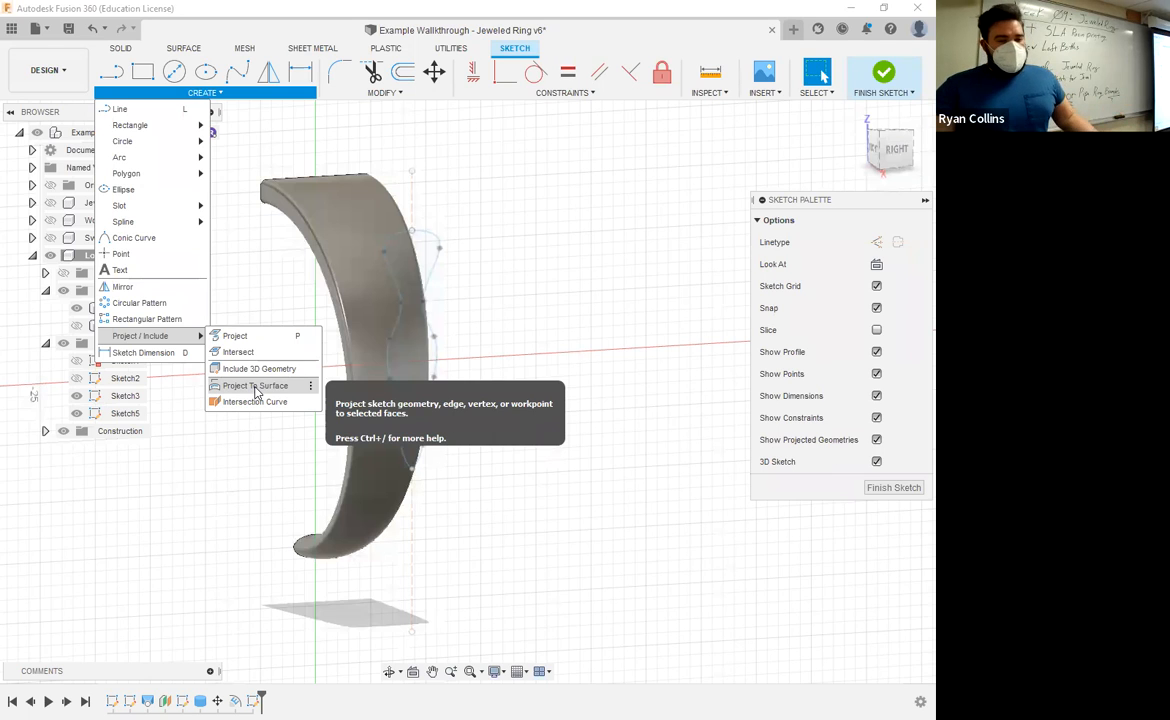
{"action": "left_click", "coordinate": [362, 230]}
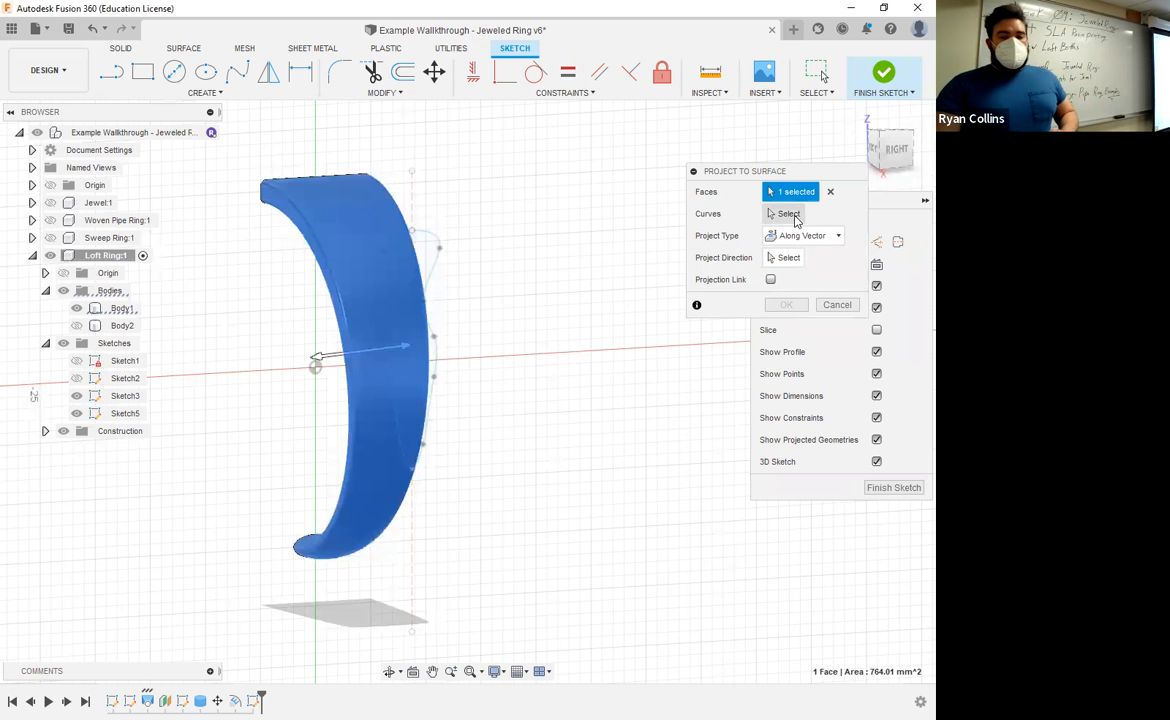
{"action": "left_click", "coordinate": [792, 215]}
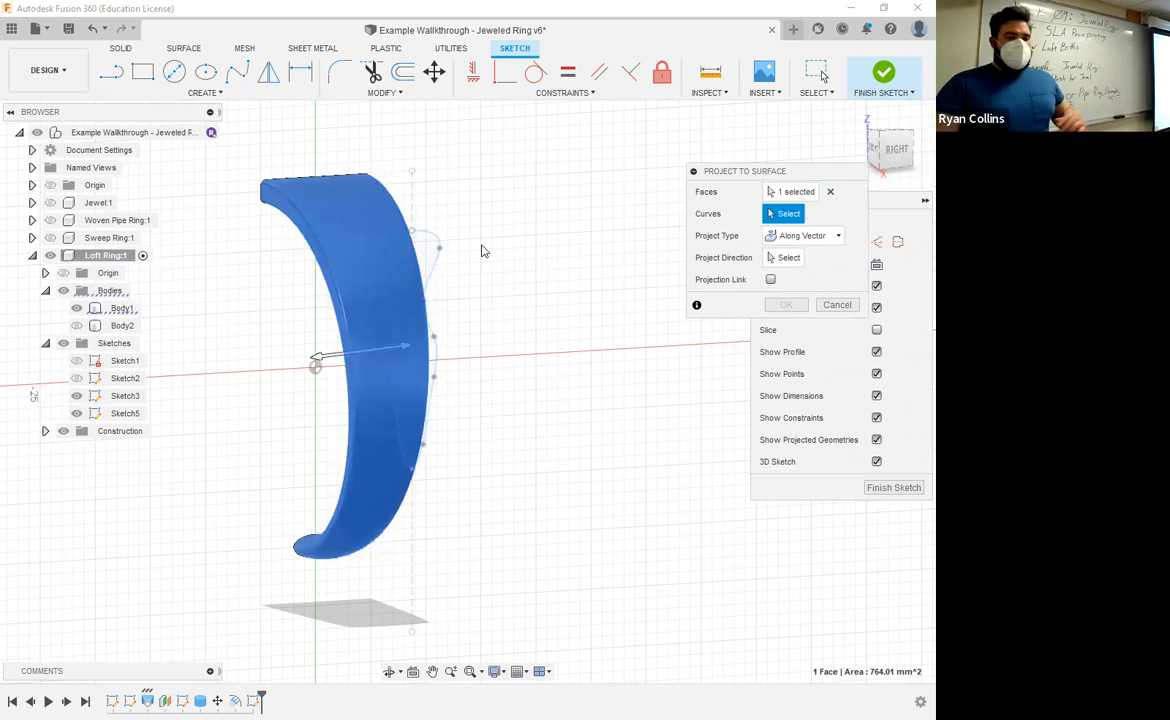
{"action": "left_click", "coordinate": [388, 270]}
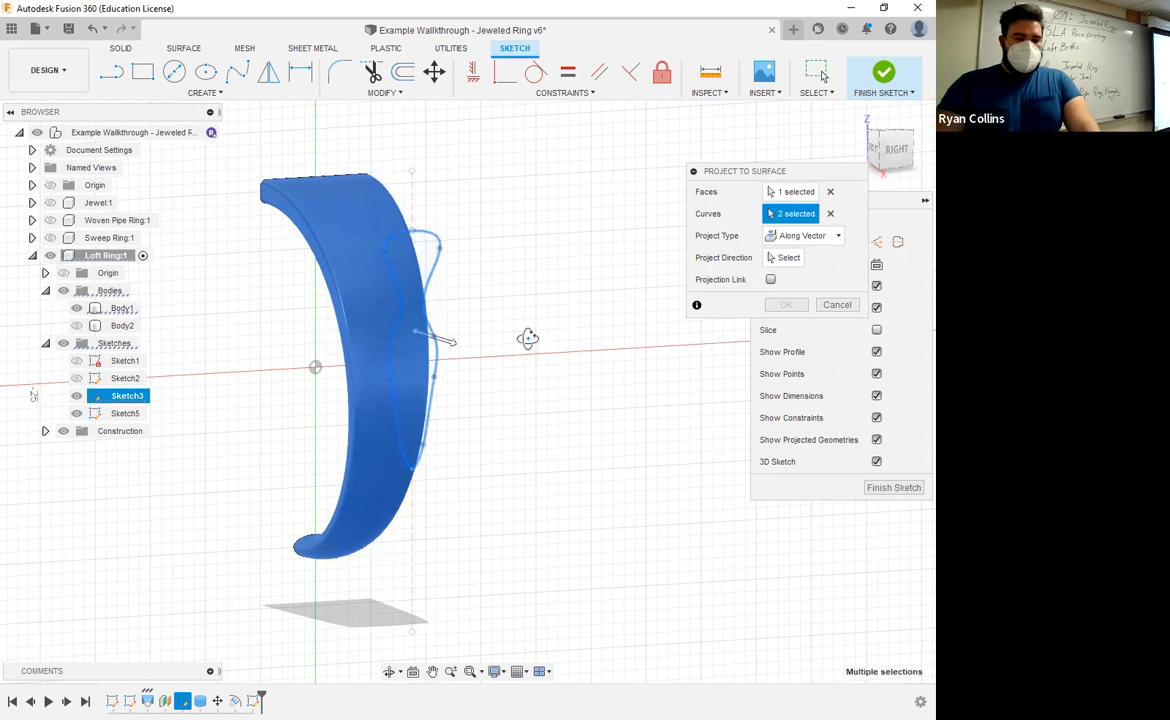
- Try the Closest Point projection type and inspect the previewed outline on the band from the front
{"action": "middle_click_drag", "start_coordinate": [541, 339], "coordinate": [838, 240], "text": "shift"}
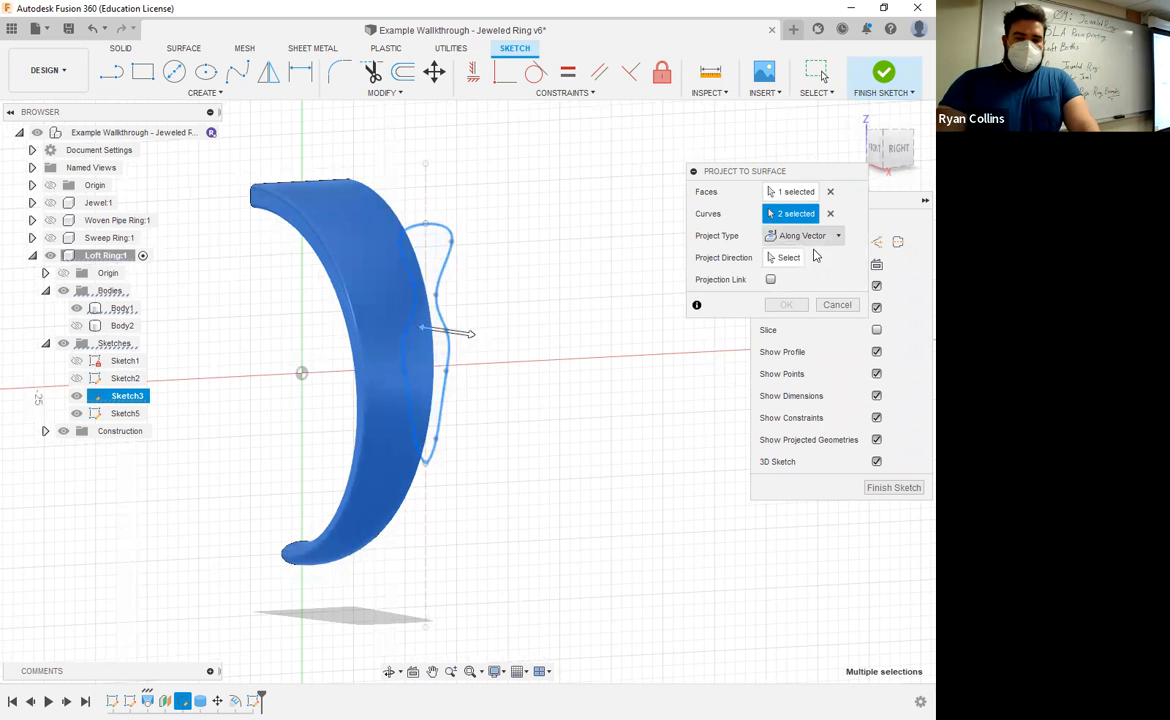
{"action": "left_click", "coordinate": [818, 240]}
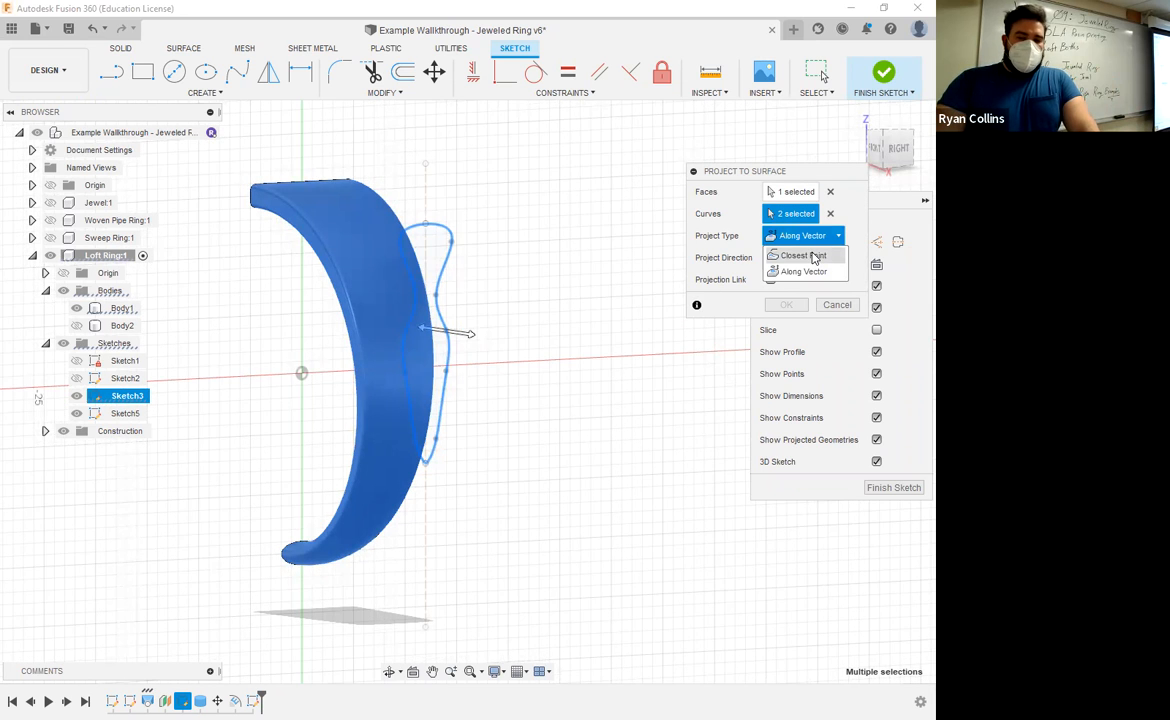
{"action": "left_click", "coordinate": [815, 256]}
{"action": "middle_click_drag", "start_coordinate": [613, 423], "coordinate": [397, 352], "text": "shift"}
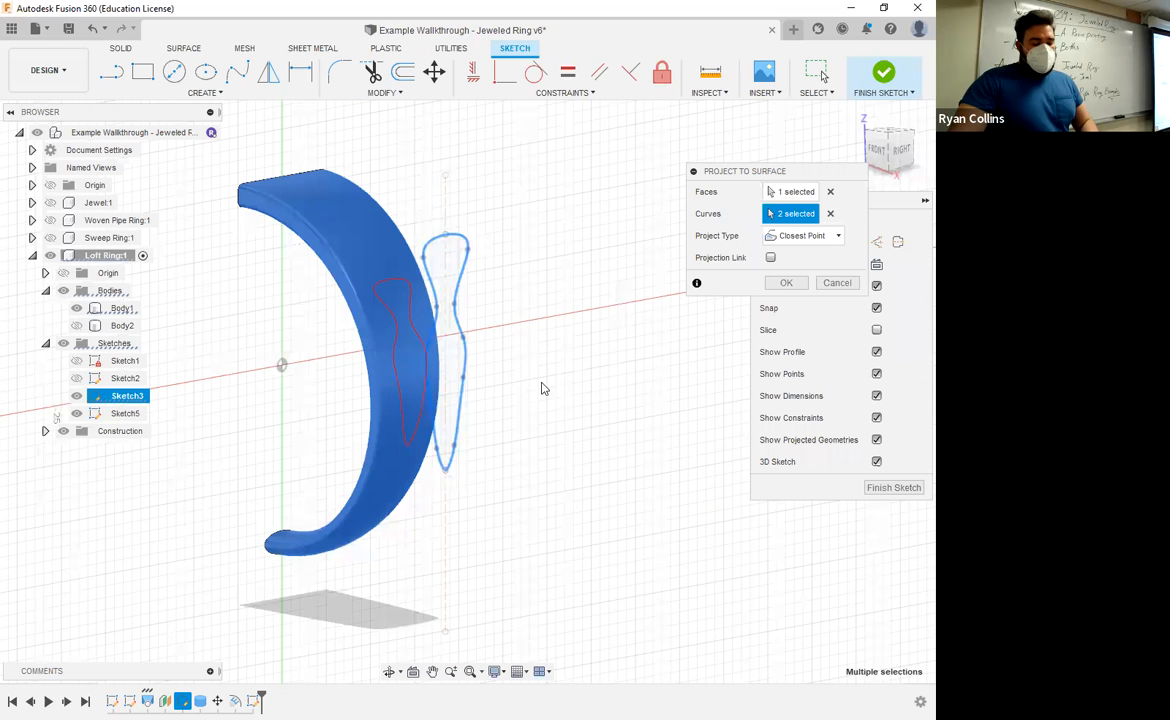
{"action": "middle_click_drag", "start_coordinate": [560, 441], "coordinate": [470, 386], "text": "shift"}
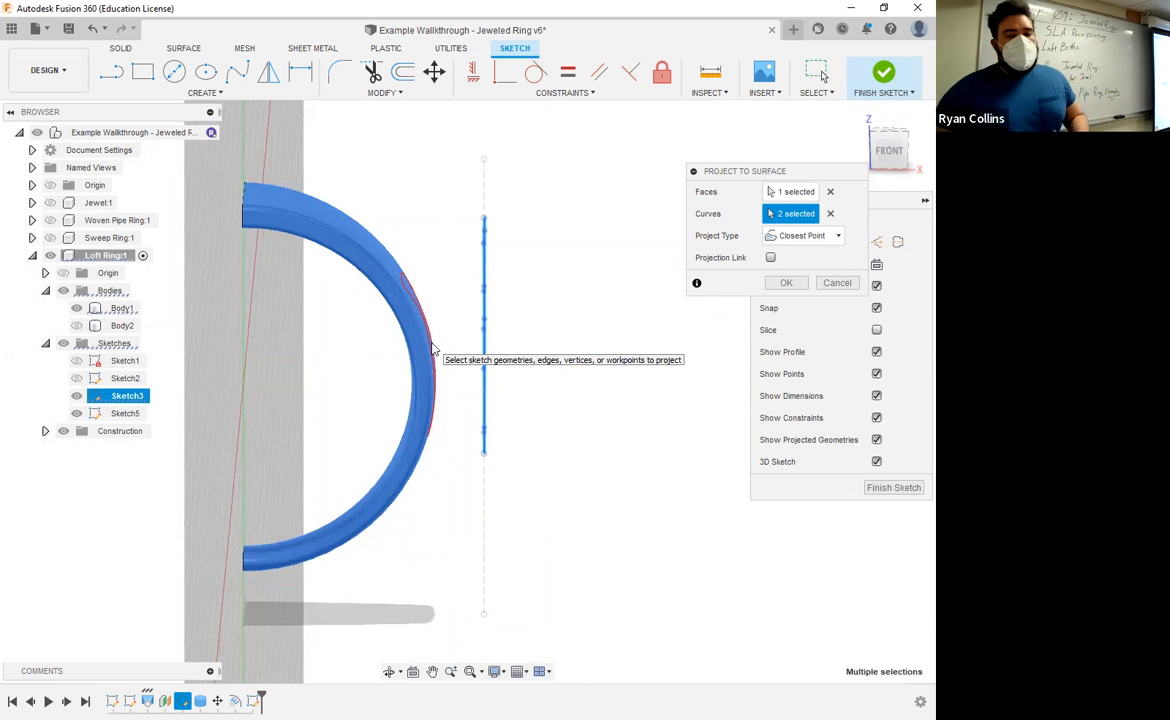
- Set the projection type to Along Vector and use the YZ origin plane as the projection direction
{"action": "left_click", "coordinate": [819, 237]}
{"action": "left_click", "coordinate": [803, 271]}
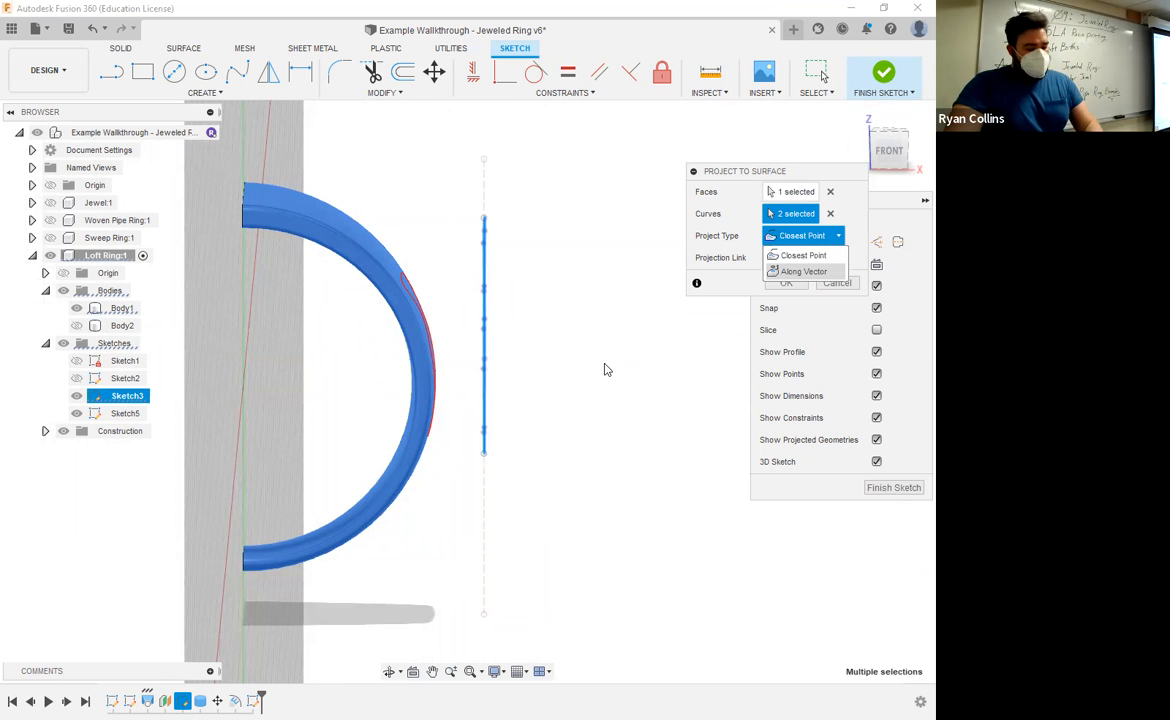
{"action": "middle_click_drag", "start_coordinate": [540, 364], "coordinate": [556, 376], "text": "shift"}
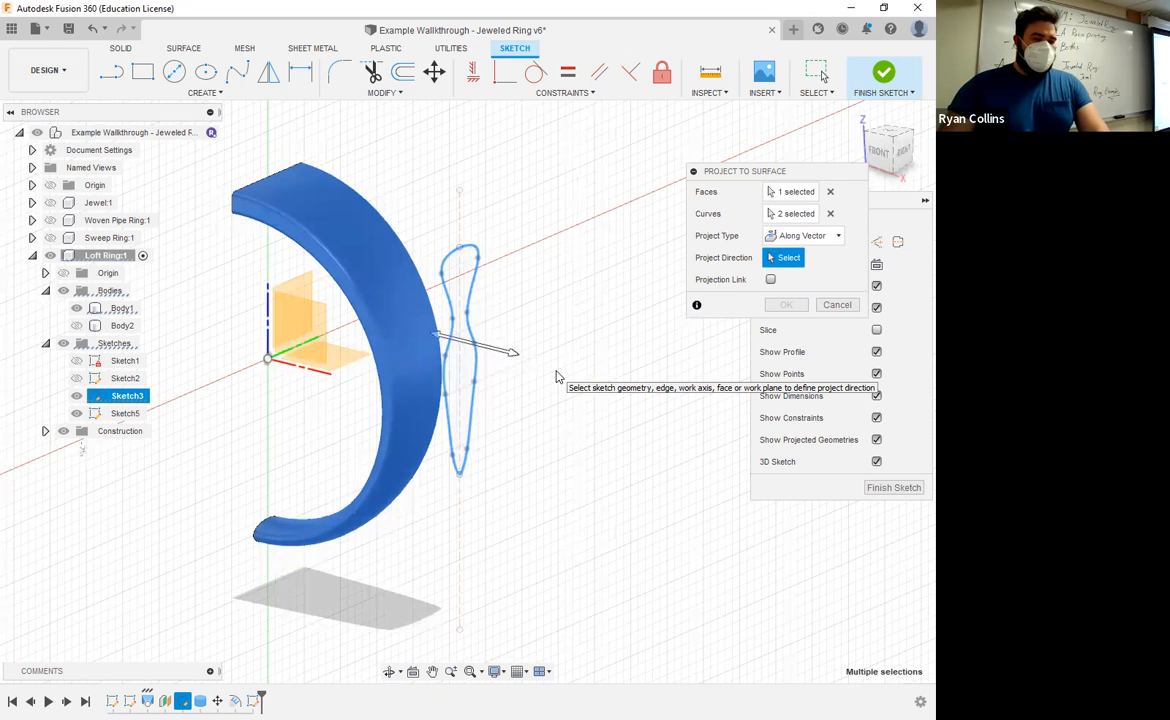
{"action": "left_click", "coordinate": [300, 292]}
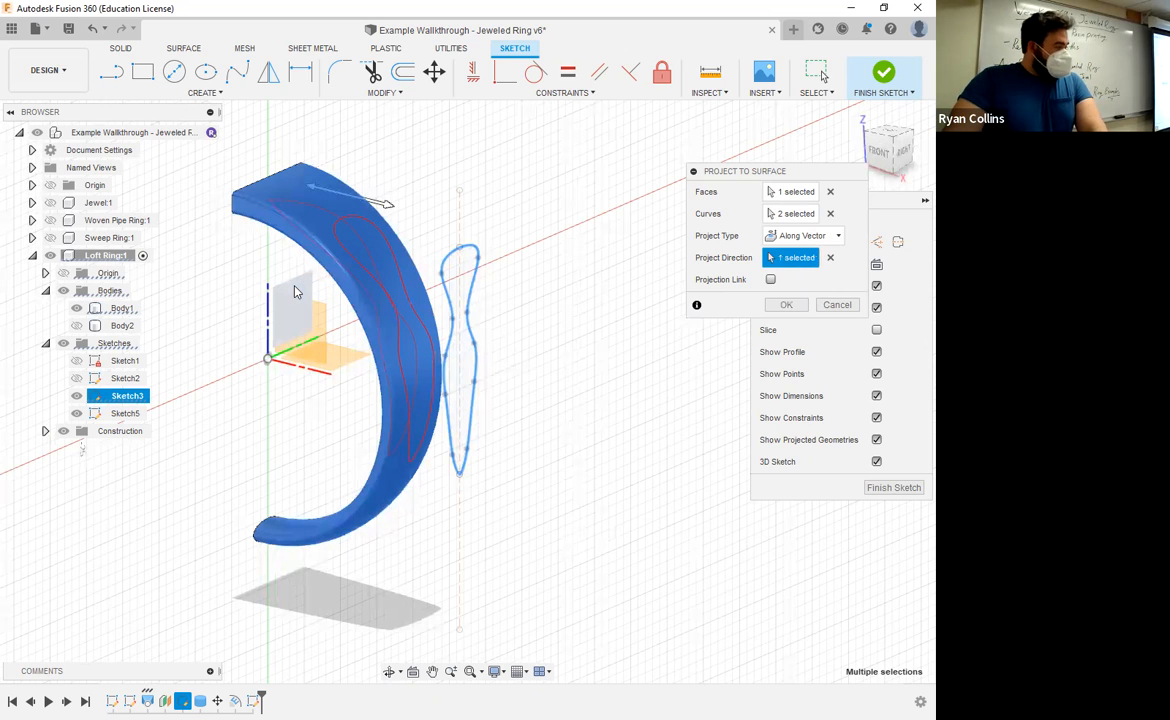
- Check the outline preview on both sides of the band, apply the projection, and finish the sketch
{"action": "mouse_move", "coordinate": [480, 303]}
{"action": "middle_mouse_down", "text": "shift"}
{"action": "mouse_move", "coordinate": [445, 318]}
{"action": "mouse_move", "coordinate": [473, 303]}
{"action": "middle_mouse_up", "text": "shift"}
{"action": "left_click", "coordinate": [893, 146]}
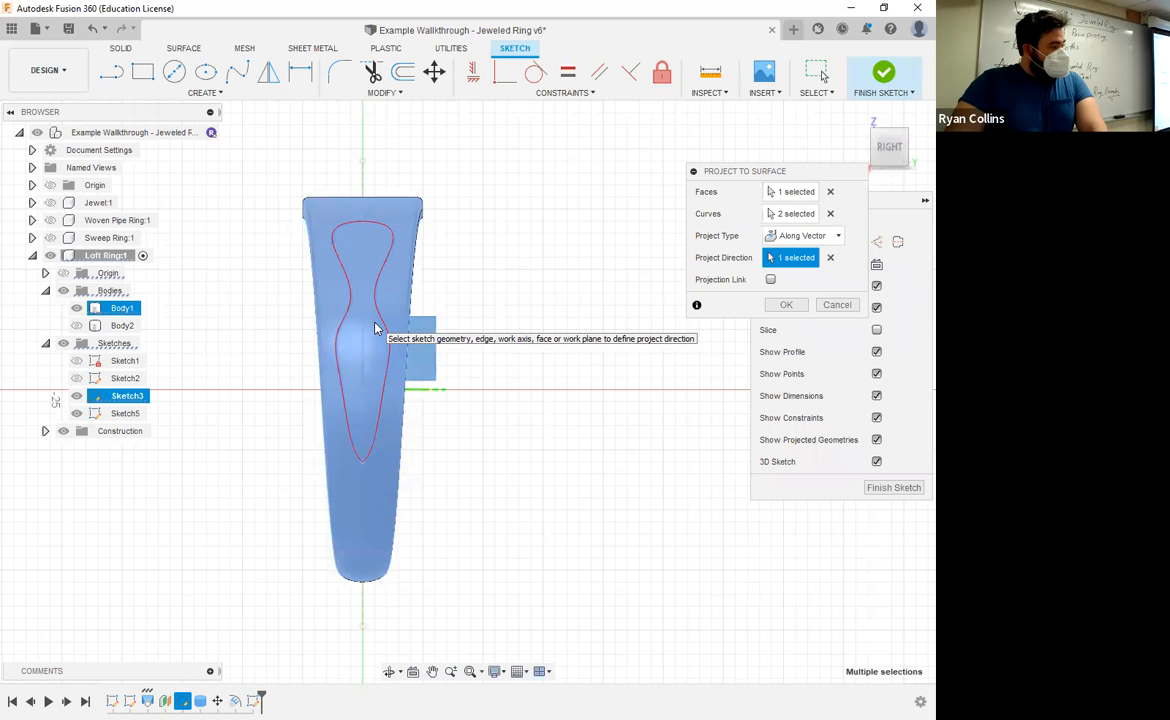
{"action": "middle_click_drag", "start_coordinate": [505, 336], "coordinate": [300, 380], "text": "shift"}
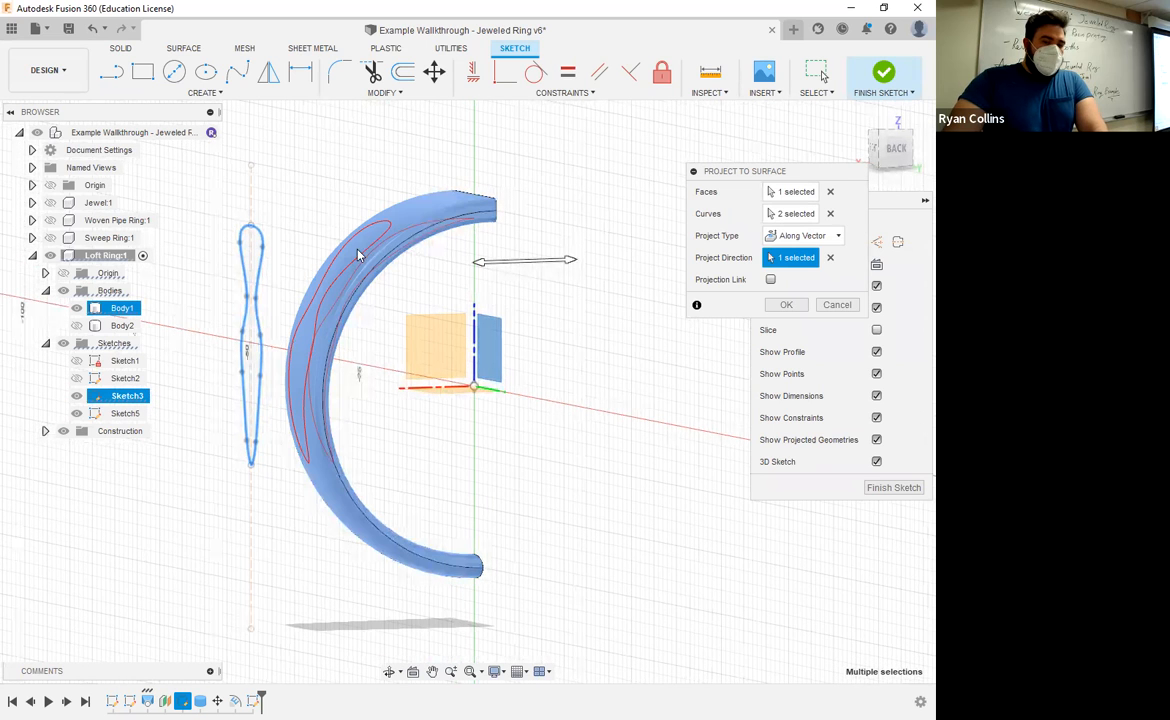
{"action": "mouse_move", "coordinate": [374, 400]}
{"action": "middle_mouse_down", "text": "shift"}
{"action": "mouse_move", "coordinate": [405, 397]}
{"action": "mouse_move", "coordinate": [303, 385]}
{"action": "mouse_move", "coordinate": [400, 397]}
{"action": "middle_mouse_up", "text": "shift"}
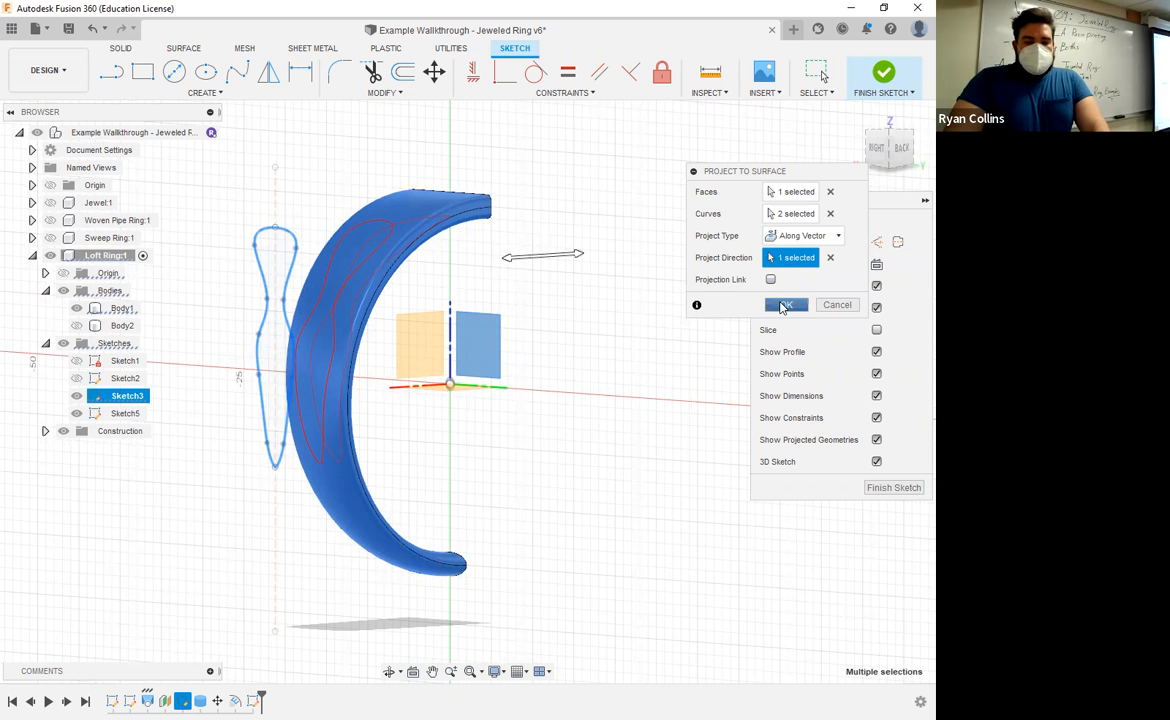
{"action": "key", "text": "Return"}
{"action": "middle_click_drag", "start_coordinate": [554, 381], "coordinate": [333, 328], "text": "shift"}
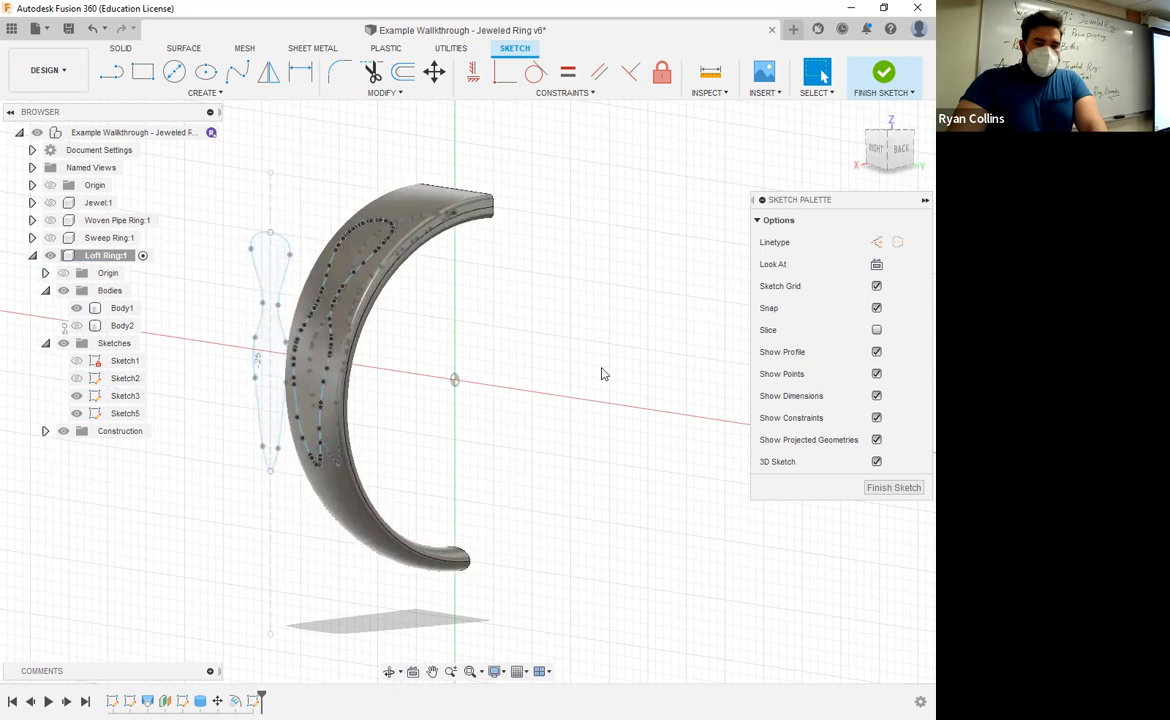
{"action": "left_click", "coordinate": [886, 73]}
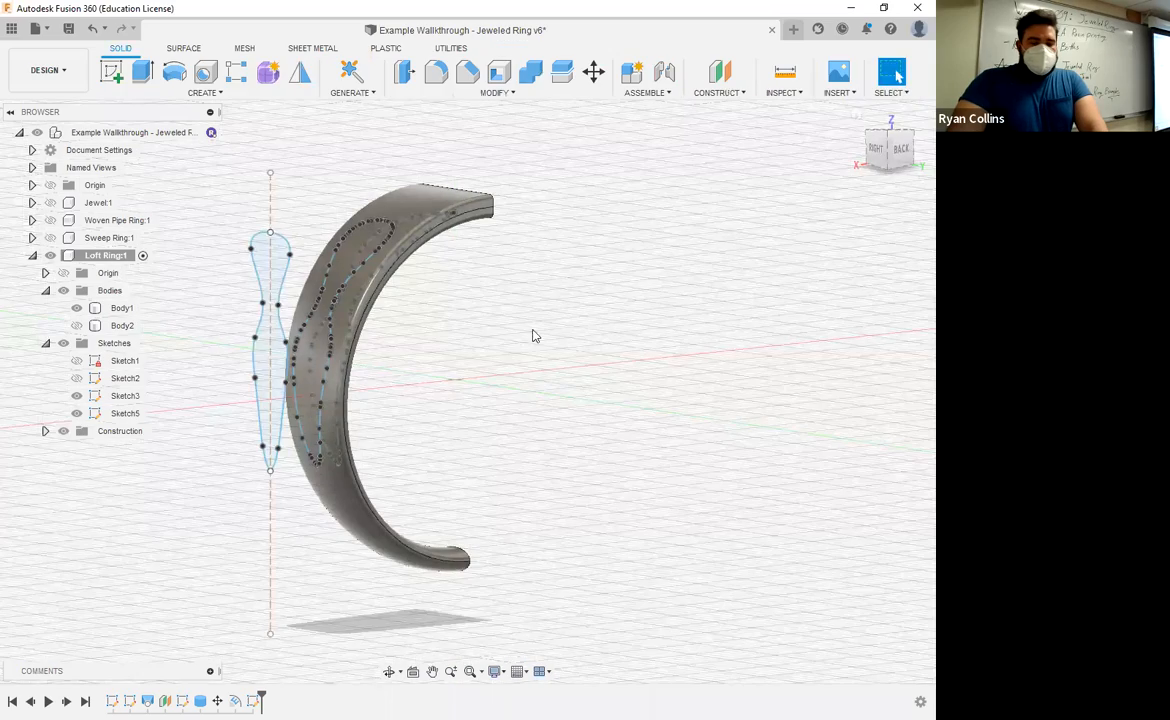
- Split the ring band's outer face with Split Face, using the projected spline outline as the splitting tool
{"action": "mouse_move", "coordinate": [567, 340]}
{"action": "middle_mouse_down", "text": "shift"}
{"action": "mouse_move", "coordinate": [653, 338]}
{"action": "mouse_move", "coordinate": [356, 252]}
{"action": "middle_mouse_up", "text": "shift"}
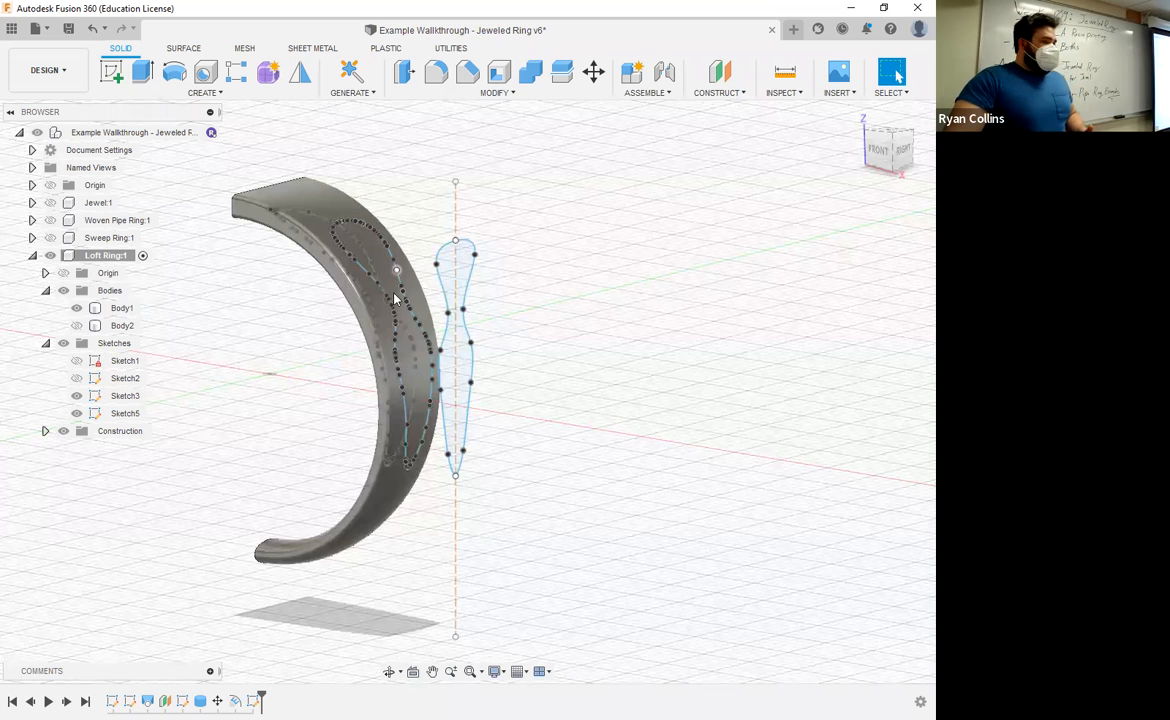
{"action": "scroll", "coordinate": [379, 356], "scroll_direction": "up", "scroll_amount": 3}
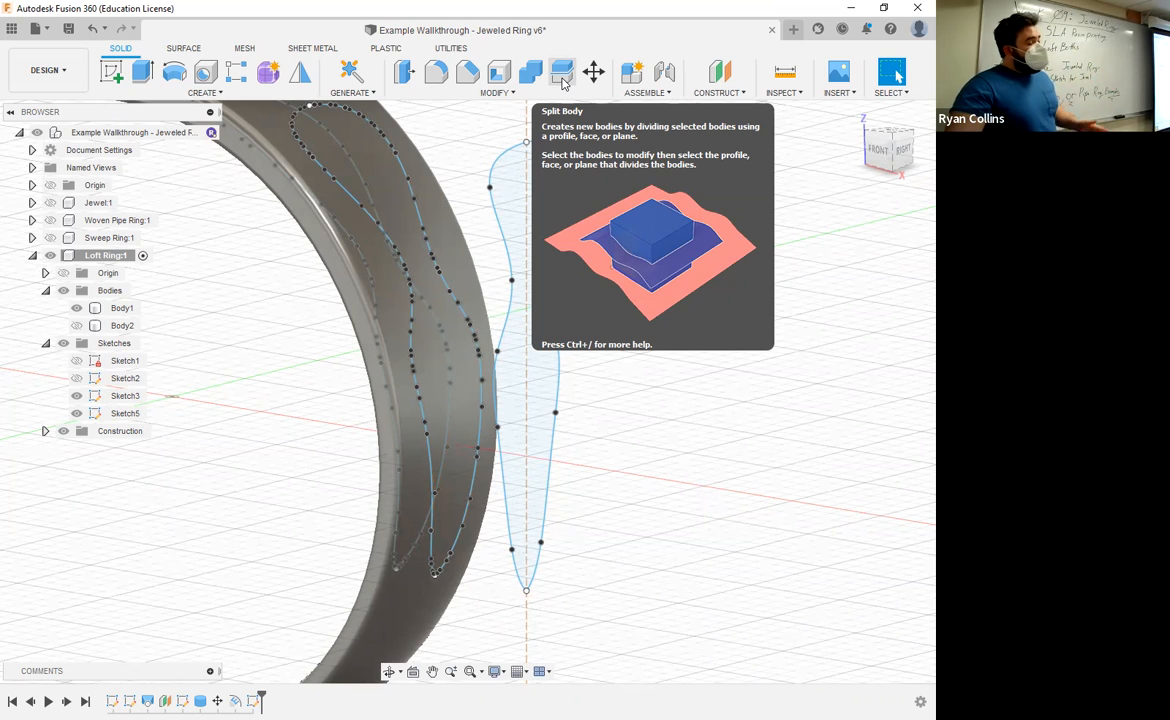
{"action": "left_click", "coordinate": [352, 255]}
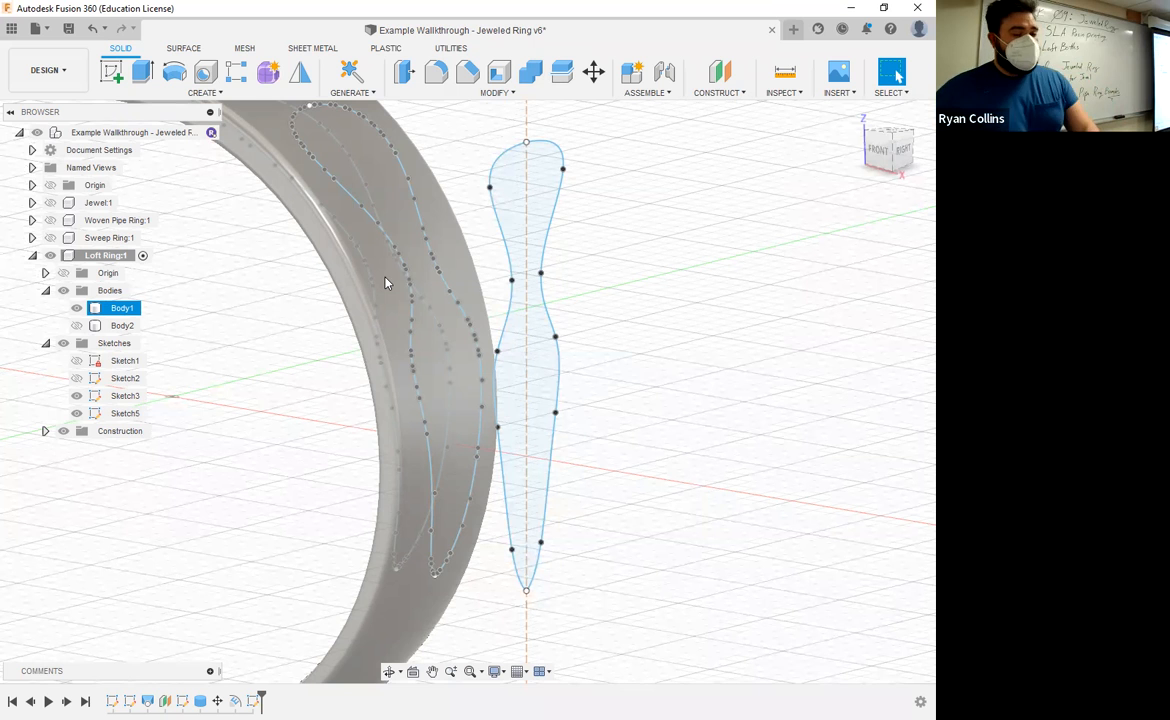
{"action": "scroll", "coordinate": [420, 268], "scroll_direction": "down", "scroll_amount": 3}
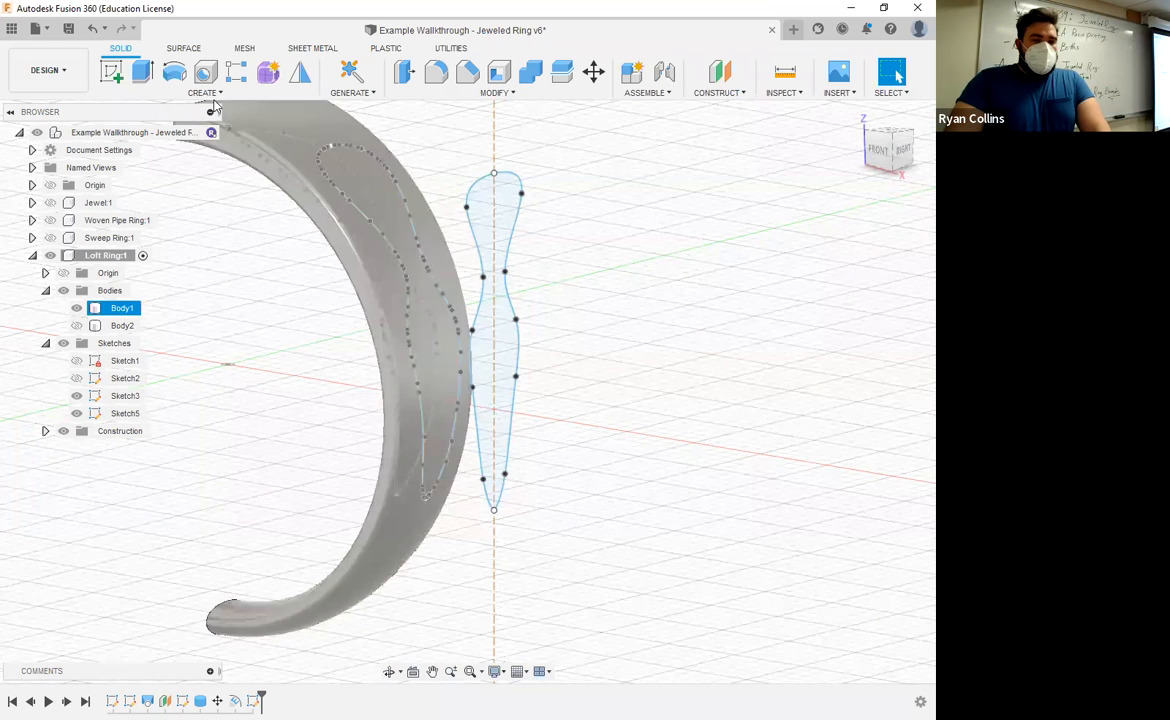
{"action": "left_click", "coordinate": [495, 93]}
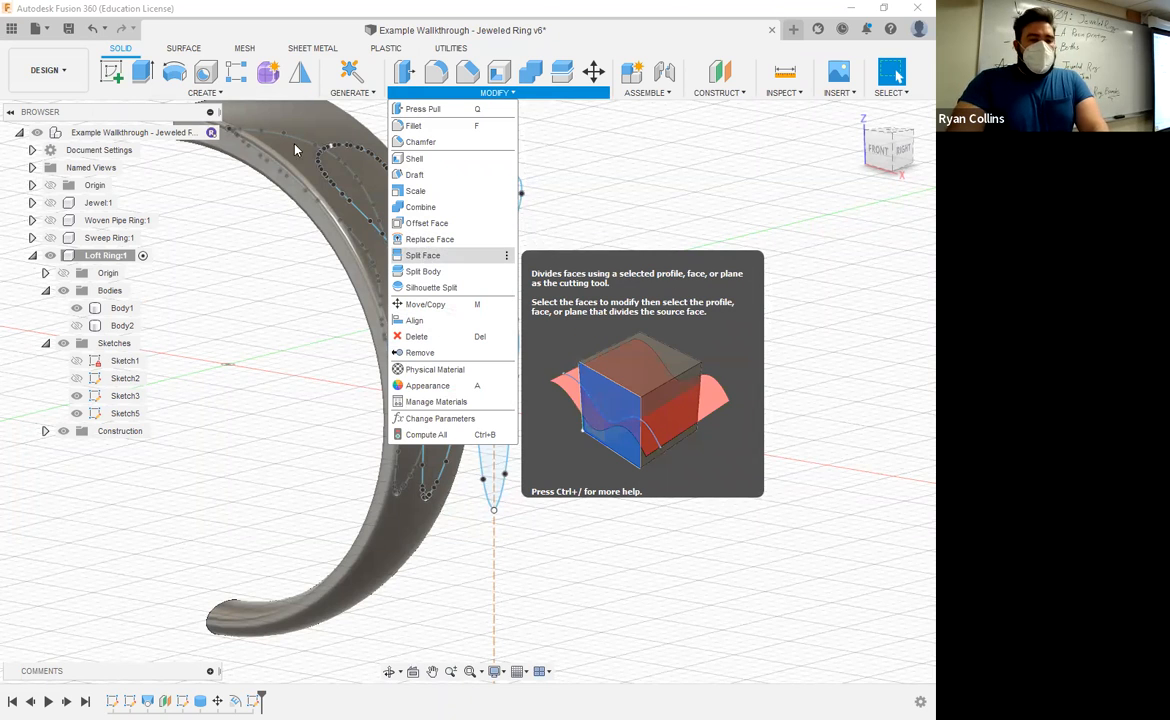
{"action": "left_click", "coordinate": [422, 256]}
{"action": "left_click", "coordinate": [295, 148]}
{"action": "left_click", "coordinate": [797, 214]}
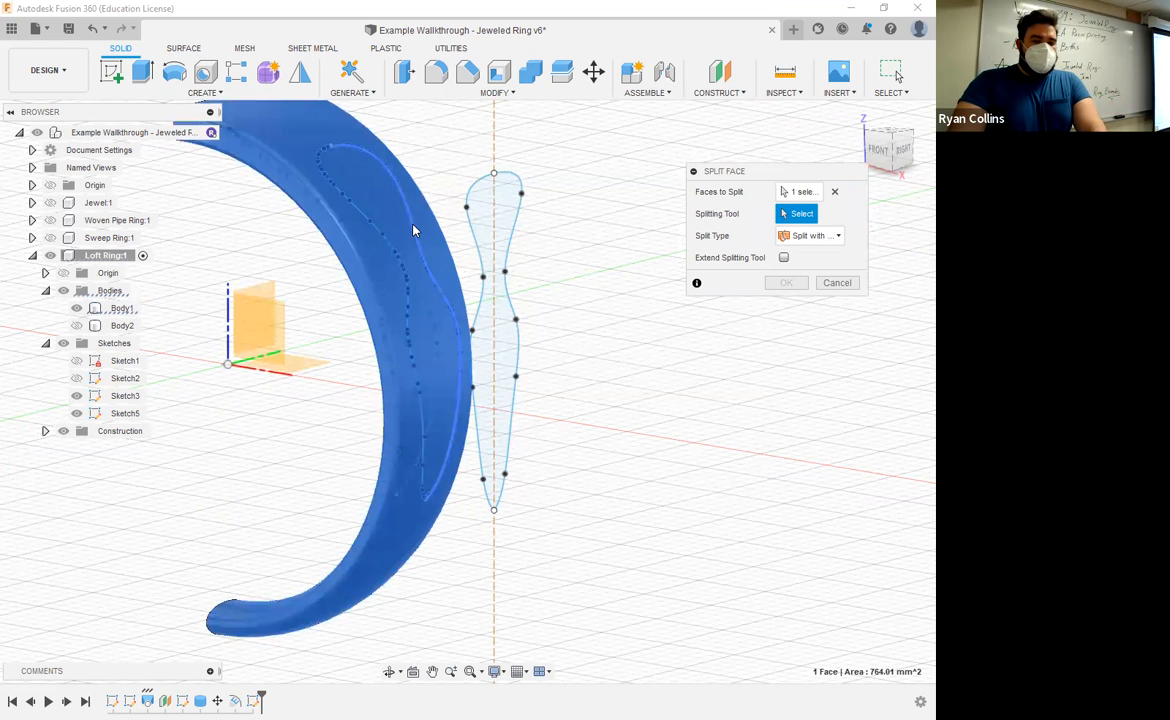
{"action": "left_click", "coordinate": [386, 240]}
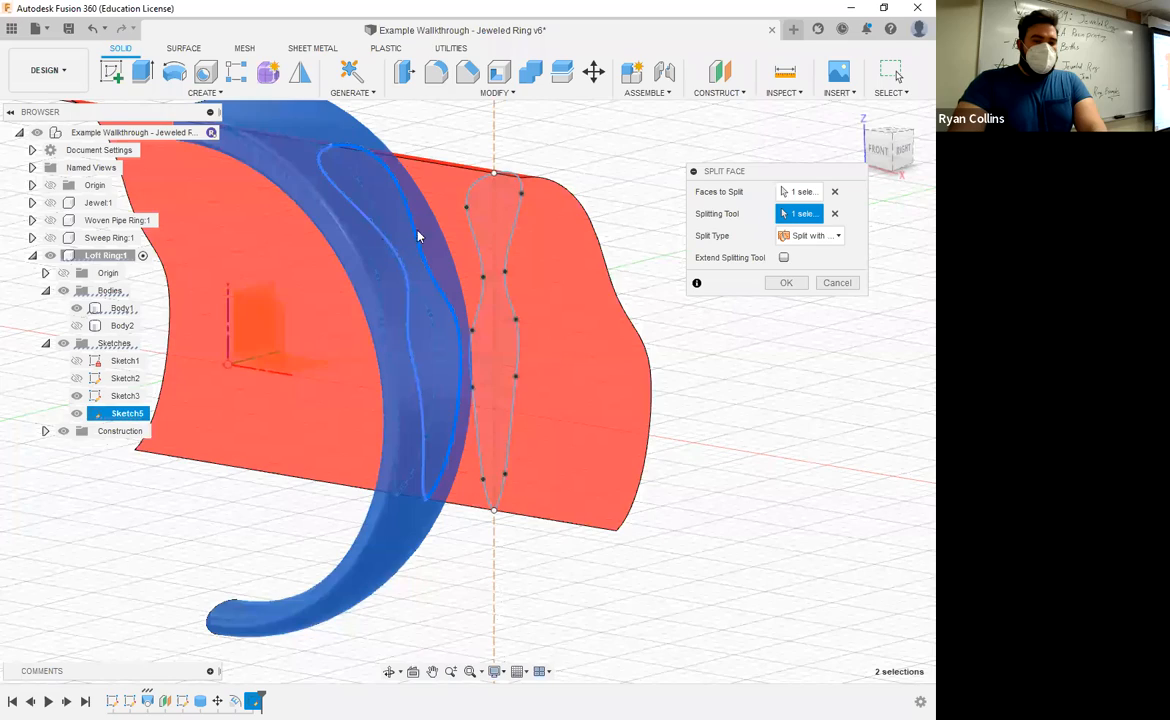
{"action": "middle_click_drag", "start_coordinate": [432, 242], "coordinate": [473, 321], "text": "shift"}
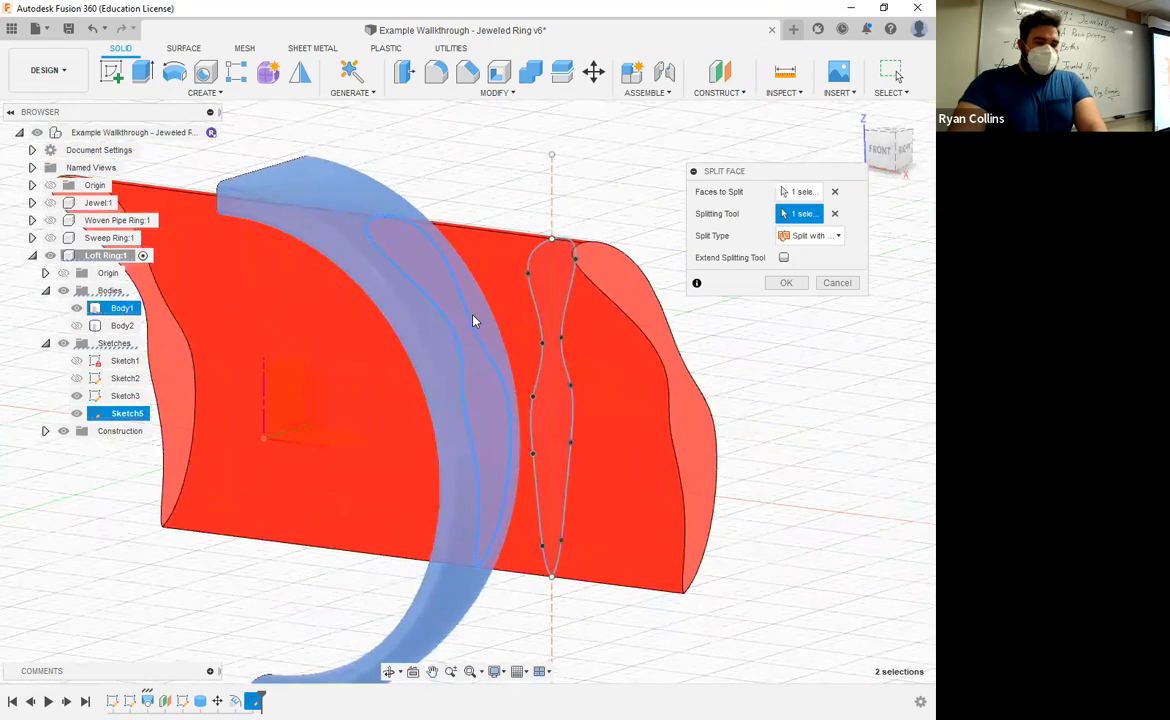
{"action": "middle_click_drag", "start_coordinate": [549, 291], "coordinate": [470, 295], "text": "shift"}
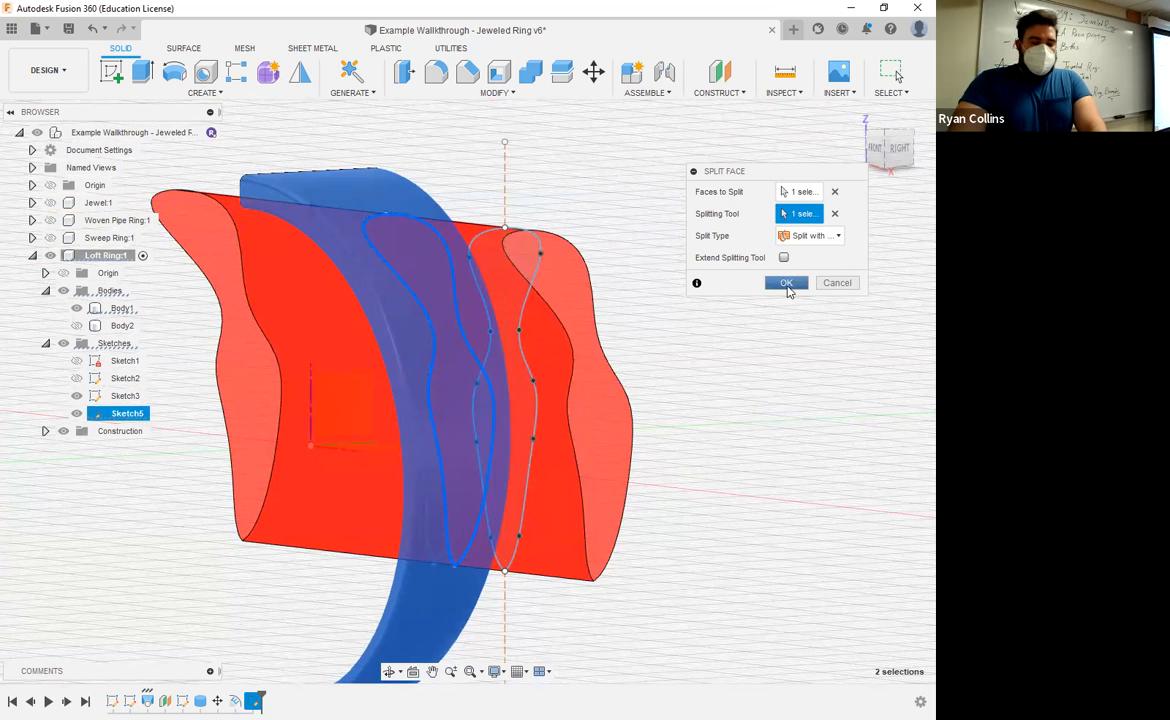
{"action": "left_click", "coordinate": [787, 284]}
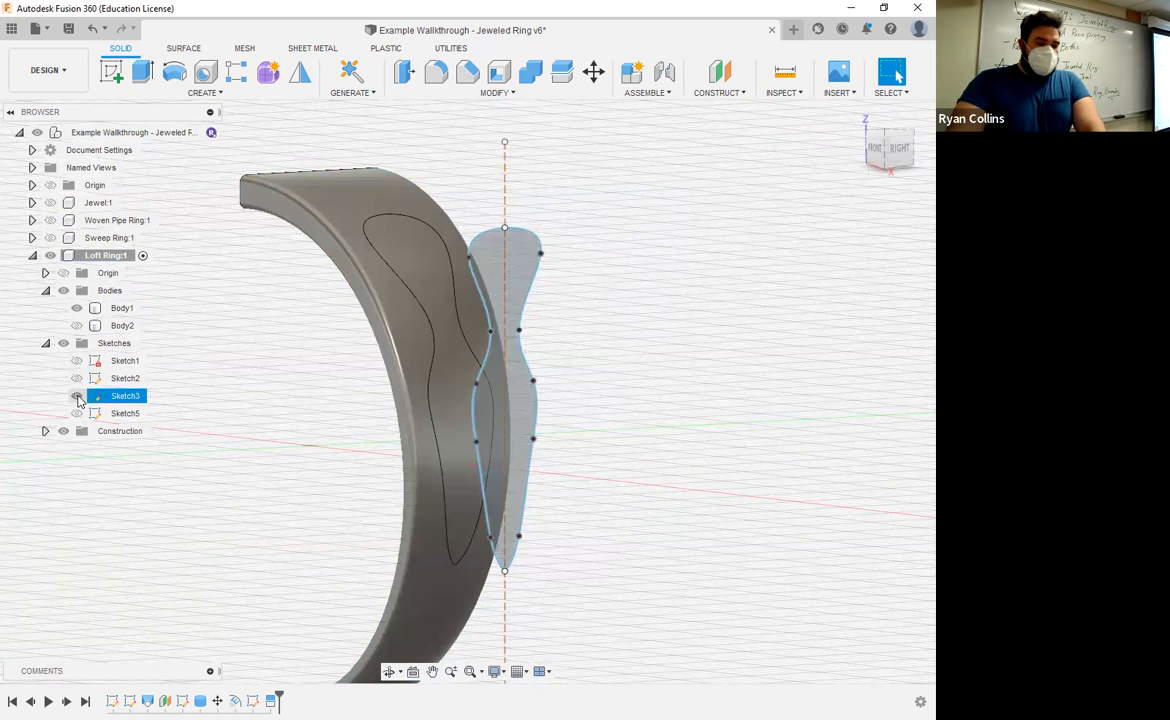
- Hide Sketch3 and check the split spline-shaped region on the band's outer face
{"action": "left_click", "coordinate": [77, 396]}
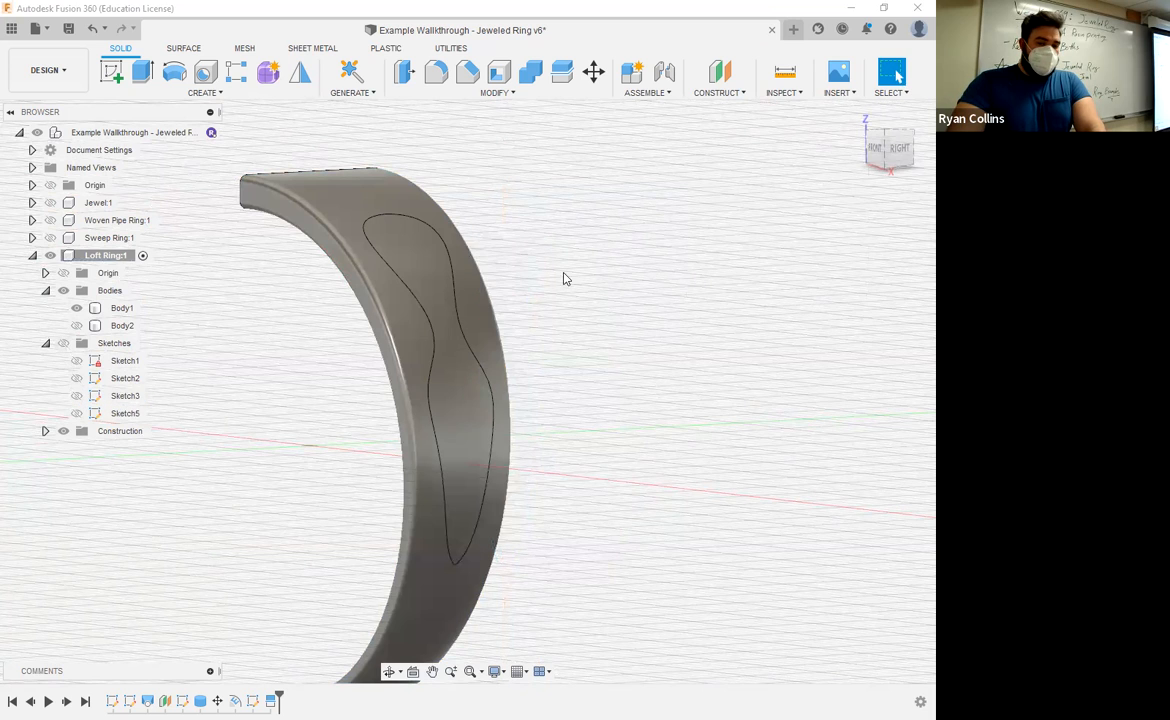
{"action": "left_click", "coordinate": [432, 271]}
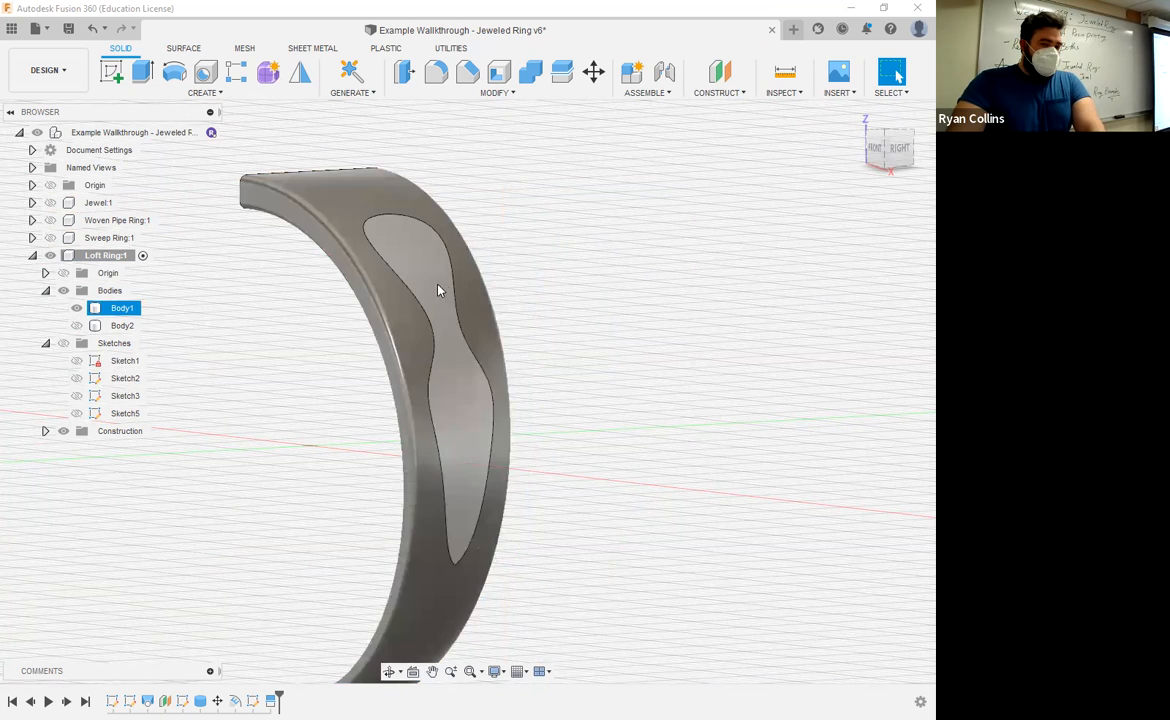
{"action": "left_click", "coordinate": [585, 209]}
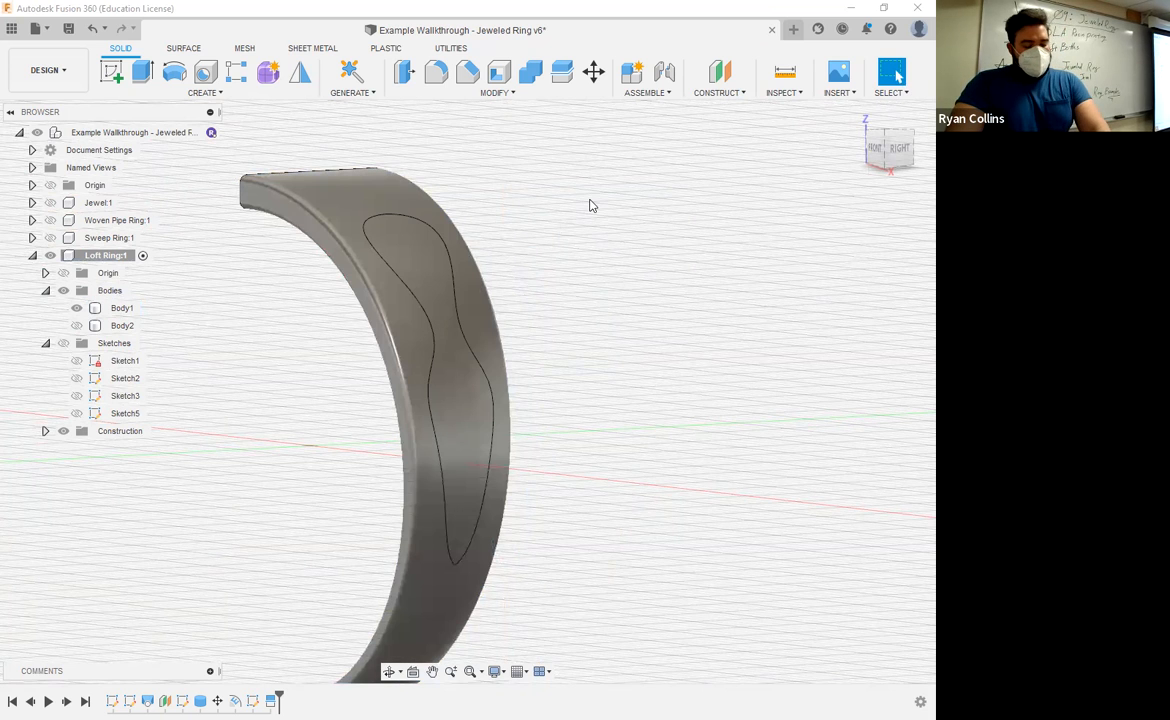
- Save the design with the version description "Face Split"
{"action": "key", "text": "ctrl+s"}
{"action": "type", "text": "Face Split"}
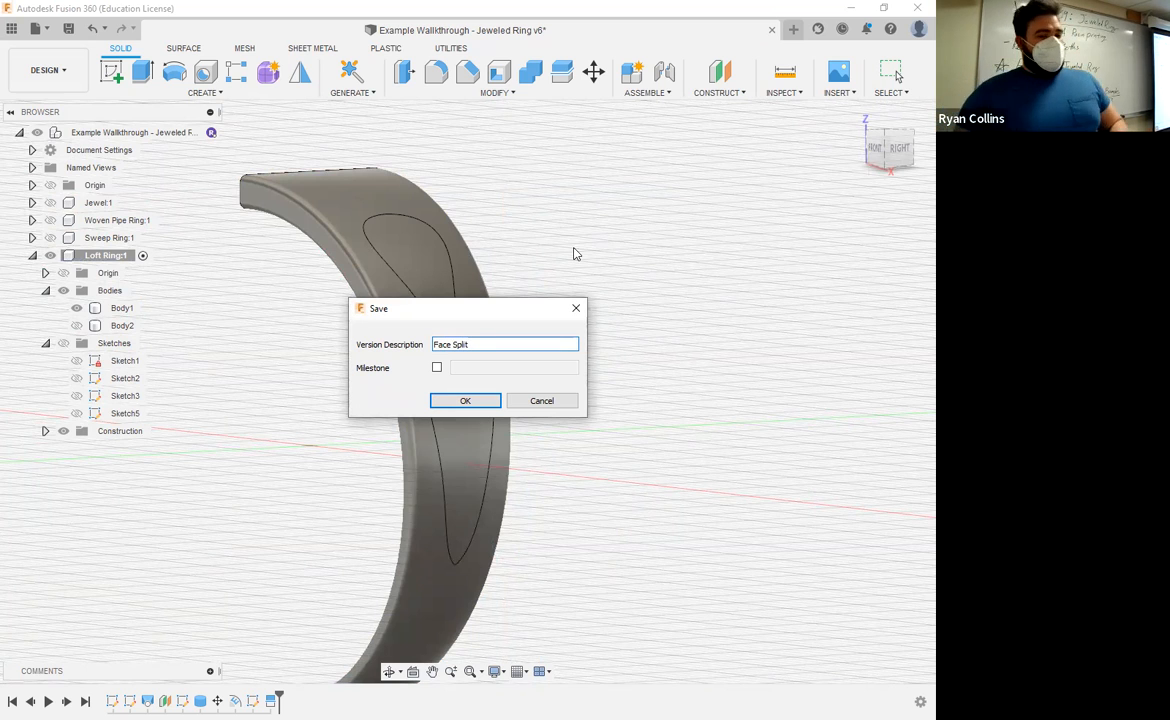
{"action": "key", "text": "Return"}
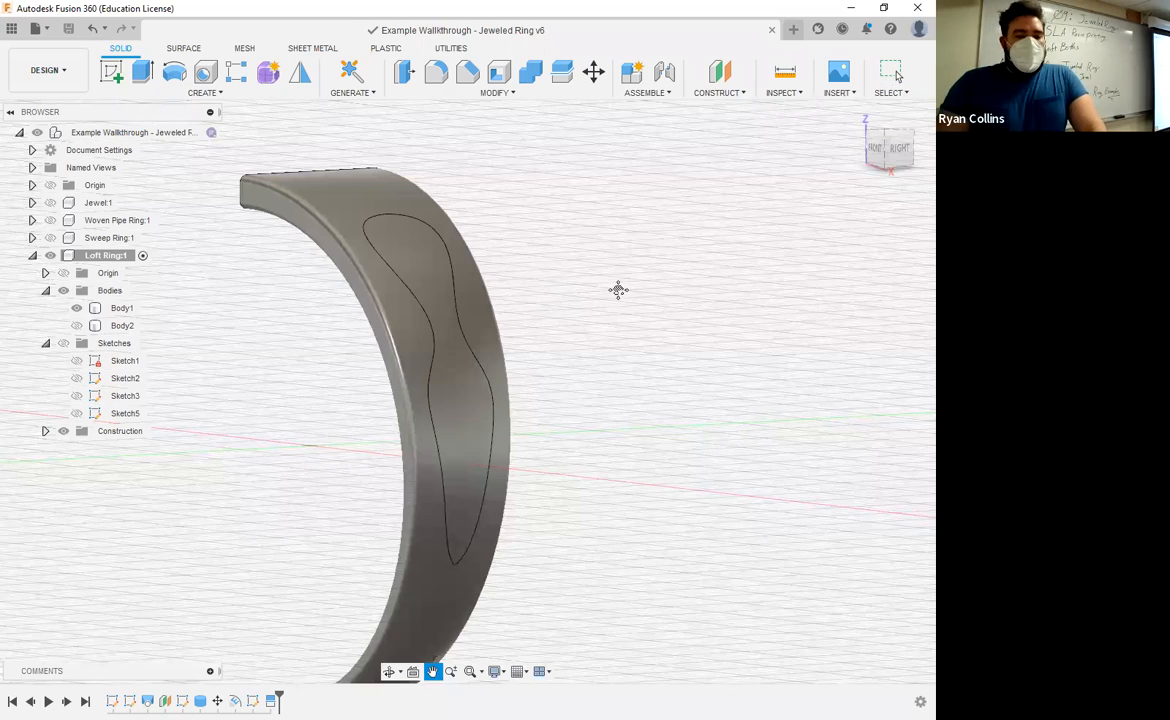
{"action": "middle_click_drag", "start_coordinate": [616, 290], "coordinate": [619, 296]}
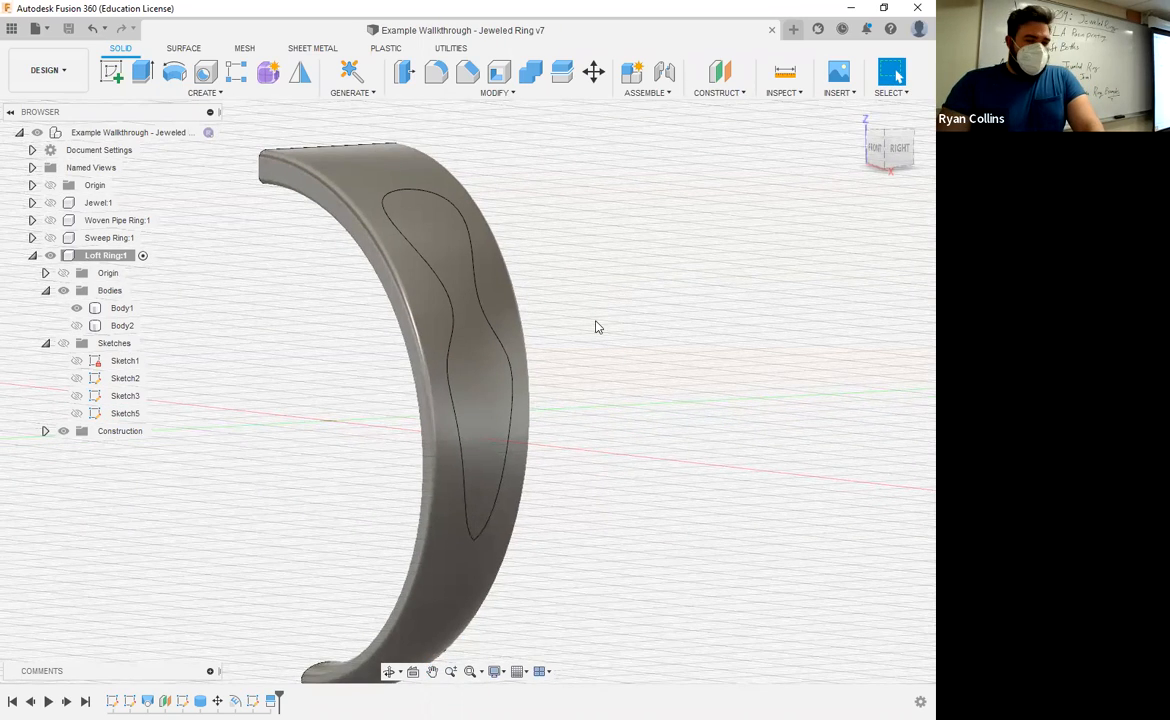
{"action": "scroll", "coordinate": [597, 328], "scroll_direction": "up", "scroll_amount": 2}
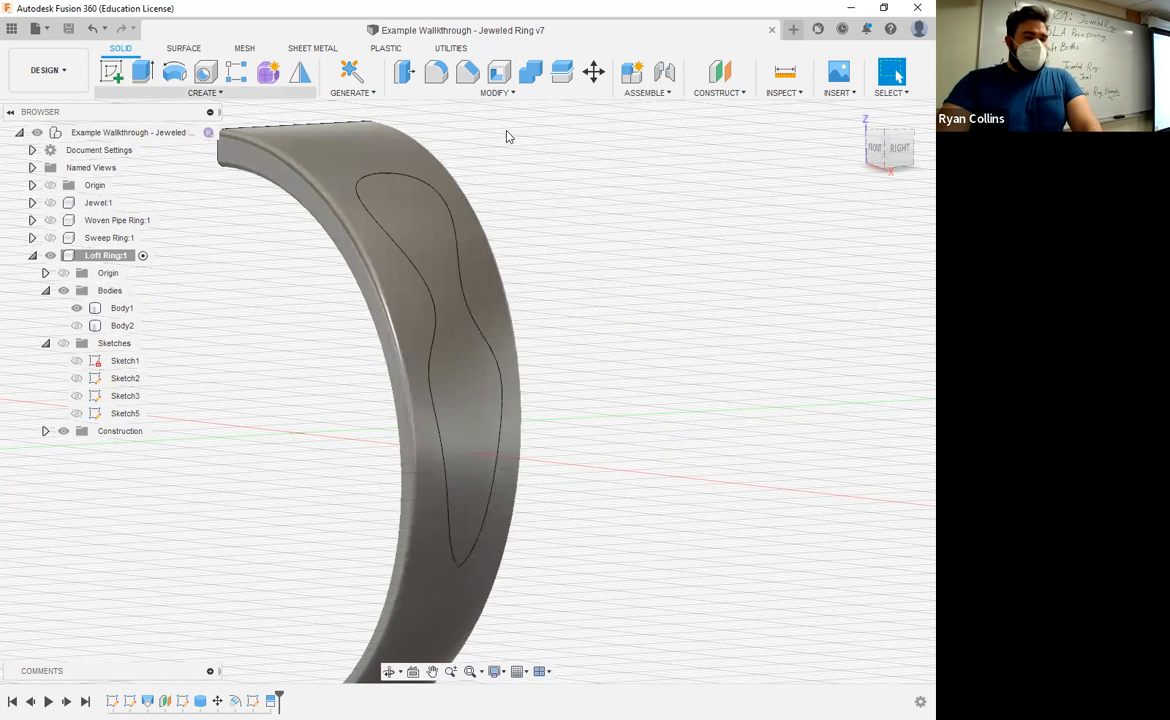
{"action": "left_click", "coordinate": [141, 71]}
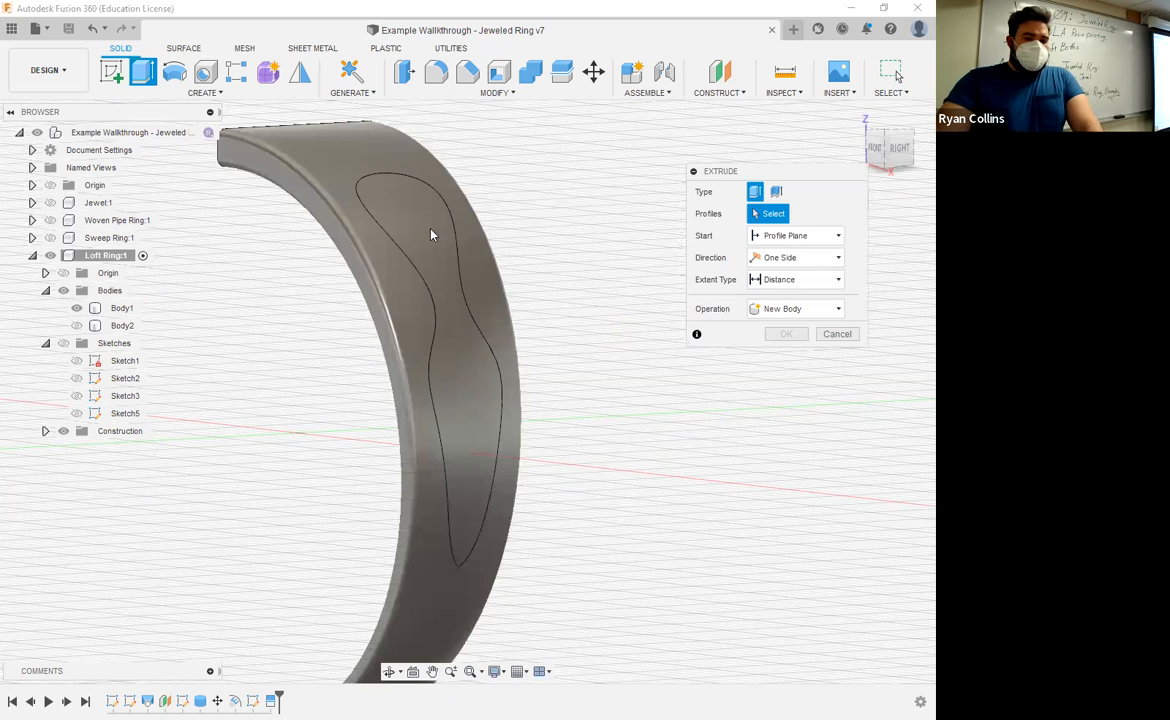
{"action": "left_click", "coordinate": [842, 334]}
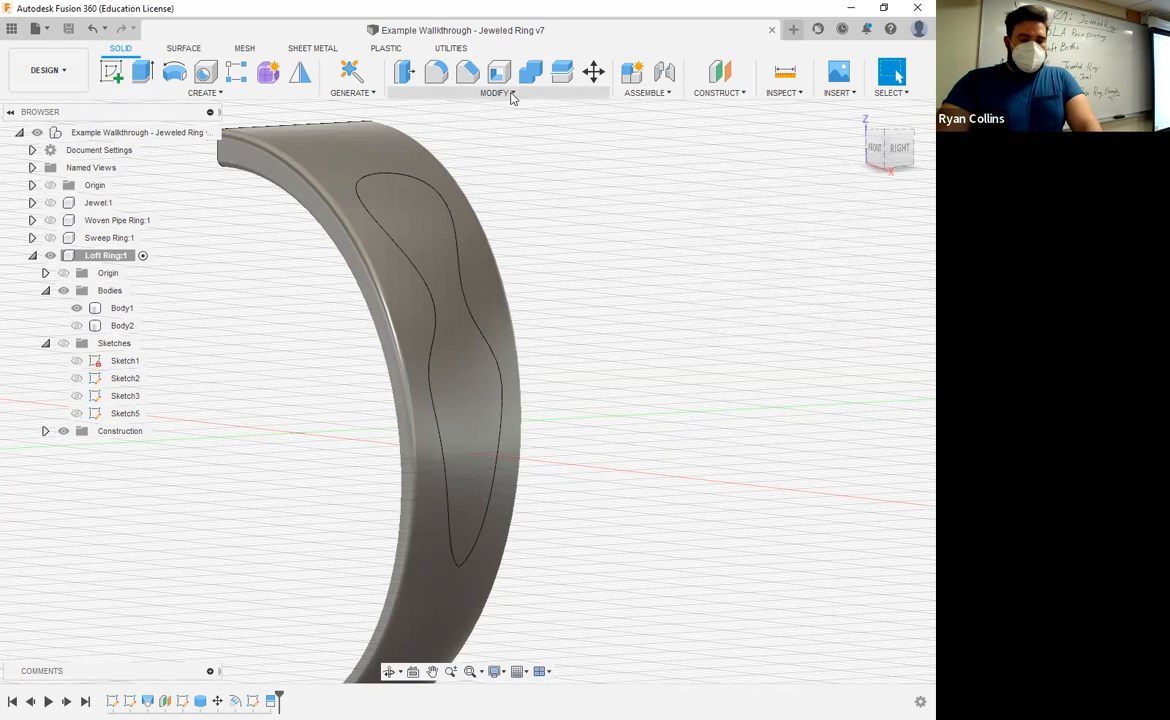
{"action": "left_click", "coordinate": [501, 94]}
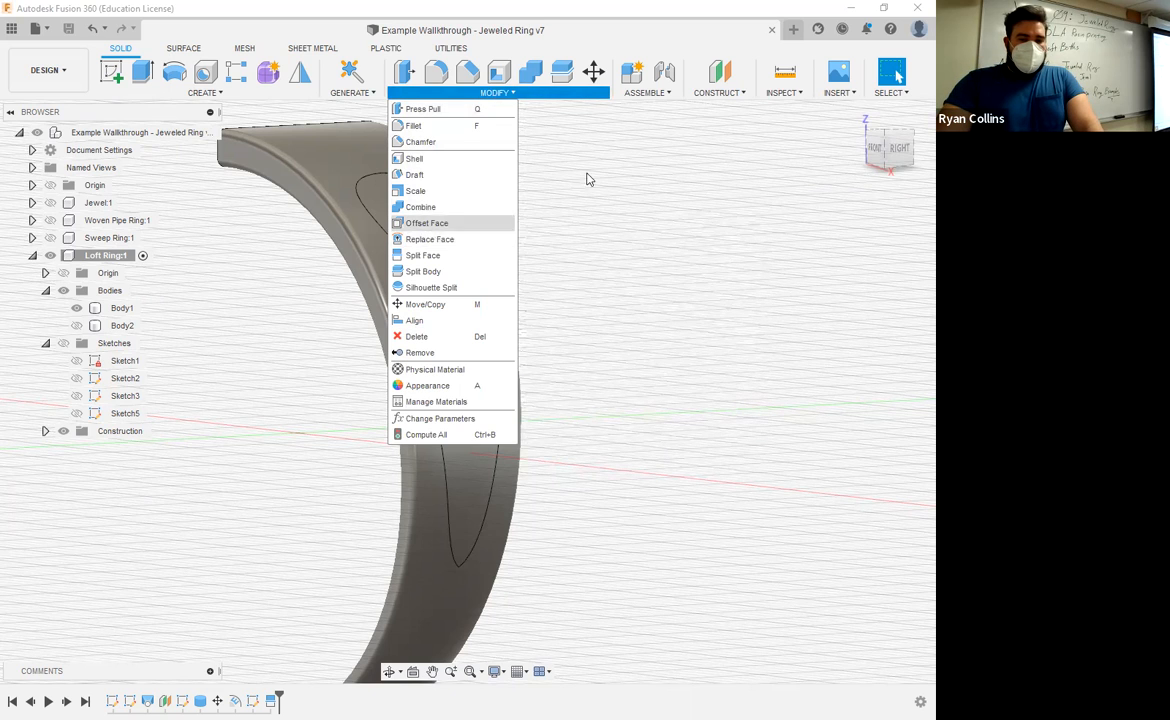
{"action": "left_click", "coordinate": [632, 164]}
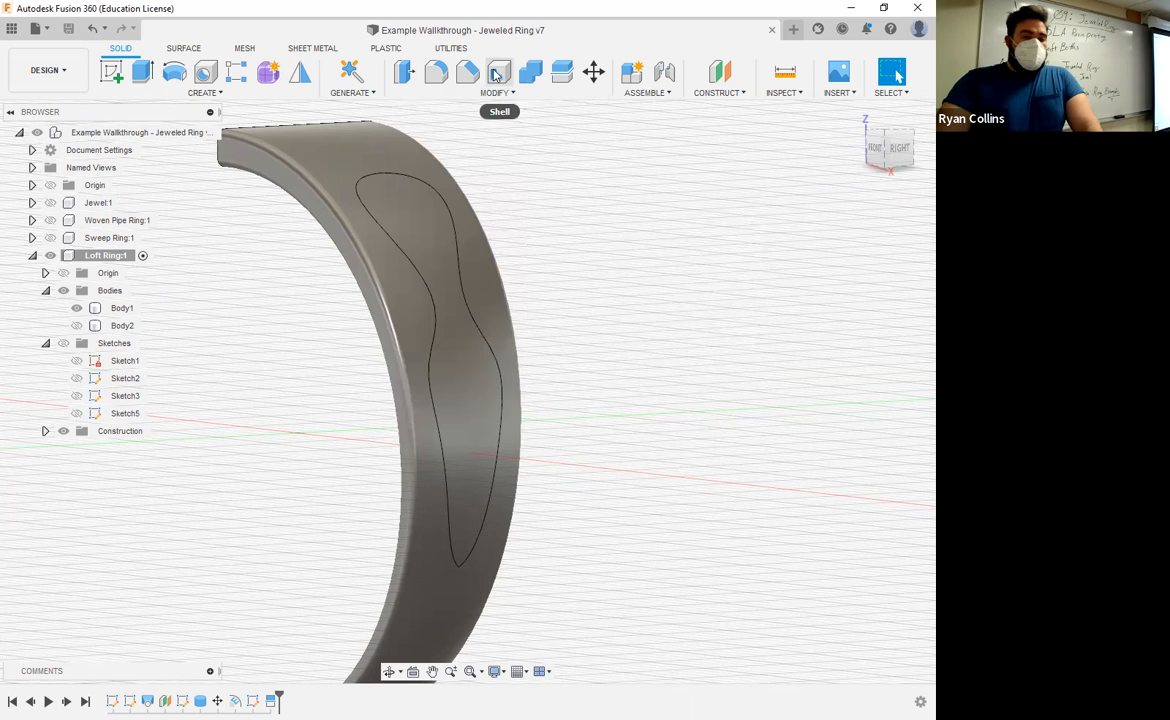
- Try to shell the band with 1 mm and 0.1 mm inside thickness, Tangent Chain off and the direction switched to Outside
{"action": "left_click", "coordinate": [497, 76]}
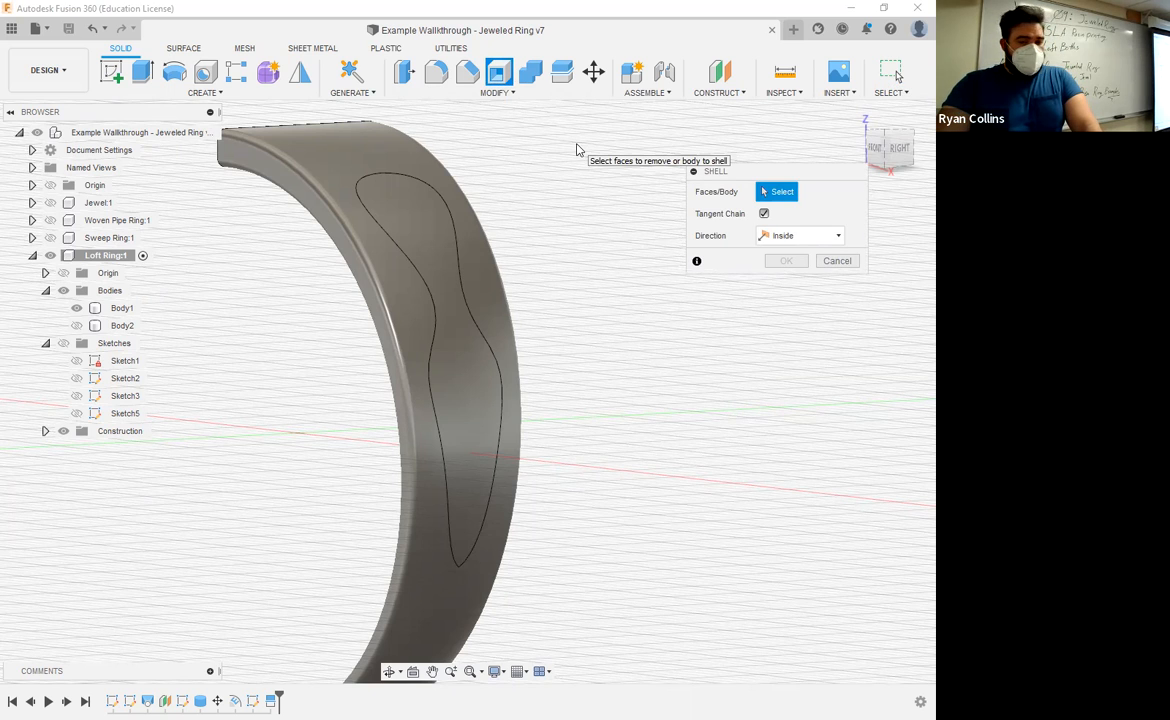
{"action": "left_click", "coordinate": [447, 262]}
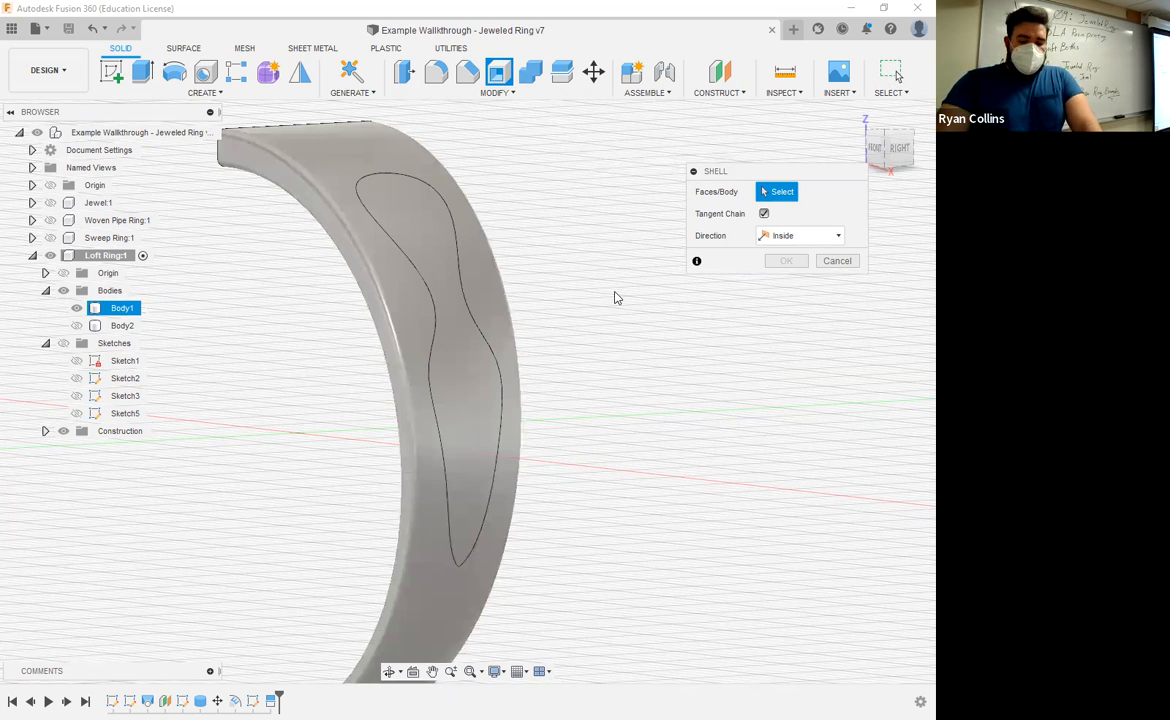
{"action": "type", "text": "1"}
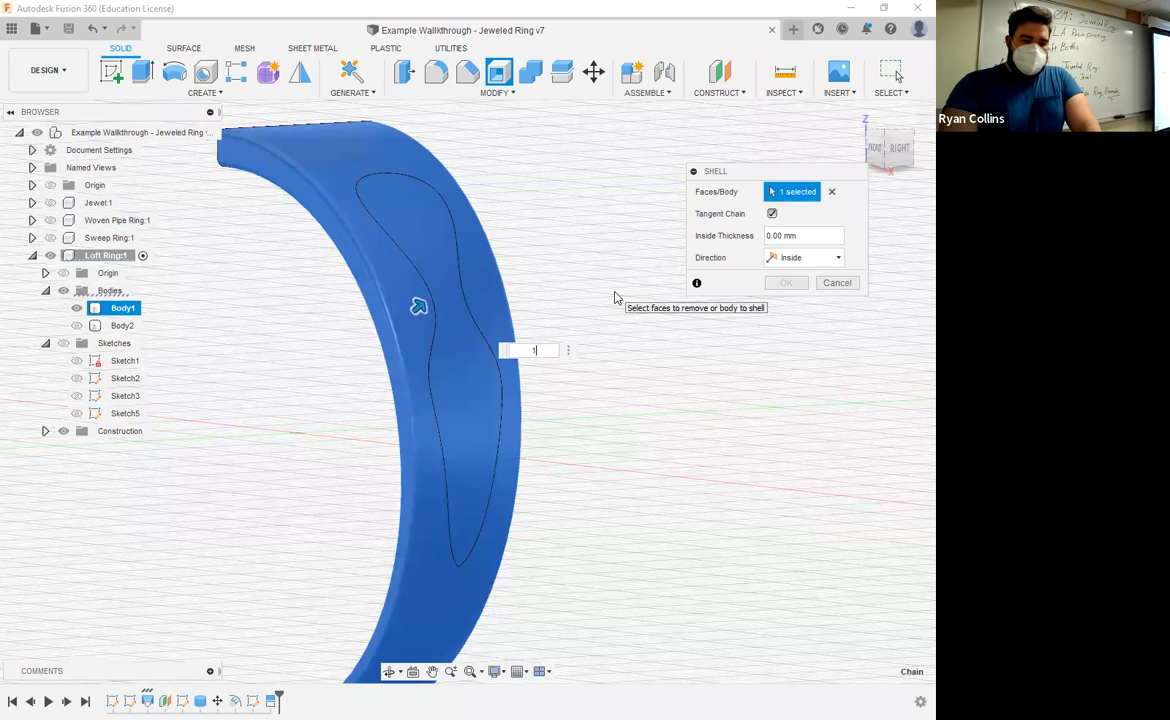
{"action": "key", "text": "Return"}
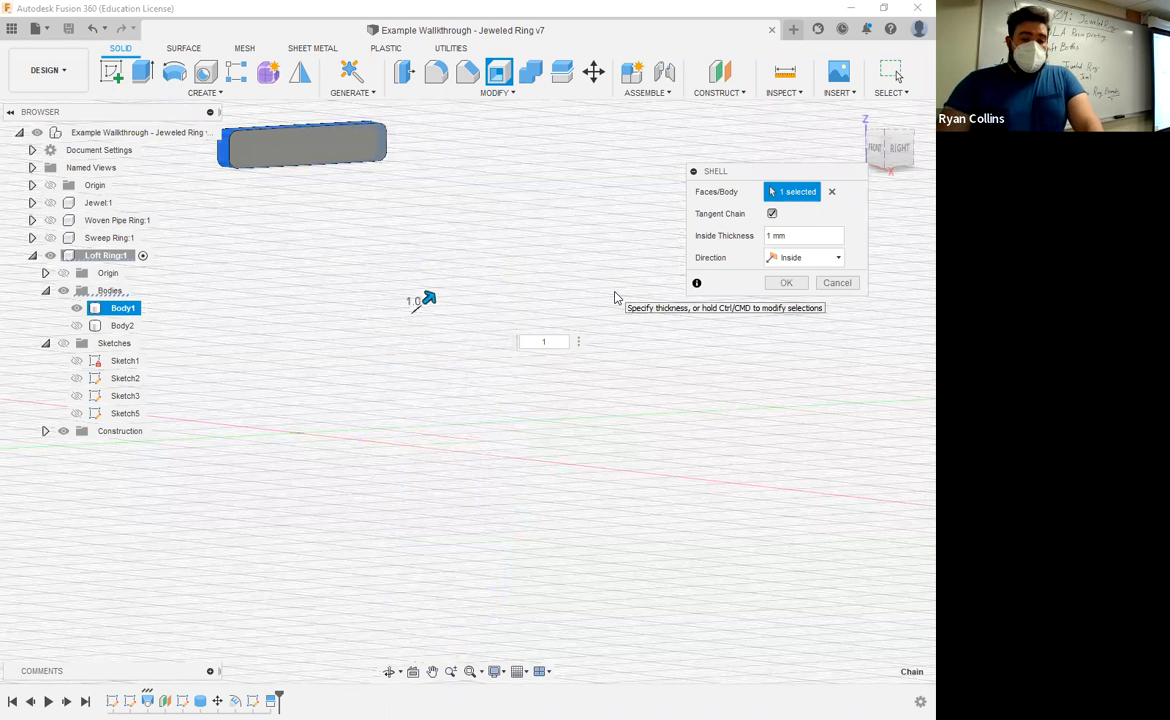
{"action": "type", "text": ".1"}
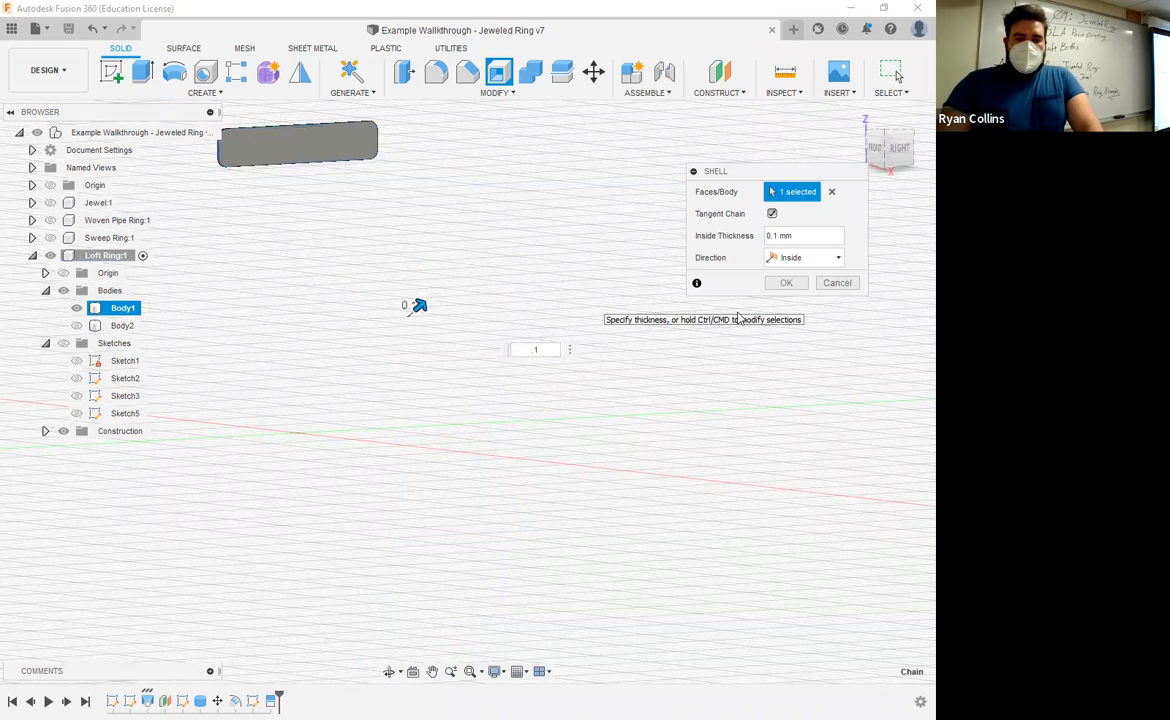
{"action": "left_click", "coordinate": [773, 214]}
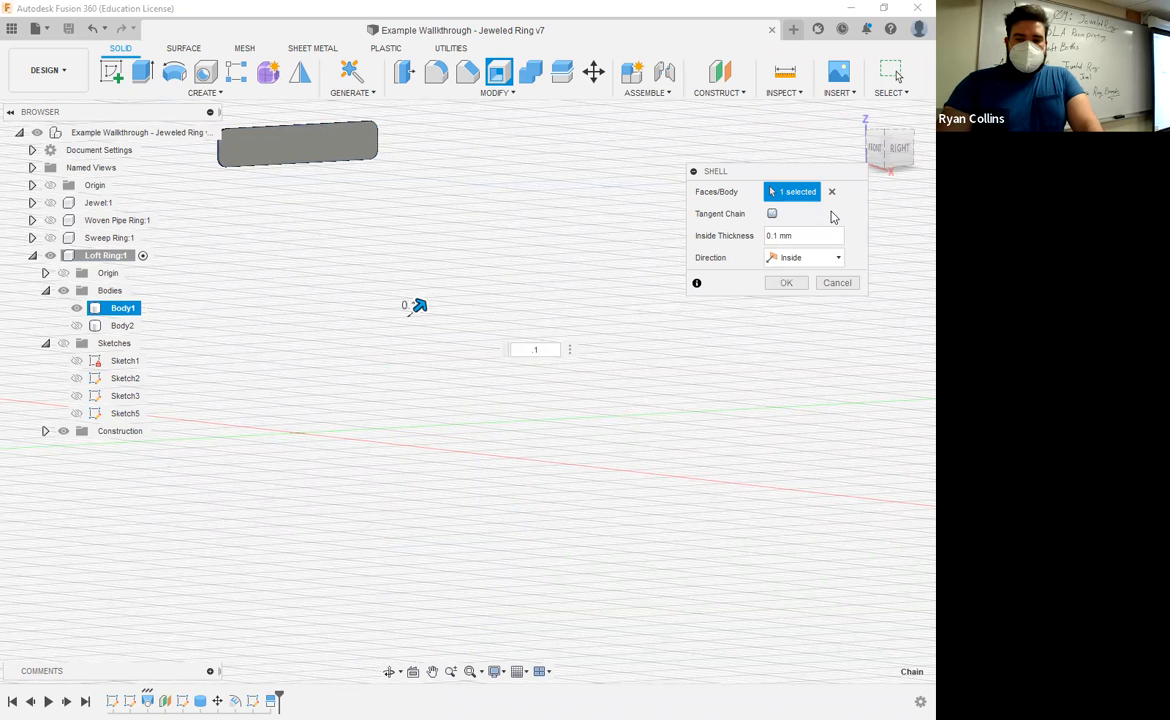
{"action": "left_click", "coordinate": [805, 258]}
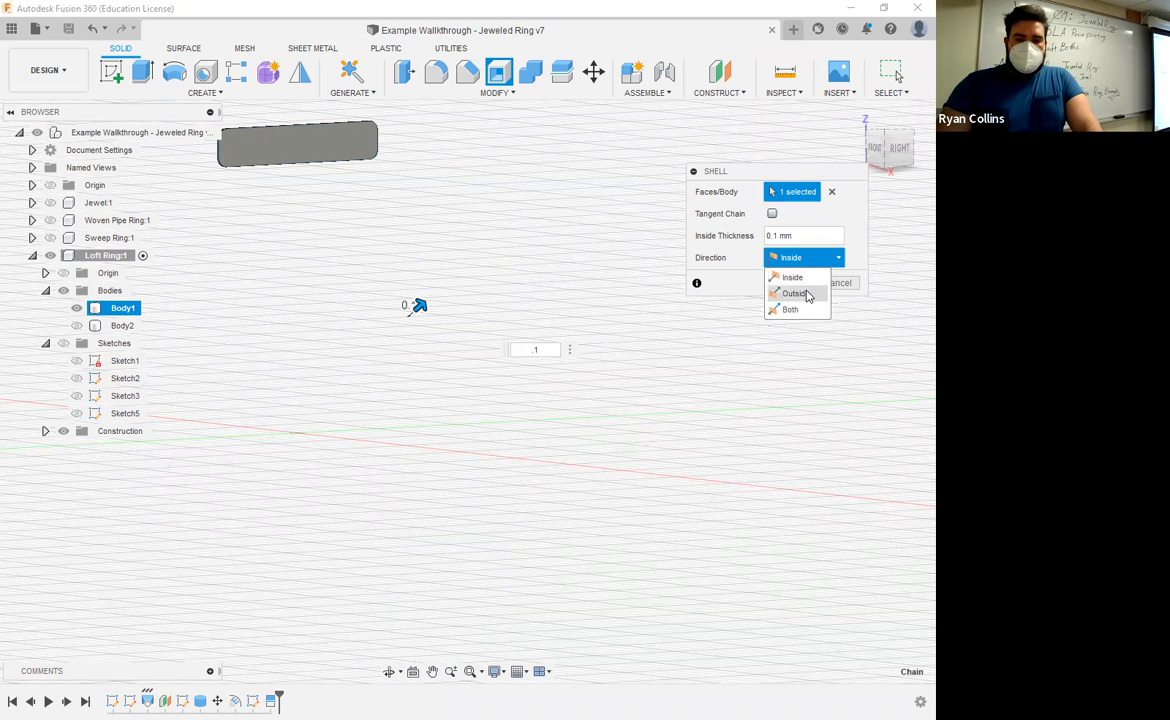
{"action": "left_click", "coordinate": [795, 293]}
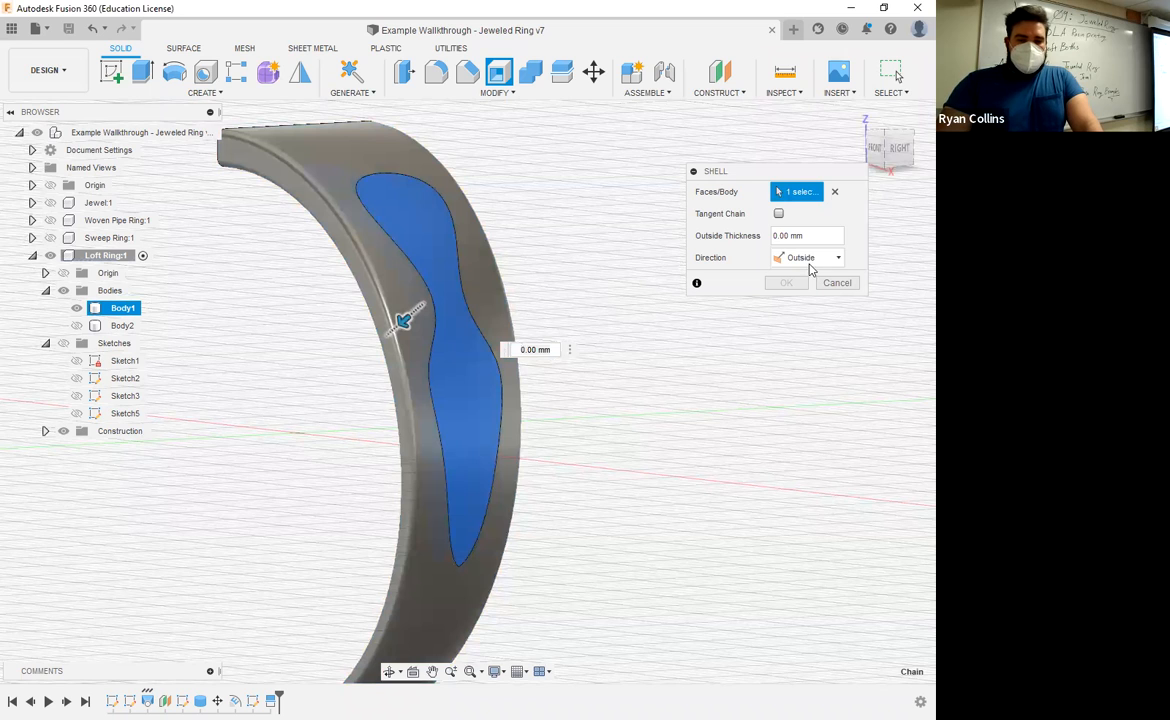
{"action": "left_click", "coordinate": [834, 282]}
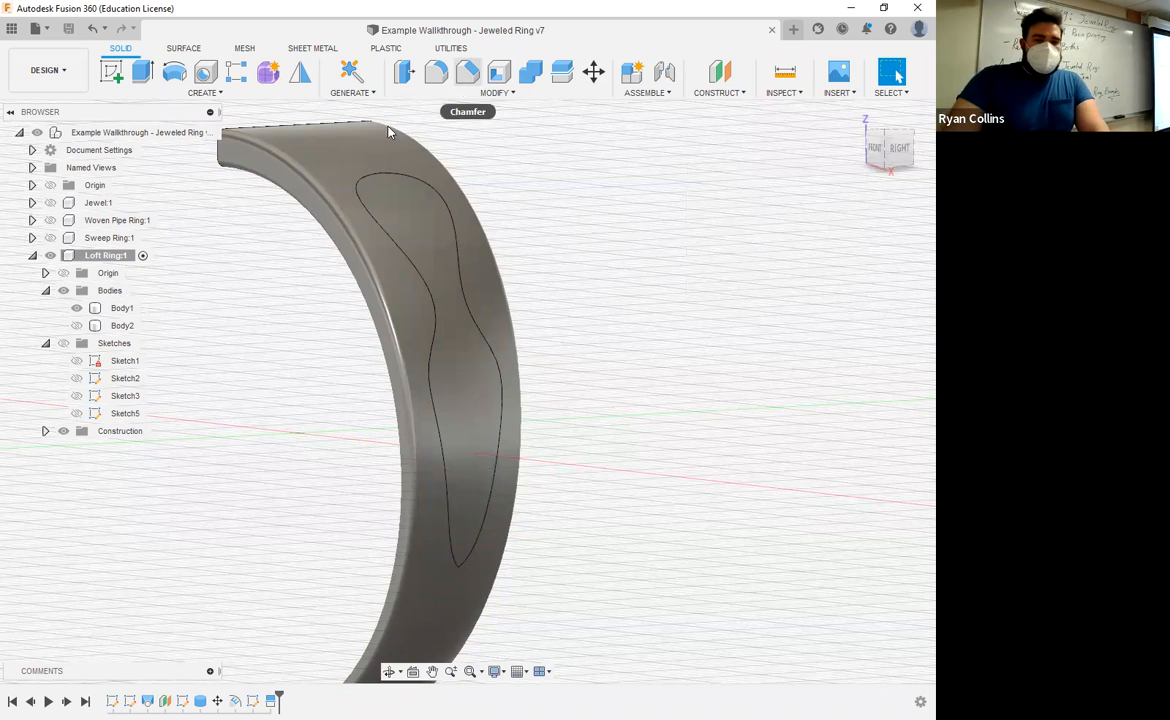
{"action": "left_click", "coordinate": [146, 75]}
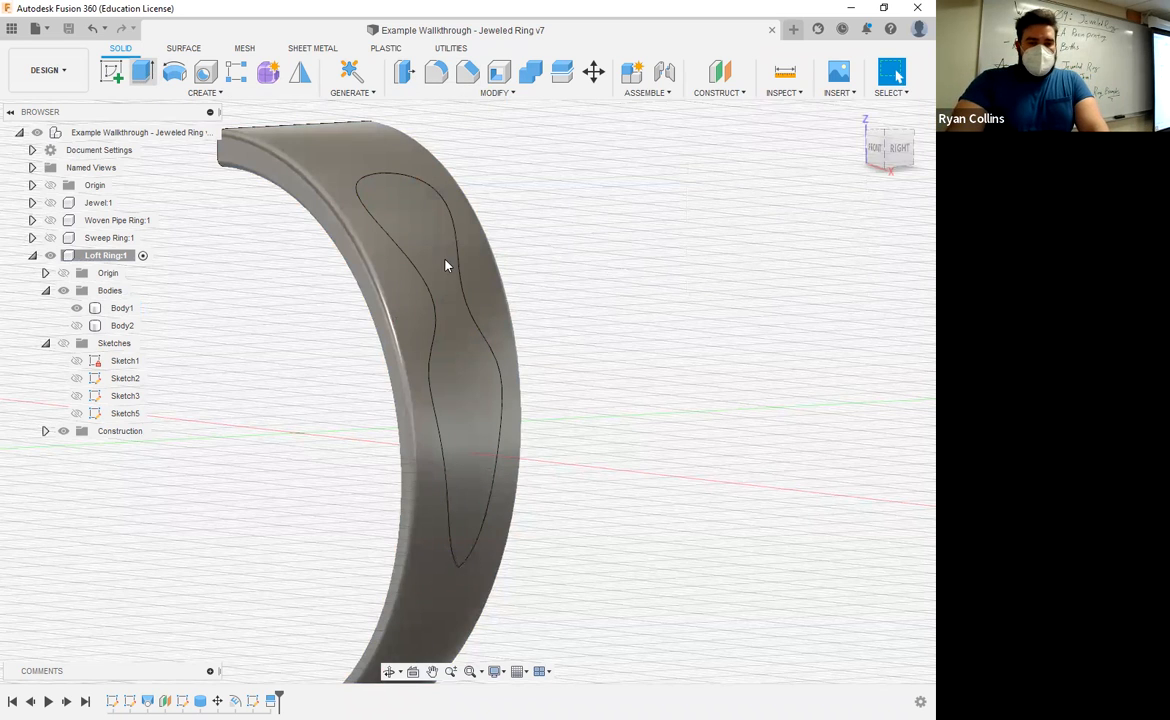
{"action": "left_click", "coordinate": [846, 337]}
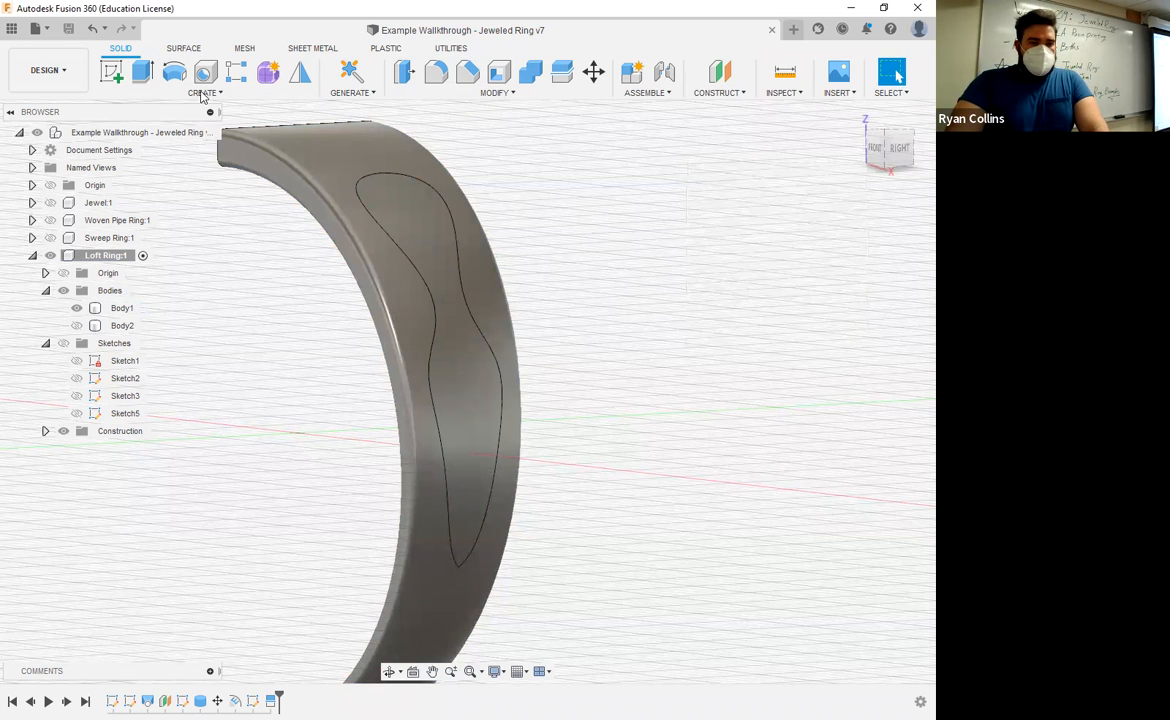
{"action": "left_click", "coordinate": [205, 92]}
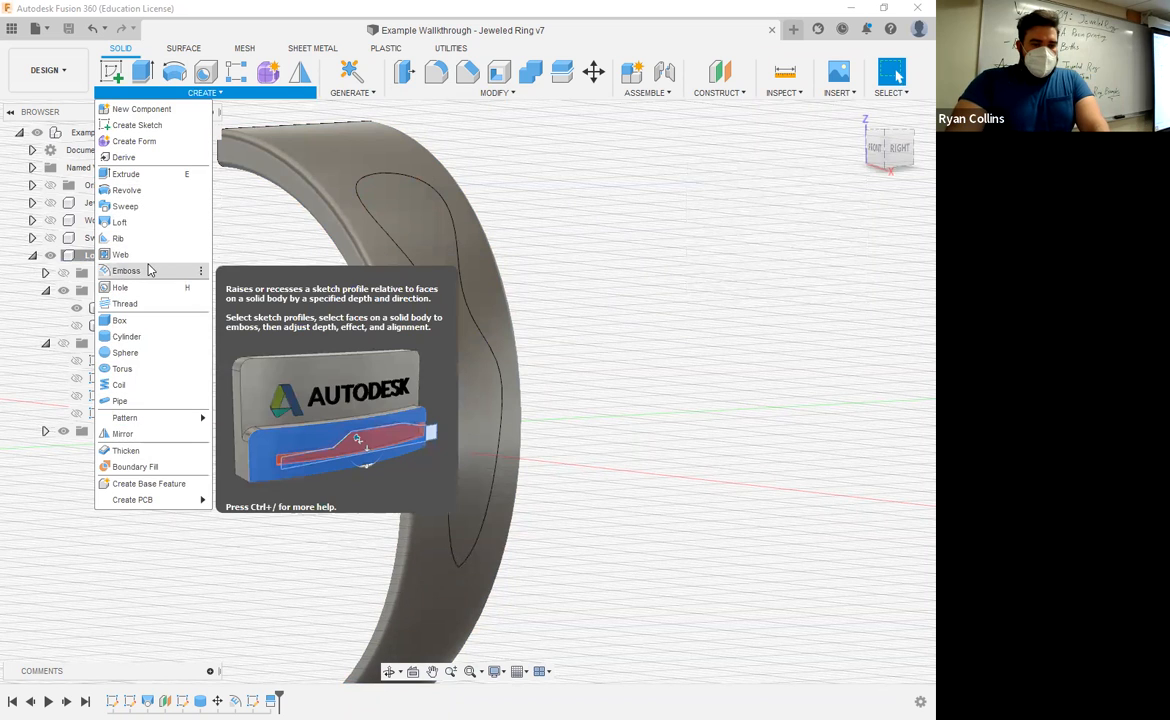
{"action": "left_click", "coordinate": [148, 269]}
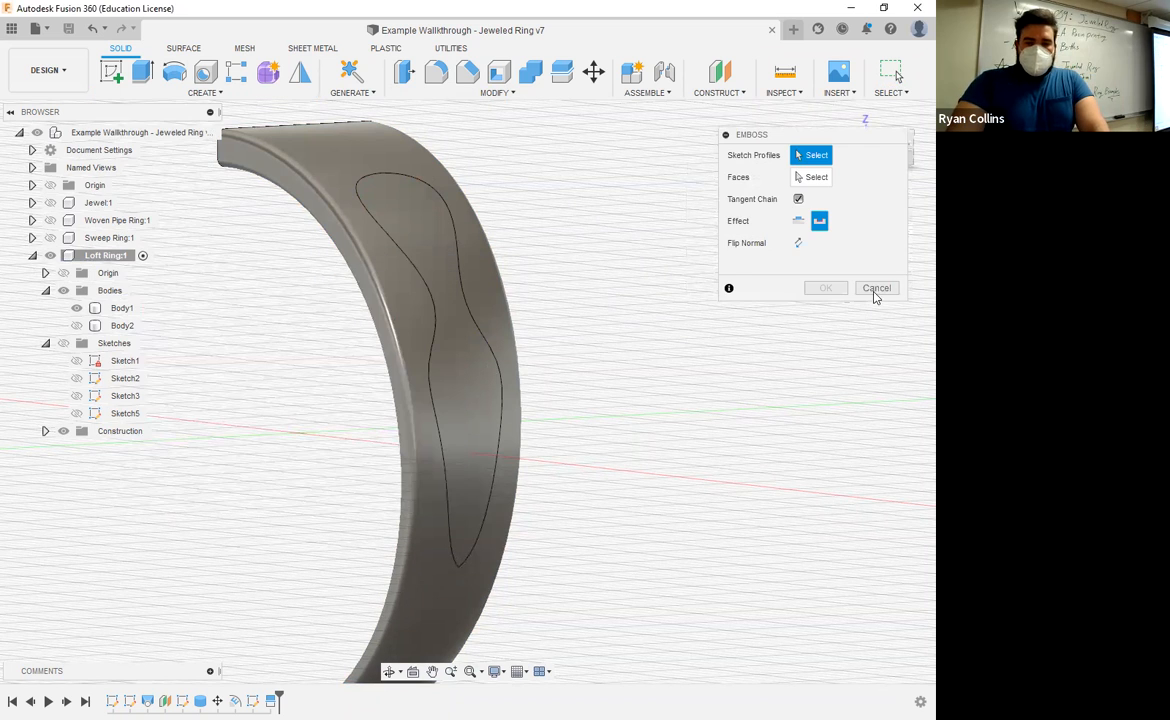
{"action": "left_click", "coordinate": [180, 93]}
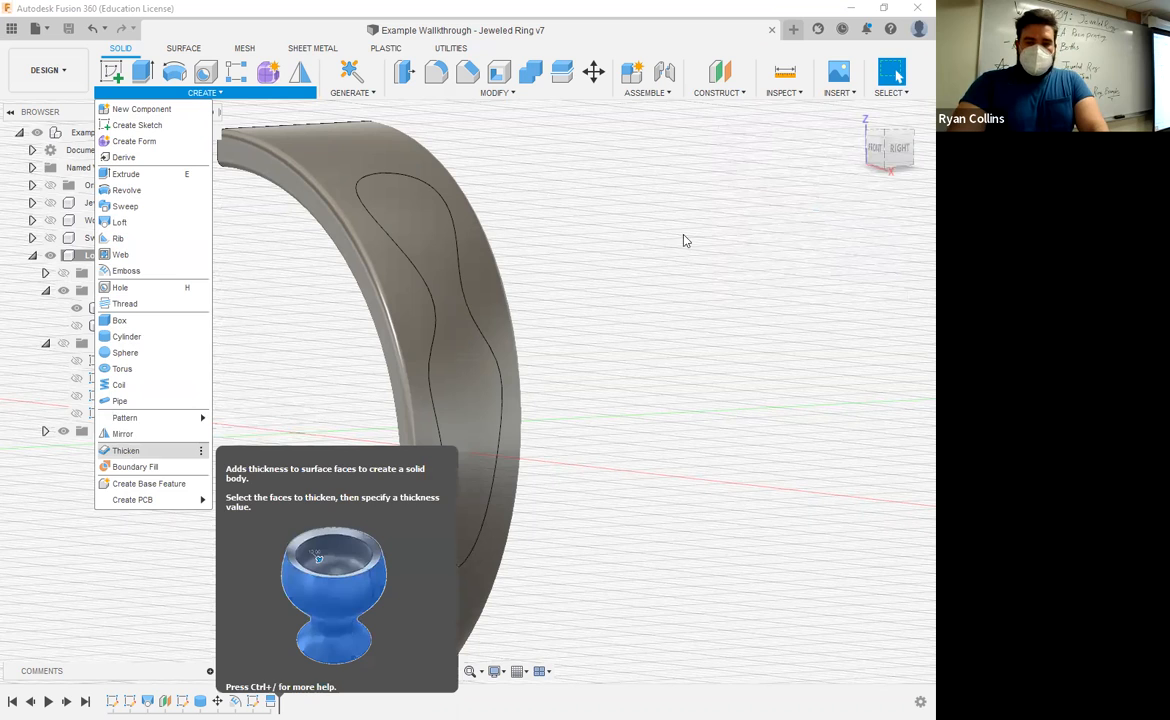
- Start Offset Face on the spline-shaped face of the band and preview offset distances of -1 mm and 3 mm
{"action": "left_click", "coordinate": [496, 95]}
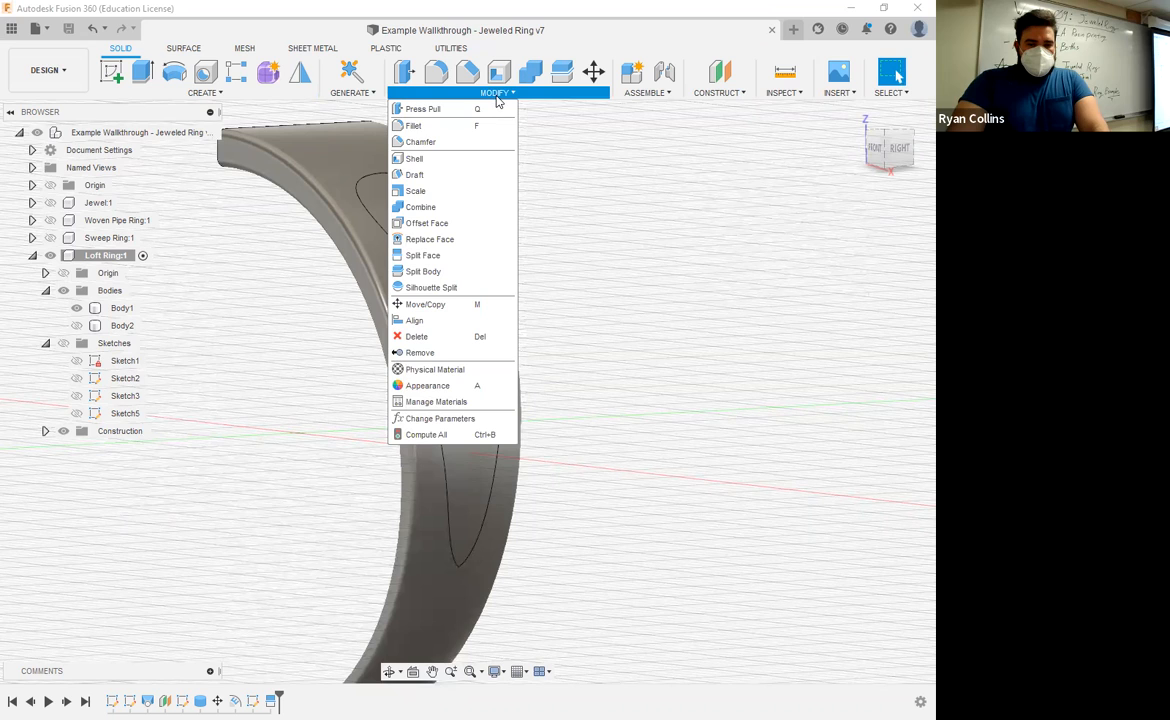
{"action": "left_click", "coordinate": [444, 226]}
{"action": "type", "text": "-1"}
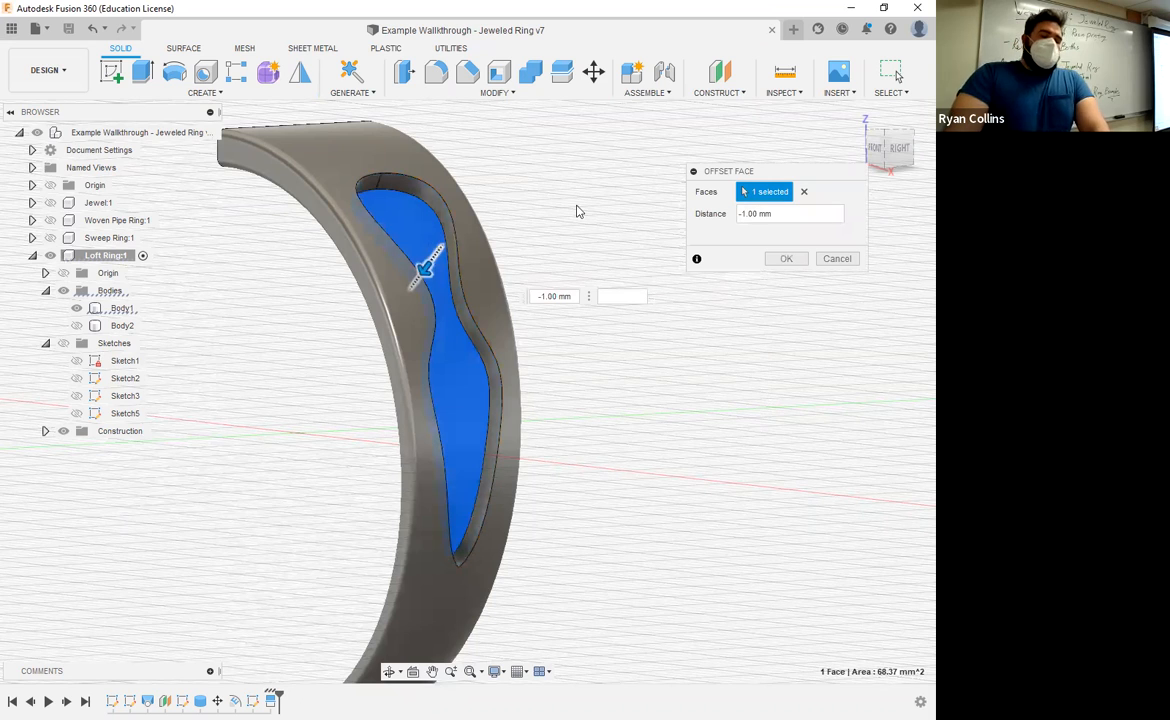
{"action": "key", "text": "ctrl+z"}
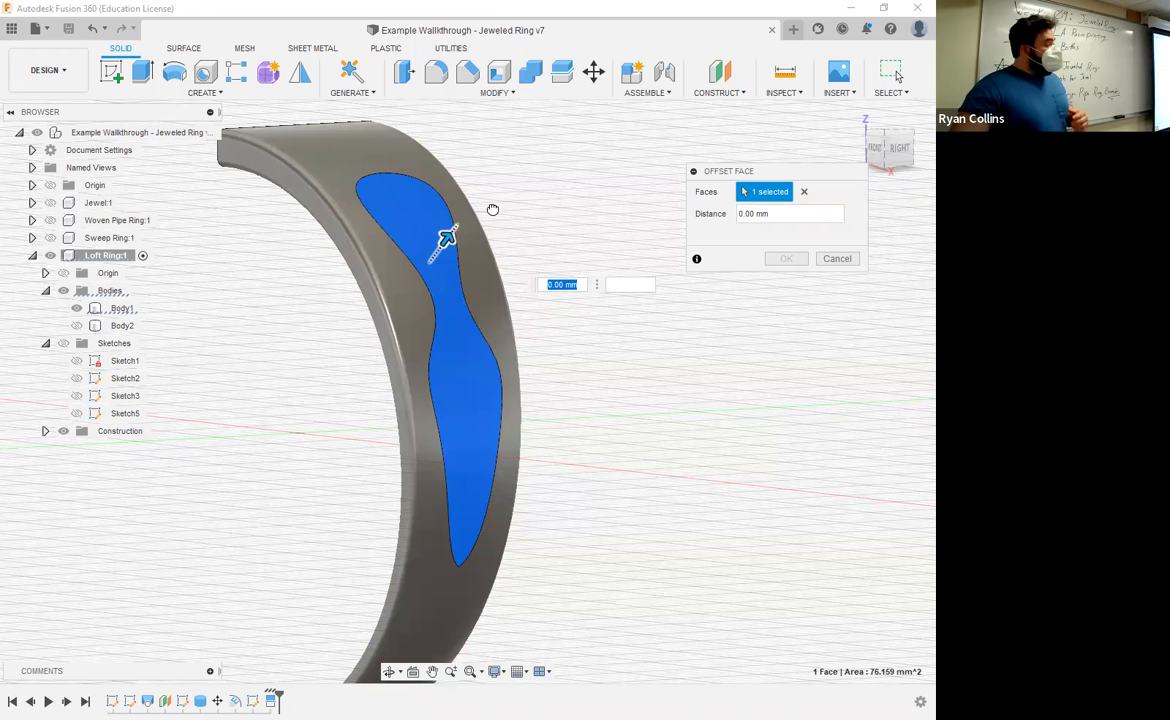
{"action": "type", "text": "3"}
{"action": "key", "text": "Return"}
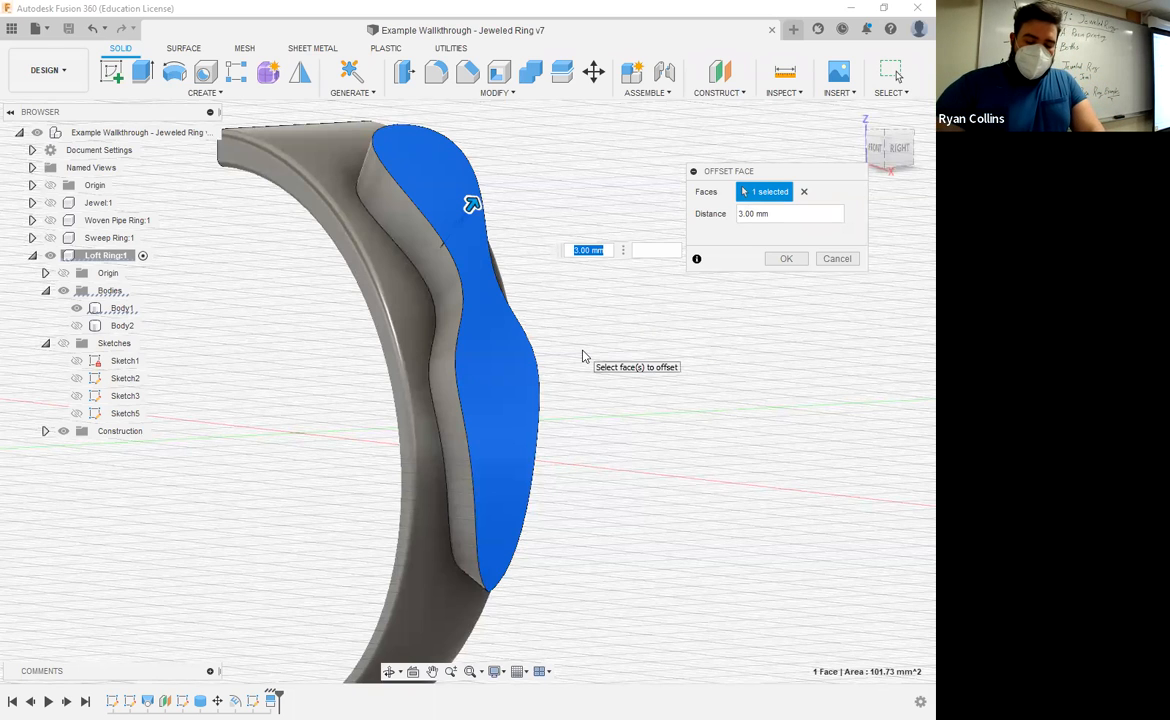
- Set the spline-shaped face's offset distance to -0.5 mm and apply the offset to recess it into the band
{"action": "type", "text": "-1"}
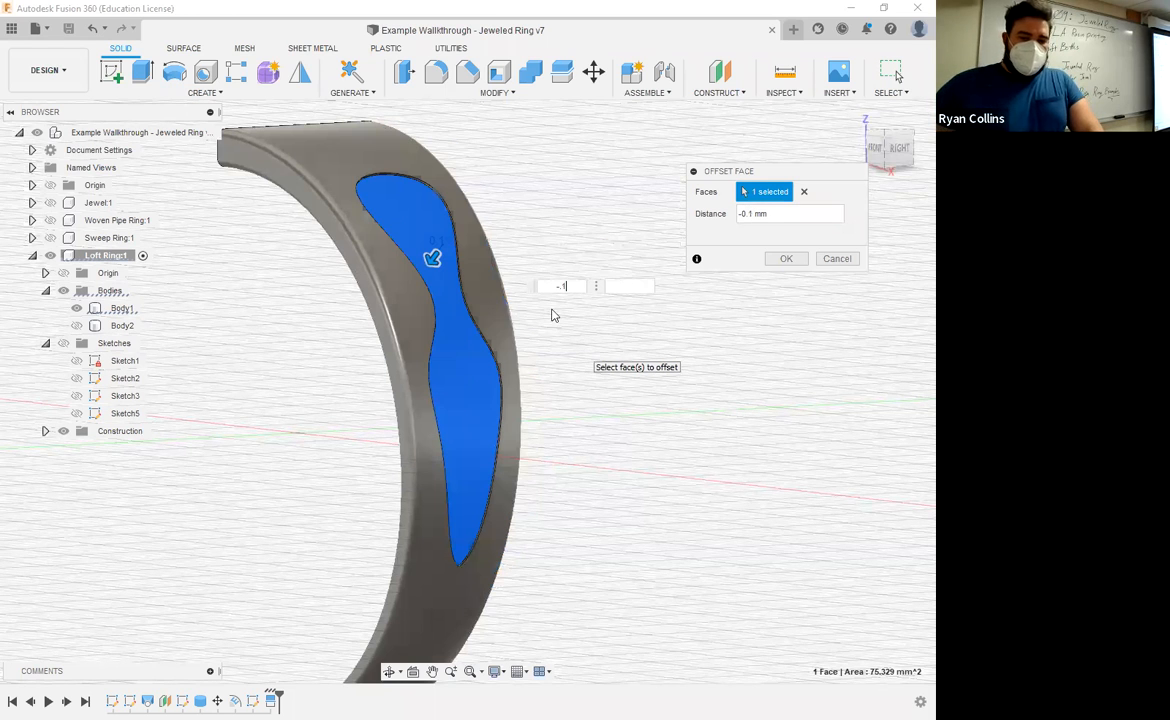
{"action": "key", "text": "BackSpace"}
{"action": "type", "text": "5"}
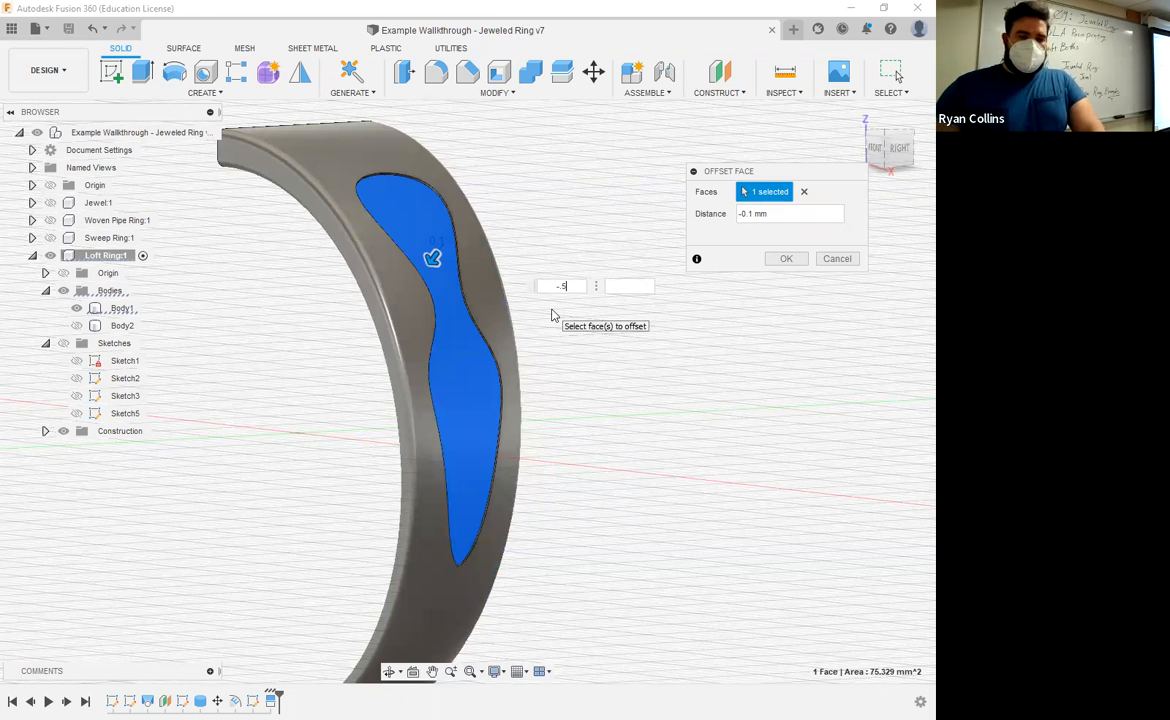
{"action": "key", "text": "Return"}
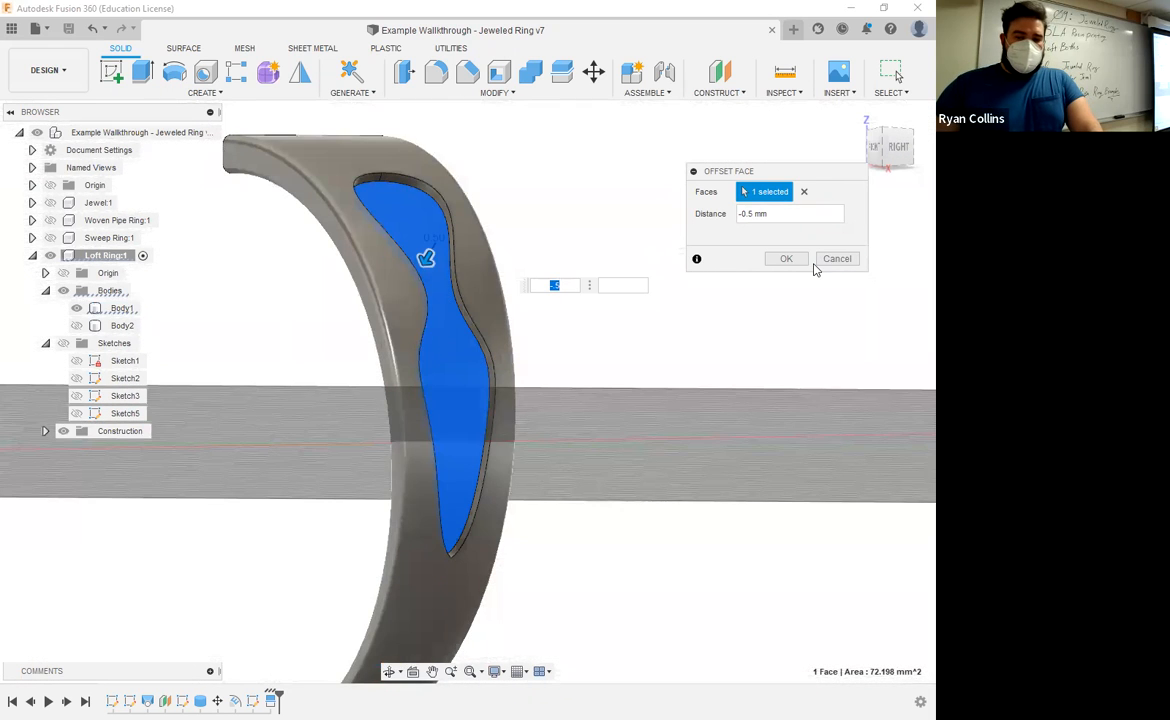
{"action": "left_click", "coordinate": [786, 259]}
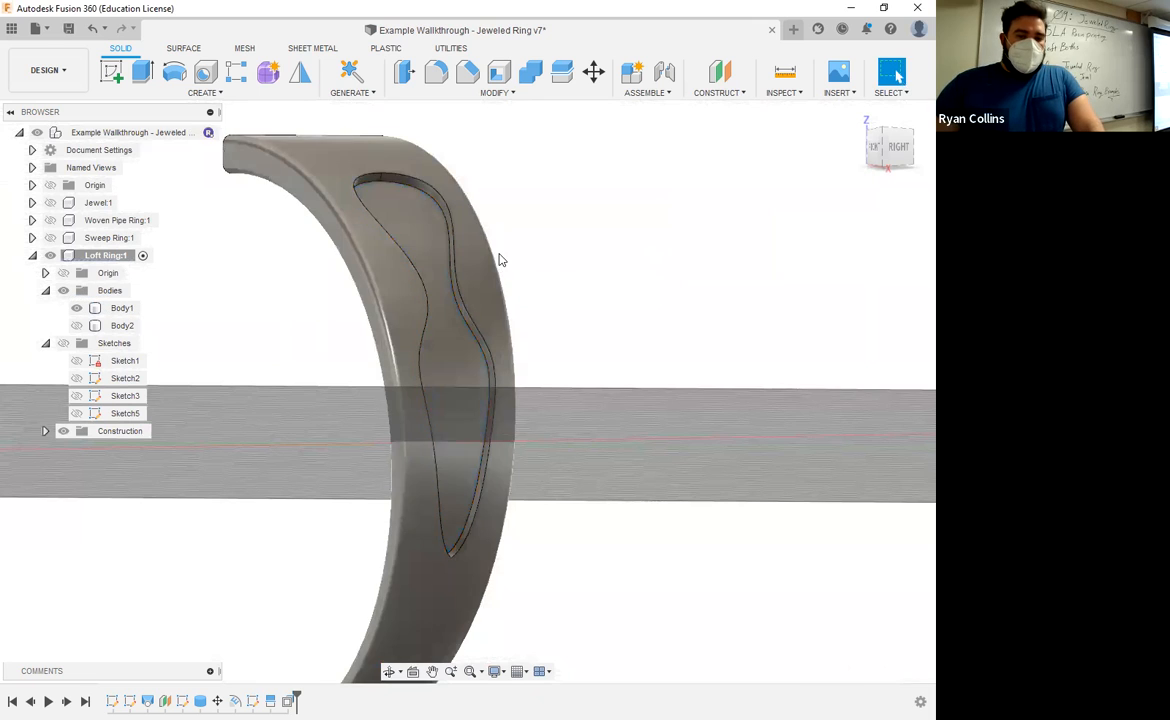
- Fillet the two upper rim edges of the recessed spline pocket on the band with a 0.2 mm radius, Tangent Chain on
{"action": "scroll", "coordinate": [527, 256], "scroll_direction": "up", "scroll_amount": 5}
{"action": "left_click", "coordinate": [444, 77]}
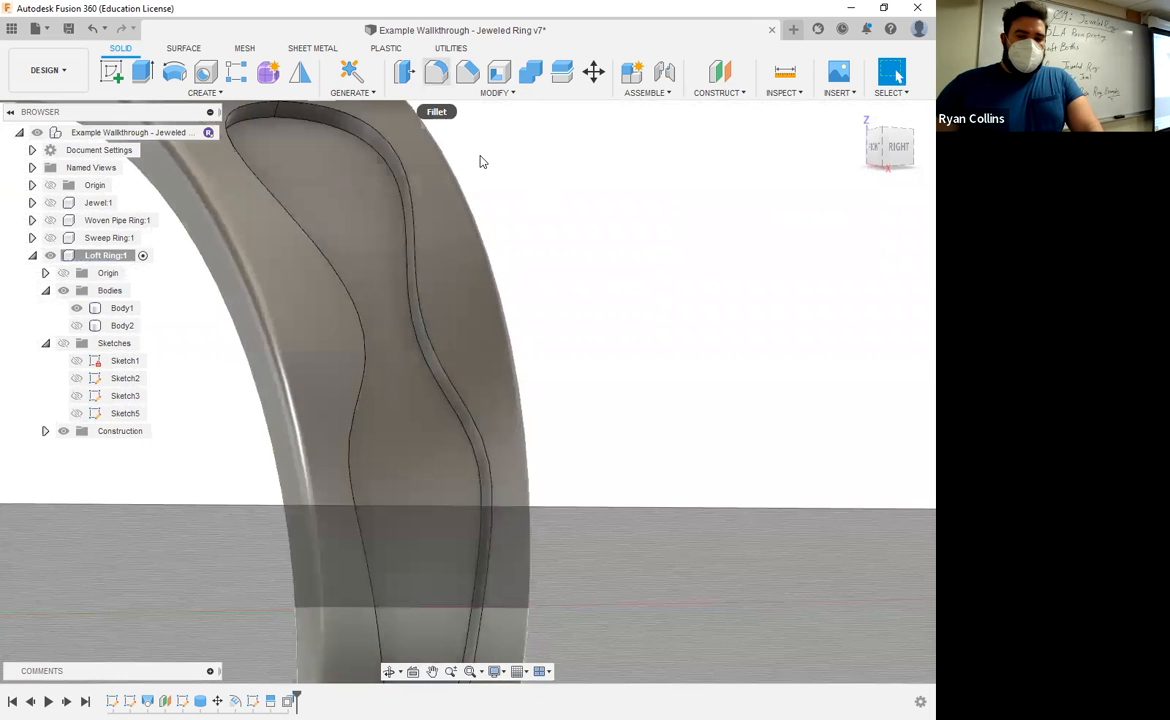
{"action": "scroll", "coordinate": [545, 303], "scroll_direction": "down", "scroll_amount": 1}
{"action": "left_click", "coordinate": [437, 231]}
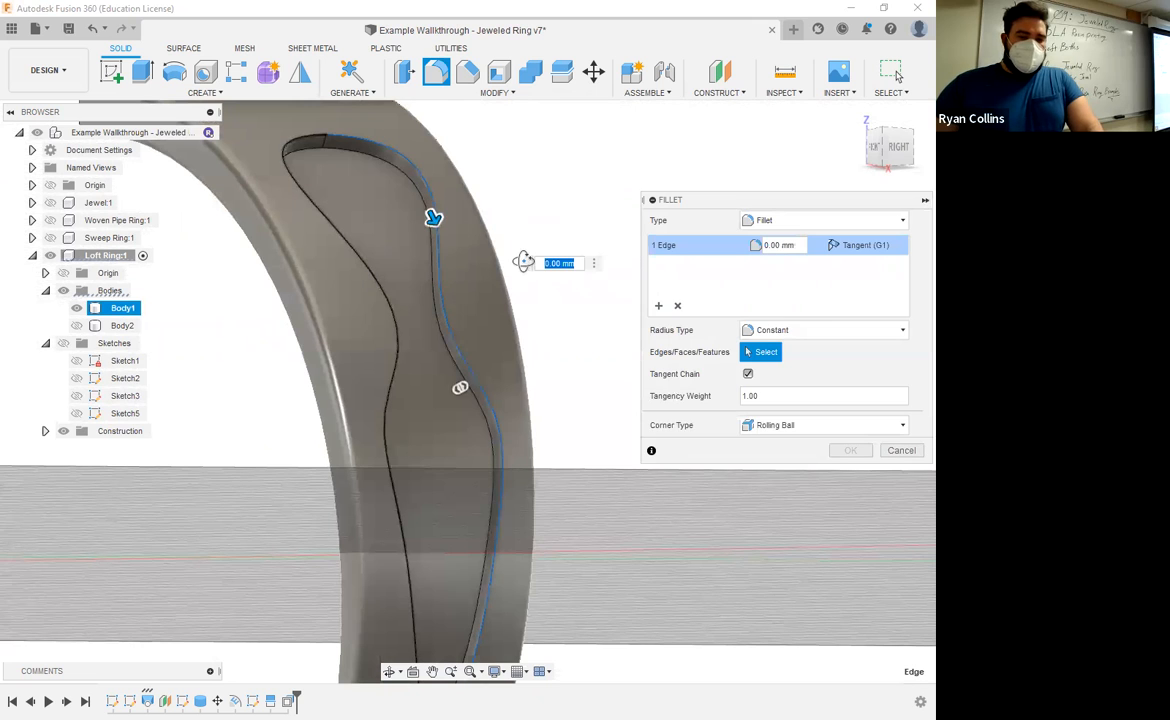
{"action": "left_click", "coordinate": [373, 272]}
{"action": "middle_click_drag", "start_coordinate": [545, 273], "coordinate": [531, 268], "text": "shift"}
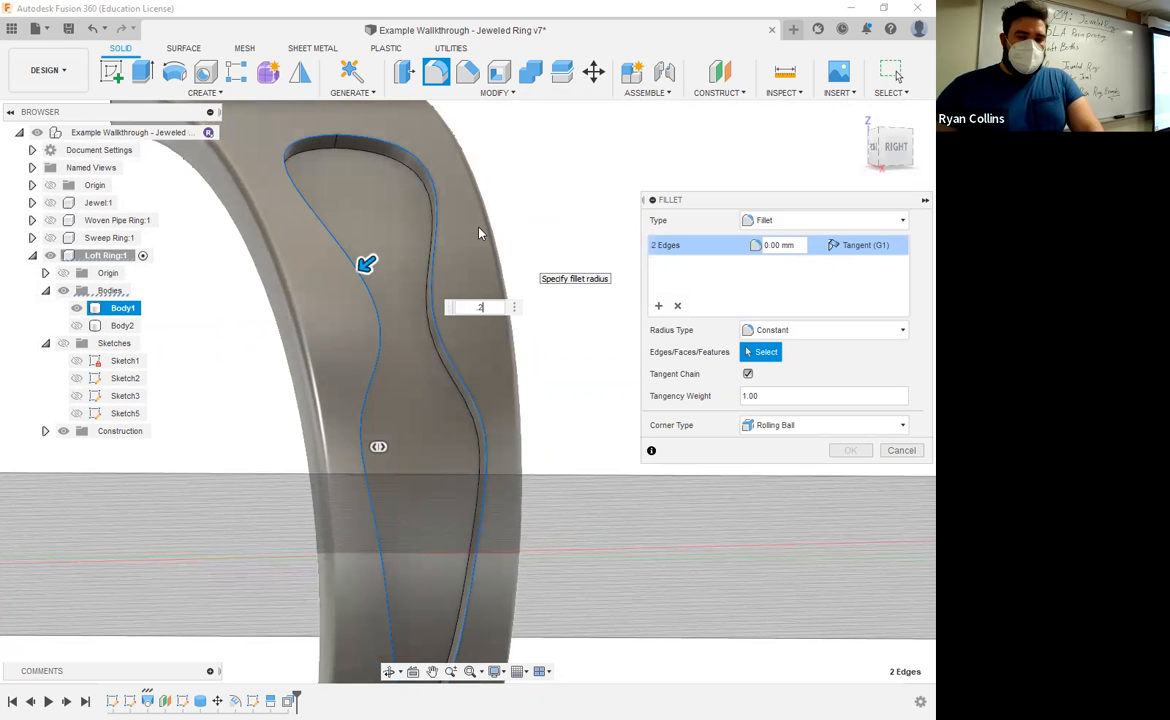
{"action": "scroll", "coordinate": [450, 232], "scroll_direction": "up", "scroll_amount": 3}
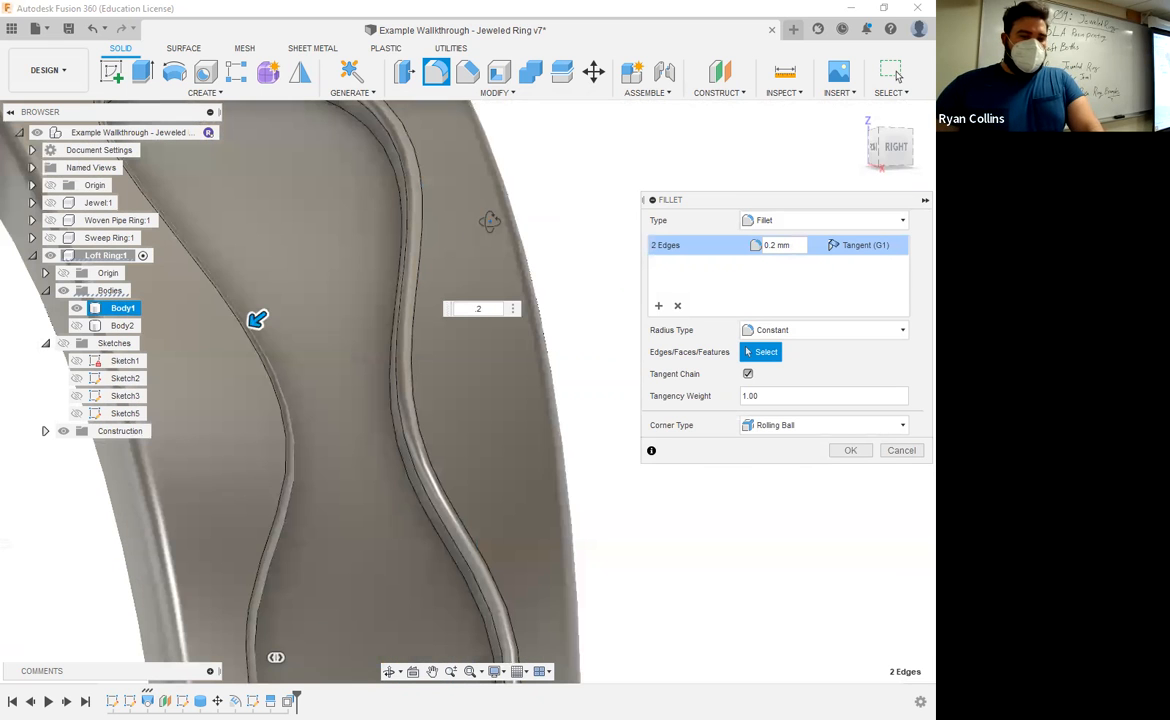
{"action": "middle_click_drag", "start_coordinate": [435, 240], "coordinate": [463, 255], "text": "shift"}
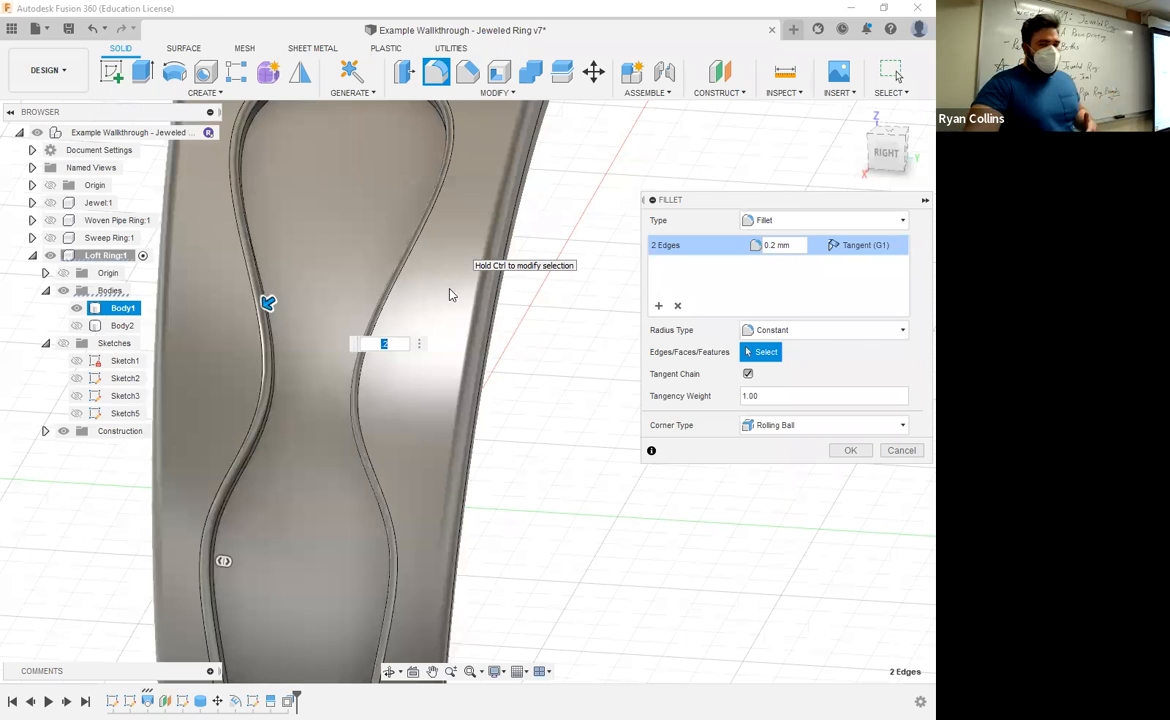
{"action": "scroll", "coordinate": [491, 367], "scroll_direction": "down", "scroll_amount": 2}
{"action": "scroll", "coordinate": [491, 429], "scroll_direction": "down", "scroll_amount": 2}
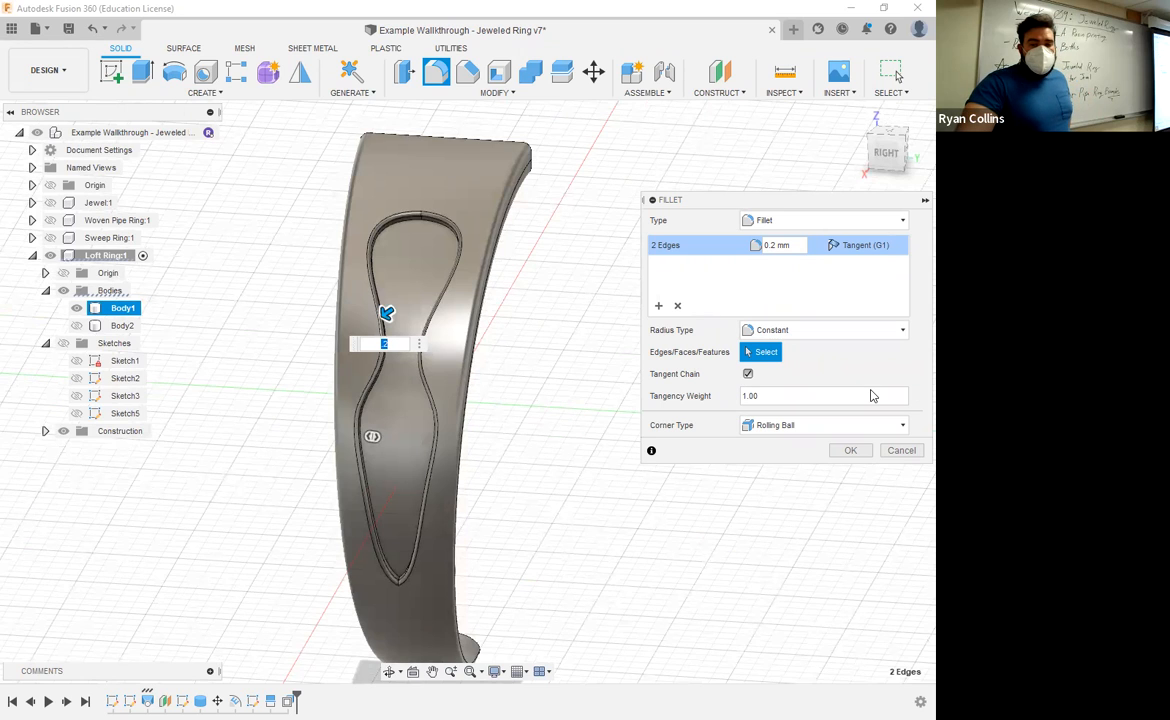
{"action": "key", "text": "Return"}
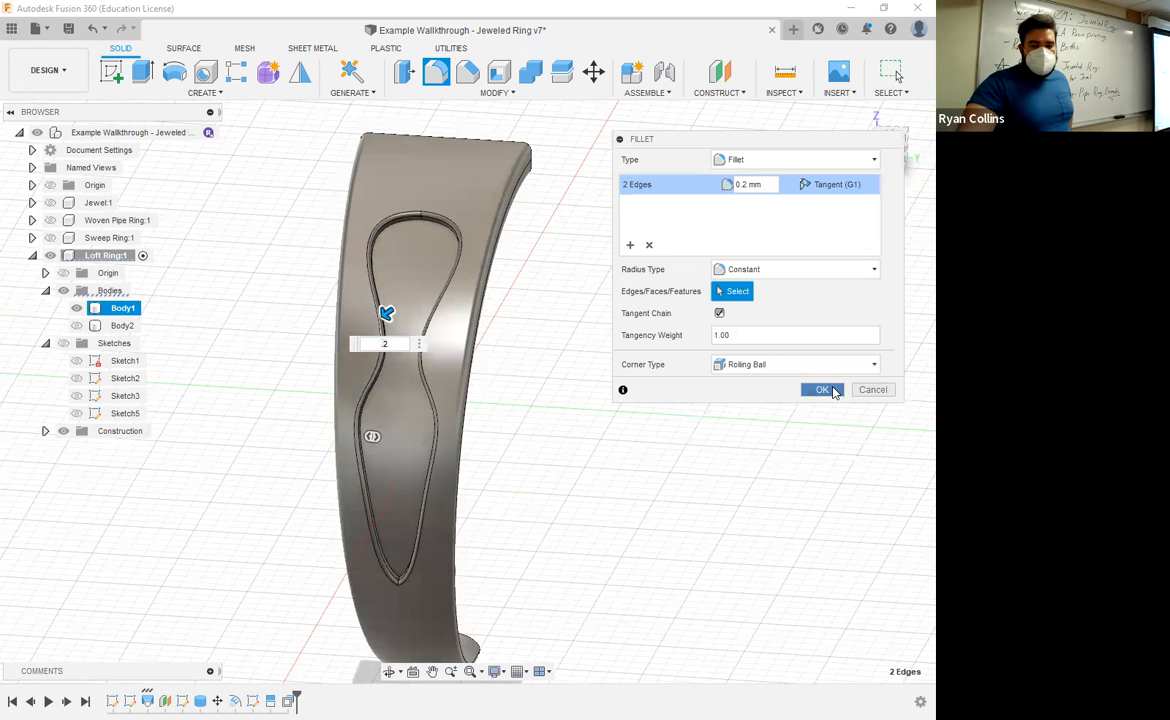
{"action": "key", "text": "Return"}
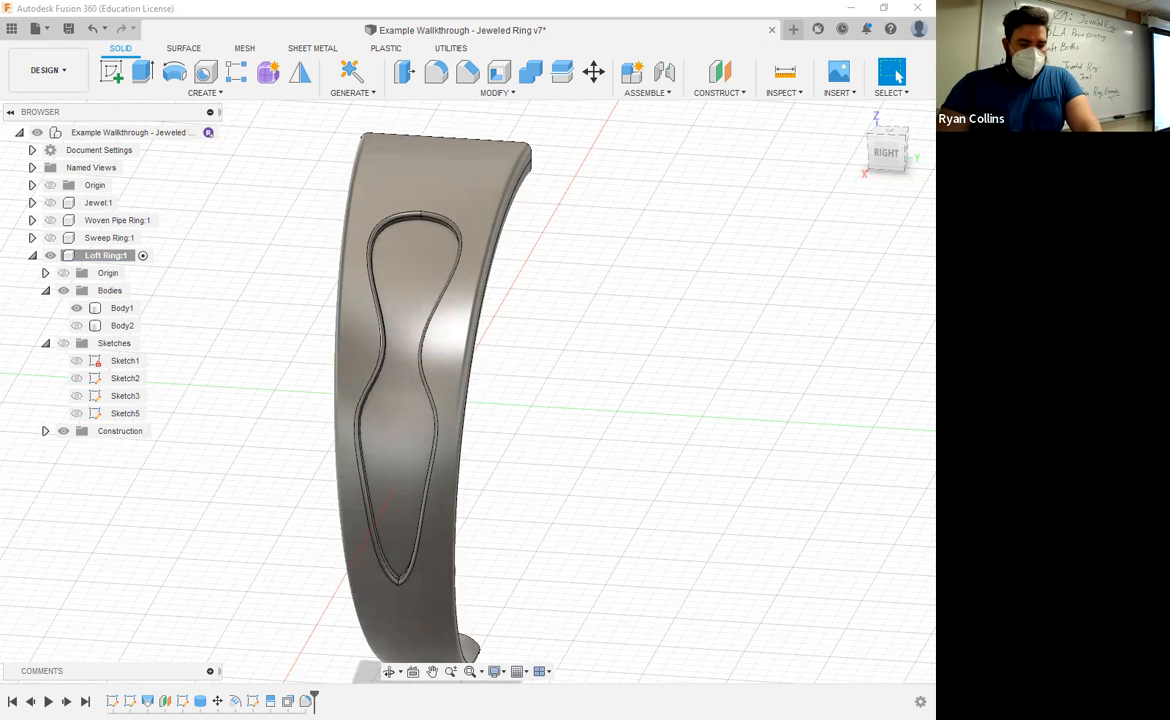
{"action": "left_click", "coordinate": [252, 701]}
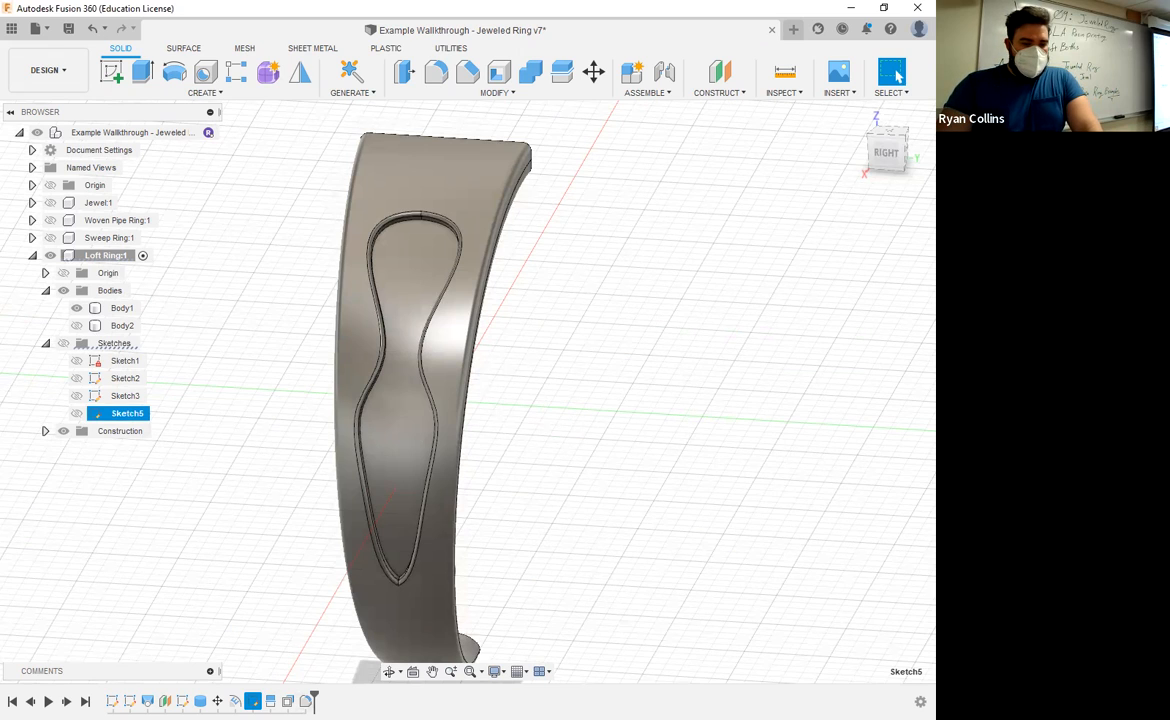
{"action": "right_click", "coordinate": [252, 701]}
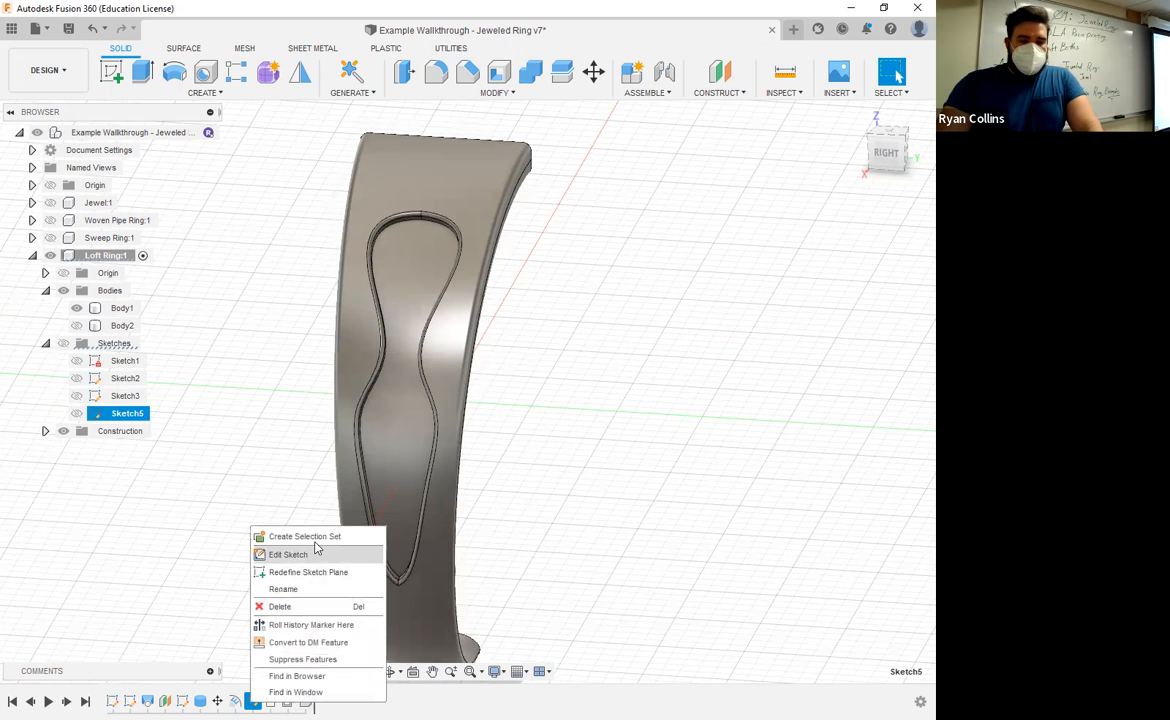
{"action": "left_click", "coordinate": [289, 554]}
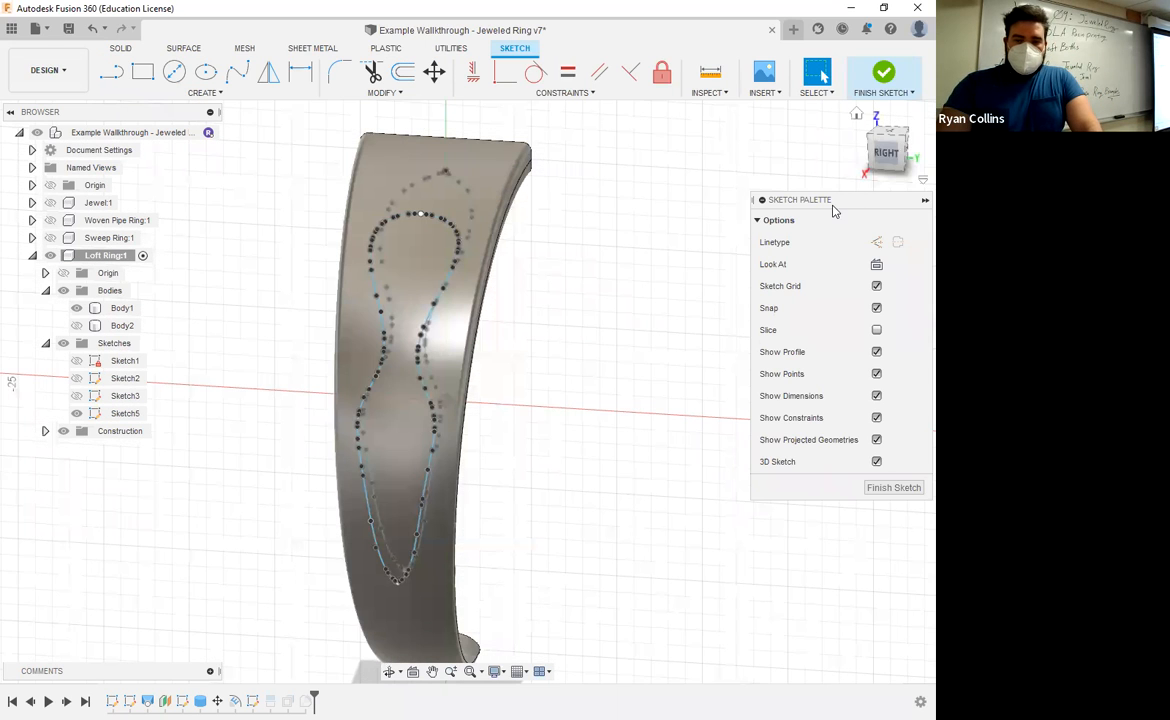
{"action": "left_click", "coordinate": [884, 72]}
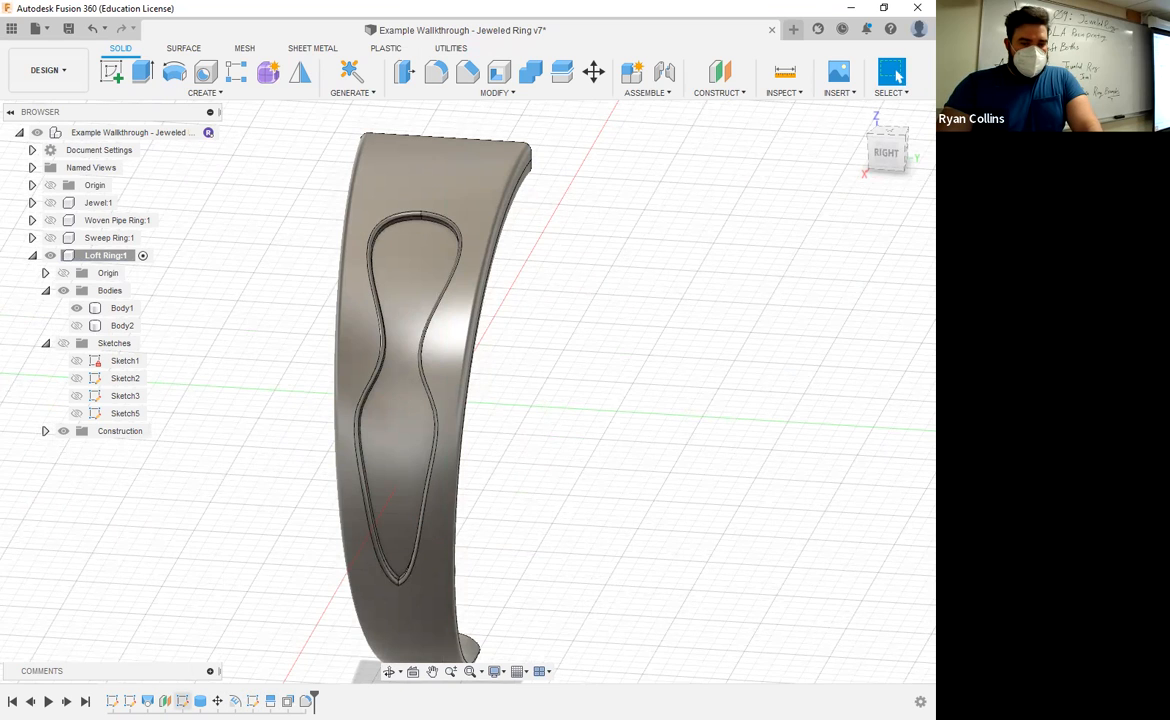
- Edit the original spline outline in Sketch3 and offset it outward by 0.5 mm with Chain Selection on
{"action": "left_click", "coordinate": [182, 700]}
{"action": "right_click", "coordinate": [182, 700]}
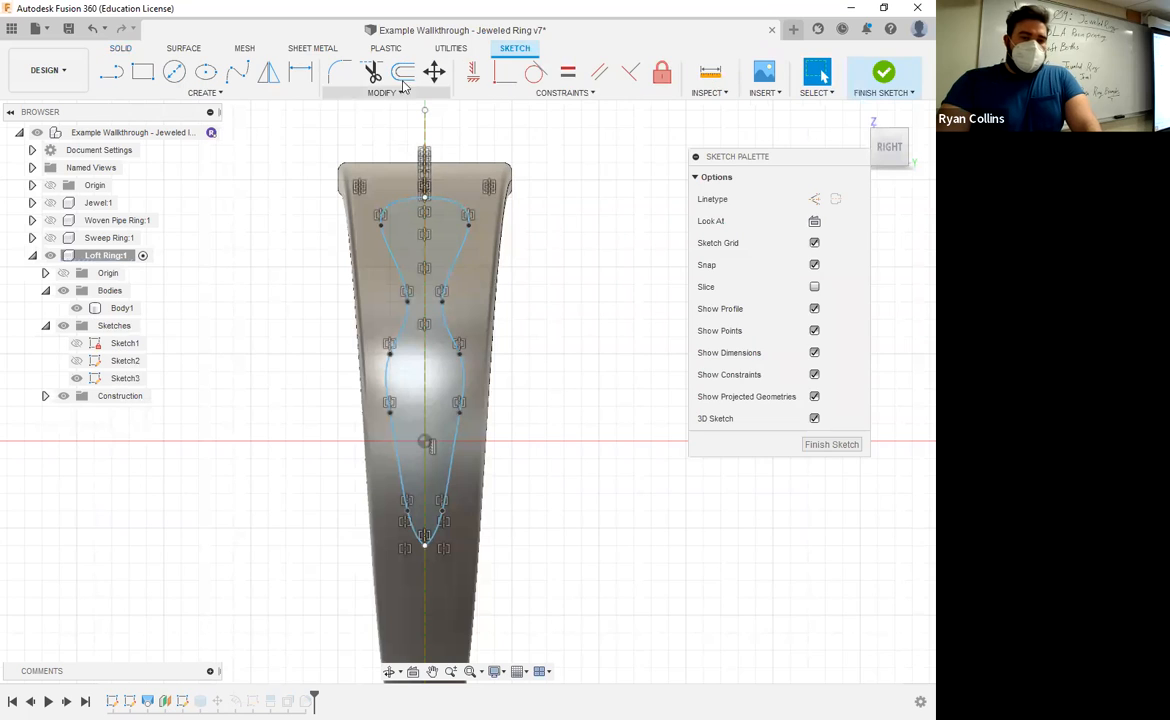
{"action": "left_click", "coordinate": [403, 74]}
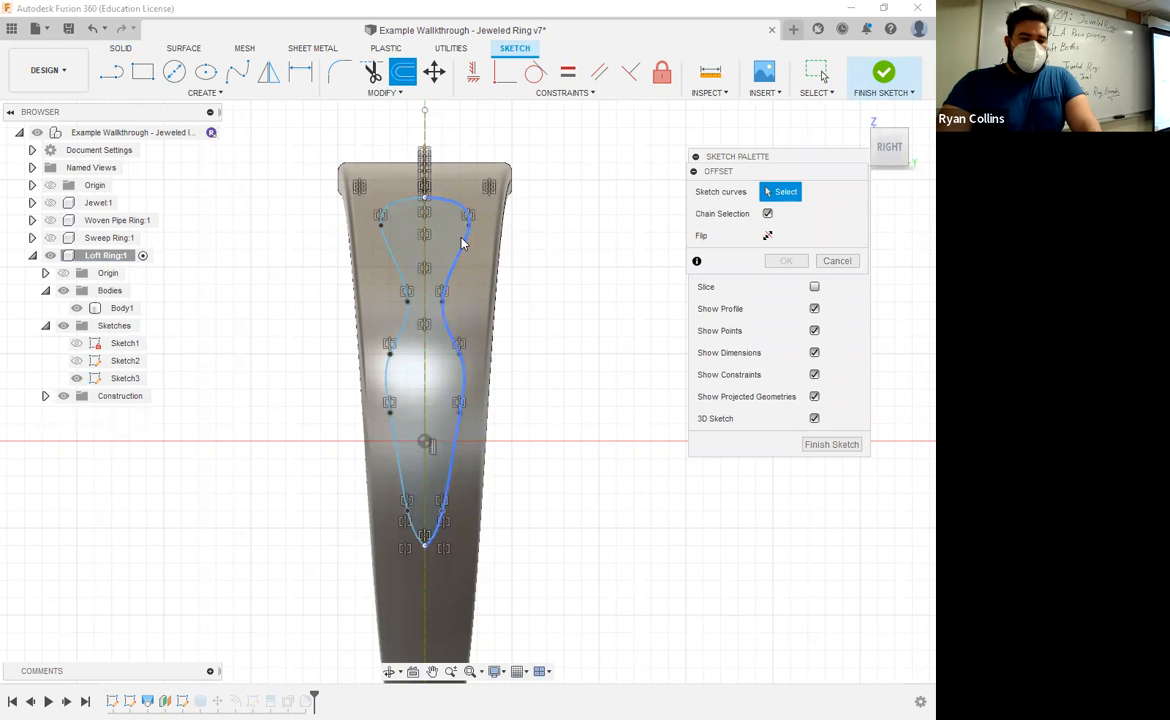
{"action": "left_click", "coordinate": [393, 262]}
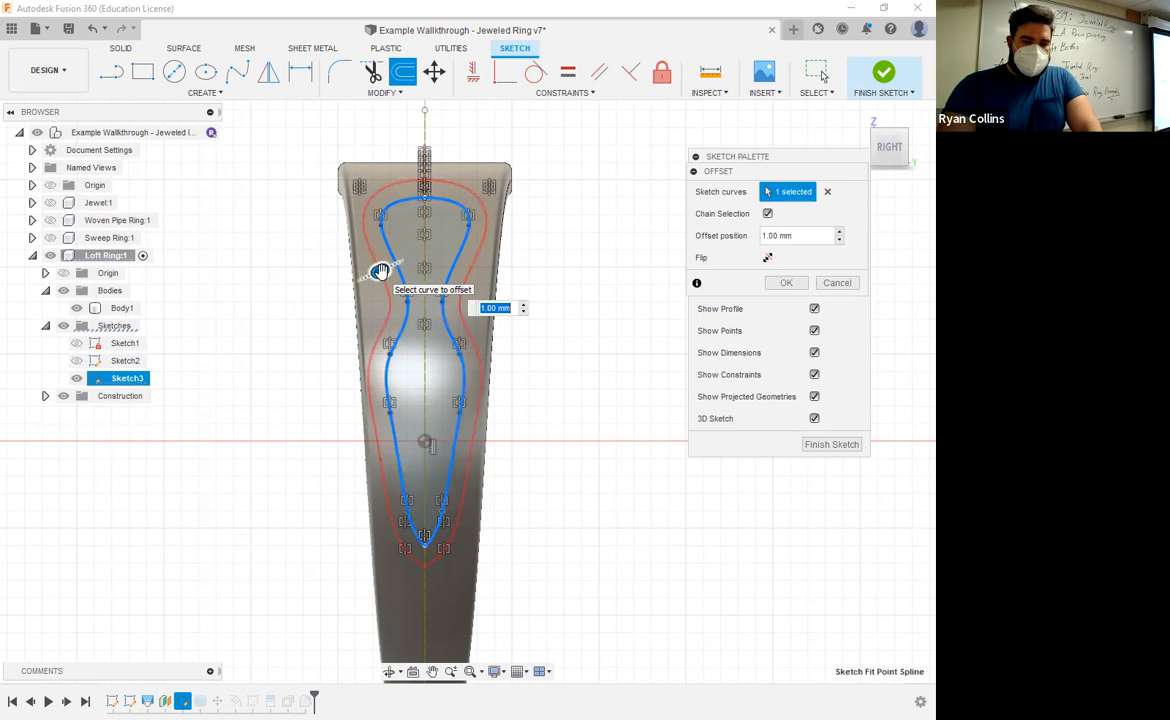
{"action": "type", "text": ".5"}
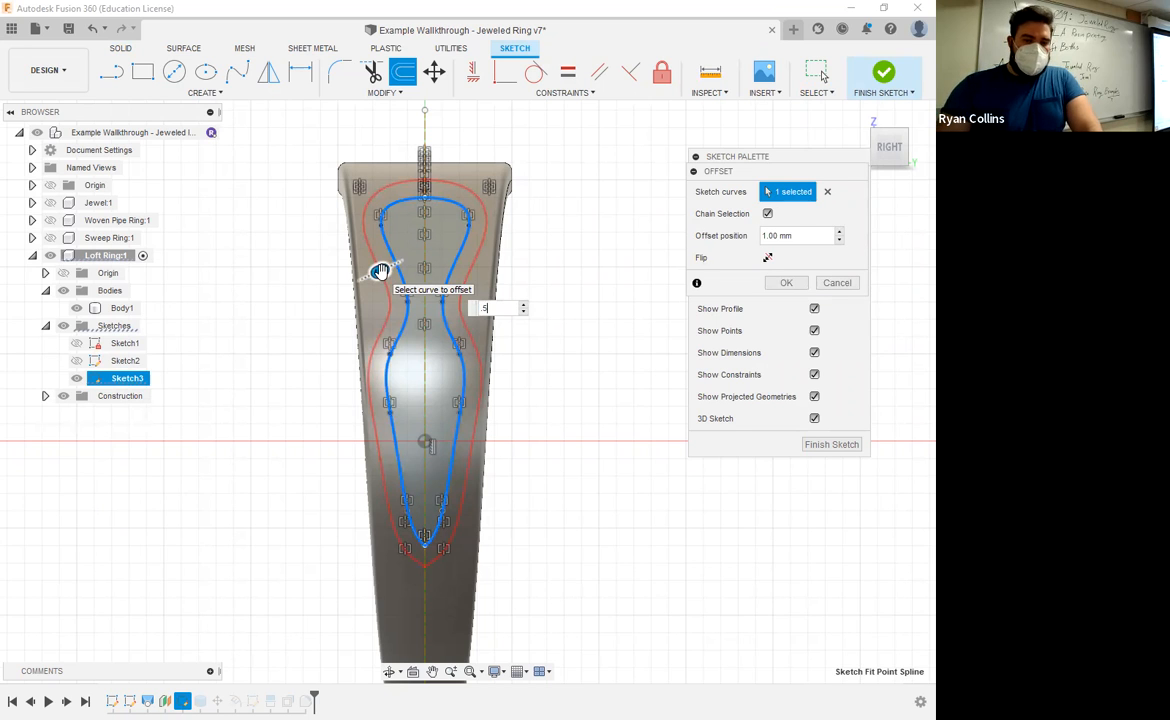
{"action": "key", "text": "Return"}
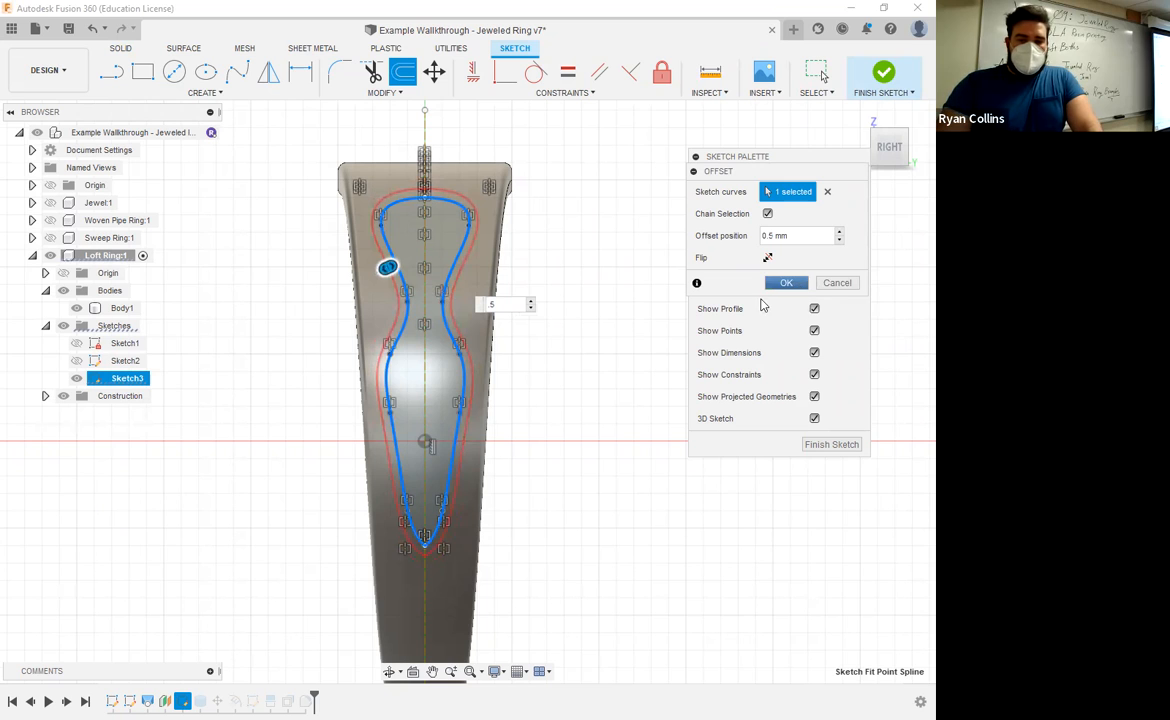
{"action": "left_click", "coordinate": [786, 282]}
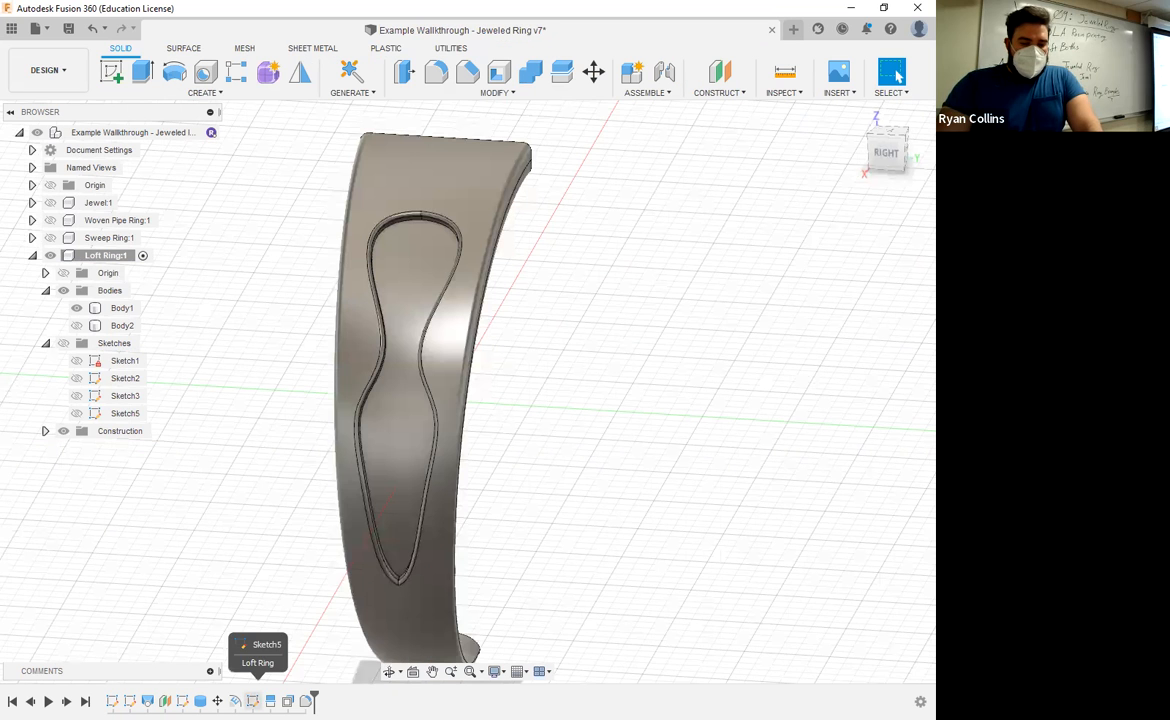
- Reopen the projected-outline sketch, Sketch5, for editing and show Sketch3
{"action": "left_click", "coordinate": [252, 701]}
{"action": "right_click", "coordinate": [252, 701]}
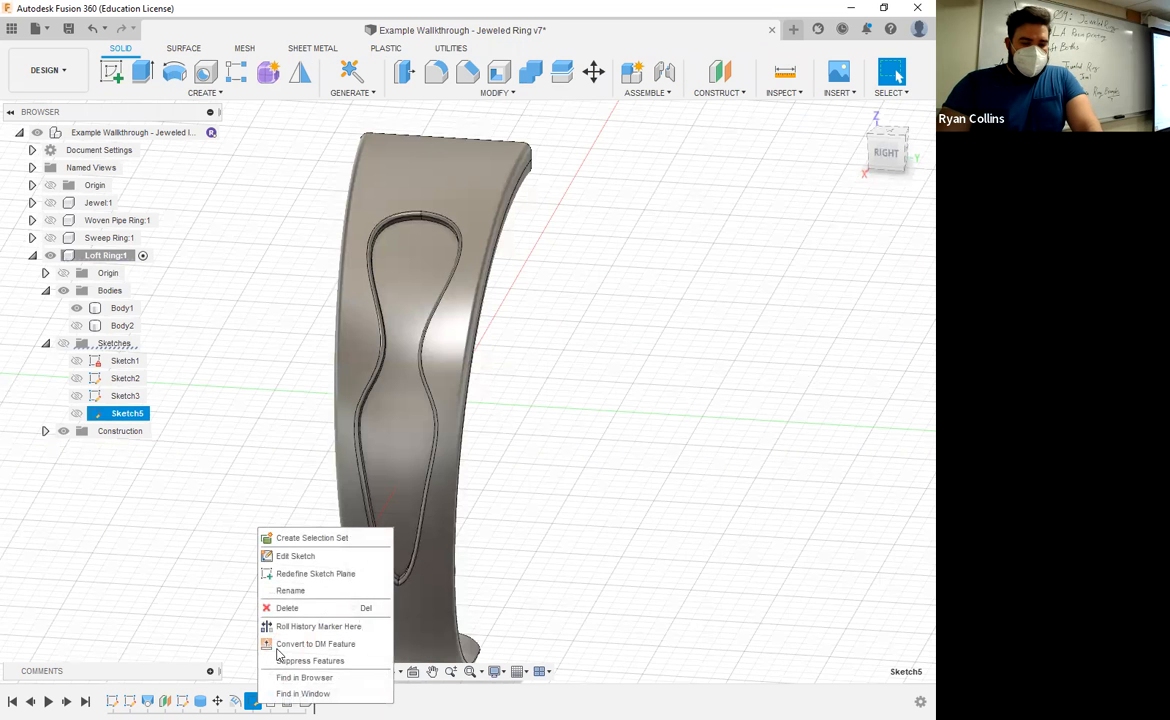
{"action": "left_click", "coordinate": [300, 556]}
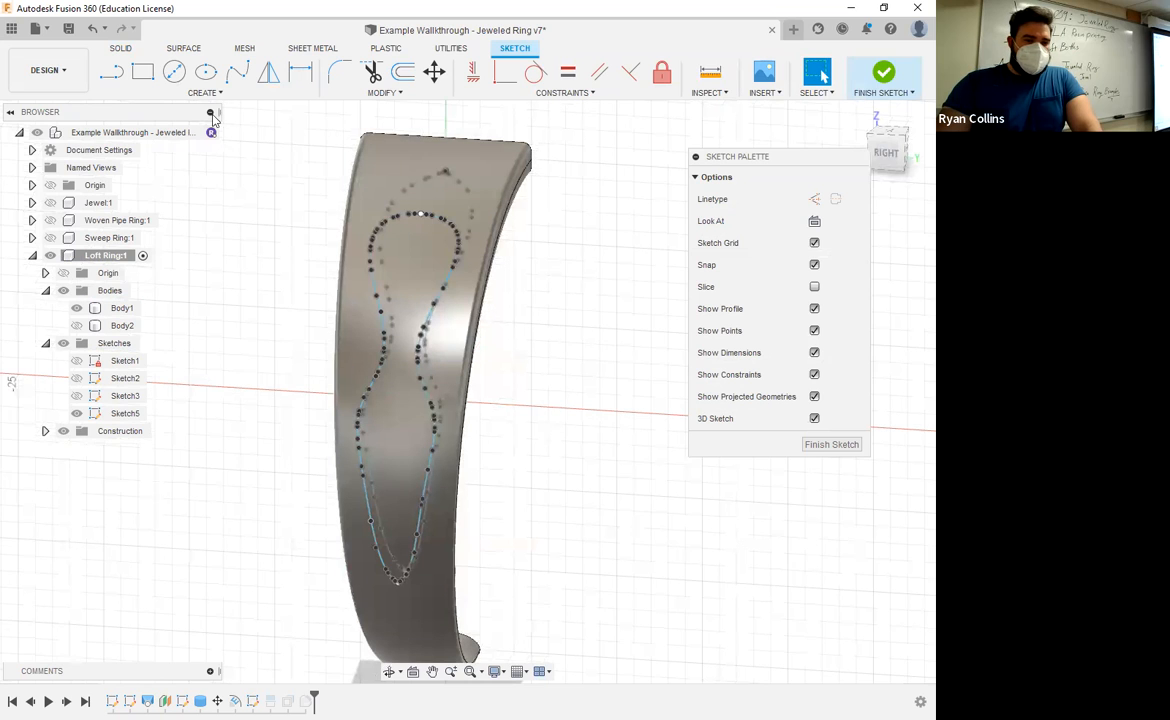
{"action": "left_click", "coordinate": [77, 396]}
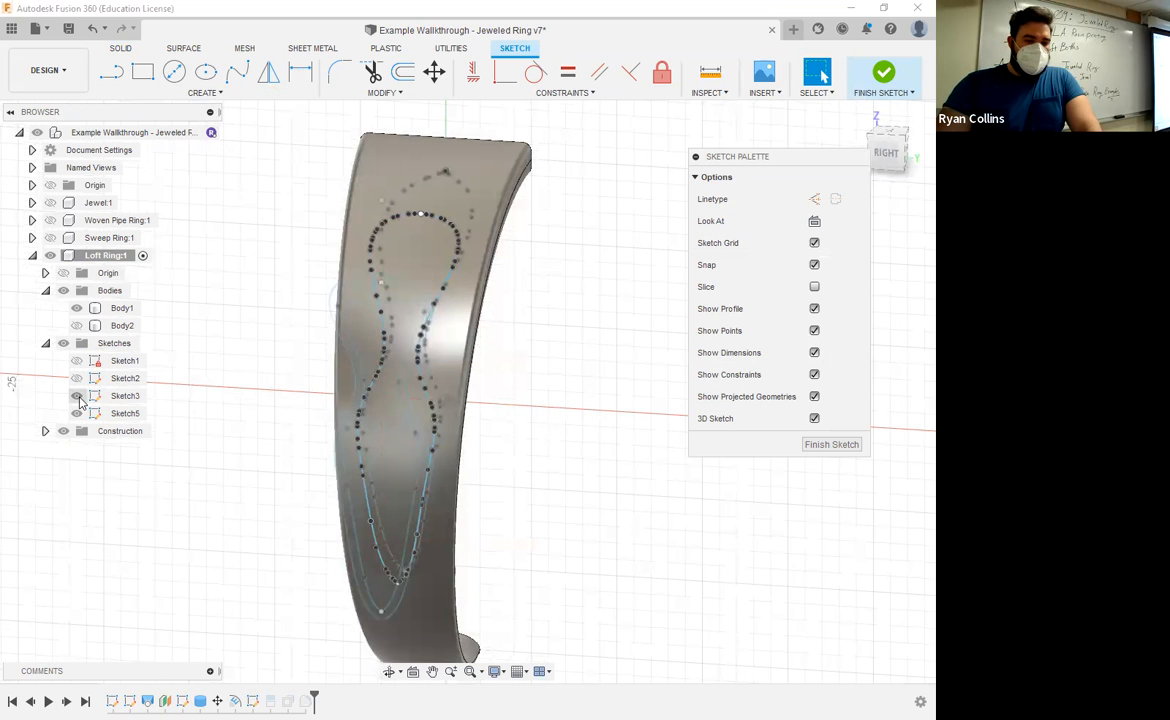
- Use Project To Surface to project Sketch3's inner spline outline onto the band's outer face, Along Vector, with the YZ plane as direction
{"action": "left_click", "coordinate": [206, 97]}
{"action": "mouse_move", "coordinate": [165, 336]}
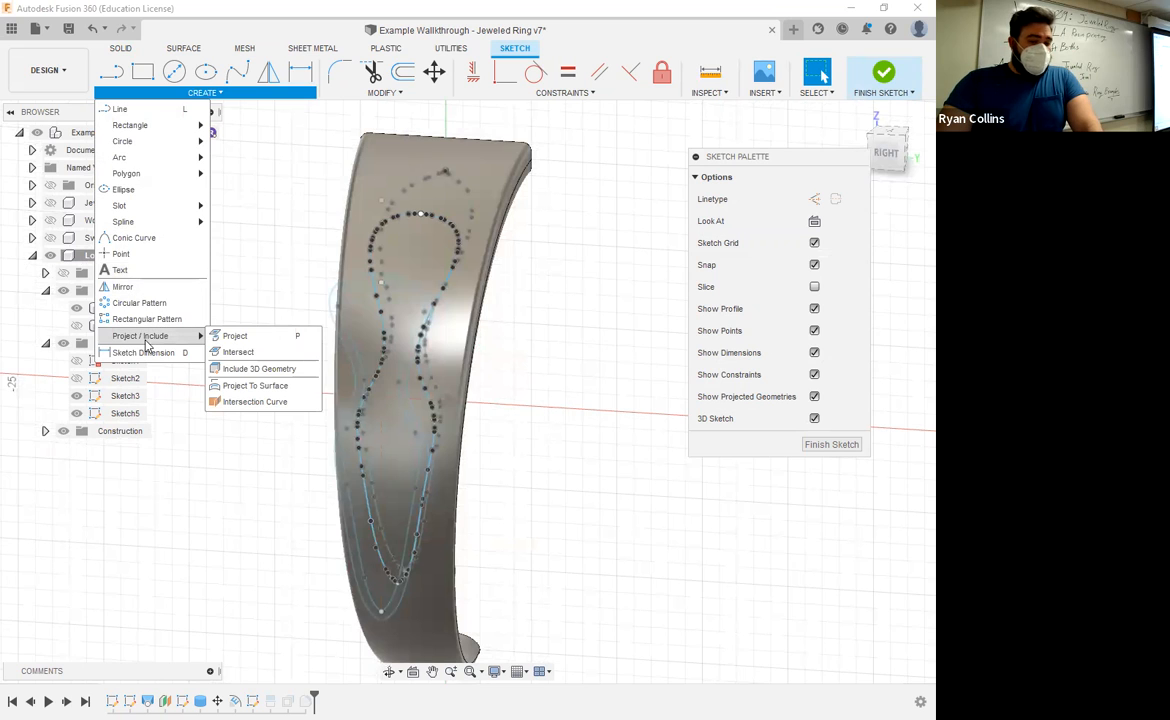
{"action": "left_click", "coordinate": [255, 385]}
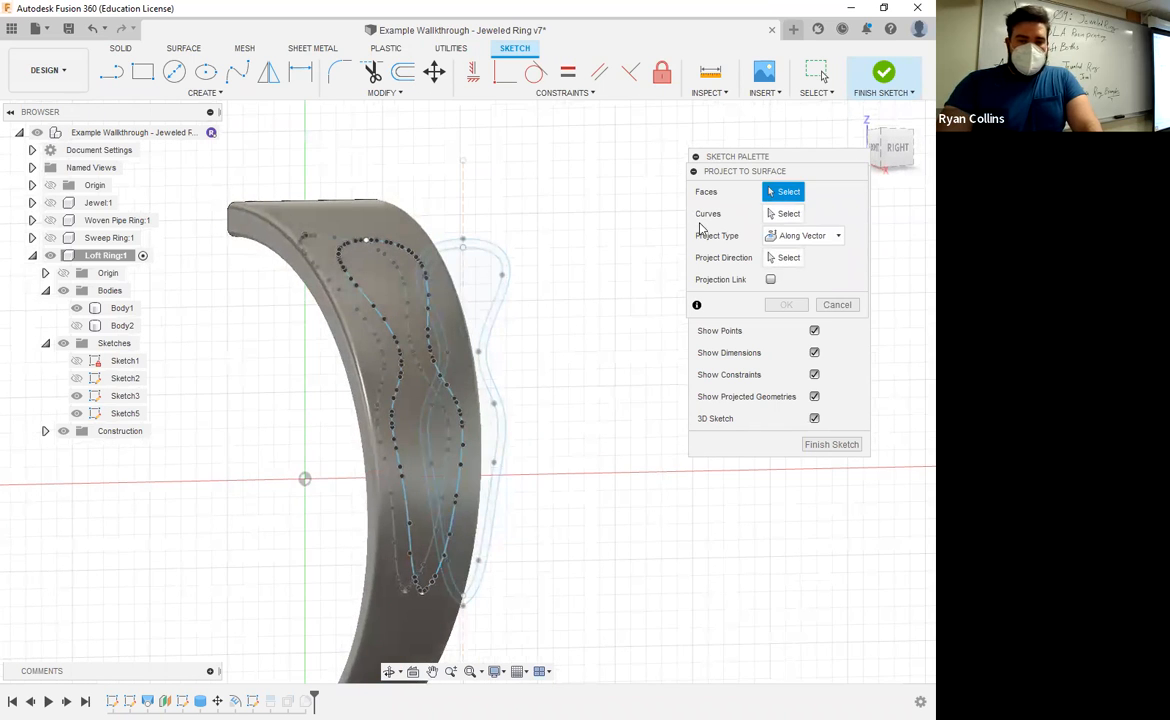
{"action": "left_click", "coordinate": [322, 215]}
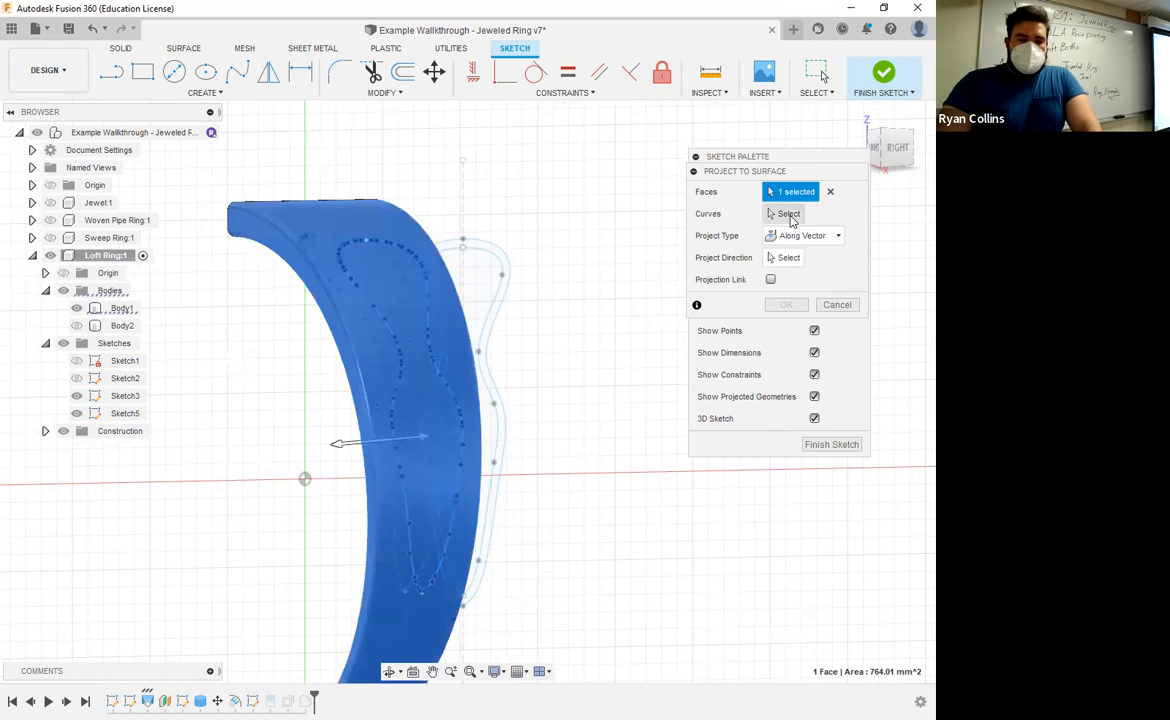
{"action": "left_click", "coordinate": [789, 214]}
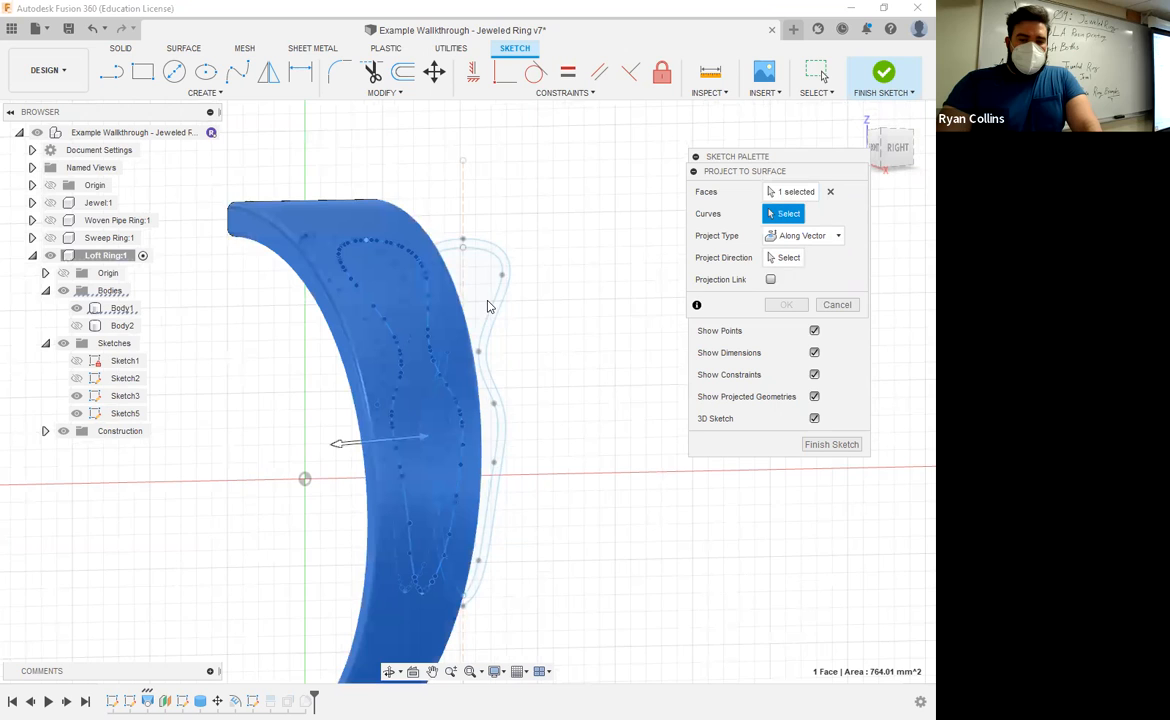
{"action": "left_click", "coordinate": [440, 316]}
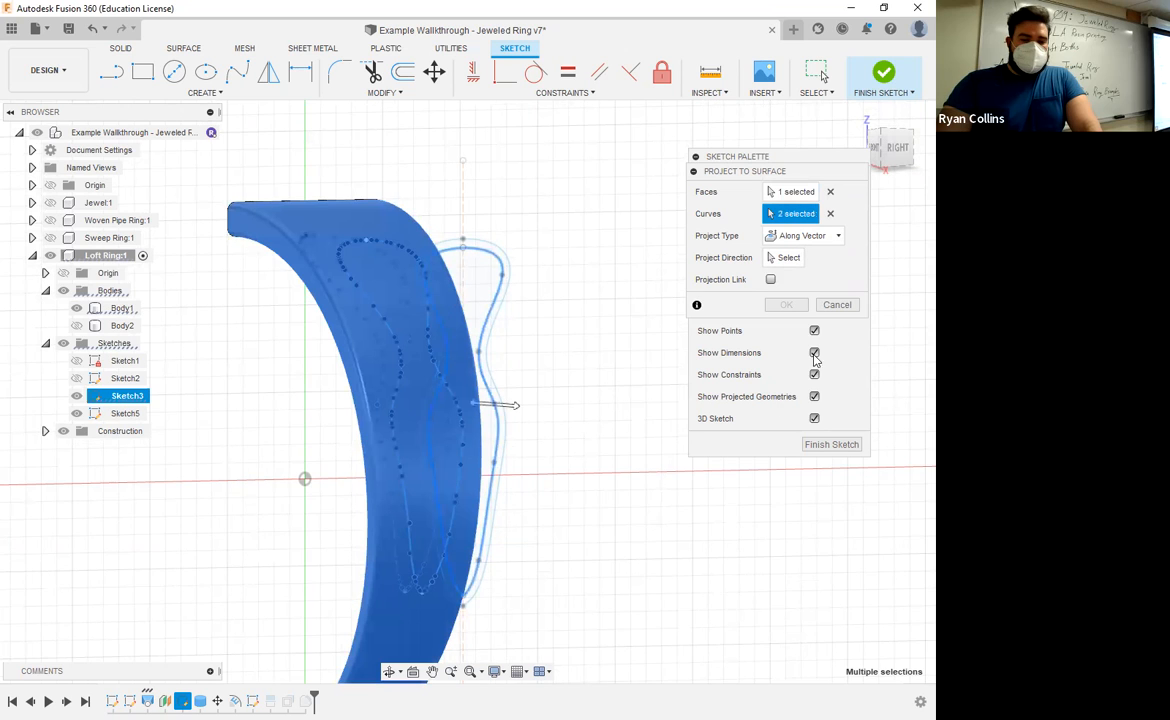
{"action": "left_click", "coordinate": [785, 238]}
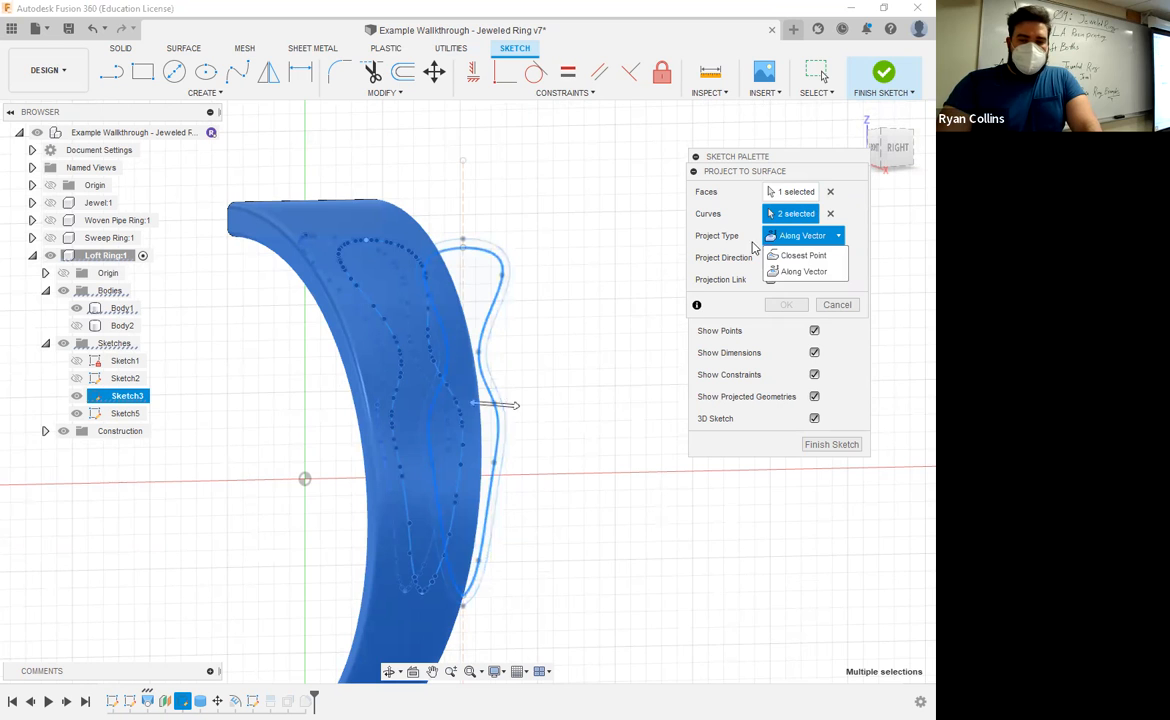
{"action": "left_click", "coordinate": [806, 273]}
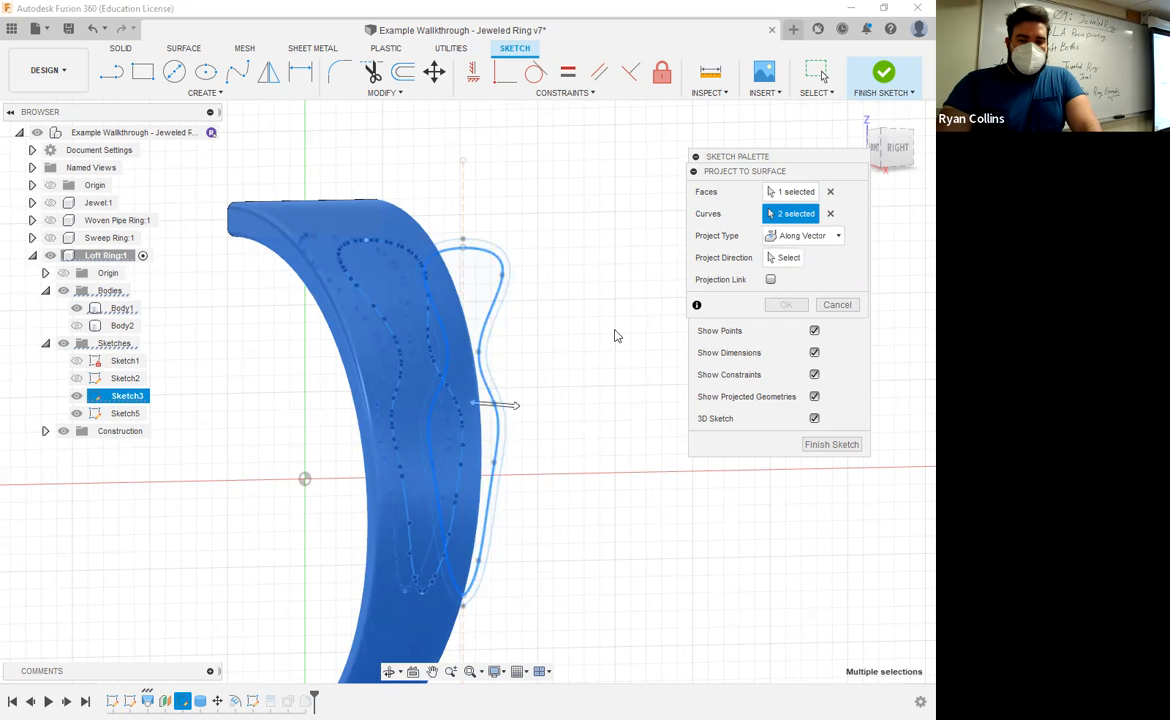
{"action": "middle_click_drag", "start_coordinate": [559, 418], "coordinate": [432, 414], "text": "shift"}
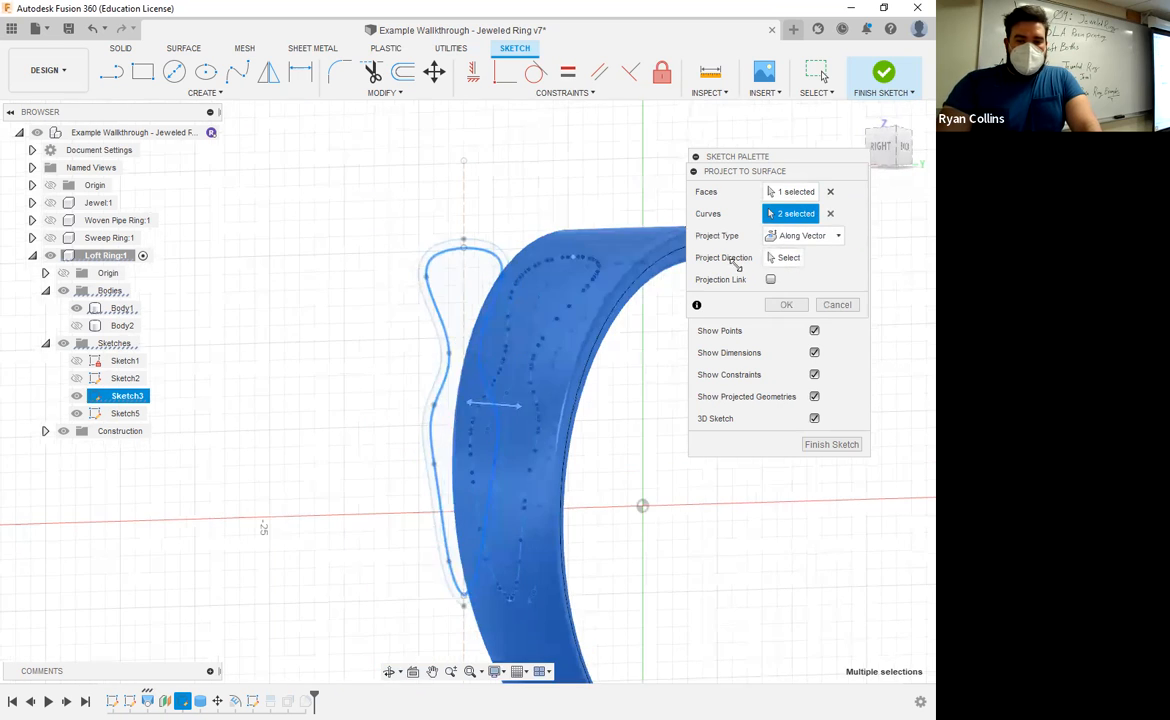
{"action": "left_click", "coordinate": [782, 258]}
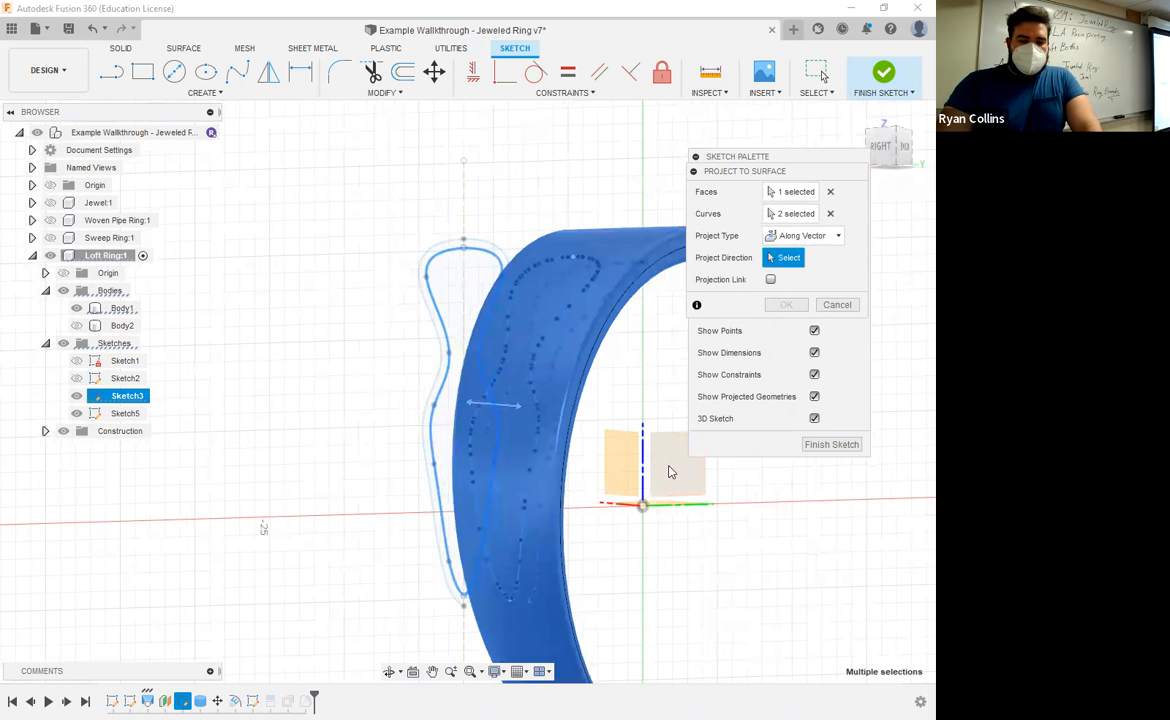
{"action": "left_click", "coordinate": [671, 472]}
{"action": "middle_click_drag", "start_coordinate": [538, 480], "coordinate": [660, 470], "text": "shift"}
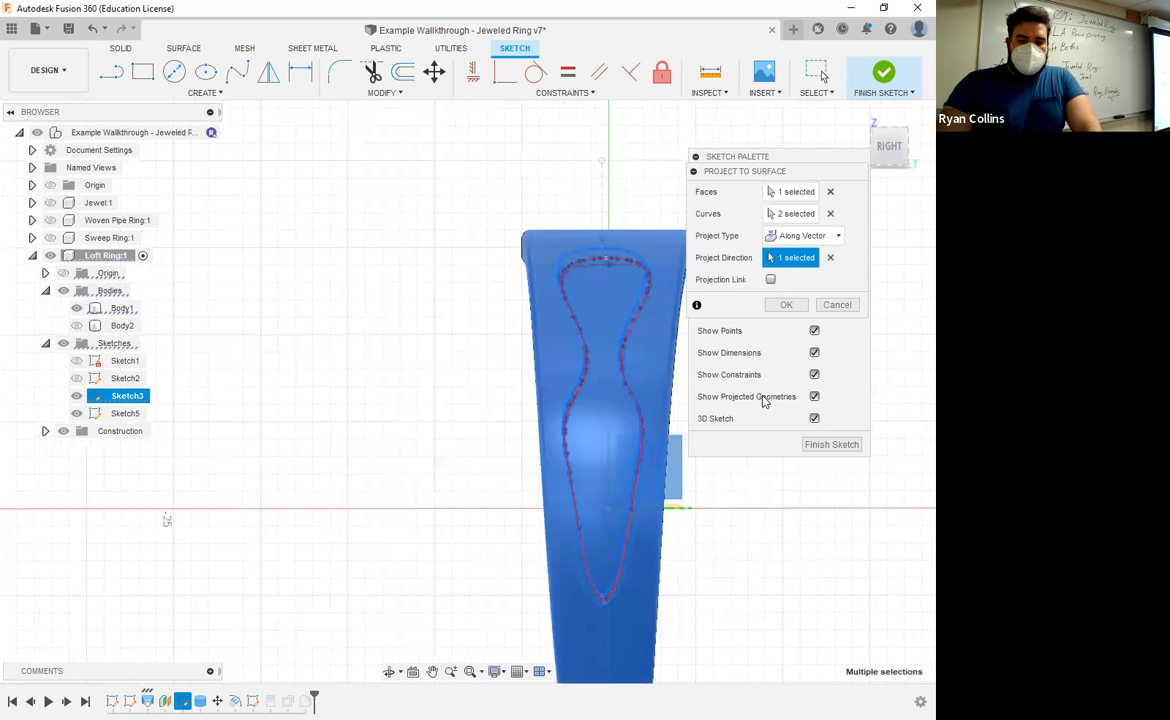
{"action": "left_click", "coordinate": [787, 305]}
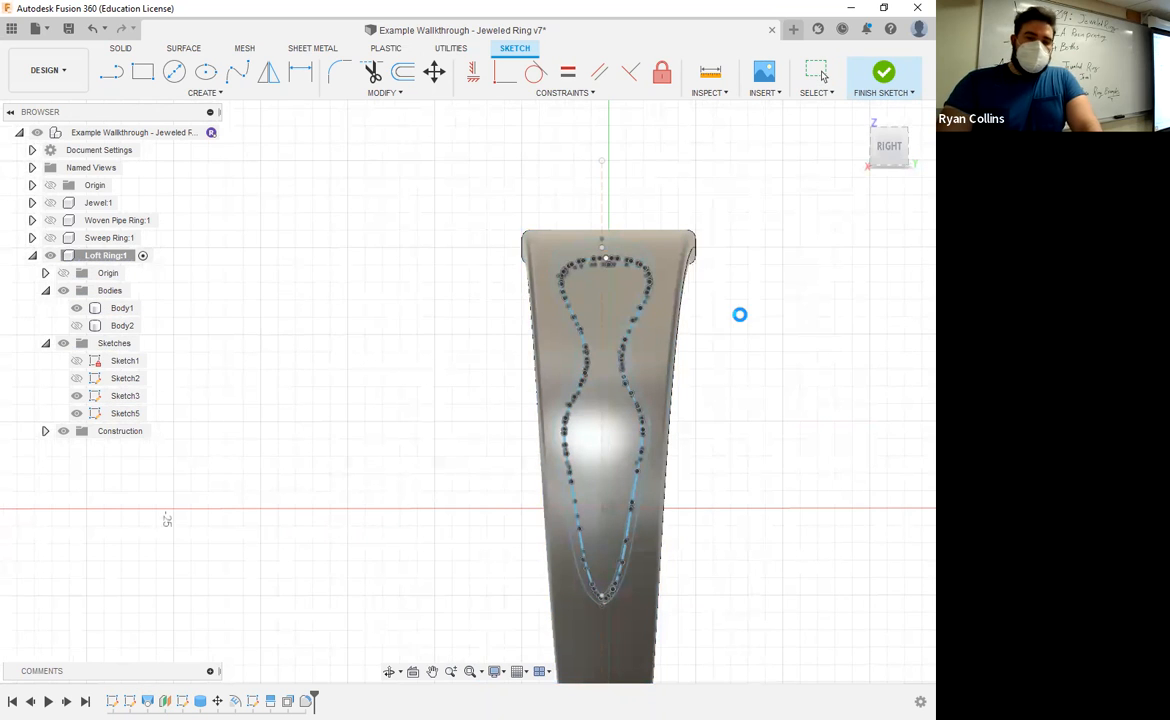
- Roll the timeline marker back to just before the 0.2 mm pocket fillet
{"action": "mouse_move", "coordinate": [556, 332]}
{"action": "middle_mouse_down"}
{"action": "mouse_move", "coordinate": [495, 365]}
{"action": "mouse_move", "coordinate": [505, 355]}
{"action": "middle_mouse_up"}
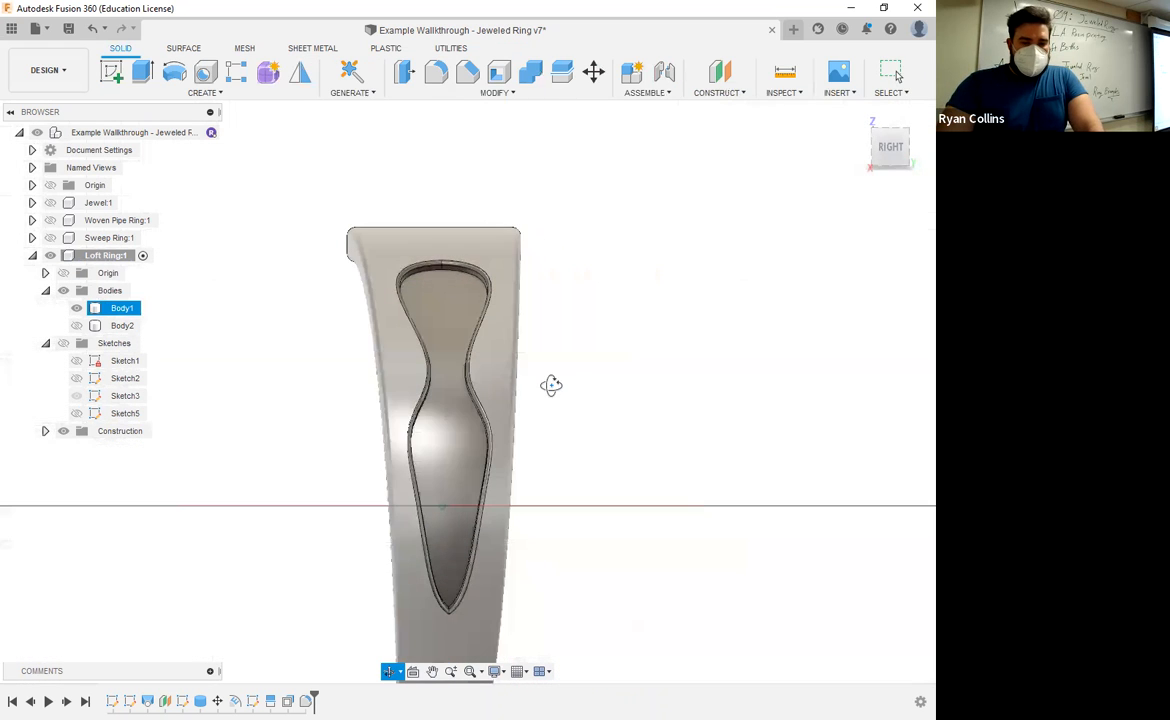
{"action": "middle_click_drag", "start_coordinate": [304, 300], "coordinate": [300, 560], "text": "shift"}
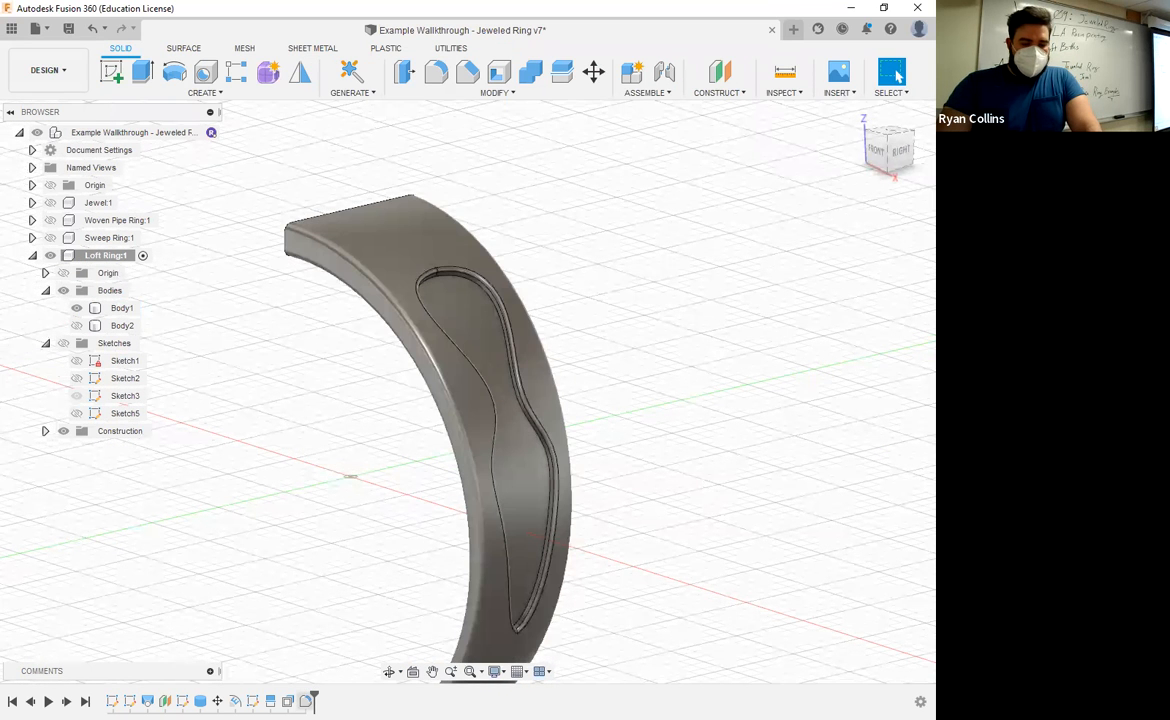
{"action": "left_click", "coordinate": [307, 701]}
{"action": "left_click_drag", "start_coordinate": [314, 696], "coordinate": [296, 698]}
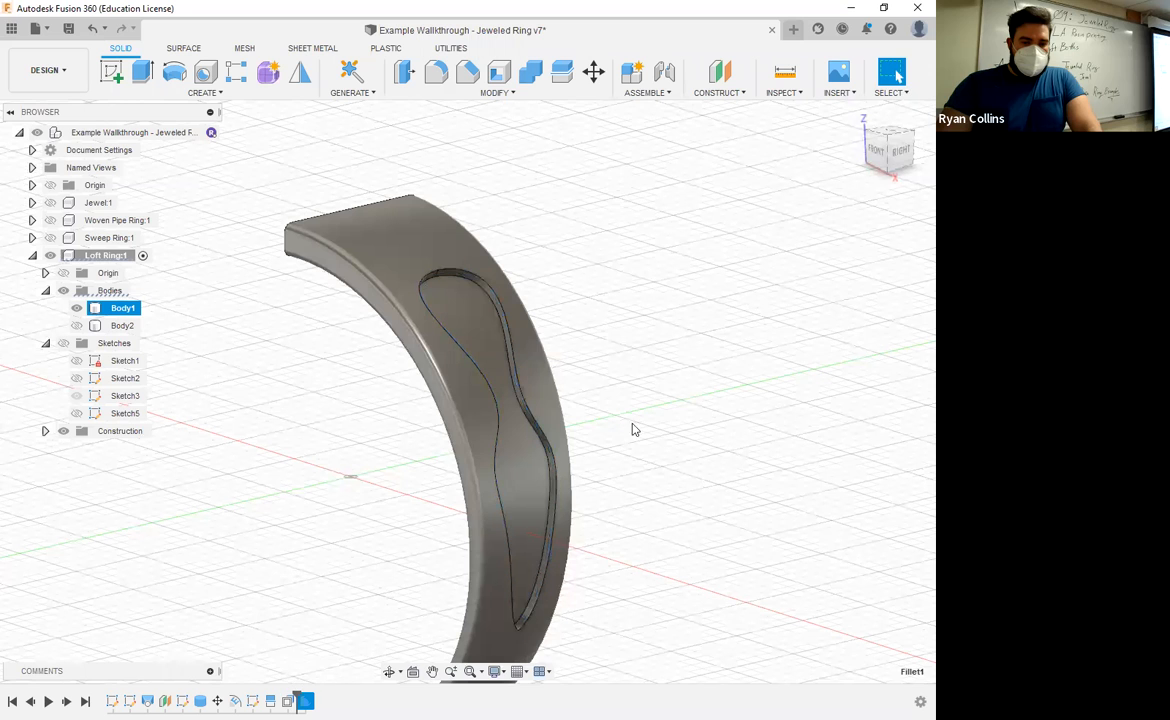
- Roll the timeline marker back to just before the face split and show Sketch3 and Sketch5
{"action": "middle_click_drag", "start_coordinate": [593, 426], "coordinate": [323, 611], "text": "shift"}
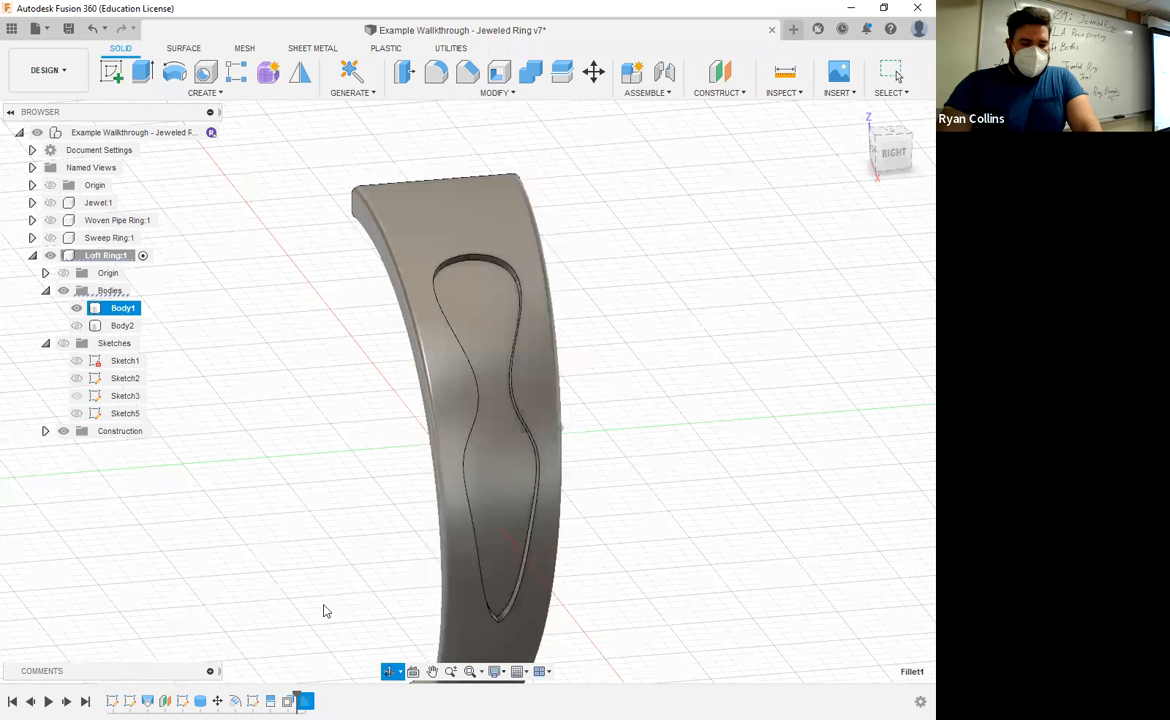
{"action": "middle_click_drag", "start_coordinate": [562, 428], "coordinate": [543, 418], "text": "shift"}
{"action": "left_click_drag", "start_coordinate": [296, 699], "coordinate": [276, 698]}
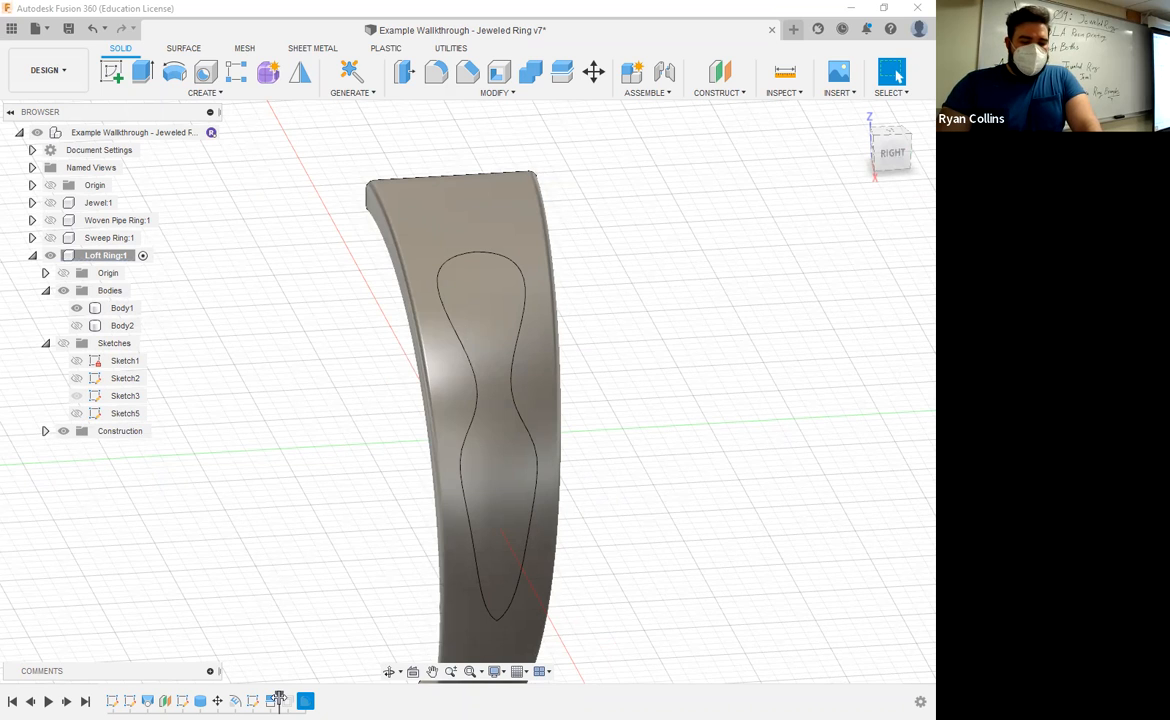
{"action": "left_click_drag", "start_coordinate": [279, 697], "coordinate": [259, 695]}
{"action": "left_click", "coordinate": [84, 398]}
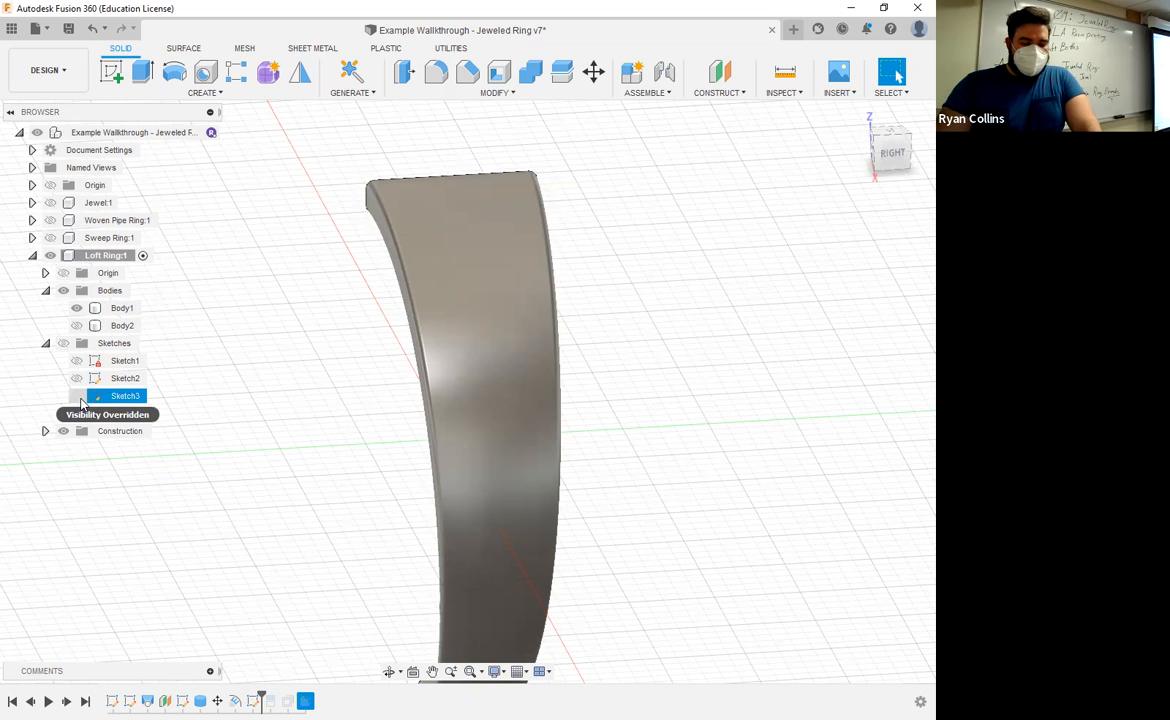
{"action": "left_click", "coordinate": [64, 343]}
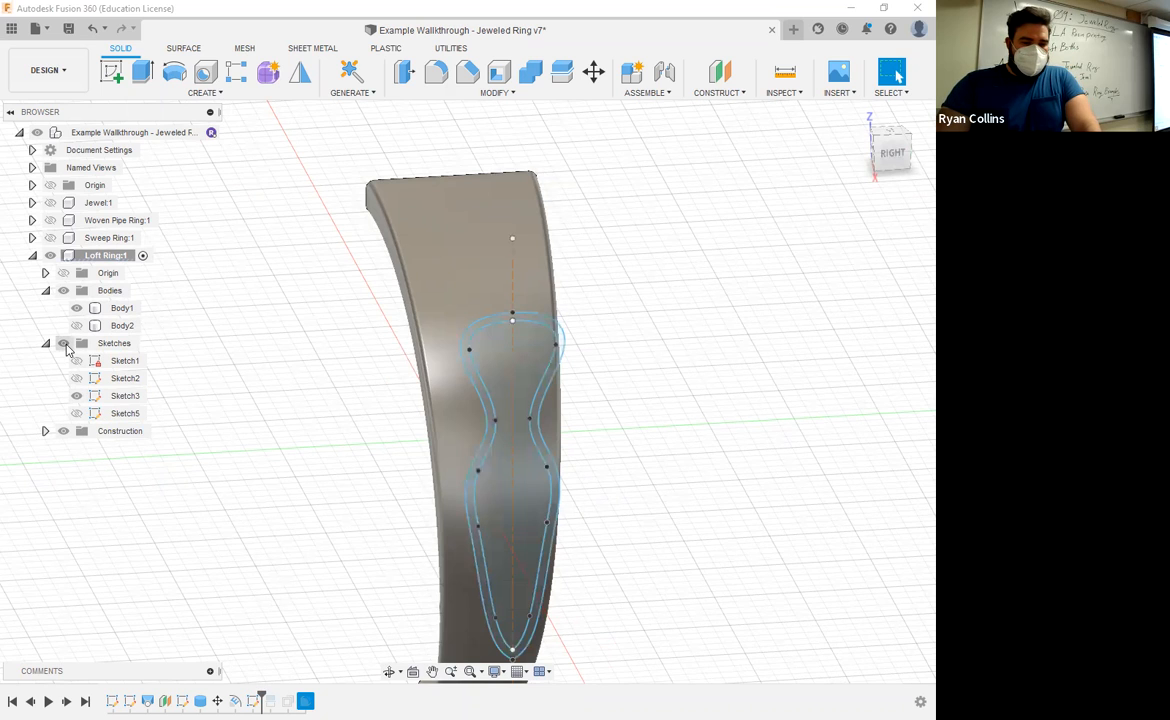
{"action": "left_click", "coordinate": [77, 414]}
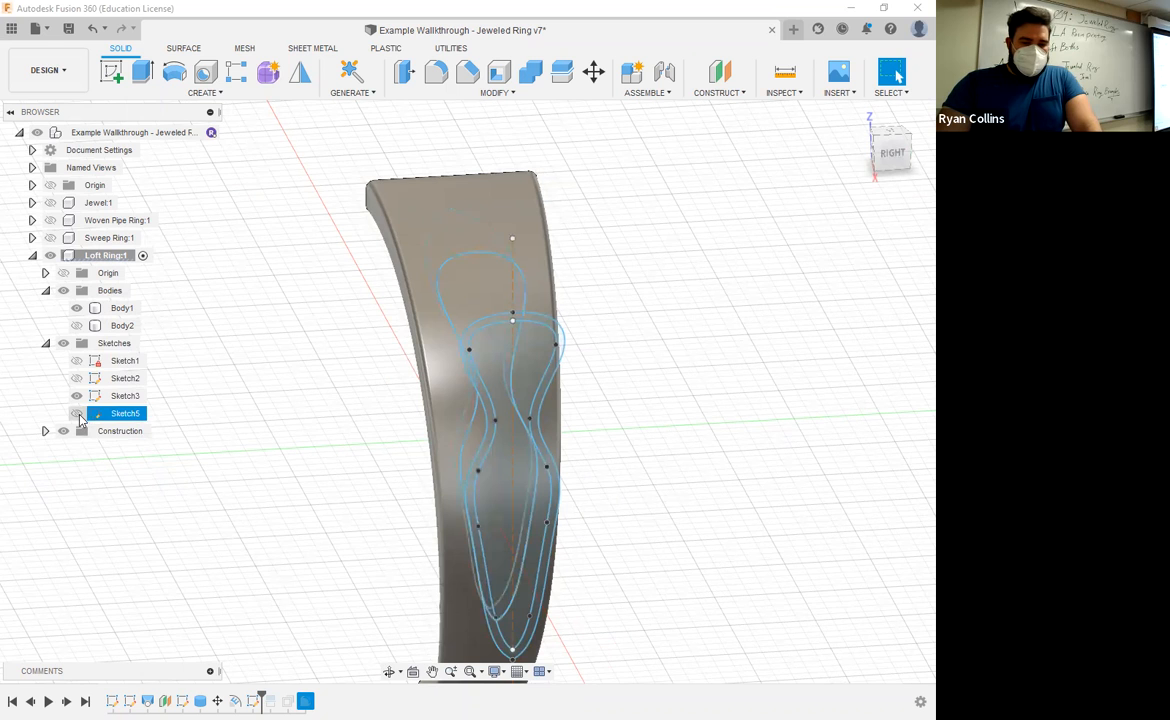
{"action": "left_click", "coordinate": [77, 414]}
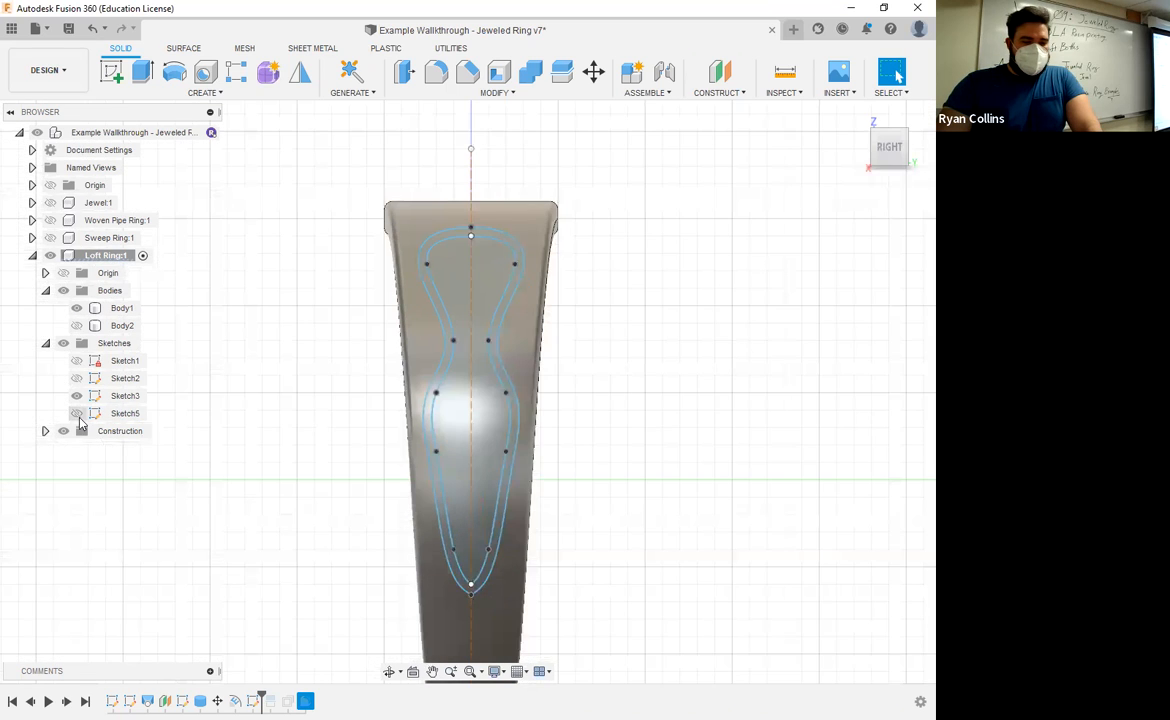
{"action": "left_click", "coordinate": [77, 414]}
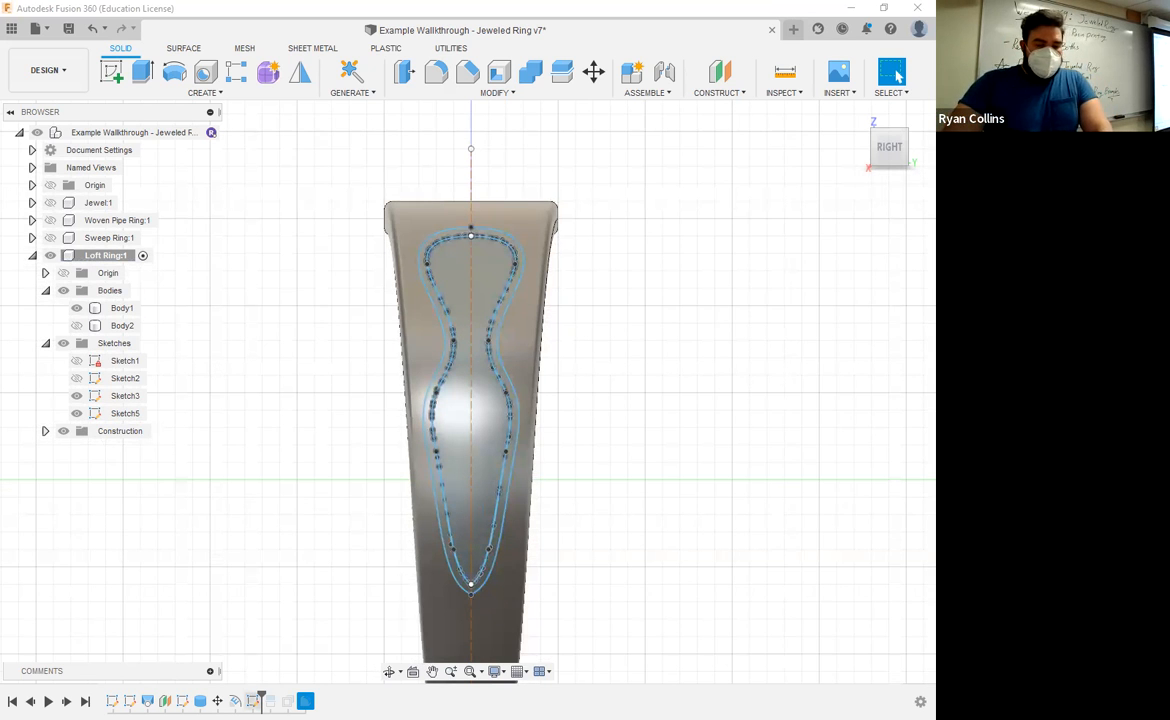
- Edit Sketch5 to project Sketch3's outer offset outline onto the band's outer face, Along Vector, with the YZ plane as direction, and finish the sketch
{"action": "right_click", "coordinate": [254, 701]}
{"action": "left_click", "coordinate": [278, 559]}
{"action": "mouse_move", "coordinate": [601, 410]}
{"action": "middle_mouse_down", "text": "shift"}
{"action": "mouse_move", "coordinate": [639, 421]}
{"action": "mouse_move", "coordinate": [585, 264]}
{"action": "middle_mouse_up", "text": "shift"}
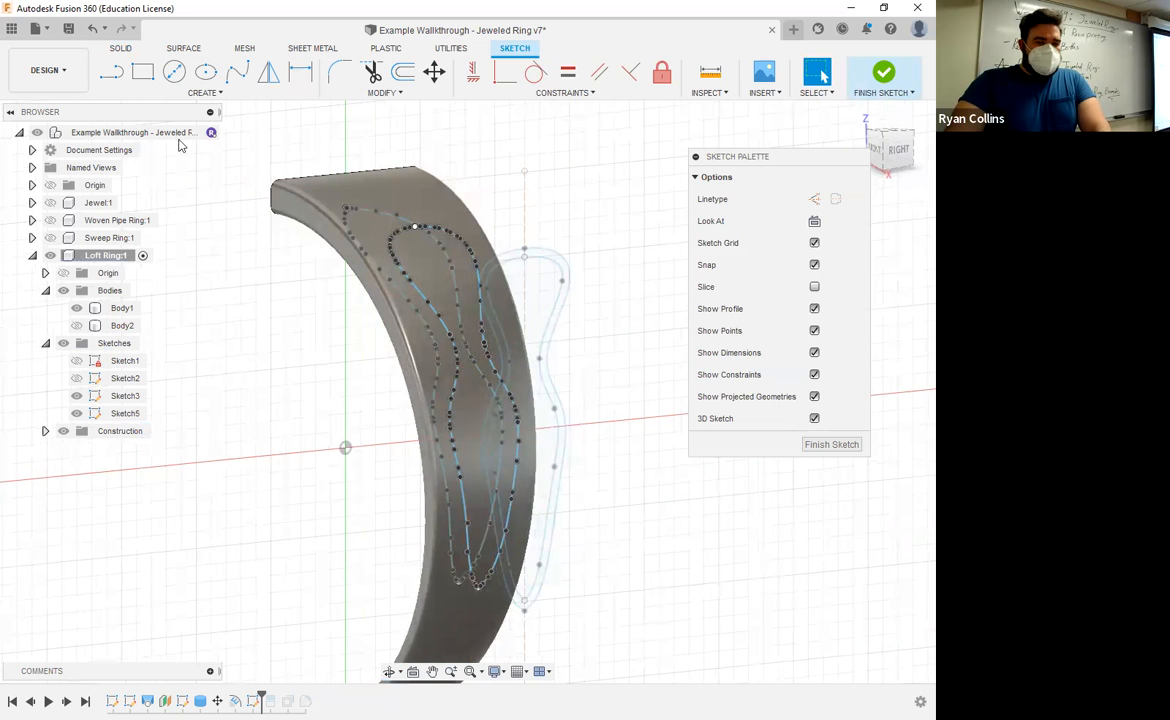
{"action": "left_click", "coordinate": [205, 92]}
{"action": "mouse_move", "coordinate": [150, 335]}
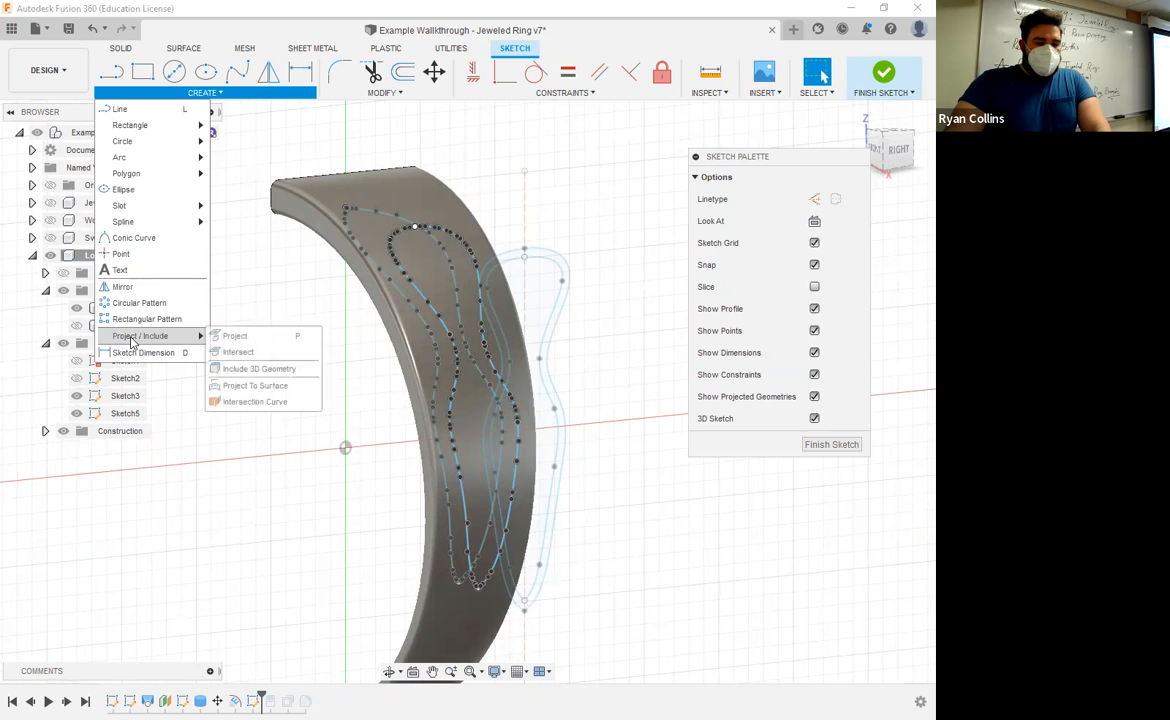
{"action": "left_click", "coordinate": [402, 222]}
{"action": "left_click", "coordinate": [796, 216]}
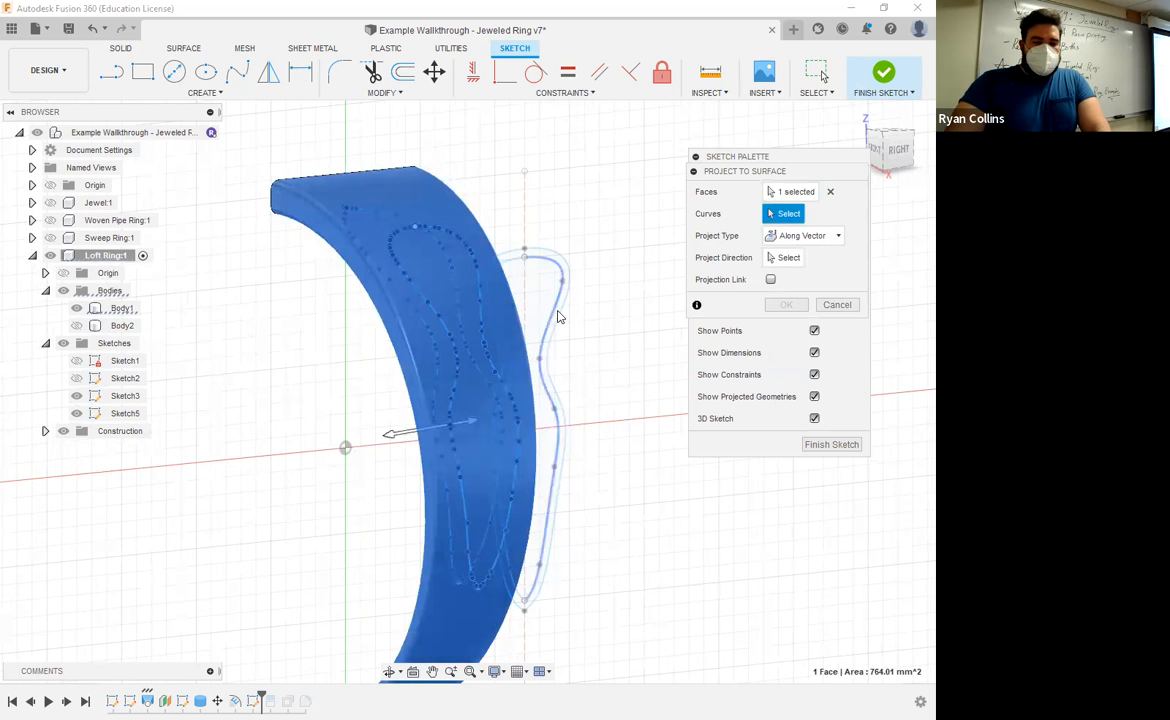
{"action": "left_click", "coordinate": [527, 311]}
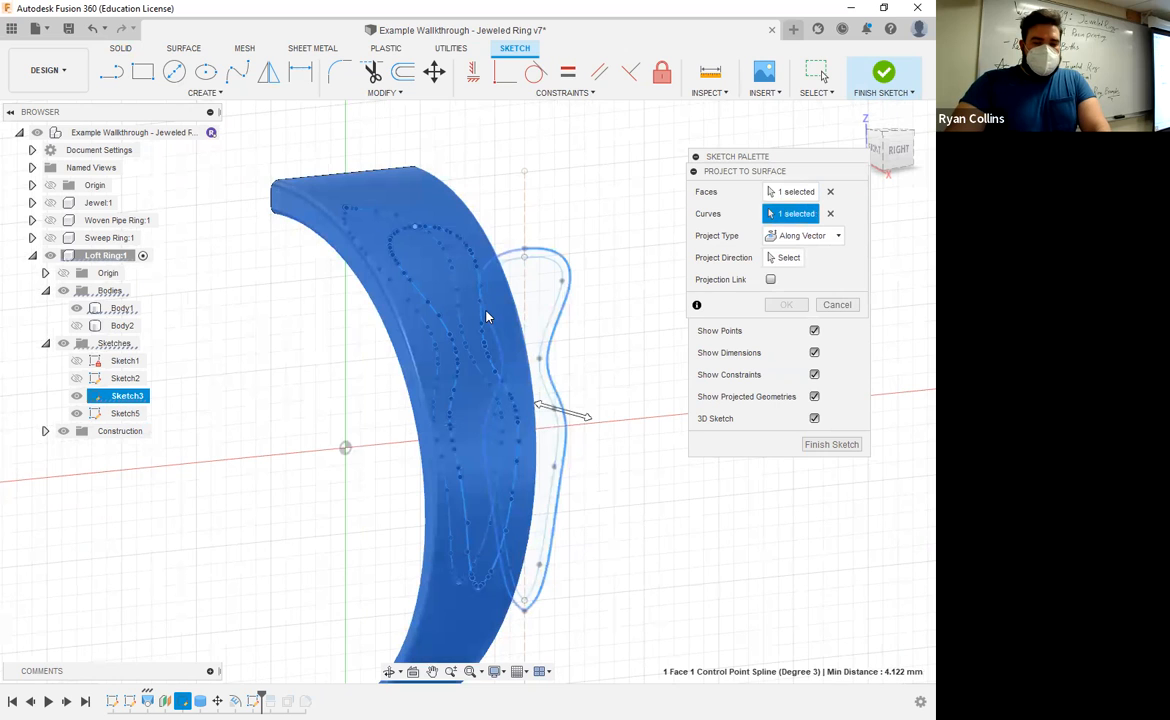
{"action": "left_click", "coordinate": [815, 240]}
{"action": "left_click", "coordinate": [806, 273]}
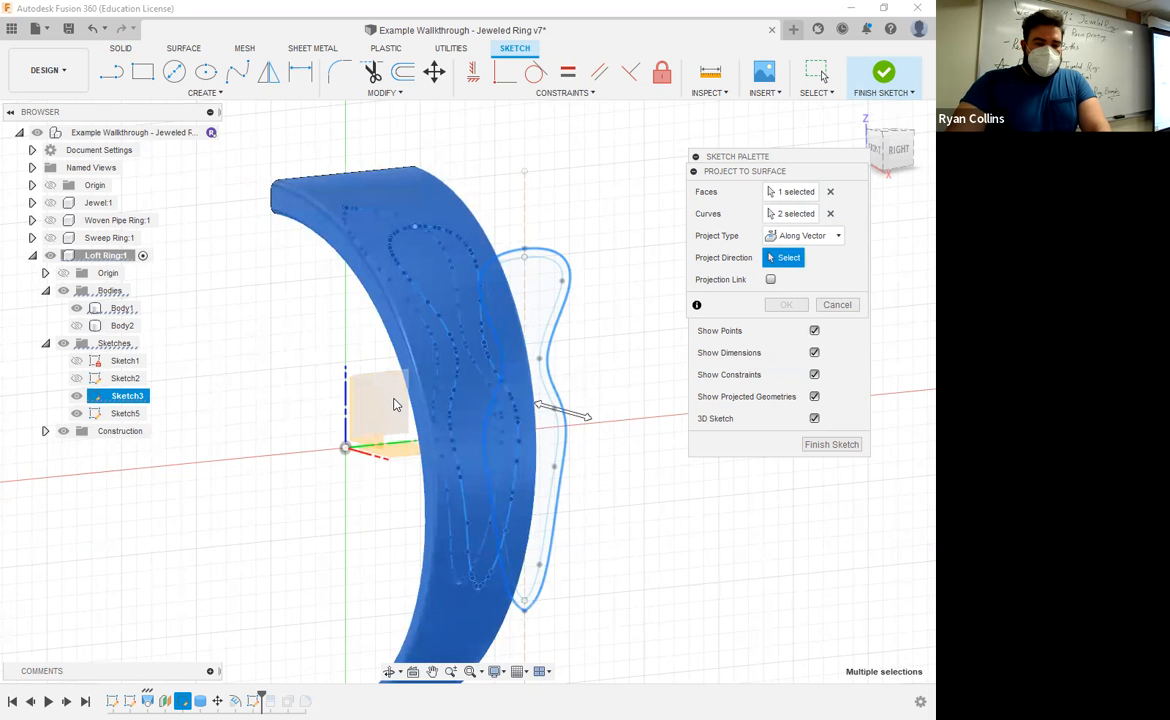
{"action": "left_click", "coordinate": [394, 404]}
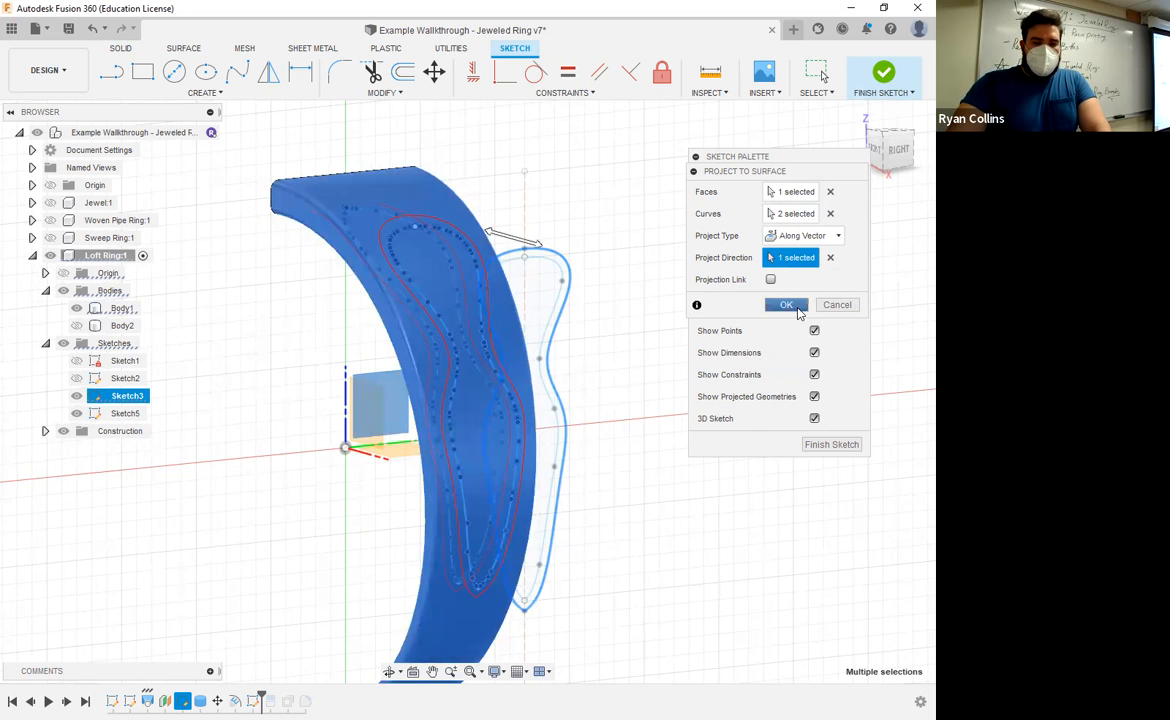
{"action": "left_click", "coordinate": [789, 305]}
{"action": "left_click", "coordinate": [829, 445]}
- Roll the timeline marker forward through the existing pocket features and hide the sketches
{"action": "left_click", "coordinate": [82, 400]}
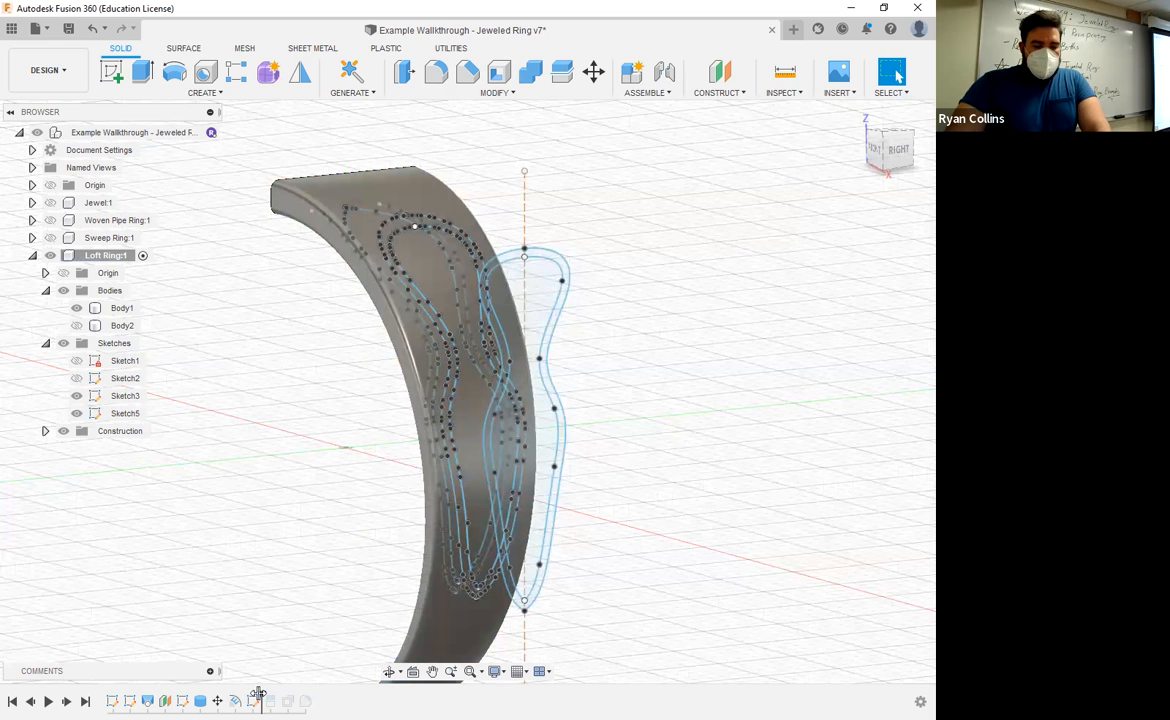
{"action": "left_click_drag", "start_coordinate": [259, 697], "coordinate": [278, 697]}
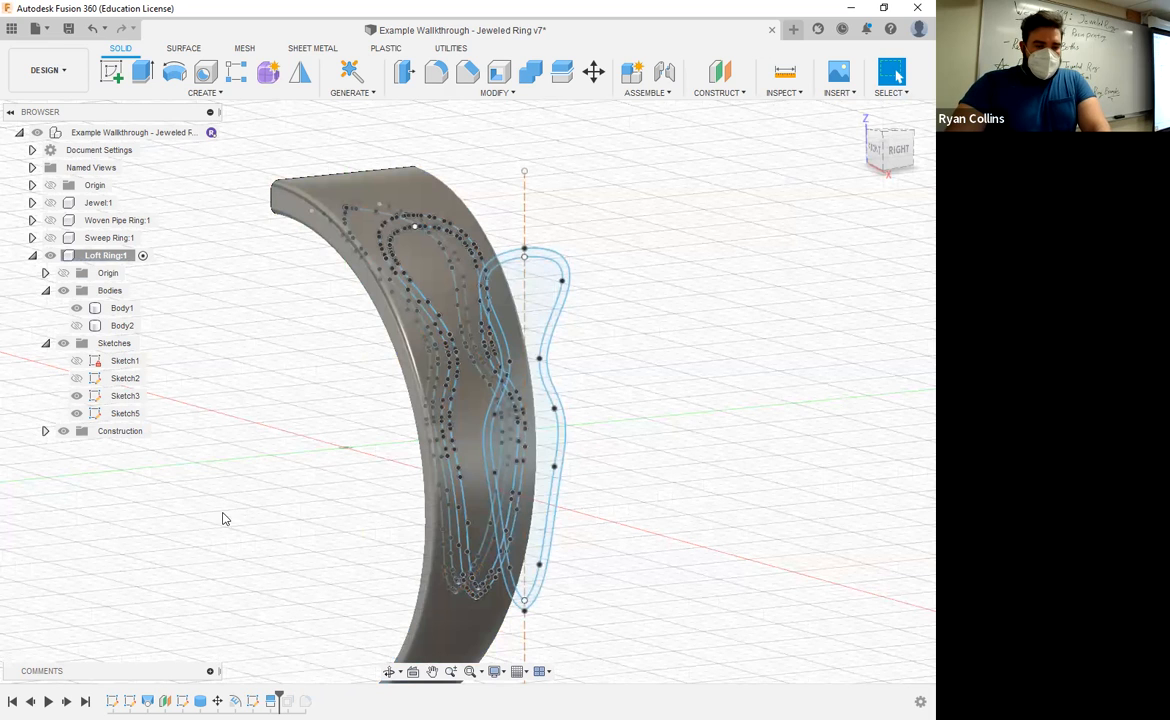
{"action": "left_click", "coordinate": [64, 344]}
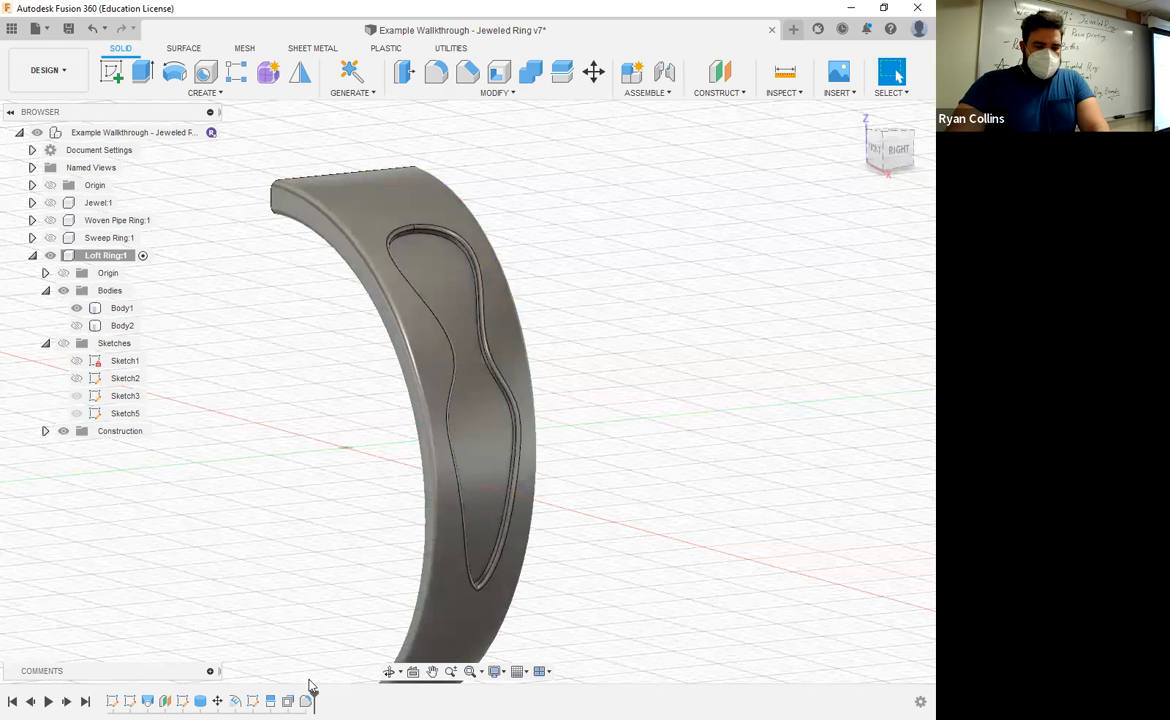
- Roll the timeline marker back to just after Sketch5 and leave only Sketch5 visible
{"action": "left_click_drag", "start_coordinate": [313, 695], "coordinate": [262, 697]}
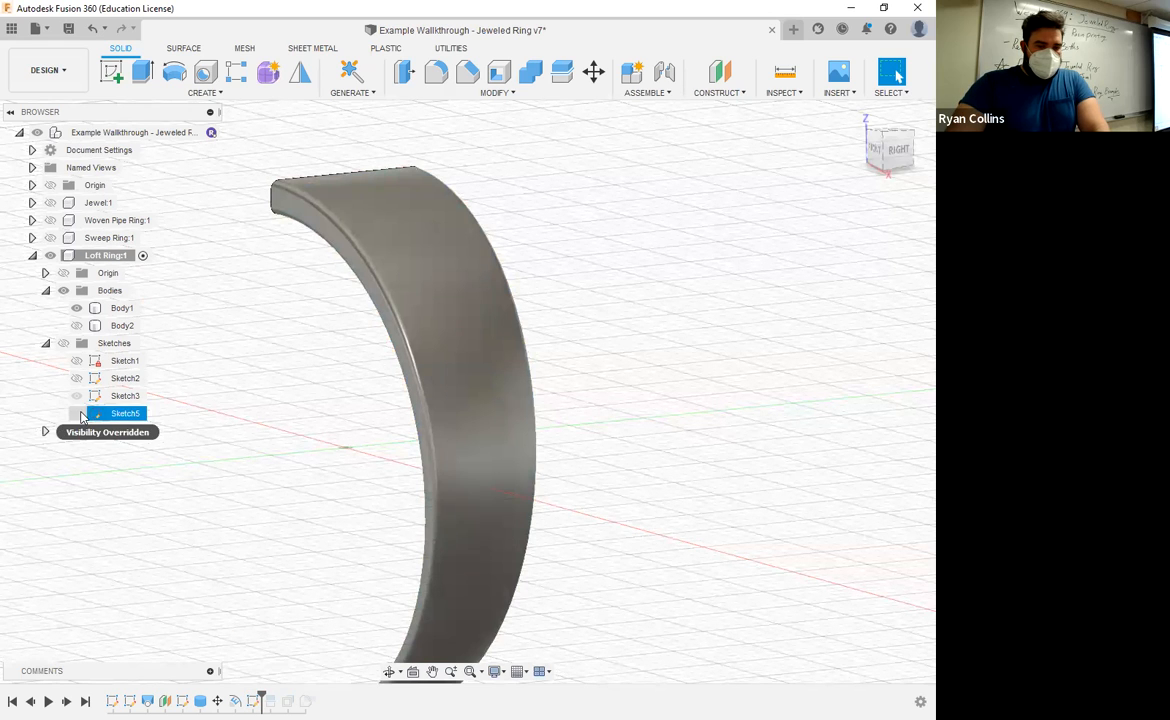
{"action": "left_click", "coordinate": [80, 415]}
{"action": "left_click", "coordinate": [64, 344]}
{"action": "left_click", "coordinate": [79, 415]}
{"action": "left_click", "coordinate": [79, 415]}
{"action": "left_click", "coordinate": [77, 398]}
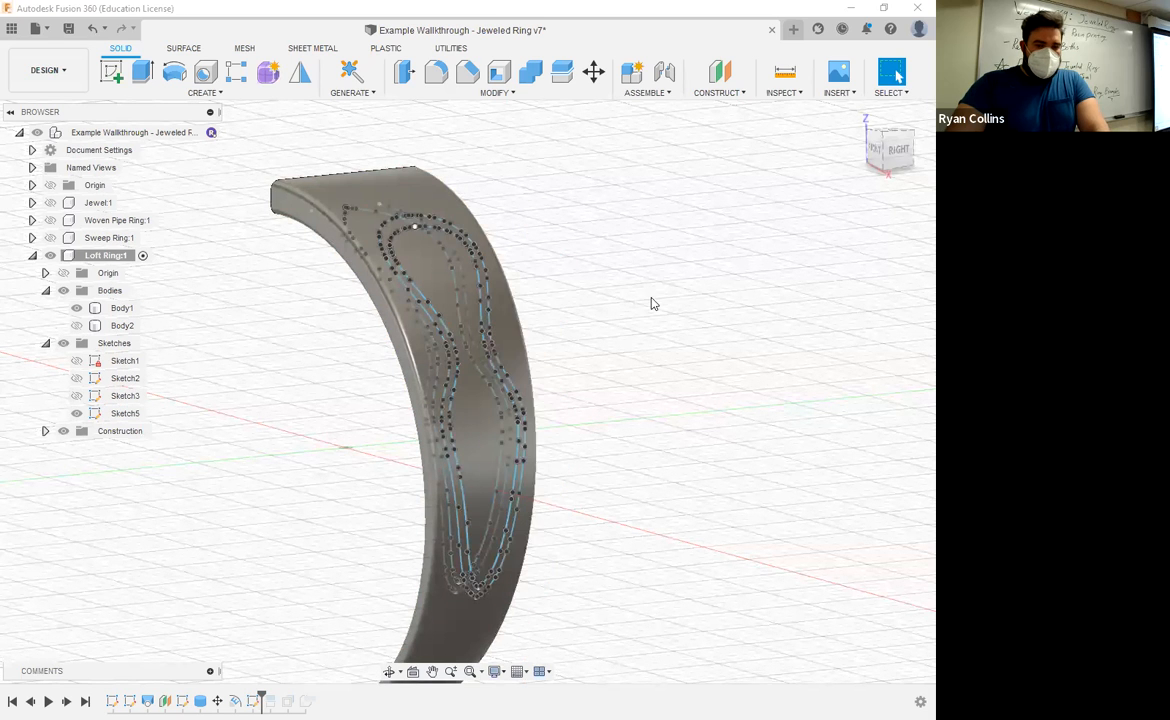
- Split the band's outer face with Split Face, using Sketch5's outer projected outline as the splitting tool
{"action": "left_click_drag", "start_coordinate": [522, 334], "coordinate": [453, 358]}
{"action": "key", "text": "Escape"}
{"action": "left_click", "coordinate": [453, 358]}
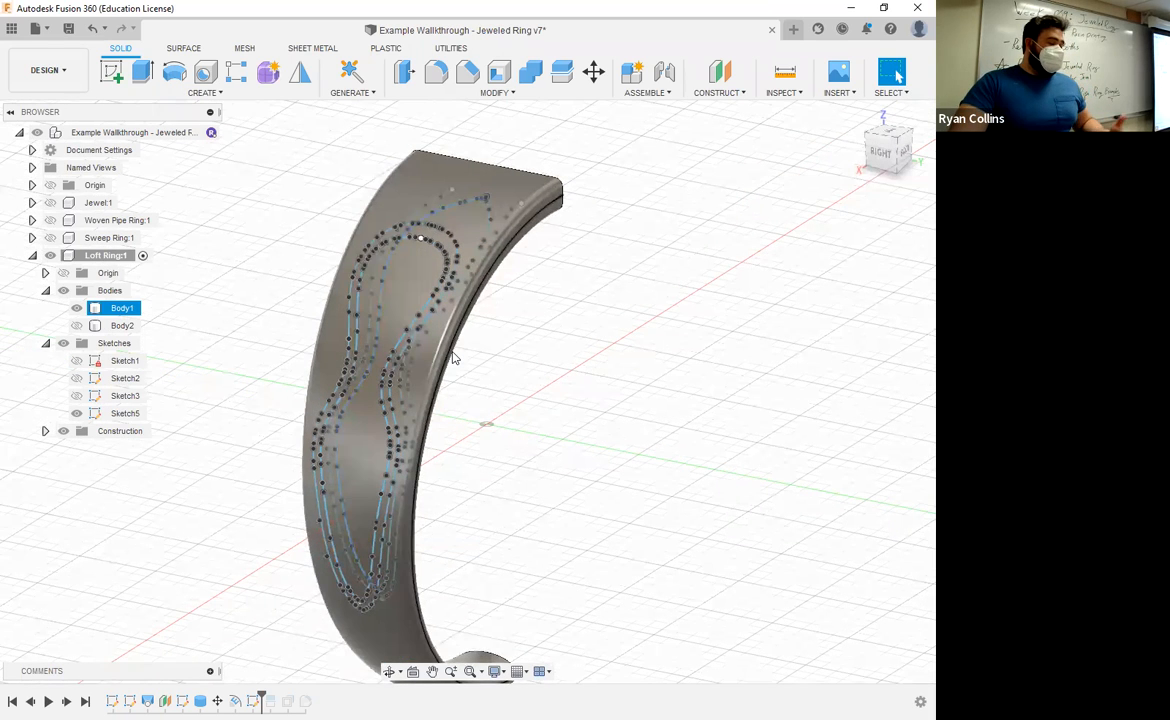
{"action": "left_click", "coordinate": [569, 326]}
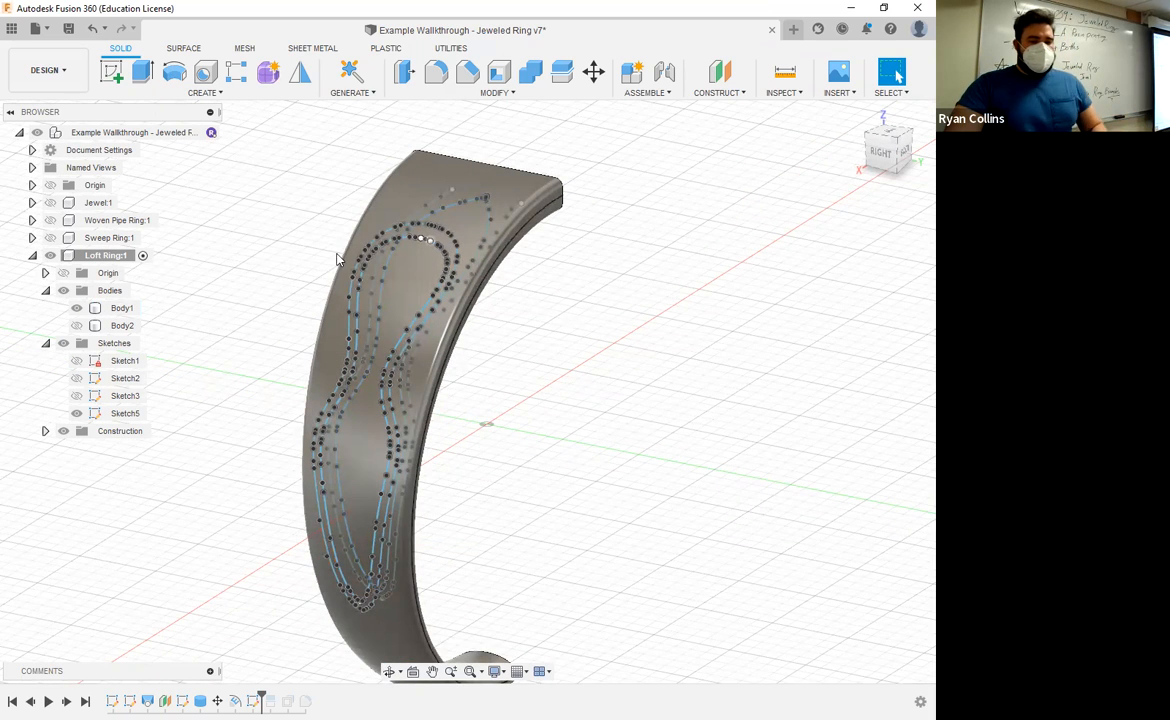
{"action": "left_click", "coordinate": [507, 95]}
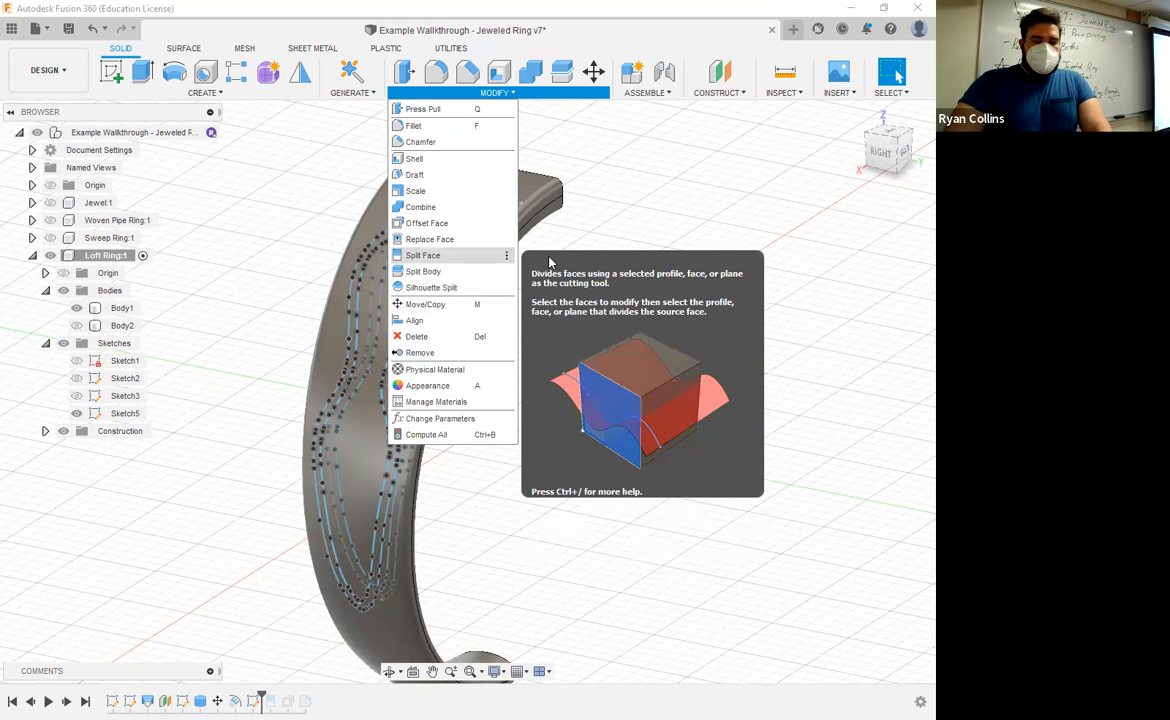
{"action": "left_click", "coordinate": [480, 197]}
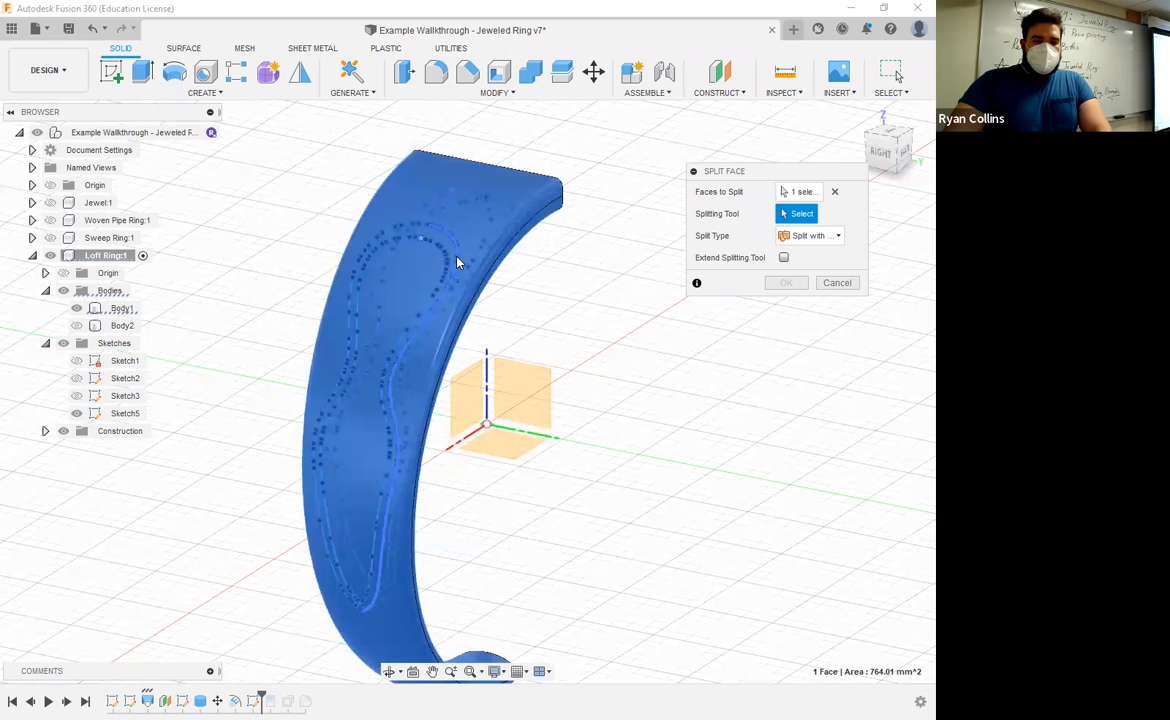
{"action": "left_click", "coordinate": [410, 232]}
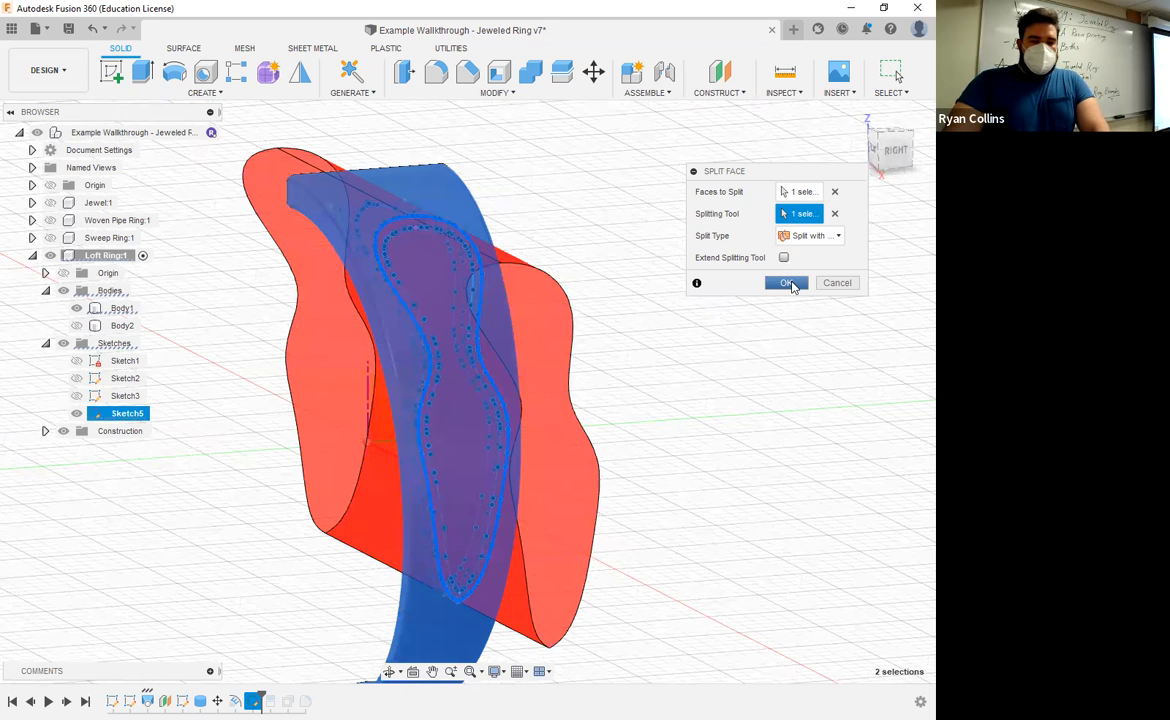
{"action": "left_click", "coordinate": [788, 282]}
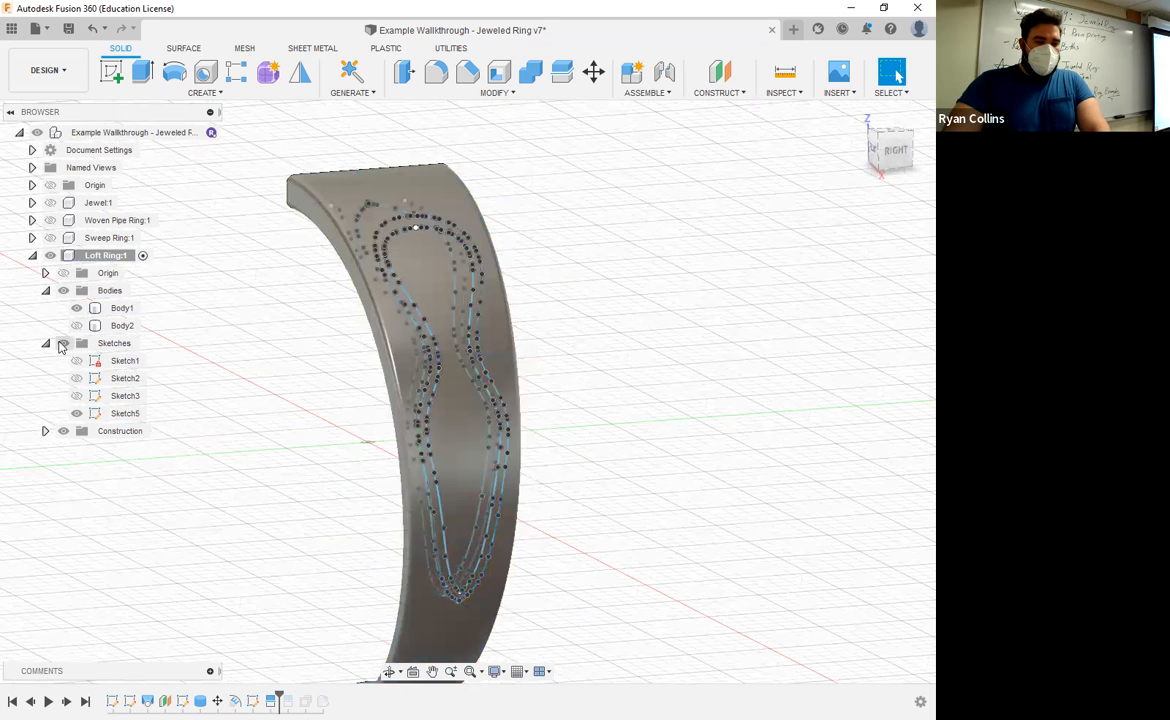
- Hide the sketches and roll the timeline marker forward to just after the original inner-outline face split
{"action": "left_click", "coordinate": [76, 413]}
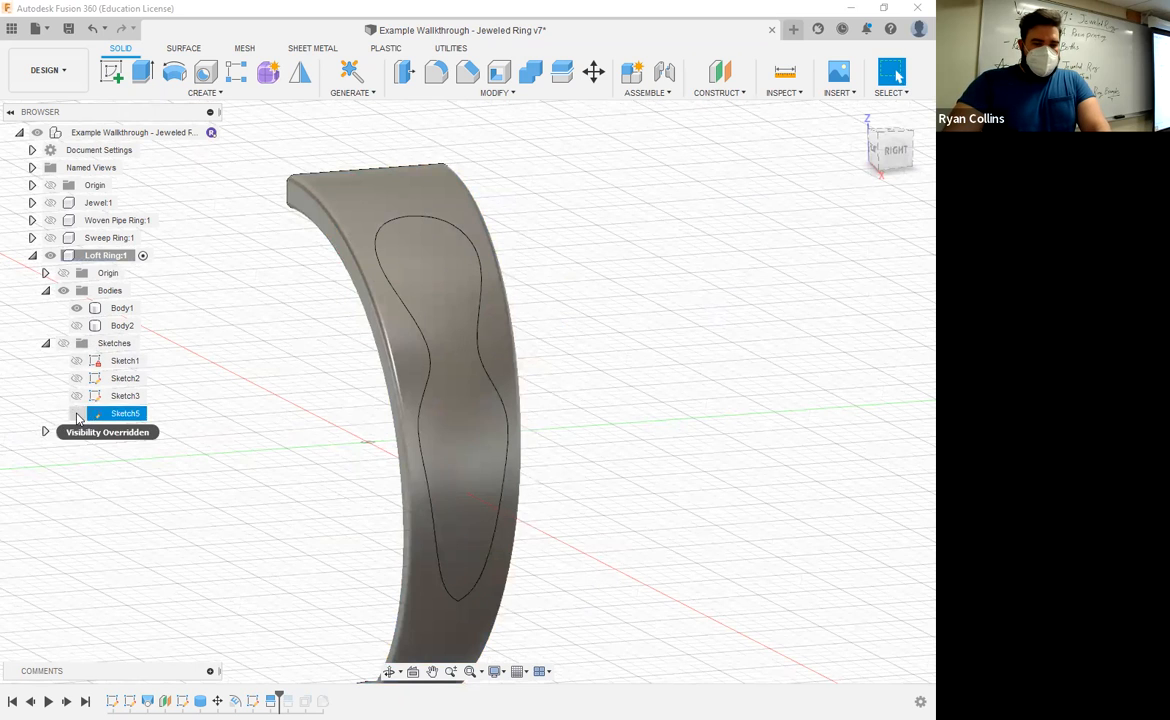
{"action": "left_click", "coordinate": [62, 344]}
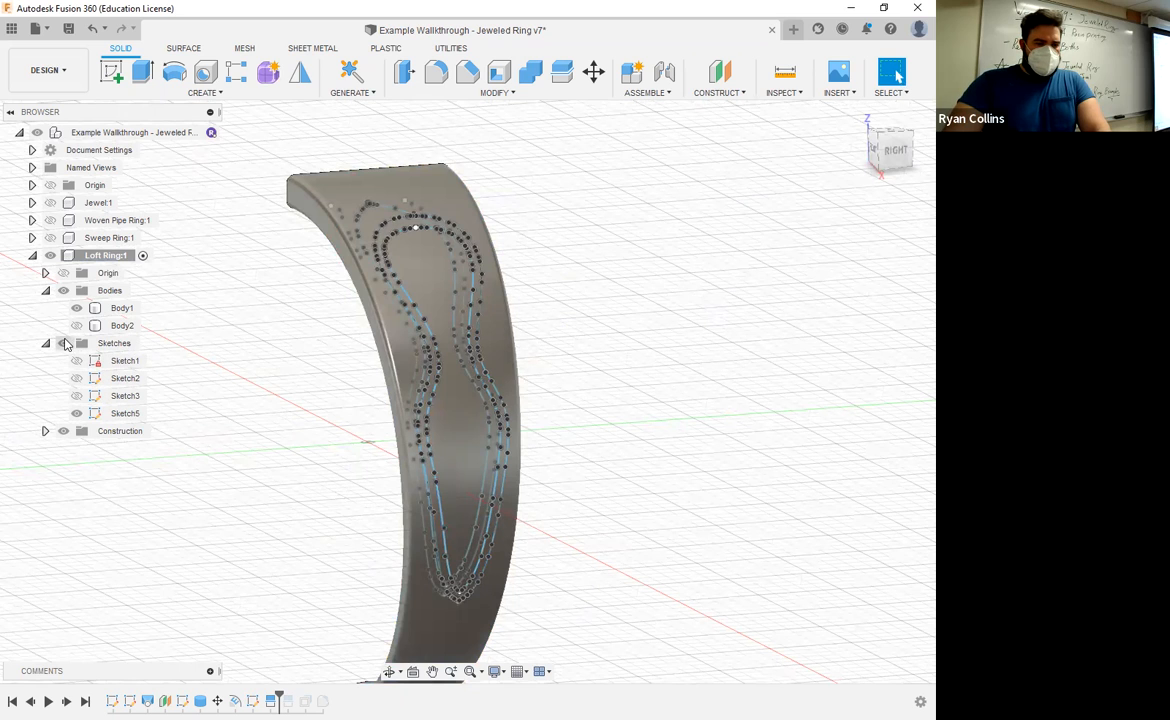
{"action": "left_click", "coordinate": [63, 344]}
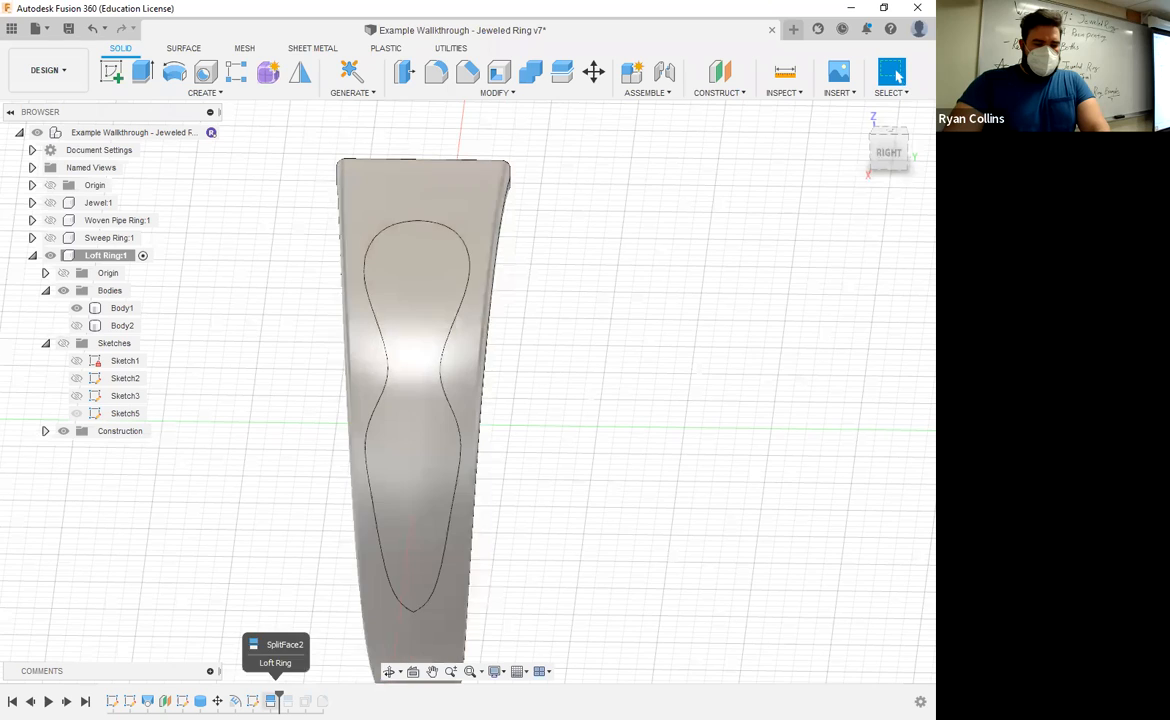
{"action": "left_click", "coordinate": [277, 700]}
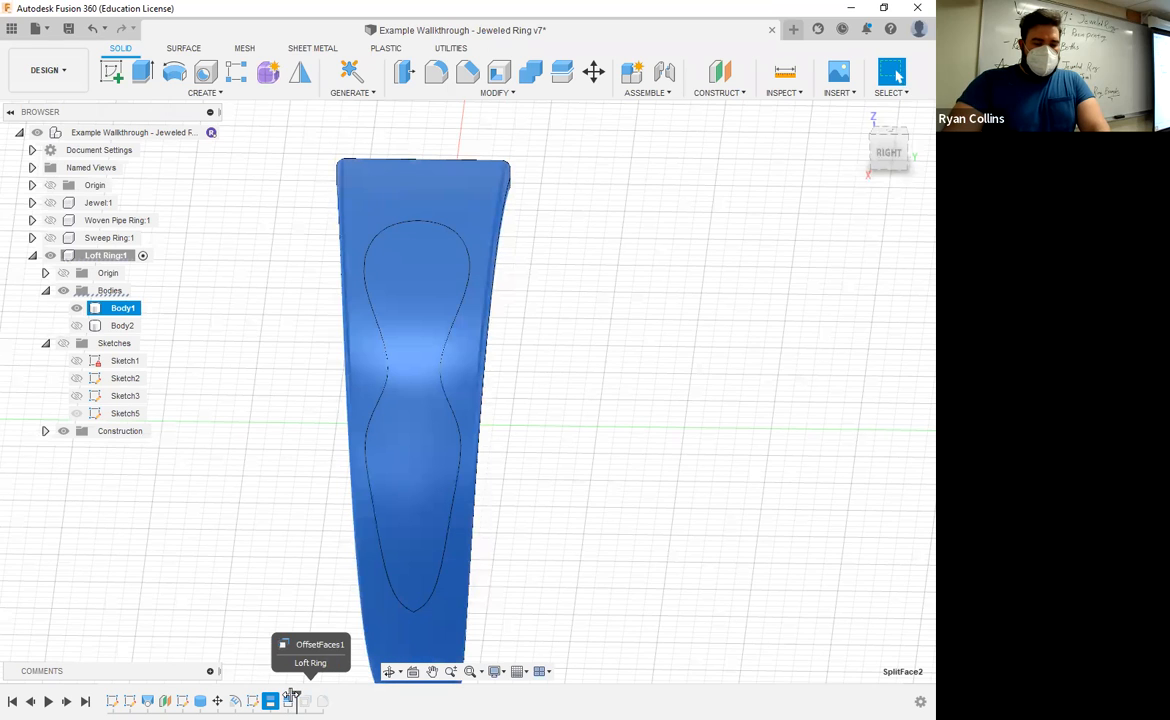
{"action": "left_click_drag", "start_coordinate": [291, 695], "coordinate": [297, 696]}
{"action": "mouse_move", "coordinate": [595, 488]}
{"action": "middle_mouse_down", "text": "shift"}
{"action": "mouse_move", "coordinate": [569, 470]}
{"action": "mouse_move", "coordinate": [588, 423]}
{"action": "middle_mouse_up", "text": "shift"}
{"action": "left_click", "coordinate": [588, 423]}
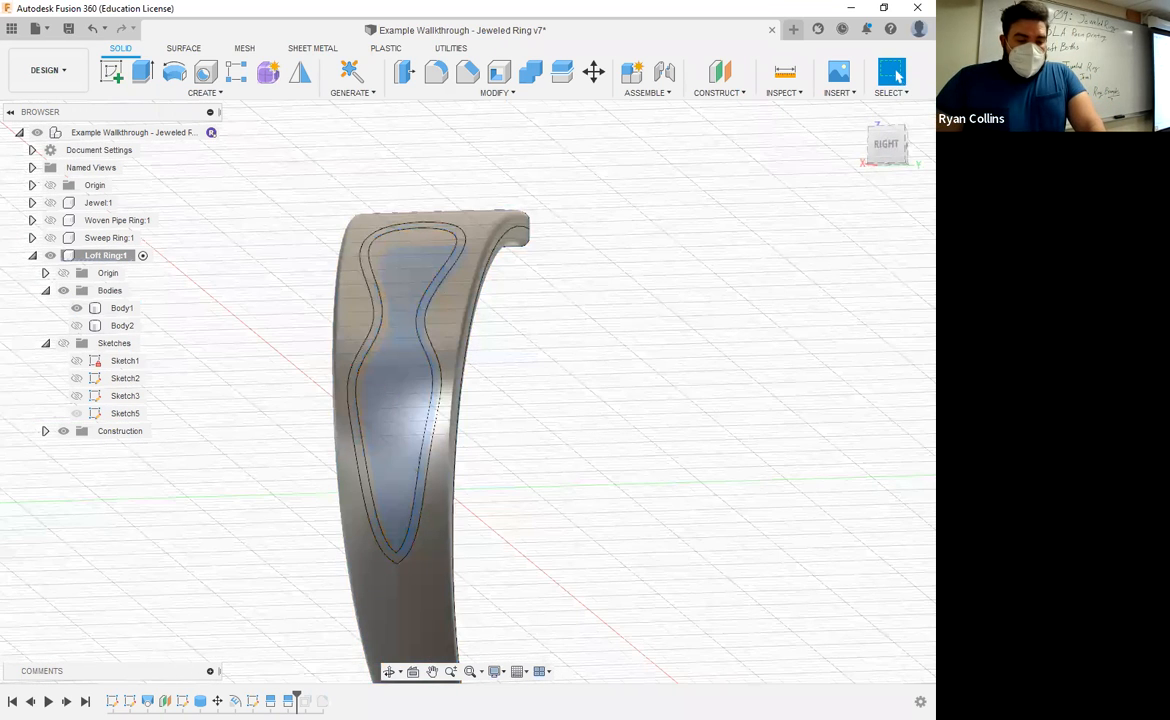
- Delete the old OffsetFaces1 pocket feature and its dependent fillet from the timeline
{"action": "right_click", "coordinate": [307, 700]}
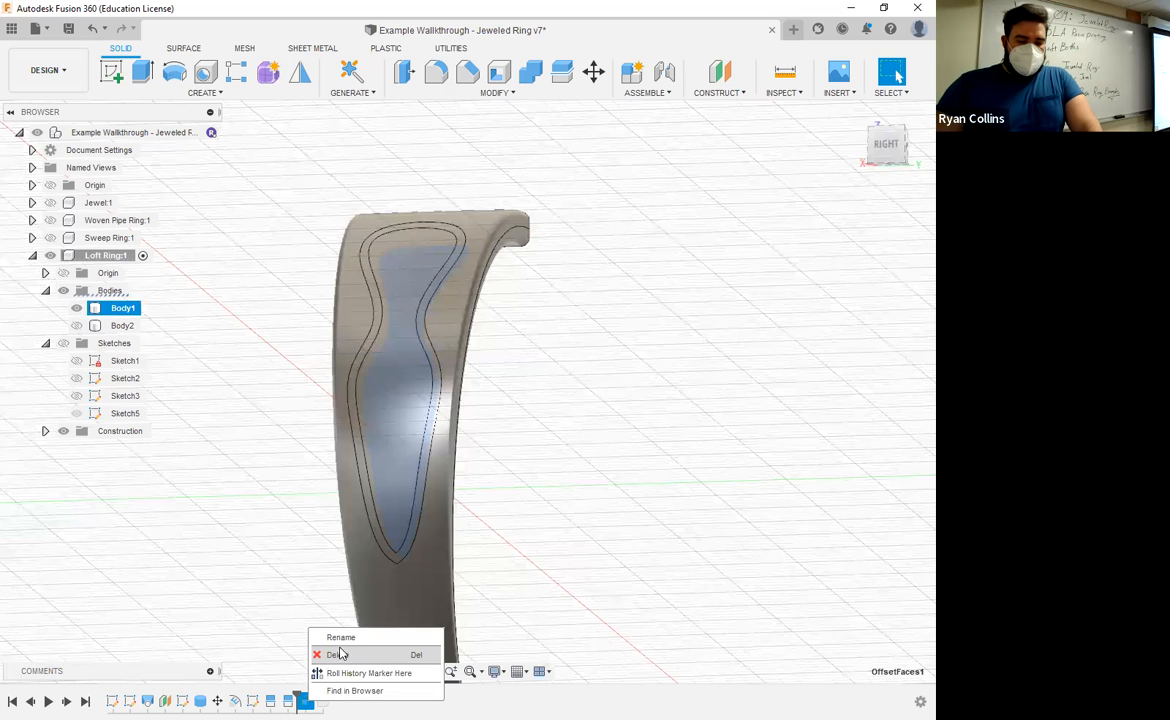
{"action": "left_click", "coordinate": [335, 656]}
{"action": "left_click", "coordinate": [433, 396]}
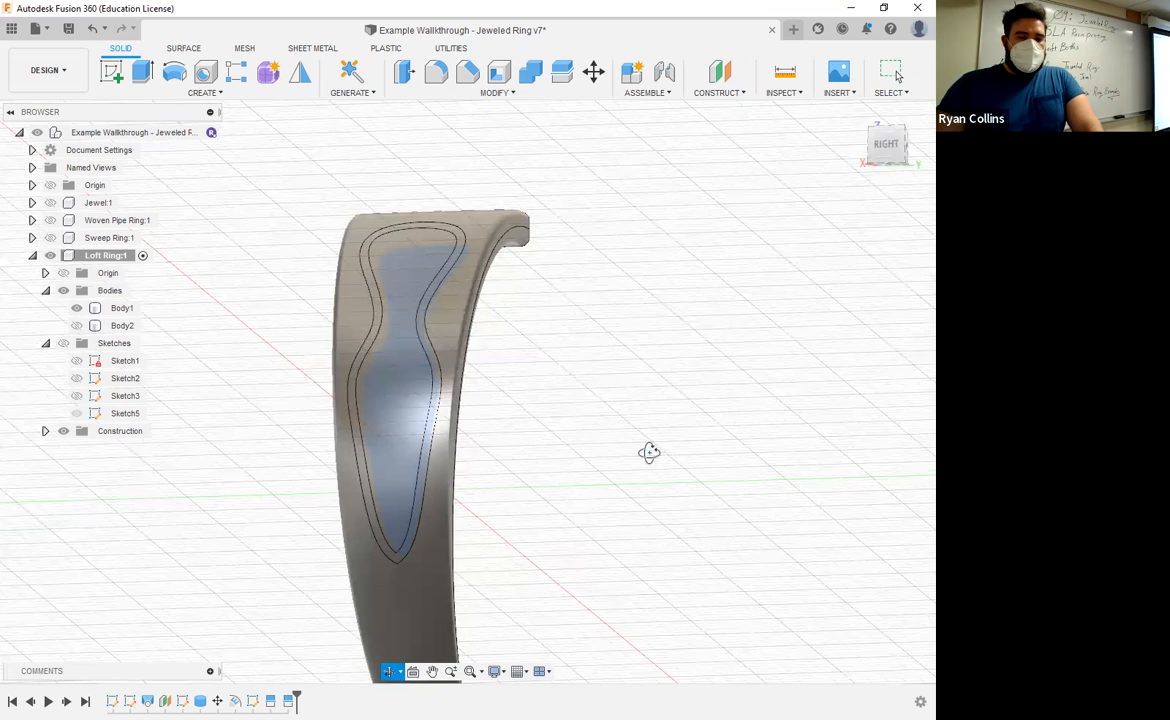
- Start Offset Face on the narrow border face between the inner and outer outlines on the band
{"action": "middle_click_drag", "start_coordinate": [648, 452], "coordinate": [392, 347], "text": "shift"}
{"action": "left_click", "coordinate": [431, 379]}
{"action": "middle_click_drag", "start_coordinate": [530, 447], "coordinate": [545, 458], "text": "shift"}
{"action": "left_click", "coordinate": [545, 458]}
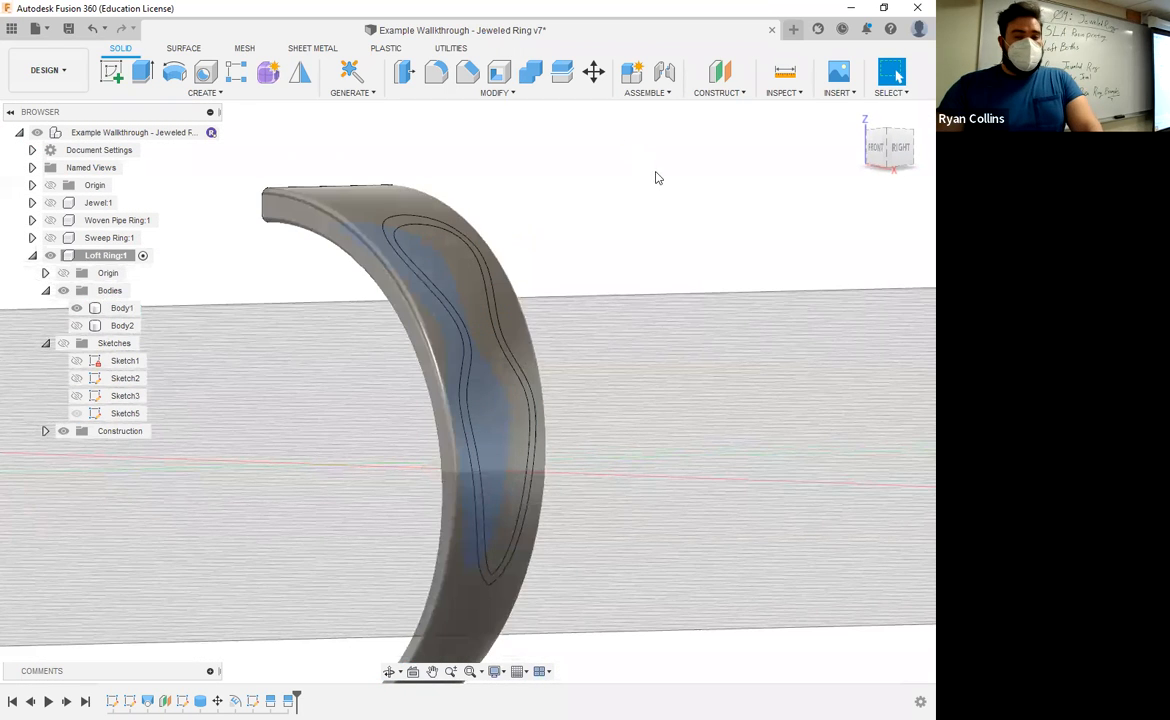
{"action": "left_click", "coordinate": [497, 93]}
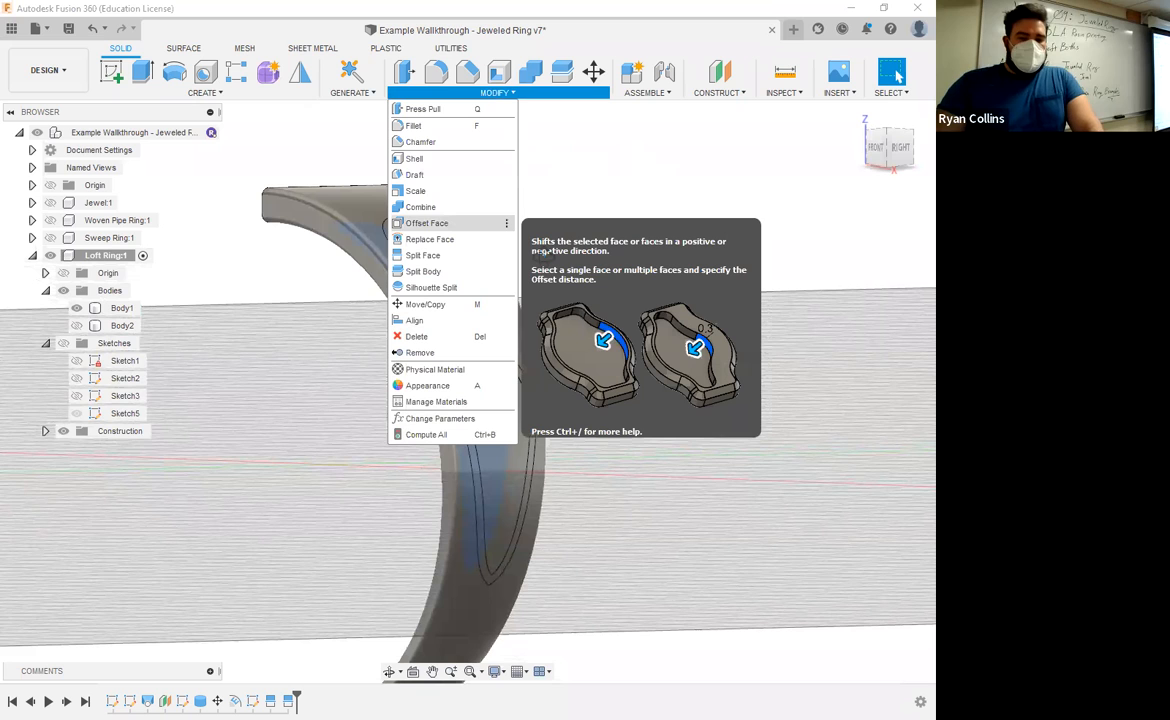
{"action": "left_click", "coordinate": [538, 270]}
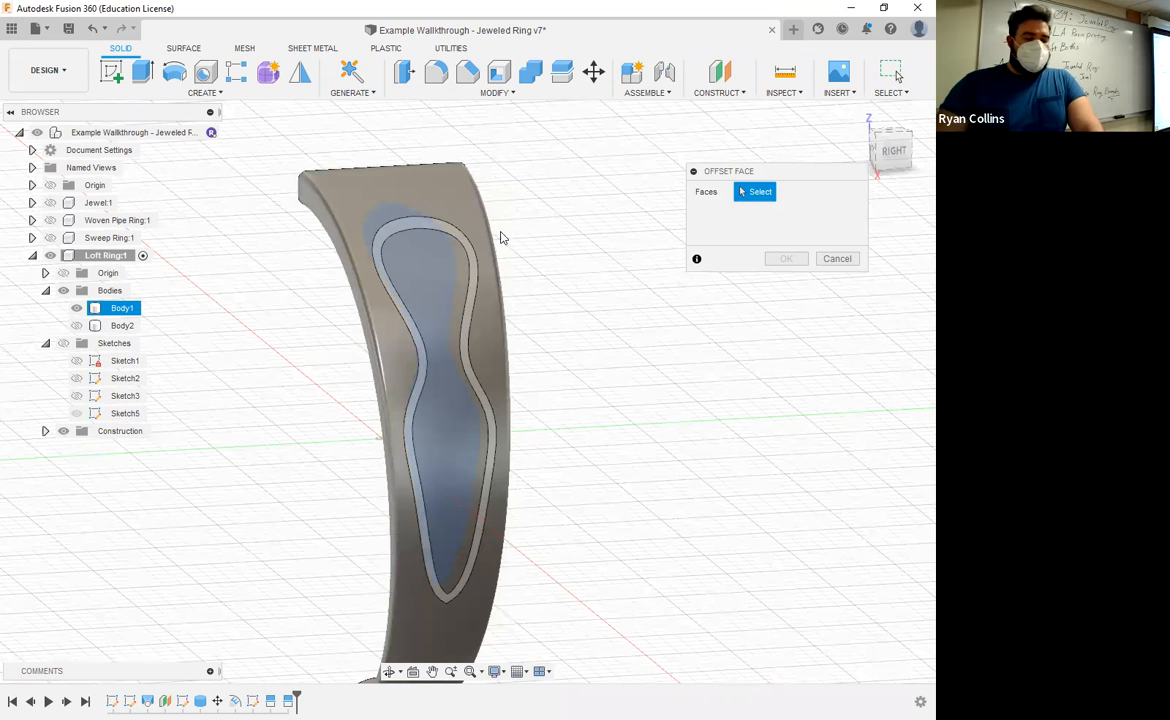
{"action": "left_click", "coordinate": [455, 218]}
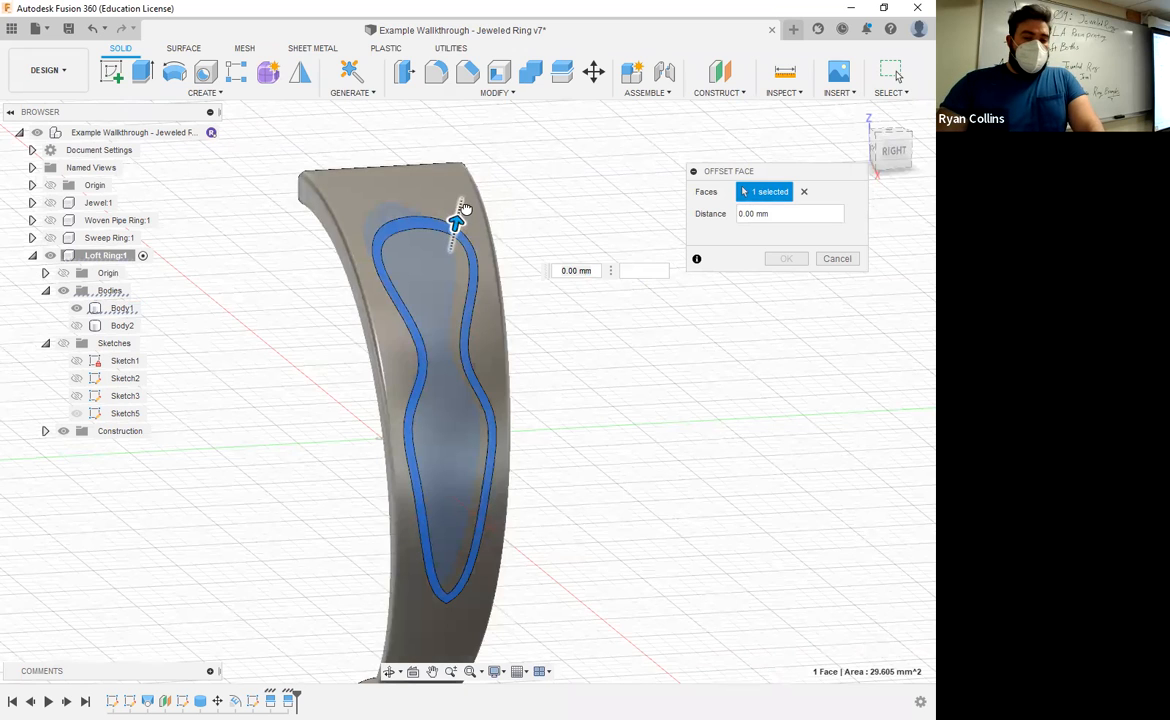
- Try offsetting the narrow border face outward by 1 mm, and try to change that distance to a negative one
{"action": "left_click_drag", "start_coordinate": [460, 219], "coordinate": [465, 205]}
{"action": "middle_click_drag", "start_coordinate": [522, 316], "coordinate": [586, 380], "text": "shift"}
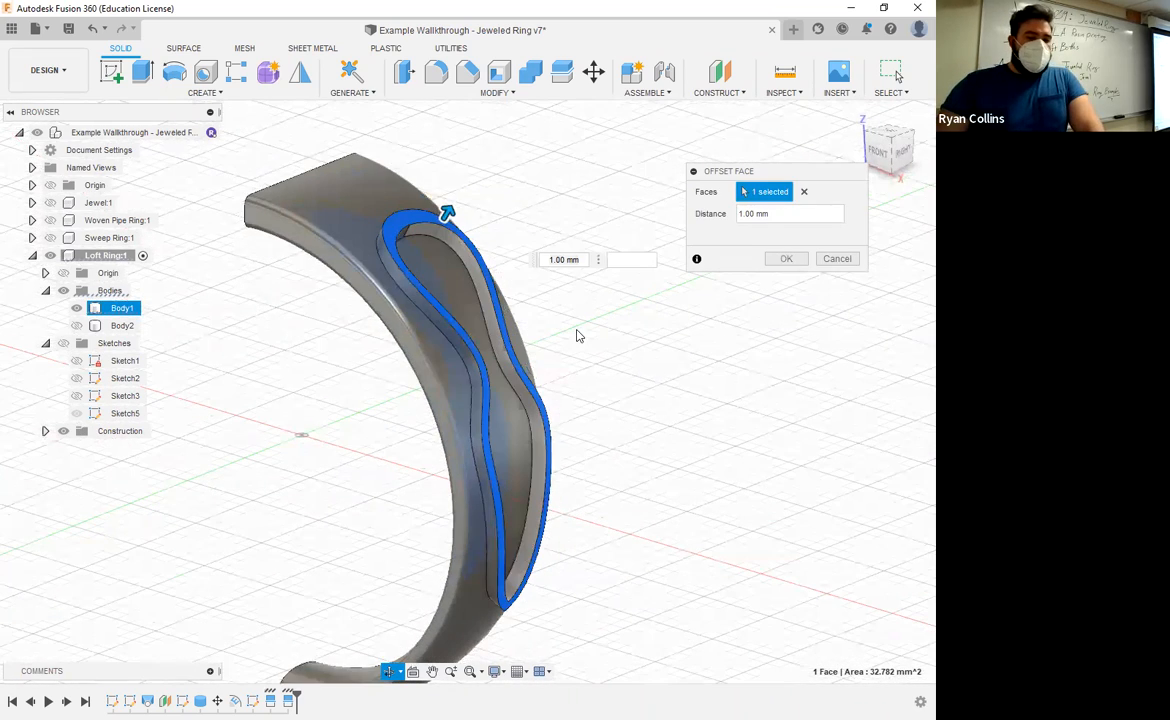
{"action": "left_click_drag", "start_coordinate": [448, 213], "coordinate": [448, 211]}
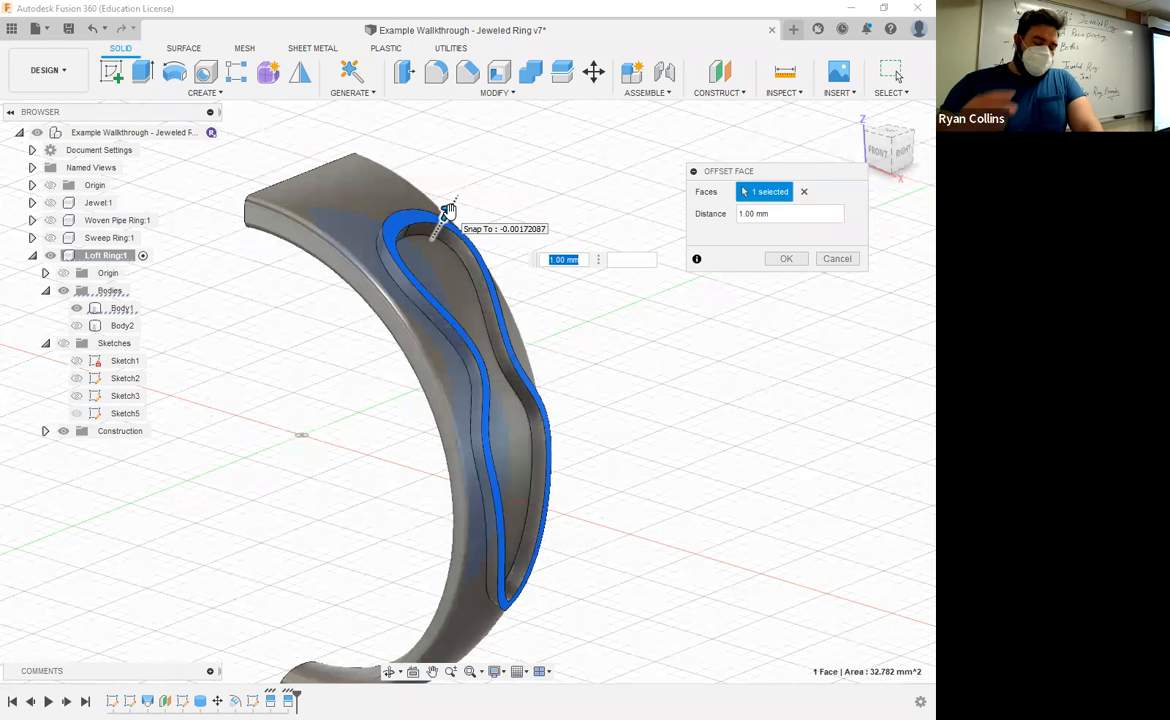
{"action": "key", "text": "Left"}
{"action": "type", "text": "-"}
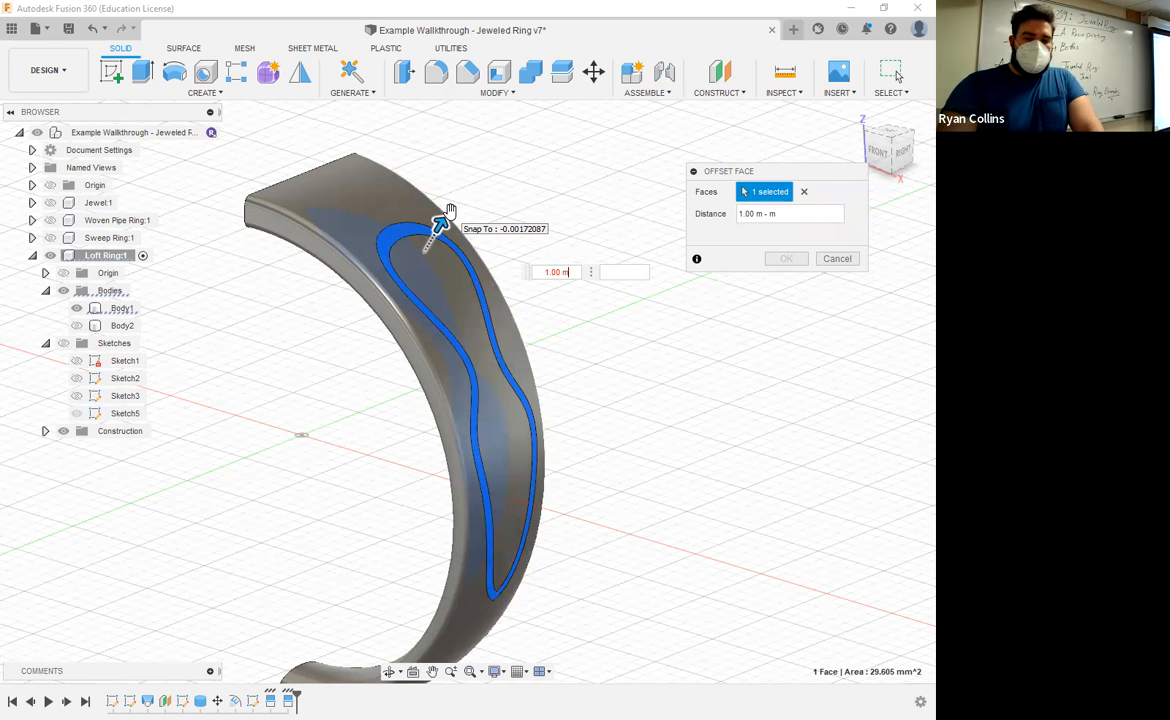
{"action": "key", "text": "BackSpace"}
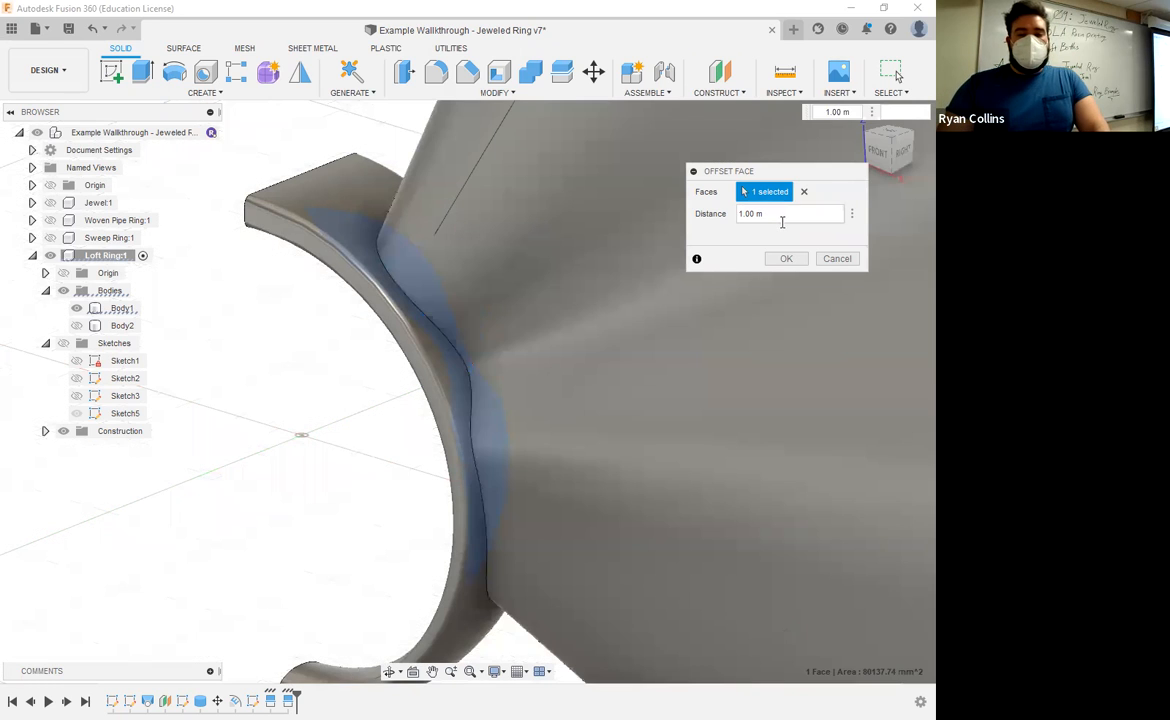
{"action": "scroll", "coordinate": [603, 386], "scroll_direction": "down", "scroll_amount": 5}
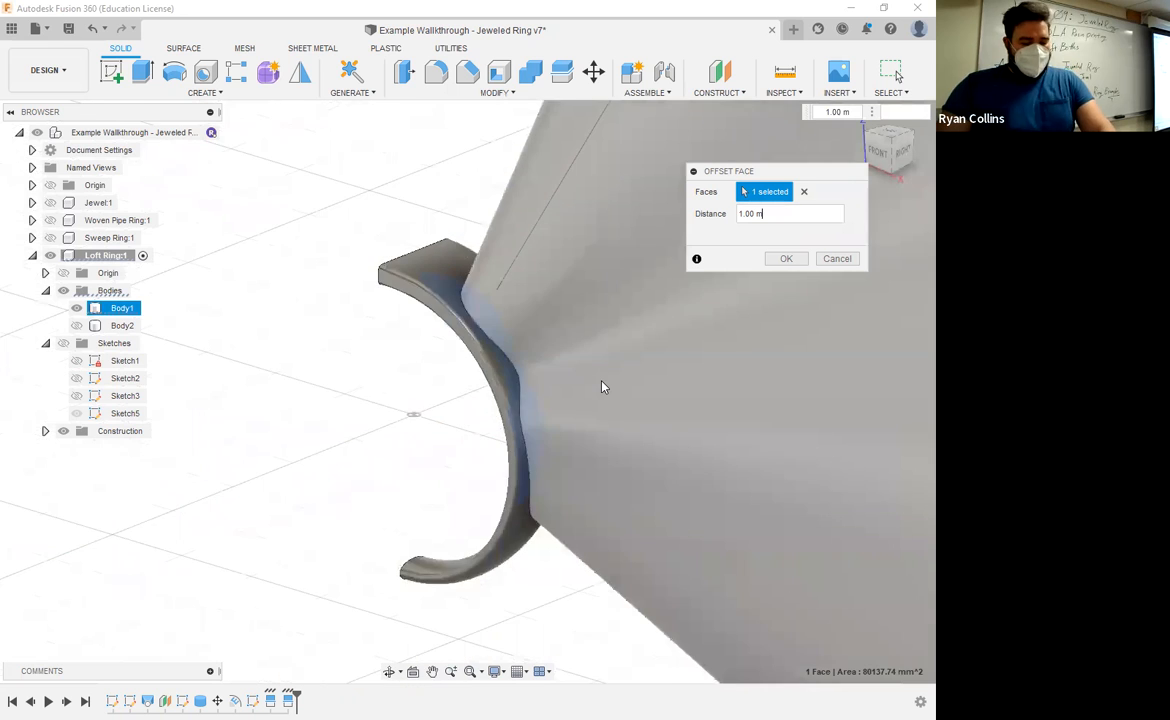
{"action": "scroll", "coordinate": [603, 386], "scroll_direction": "down", "scroll_amount": 10}
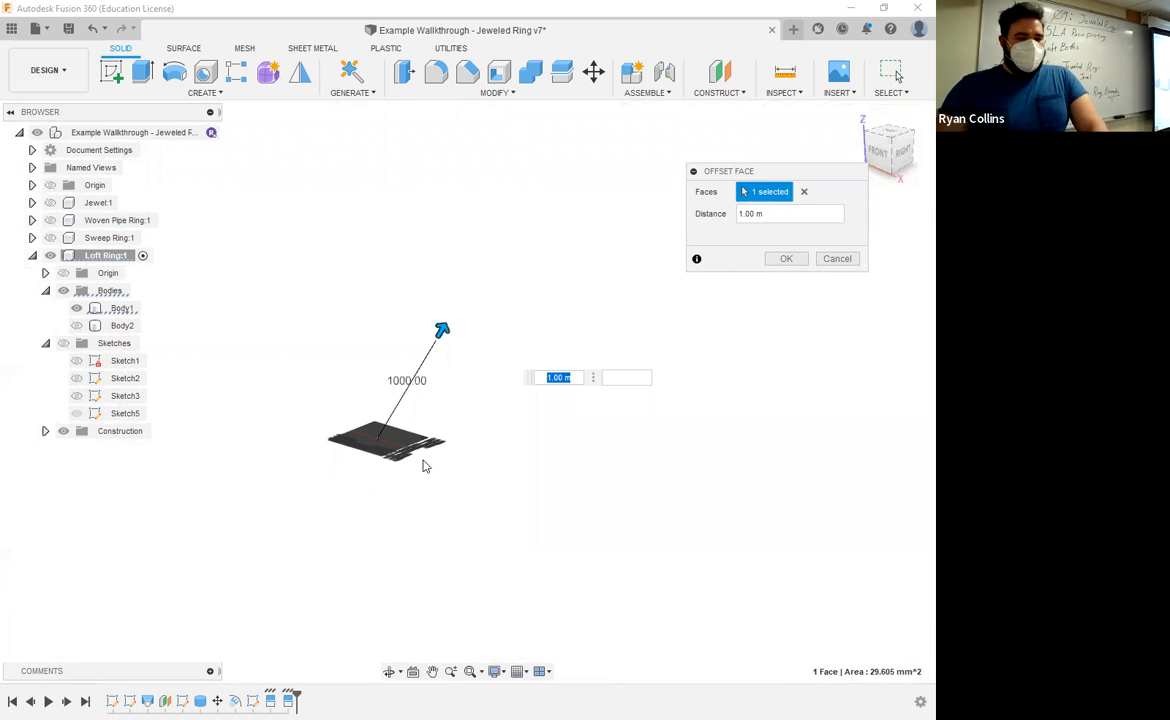
- Set the border face's offset distance to -0.1 mm and apply the offset
{"action": "left_click", "coordinate": [880, 156]}
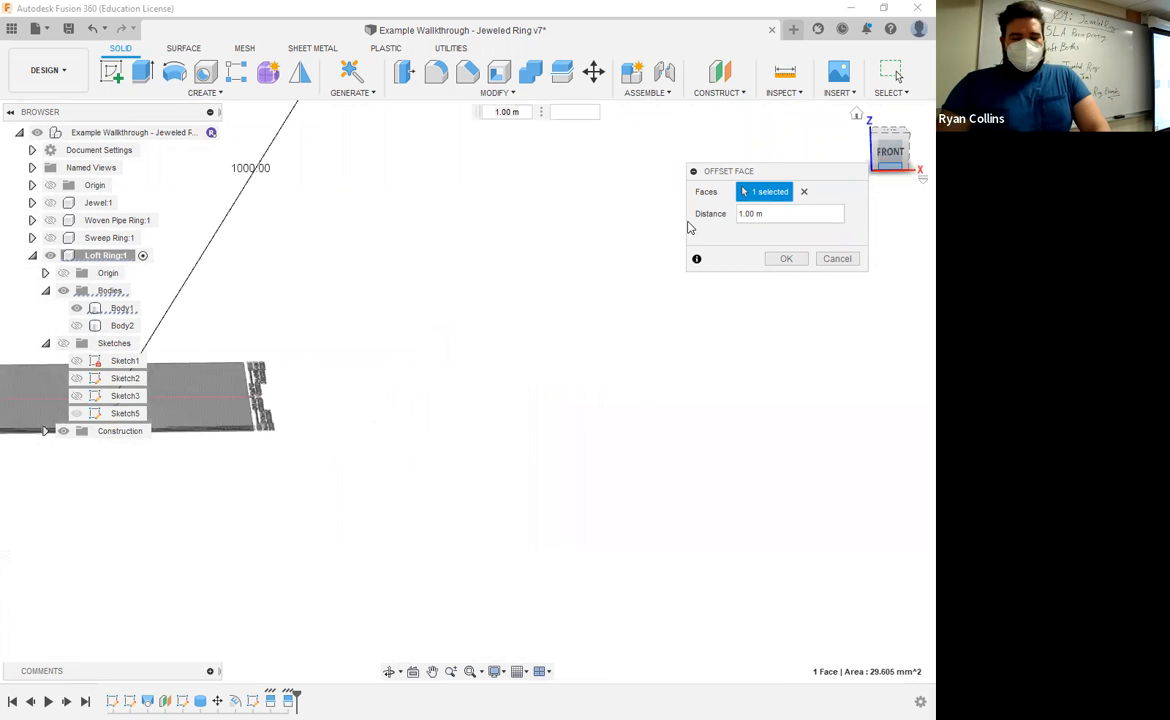
{"action": "left_click_drag", "start_coordinate": [773, 213], "coordinate": [719, 215]}
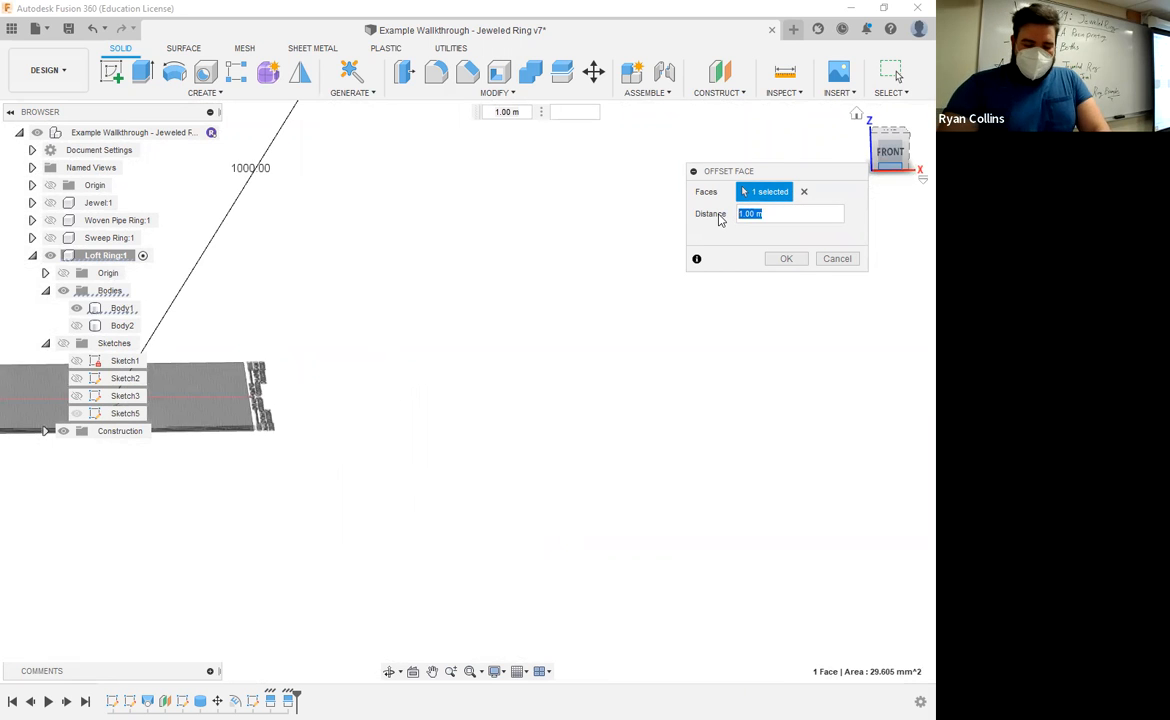
{"action": "type", "text": "-.1mm"}
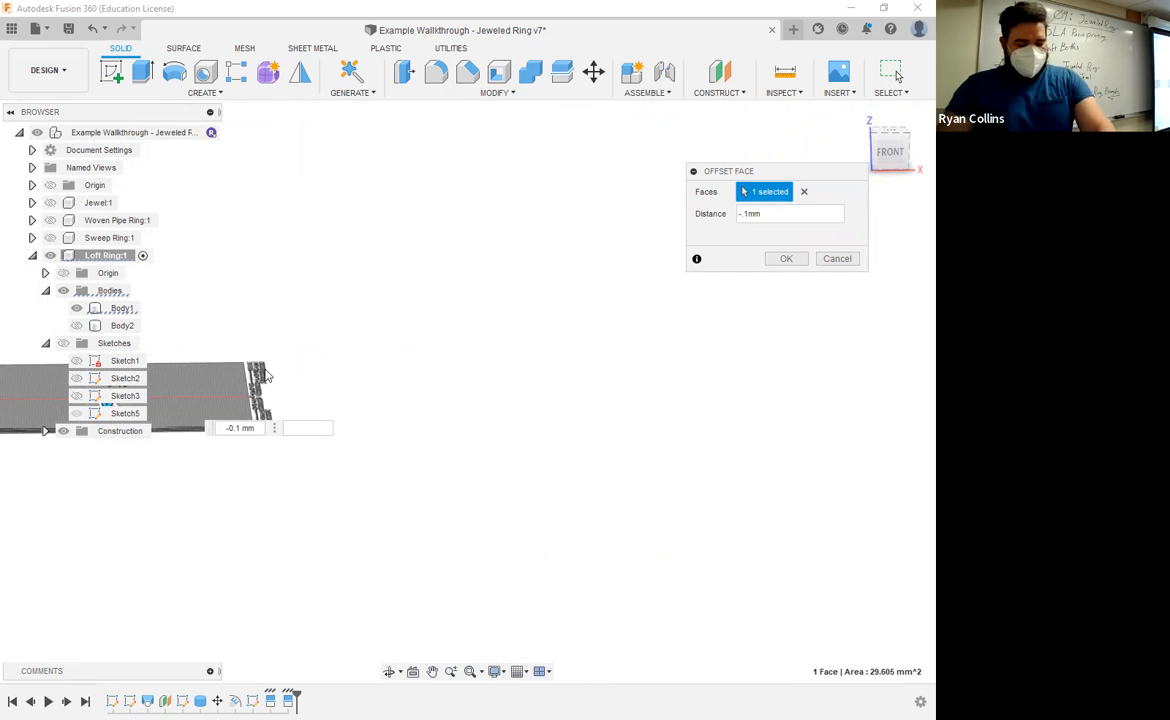
{"action": "scroll", "coordinate": [270, 375], "scroll_direction": "up", "scroll_amount": 3}
{"action": "scroll", "coordinate": [310, 378], "scroll_direction": "down", "scroll_amount": 10}
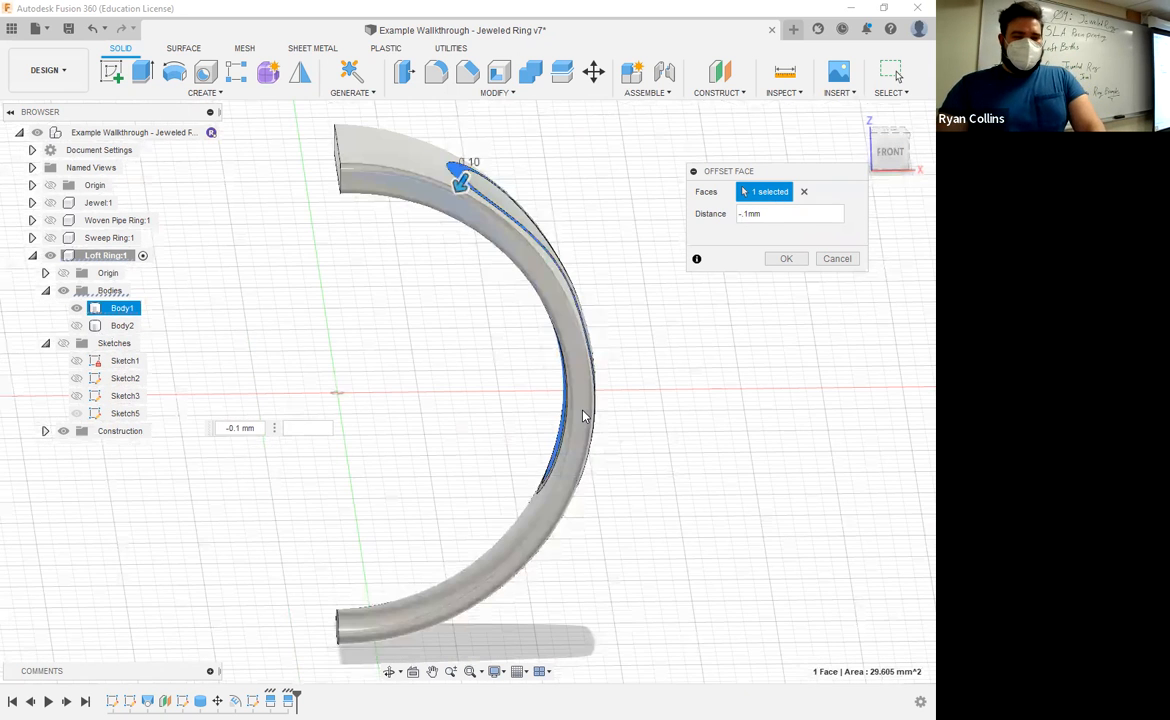
{"action": "middle_click_drag", "start_coordinate": [496, 418], "coordinate": [580, 298], "text": "shift"}
{"action": "left_click", "coordinate": [789, 259]}
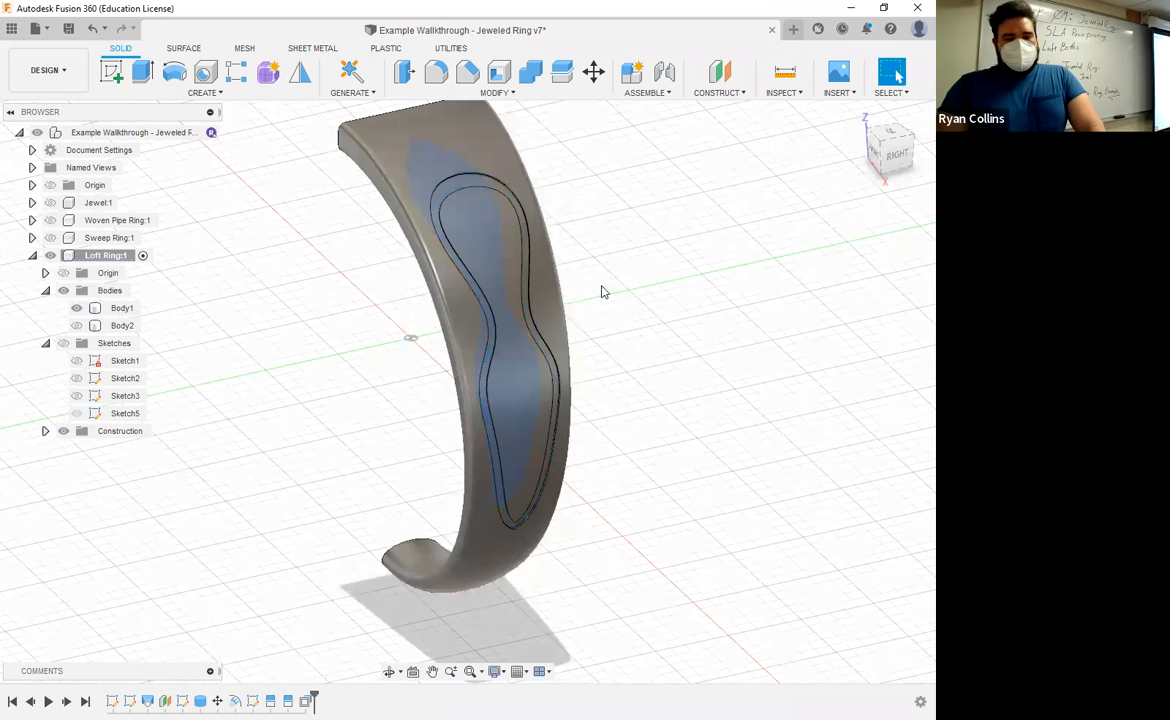
- Mirror the half ring body across the vertical YZ origin plane as a new body to complete the ring
{"action": "mouse_move", "coordinate": [466, 266]}
{"action": "middle_mouse_down", "text": "shift"}
{"action": "mouse_move", "coordinate": [517, 294]}
{"action": "mouse_move", "coordinate": [522, 284]}
{"action": "mouse_move", "coordinate": [592, 304]}
{"action": "middle_mouse_up", "text": "shift"}
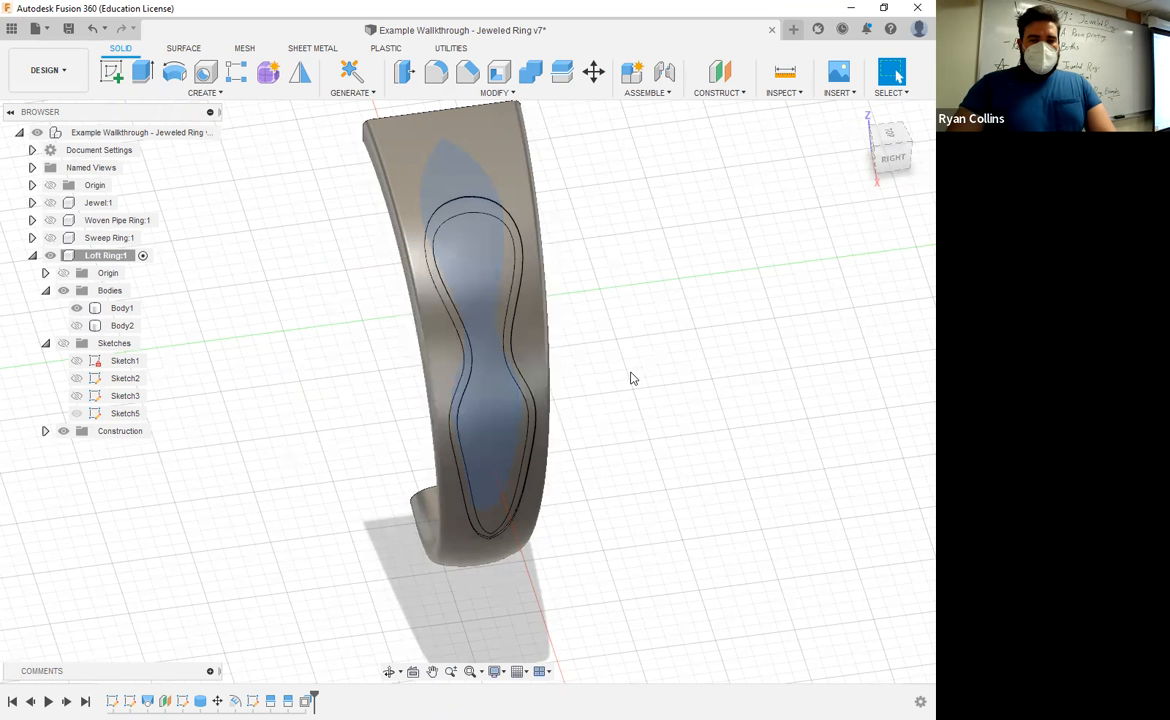
{"action": "middle_click_drag", "start_coordinate": [569, 391], "coordinate": [686, 382]}
{"action": "middle_click_drag", "start_coordinate": [305, 250], "coordinate": [356, 271], "text": "shift"}
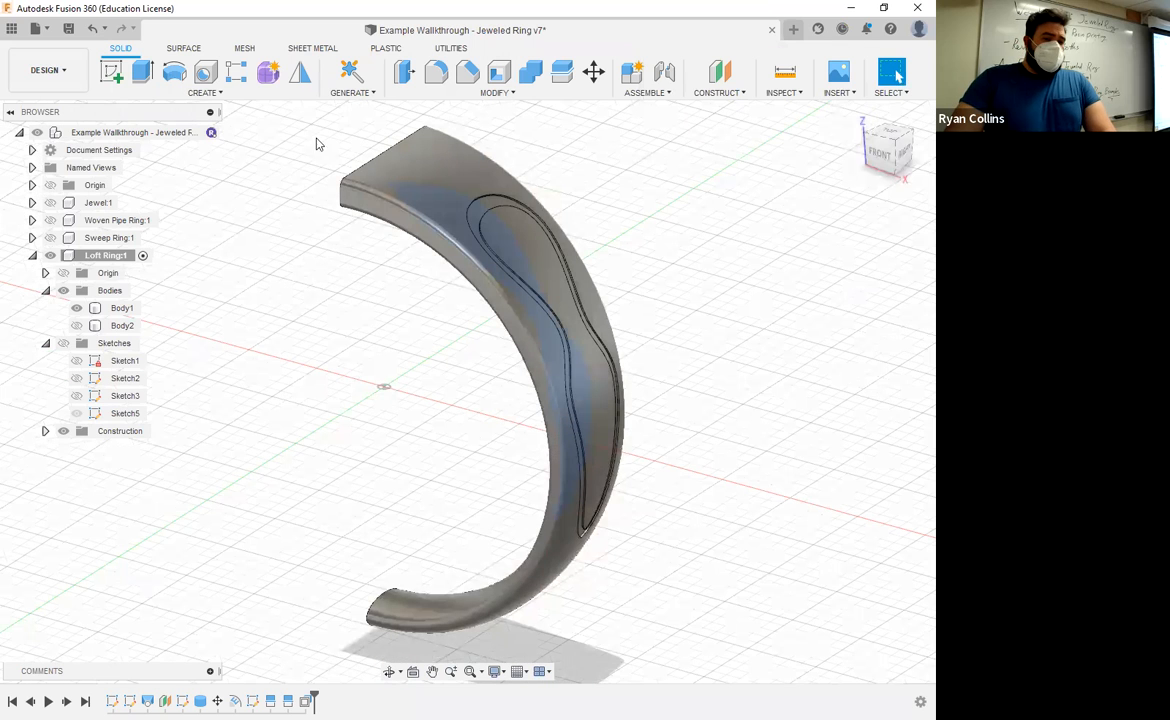
{"action": "left_click", "coordinate": [297, 74]}
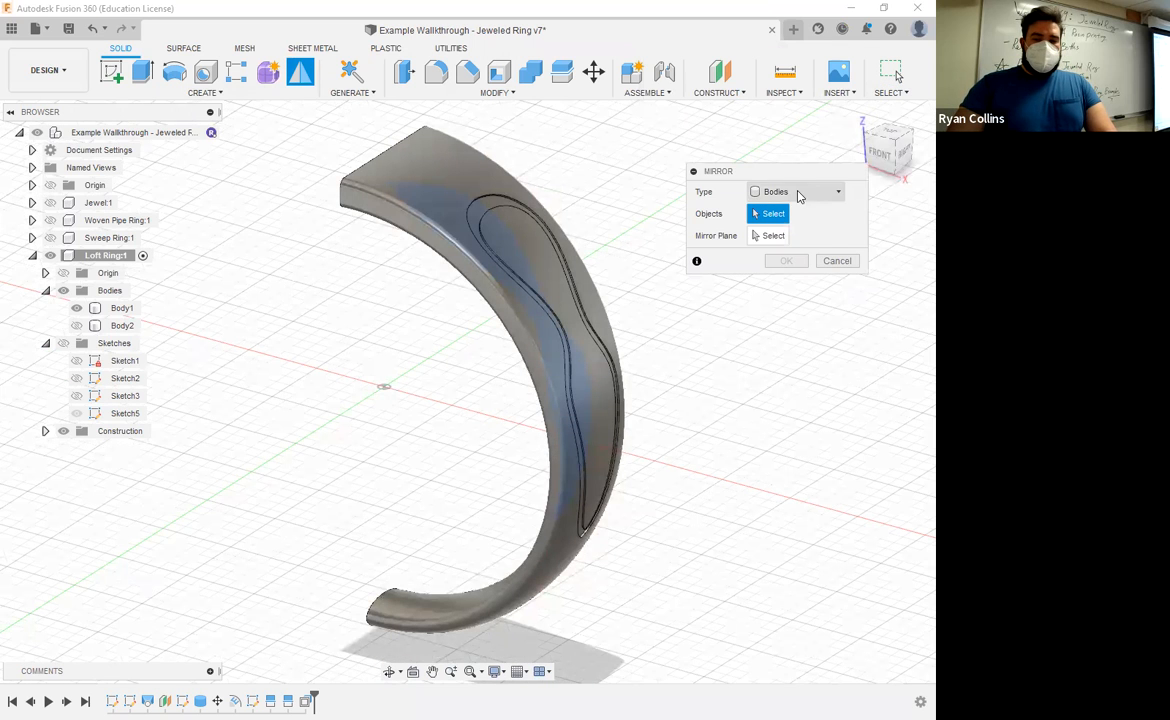
{"action": "left_click", "coordinate": [500, 214]}
{"action": "left_click", "coordinate": [773, 236]}
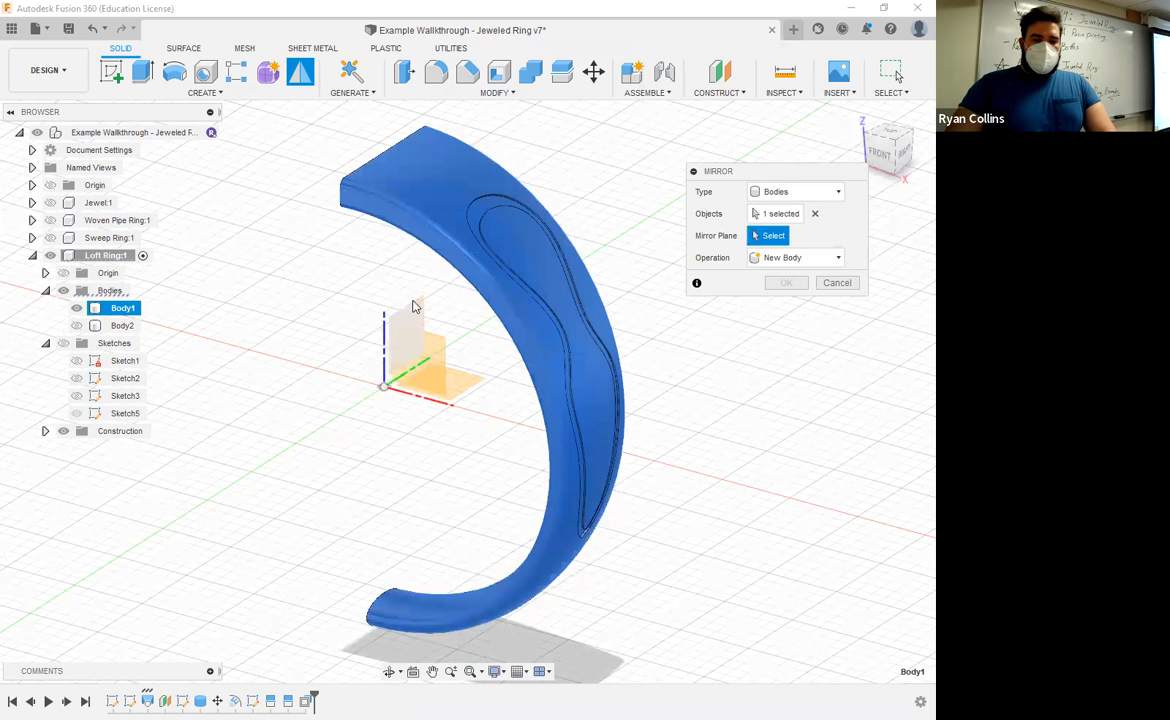
{"action": "left_click", "coordinate": [413, 320]}
{"action": "middle_click_drag", "start_coordinate": [365, 412], "coordinate": [722, 258], "text": "shift"}
{"action": "middle_click_drag", "start_coordinate": [655, 321], "coordinate": [530, 350], "text": "shift"}
{"action": "key", "text": "Return"}
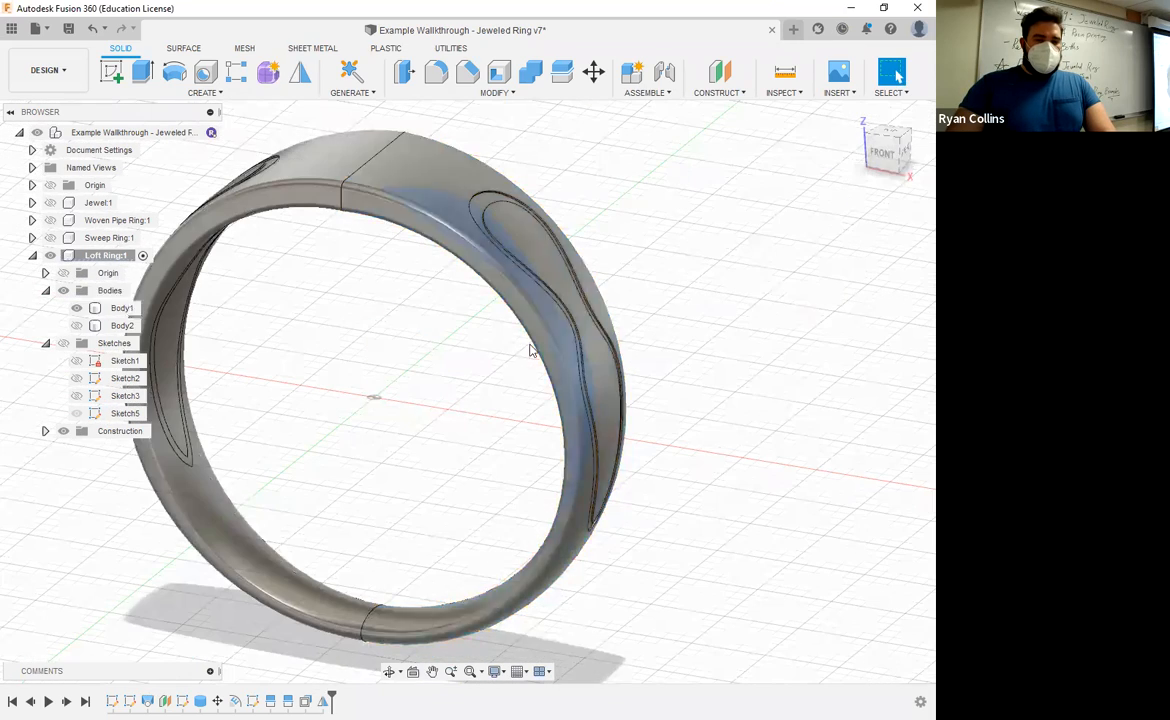
- Save the design with the version description "Loft Ring with Split Faces"
{"action": "scroll", "coordinate": [500, 350], "scroll_direction": "down", "scroll_amount": 3}
{"action": "middle_click_drag", "start_coordinate": [611, 358], "coordinate": [635, 392], "text": "shift"}
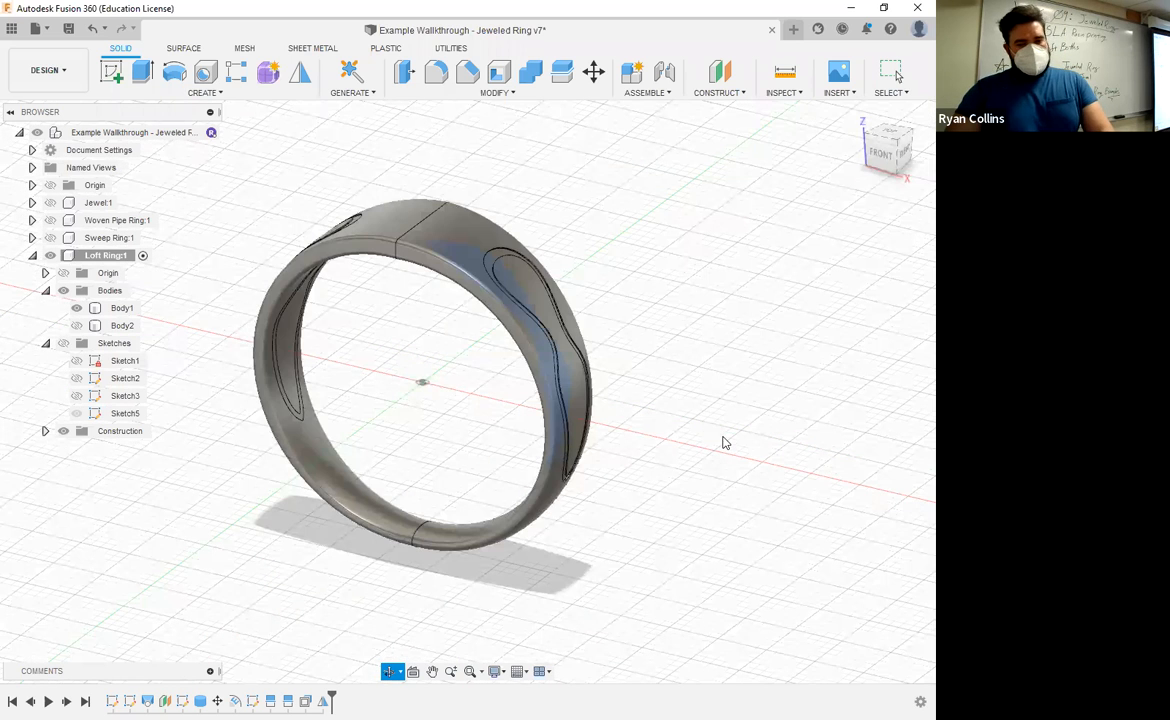
{"action": "key", "text": "ctrl+s"}
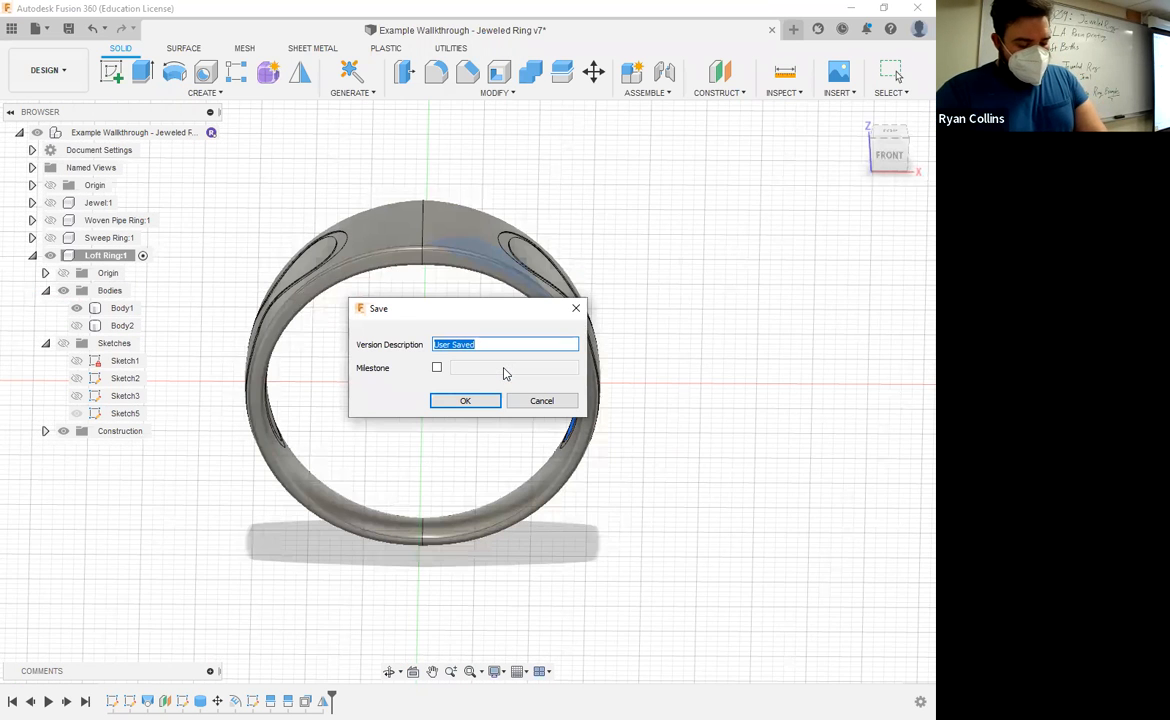
{"action": "type", "text": "Loft Ring with Split Faces"}
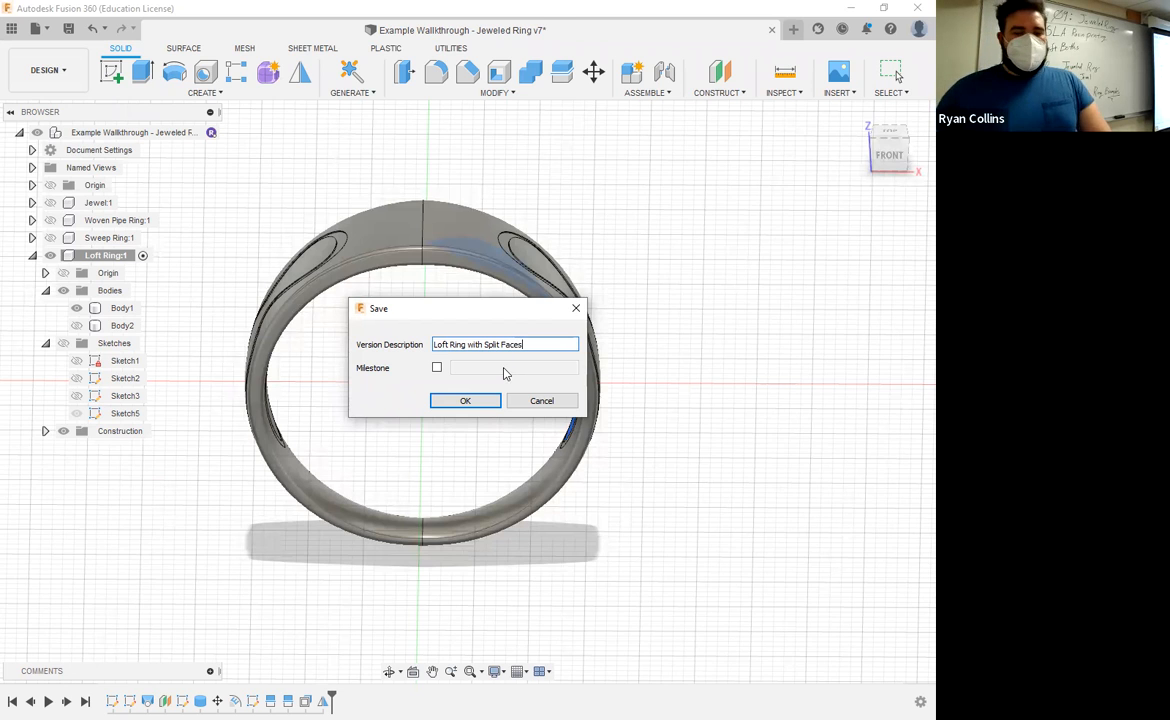
{"action": "key", "text": "Return"}
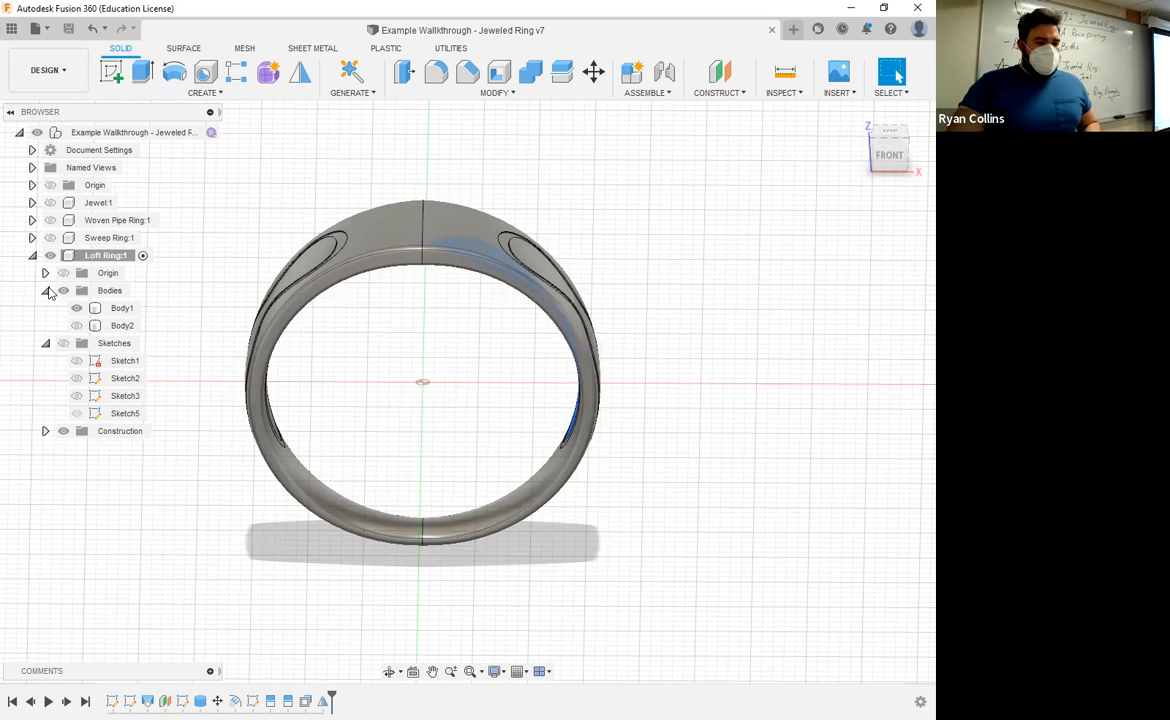
- Collapse the Loft Ring component's contents and apply the Granite - Red stone appearance to the ring
{"action": "left_click", "coordinate": [32, 255]}
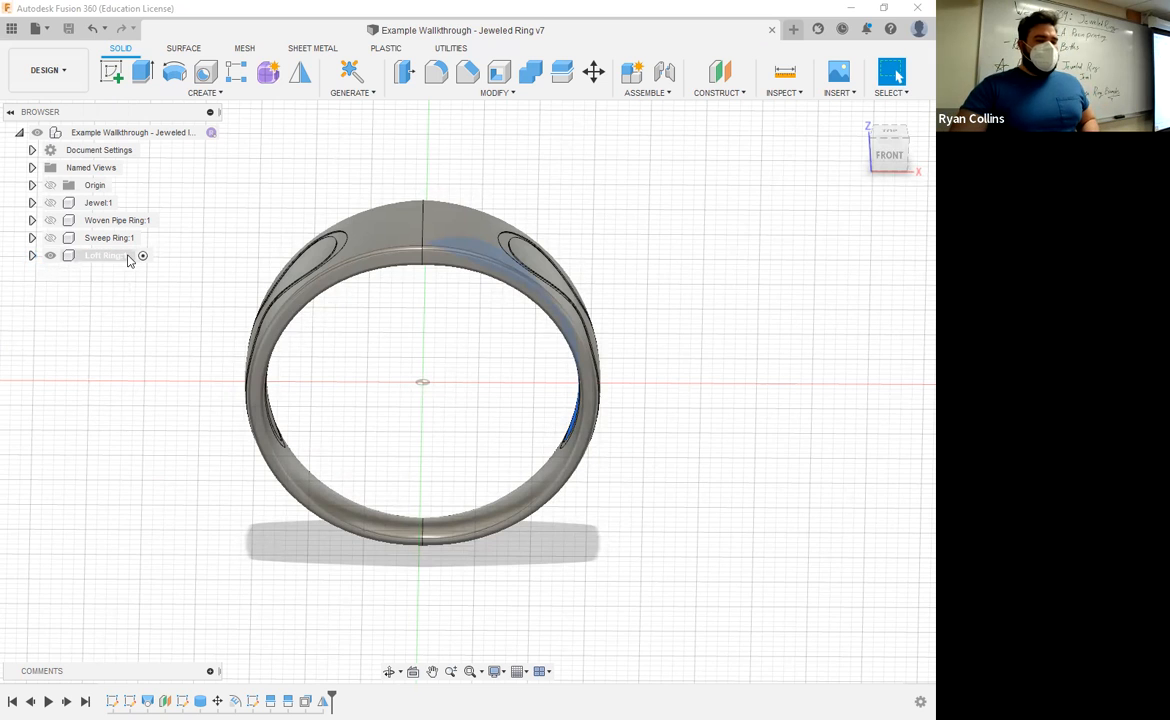
{"action": "left_click", "coordinate": [52, 256]}
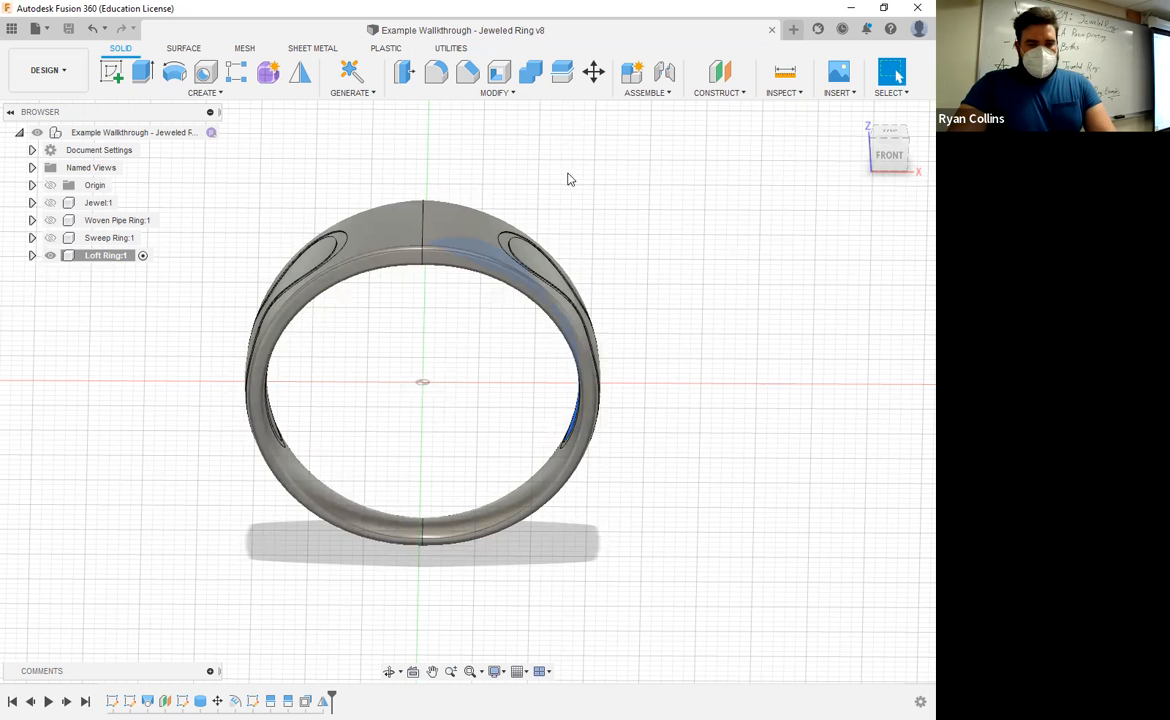
{"action": "key", "text": "a"}
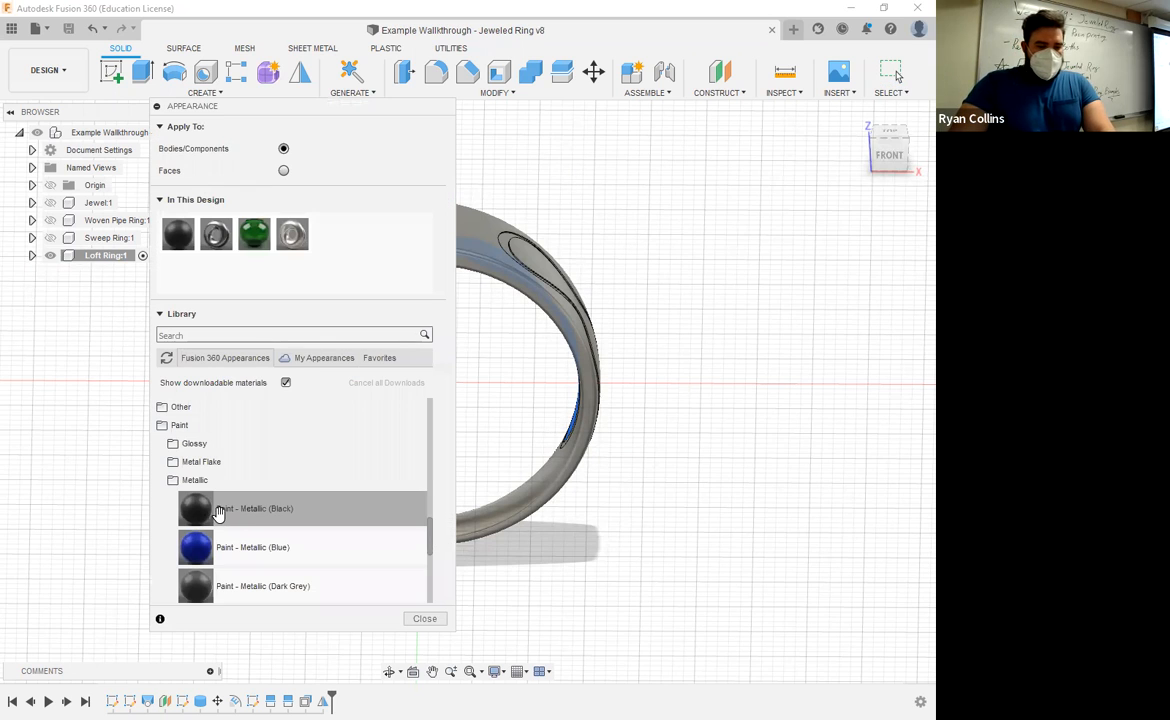
{"action": "left_click", "coordinate": [193, 481]}
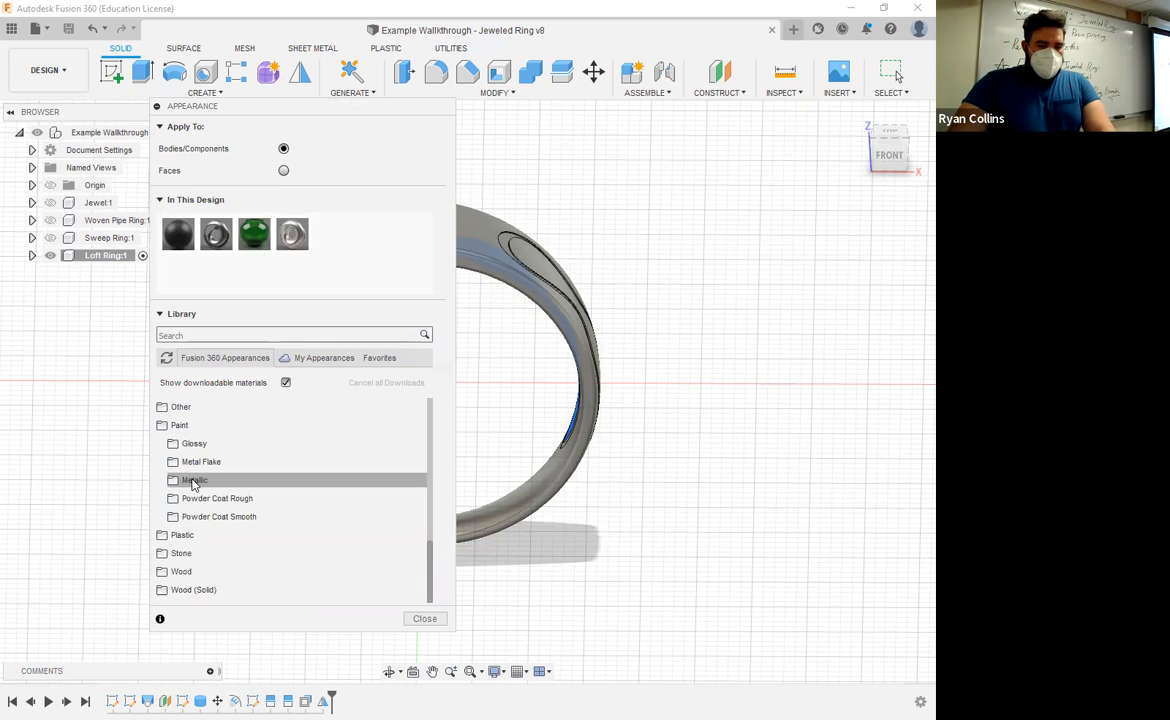
{"action": "left_click", "coordinate": [180, 553]}
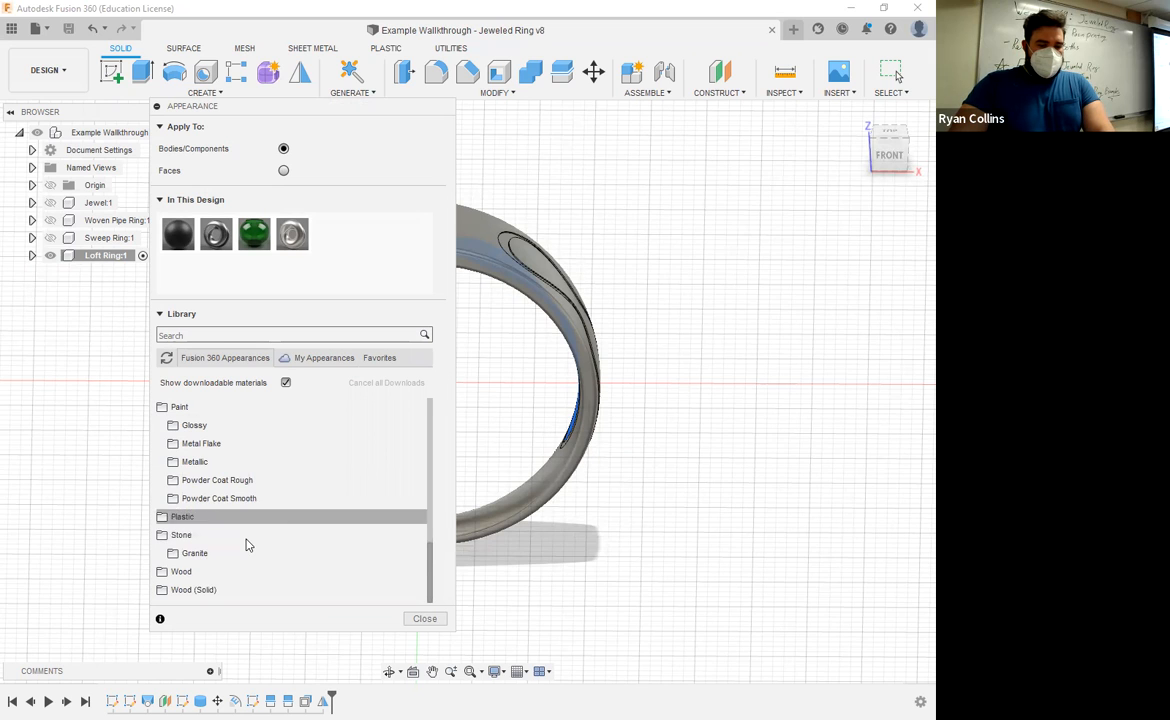
{"action": "left_click", "coordinate": [187, 553]}
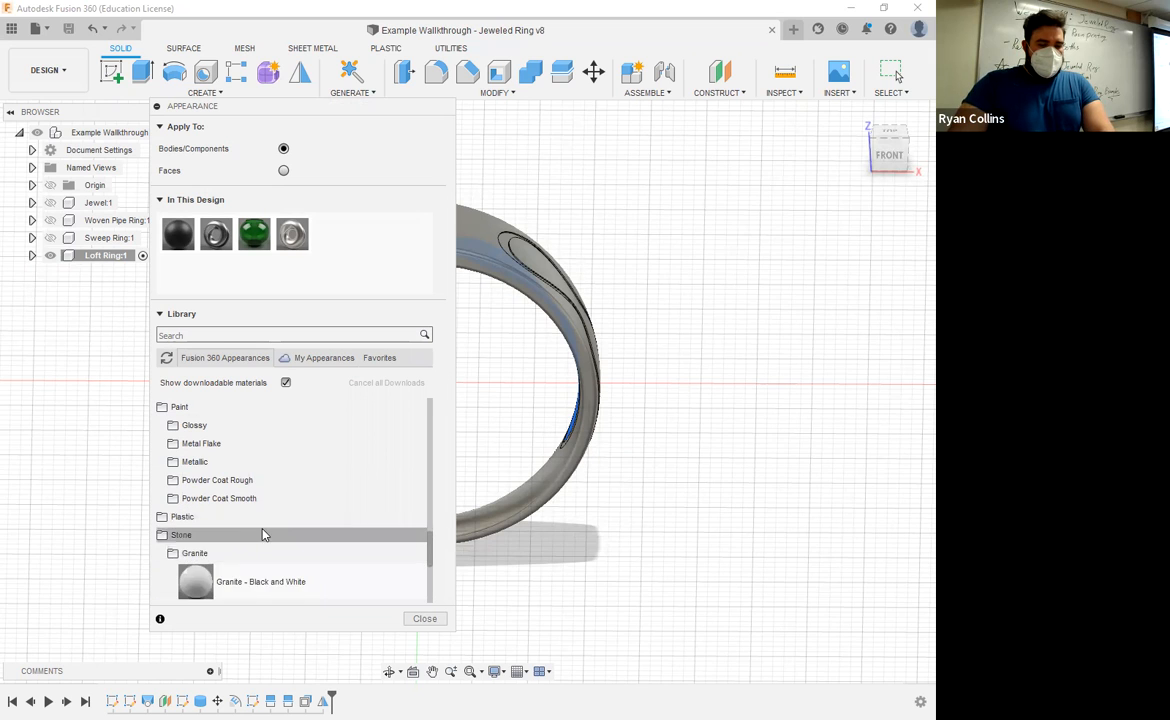
{"action": "scroll", "coordinate": [270, 525], "scroll_direction": "down", "scroll_amount": 2}
{"action": "left_click_drag", "start_coordinate": [207, 534], "coordinate": [543, 342]}
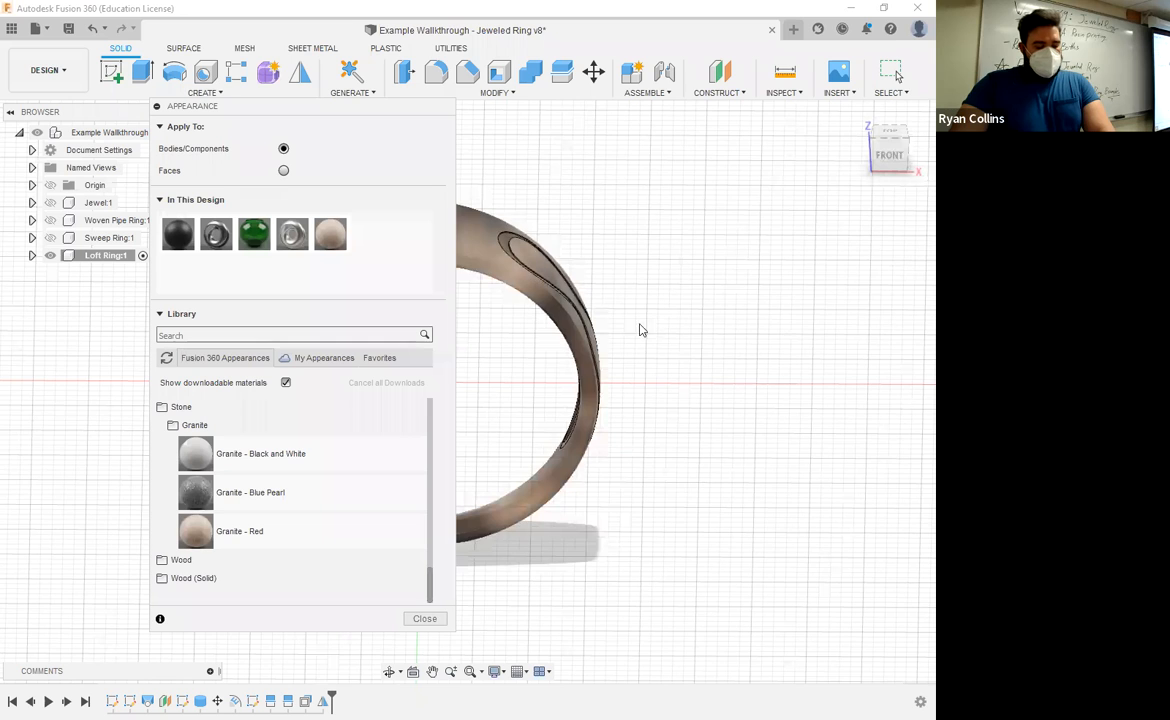
{"action": "left_click", "coordinate": [423, 620]}
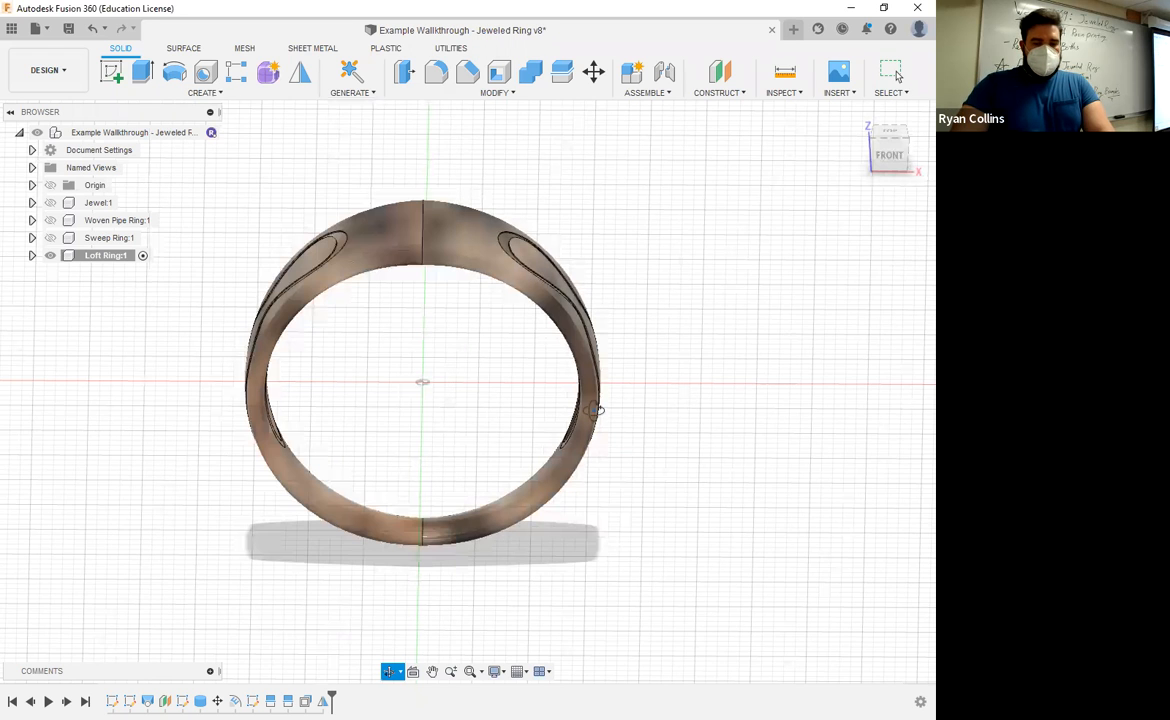
- Show the Jewel component and make it the active component
{"action": "middle_click_drag", "start_coordinate": [598, 392], "coordinate": [537, 379], "text": "shift"}
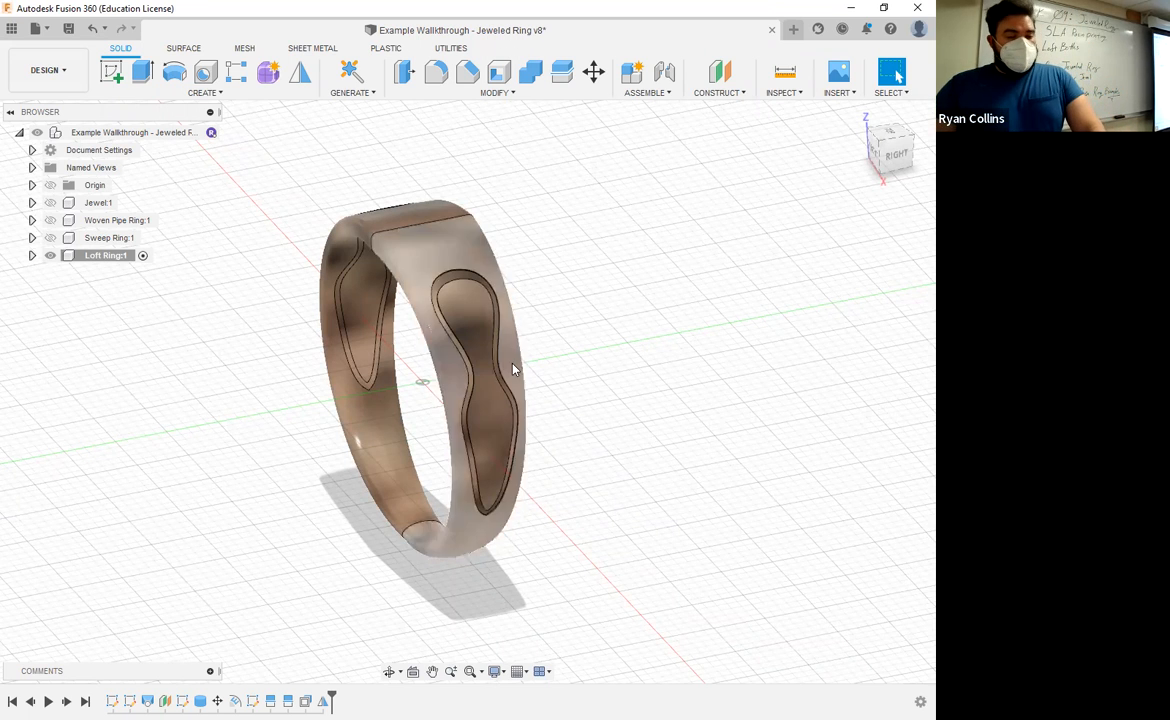
{"action": "left_click", "coordinate": [50, 203]}
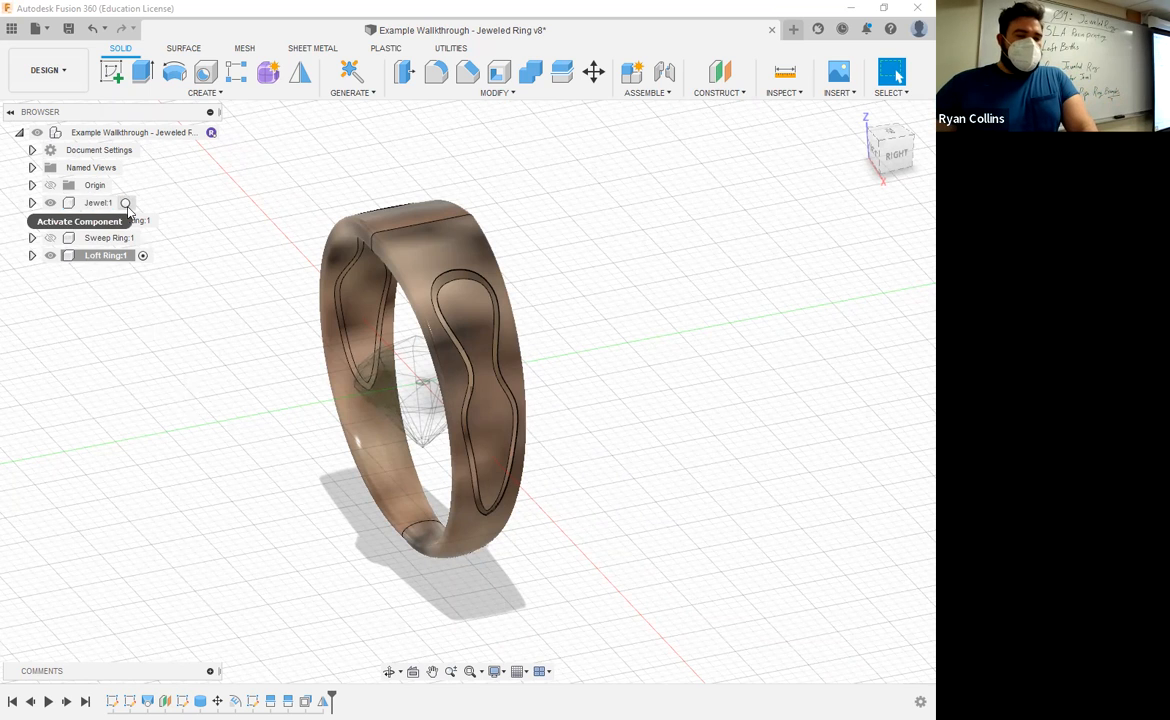
{"action": "left_click", "coordinate": [125, 203]}
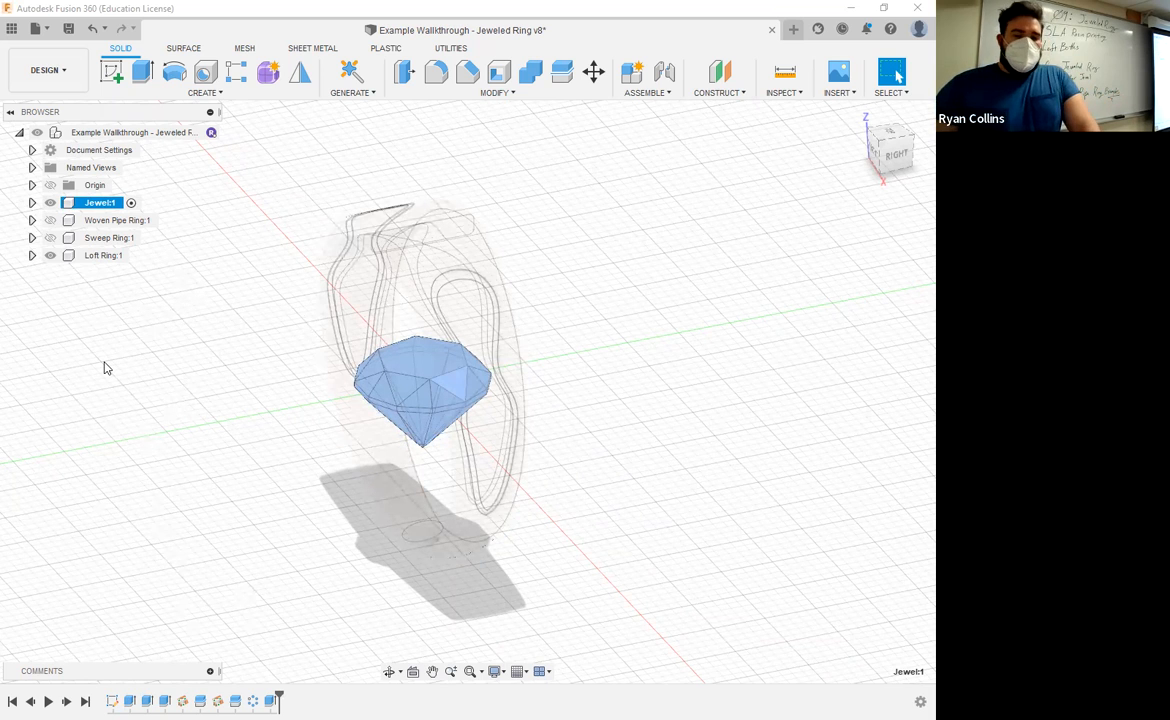
- Move the Jewel component 22 mm up along Z so its tip sits on the ring, with Capture Position enabled
{"action": "key", "text": "m"}
{"action": "left_click_drag", "start_coordinate": [419, 349], "coordinate": [416, 95]}
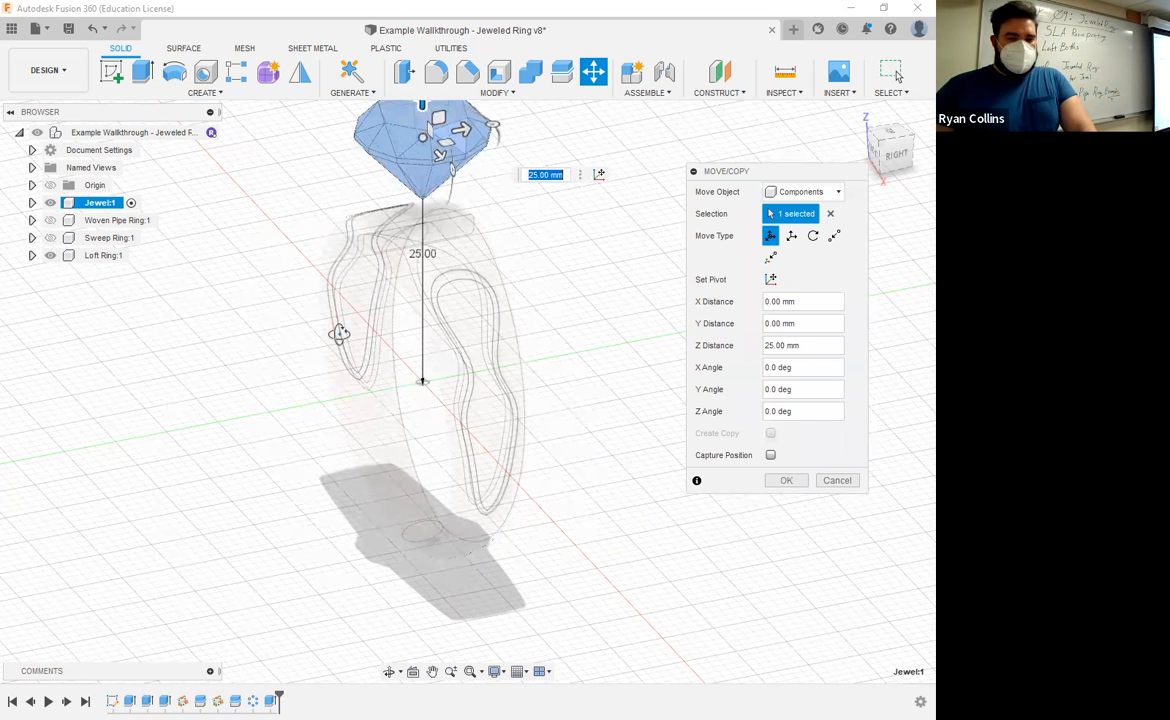
{"action": "left_click", "coordinate": [891, 157]}
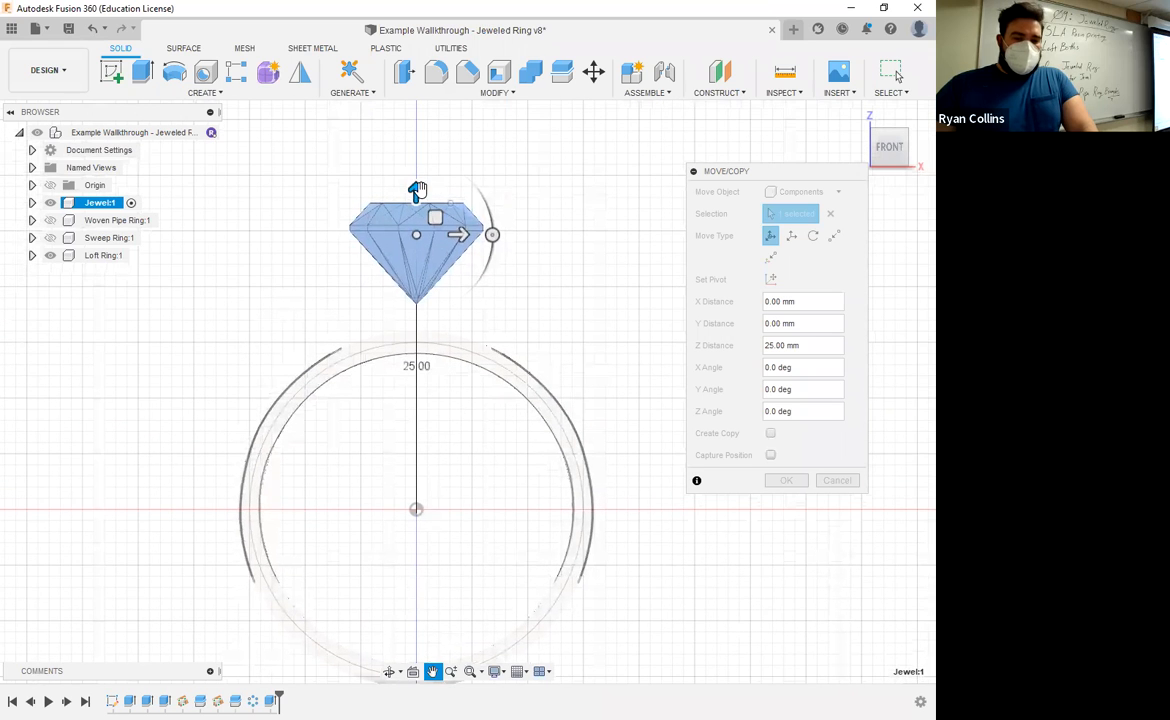
{"action": "left_click_drag", "start_coordinate": [416, 190], "coordinate": [416, 223]}
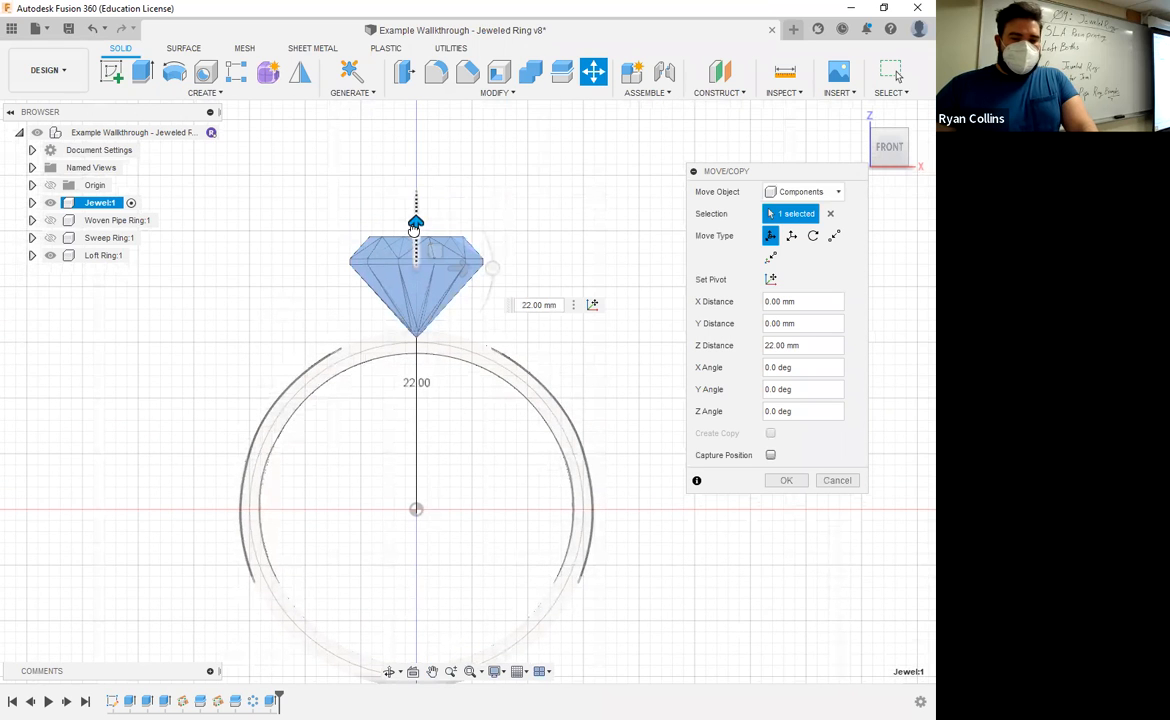
{"action": "middle_click_drag", "start_coordinate": [556, 394], "coordinate": [428, 350], "text": "shift"}
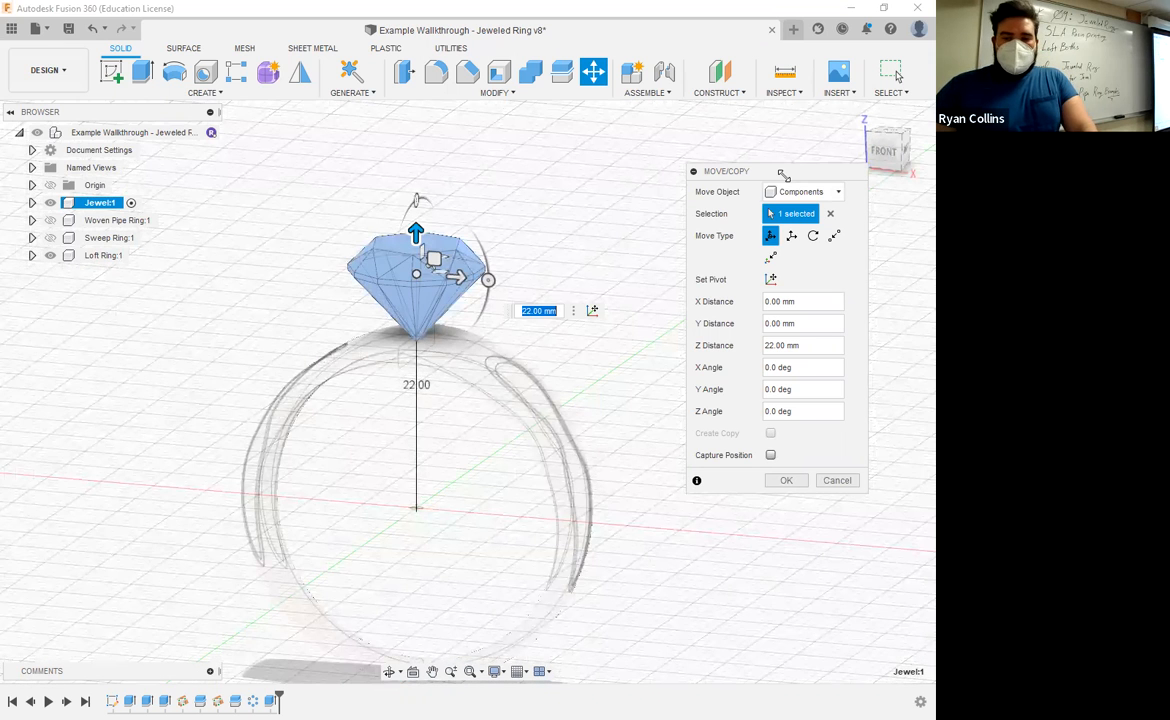
{"action": "left_click_drag", "start_coordinate": [783, 174], "coordinate": [790, 124]}
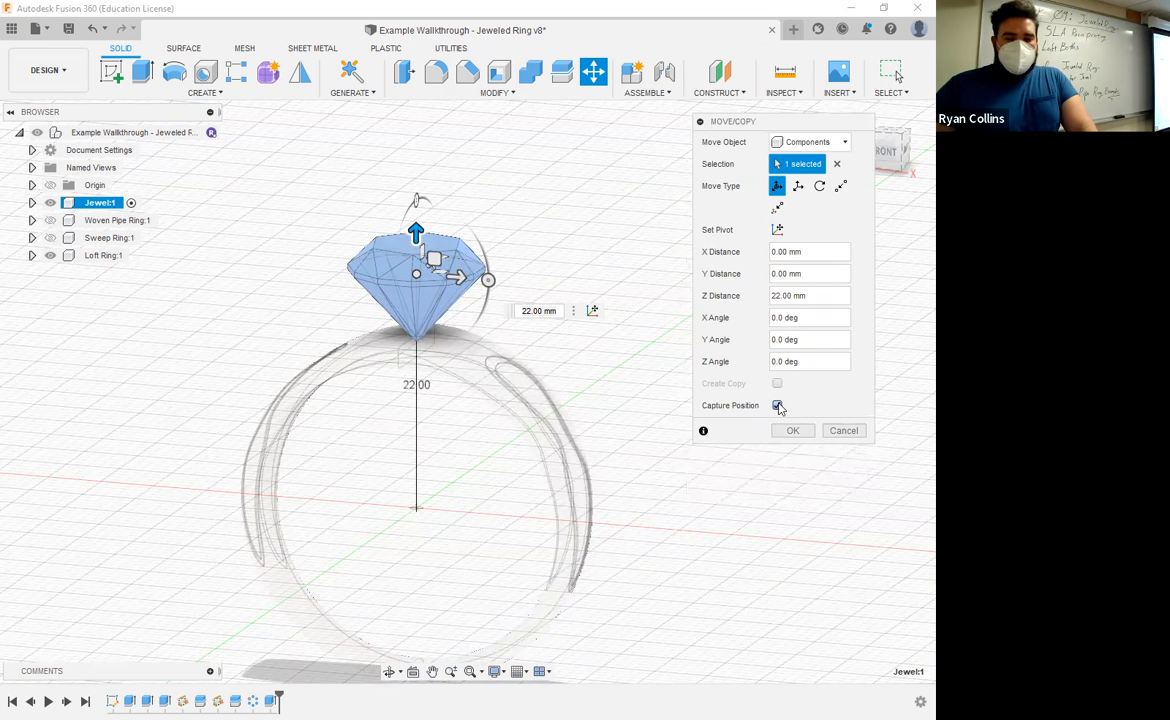
{"action": "left_click", "coordinate": [790, 430]}
{"action": "middle_click_drag", "start_coordinate": [586, 291], "coordinate": [236, 235], "text": "shift"}
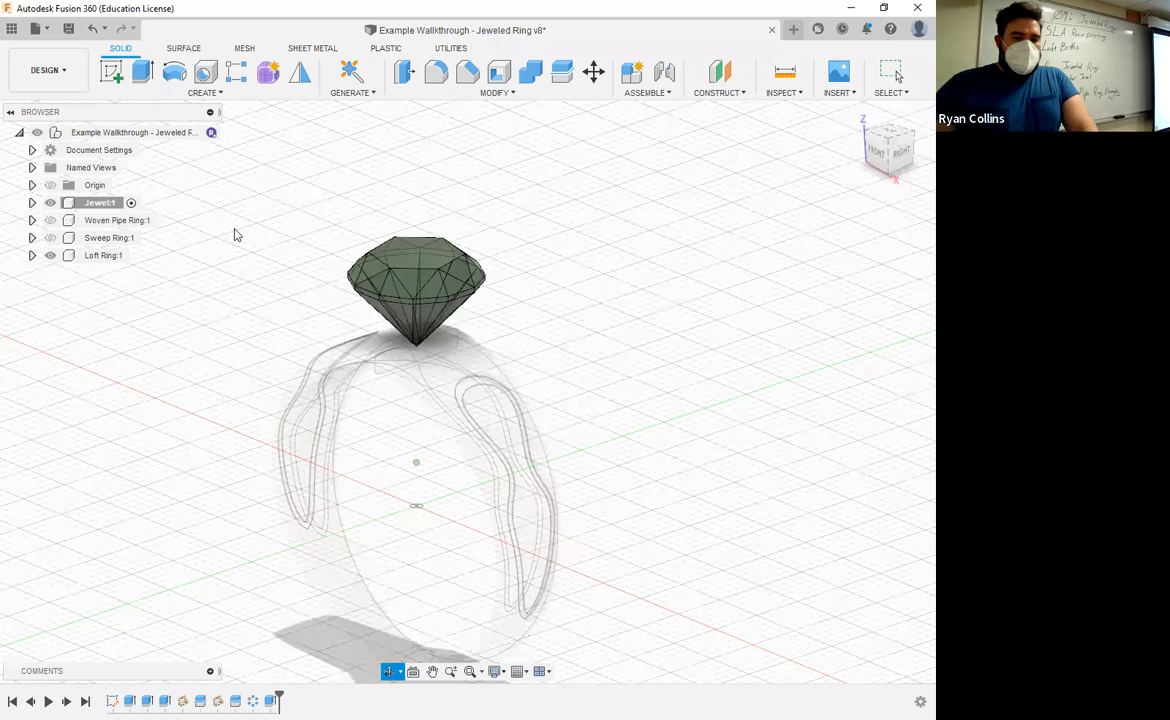
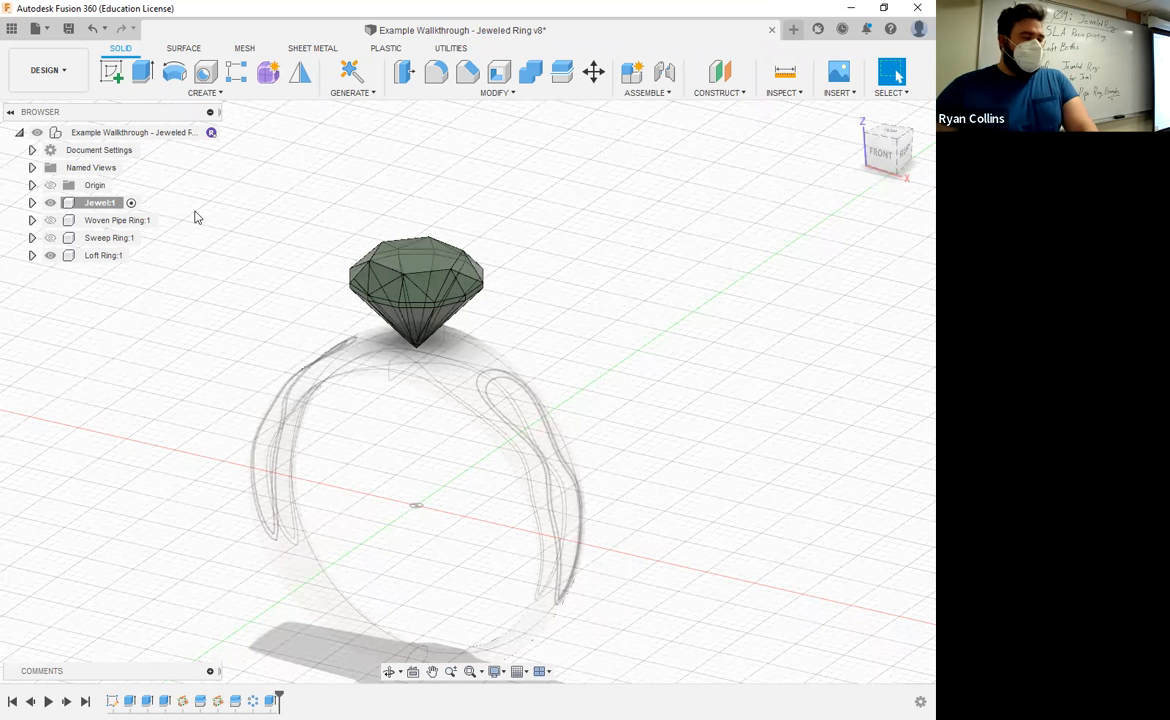
- Activate the Loft Ring component and start a sketch on the front XZ plane
{"action": "left_click", "coordinate": [130, 257]}
{"action": "left_click", "coordinate": [137, 256]}
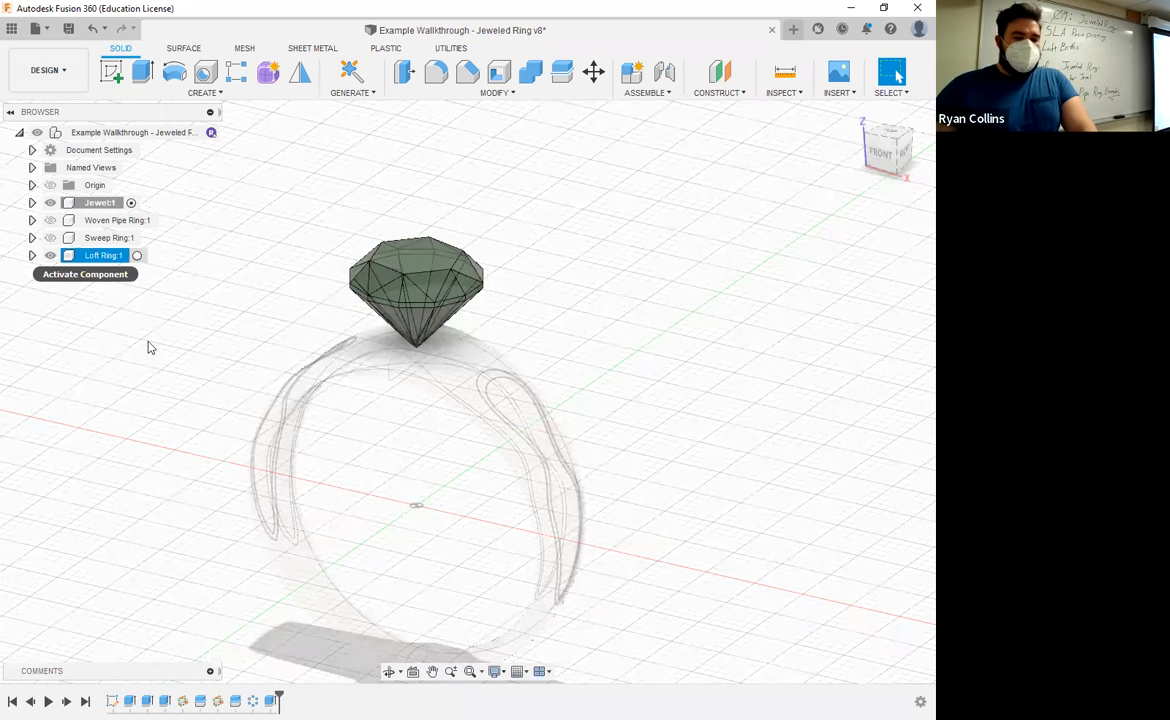
{"action": "middle_click_drag", "start_coordinate": [709, 309], "coordinate": [684, 267], "text": "shift"}
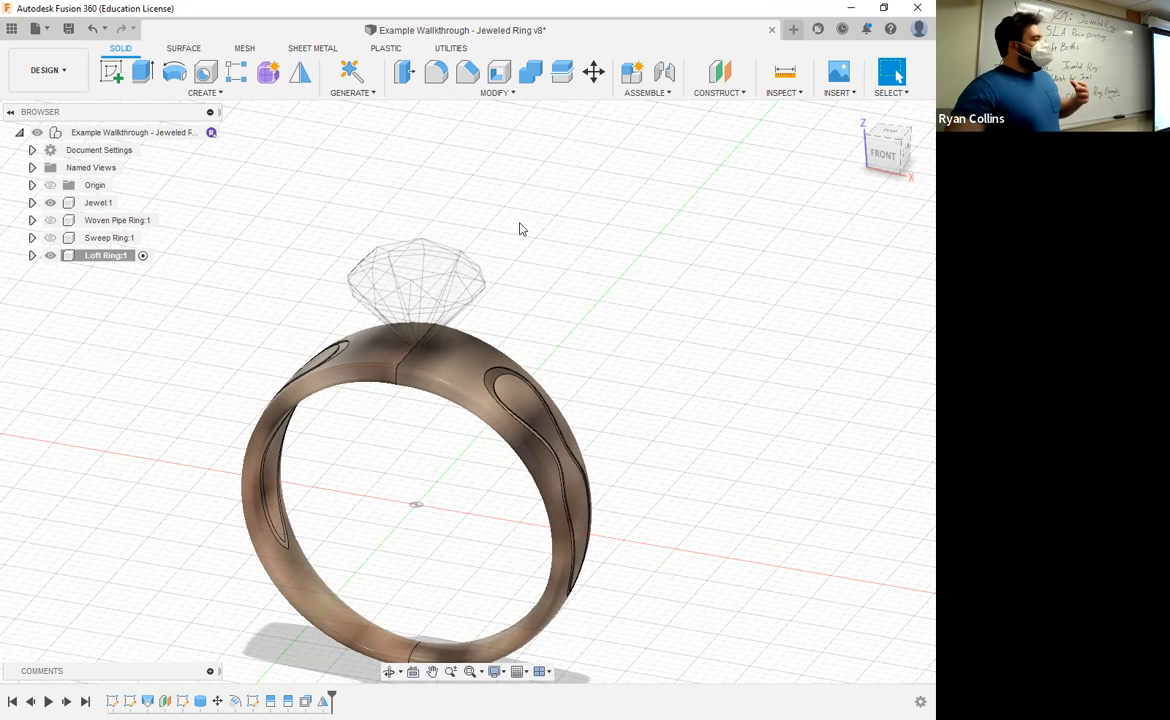
{"action": "left_click", "coordinate": [884, 154]}
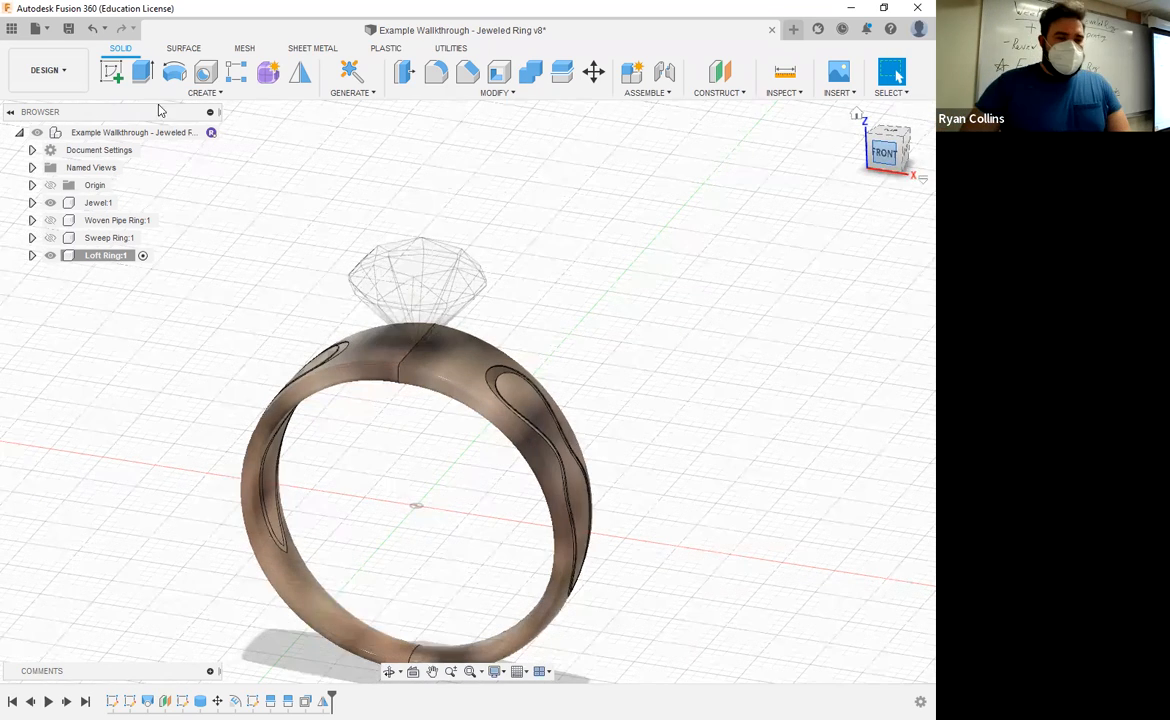
{"action": "left_click", "coordinate": [111, 71]}
{"action": "left_click", "coordinate": [463, 462]}
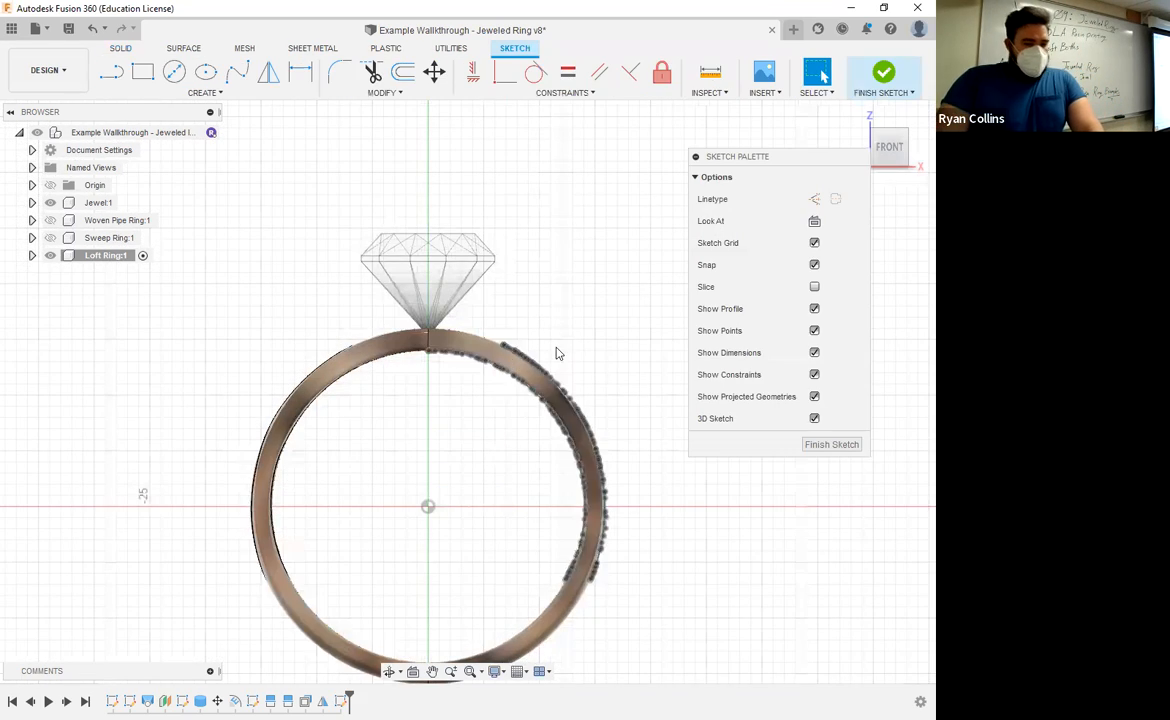
{"action": "scroll", "coordinate": [467, 331], "scroll_direction": "up", "scroll_amount": 5}
{"action": "middle_click_drag", "start_coordinate": [392, 389], "coordinate": [295, 472]}
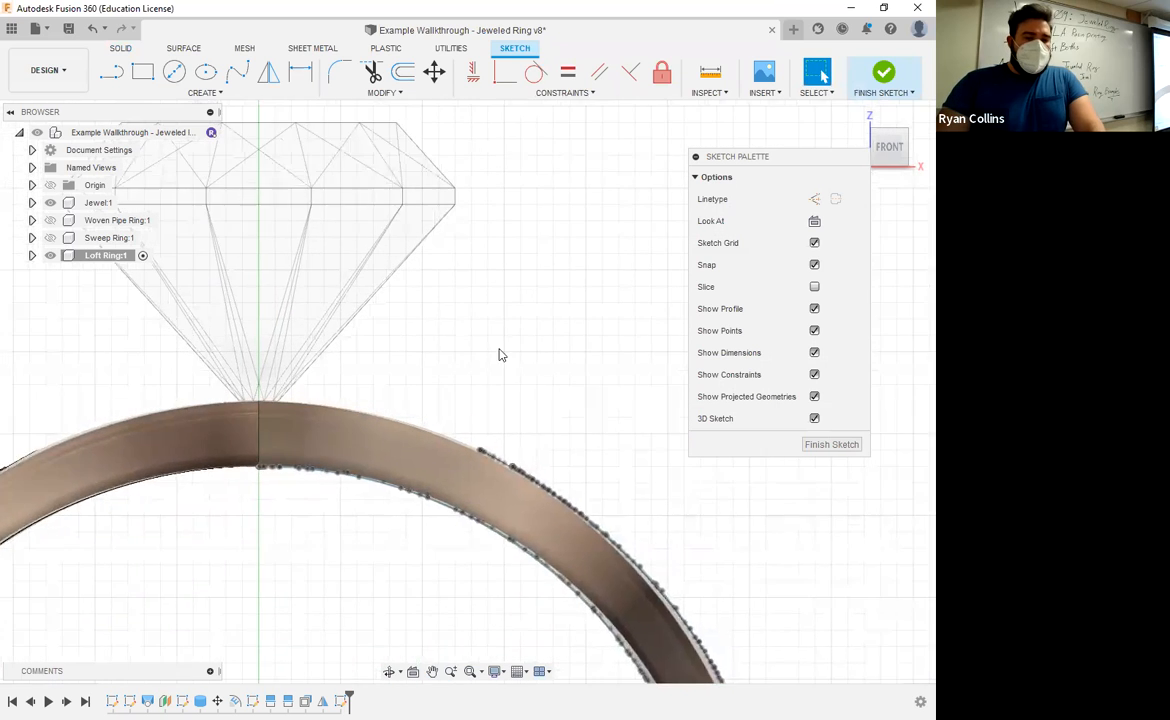
{"action": "scroll", "coordinate": [381, 392], "scroll_direction": "up", "scroll_amount": 2}
{"action": "middle_click_drag", "start_coordinate": [381, 392], "coordinate": [400, 461]}
{"action": "left_click", "coordinate": [111, 71]}
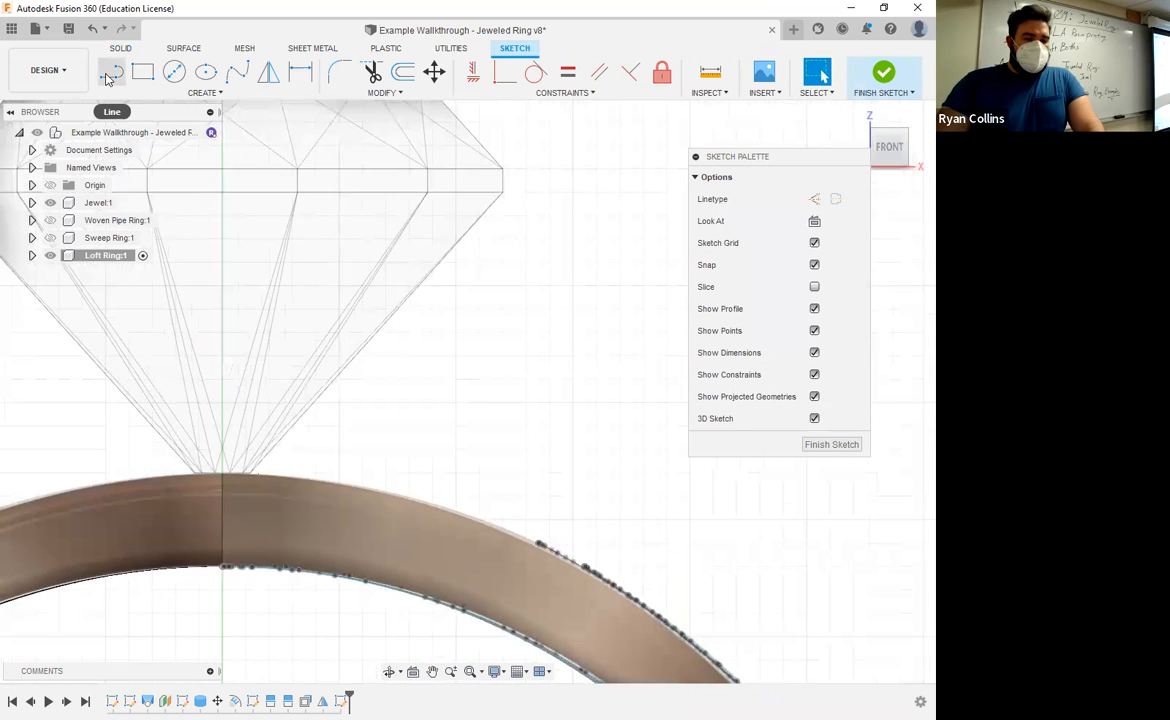
{"action": "scroll", "coordinate": [251, 483], "scroll_direction": "up", "scroll_amount": 2}
{"action": "left_click", "coordinate": [247, 474]}
{"action": "scroll", "coordinate": [402, 488], "scroll_direction": "up", "scroll_amount": 2}
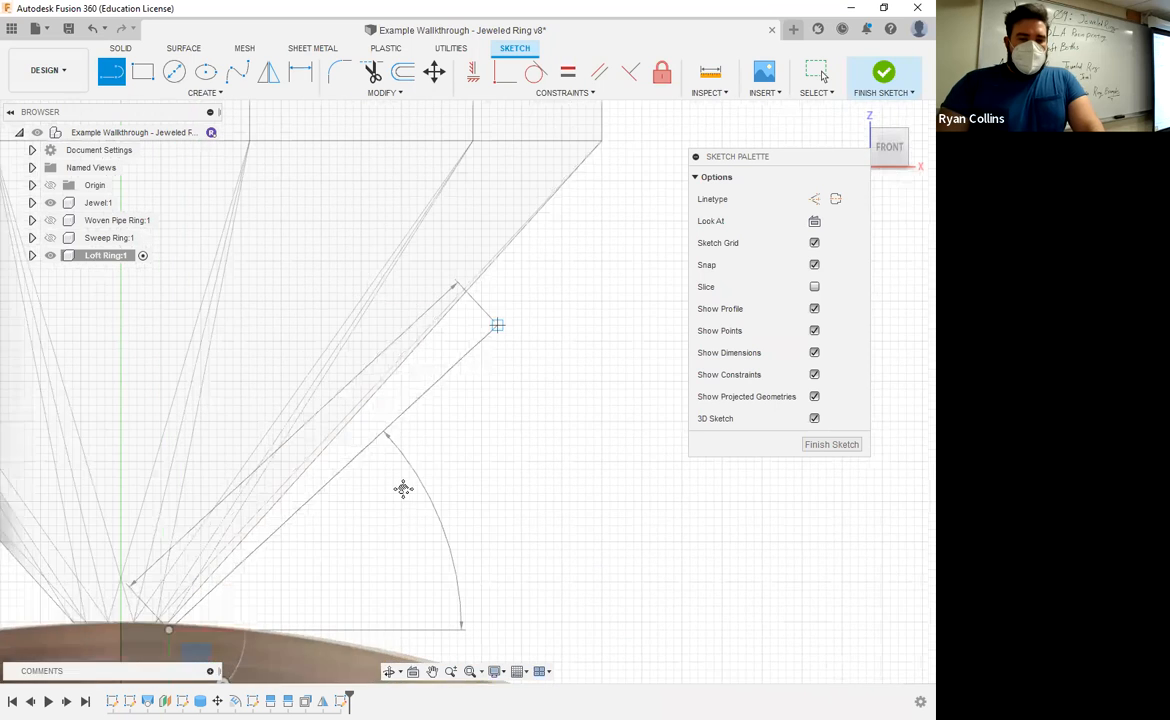
{"action": "middle_click_drag", "start_coordinate": [403, 488], "coordinate": [368, 556]}
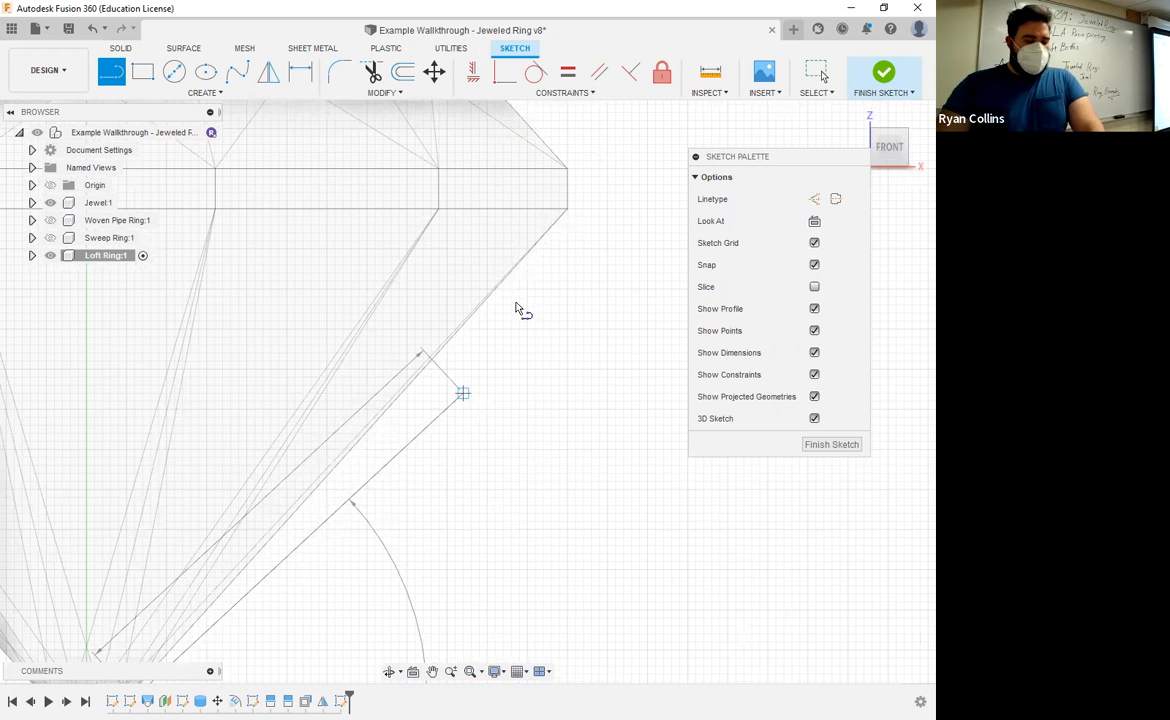
{"action": "key", "text": "Escape"}
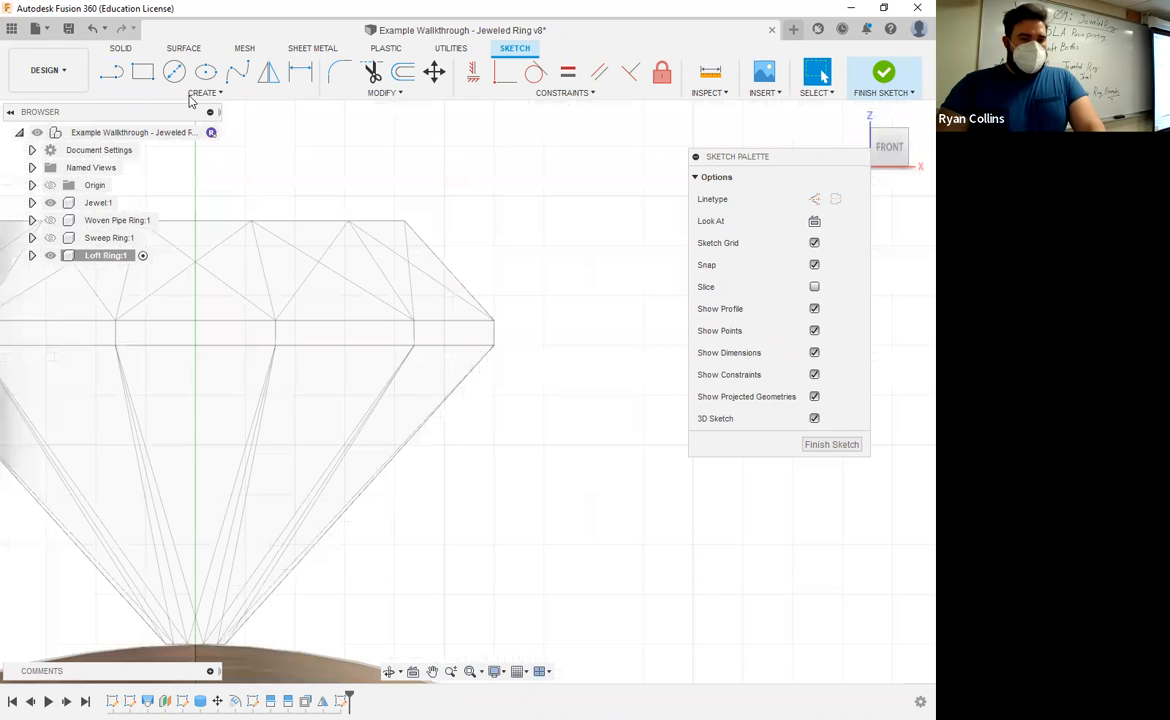
- Project the jewel's top edge, slanted side edges and girdle facet into the sketch, and hide the Jewel component
{"action": "left_click", "coordinate": [200, 93]}
{"action": "mouse_move", "coordinate": [184, 338]}
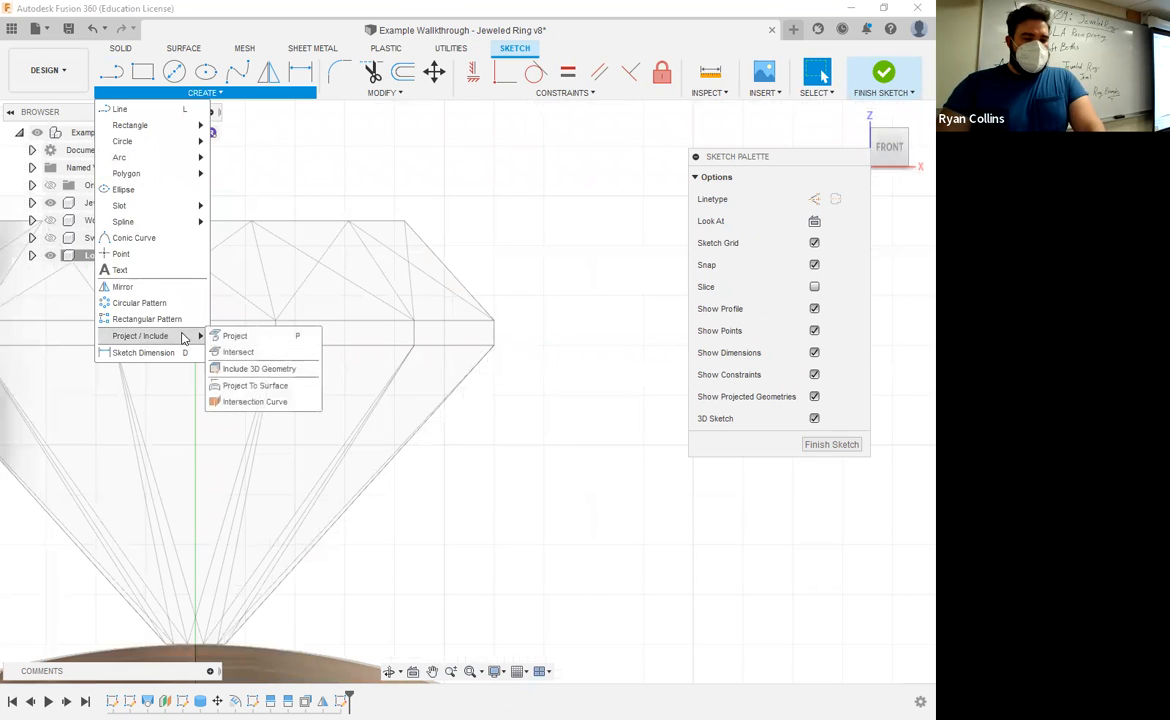
{"action": "key", "text": "p"}
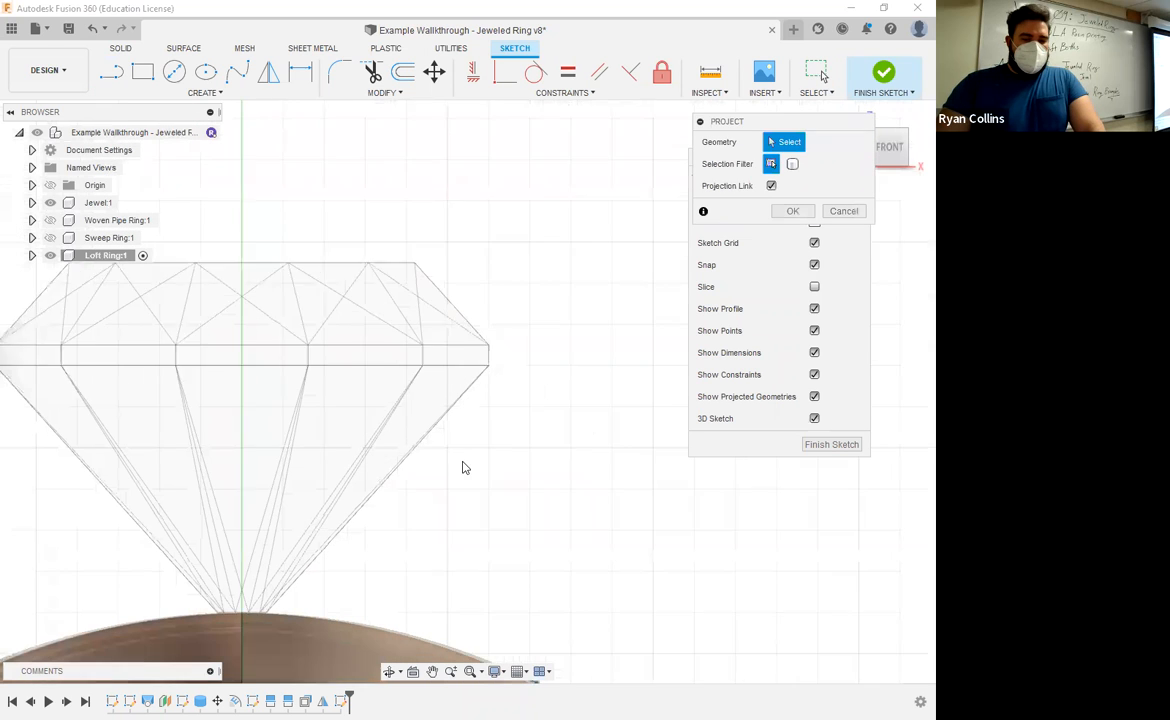
{"action": "scroll", "coordinate": [463, 467], "scroll_direction": "down", "scroll_amount": 1}
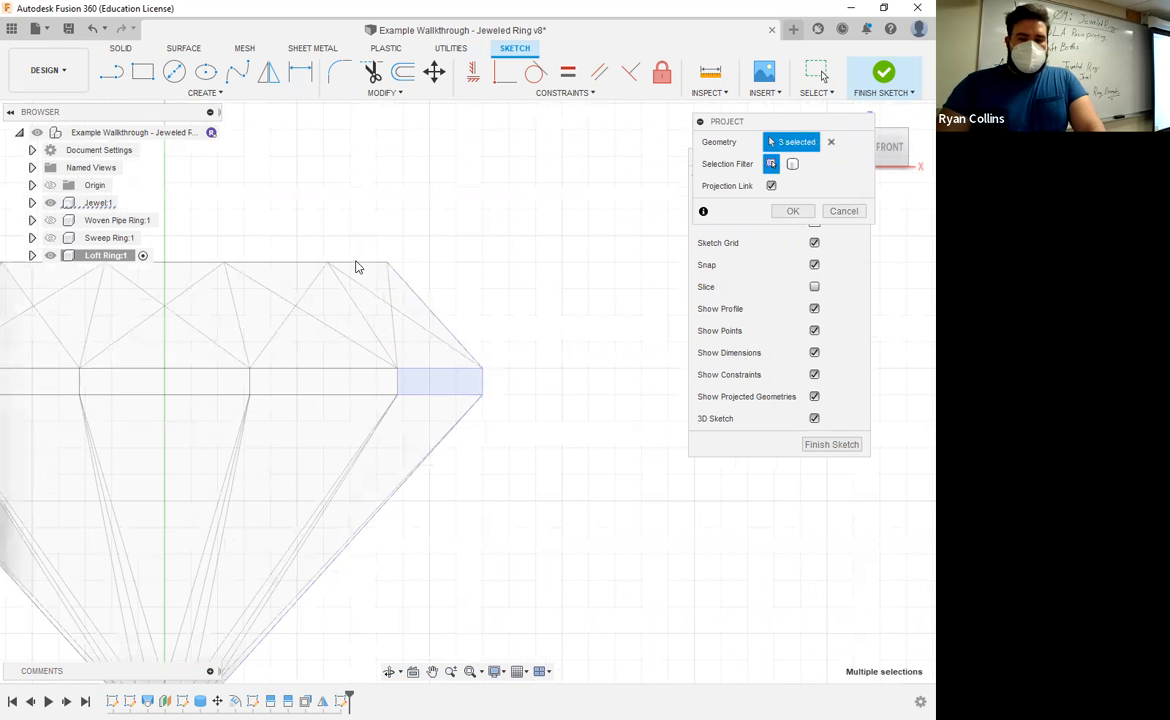
{"action": "left_click", "coordinate": [420, 298]}
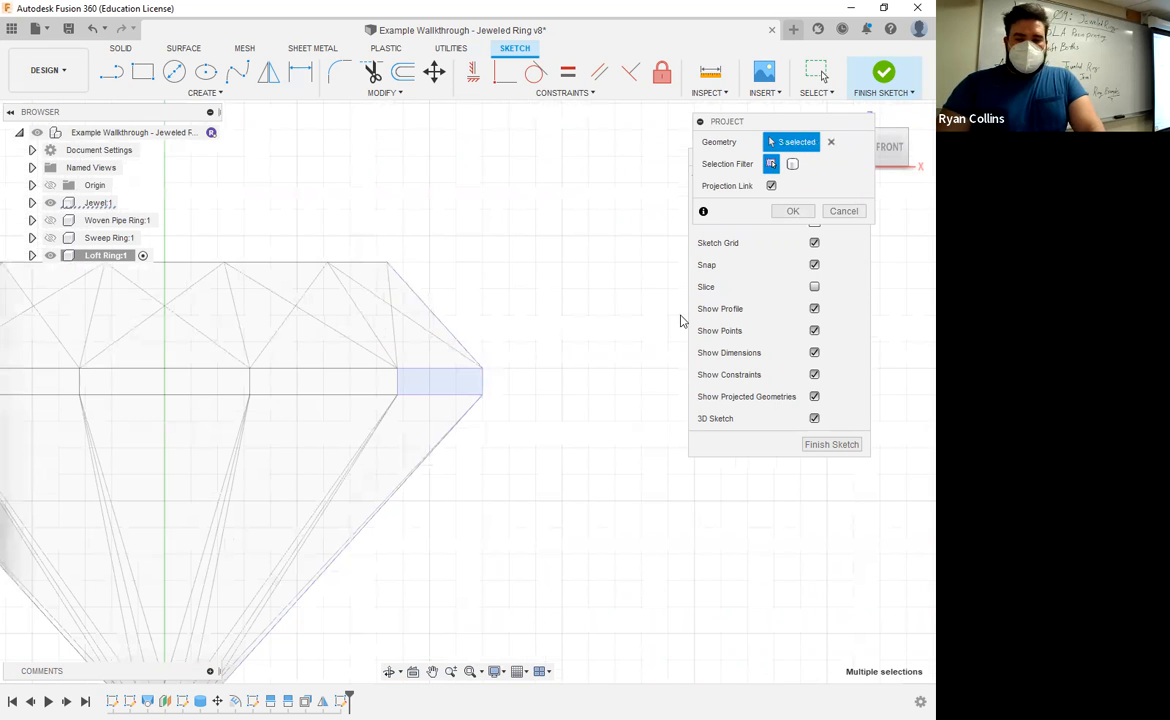
{"action": "left_click", "coordinate": [792, 212]}
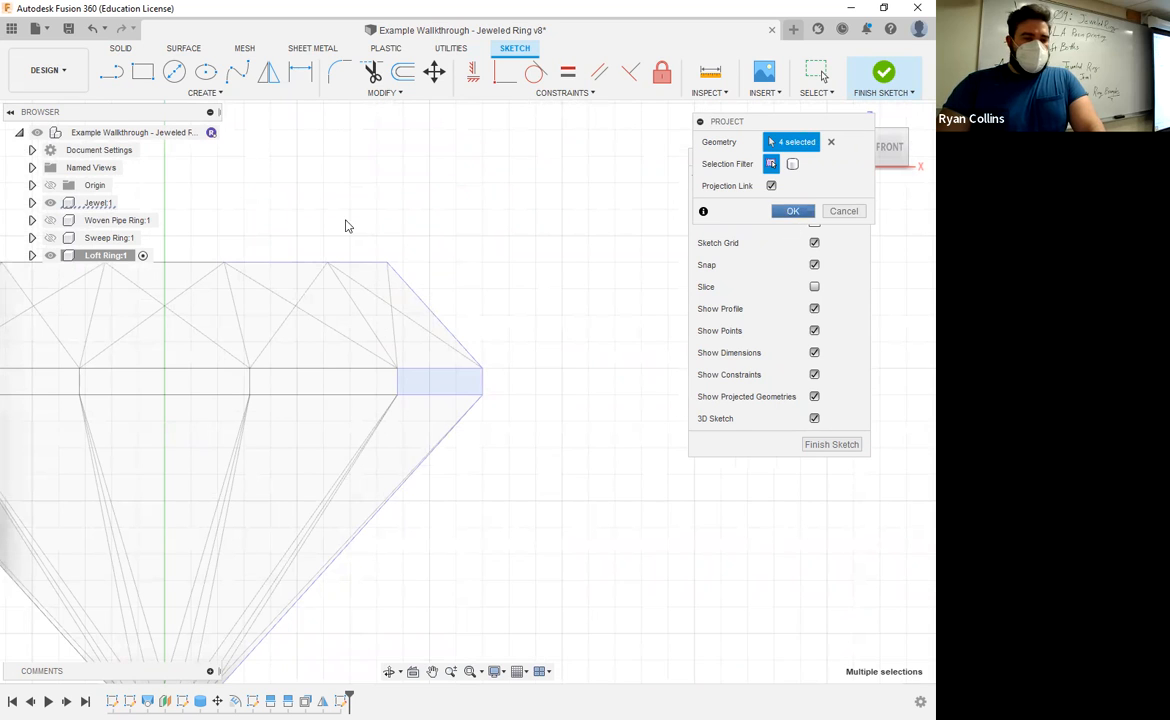
{"action": "left_click", "coordinate": [50, 202]}
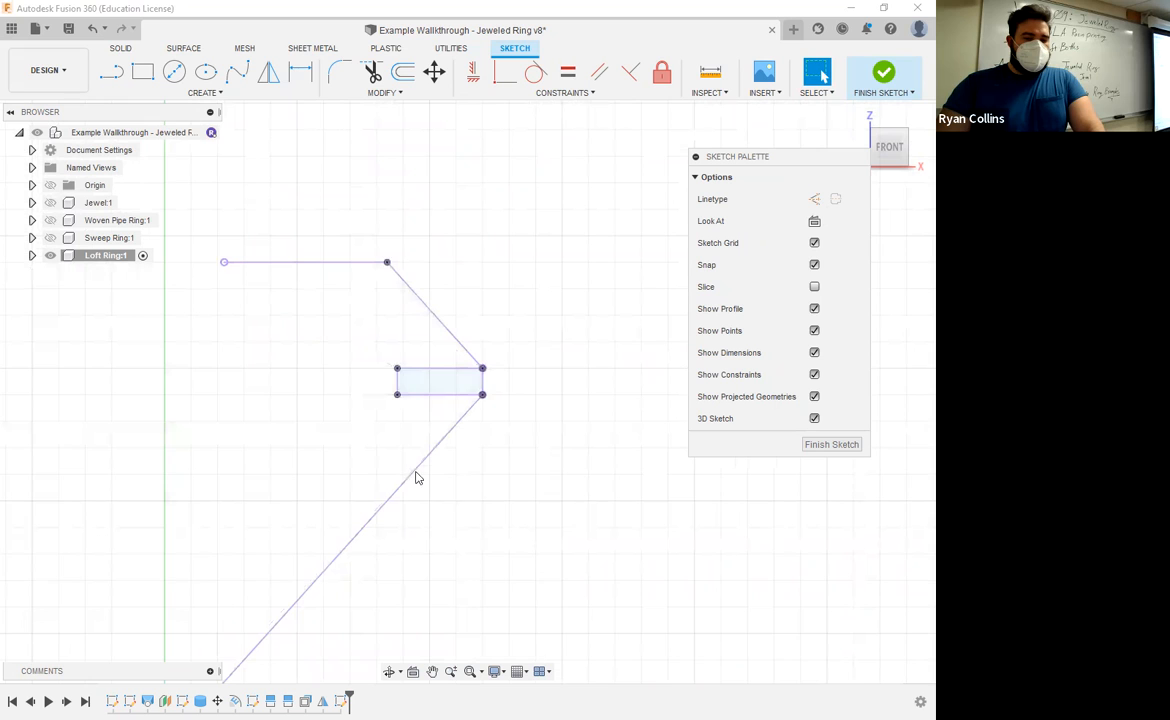
- Draw a three-segment line from the ring's top along the outside of the projected lower edge, past the girdle and bent inward, removing the extra segment
{"action": "scroll", "coordinate": [504, 511], "scroll_direction": "down", "scroll_amount": 1}
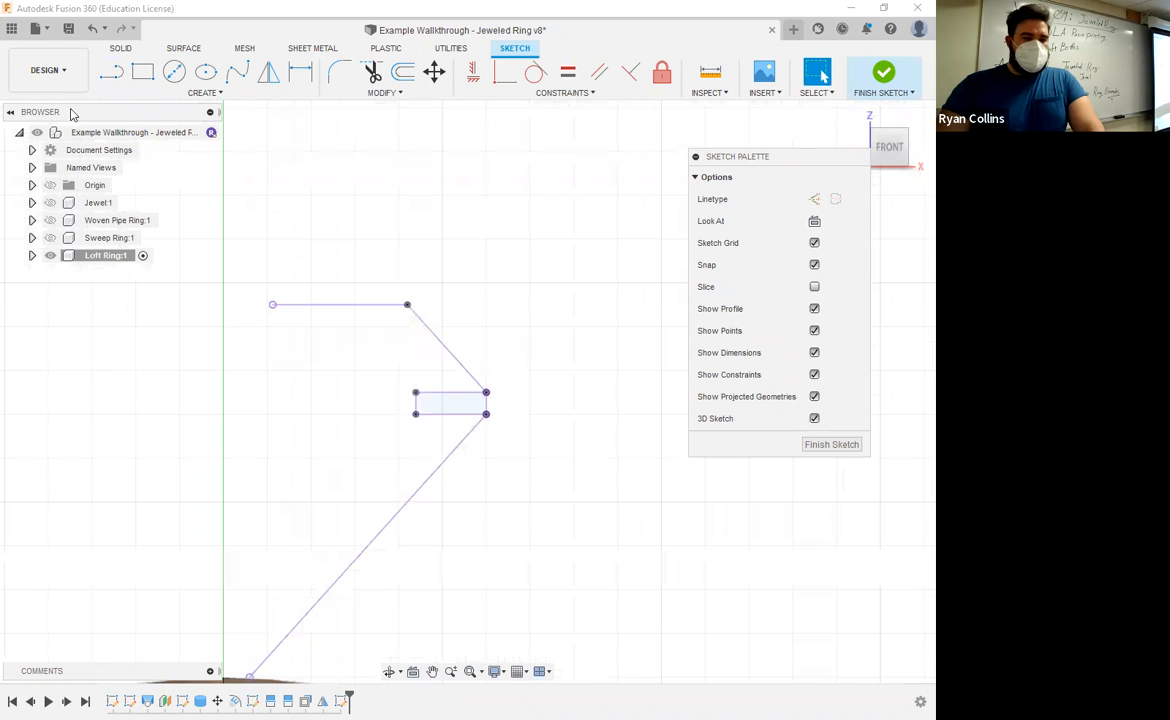
{"action": "middle_click_drag", "start_coordinate": [452, 482], "coordinate": [455, 354]}
{"action": "key", "text": "l"}
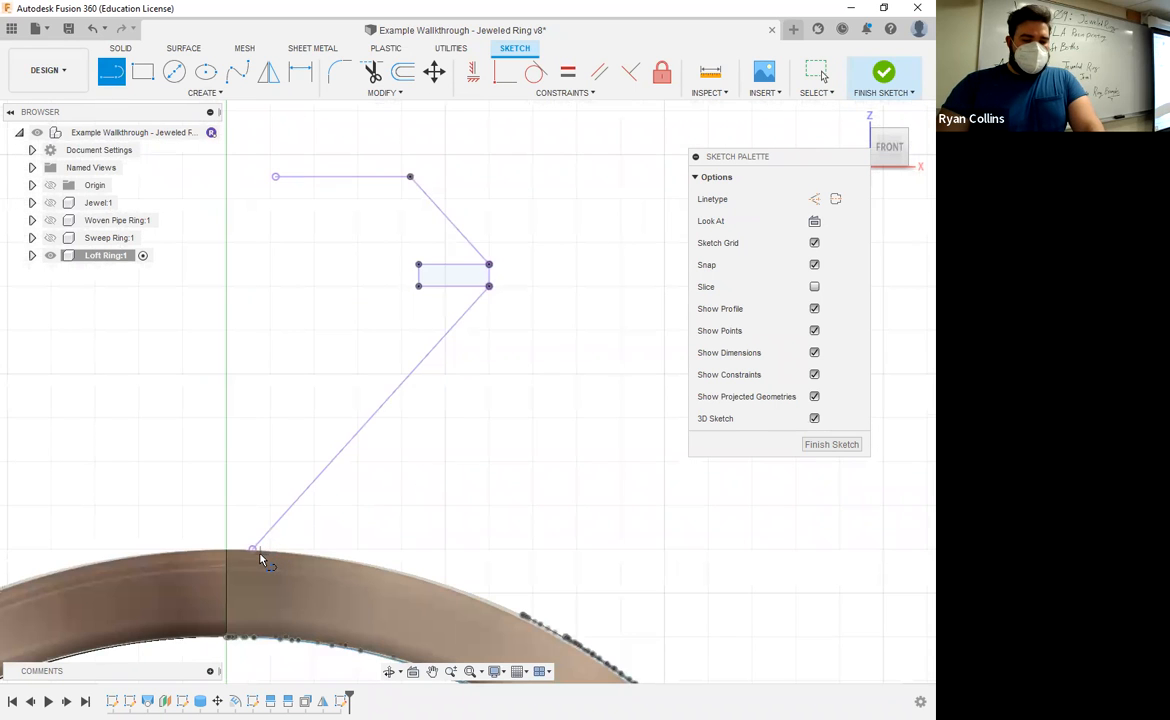
{"action": "left_click", "coordinate": [494, 254]}
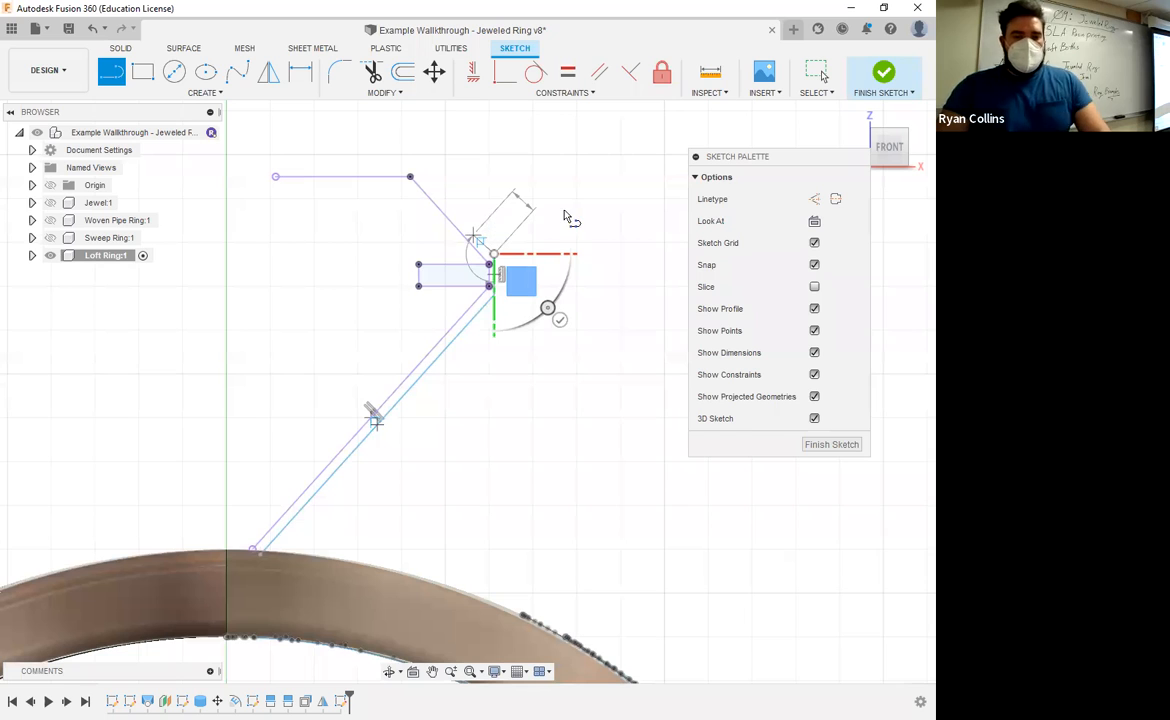
{"action": "left_click", "coordinate": [471, 233]}
{"action": "key", "text": "Tab"}
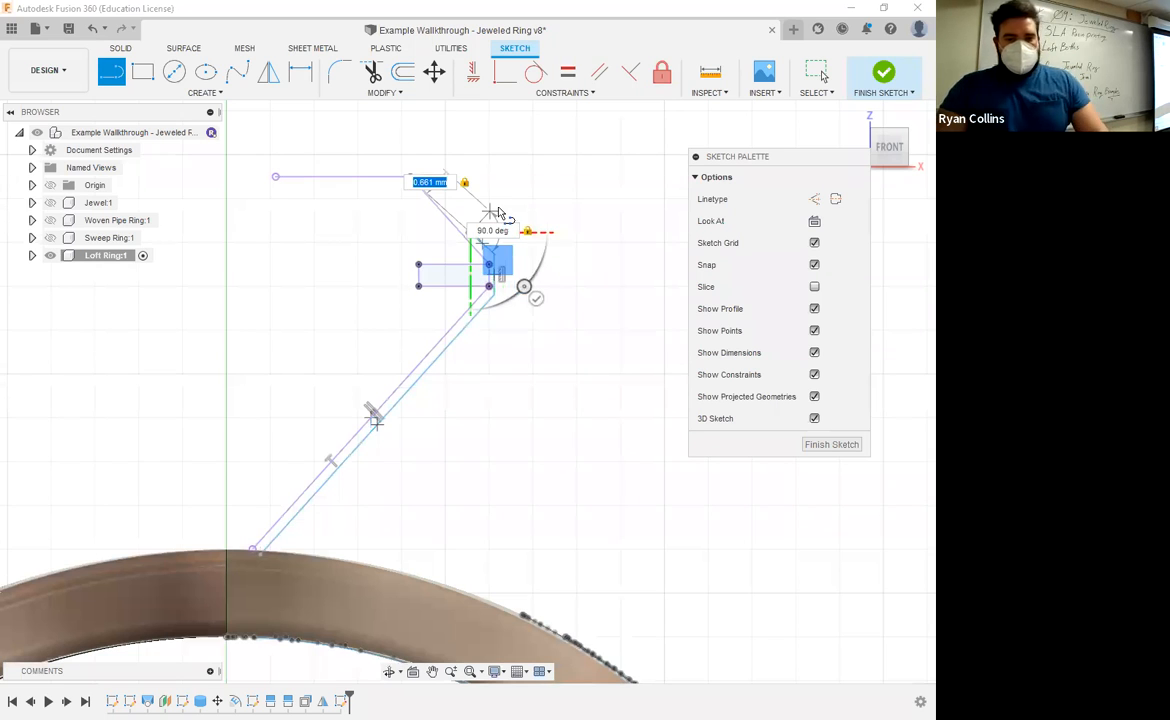
{"action": "left_click", "coordinate": [560, 196]}
{"action": "key", "text": "Escape"}
{"action": "left_click_drag", "start_coordinate": [581, 167], "coordinate": [490, 238]}
{"action": "key", "text": "Delete"}
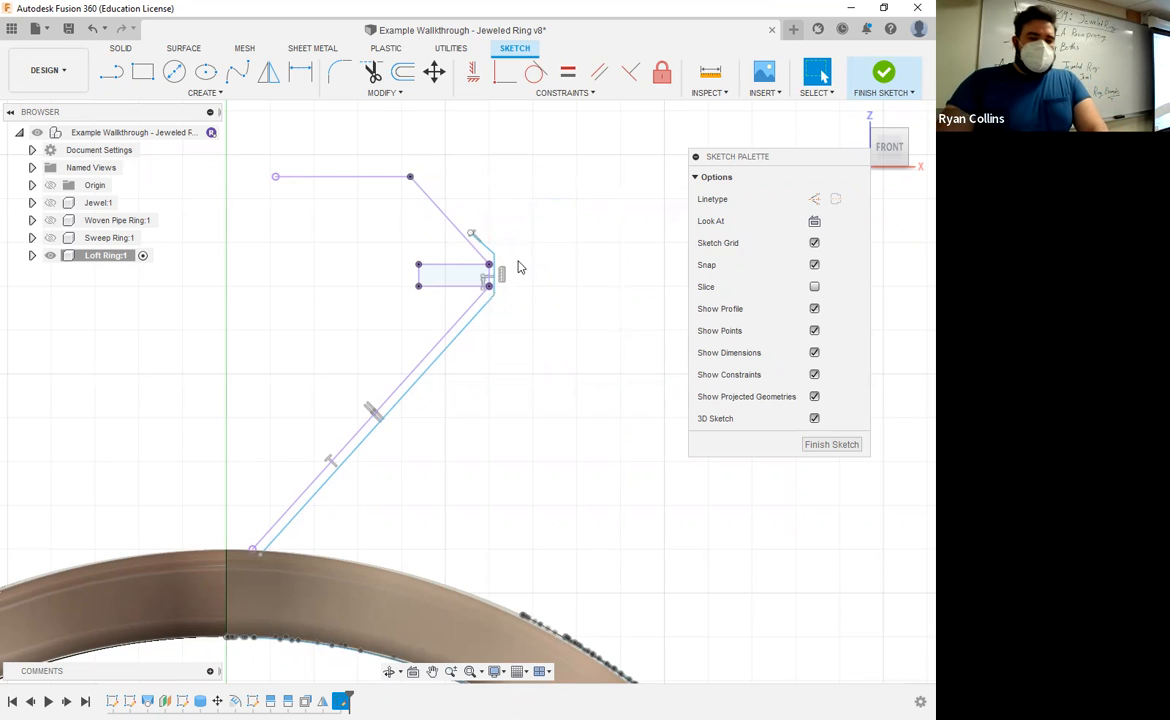
- Offset the three-segment line chain 0.25 mm inward, toward the jewel
{"action": "left_click", "coordinate": [398, 84]}
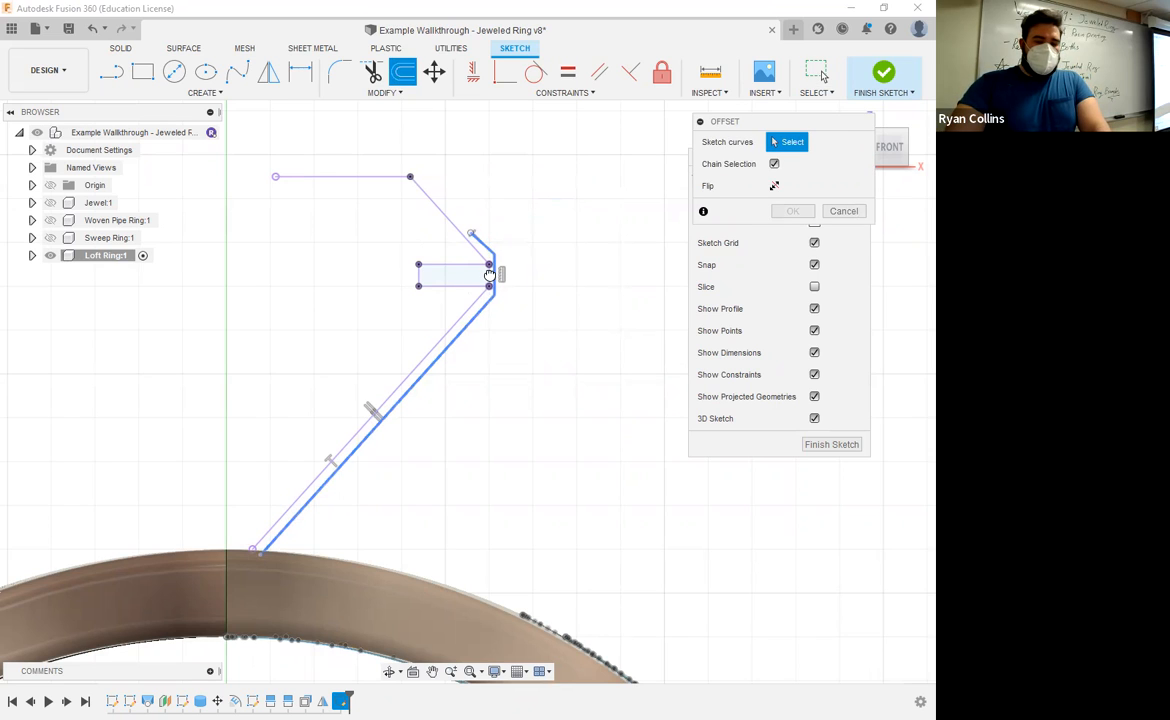
{"action": "left_click", "coordinate": [489, 275]}
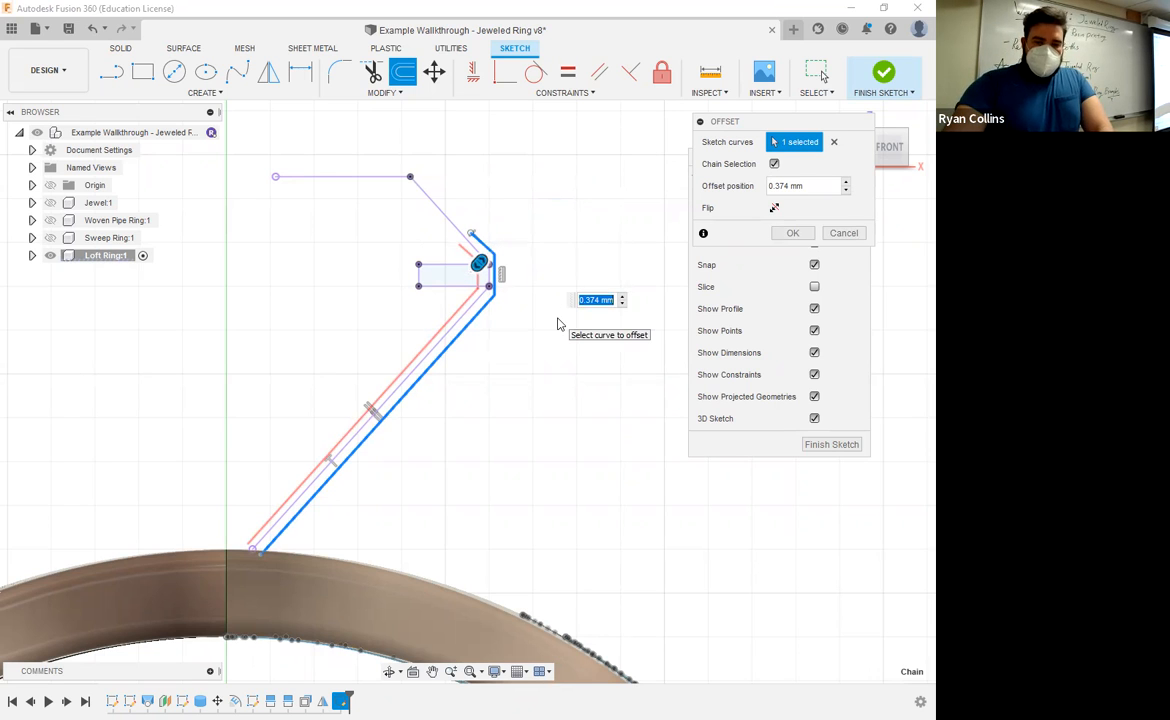
{"action": "type", "text": "25"}
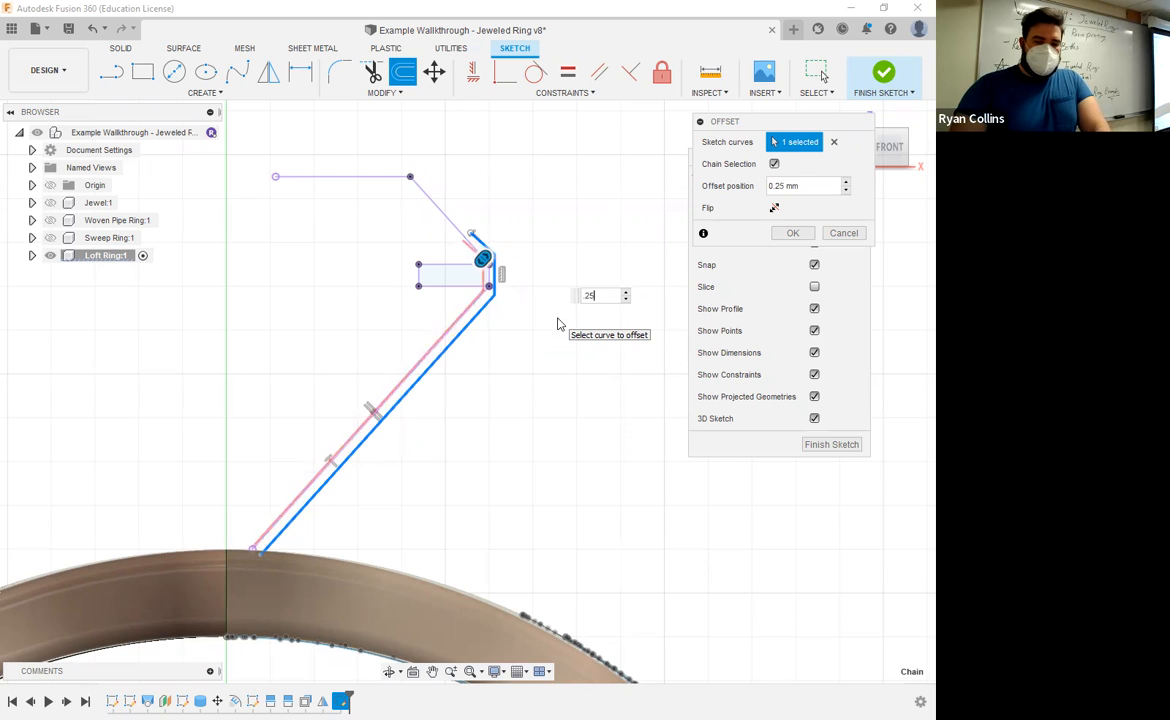
{"action": "key", "text": "Return"}
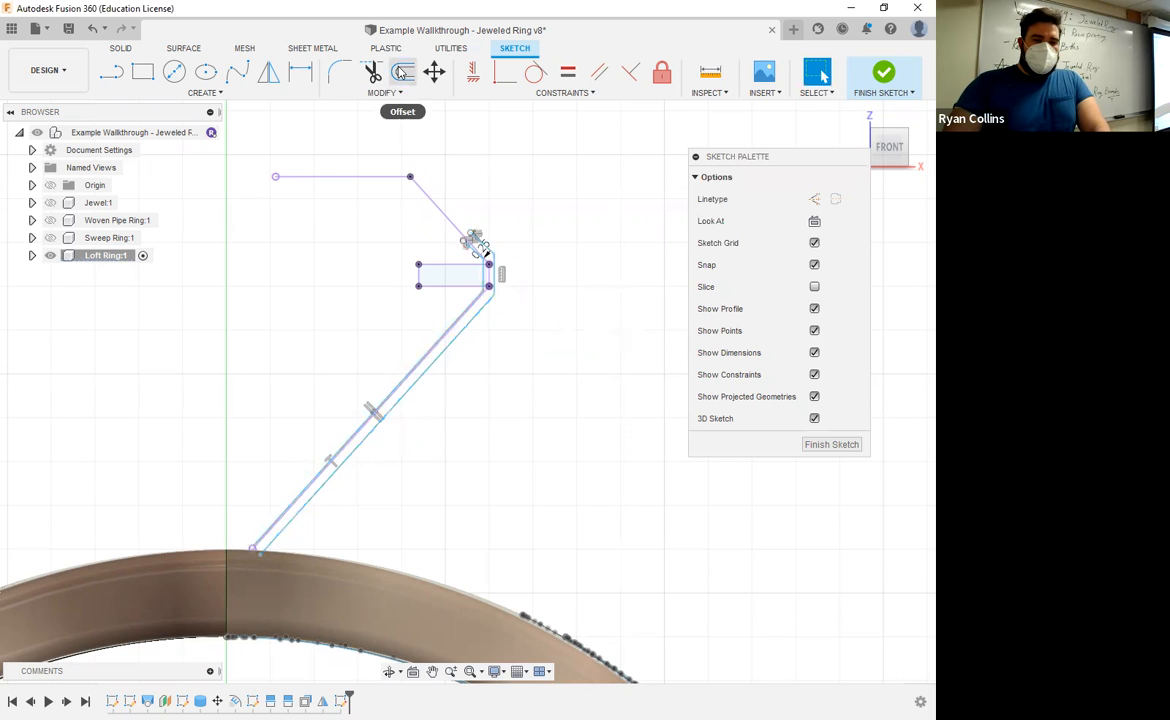
- Start another offset of the jewel setting's profile lines with chain selection
{"action": "left_click", "coordinate": [400, 73]}
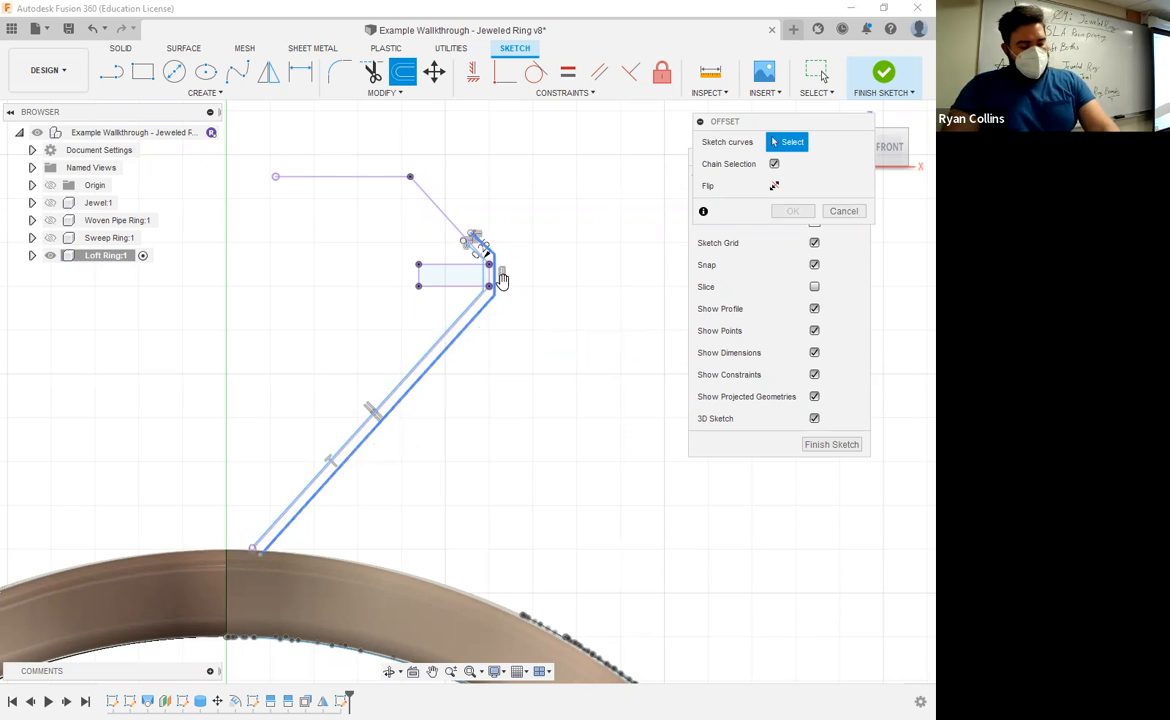
{"action": "left_click", "coordinate": [502, 281]}
{"action": "key", "text": "Escape"}
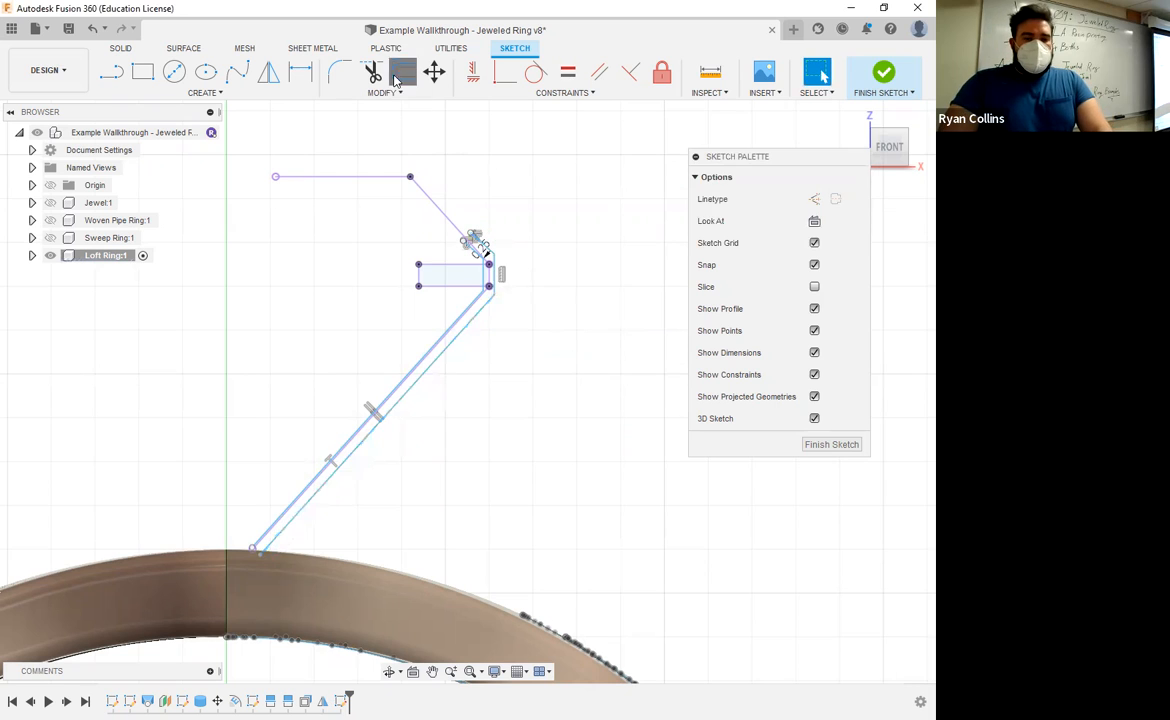
{"action": "left_click", "coordinate": [398, 76]}
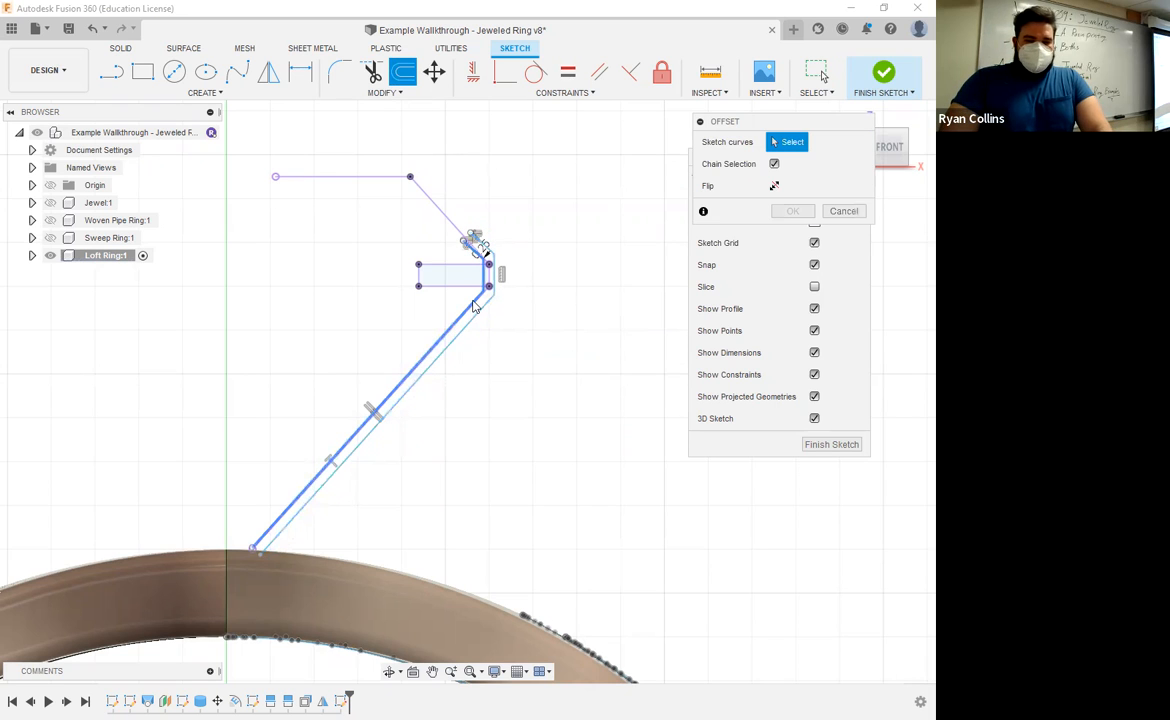
- Offset the outer prong outline outward by about 0.174 mm to thicken the prong profile
{"action": "left_click", "coordinate": [485, 281]}
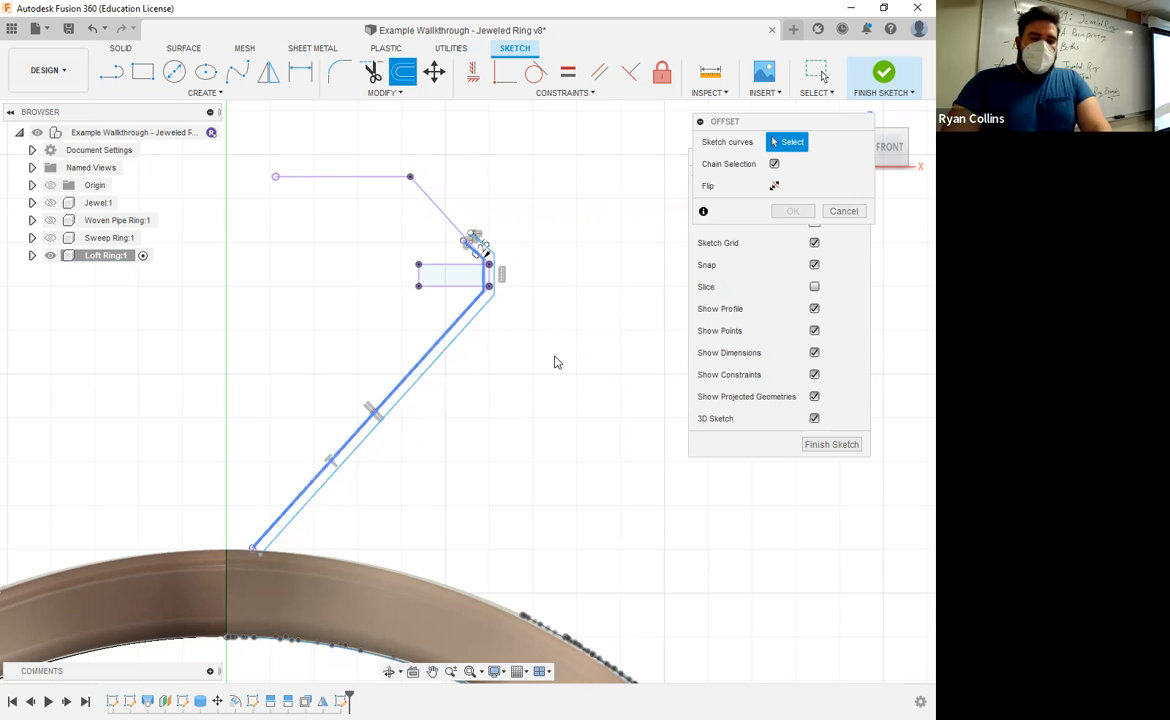
{"action": "left_click", "coordinate": [490, 303]}
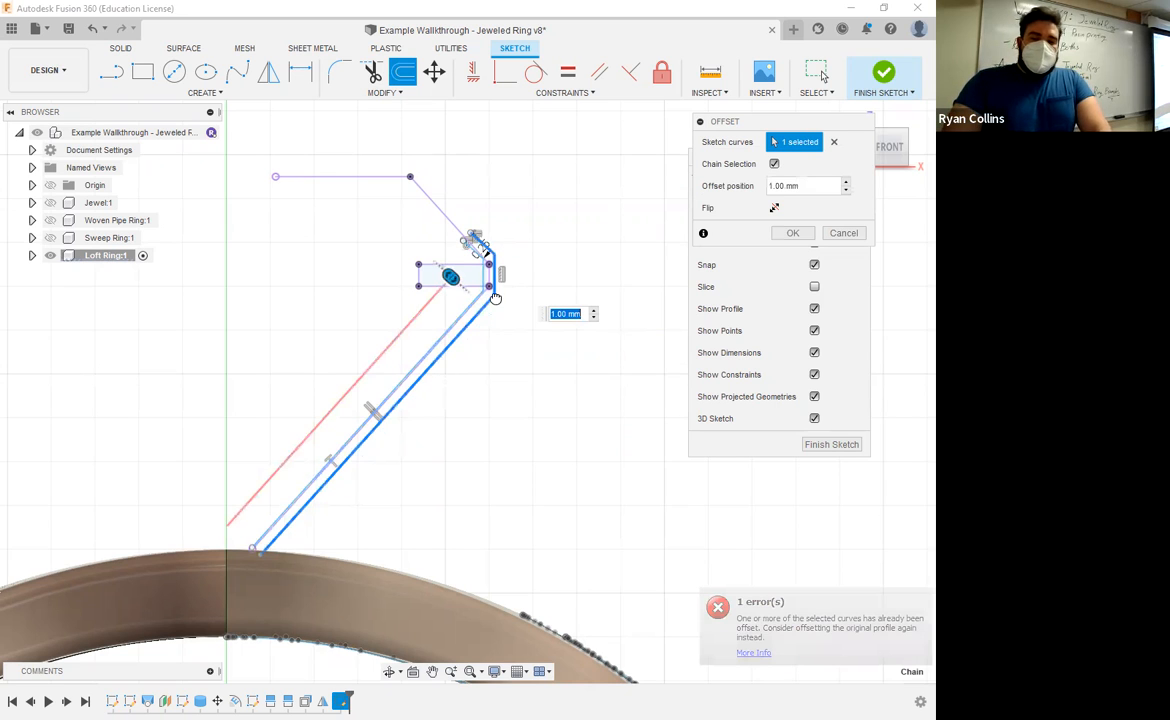
{"action": "left_click_drag", "start_coordinate": [503, 303], "coordinate": [503, 304]}
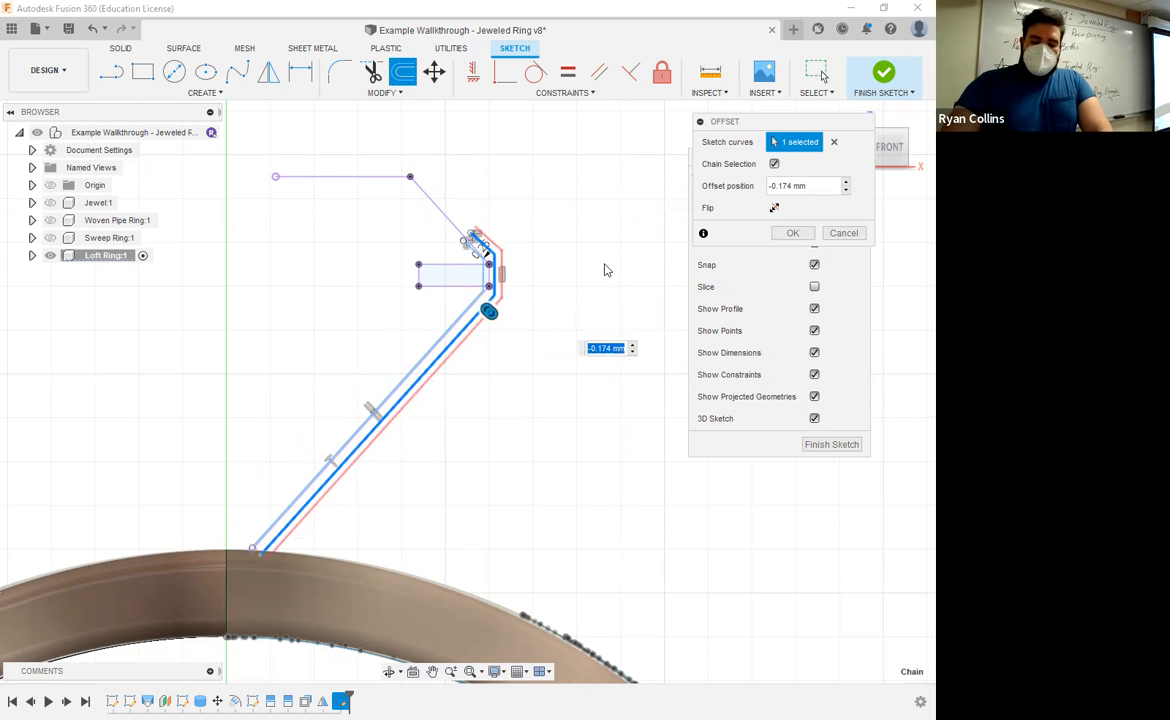
{"action": "key", "text": "Return"}
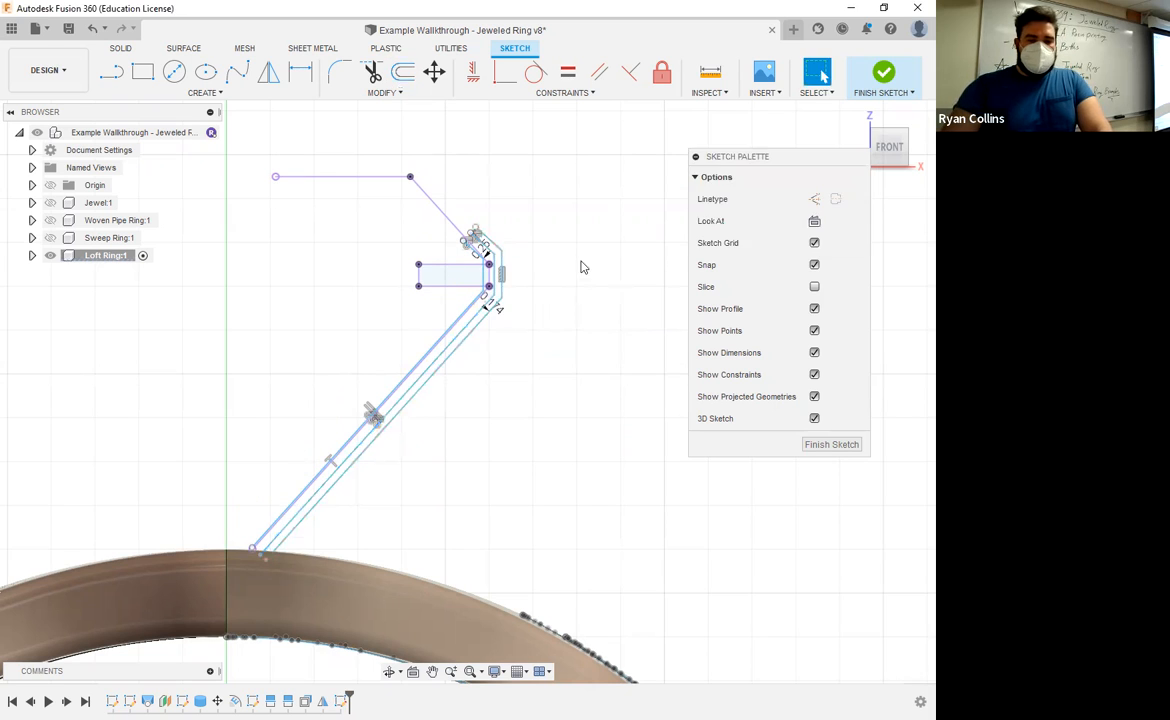
- Draw a straight line joining the upper endpoints of the innermost and outermost prong outlines
{"action": "scroll", "coordinate": [514, 248], "scroll_direction": "up", "scroll_amount": 5}
{"action": "middle_click_drag", "start_coordinate": [530, 210], "coordinate": [579, 212]}
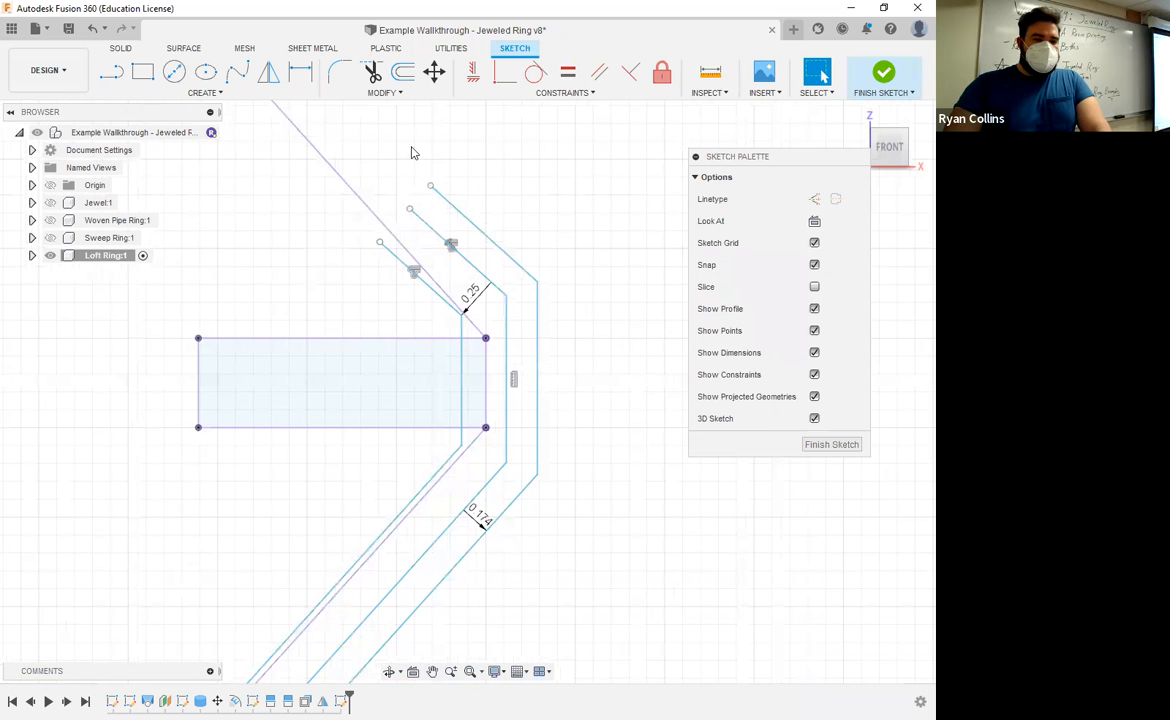
{"action": "left_click", "coordinate": [114, 74]}
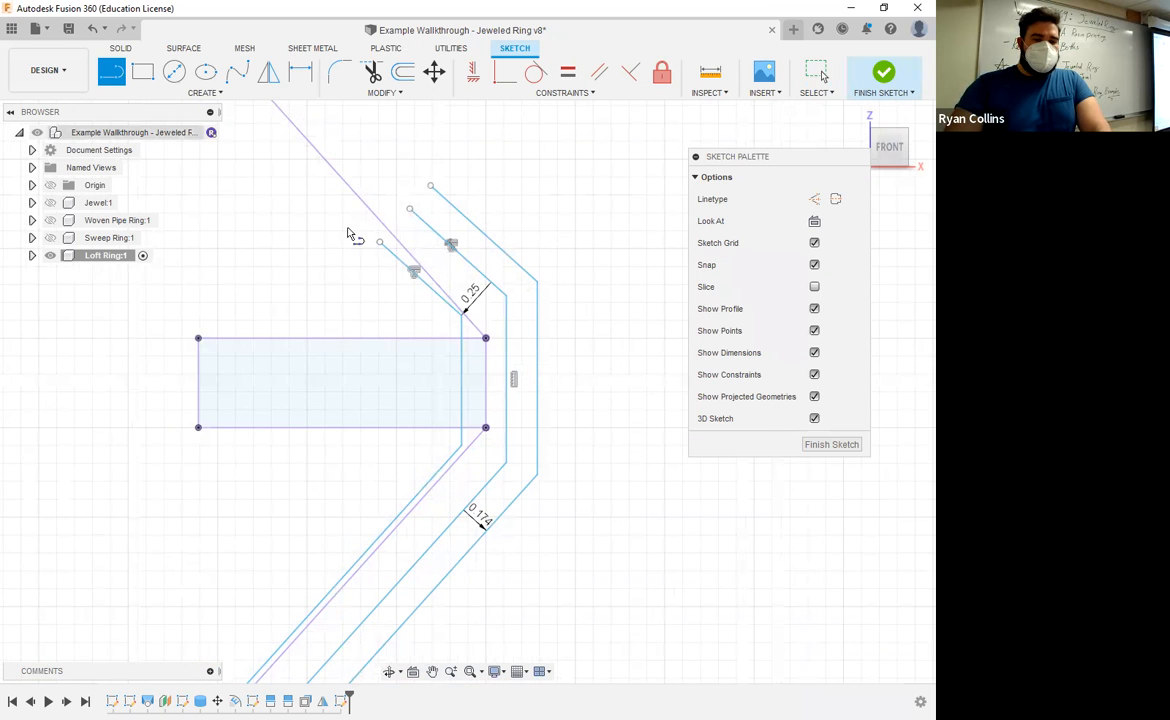
{"action": "left_click", "coordinate": [380, 242]}
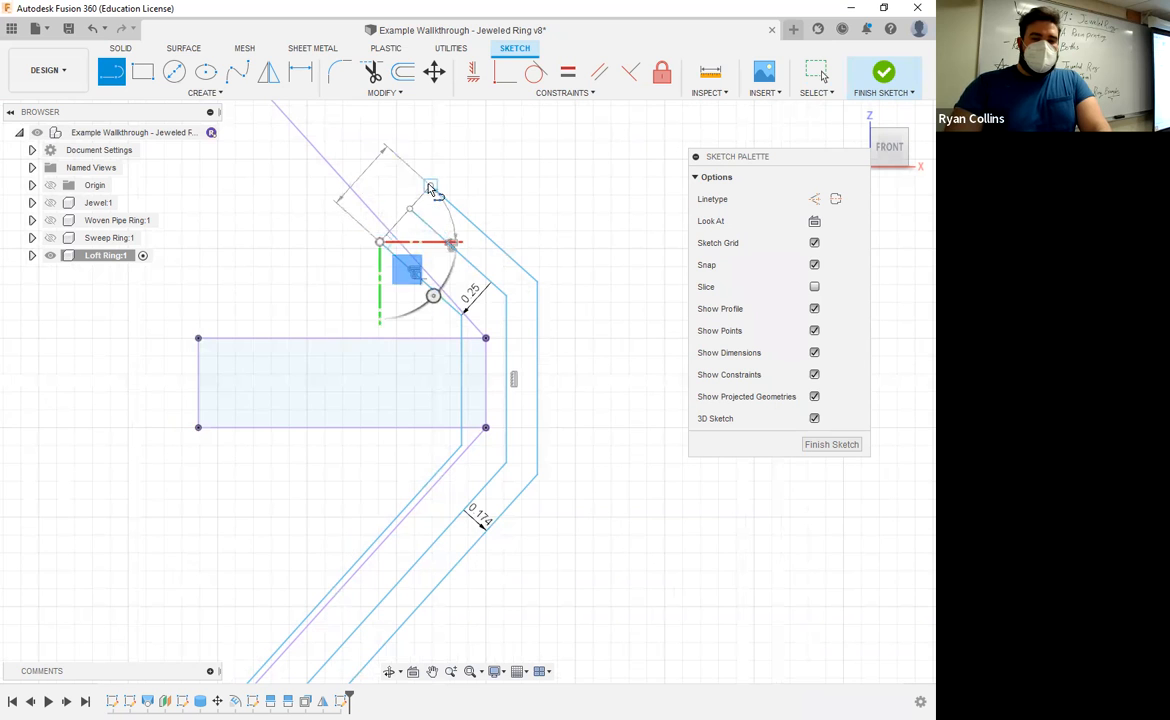
{"action": "left_click", "coordinate": [430, 188]}
{"action": "key", "text": "Escape"}
- Close the prong profile at its base with a line between the lower endpoints of the outermost and innermost outlines
{"action": "scroll", "coordinate": [408, 540], "scroll_direction": "down", "scroll_amount": 3}
{"action": "middle_click_drag", "start_coordinate": [406, 545], "coordinate": [551, 188]}
{"action": "left_click", "coordinate": [250, 510]}
{"action": "scroll", "coordinate": [224, 559], "scroll_direction": "up", "scroll_amount": 2}
{"action": "scroll", "coordinate": [232, 534], "scroll_direction": "down", "scroll_amount": 1}
{"action": "middle_click_drag", "start_coordinate": [251, 475], "coordinate": [338, 305]}
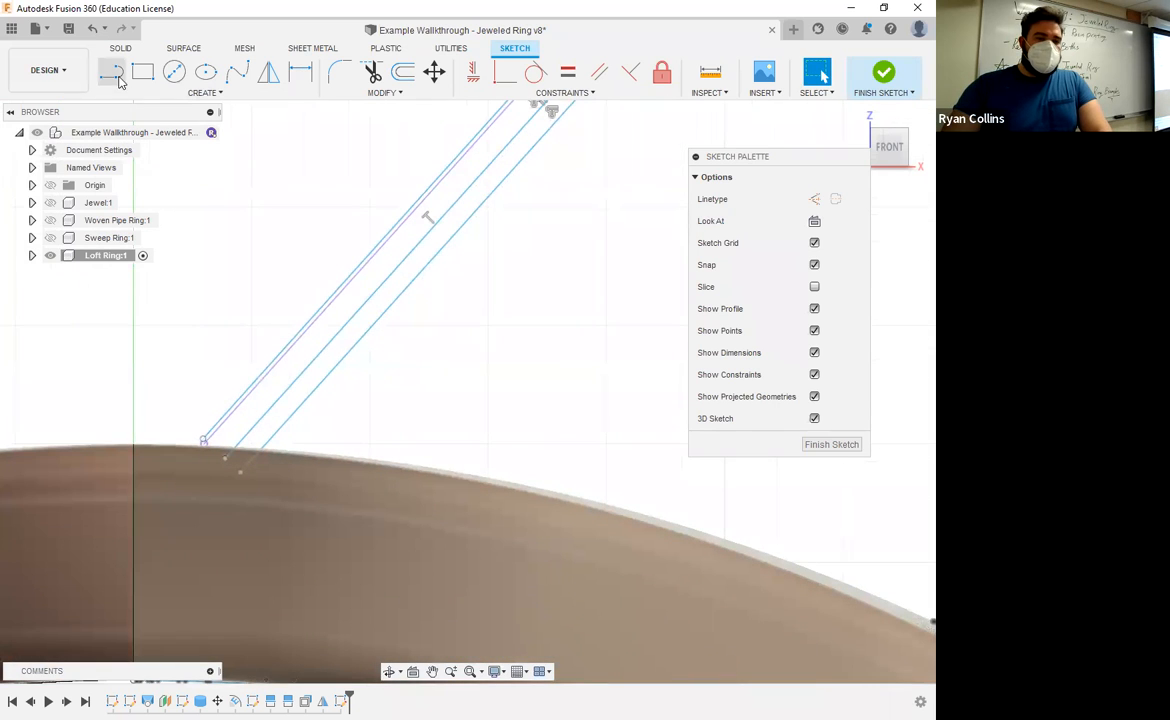
{"action": "left_click", "coordinate": [111, 72]}
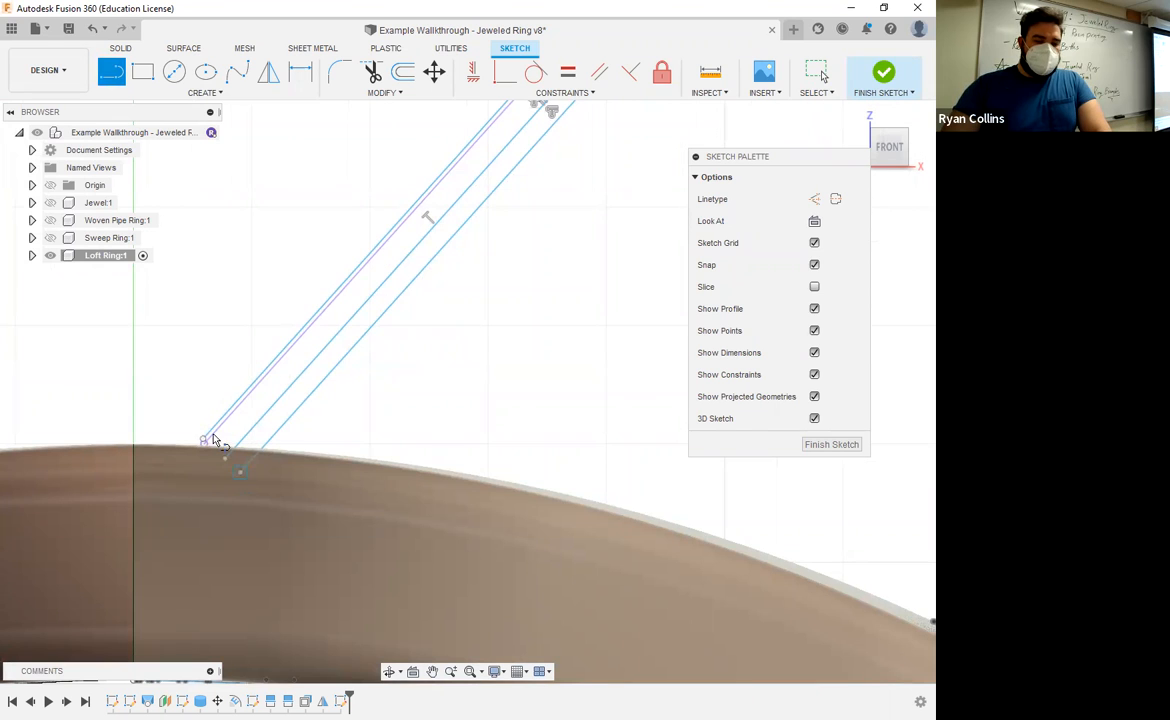
{"action": "scroll", "coordinate": [210, 447], "scroll_direction": "up", "scroll_amount": 3}
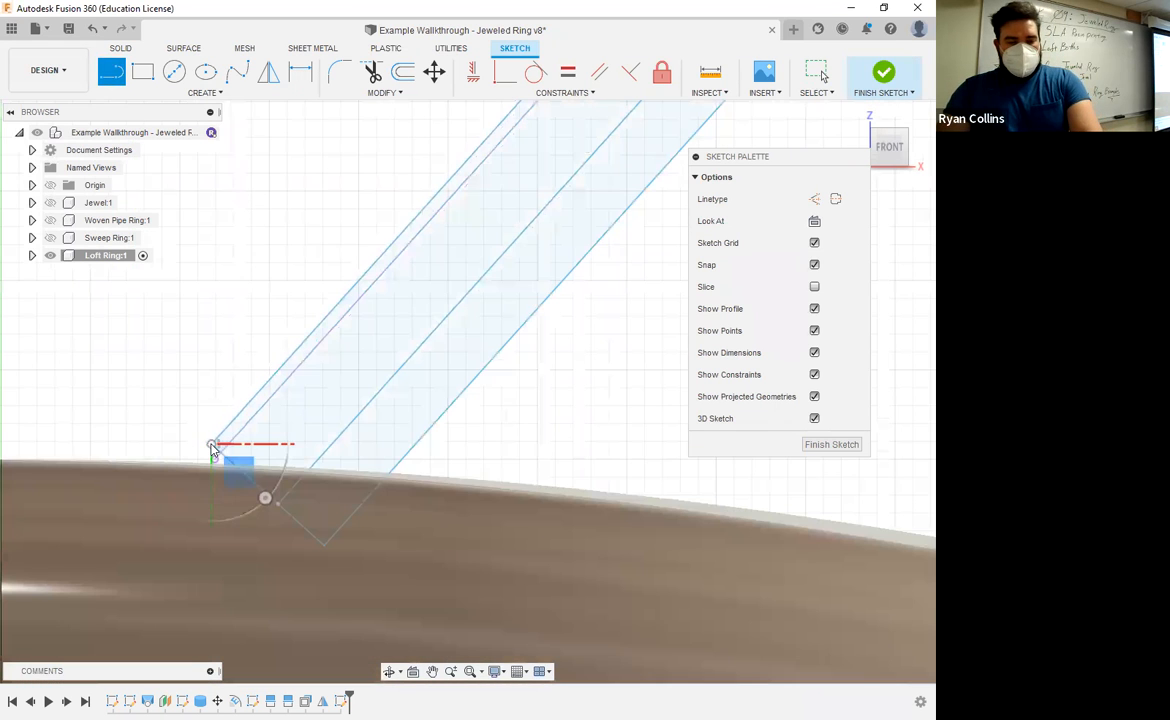
{"action": "key", "text": "Escape"}
- Finish the prong sketch and show the Sketches folder of the Loft Ring component
{"action": "scroll", "coordinate": [385, 409], "scroll_direction": "down", "scroll_amount": 8}
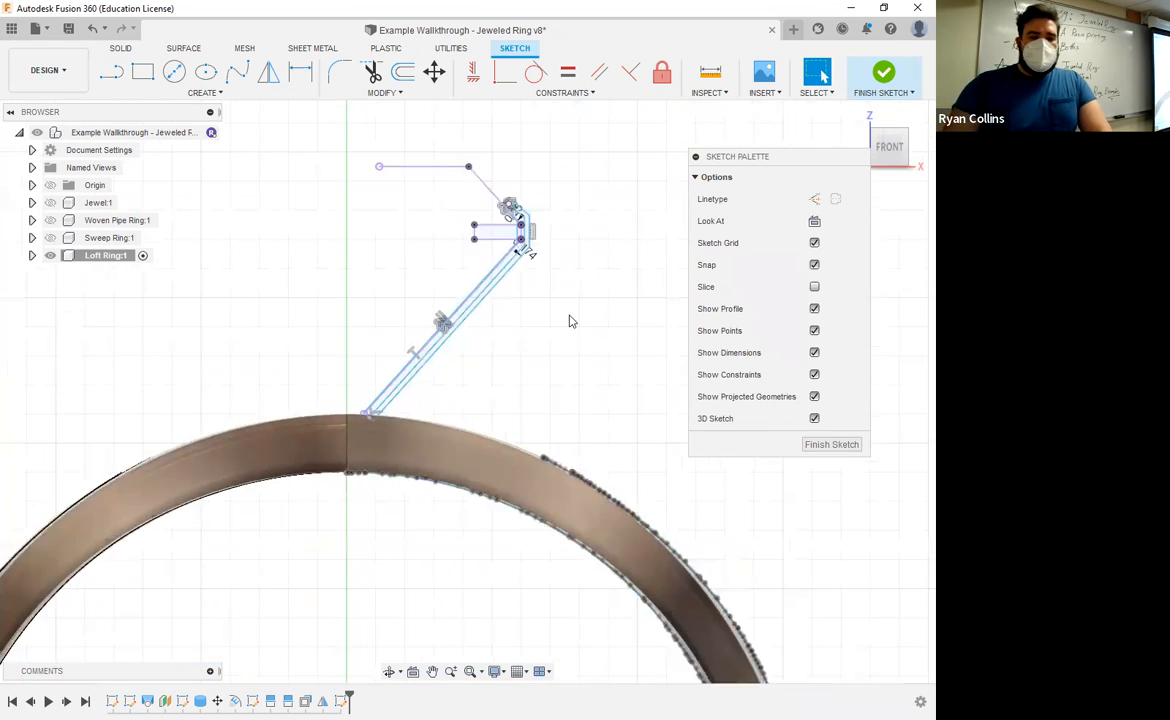
{"action": "mouse_move", "coordinate": [510, 260]}
{"action": "middle_mouse_down", "text": "shift"}
{"action": "mouse_move", "coordinate": [523, 299]}
{"action": "mouse_move", "coordinate": [496, 308]}
{"action": "mouse_move", "coordinate": [520, 316]}
{"action": "middle_mouse_up", "text": "shift"}
{"action": "left_click", "coordinate": [885, 78]}
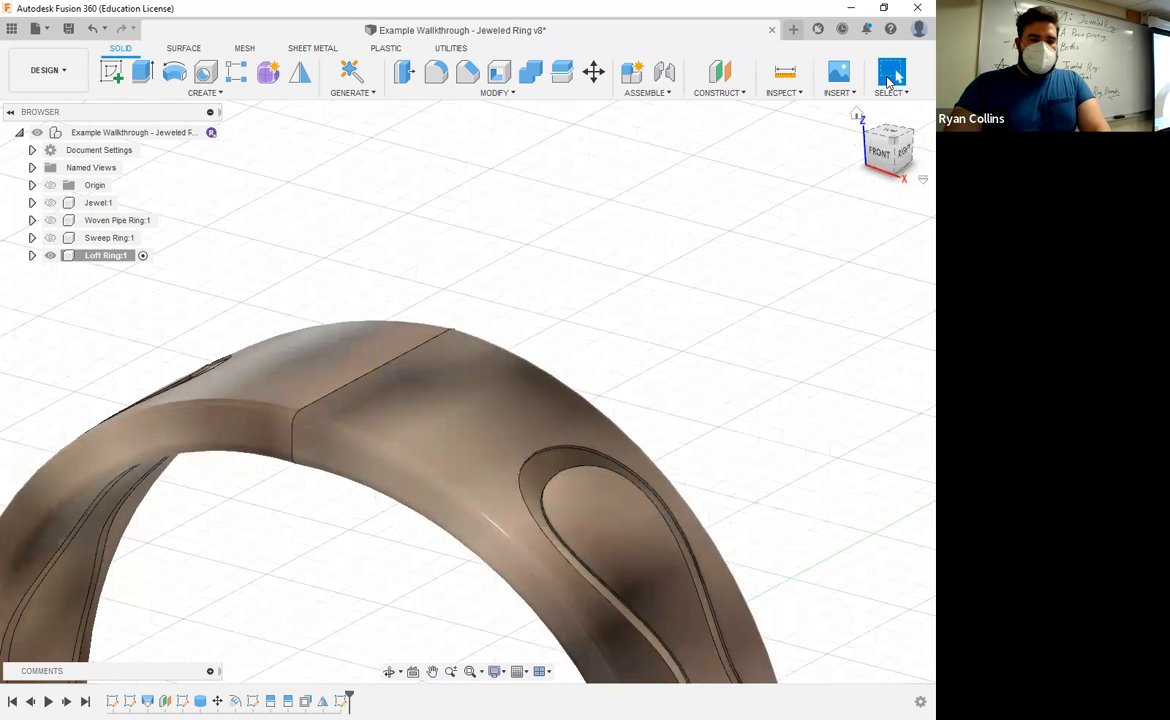
{"action": "left_click", "coordinate": [32, 255]}
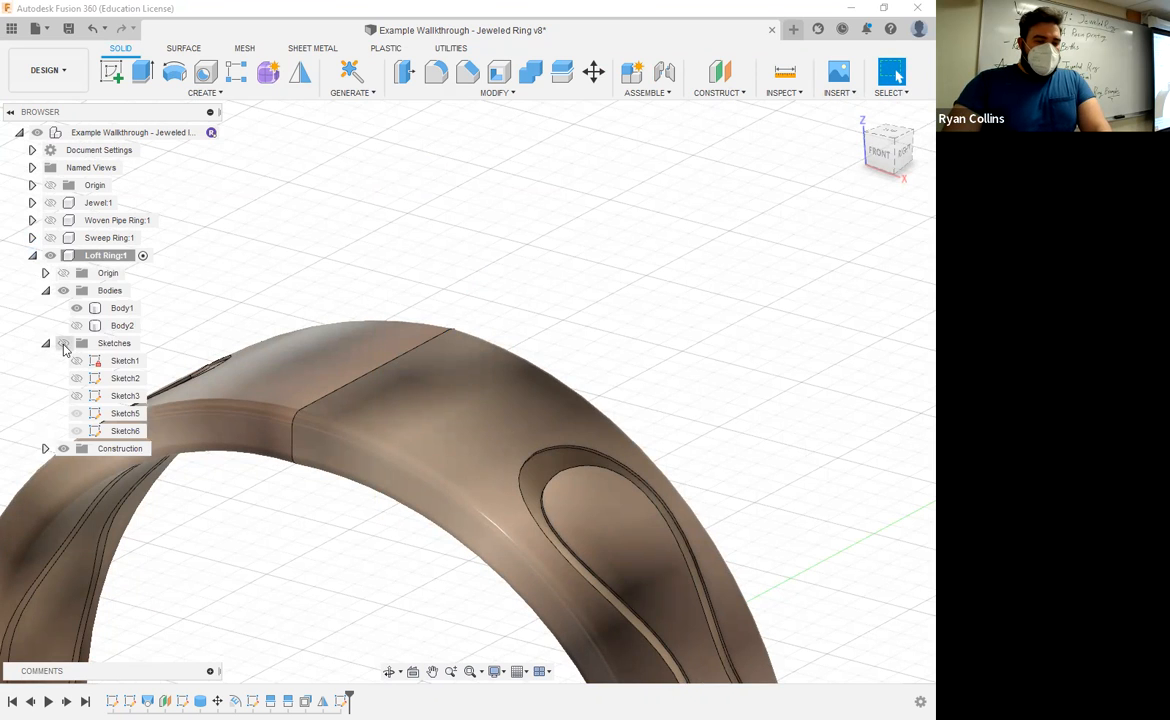
{"action": "left_click", "coordinate": [63, 343]}
- Set up a symmetric extrusion of the five prong profiles with a whole-length distance of 4 mm
{"action": "key", "text": "e"}
{"action": "scroll", "coordinate": [540, 230], "scroll_direction": "up", "scroll_amount": 5}
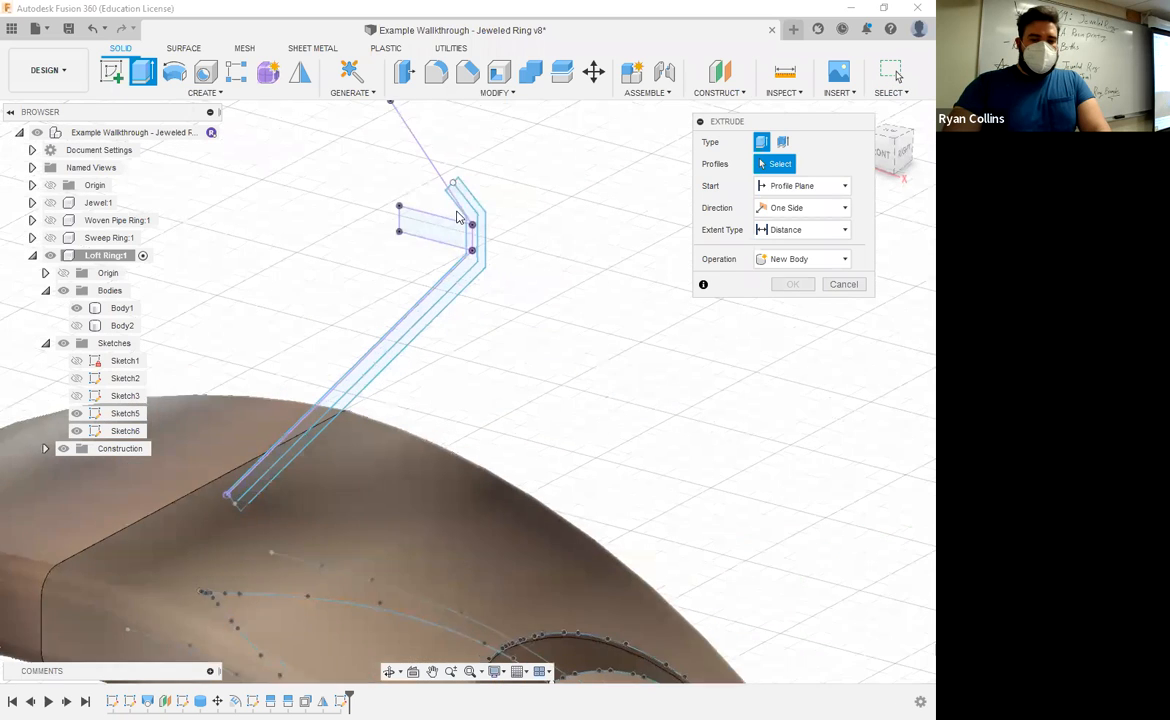
{"action": "left_click", "coordinate": [457, 217]}
{"action": "scroll", "coordinate": [455, 215], "scroll_direction": "up", "scroll_amount": 2}
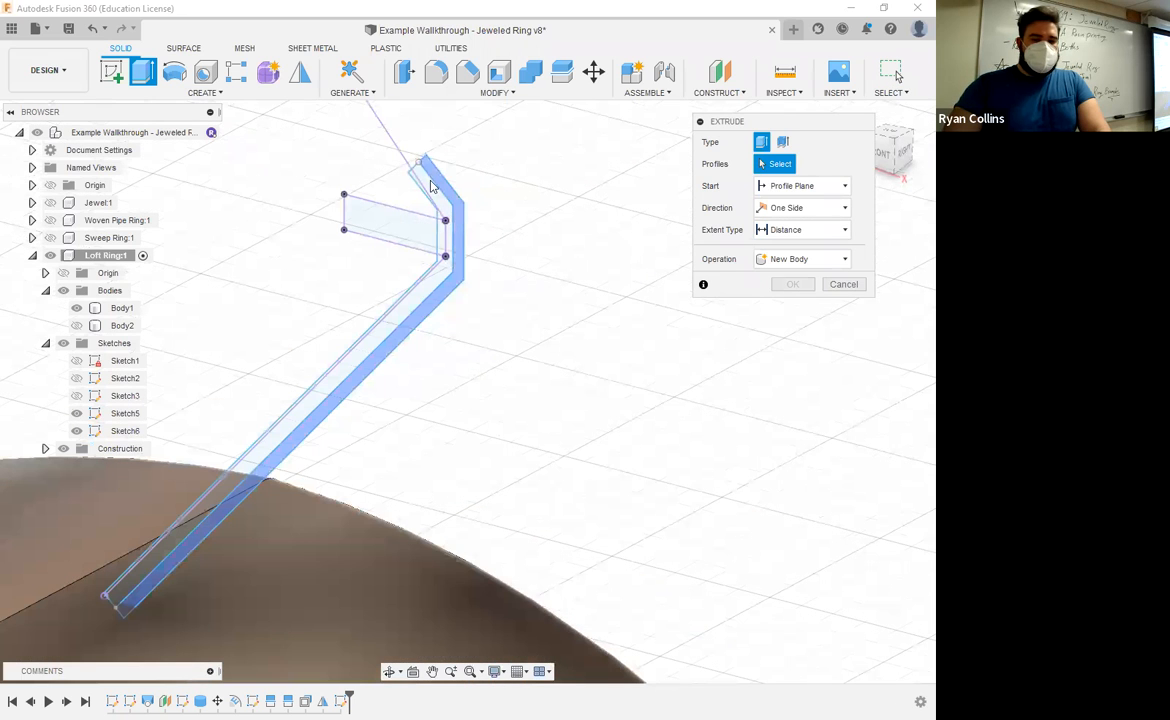
{"action": "left_click", "coordinate": [419, 186]}
{"action": "scroll", "coordinate": [419, 186], "scroll_direction": "up", "scroll_amount": 4}
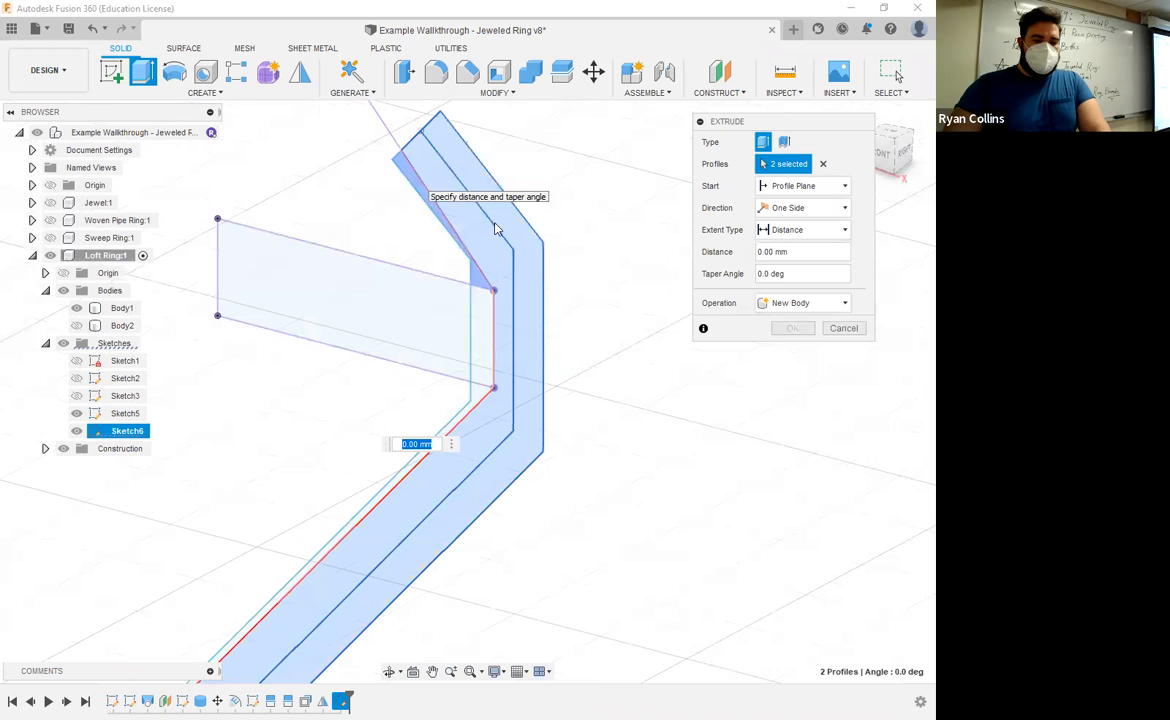
{"action": "left_click", "coordinate": [477, 343]}
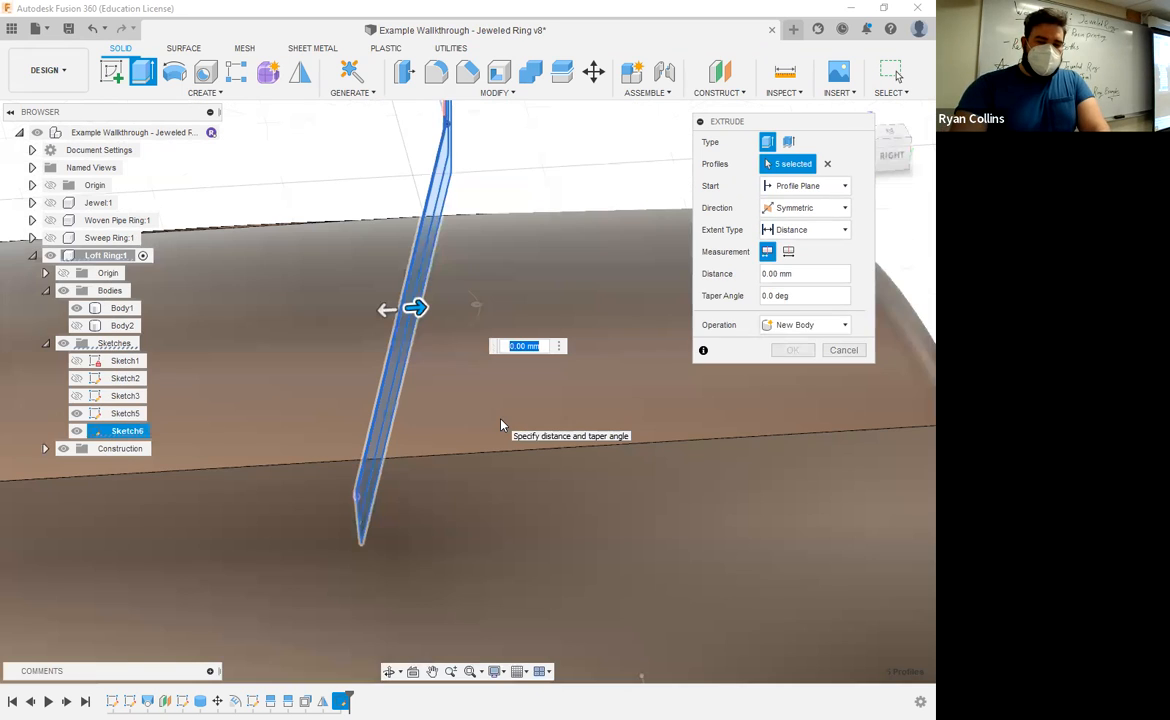
{"action": "type", "text": "4"}
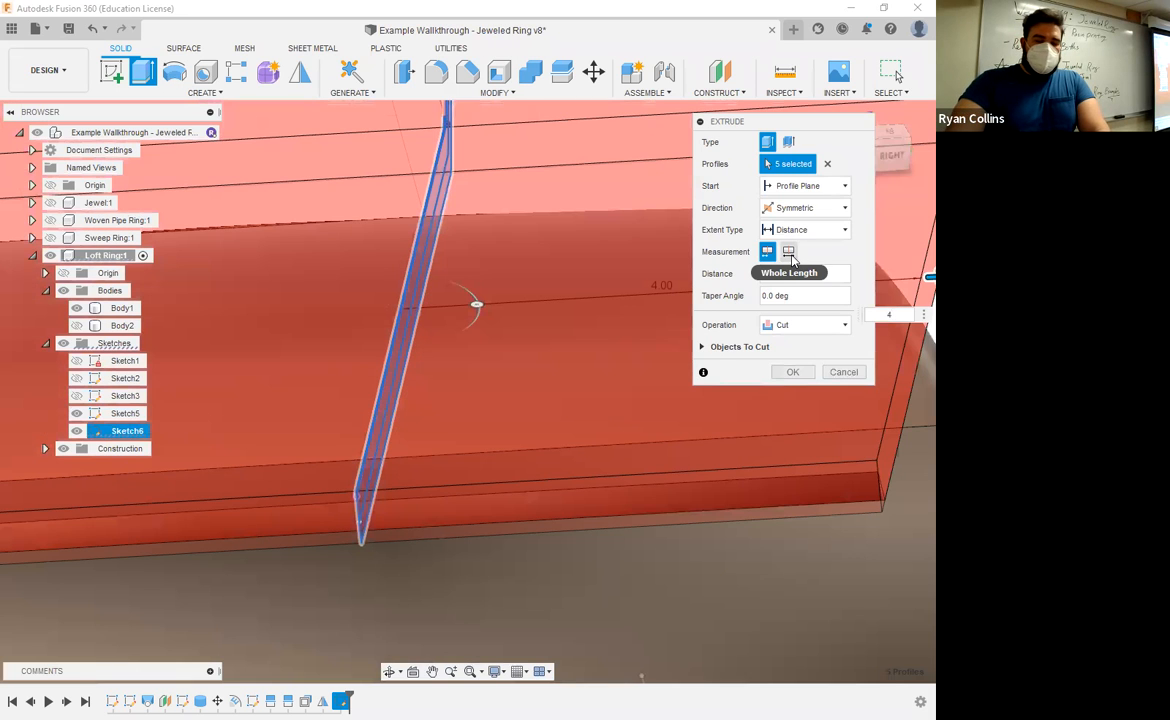
{"action": "left_click", "coordinate": [789, 252]}
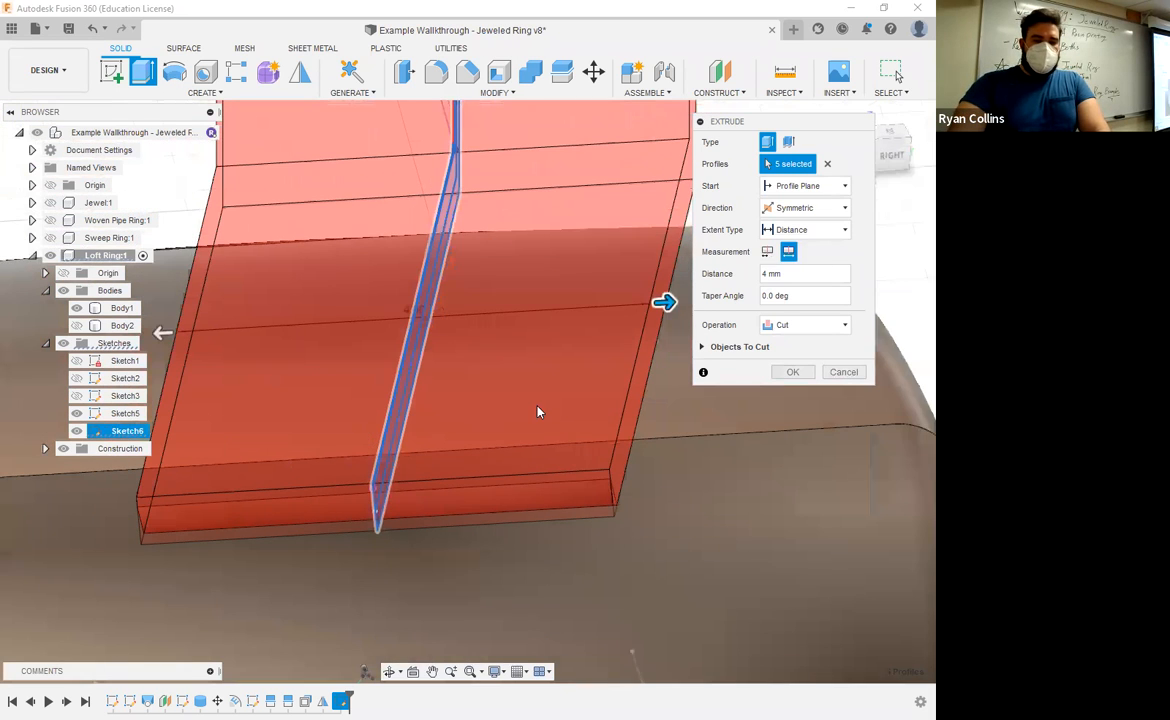
{"action": "scroll", "coordinate": [498, 441], "scroll_direction": "down", "scroll_amount": 4}
{"action": "middle_click_drag", "start_coordinate": [498, 441], "coordinate": [692, 227], "text": "shift"}
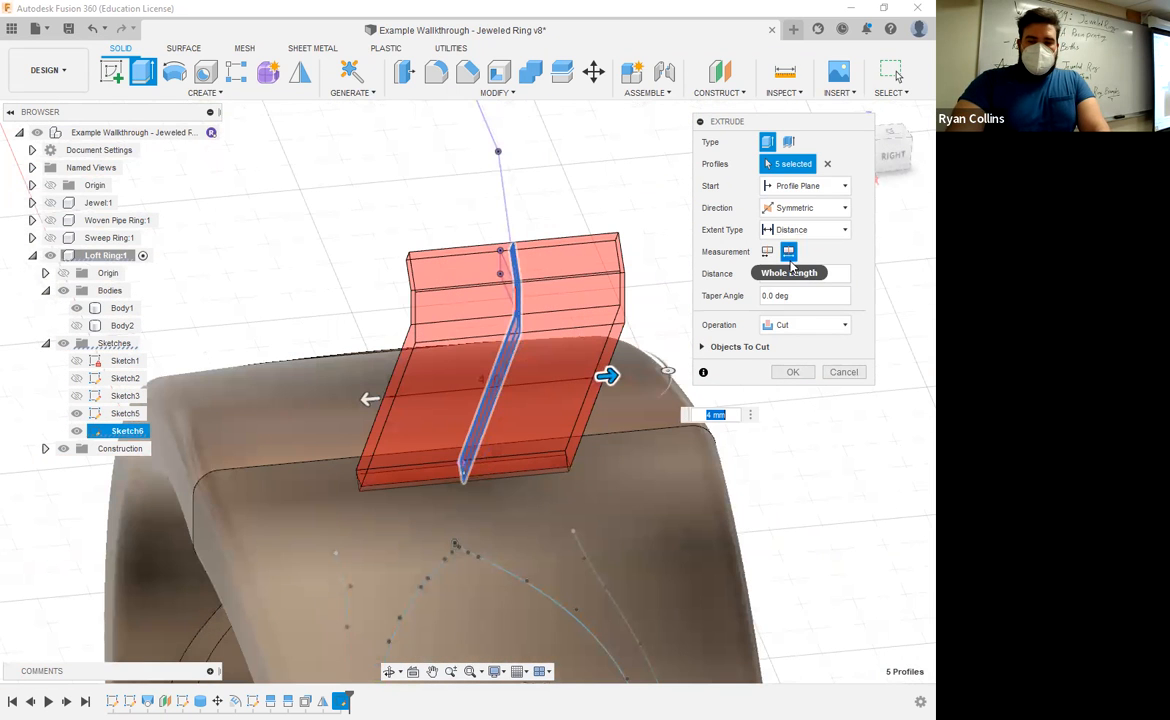
- Try a 2 mm extrusion distance, switch the operation to New Body, and extrude the prong at 1 mm whole length
{"action": "left_click", "coordinate": [787, 274]}
{"action": "type", "text": "2"}
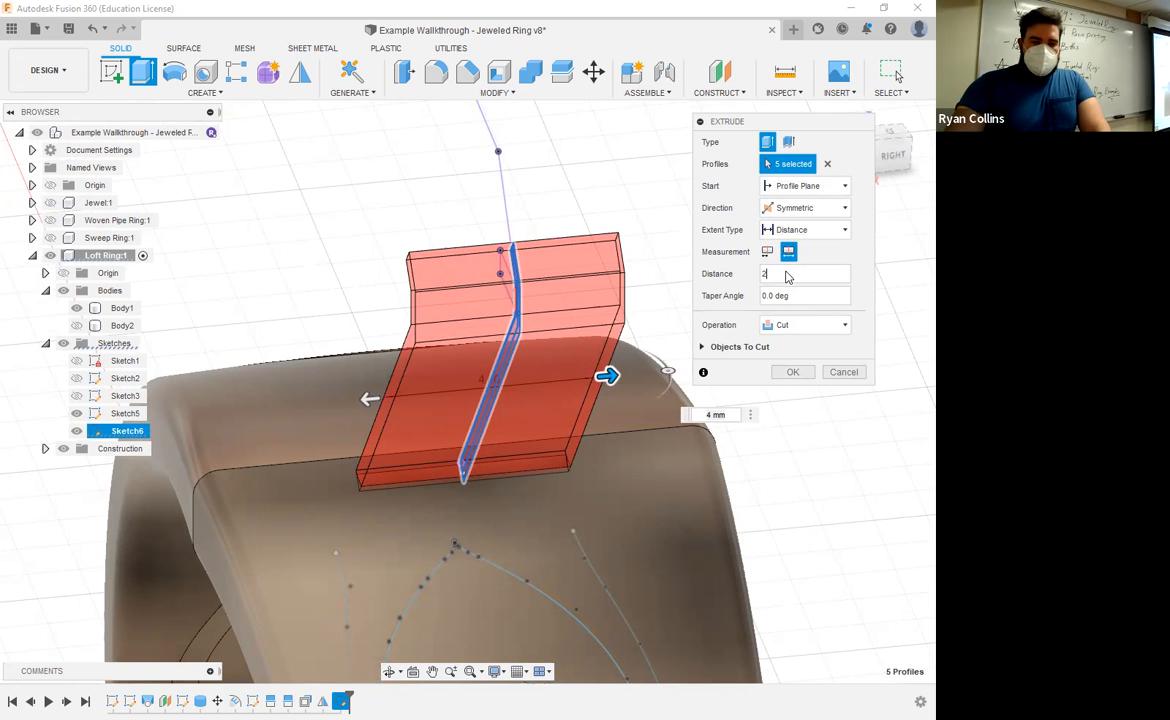
{"action": "middle_click_drag", "start_coordinate": [494, 387], "coordinate": [660, 400], "text": "shift"}
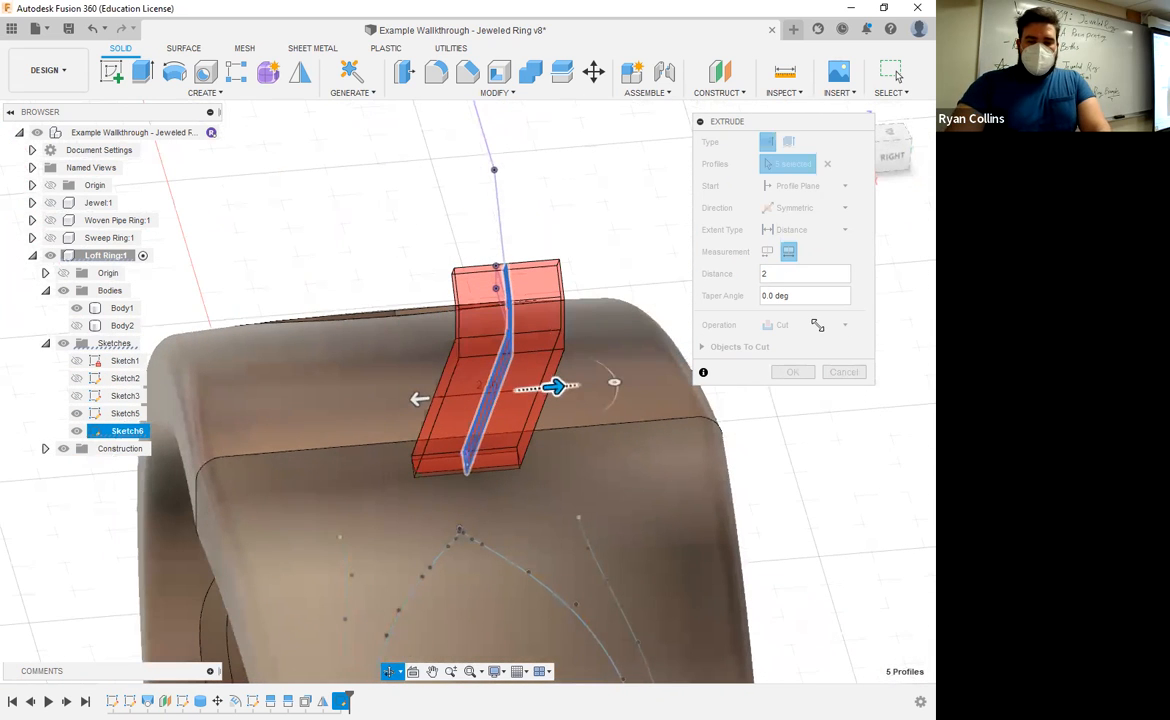
{"action": "left_click", "coordinate": [806, 325]}
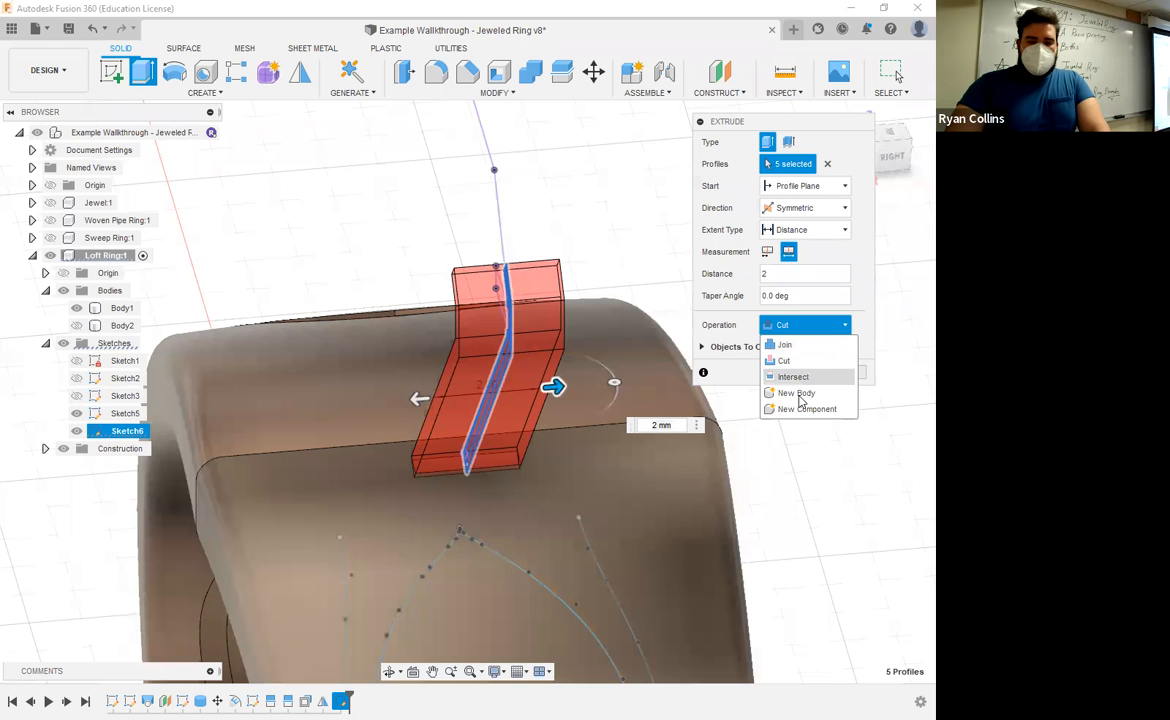
{"action": "middle_click_drag", "start_coordinate": [492, 460], "coordinate": [483, 503], "text": "shift"}
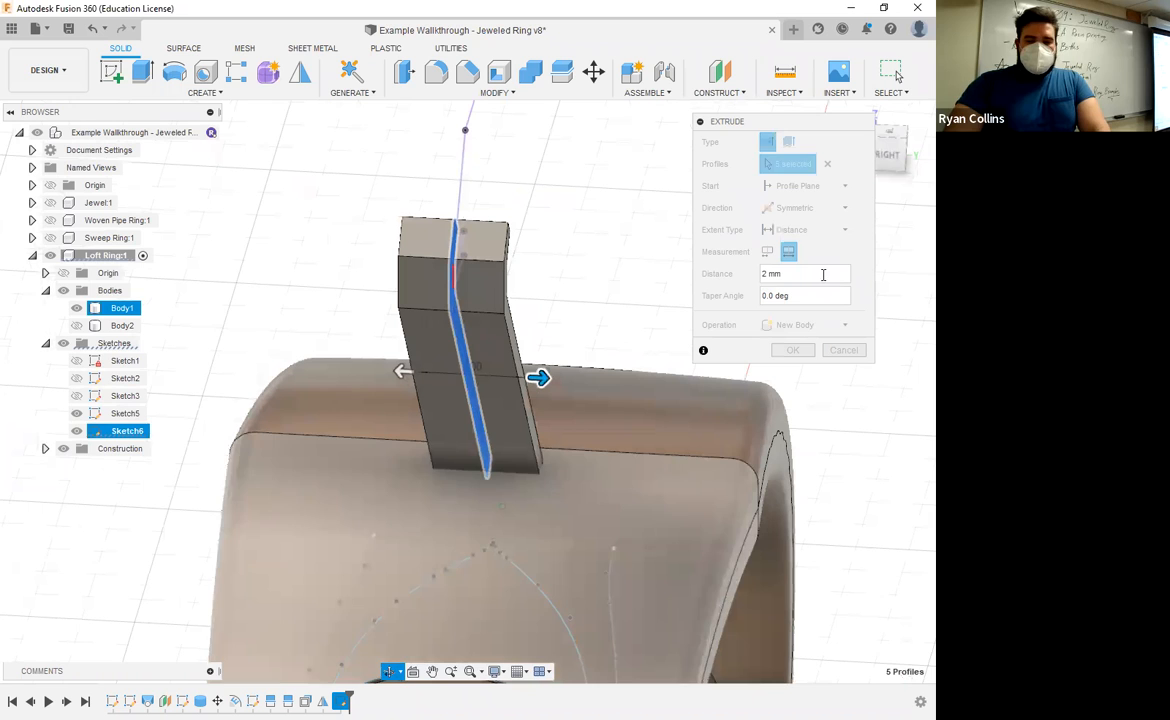
{"action": "type", "text": "1"}
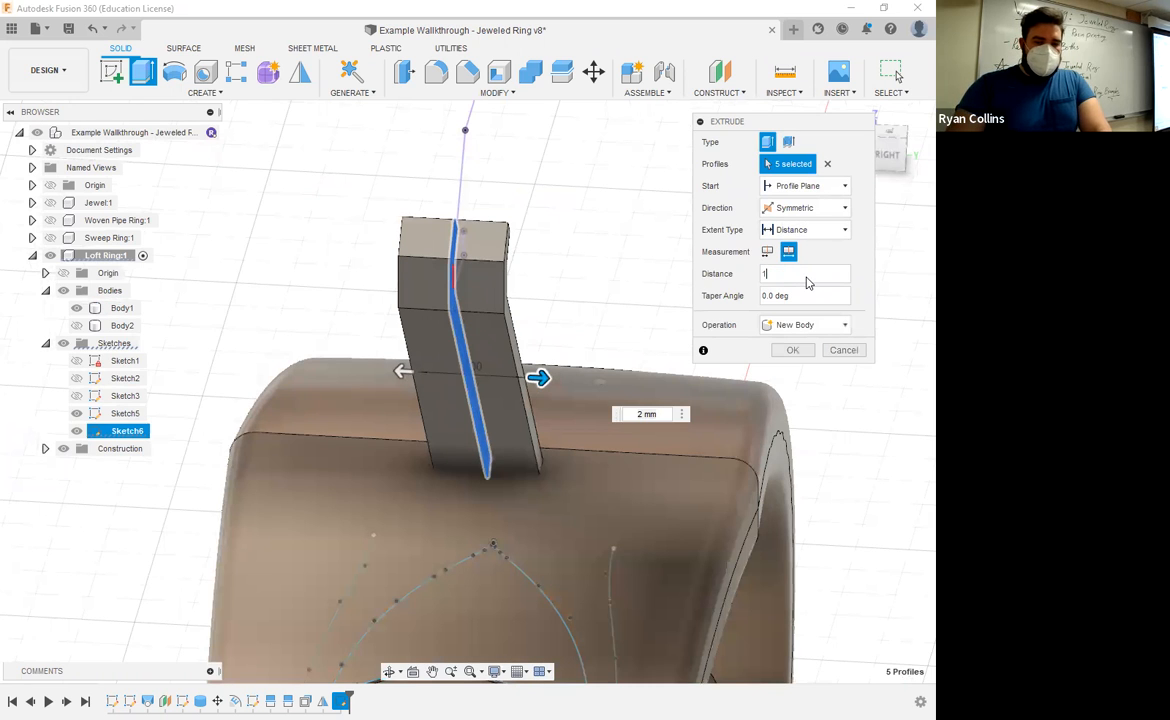
{"action": "middle_click_drag", "start_coordinate": [439, 377], "coordinate": [448, 424], "text": "shift"}
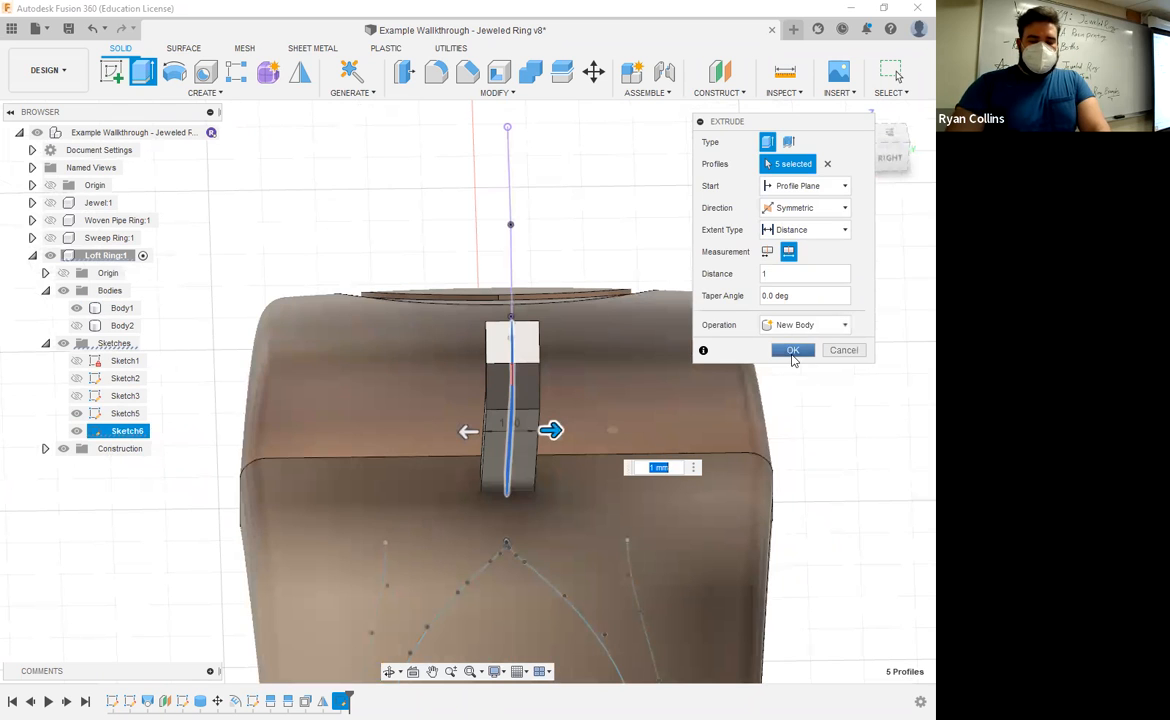
{"action": "left_click", "coordinate": [793, 350]}
- Chamfer the edges of both prong side faces with an equal distance of 0.1 mm
{"action": "middle_click_drag", "start_coordinate": [793, 360], "coordinate": [592, 411], "text": "shift"}
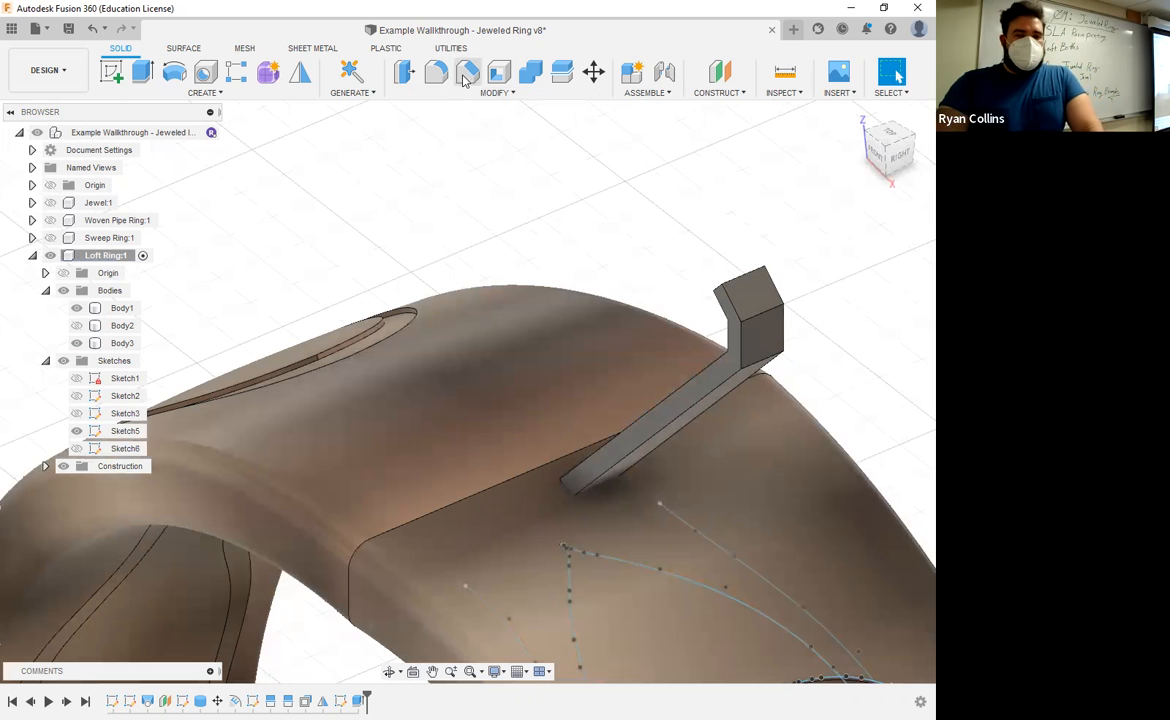
{"action": "middle_click_drag", "start_coordinate": [546, 430], "coordinate": [274, 422]}
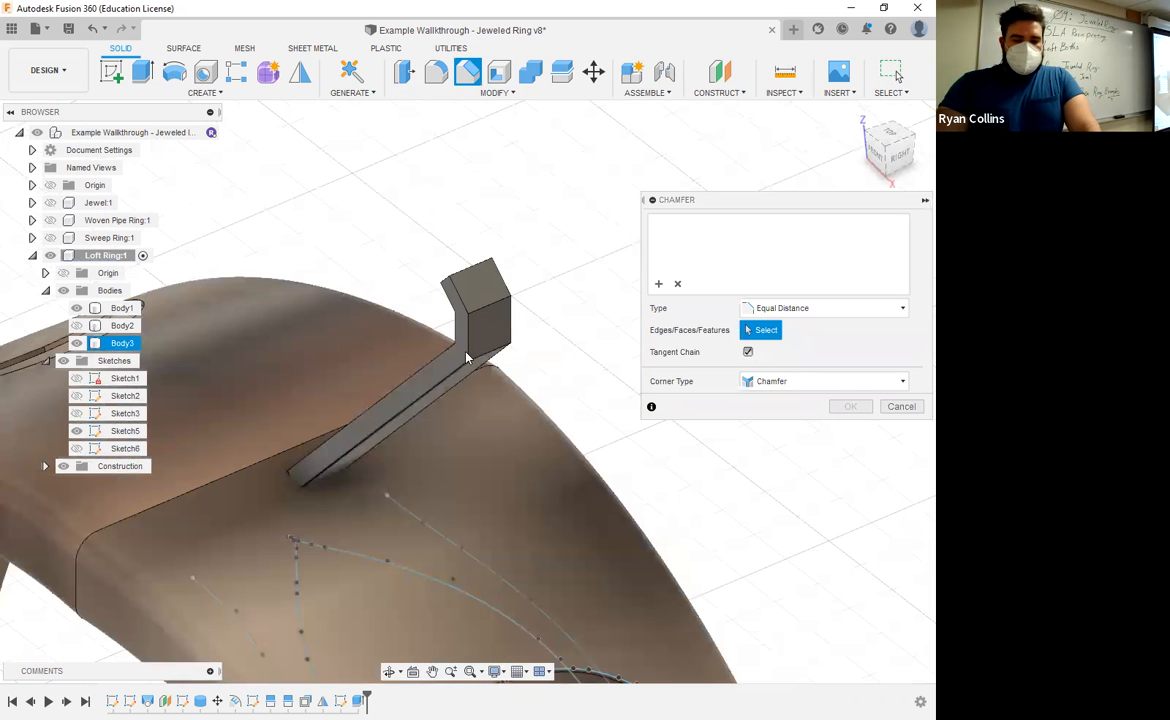
{"action": "left_click", "coordinate": [470, 368]}
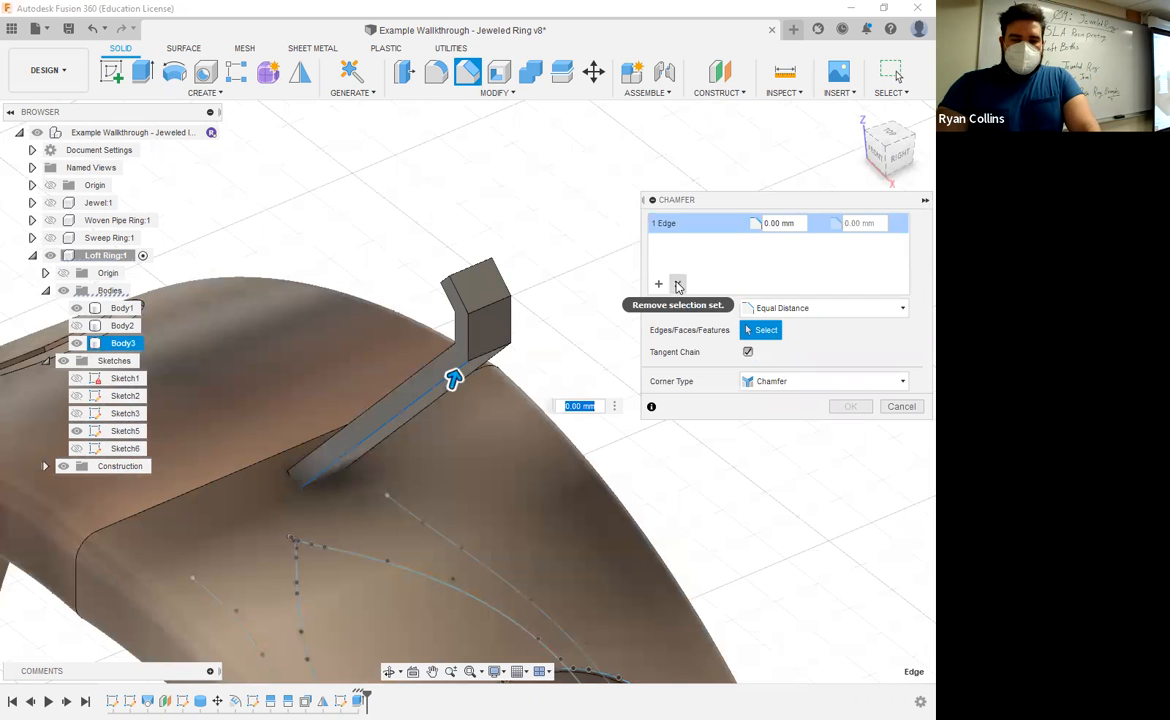
{"action": "left_click", "coordinate": [677, 284]}
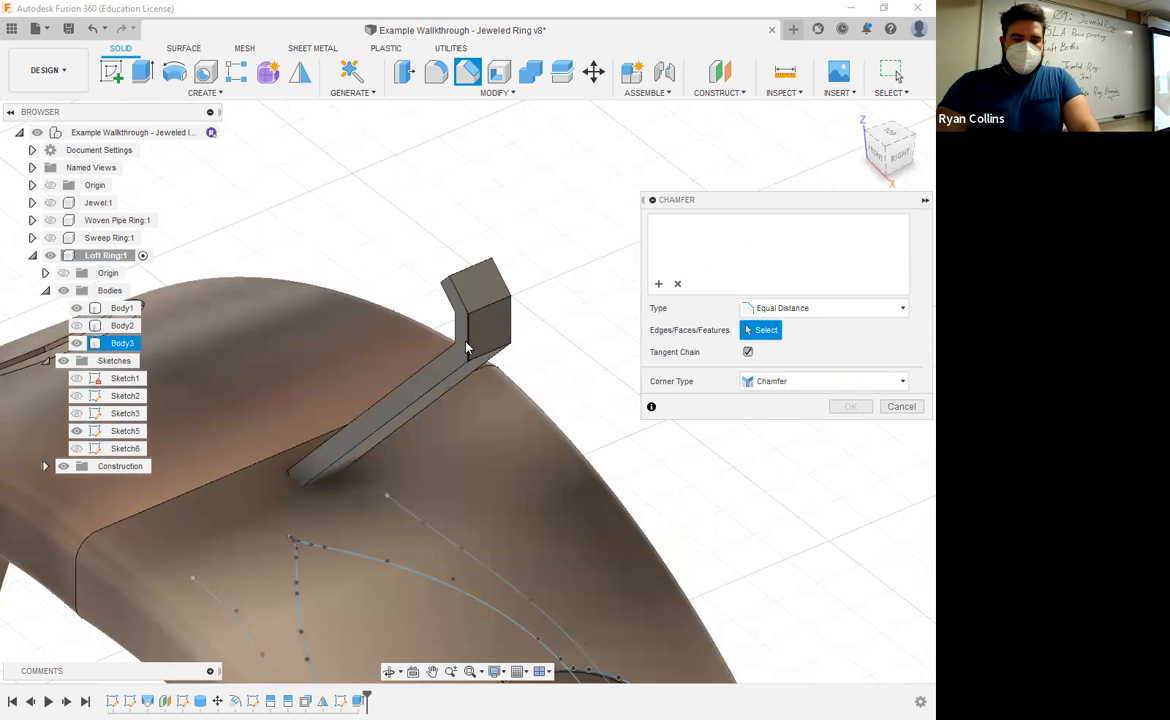
{"action": "left_click", "coordinate": [430, 378]}
{"action": "middle_click_drag", "start_coordinate": [517, 358], "coordinate": [514, 368], "text": "shift"}
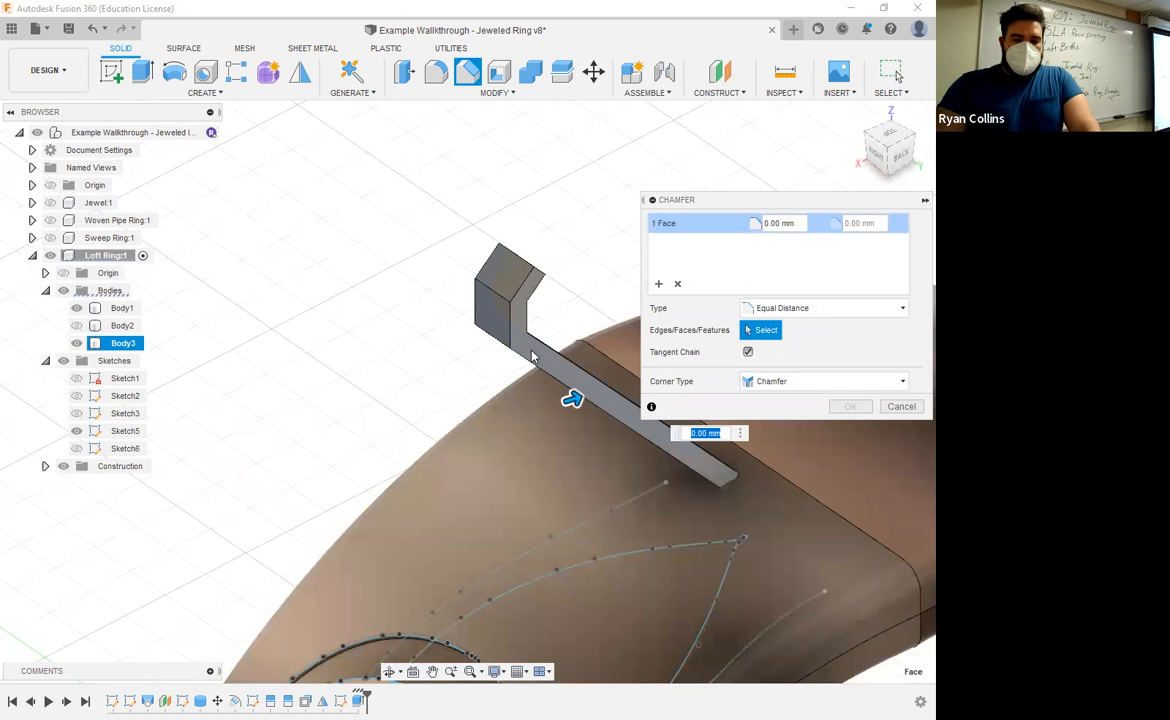
{"action": "left_click", "coordinate": [480, 441]}
{"action": "type", "text": ".5"}
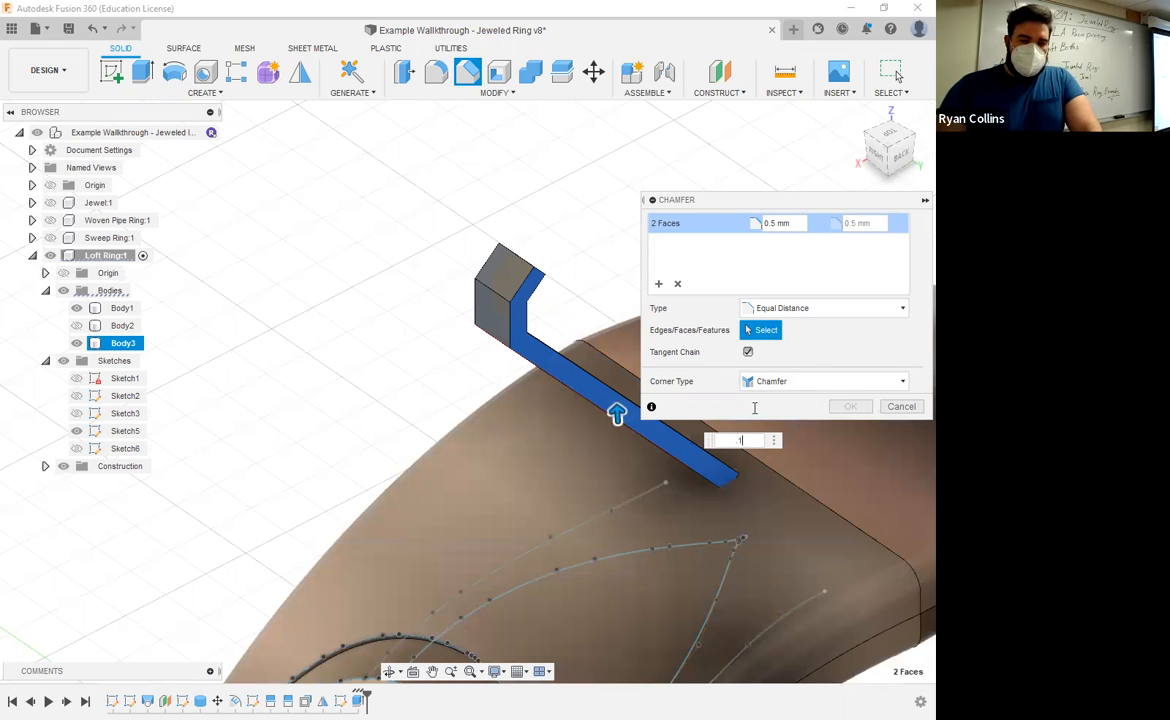
{"action": "middle_click_drag", "start_coordinate": [384, 424], "coordinate": [445, 370], "text": "shift"}
{"action": "left_click", "coordinate": [848, 407]}
- Show the Jewel component and check how the prong sits against it from the front
{"action": "middle_click_drag", "start_coordinate": [713, 415], "coordinate": [345, 271], "text": "shift"}
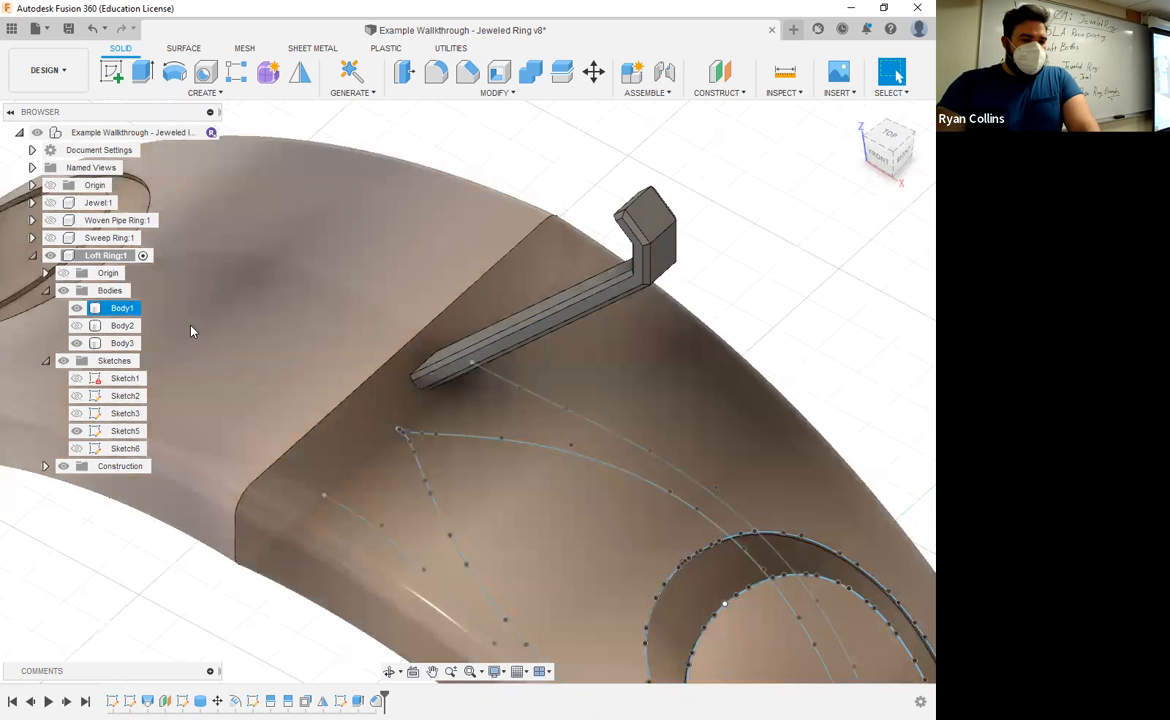
{"action": "left_click", "coordinate": [60, 204]}
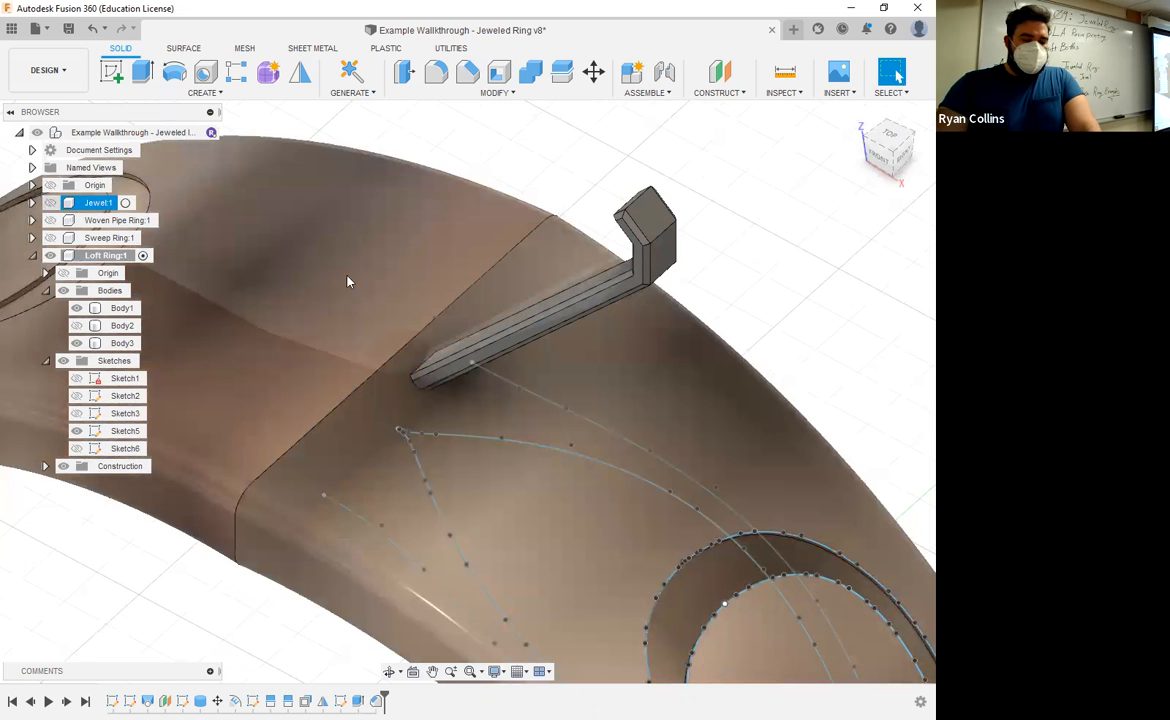
{"action": "scroll", "coordinate": [420, 384], "scroll_direction": "down", "scroll_amount": 3}
{"action": "middle_click_drag", "start_coordinate": [563, 346], "coordinate": [638, 246], "text": "shift"}
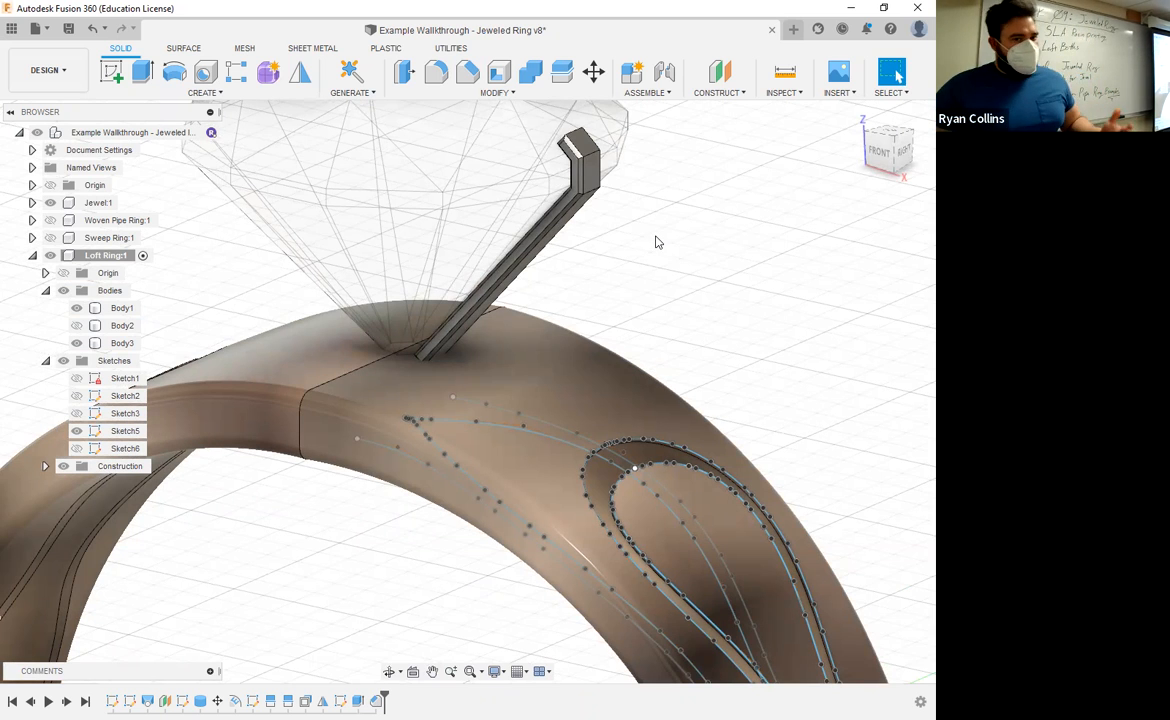
- Cut the jewel's shape out of the prong with Combine, using the jewel as tool body and keeping the tools
{"action": "left_click", "coordinate": [530, 73]}
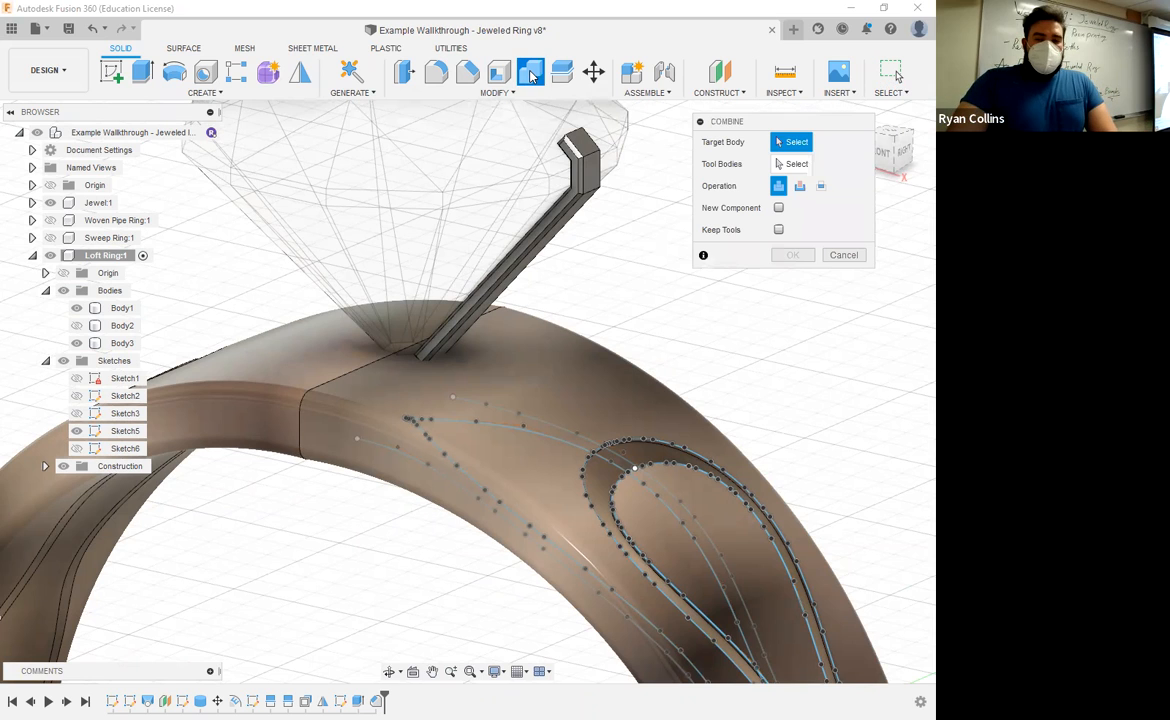
{"action": "left_click", "coordinate": [800, 187]}
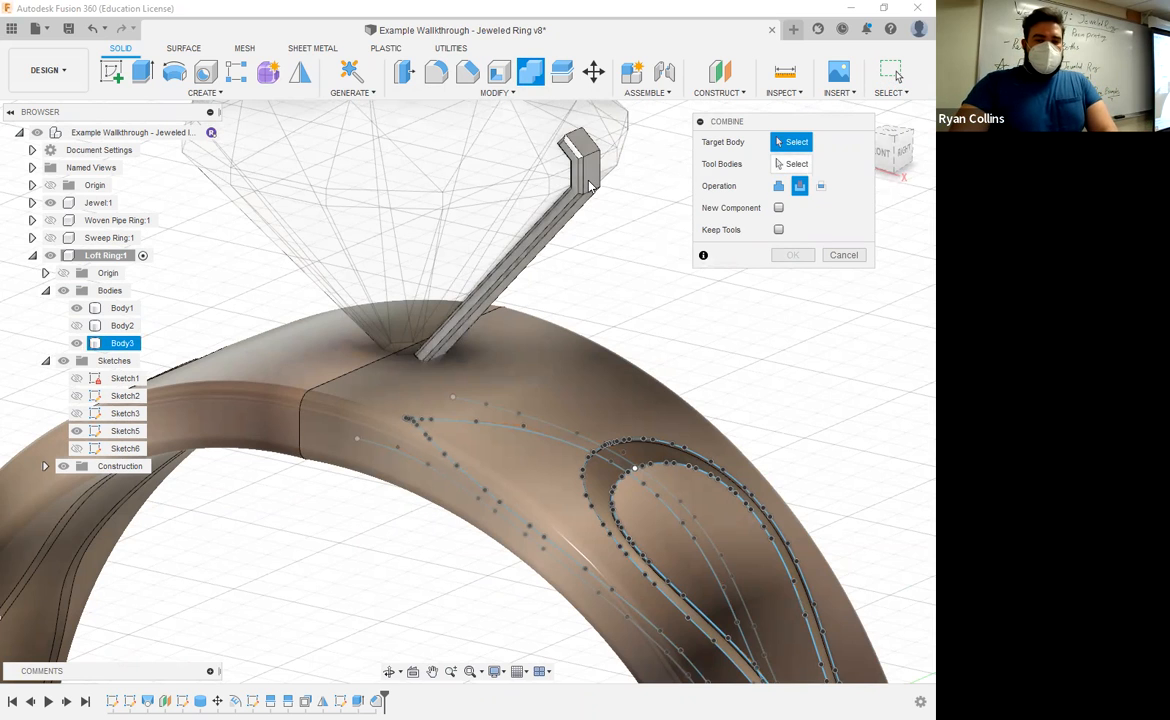
{"action": "left_click", "coordinate": [575, 249]}
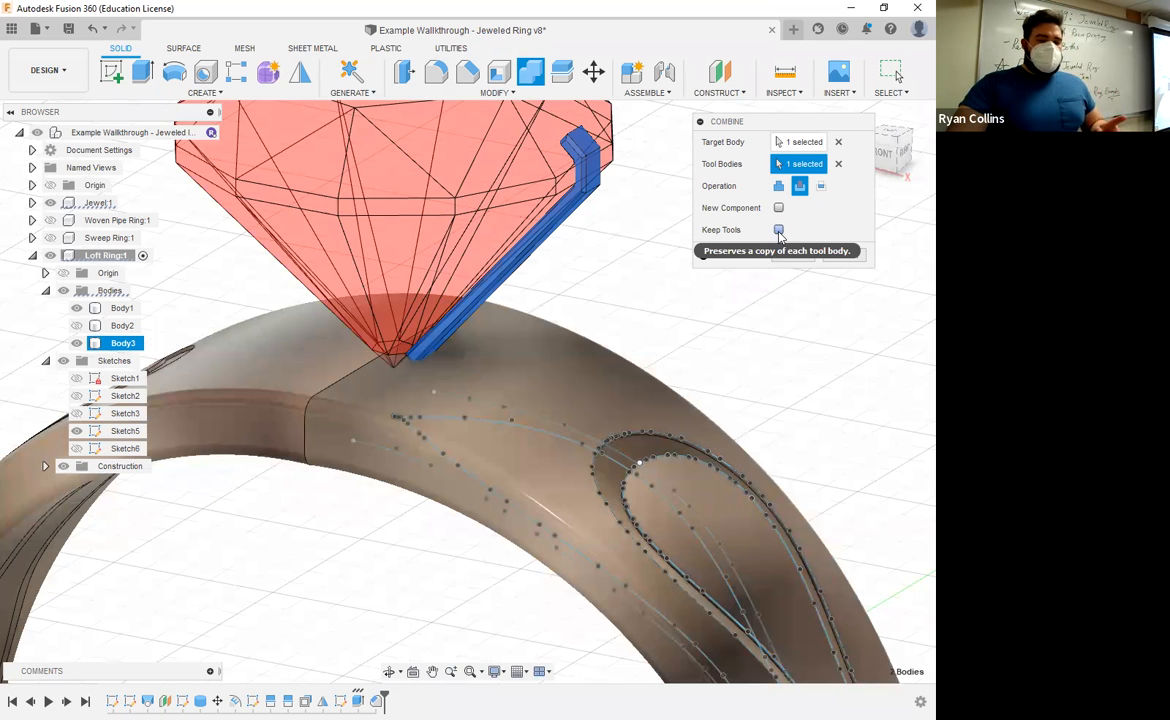
{"action": "left_click", "coordinate": [779, 231]}
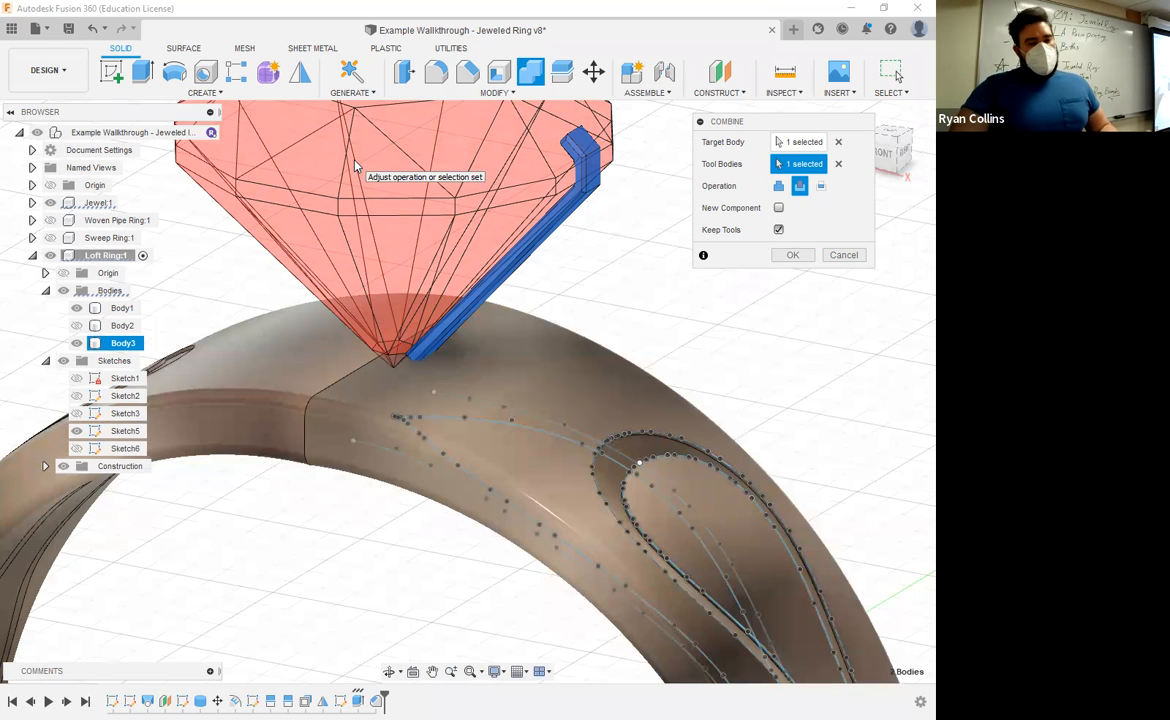
{"action": "left_click", "coordinate": [793, 256]}
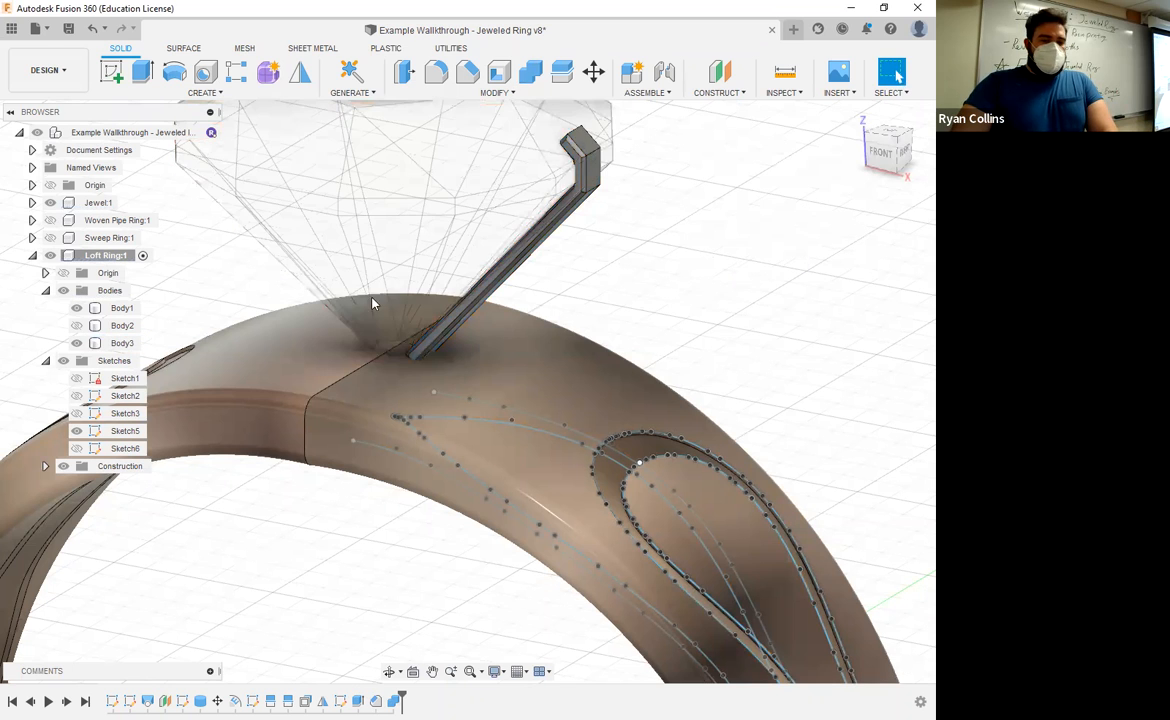
- Hide the Jewel component and examine the cut faces of the prong from its base to its tip
{"action": "left_click", "coordinate": [50, 204]}
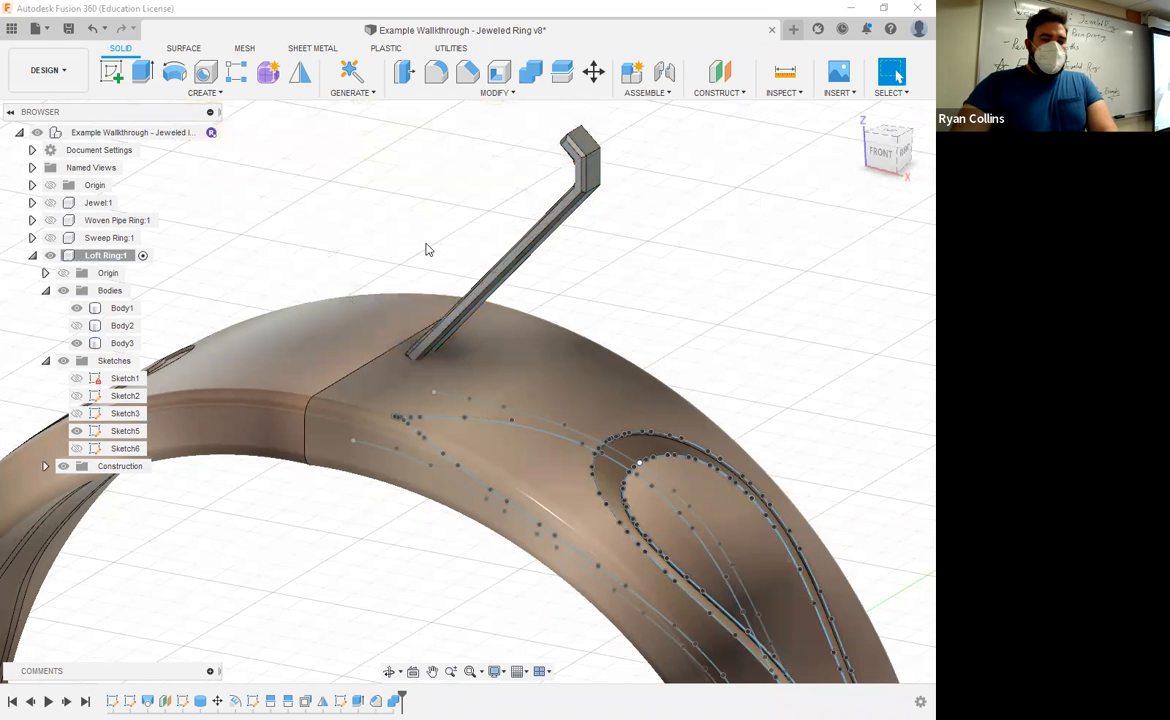
{"action": "middle_click_drag", "start_coordinate": [504, 243], "coordinate": [504, 183], "text": "shift"}
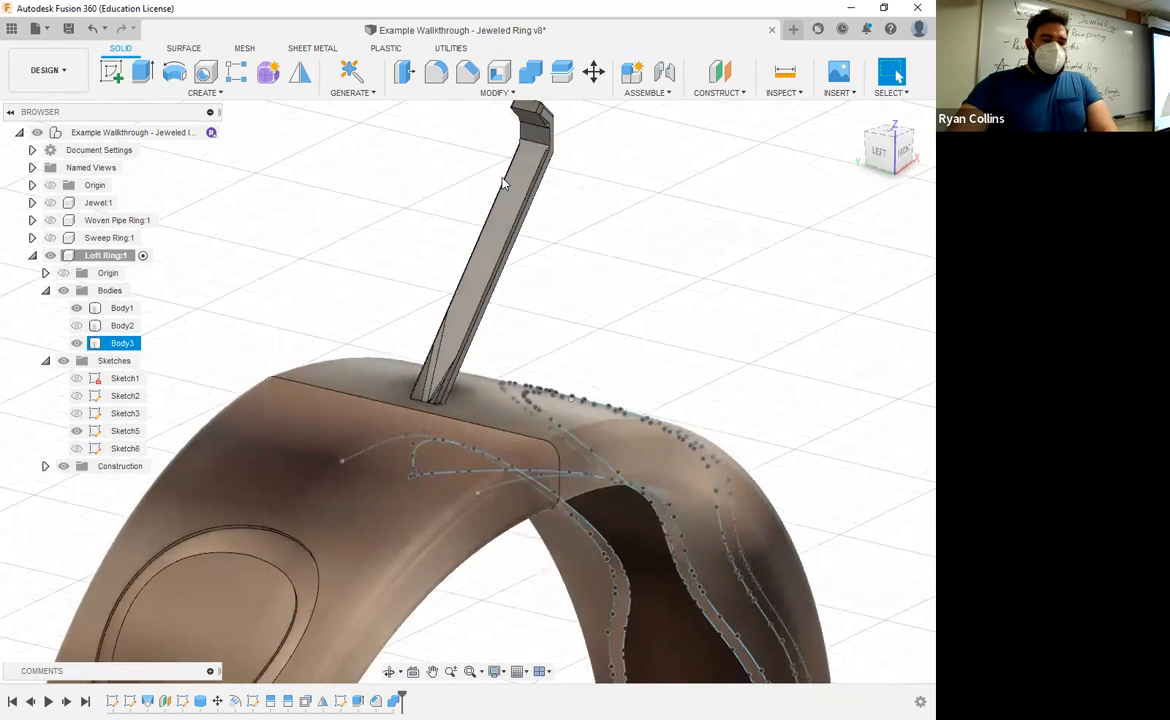
{"action": "scroll", "coordinate": [504, 184], "scroll_direction": "down", "scroll_amount": 3}
{"action": "scroll", "coordinate": [490, 288], "scroll_direction": "up", "scroll_amount": 4}
{"action": "middle_click_drag", "start_coordinate": [490, 290], "coordinate": [418, 449]}
{"action": "scroll", "coordinate": [514, 356], "scroll_direction": "up", "scroll_amount": 3}
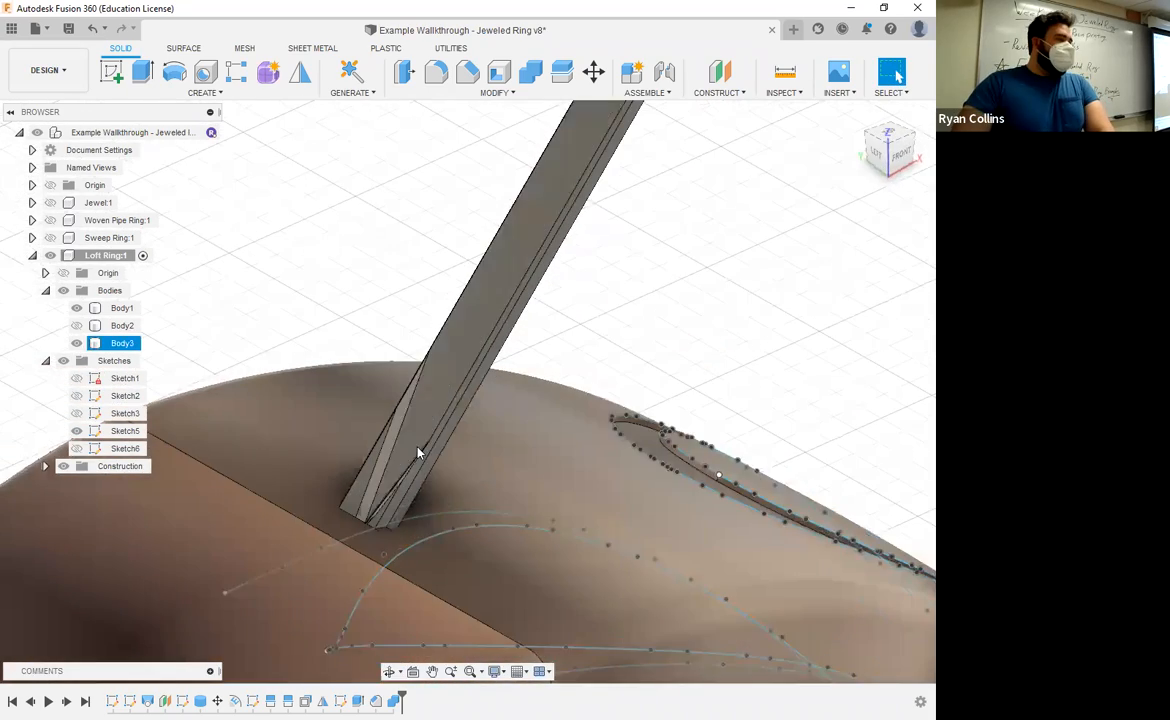
{"action": "middle_click_drag", "start_coordinate": [551, 313], "coordinate": [493, 450]}
{"action": "middle_click_drag", "start_coordinate": [586, 222], "coordinate": [463, 449]}
{"action": "scroll", "coordinate": [598, 386], "scroll_direction": "down", "scroll_amount": 4}
{"action": "scroll", "coordinate": [603, 328], "scroll_direction": "down", "scroll_amount": 2}
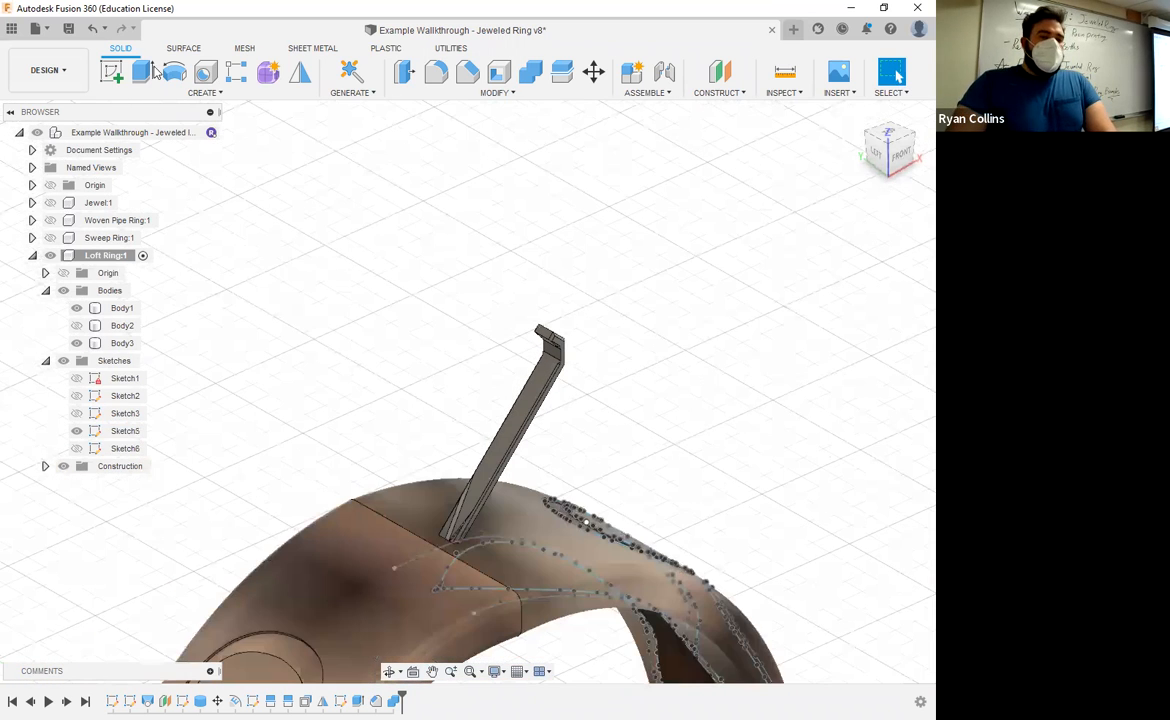
- Set up a circular pattern of bodies with the prong as the object and the origin's vertical Z axis as the axis
{"action": "left_click", "coordinate": [199, 94]}
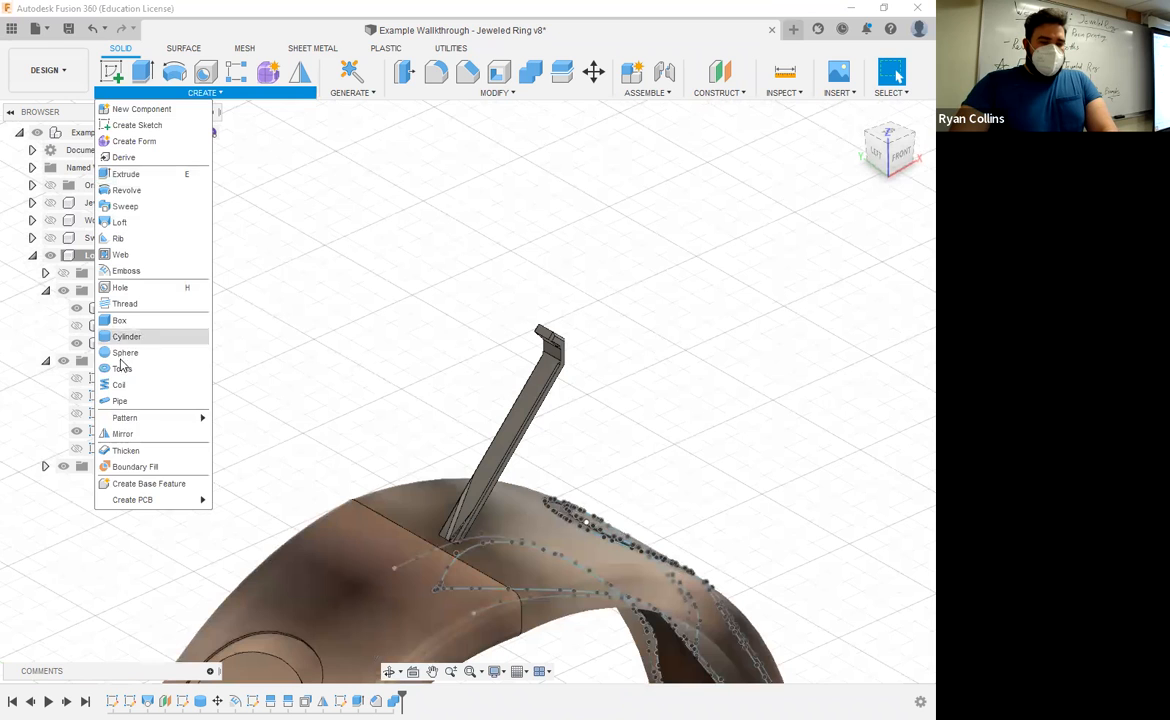
{"action": "mouse_move", "coordinate": [128, 418]}
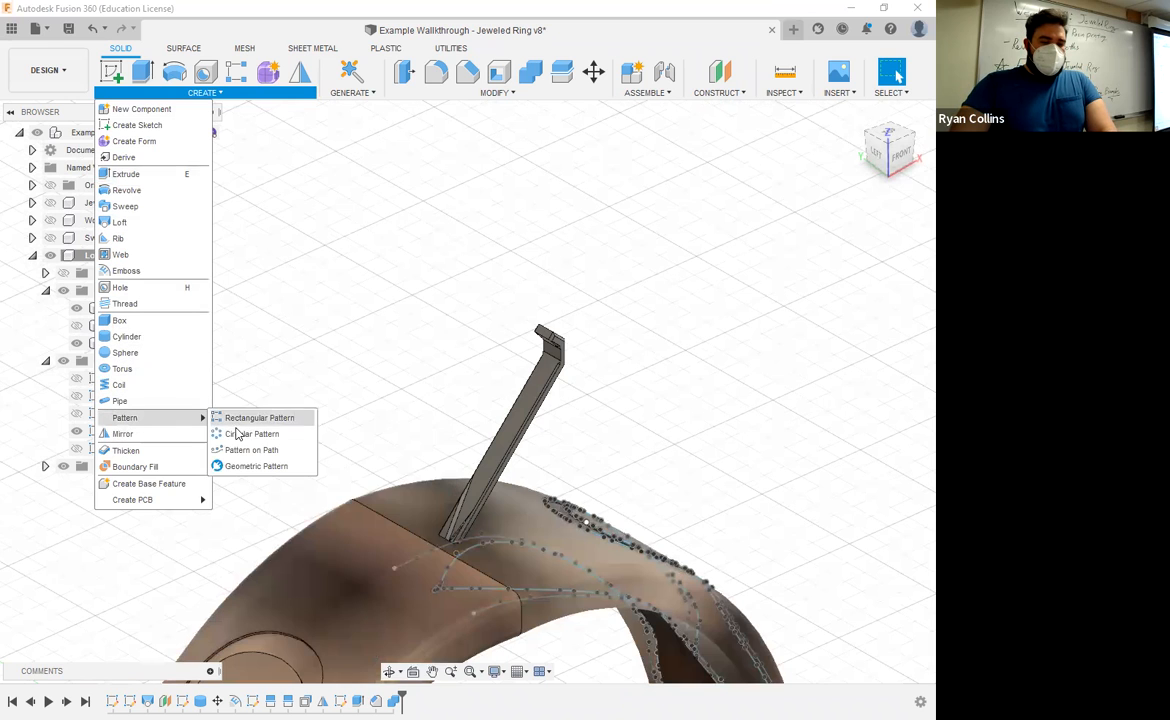
{"action": "left_click", "coordinate": [252, 433]}
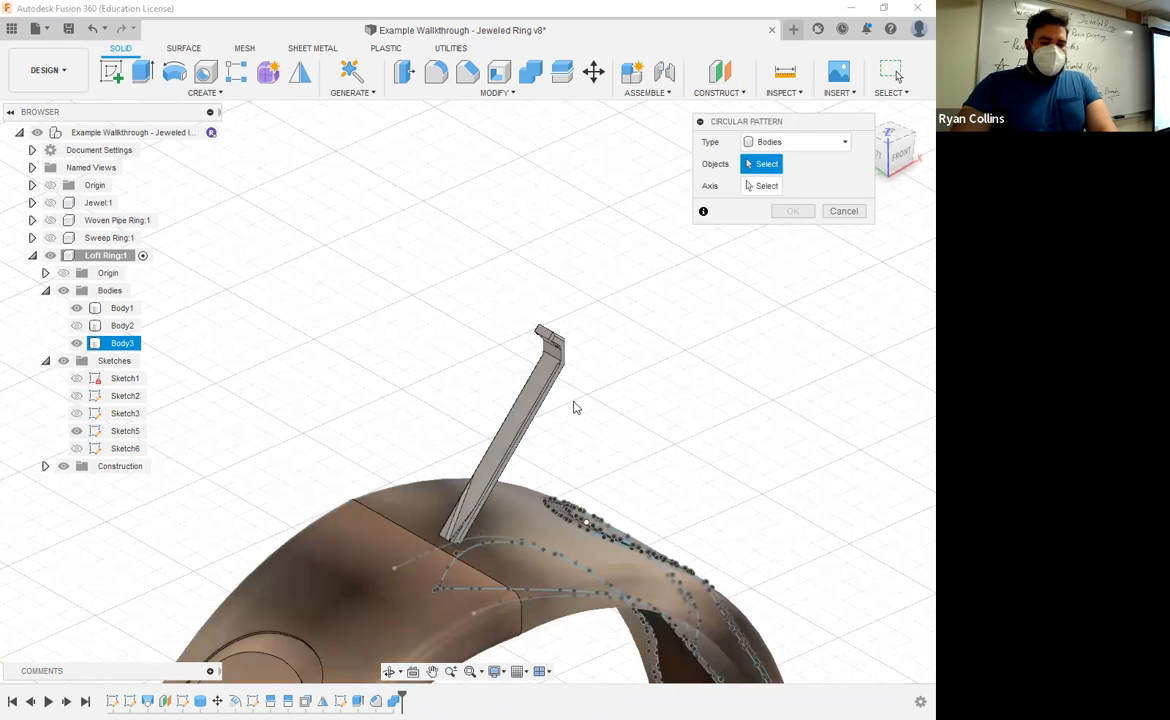
{"action": "left_click", "coordinate": [560, 358]}
{"action": "middle_click_drag", "start_coordinate": [715, 198], "coordinate": [773, 190], "text": "shift"}
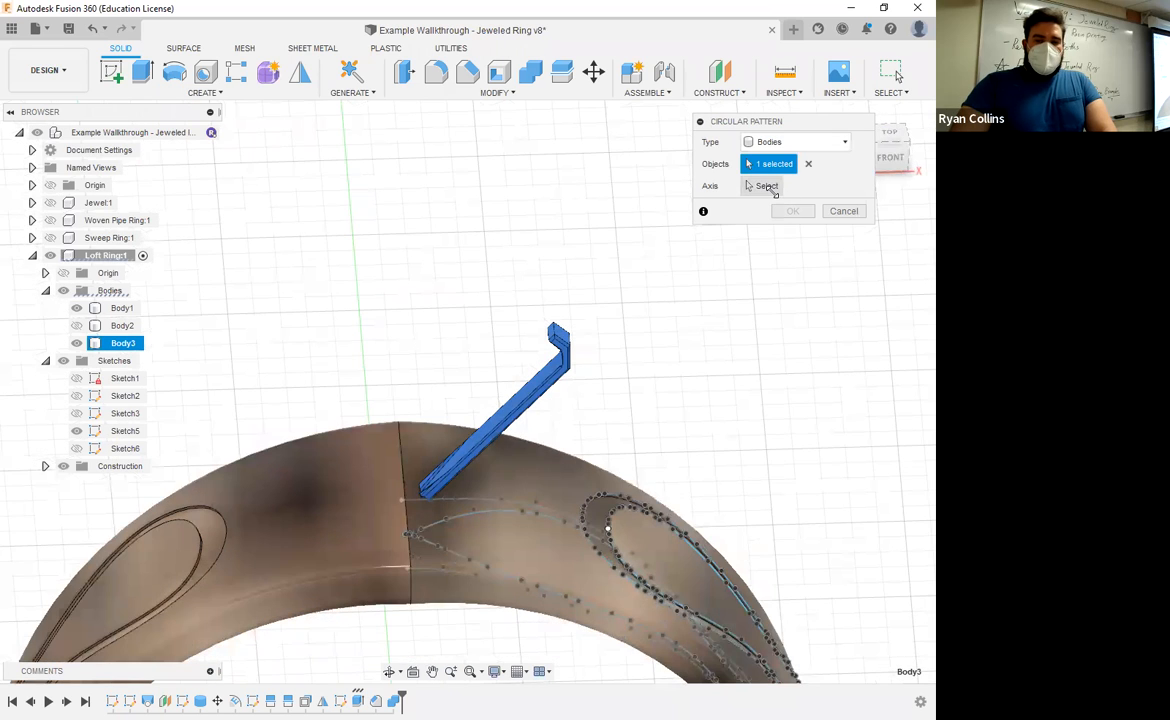
{"action": "left_click", "coordinate": [773, 190]}
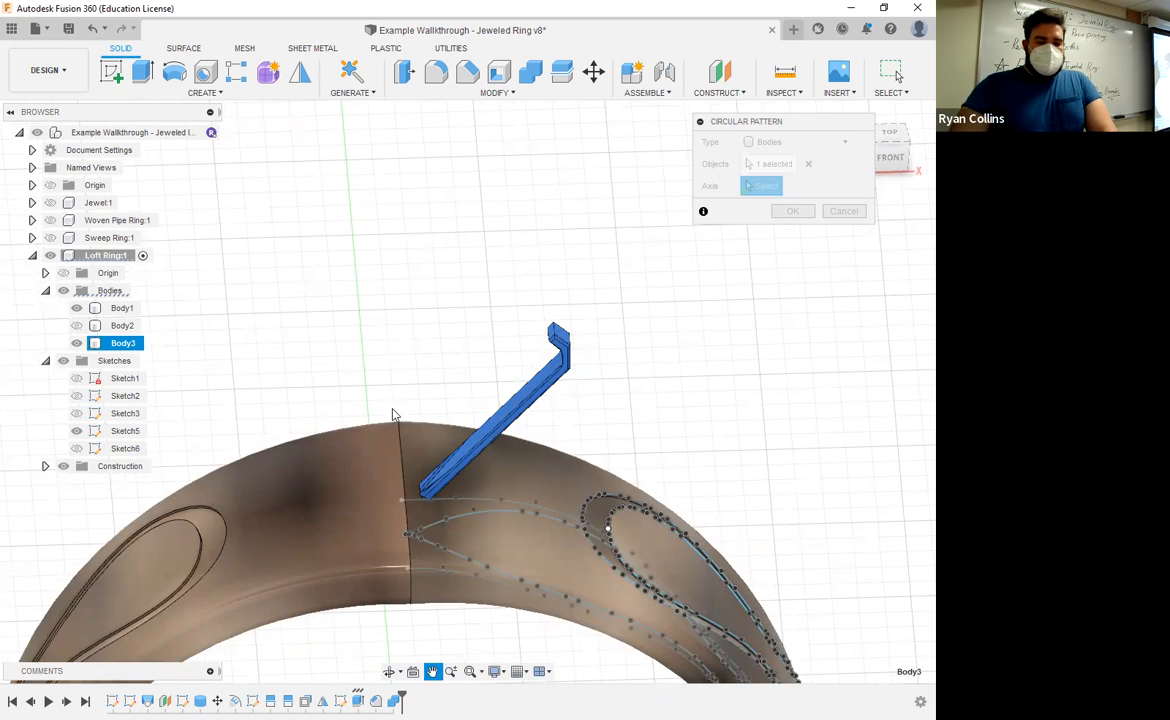
{"action": "middle_click_drag", "start_coordinate": [392, 413], "coordinate": [358, 413], "text": "shift"}
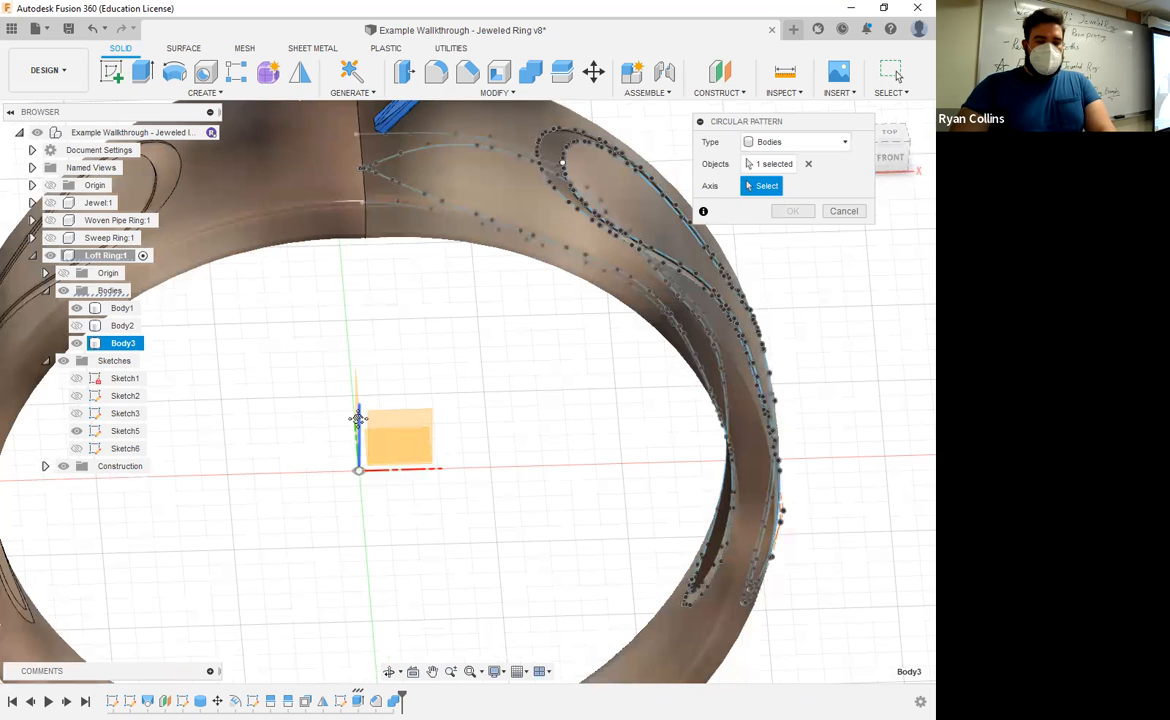
{"action": "left_click", "coordinate": [360, 425]}
{"action": "middle_click_drag", "start_coordinate": [443, 425], "coordinate": [482, 464], "text": "shift"}
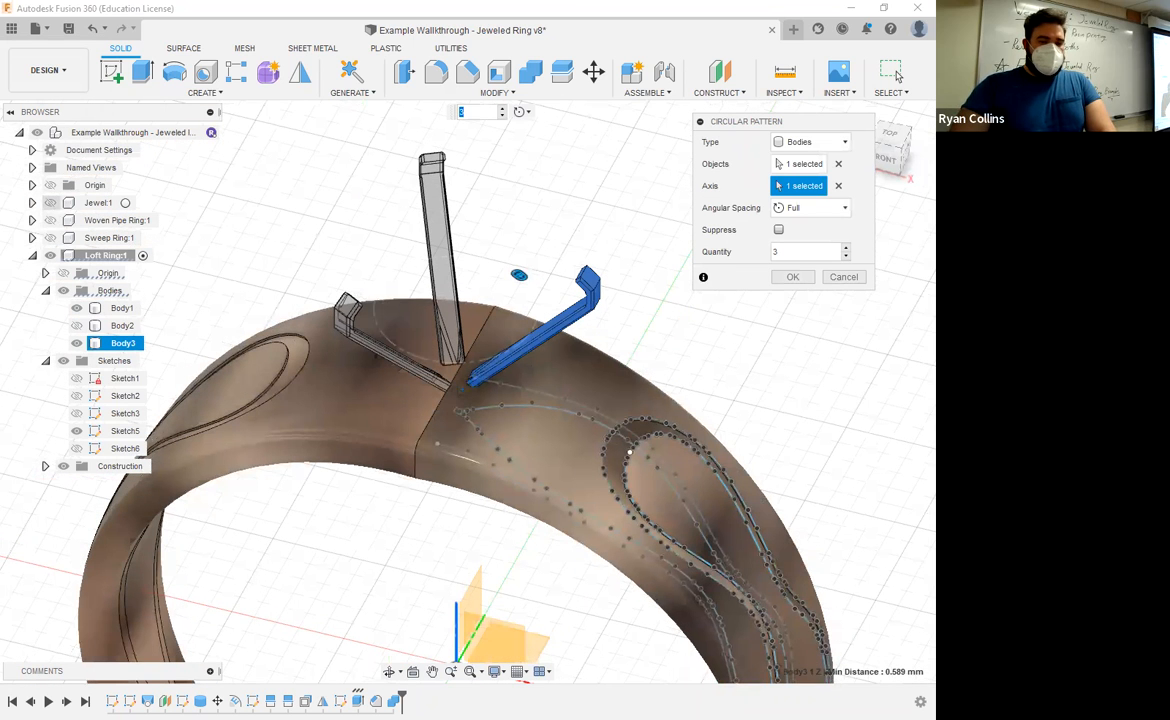
- Set the prong pattern's quantity to 4 with full angular spacing and create it, with the Jewel component shown
{"action": "middle_click_drag", "start_coordinate": [405, 368], "coordinate": [565, 360], "text": "shift"}
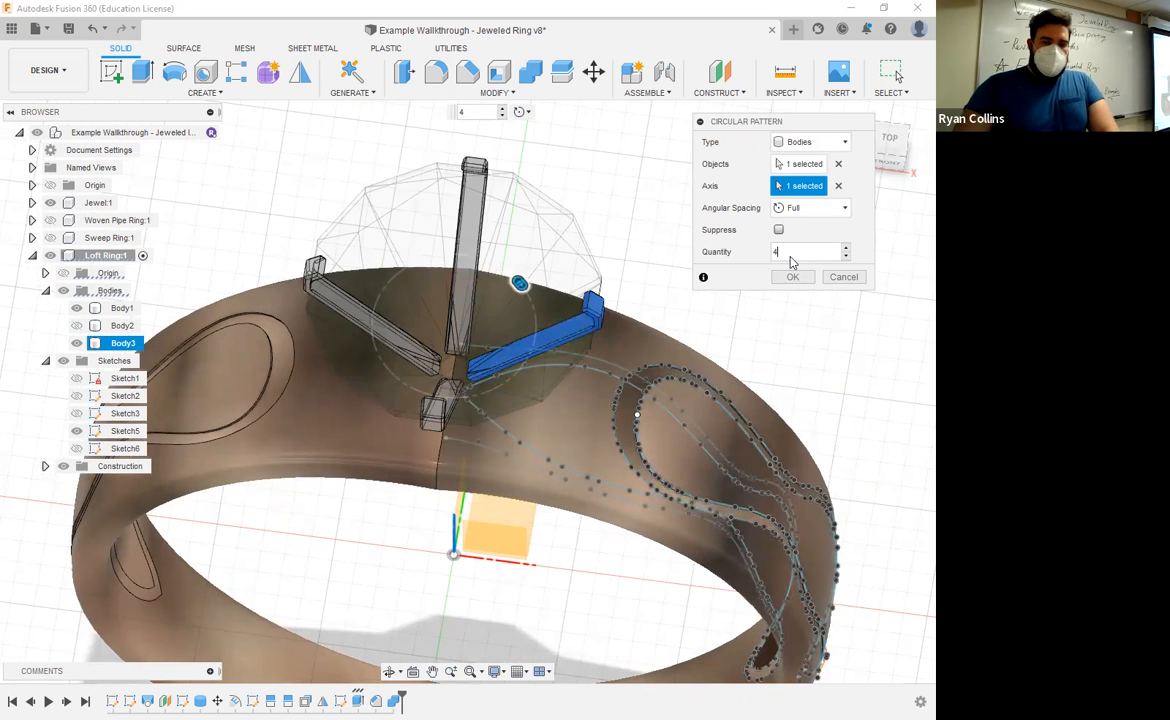
{"action": "mouse_move", "coordinate": [522, 350]}
{"action": "middle_mouse_down", "text": "shift"}
{"action": "mouse_move", "coordinate": [575, 324]}
{"action": "mouse_move", "coordinate": [584, 346]}
{"action": "mouse_move", "coordinate": [545, 300]}
{"action": "mouse_move", "coordinate": [614, 337]}
{"action": "mouse_move", "coordinate": [570, 368]}
{"action": "mouse_move", "coordinate": [515, 340]}
{"action": "middle_mouse_up", "text": "shift"}
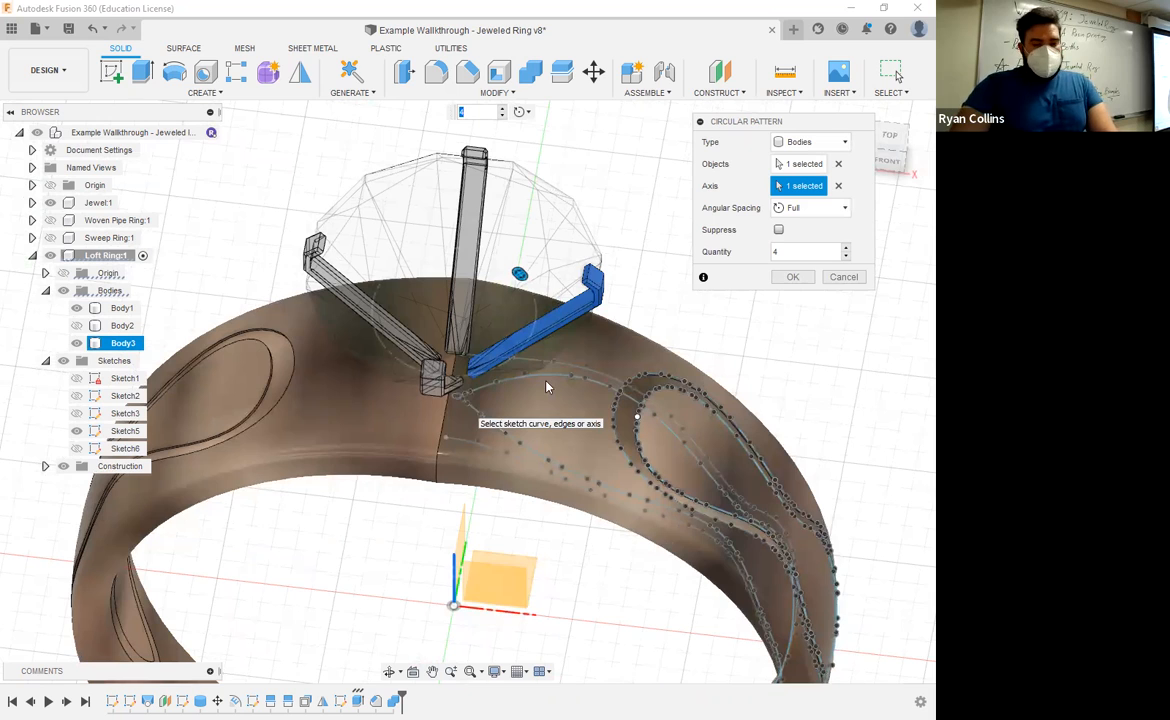
{"action": "middle_click_drag", "start_coordinate": [463, 401], "coordinate": [402, 376], "text": "shift"}
{"action": "left_click", "coordinate": [793, 277]}
{"action": "middle_click_drag", "start_coordinate": [734, 321], "coordinate": [337, 321], "text": "shift"}
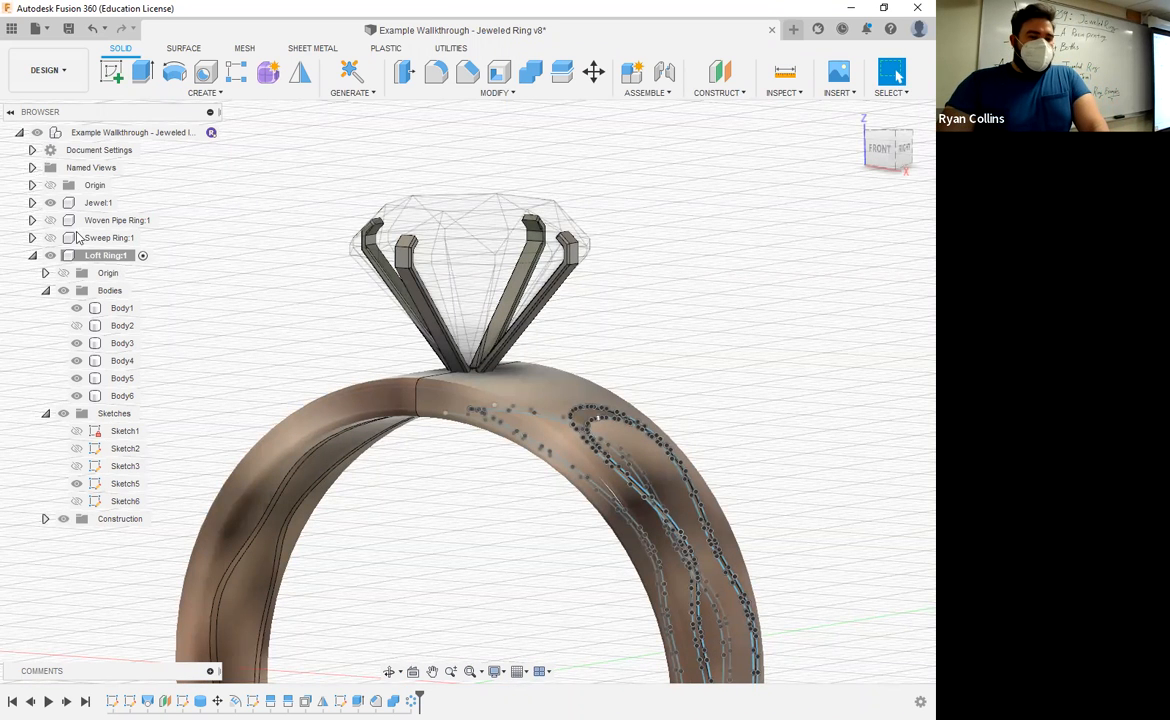
- Hide the Jewel component and join the four prongs to the ring body with Combine, keeping the tool bodies
{"action": "left_click", "coordinate": [54, 207]}
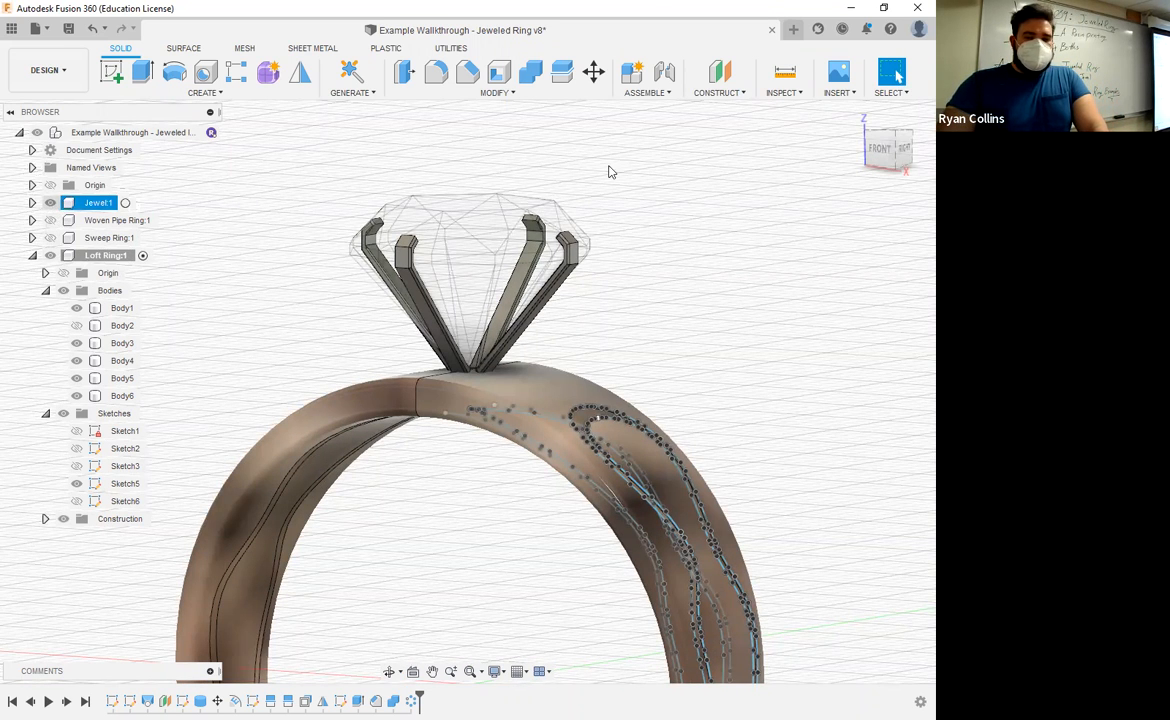
{"action": "key", "text": "v"}
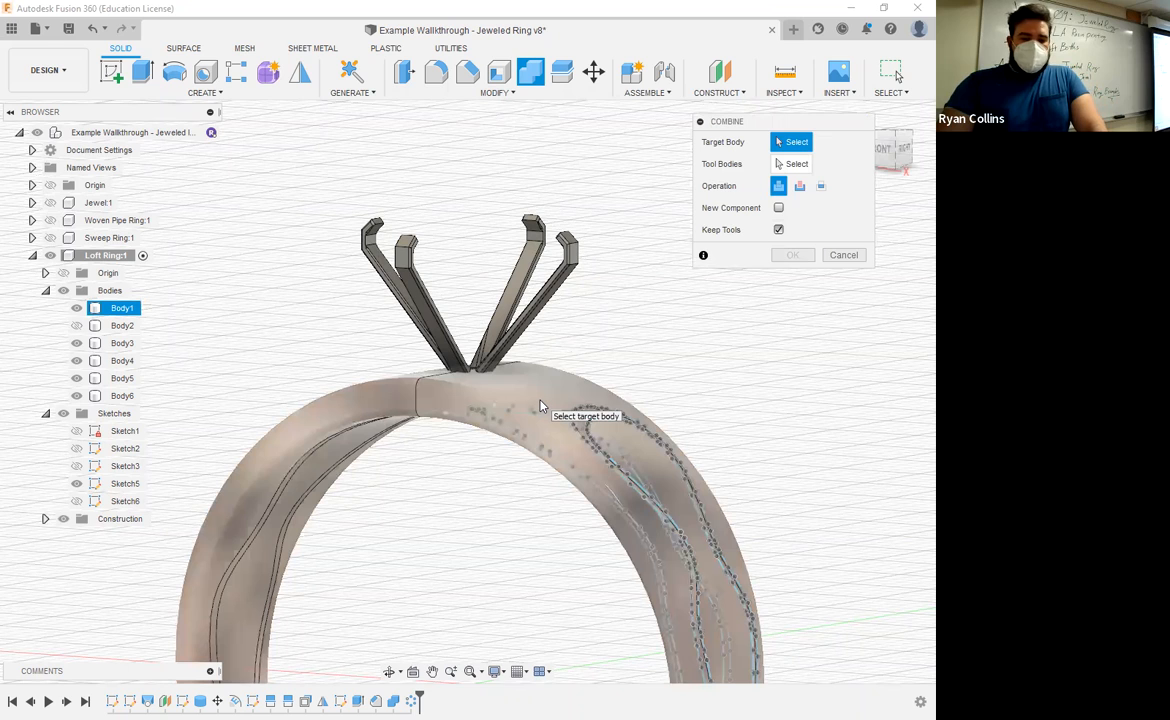
{"action": "left_click", "coordinate": [545, 405]}
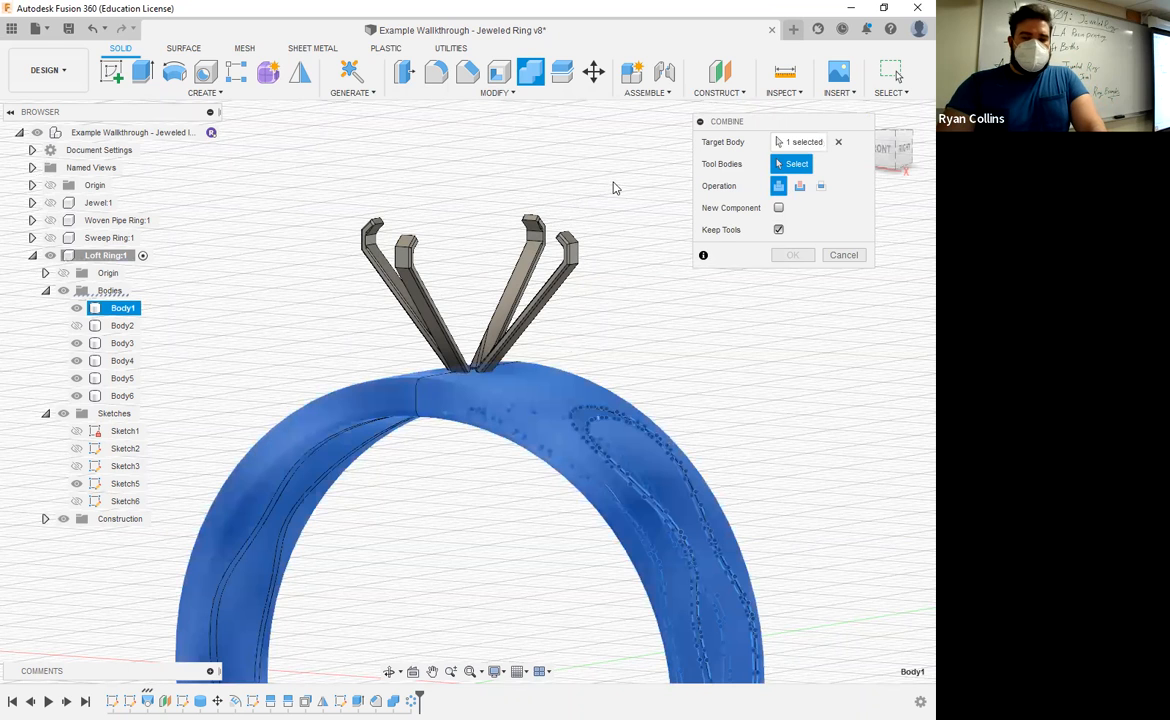
{"action": "left_click_drag", "start_coordinate": [616, 181], "coordinate": [318, 309]}
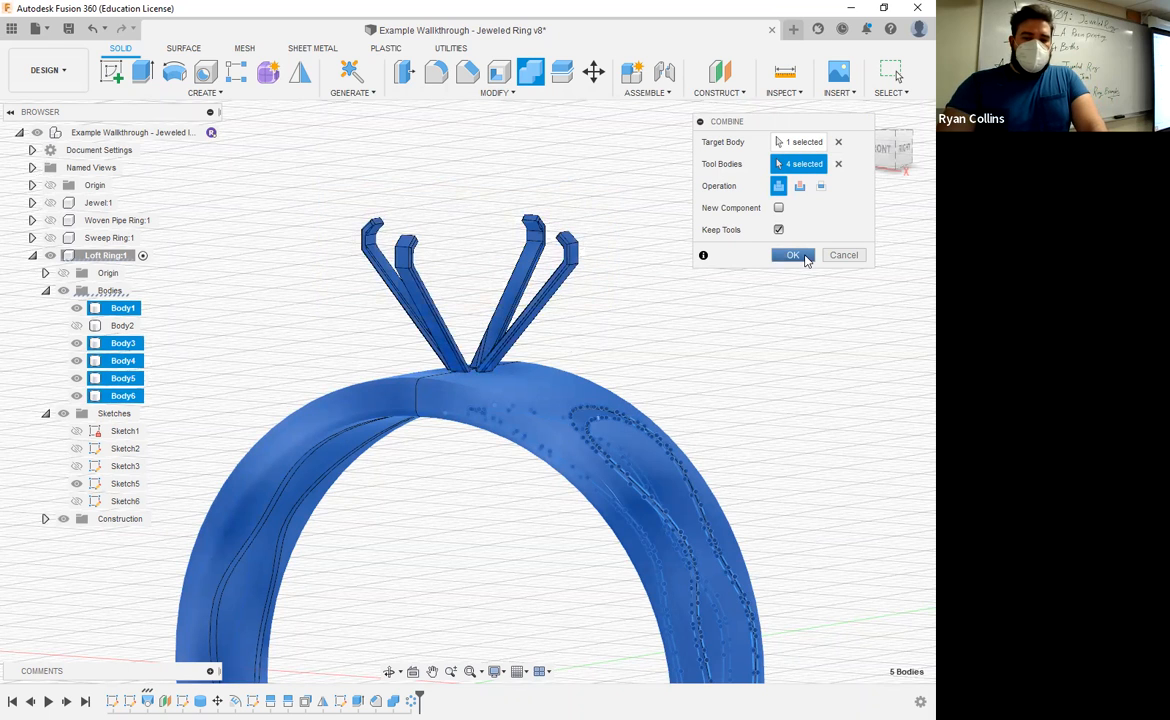
{"action": "key", "text": "Return"}
- Hide the separate prong bodies Body3 to Body6 and inspect the joined ring body
{"action": "middle_click_drag", "start_coordinate": [501, 438], "coordinate": [157, 295], "text": "shift"}
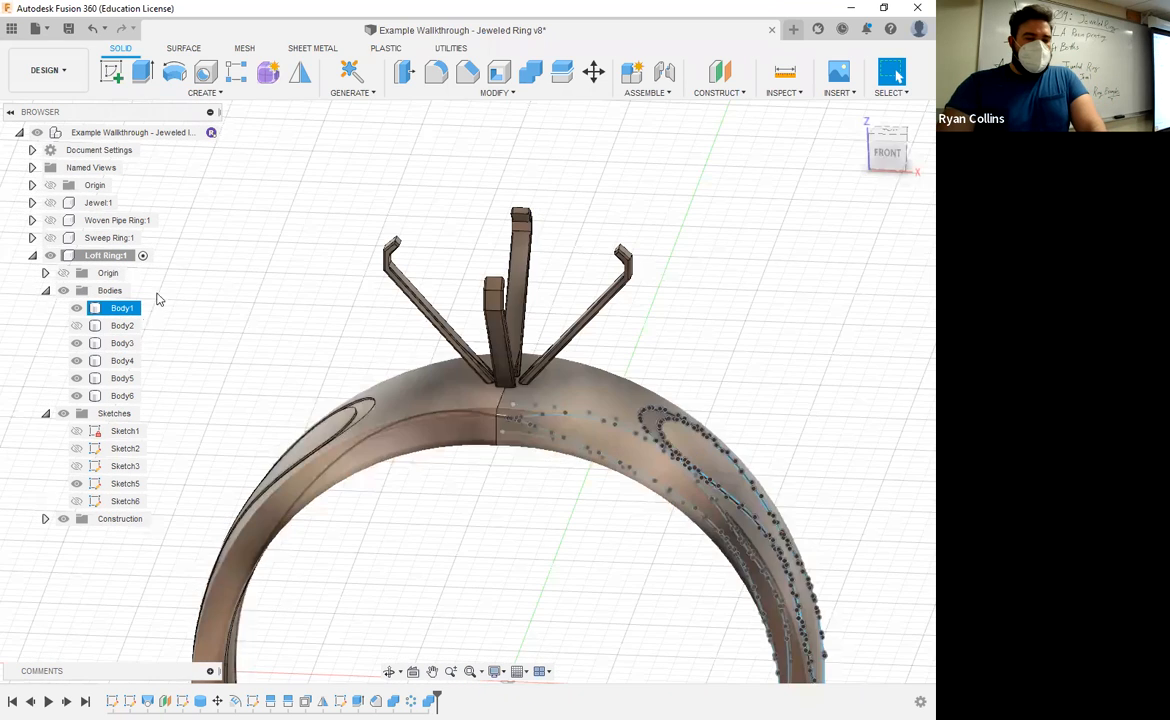
{"action": "left_click", "coordinate": [76, 344]}
{"action": "left_click", "coordinate": [77, 361]}
{"action": "left_click", "coordinate": [76, 379]}
{"action": "left_click", "coordinate": [77, 396]}
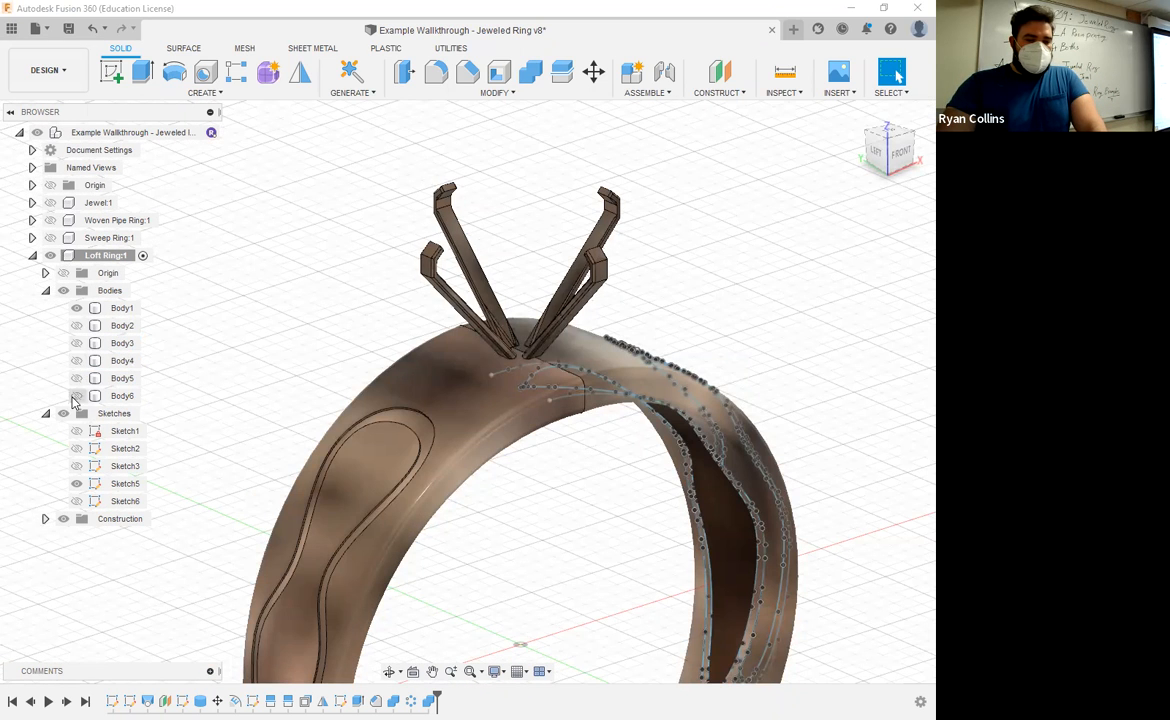
{"action": "left_click", "coordinate": [119, 308]}
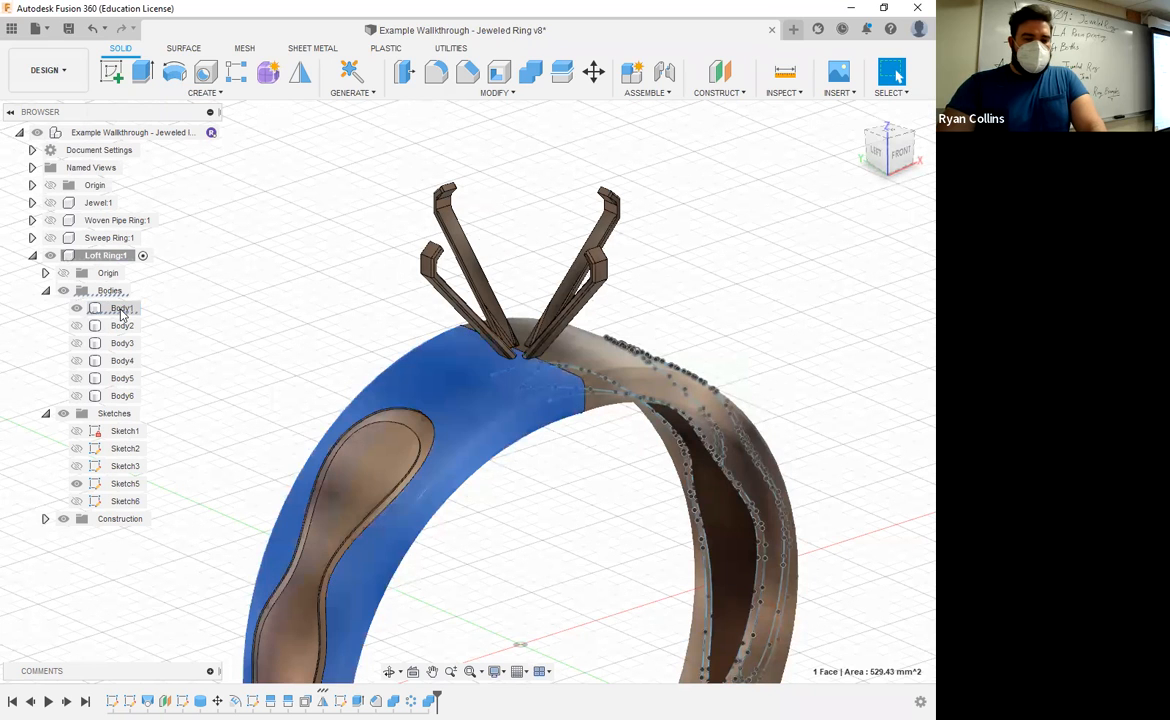
{"action": "left_click", "coordinate": [561, 115]}
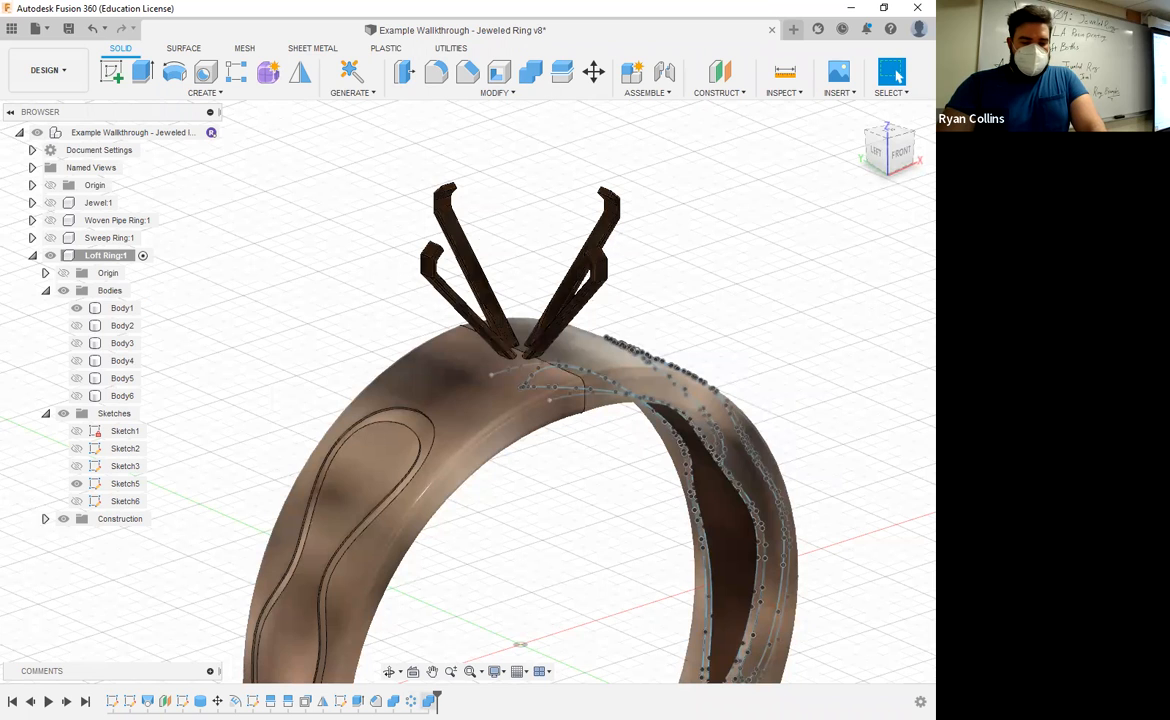
- Edit the last Combine feature to turn off Keep Tools for the joined prongs
{"action": "right_click", "coordinate": [429, 700]}
{"action": "left_click", "coordinate": [472, 569]}
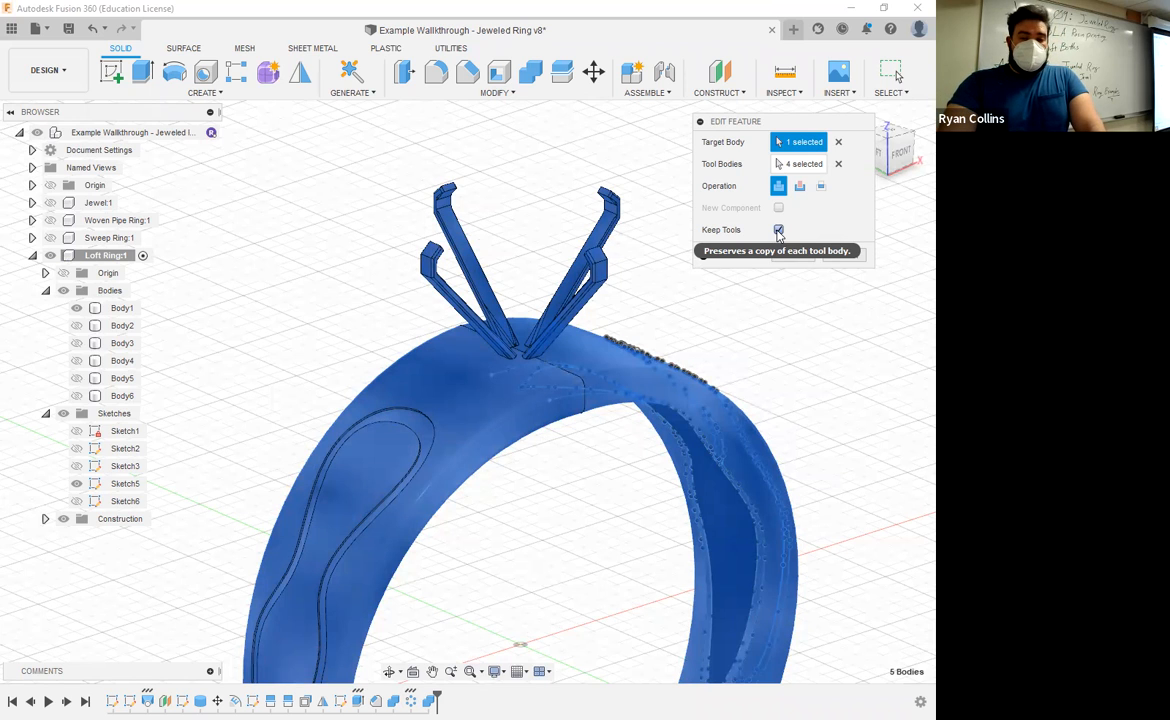
{"action": "left_click", "coordinate": [800, 253]}
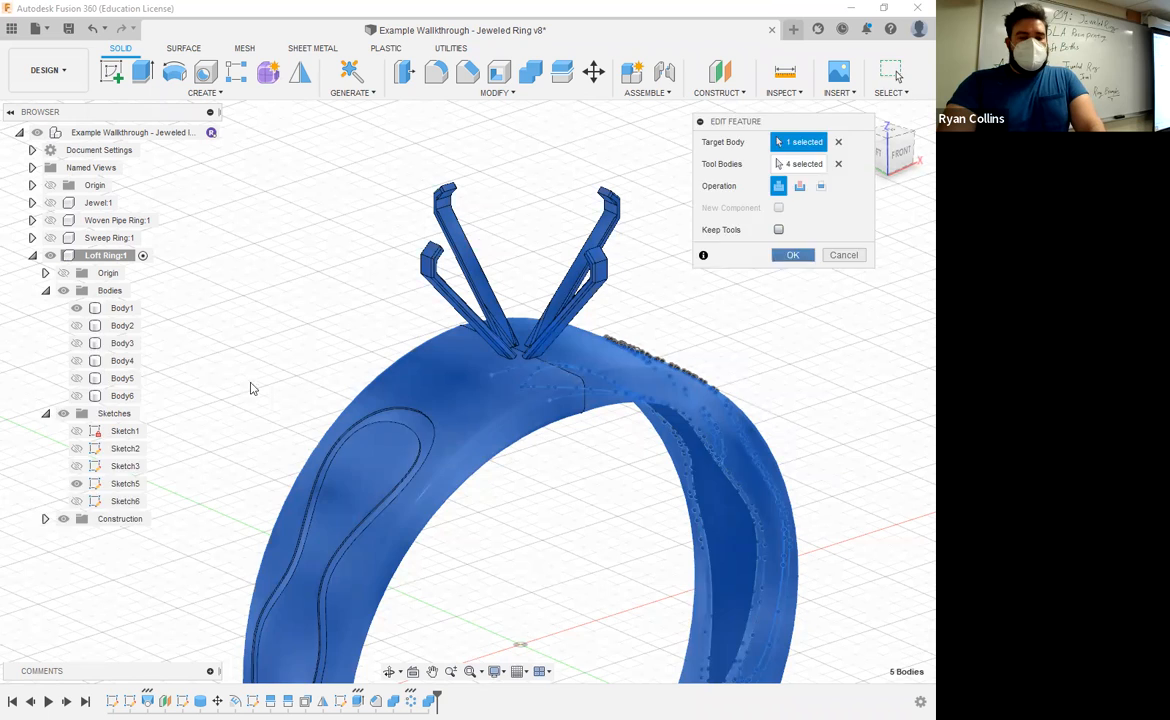
{"action": "middle_click_drag", "start_coordinate": [742, 308], "coordinate": [564, 364], "text": "shift"}
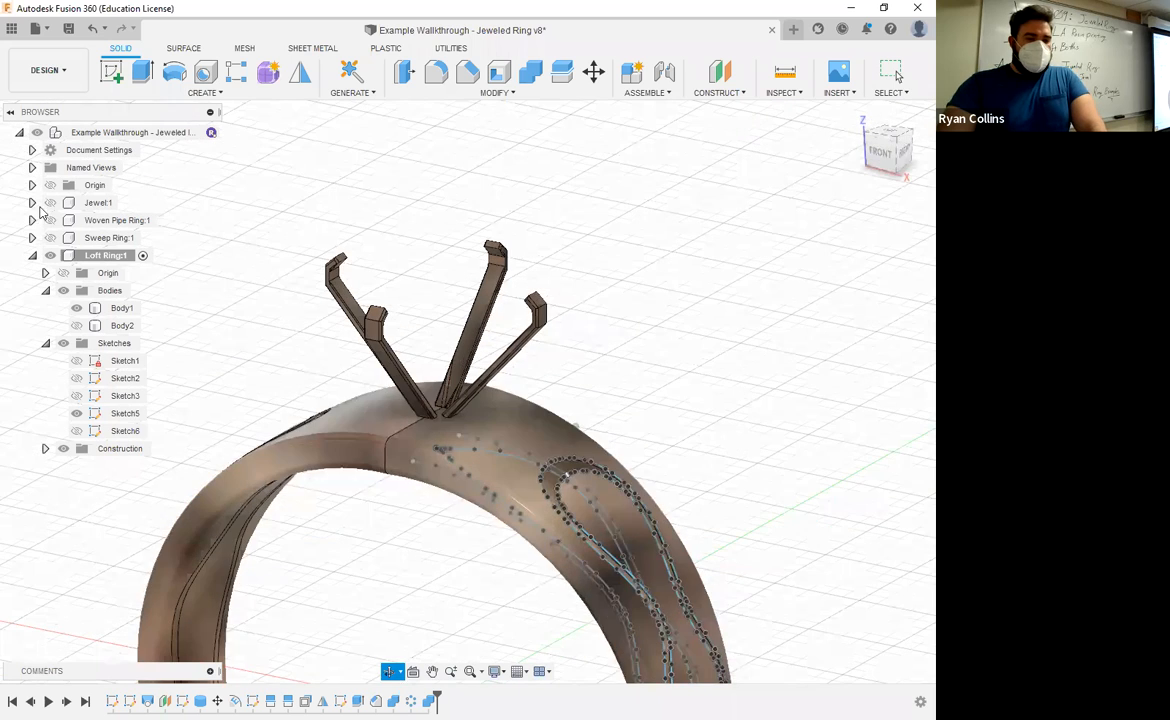
{"action": "left_click", "coordinate": [435, 420]}
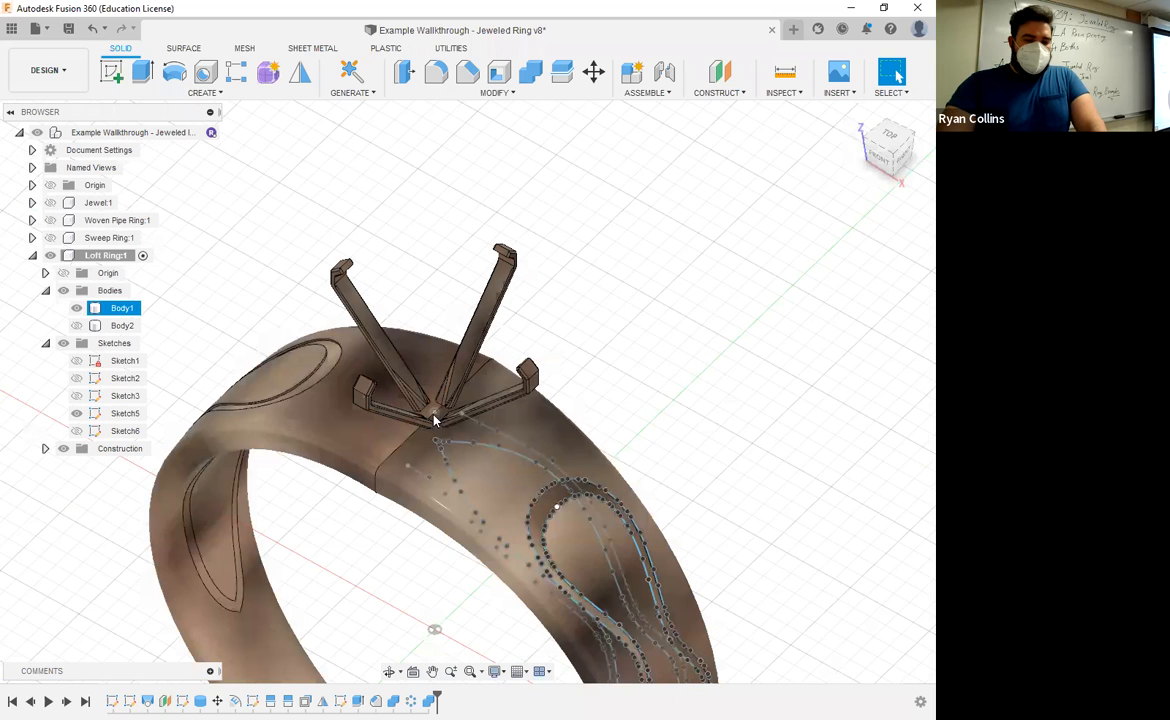
- Show the Jewel component between the four joined prongs
{"action": "left_click", "coordinate": [50, 203]}
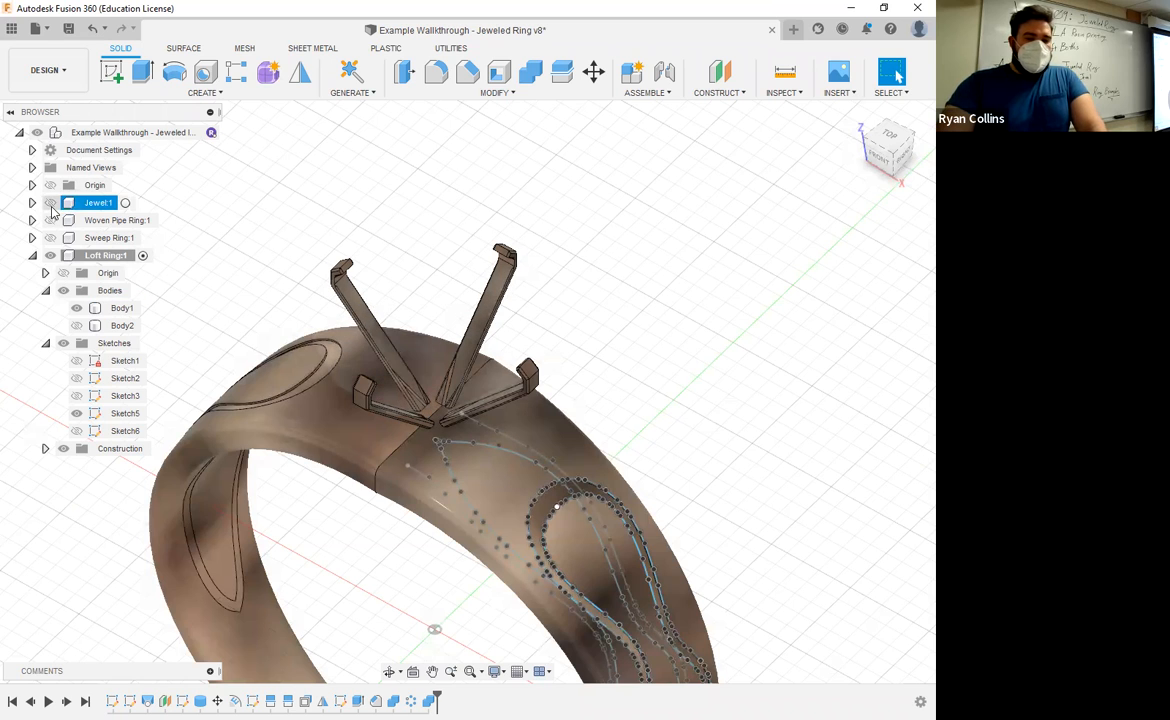
{"action": "left_click", "coordinate": [50, 203]}
{"action": "middle_click_drag", "start_coordinate": [644, 336], "coordinate": [620, 229], "text": "shift"}
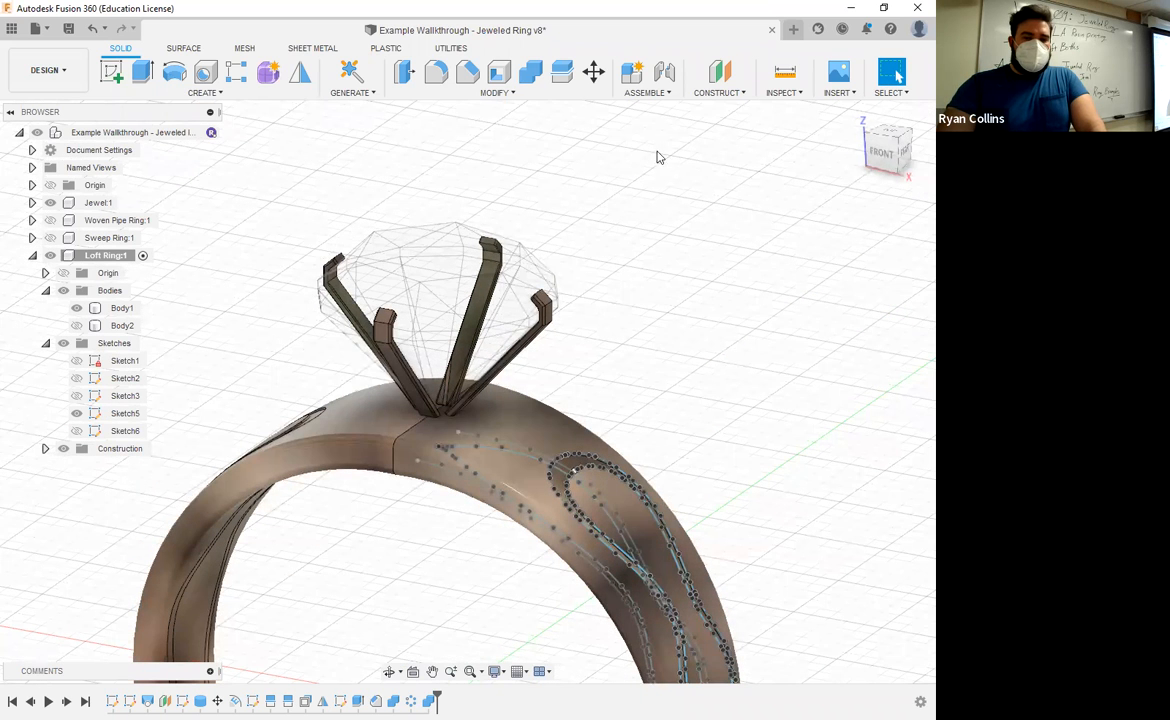
- Activate the top-level component of the ring design
{"action": "left_click", "coordinate": [208, 133]}
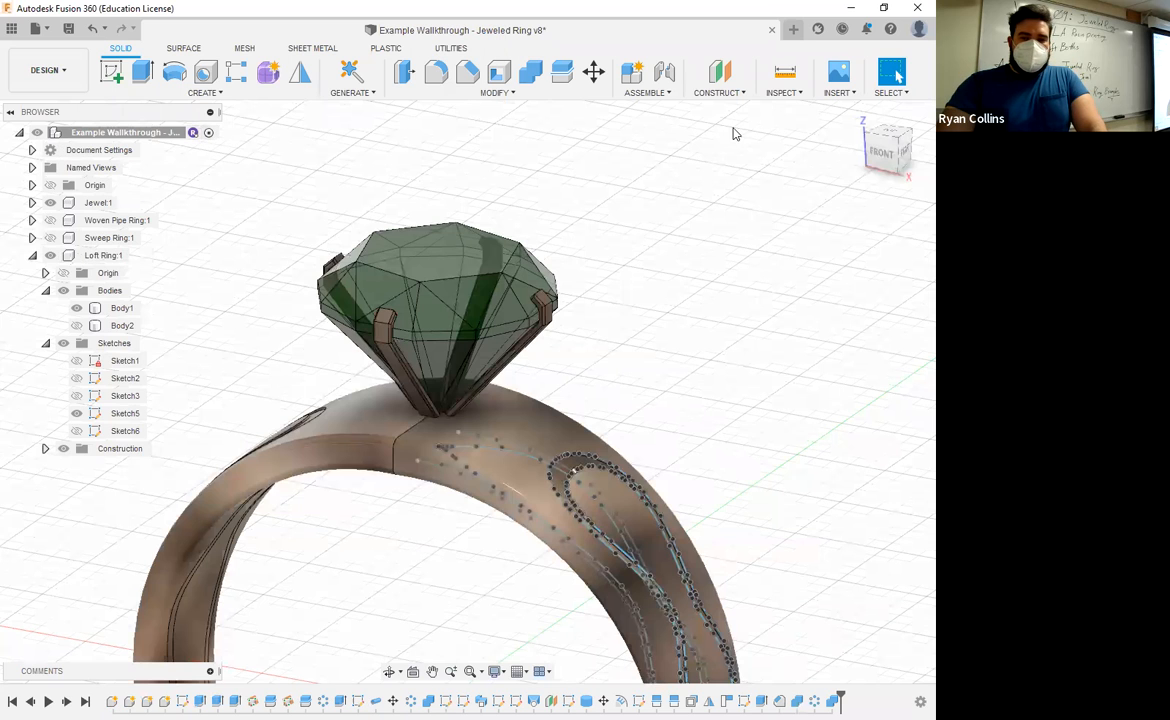
{"action": "left_click", "coordinate": [663, 74]}
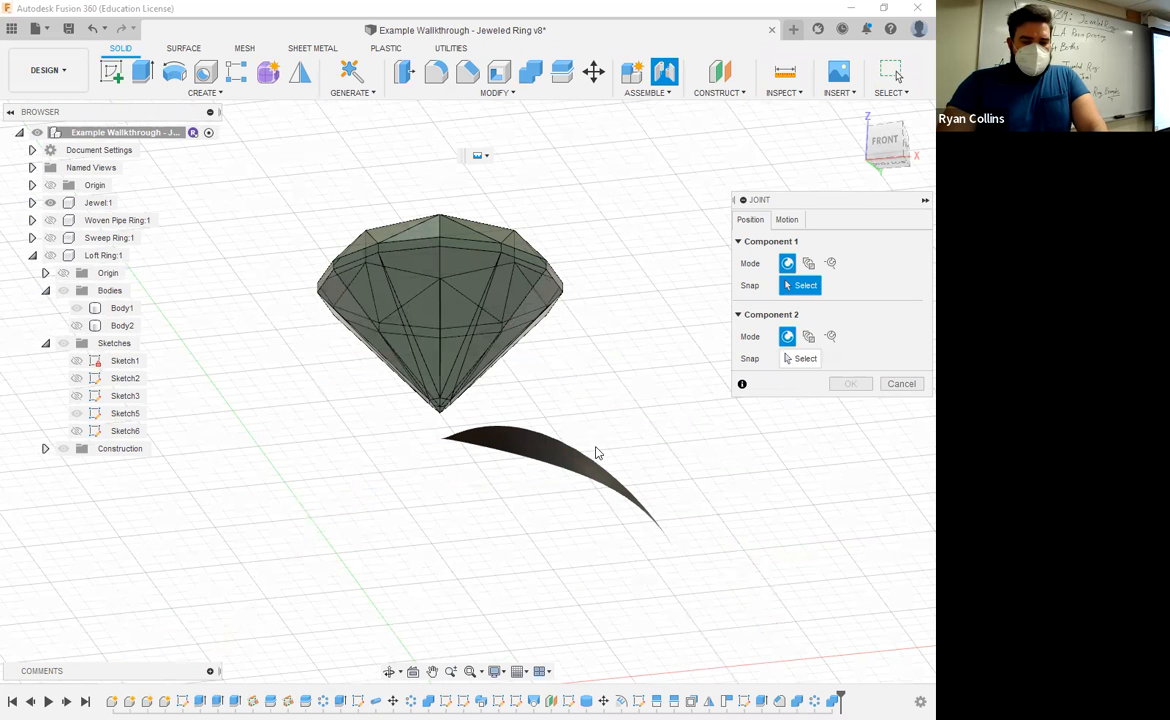
{"action": "middle_click_drag", "start_coordinate": [567, 501], "coordinate": [650, 441], "text": "shift"}
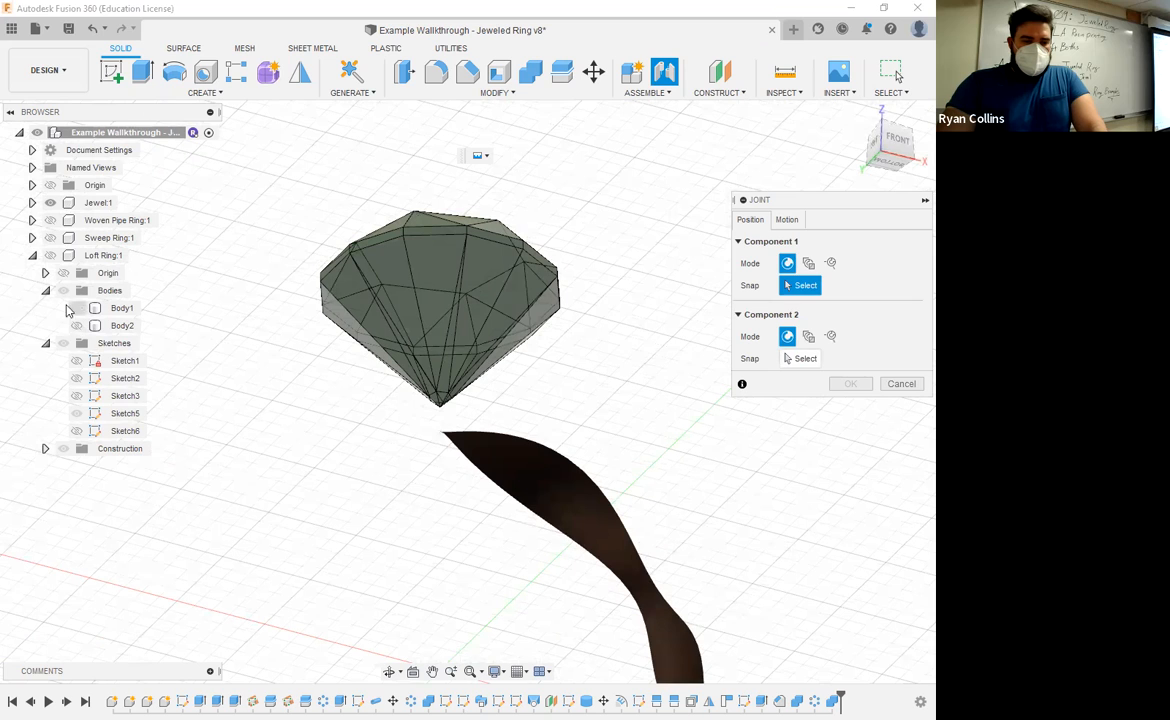
{"action": "left_click", "coordinate": [62, 296]}
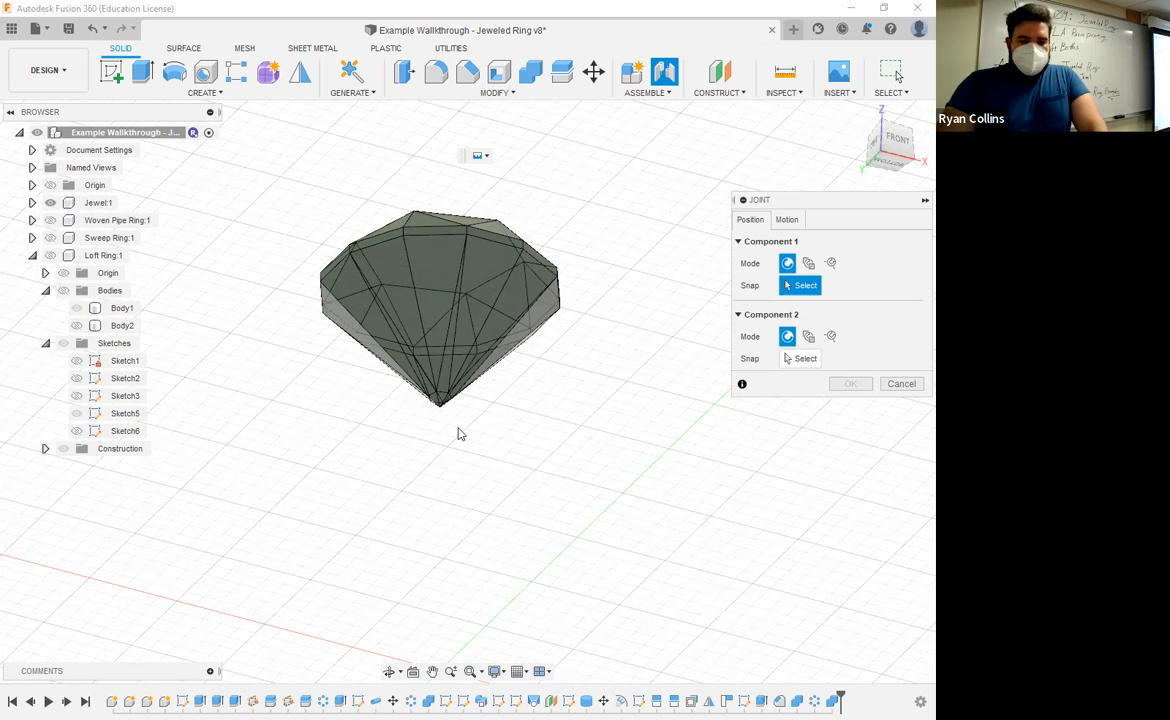
{"action": "scroll", "coordinate": [470, 441], "scroll_direction": "up", "scroll_amount": 3}
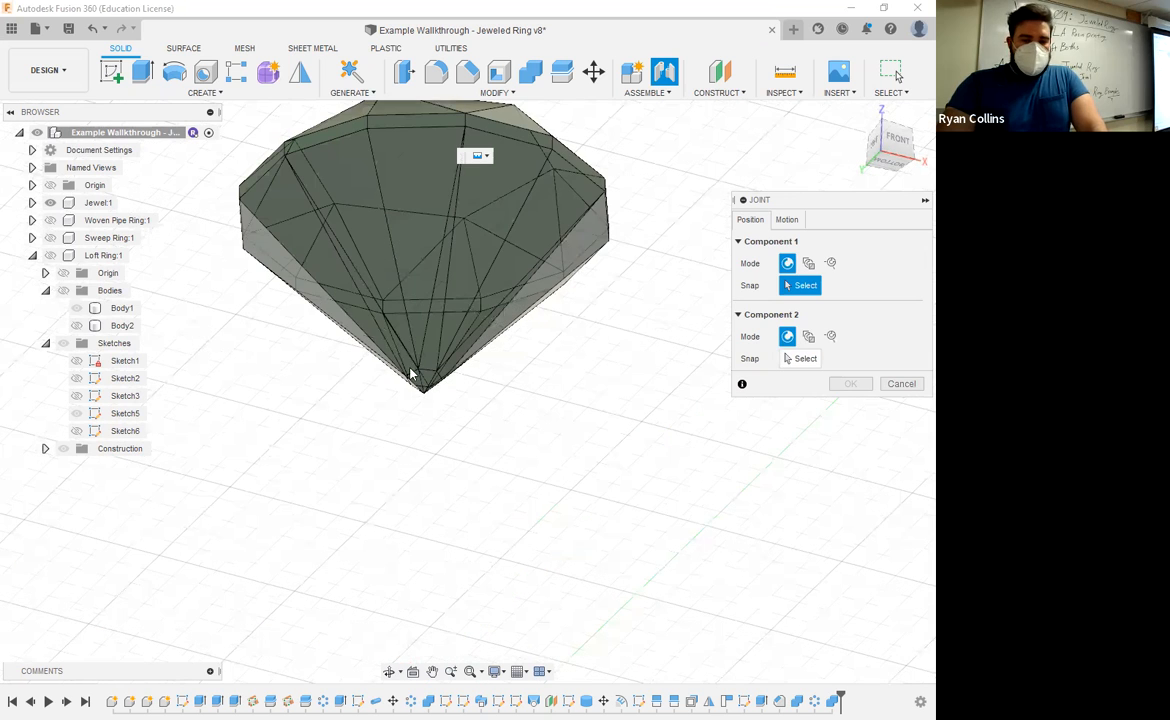
{"action": "scroll", "coordinate": [423, 399], "scroll_direction": "up", "scroll_amount": 2}
{"action": "scroll", "coordinate": [390, 300], "scroll_direction": "up", "scroll_amount": 1}
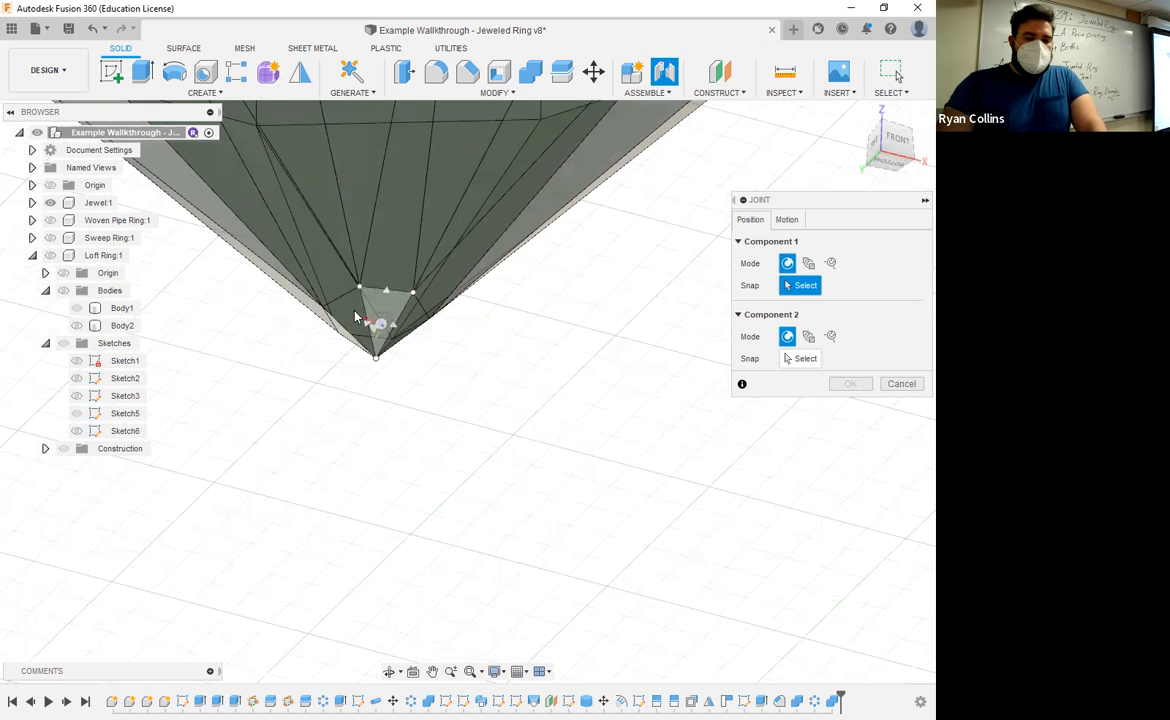
{"action": "middle_click_drag", "start_coordinate": [380, 322], "coordinate": [358, 287], "text": "shift"}
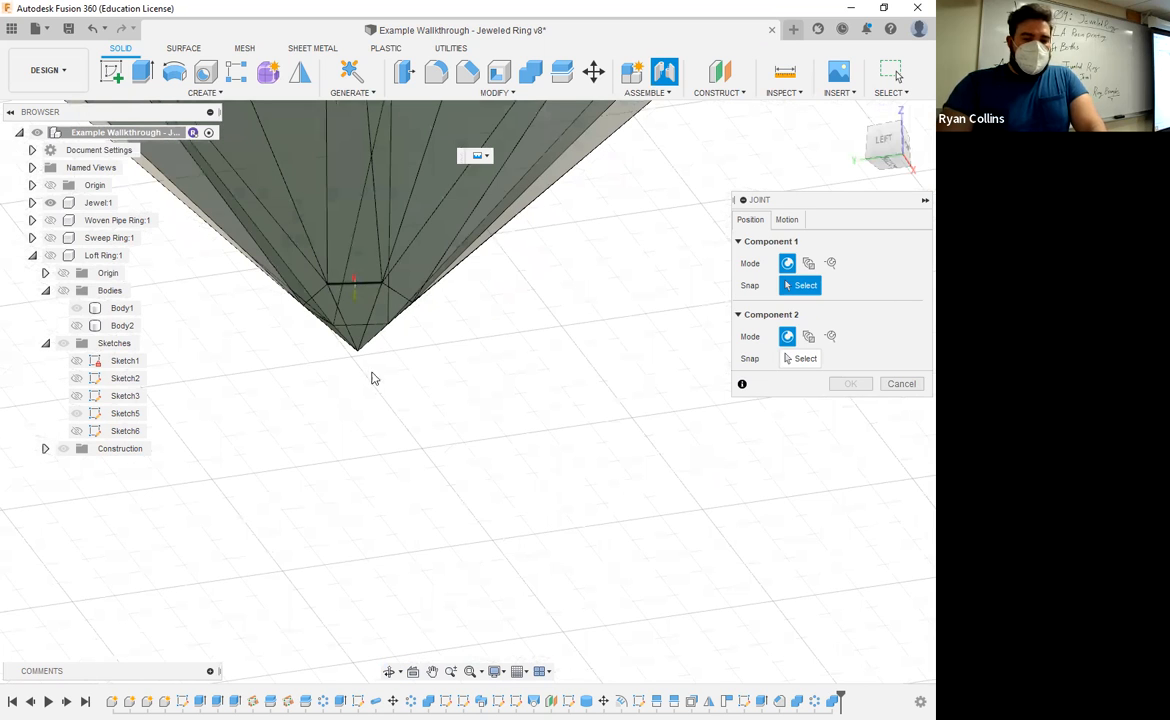
{"action": "middle_click_drag", "start_coordinate": [371, 379], "coordinate": [361, 360], "text": "shift"}
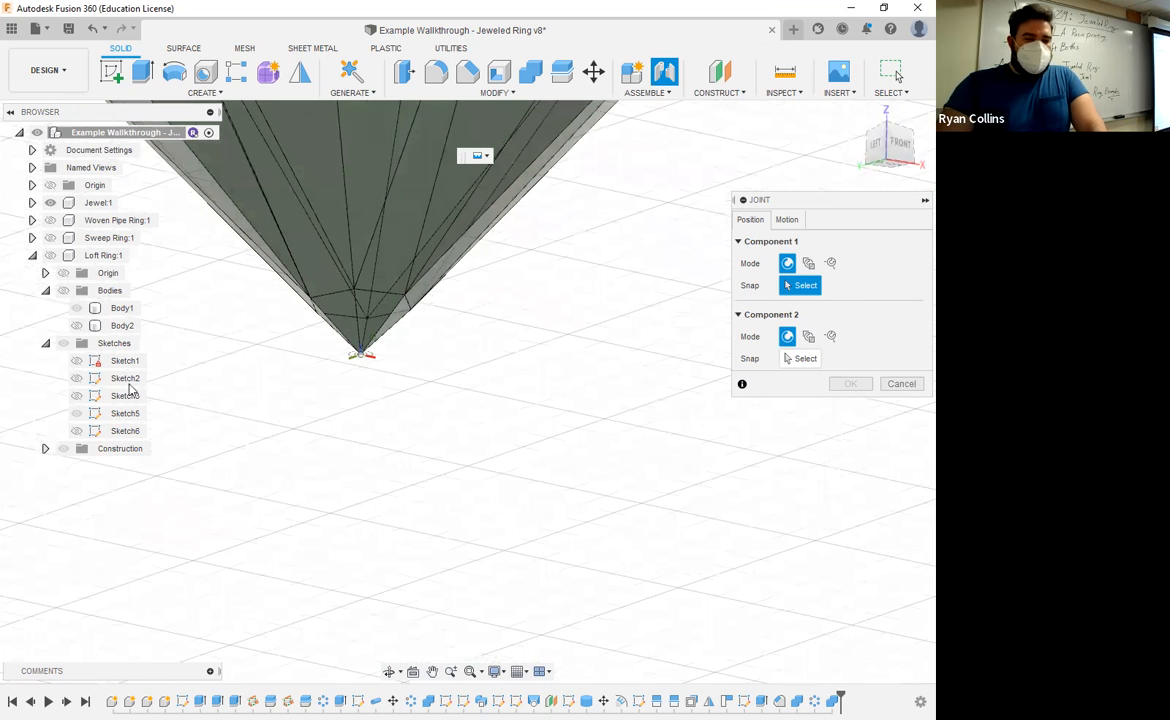
{"action": "left_click", "coordinate": [364, 360]}
{"action": "left_click", "coordinate": [50, 256]}
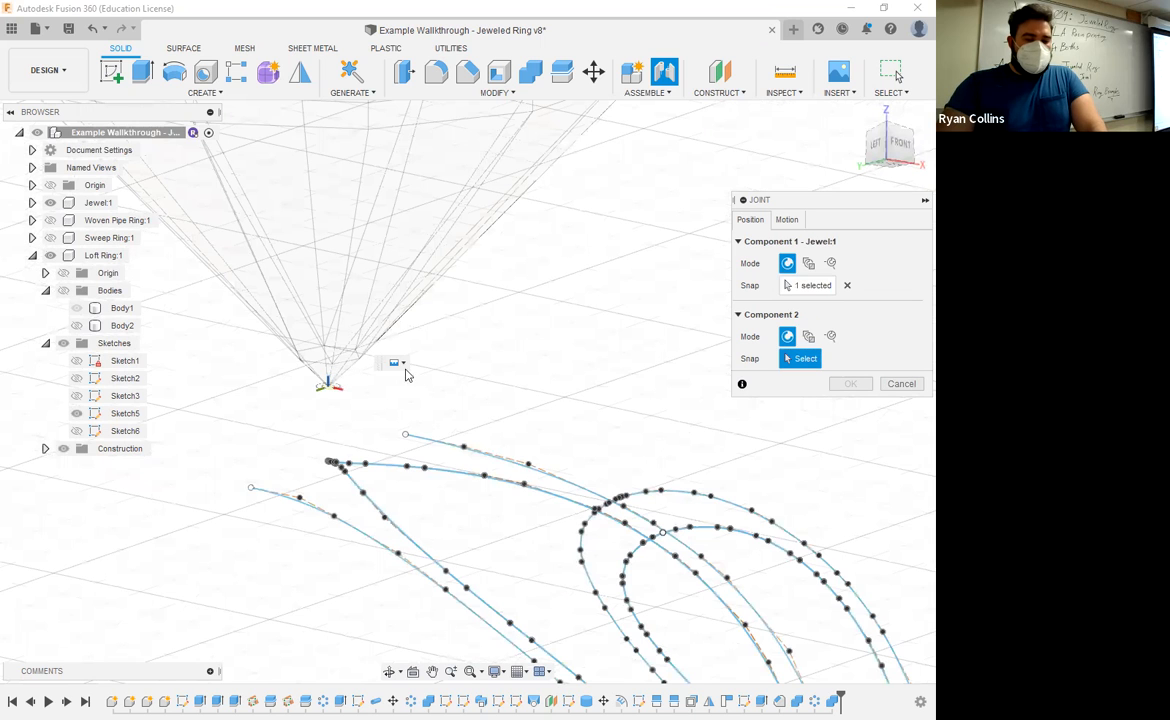
{"action": "left_click", "coordinate": [63, 290]}
{"action": "middle_click_drag", "start_coordinate": [432, 438], "coordinate": [462, 397], "text": "shift"}
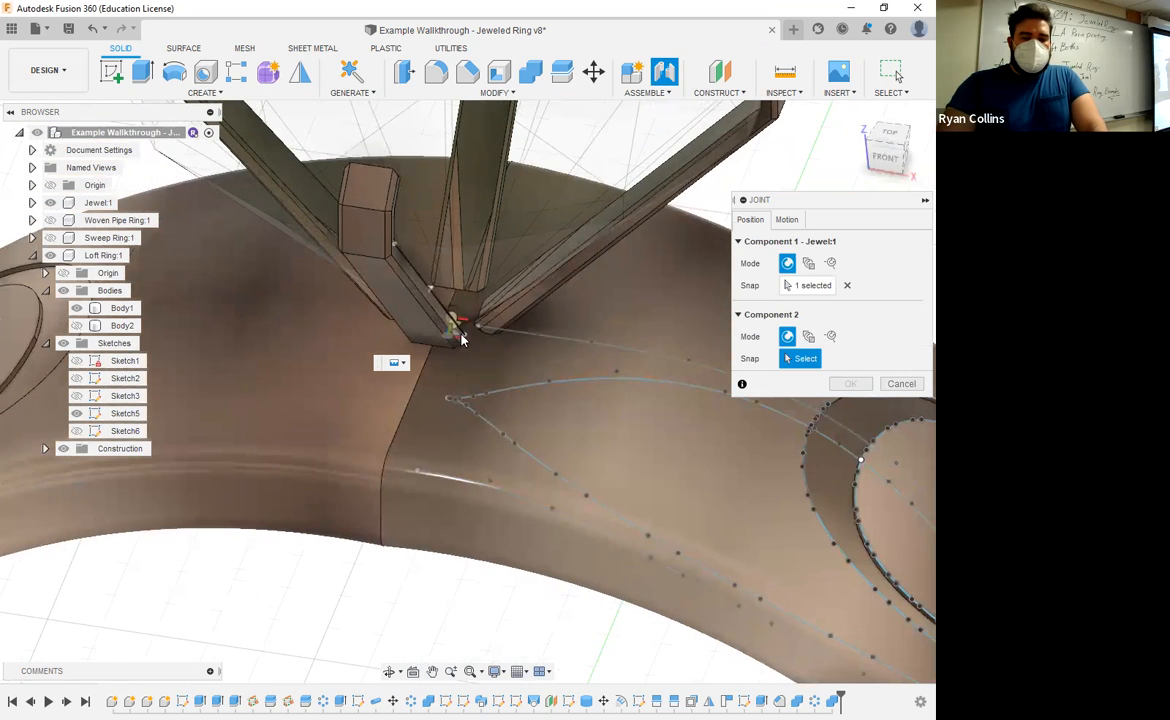
{"action": "mouse_move", "coordinate": [462, 343]}
{"action": "middle_mouse_down", "text": "shift"}
{"action": "mouse_move", "coordinate": [412, 348]}
{"action": "mouse_move", "coordinate": [432, 338]}
{"action": "mouse_move", "coordinate": [446, 361]}
{"action": "middle_mouse_up", "text": "shift"}
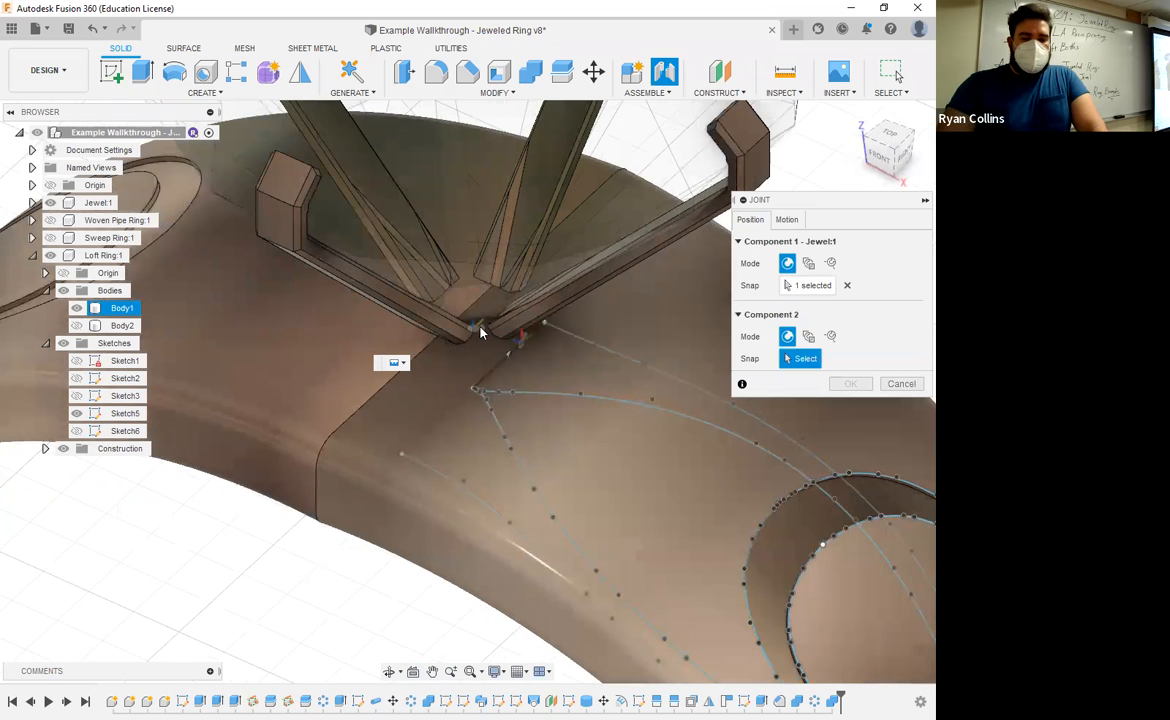
{"action": "left_click", "coordinate": [901, 384]}
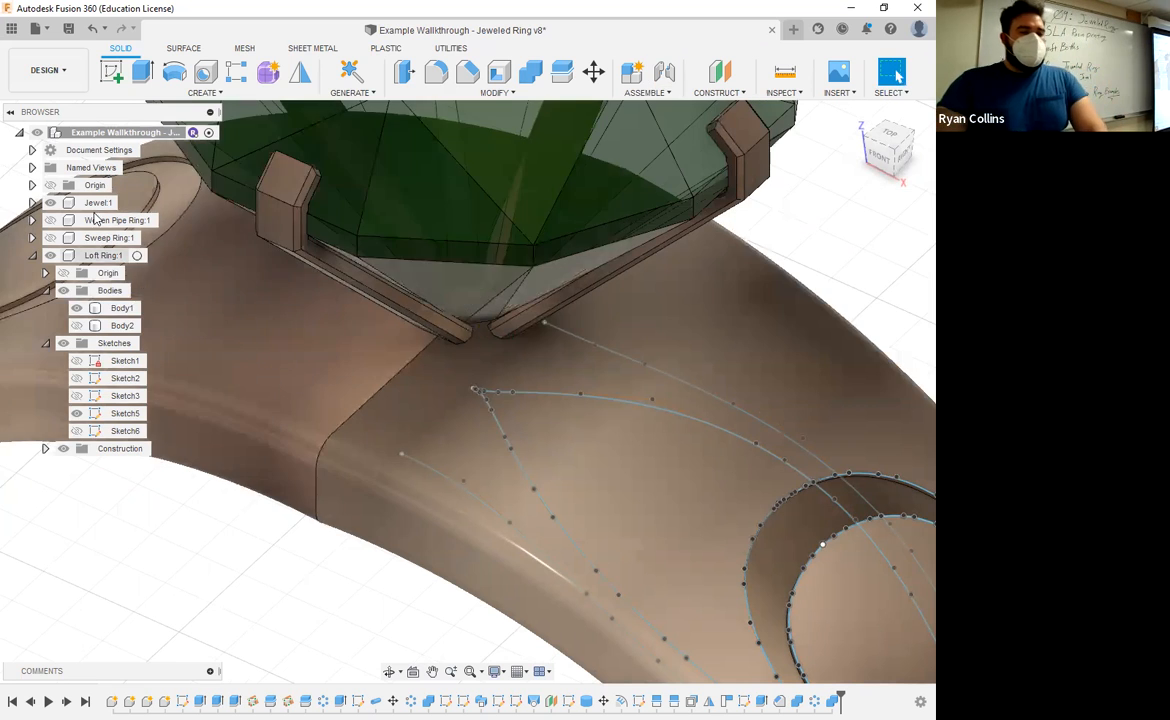
- Cut the jewel's shape out of the pronged ring body with Combine, keeping the jewel, and hide the Jewel component to inspect the pocket
{"action": "left_click", "coordinate": [47, 205]}
{"action": "left_click", "coordinate": [50, 203]}
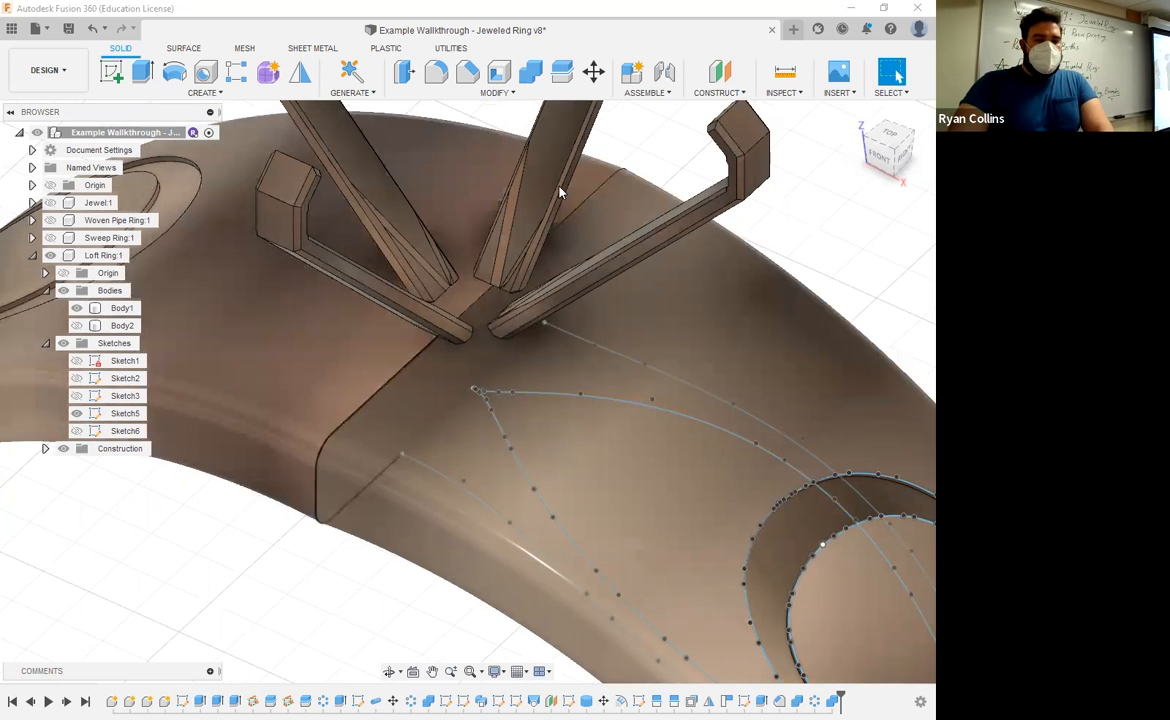
{"action": "left_click", "coordinate": [531, 72]}
{"action": "left_click", "coordinate": [798, 187]}
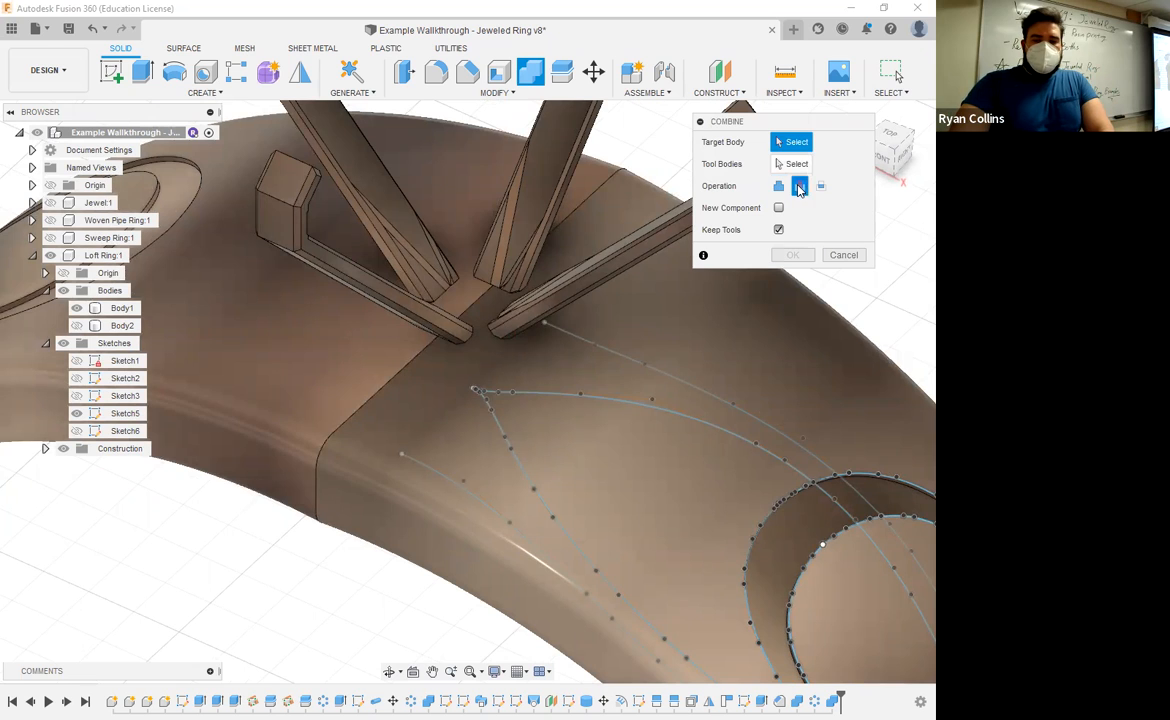
{"action": "left_click", "coordinate": [477, 383]}
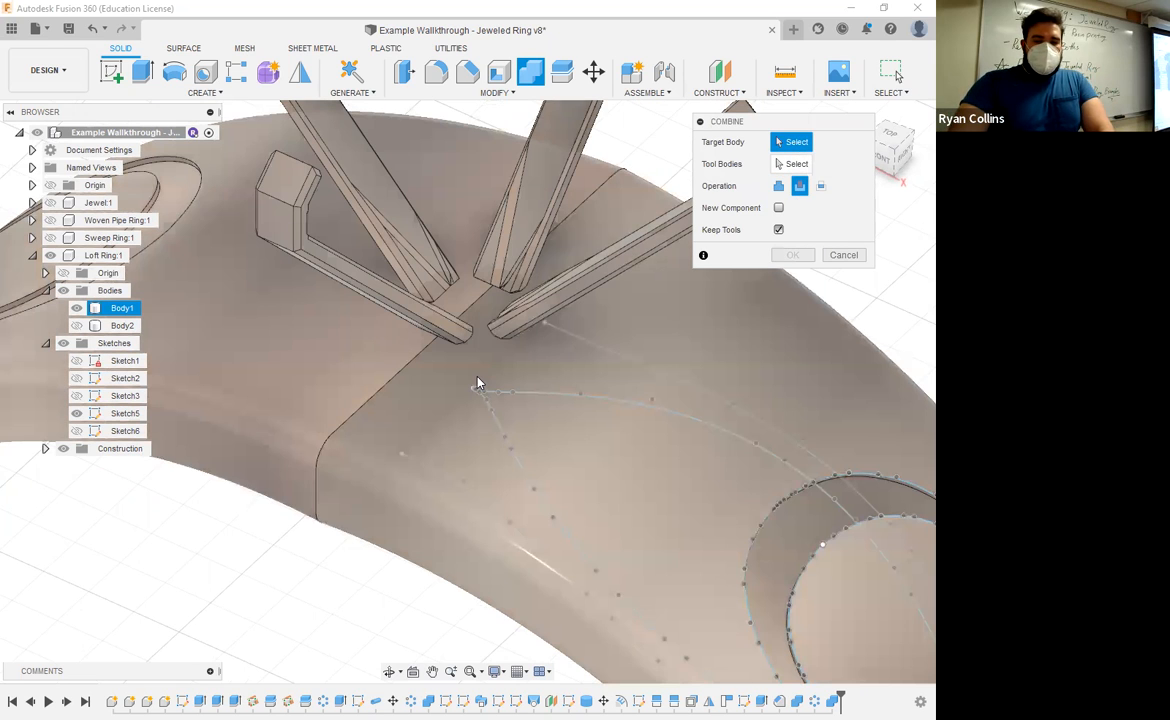
{"action": "left_click", "coordinate": [660, 209]}
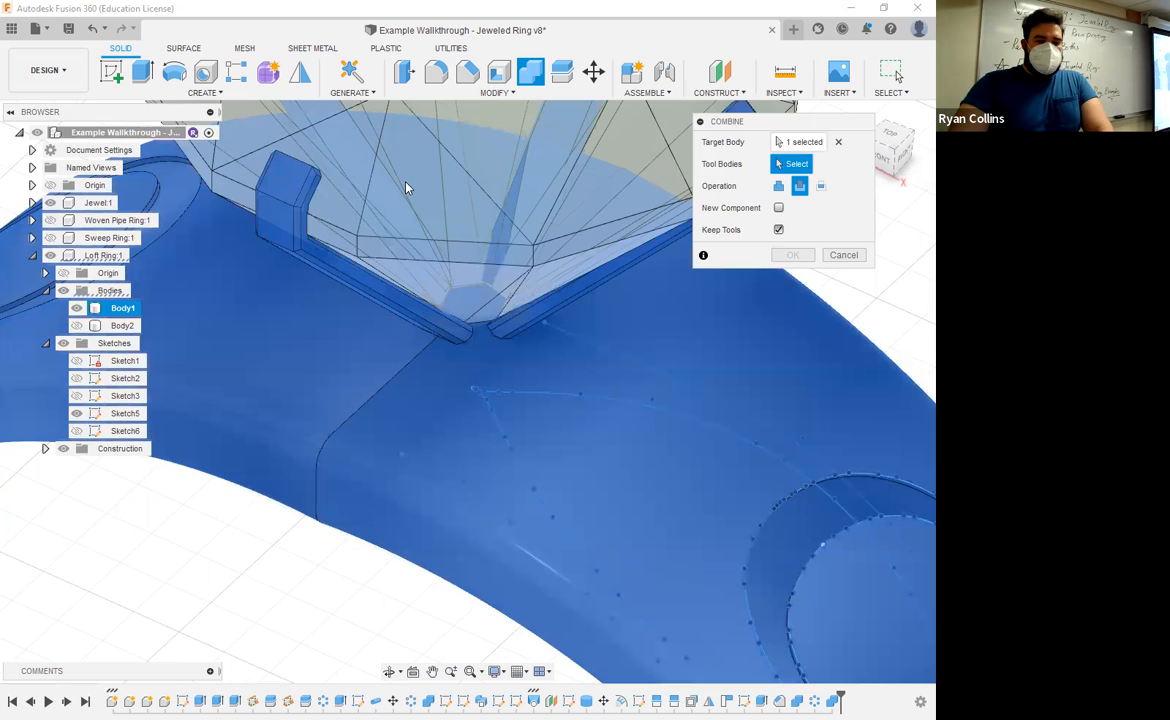
{"action": "left_click", "coordinate": [611, 213]}
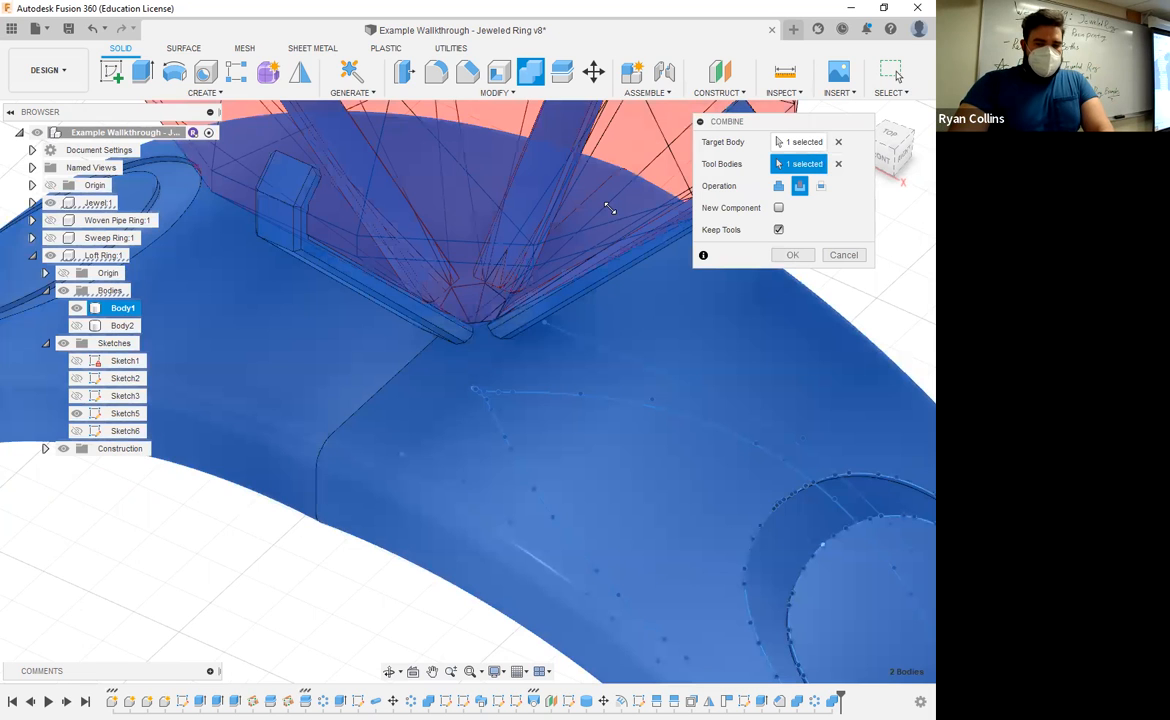
{"action": "left_click", "coordinate": [779, 230]}
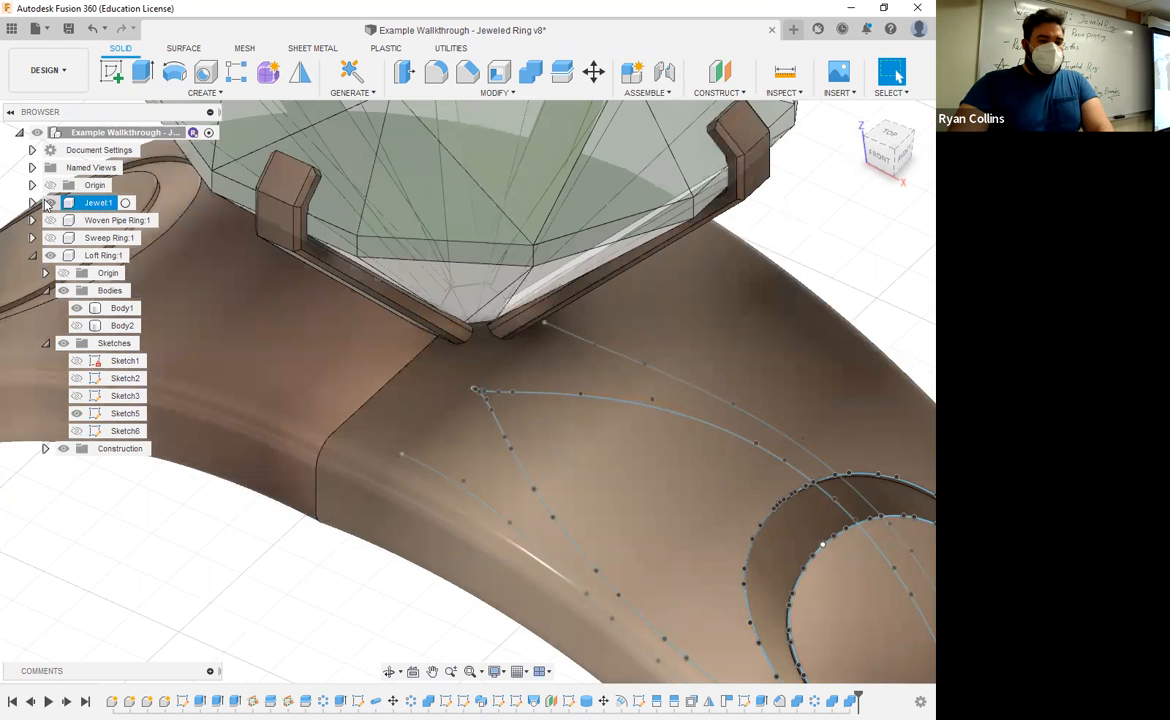
{"action": "left_click", "coordinate": [51, 203]}
{"action": "middle_click_drag", "start_coordinate": [492, 328], "coordinate": [502, 312], "text": "shift"}
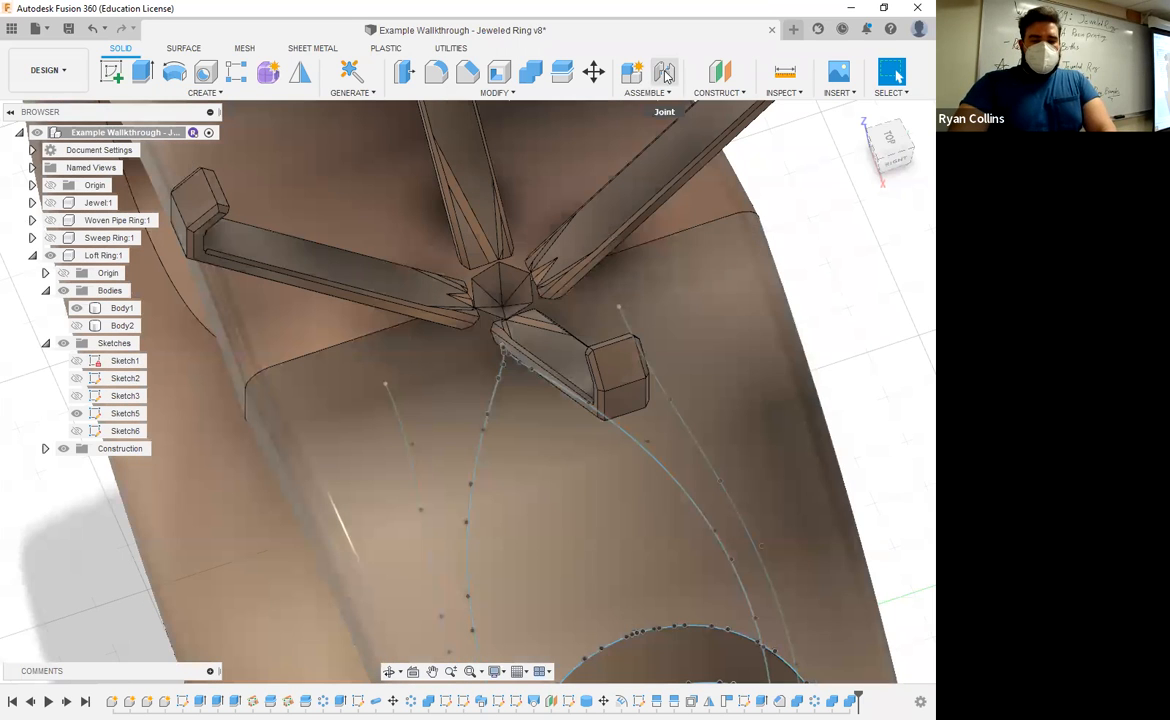
- Begin a joint with the Loft Ring hidden, using the pointed lower tip of the jewel as the snap for Component 1
{"action": "key", "text": "j"}
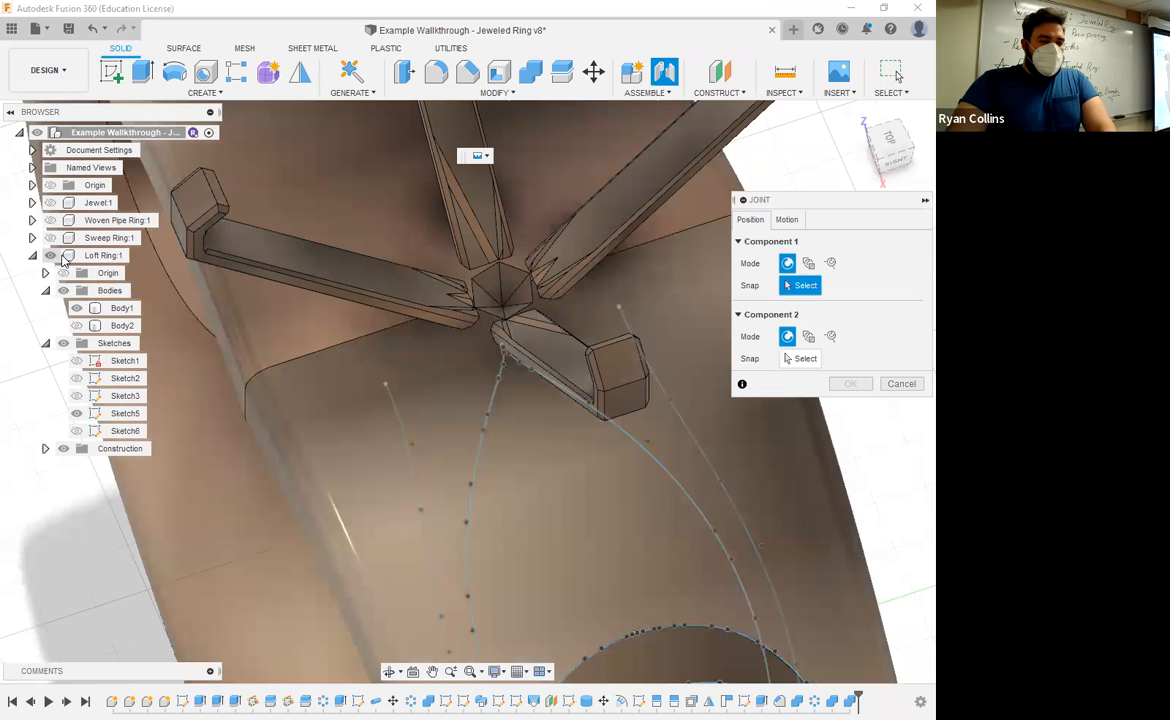
{"action": "left_click", "coordinate": [50, 203]}
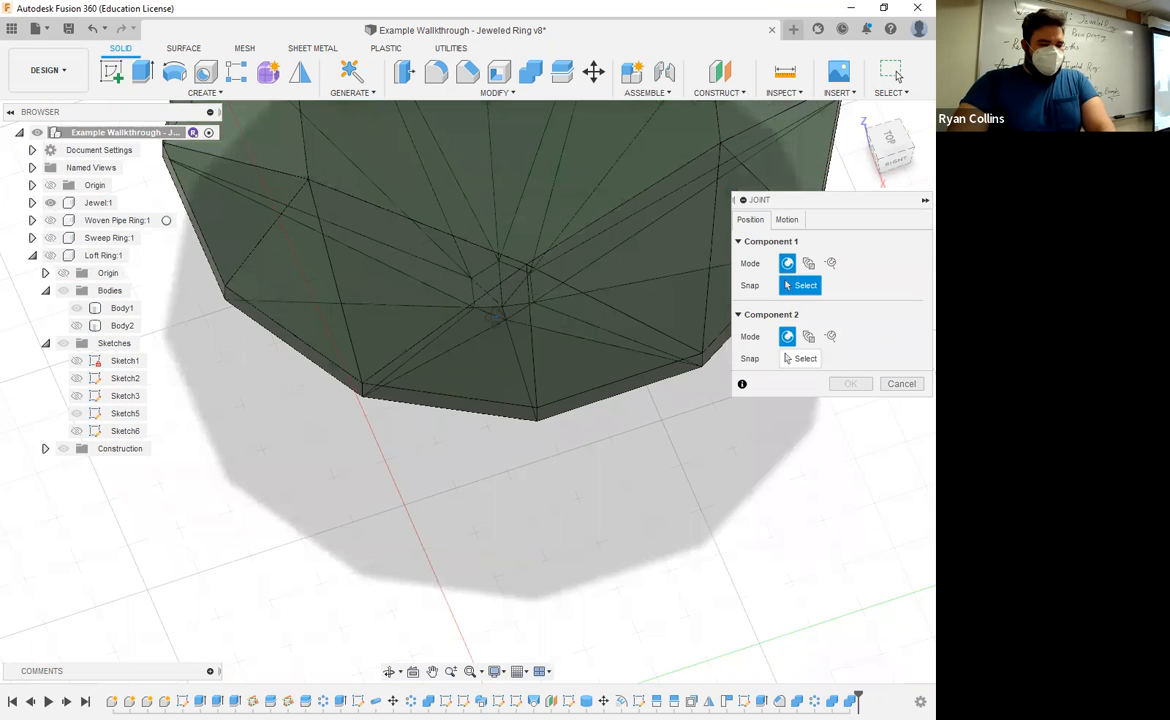
{"action": "middle_click_drag", "start_coordinate": [439, 439], "coordinate": [493, 185], "text": "shift"}
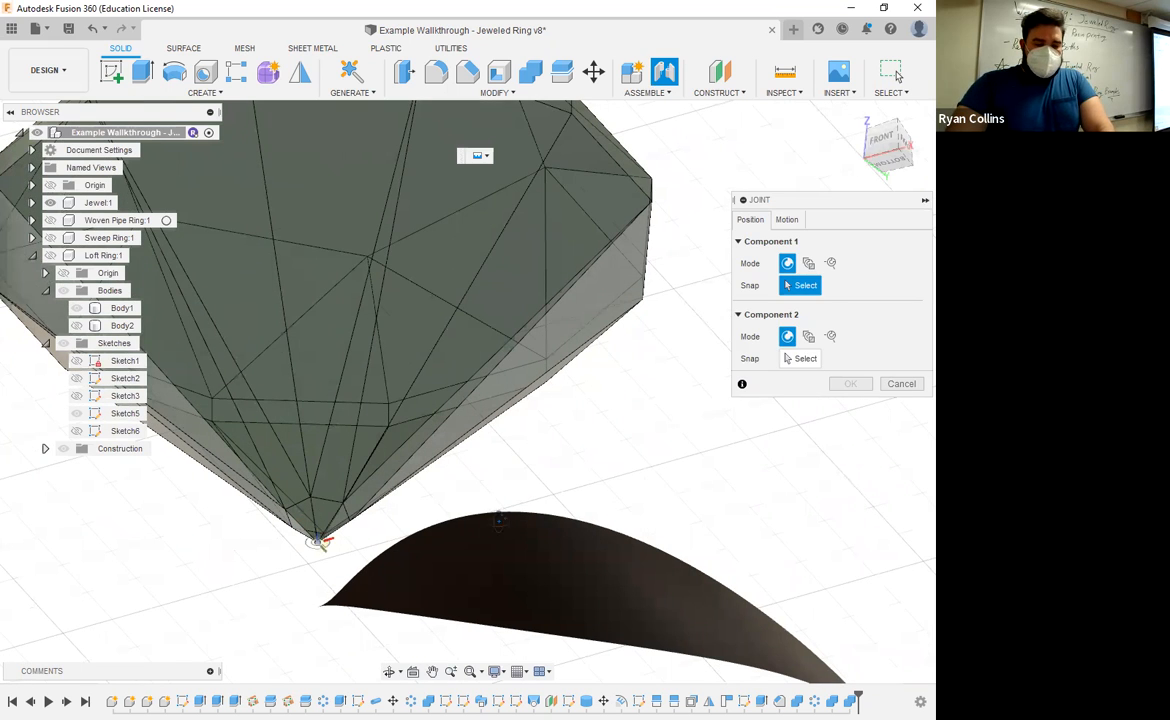
{"action": "left_click", "coordinate": [316, 541]}
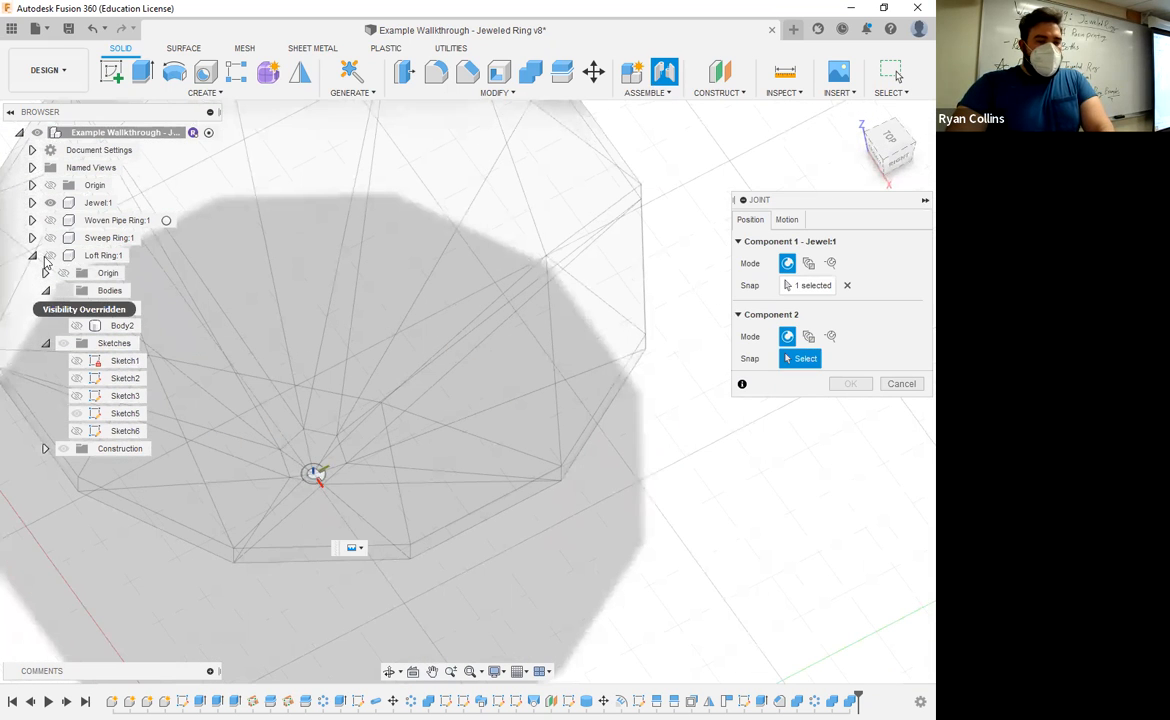
- Show the Loft Ring, hide the Jewel, and snap Component 2 to the deepest vertex of the pocket between the prongs
{"action": "left_click", "coordinate": [50, 255]}
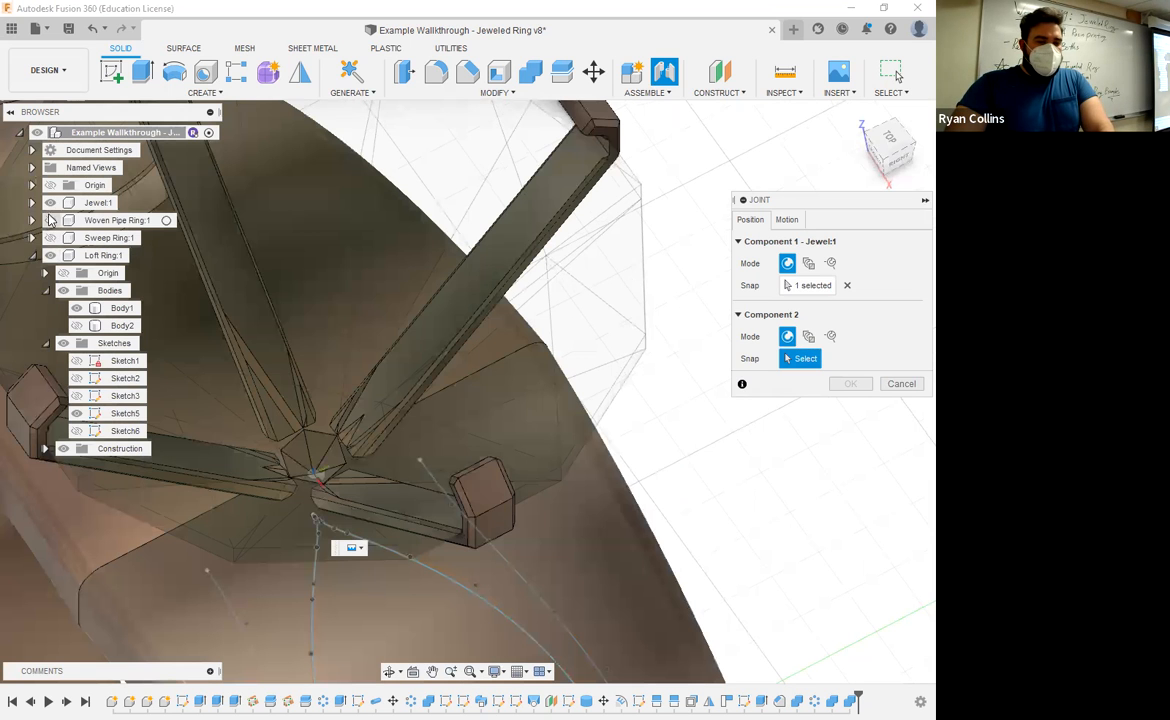
{"action": "left_click", "coordinate": [50, 203]}
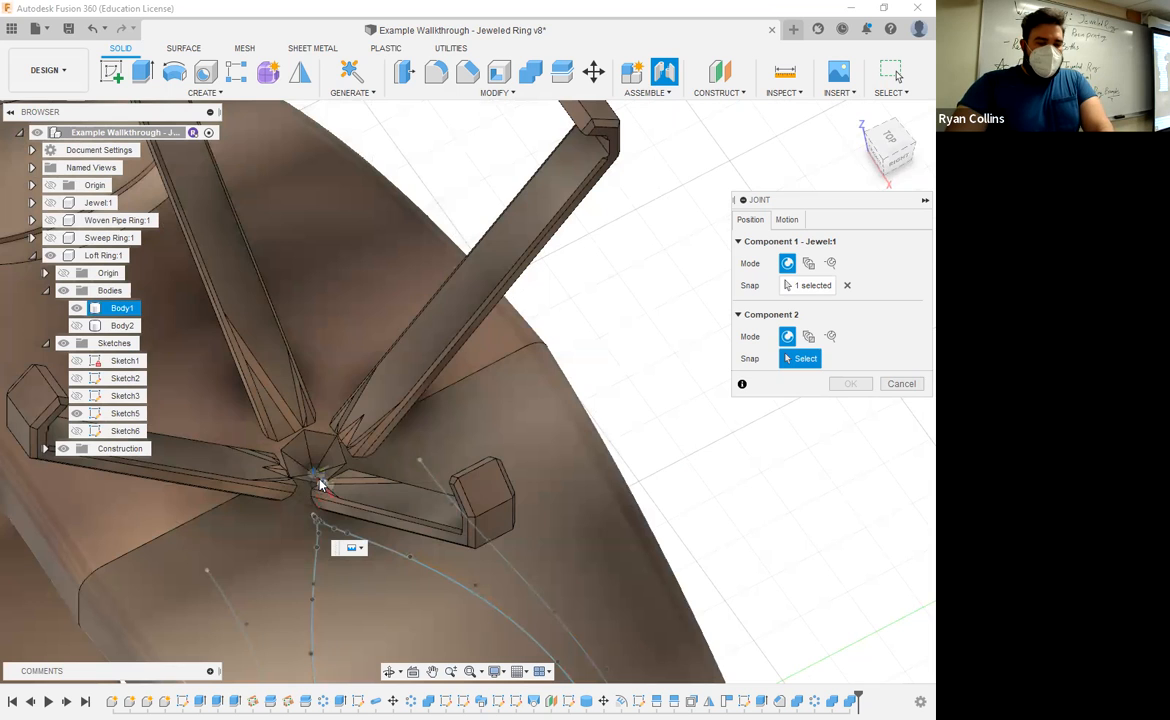
{"action": "scroll", "coordinate": [320, 484], "scroll_direction": "up", "scroll_amount": 3}
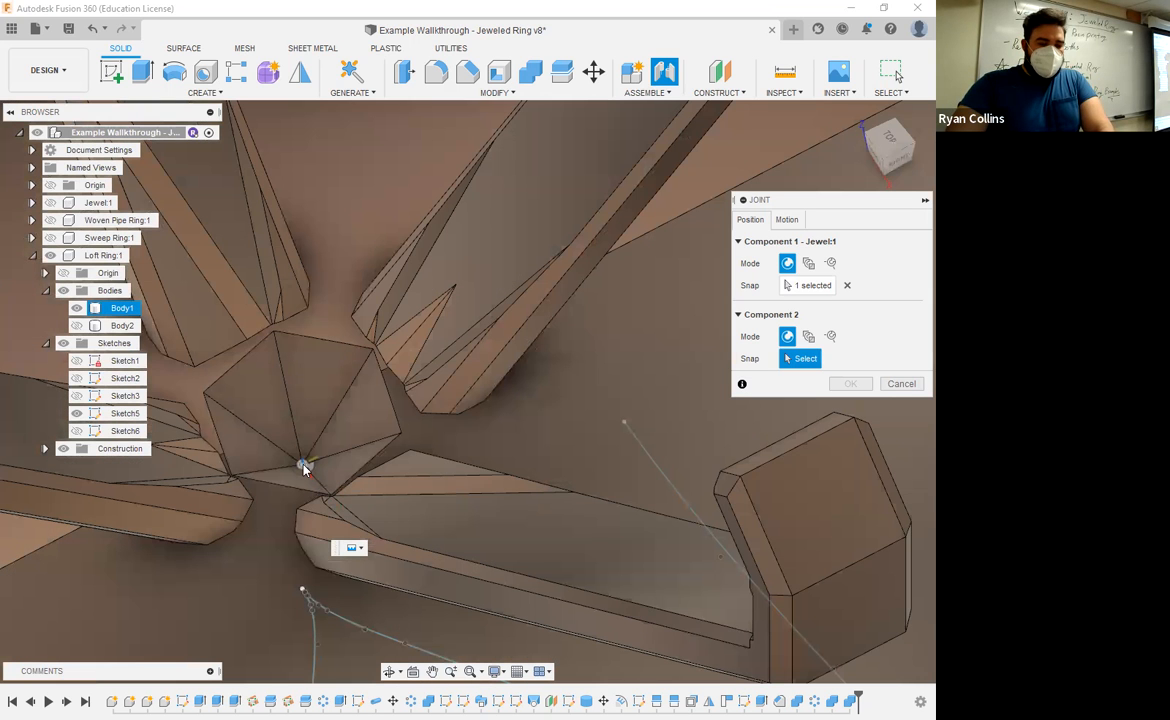
{"action": "left_click", "coordinate": [305, 468]}
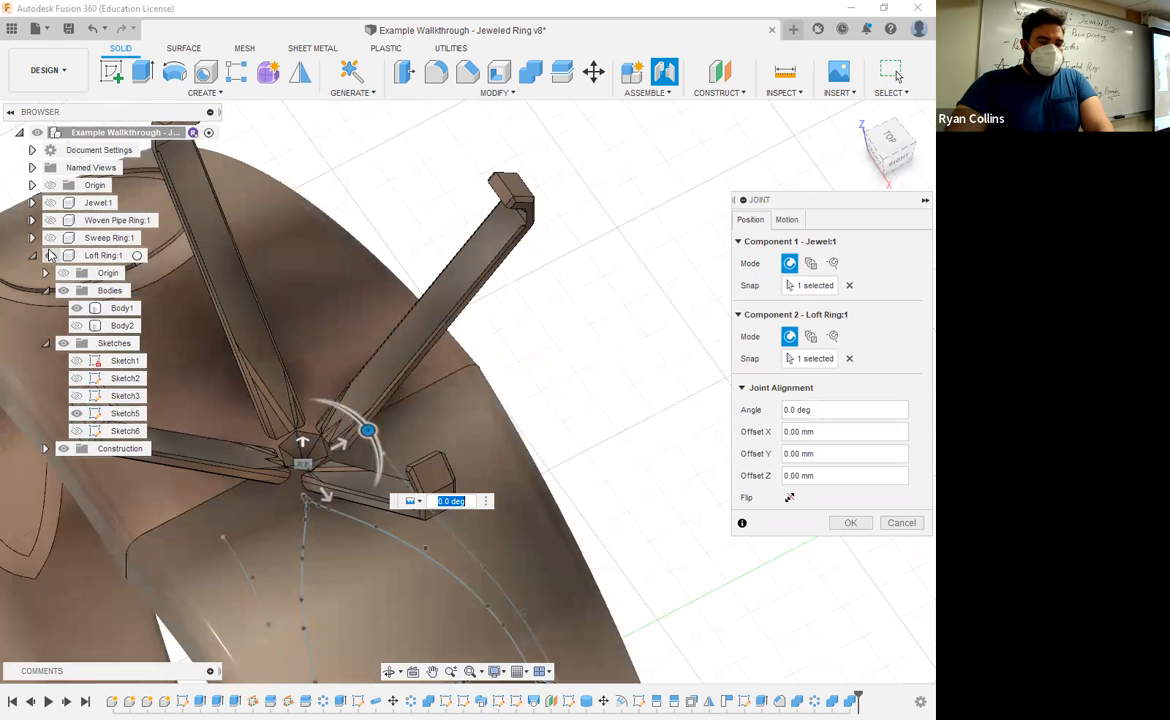
- Show the jewel, set the joint's motion type to Rigid and create the joint
{"action": "left_click", "coordinate": [787, 220]}
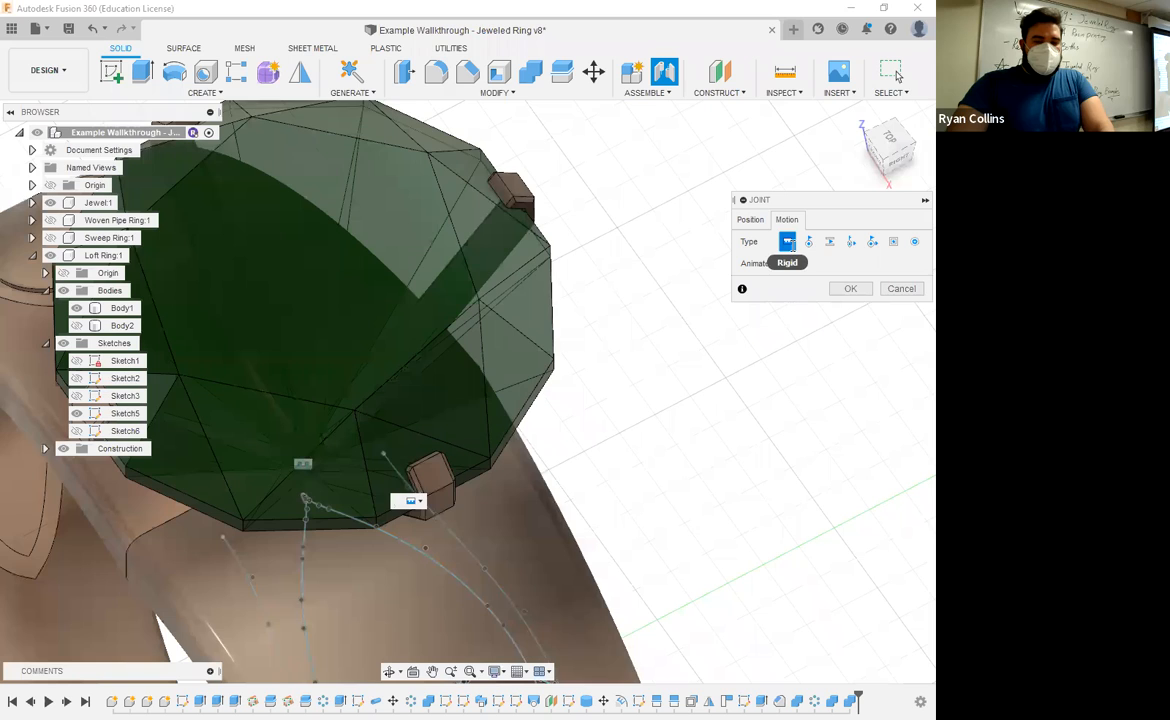
{"action": "middle_click_drag", "start_coordinate": [565, 354], "coordinate": [877, 247]}
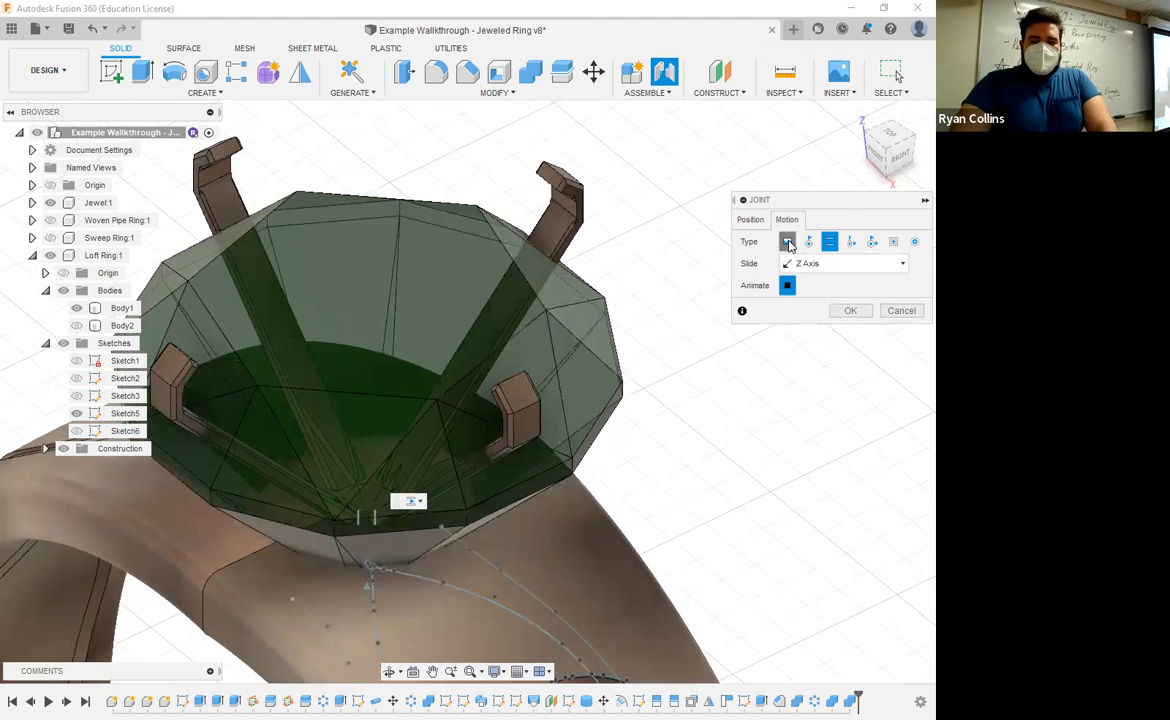
{"action": "left_click", "coordinate": [788, 243]}
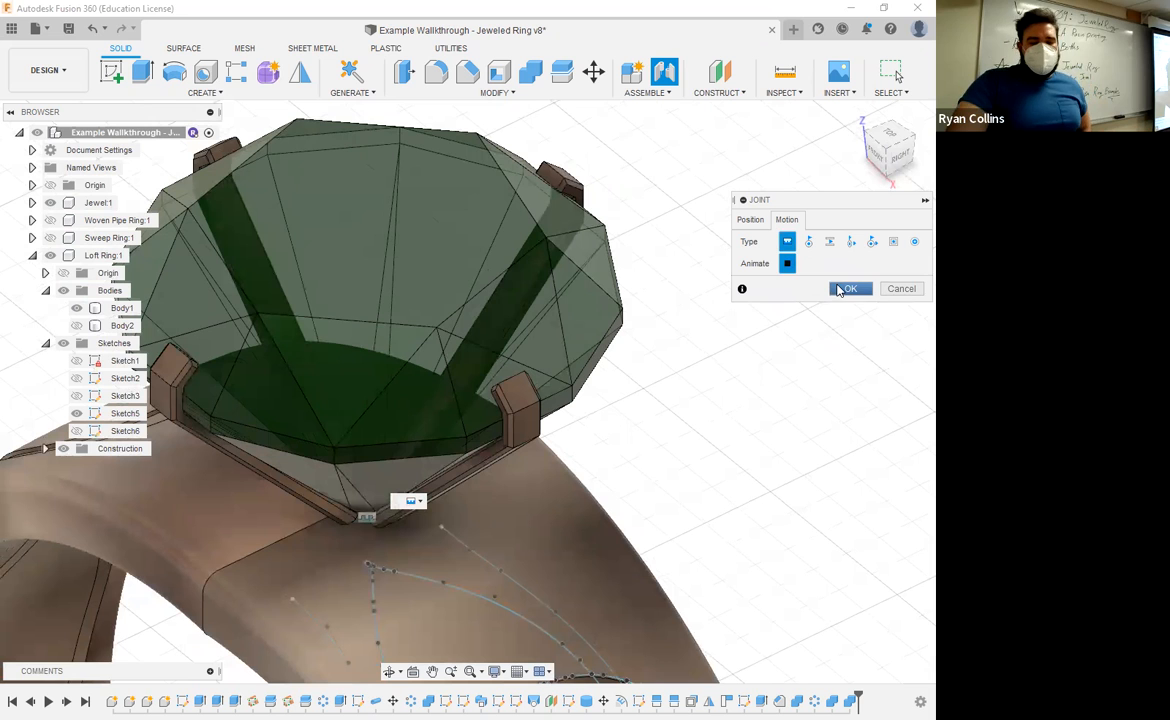
{"action": "left_click", "coordinate": [845, 289]}
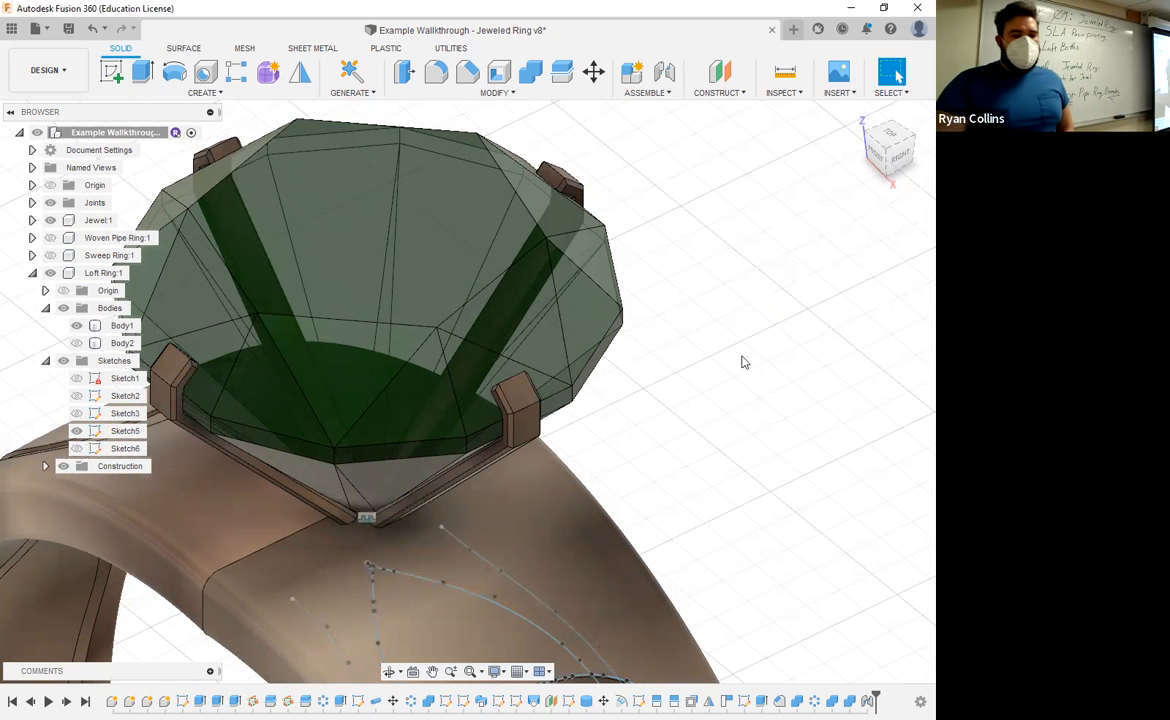
- Hide the Sketches folder of the Loft Ring so that the whole jeweled ring is displayed without sketch geometry
{"action": "left_click", "coordinate": [536, 482]}
{"action": "scroll", "coordinate": [452, 503], "scroll_direction": "down", "scroll_amount": 2}
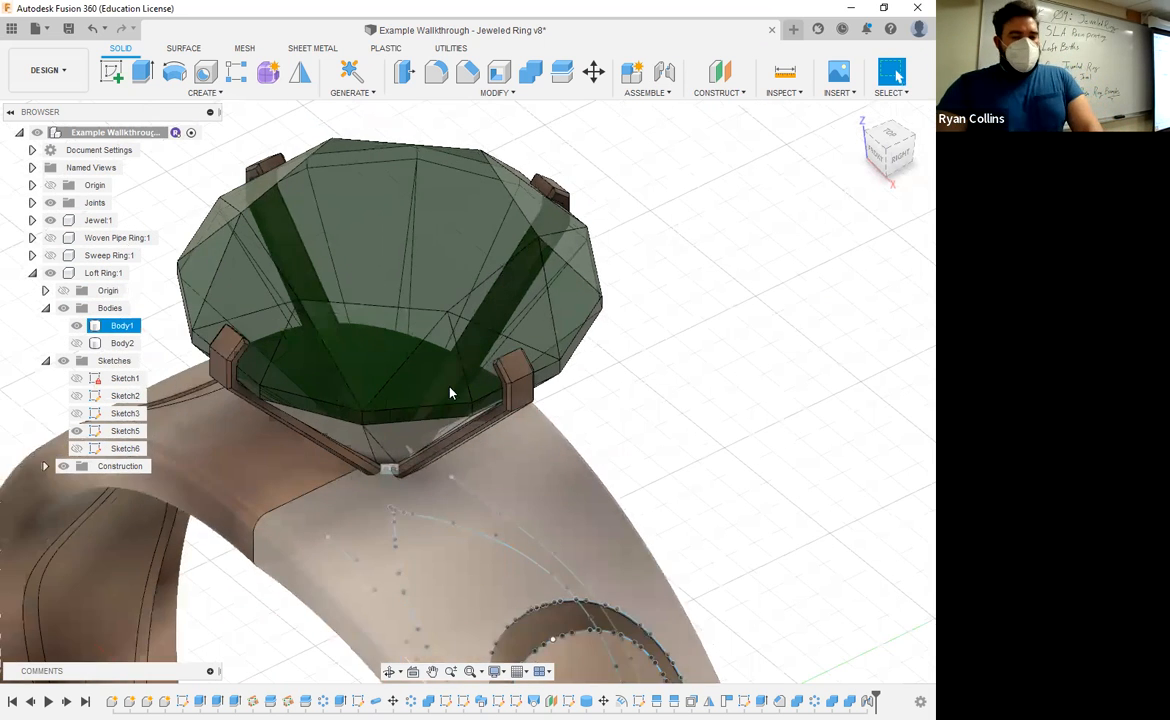
{"action": "scroll", "coordinate": [420, 360], "scroll_direction": "down", "scroll_amount": 6}
{"action": "middle_click_drag", "start_coordinate": [415, 335], "coordinate": [433, 371], "text": "shift"}
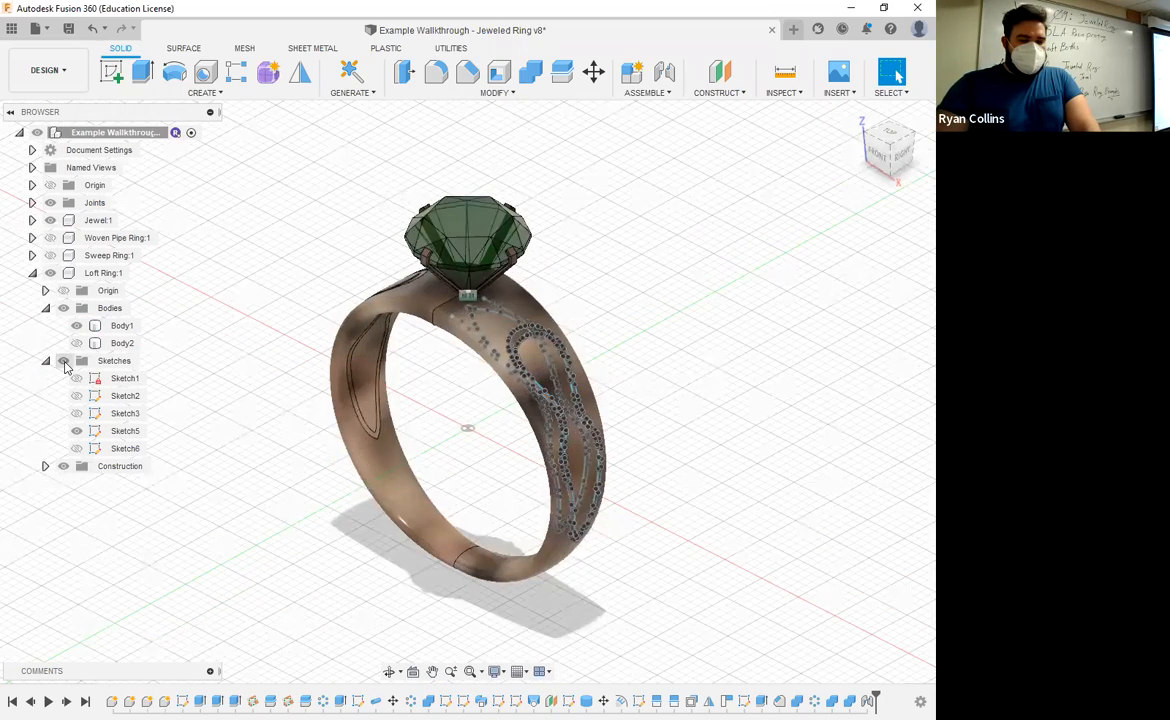
{"action": "left_click", "coordinate": [63, 361]}
{"action": "middle_click_drag", "start_coordinate": [568, 386], "coordinate": [560, 325], "text": "shift"}
- Toggle the visibility of the Loft Ring's Body2 and Body1 to check what each body contains
{"action": "left_click", "coordinate": [77, 343]}
{"action": "left_click", "coordinate": [77, 343]}
{"action": "left_click", "coordinate": [77, 326]}
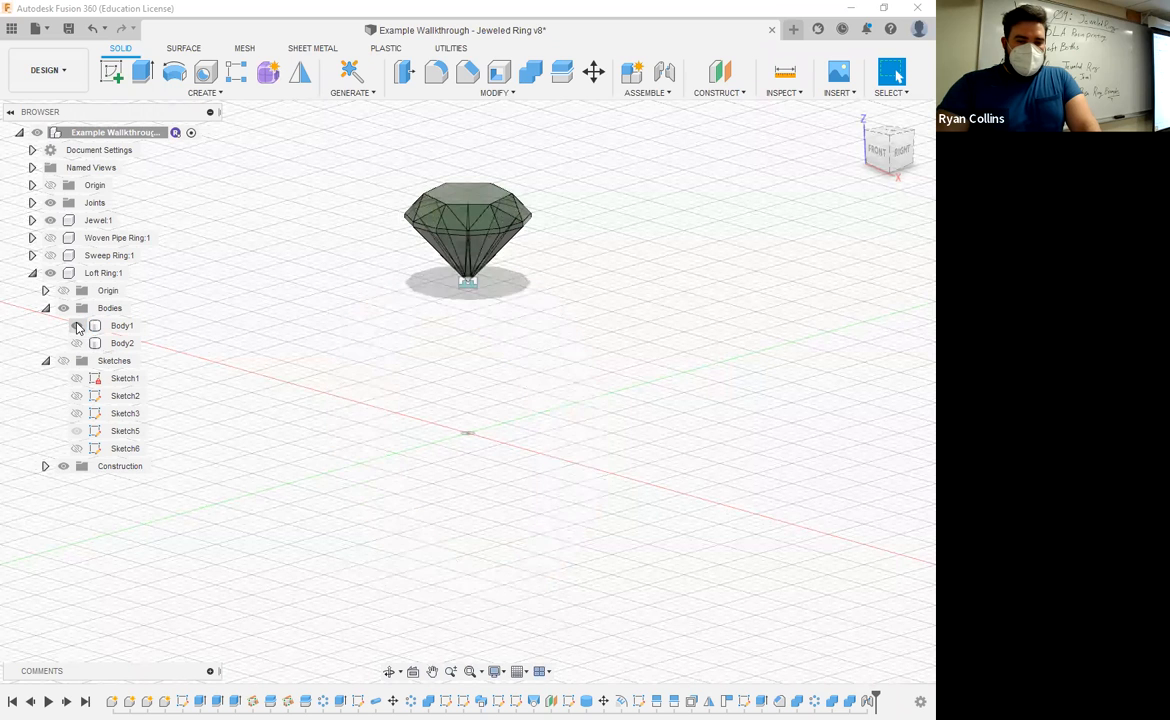
{"action": "left_click", "coordinate": [77, 326]}
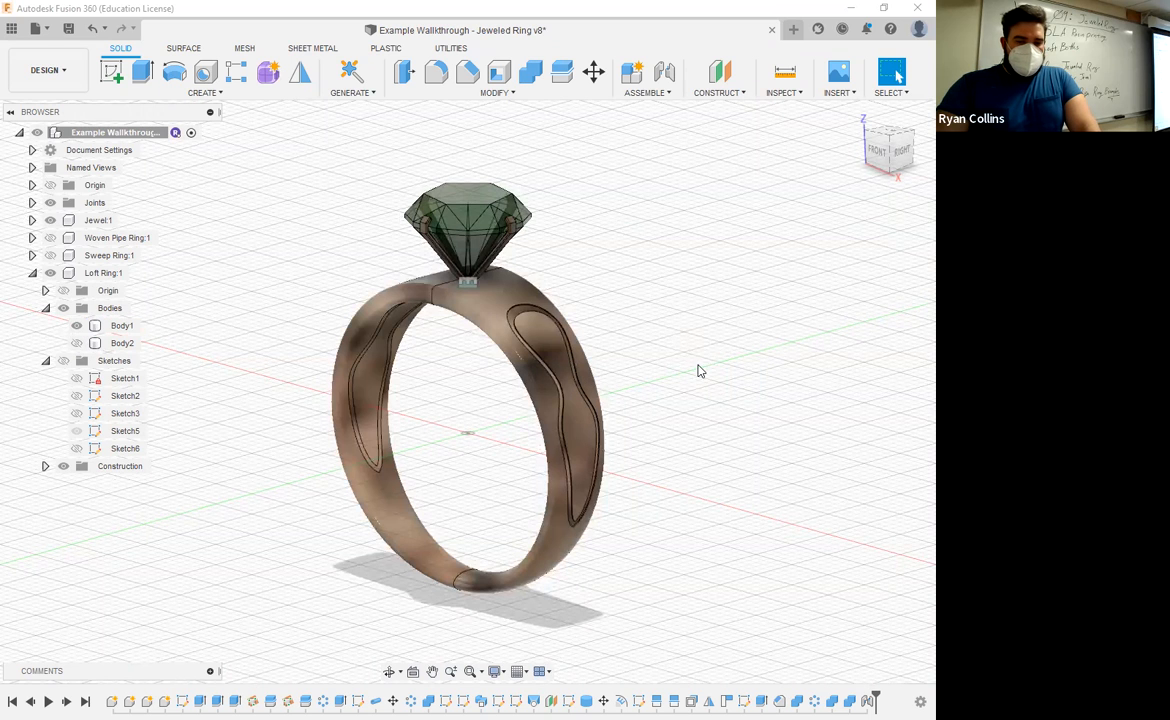
- Collapse the Loft Ring in the browser and save the design with the version description "Loft Ring Complete"
{"action": "middle_click_drag", "start_coordinate": [700, 389], "coordinate": [235, 313], "text": "shift"}
{"action": "left_click", "coordinate": [32, 272]}
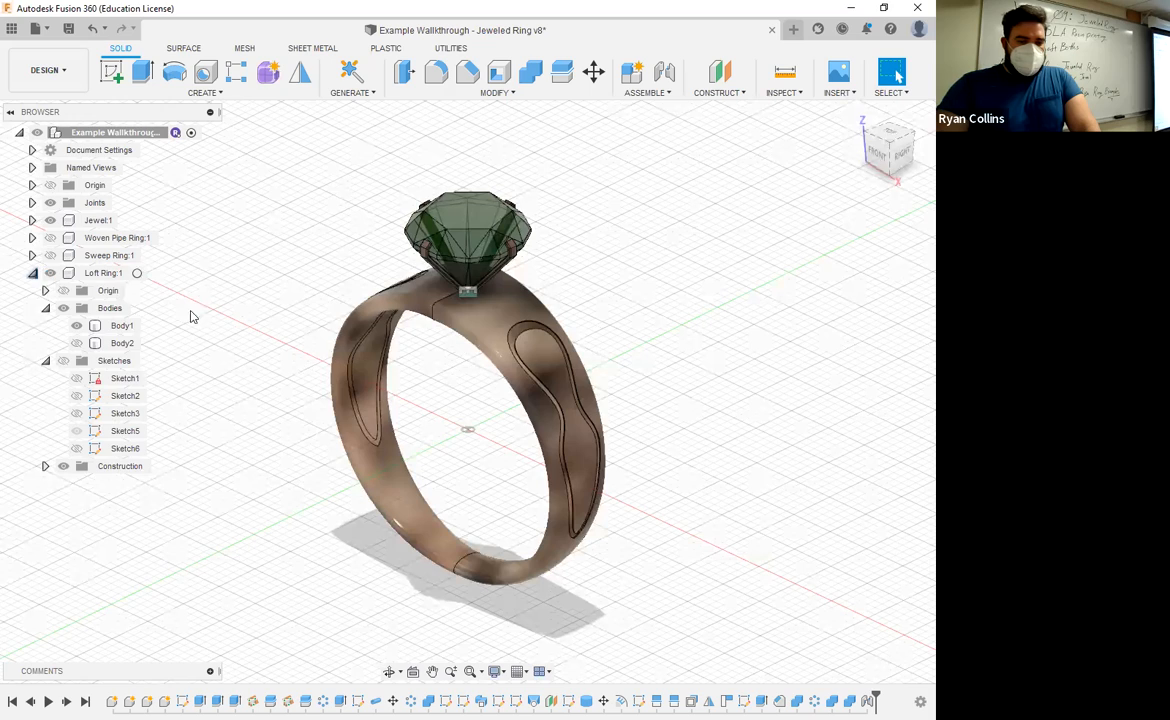
{"action": "mouse_move", "coordinate": [634, 335]}
{"action": "middle_mouse_down", "text": "shift"}
{"action": "mouse_move", "coordinate": [684, 300]}
{"action": "mouse_move", "coordinate": [646, 327]}
{"action": "middle_mouse_up", "text": "shift"}
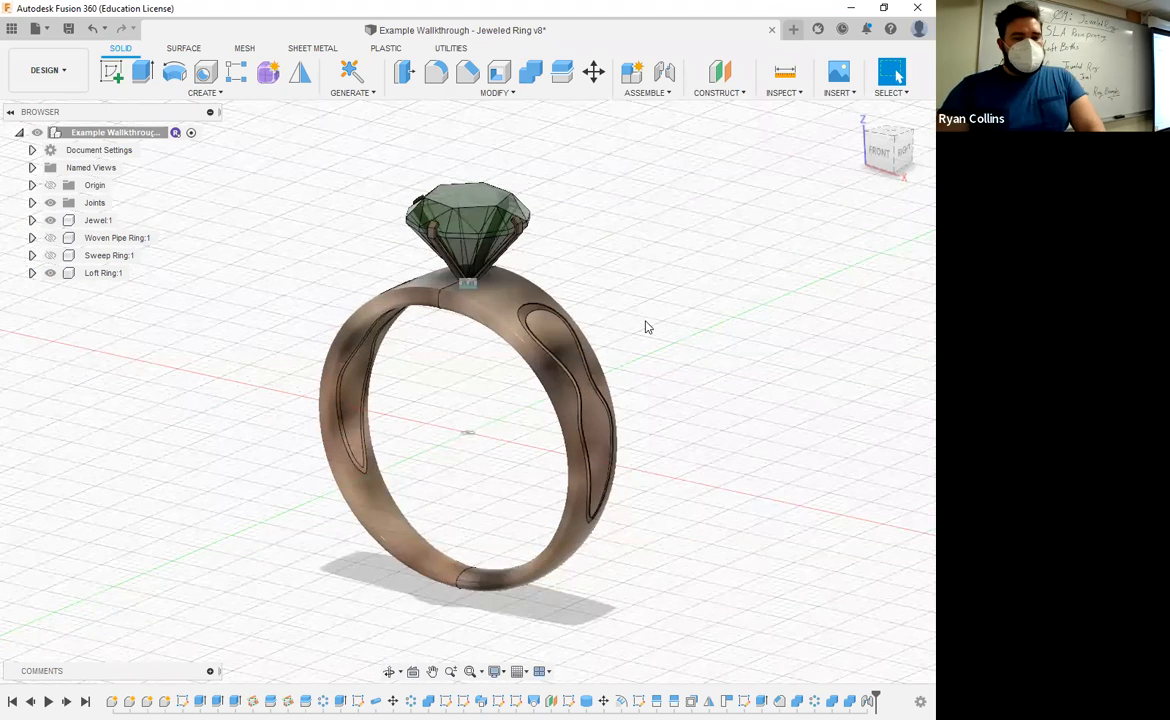
{"action": "key", "text": "ctrl+s"}
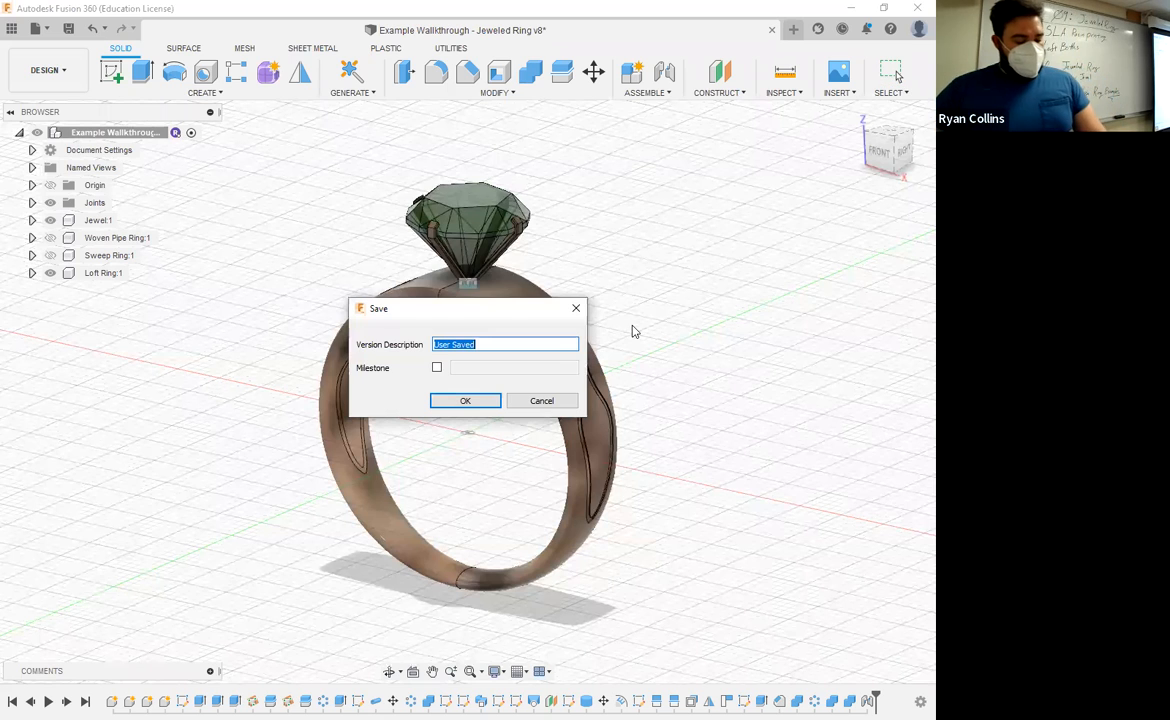
{"action": "type", "text": "Loft Ring Complete"}
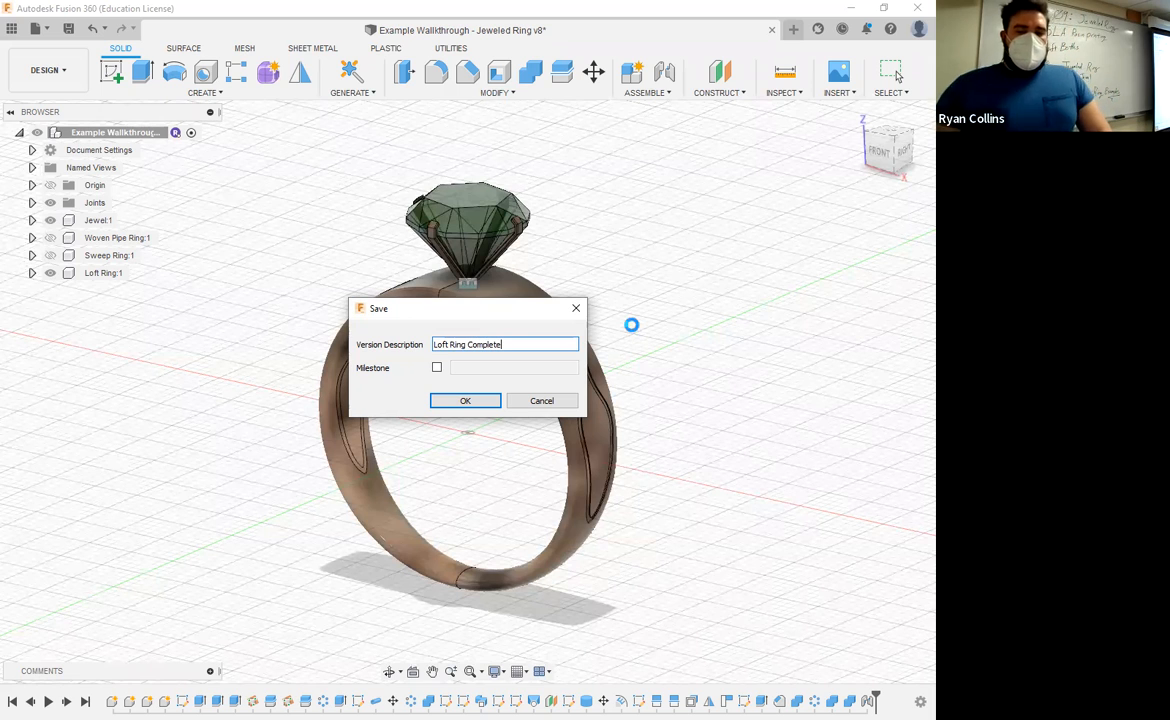
{"action": "key", "text": "Return"}
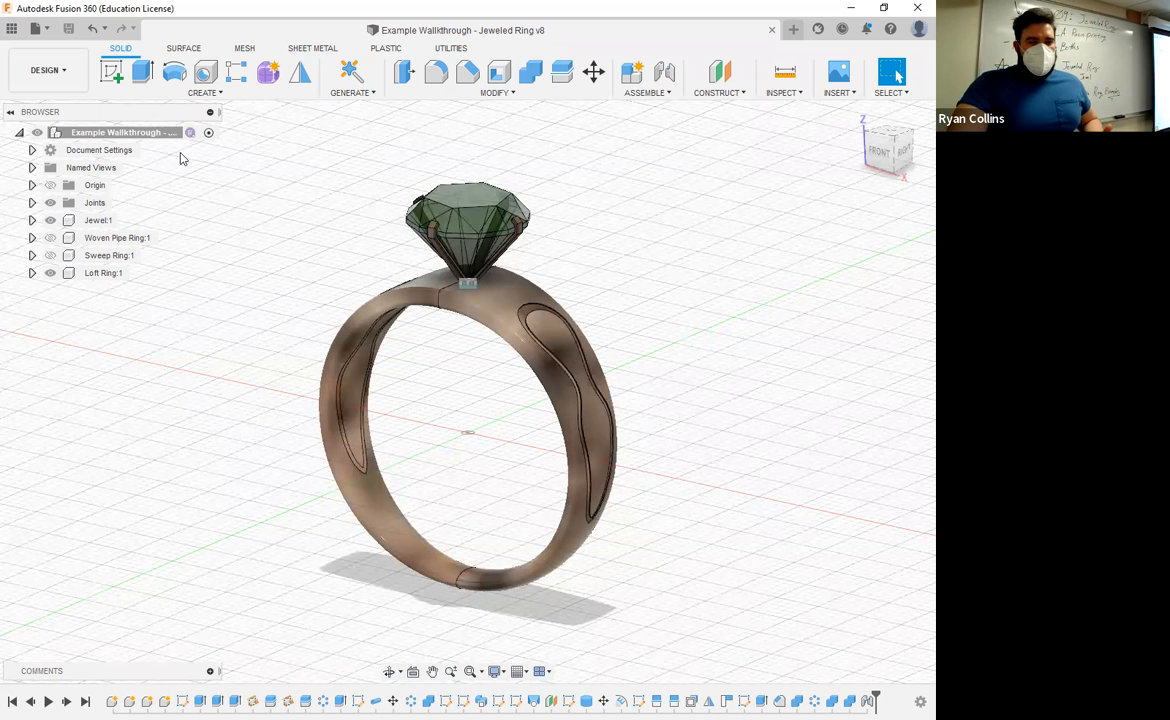
- Open the Example - Jeweled Ring Experiments design from the 05-Jeweled Ring folder, examine its Woven Pipe Ring, and close that design
{"action": "left_click", "coordinate": [18, 34]}
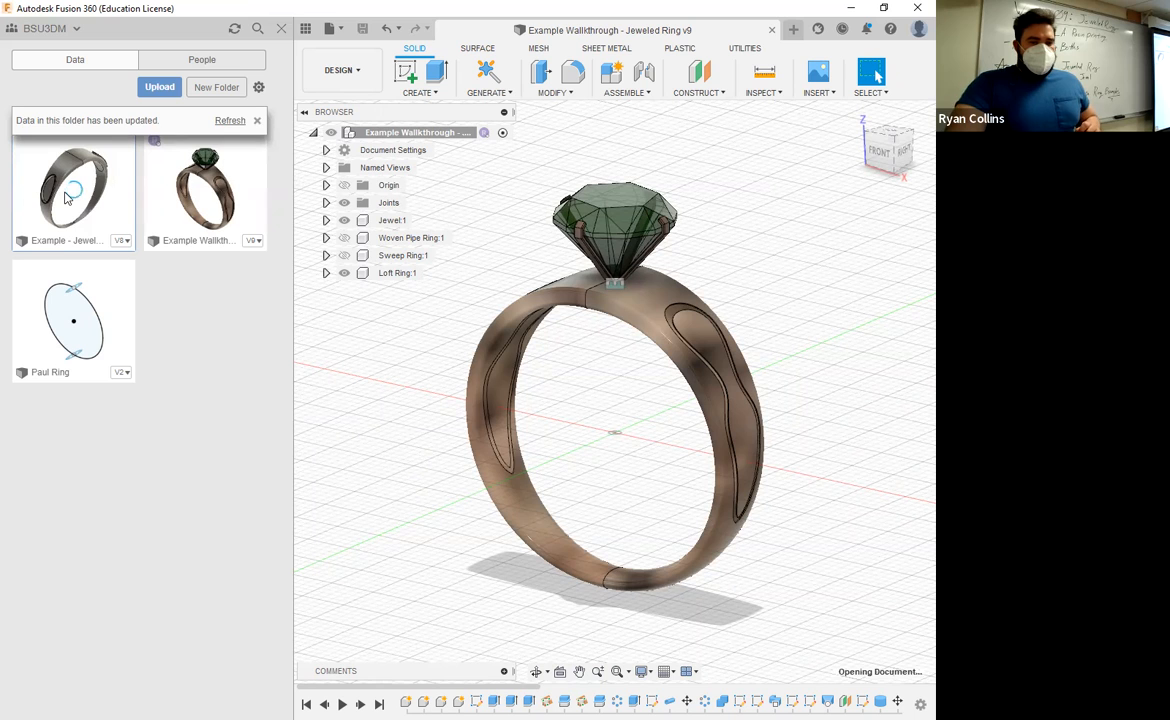
{"action": "left_click", "coordinate": [229, 121]}
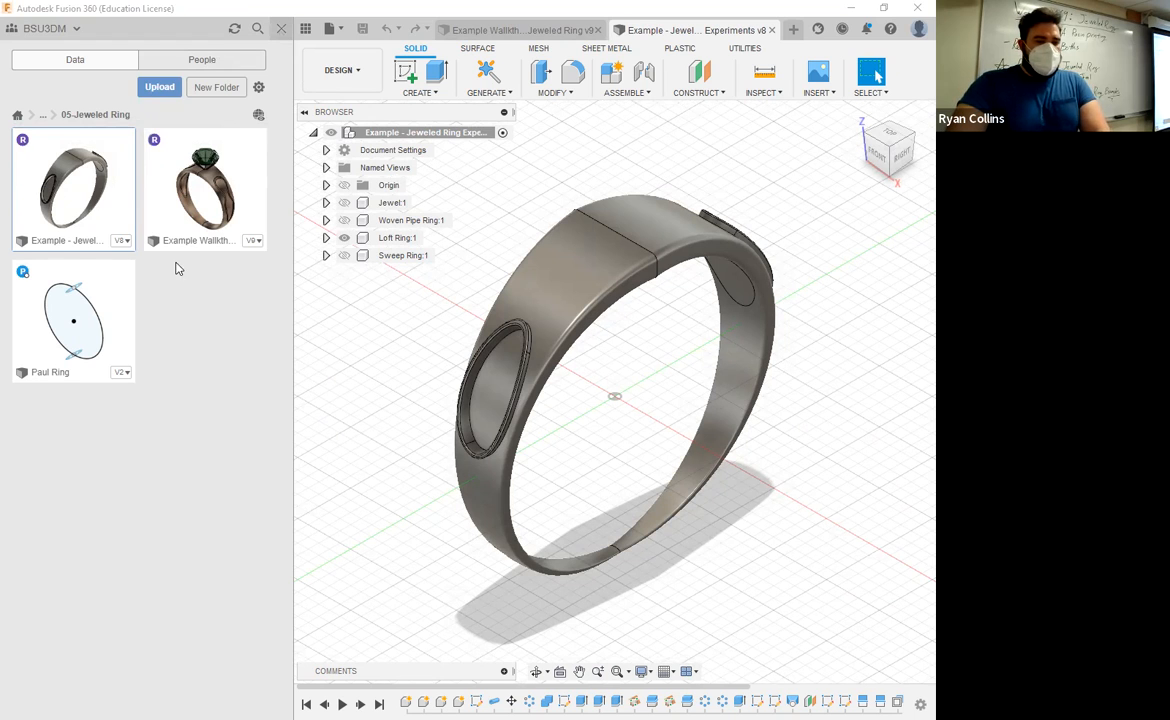
{"action": "double_click", "coordinate": [56, 219]}
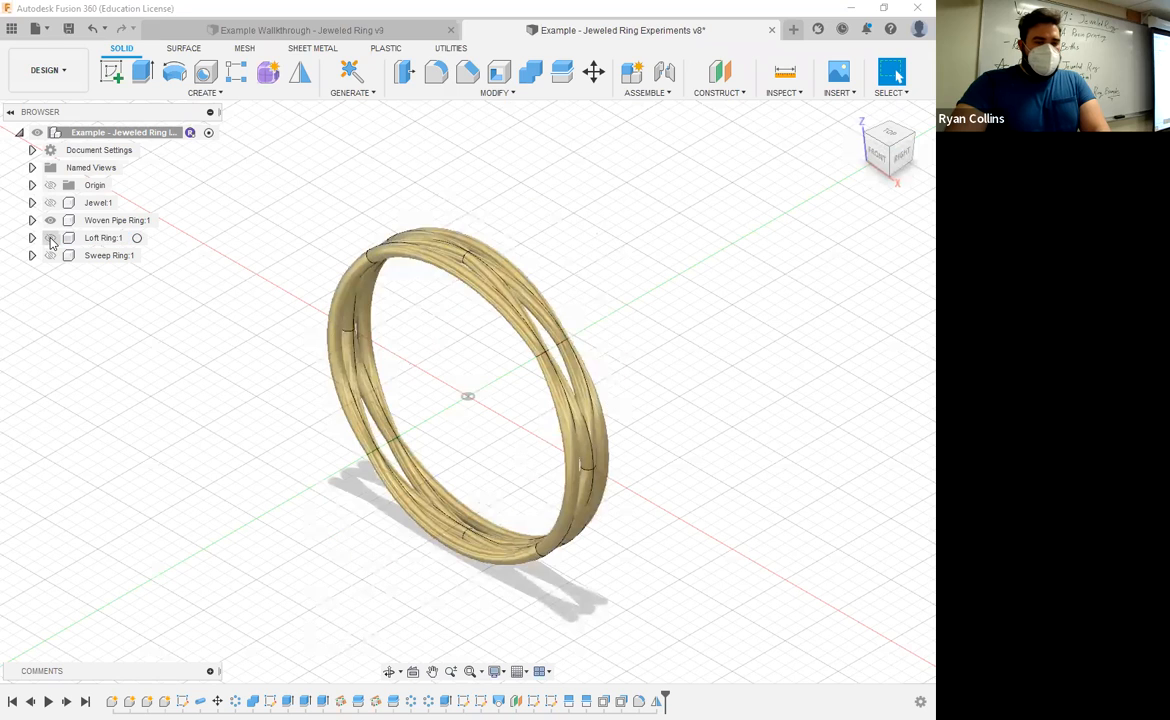
{"action": "left_click", "coordinate": [50, 220]}
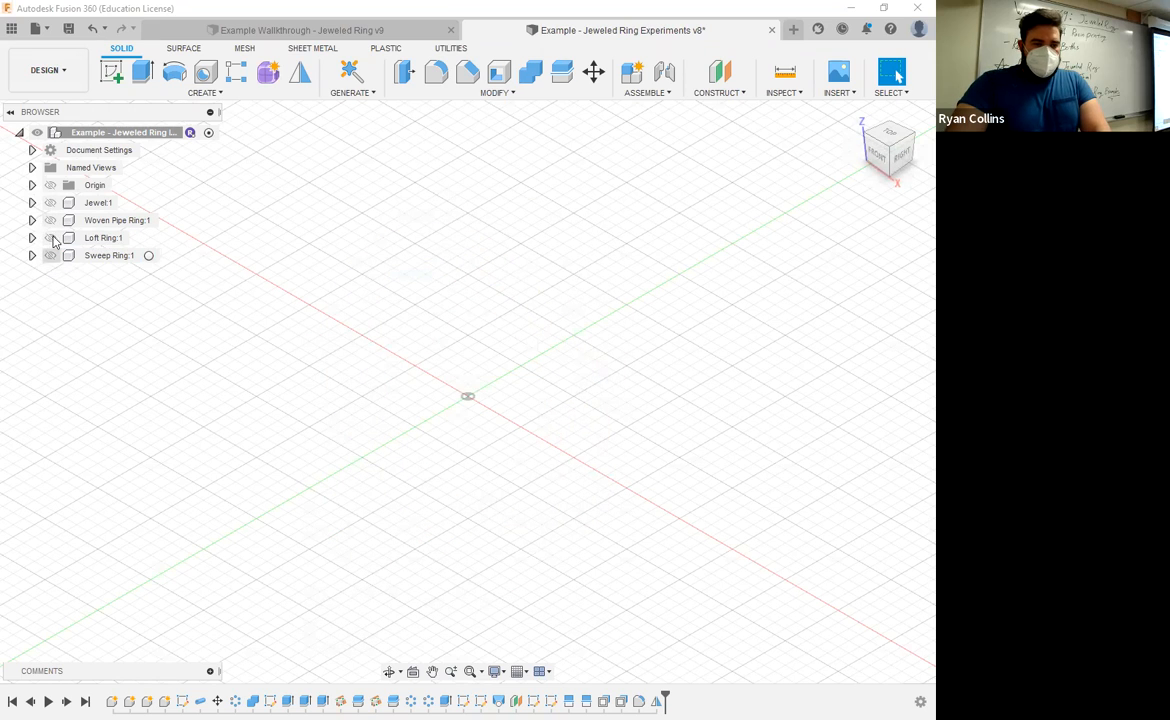
{"action": "left_click", "coordinate": [772, 31]}
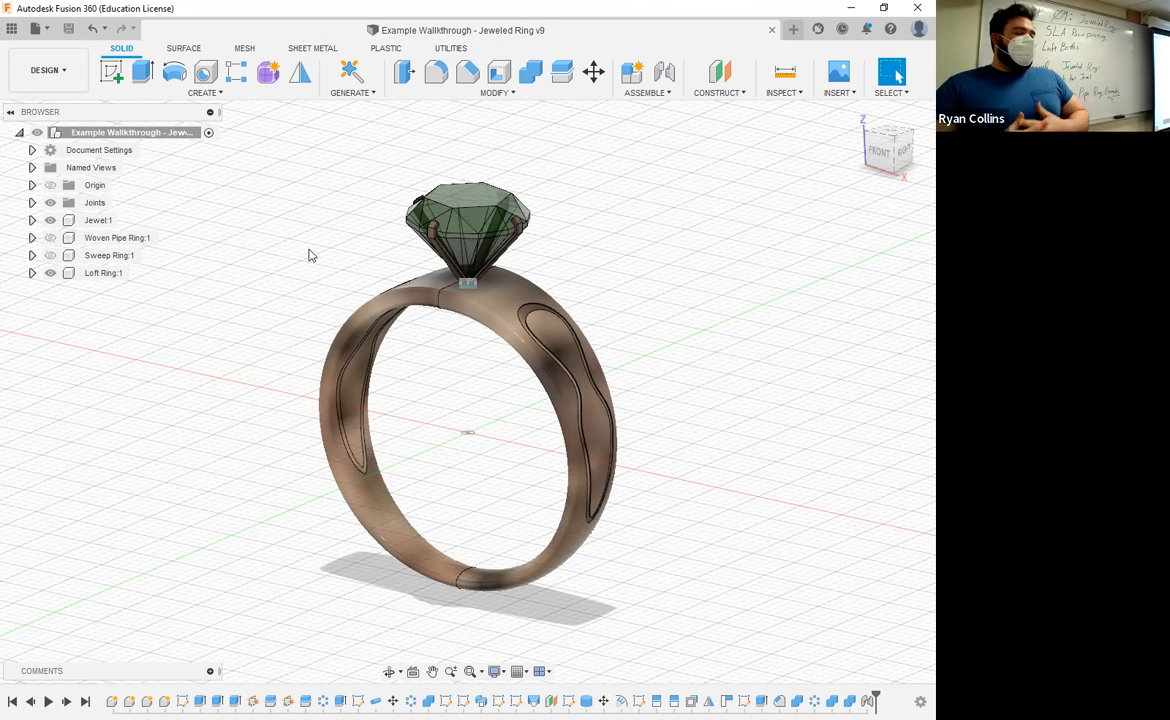
- Show the Woven Pipe Ring instead of the Loft Ring and paste a copy of the Jewel's Body3 into it, in place
{"action": "left_click", "coordinate": [50, 273]}
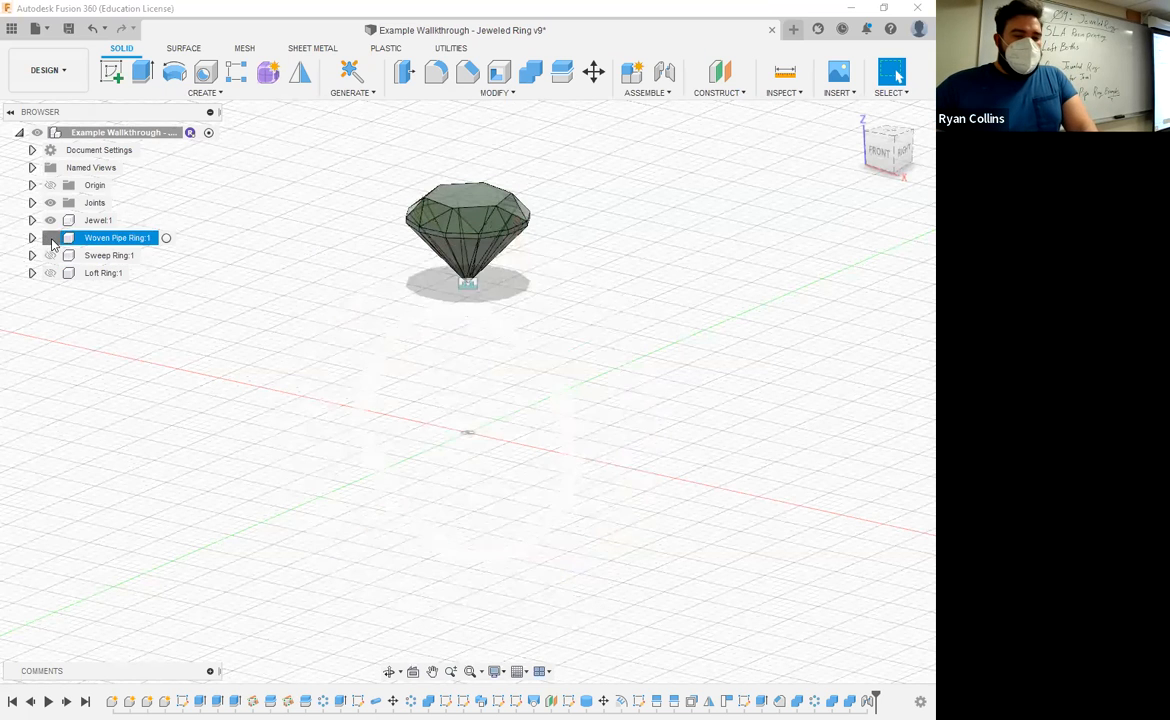
{"action": "left_click", "coordinate": [50, 237]}
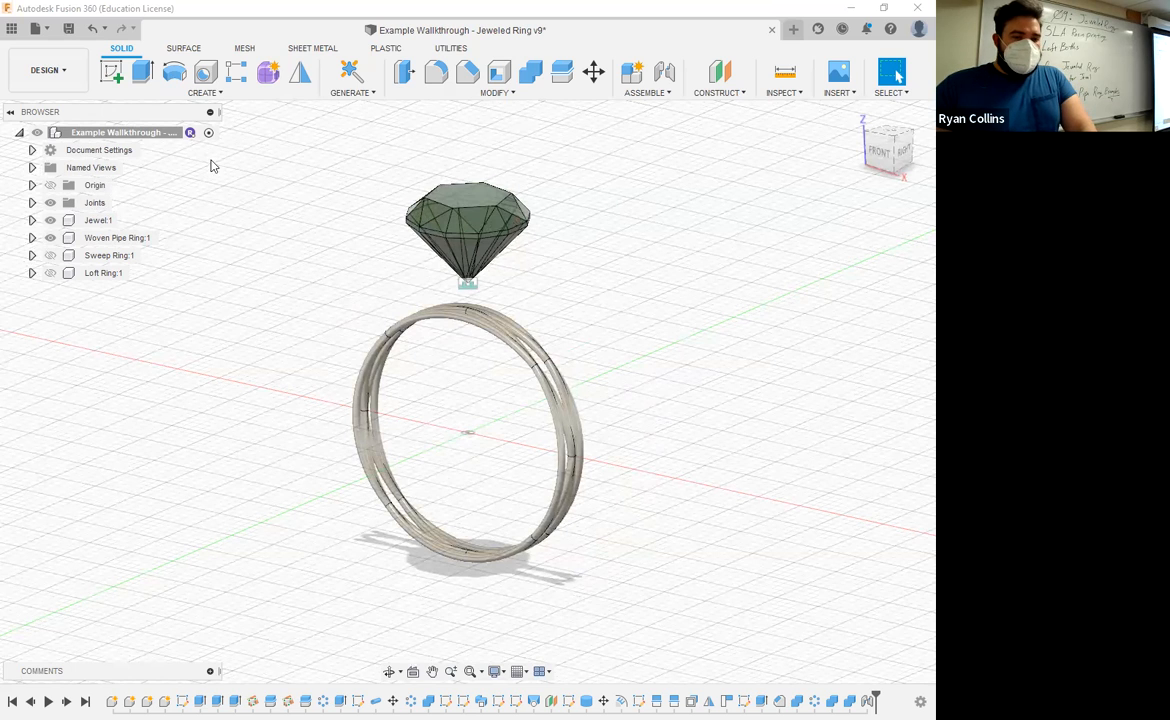
{"action": "left_click", "coordinate": [32, 220]}
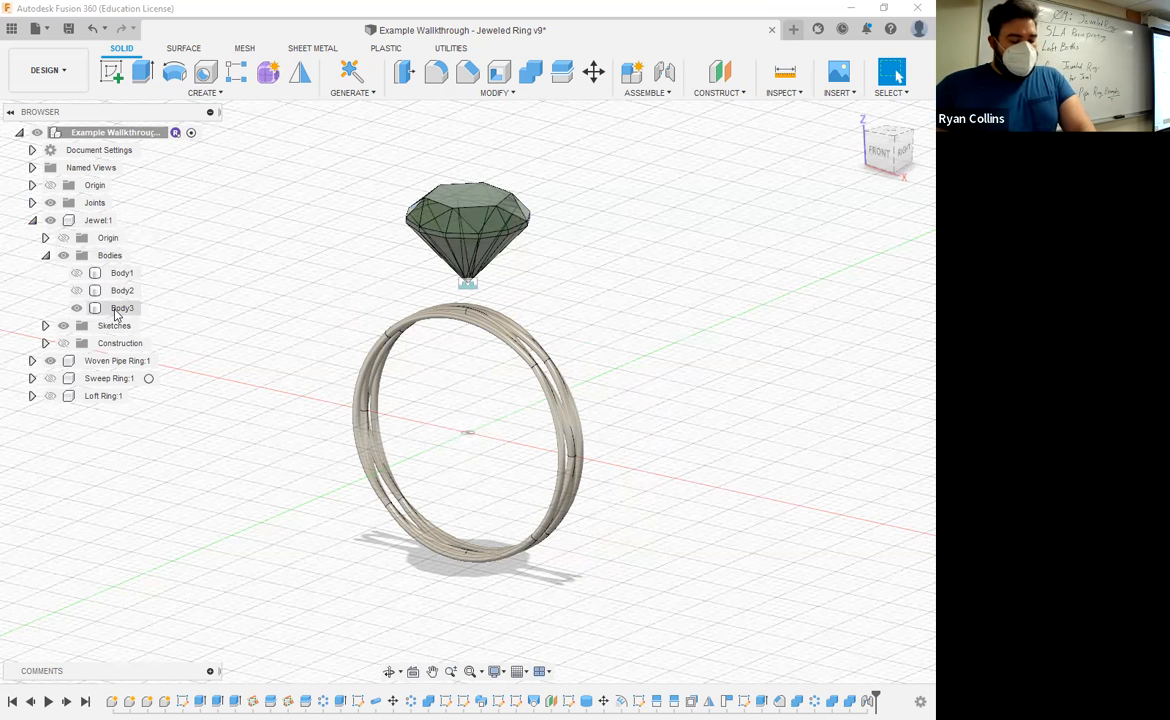
{"action": "left_click", "coordinate": [120, 308]}
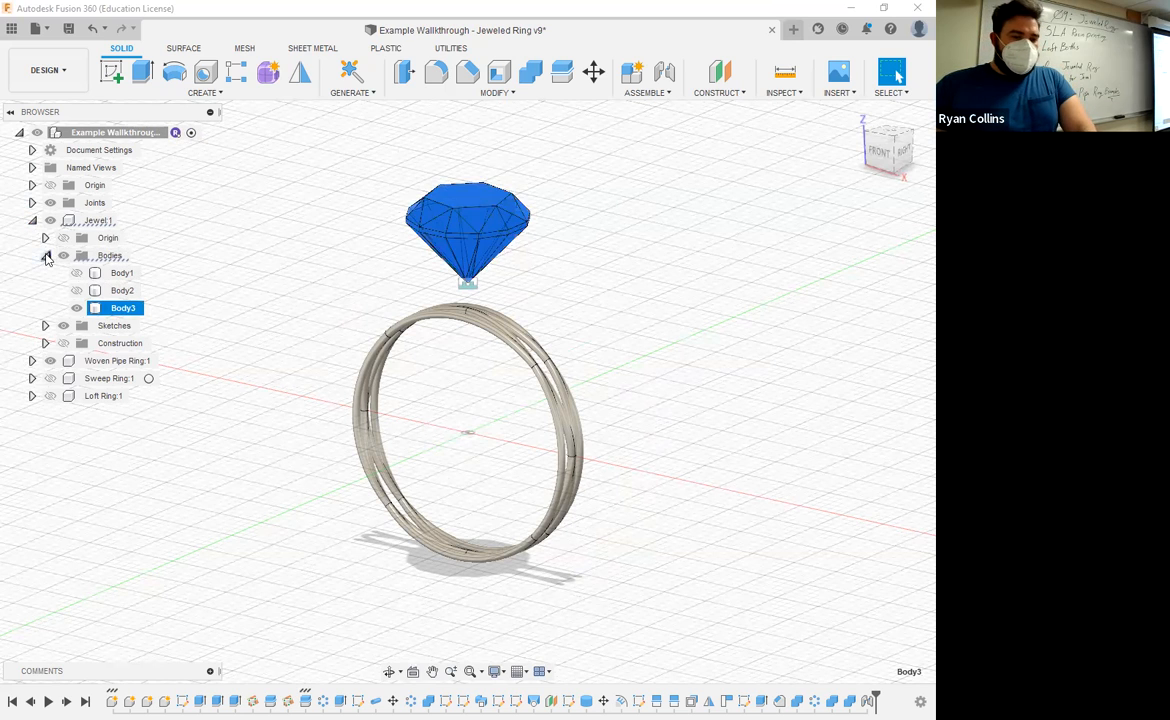
{"action": "left_click", "coordinate": [32, 220]}
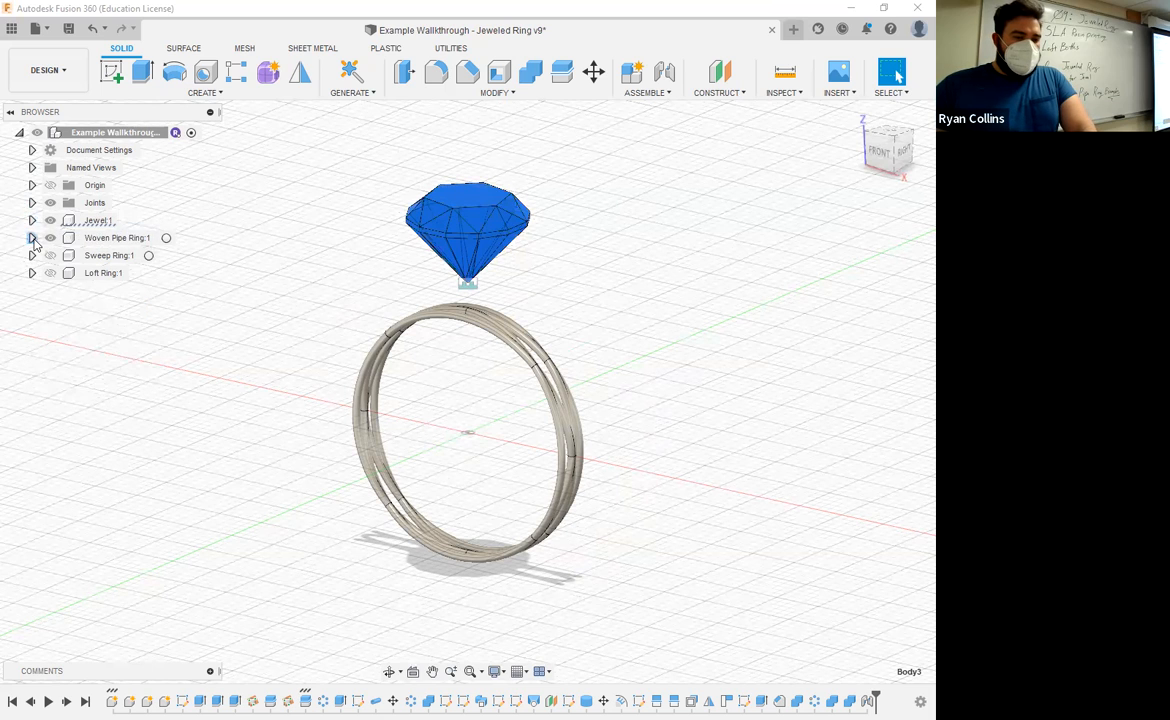
{"action": "left_click", "coordinate": [150, 238]}
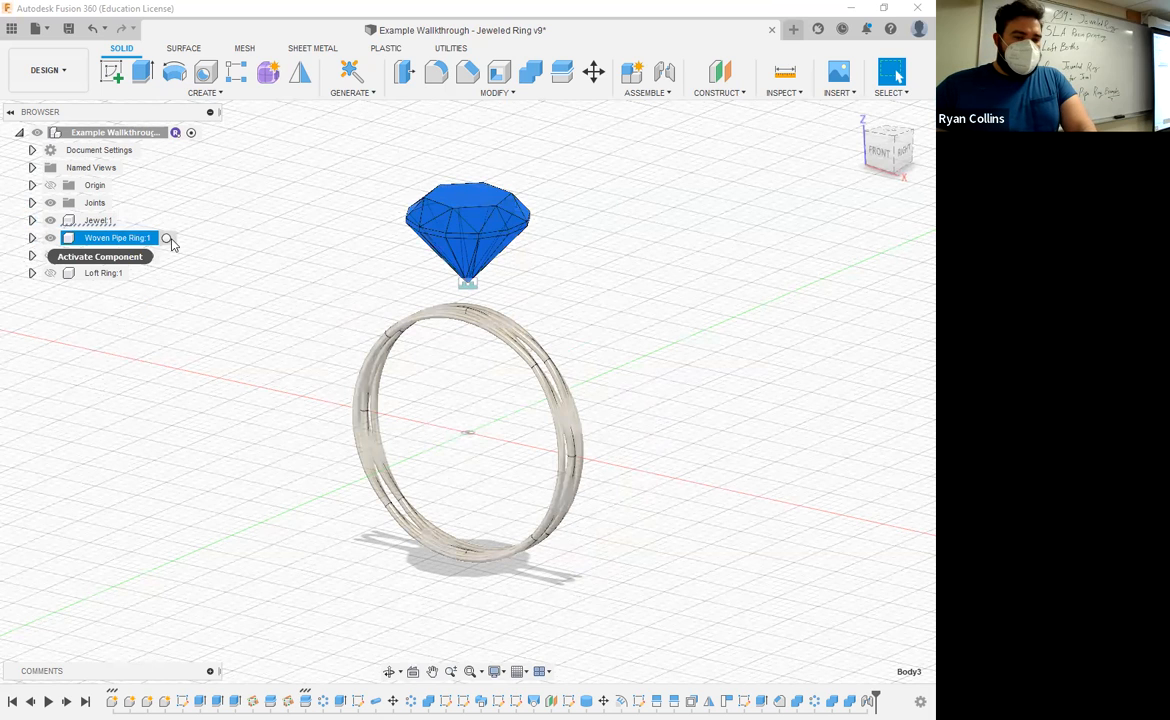
{"action": "double_click", "coordinate": [88, 240]}
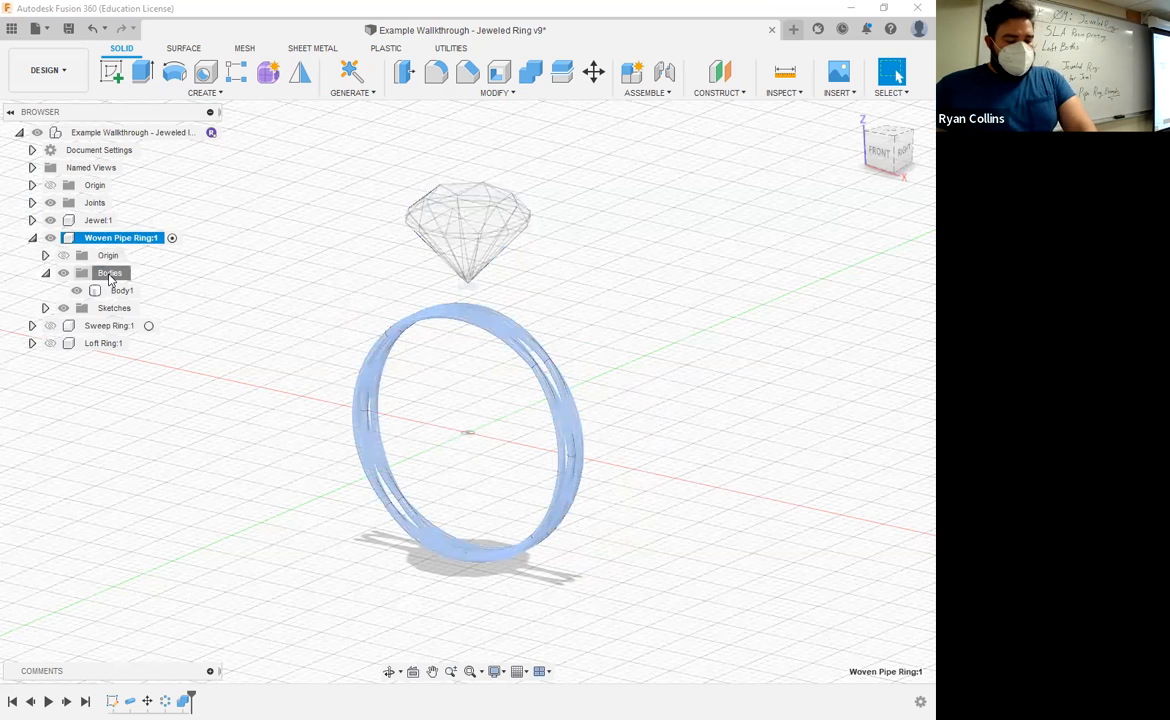
{"action": "left_click", "coordinate": [110, 273]}
{"action": "key", "text": "ctrl+v"}
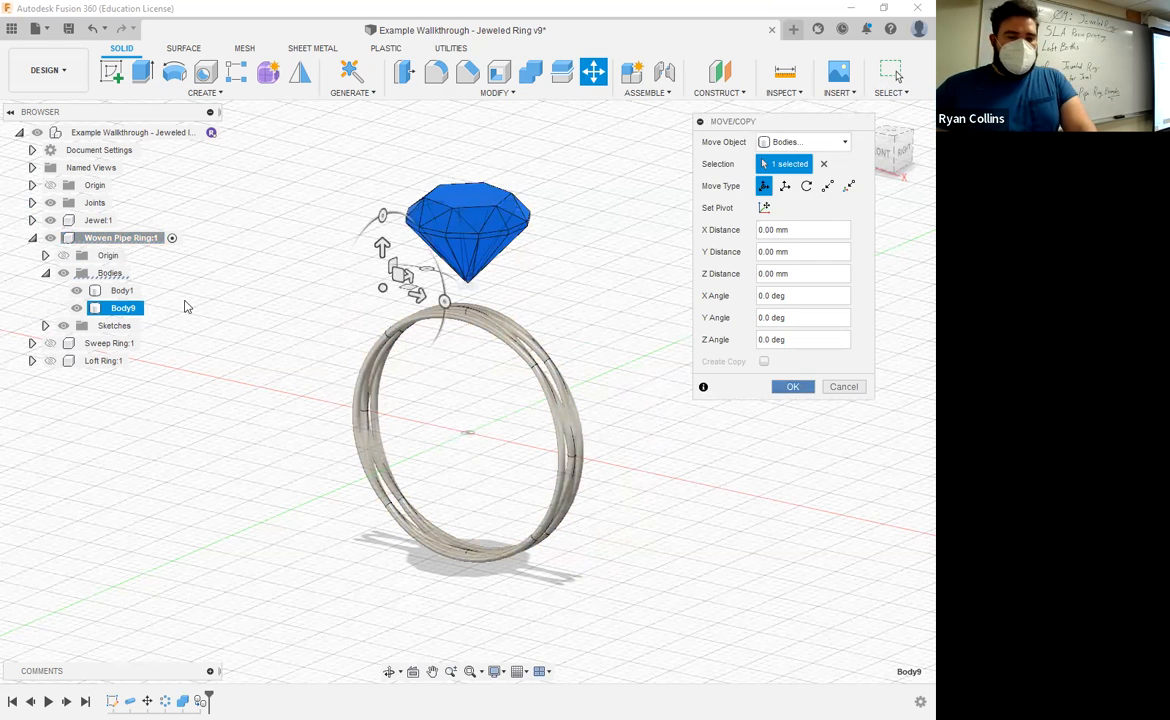
{"action": "key", "text": "Return"}
- Rename the pasted body in the Woven Pipe Ring as Jewel and hide the original Jewel component
{"action": "left_click", "coordinate": [122, 310]}
{"action": "left_click", "coordinate": [122, 309]}
{"action": "type", "text": "Jewel"}
{"action": "key", "text": "Return"}
{"action": "left_click", "coordinate": [893, 330]}
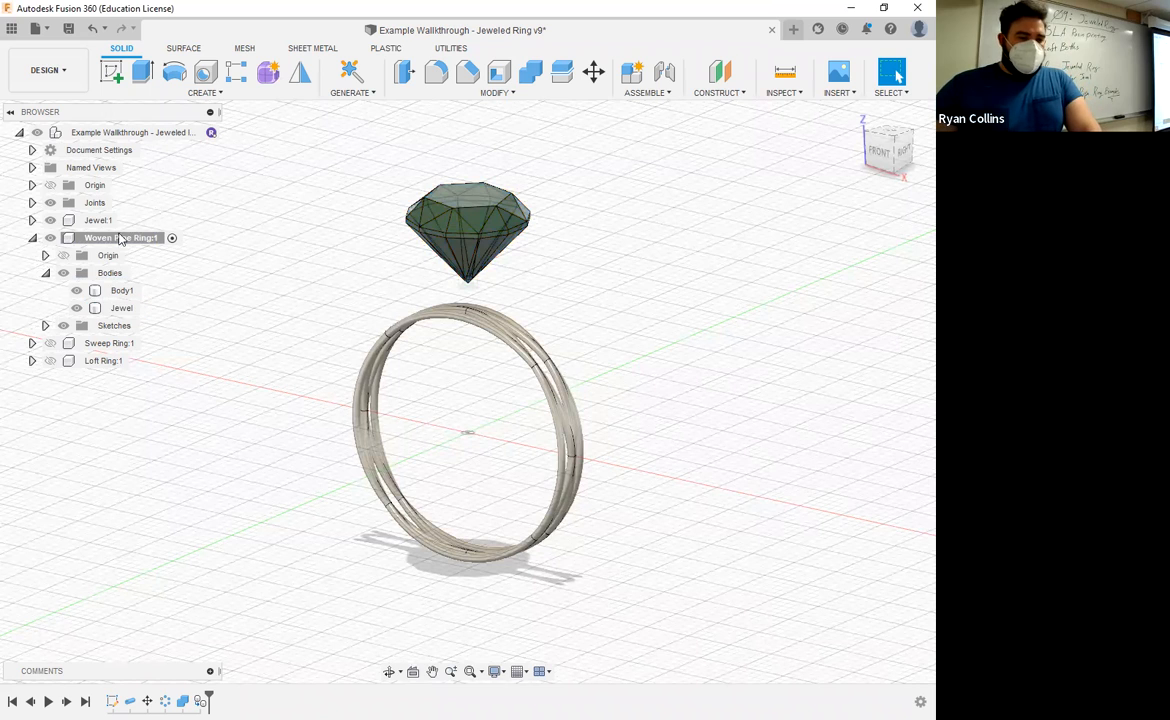
{"action": "left_click", "coordinate": [49, 203]}
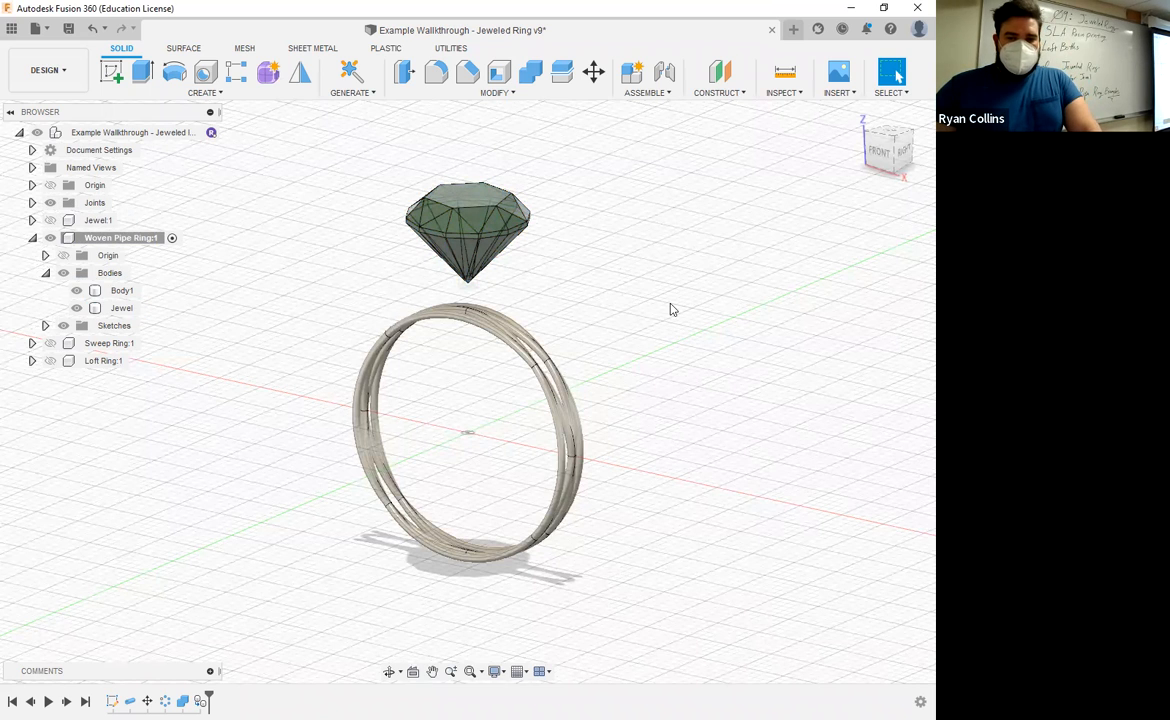
- Apply the Glass (Red) appearance from the Fusion 360 library to the copied jewel body
{"action": "key", "text": "a"}
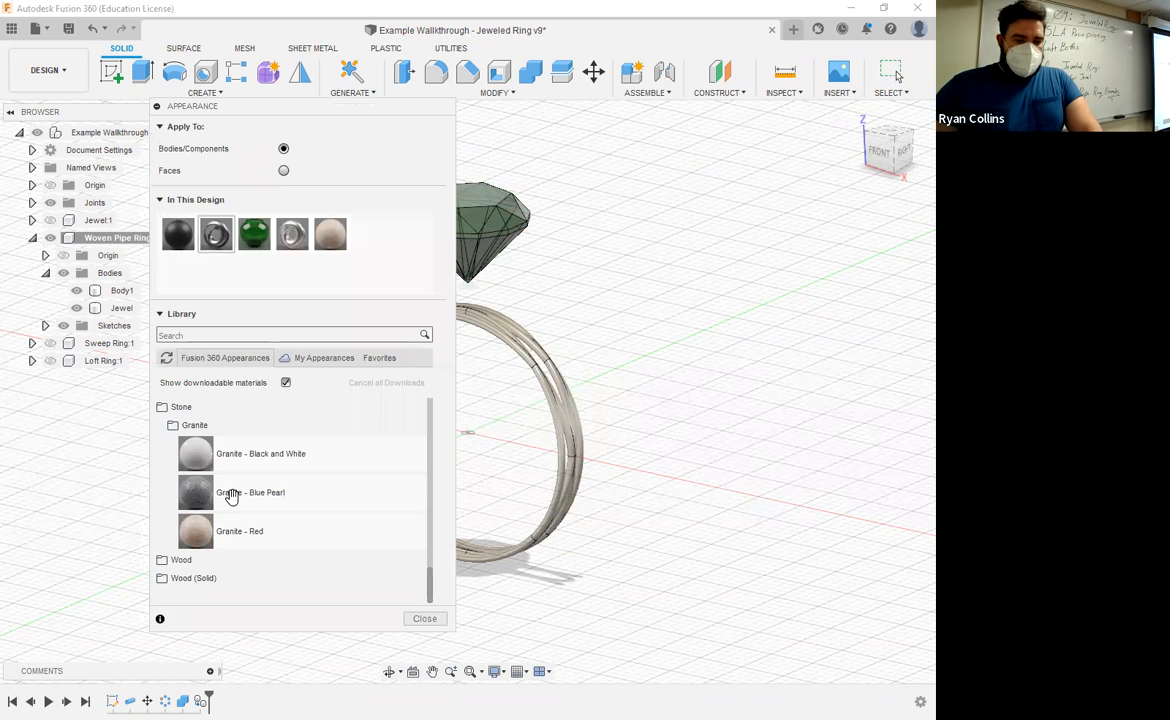
{"action": "left_click", "coordinate": [180, 407]}
{"action": "scroll", "coordinate": [192, 479], "scroll_direction": "up", "scroll_amount": 10}
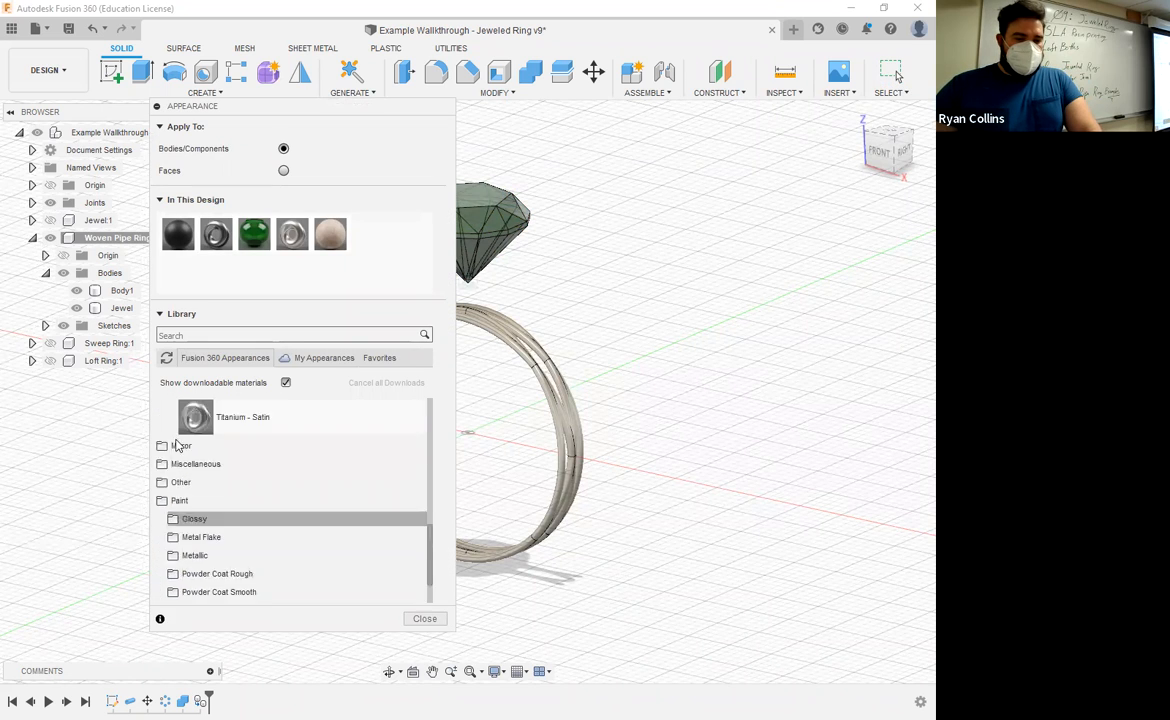
{"action": "scroll", "coordinate": [195, 478], "scroll_direction": "up", "scroll_amount": 3}
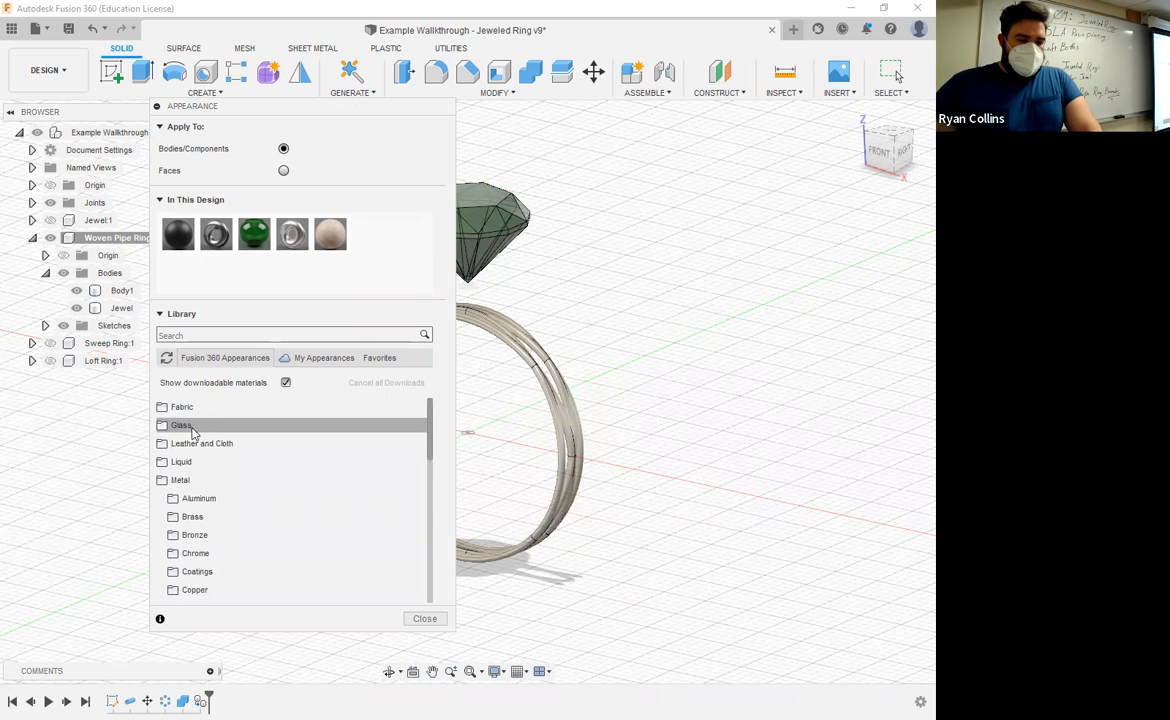
{"action": "left_click", "coordinate": [188, 480]}
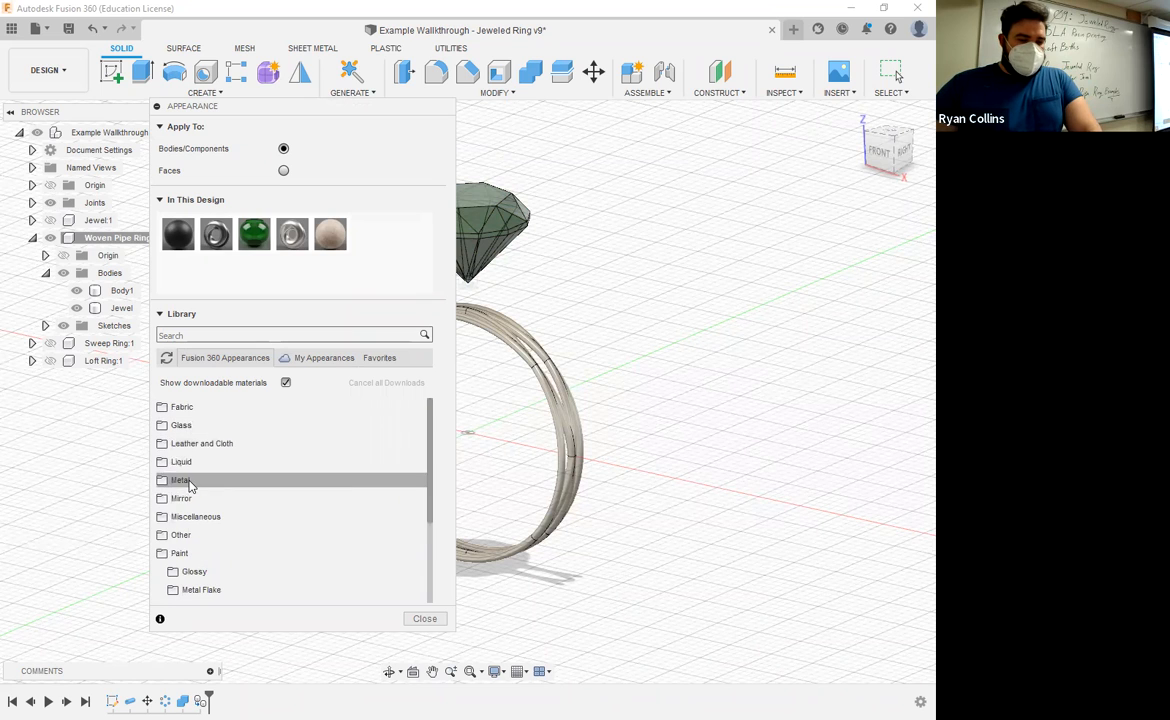
{"action": "left_click", "coordinate": [186, 426]}
{"action": "scroll", "coordinate": [200, 487], "scroll_direction": "down", "scroll_amount": 3}
{"action": "scroll", "coordinate": [215, 520], "scroll_direction": "up", "scroll_amount": 2}
{"action": "scroll", "coordinate": [221, 538], "scroll_direction": "down", "scroll_amount": 2}
{"action": "left_click_drag", "start_coordinate": [200, 572], "coordinate": [490, 225]}
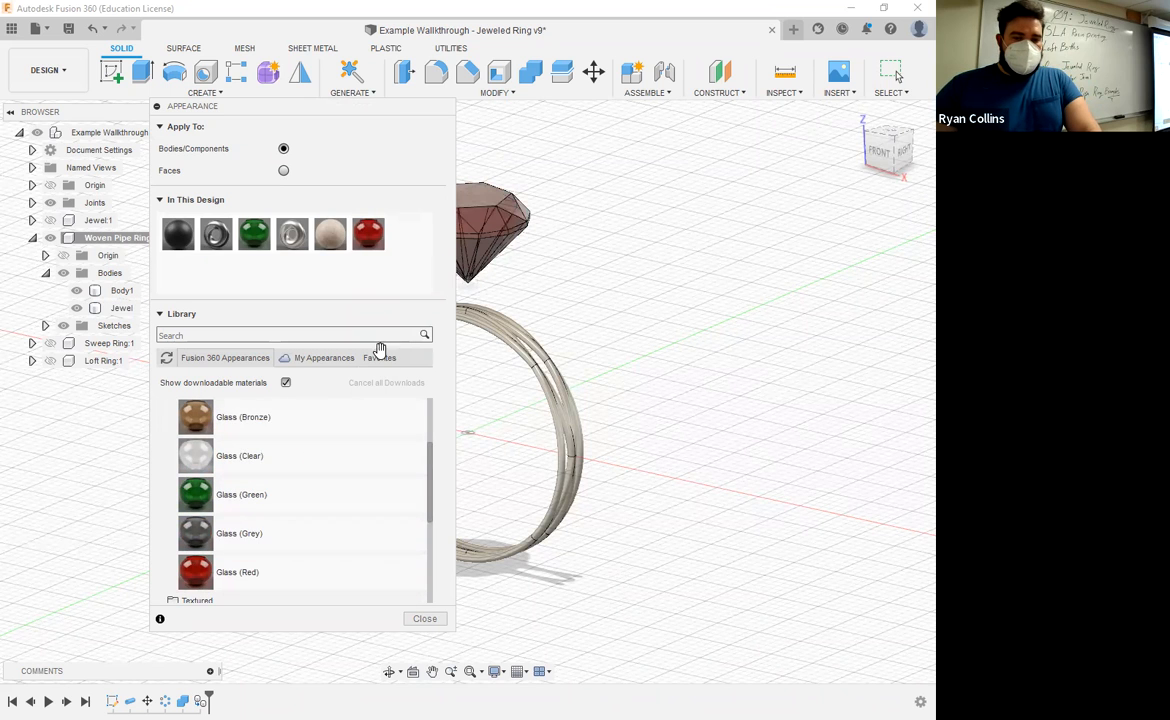
{"action": "left_click", "coordinate": [424, 619]}
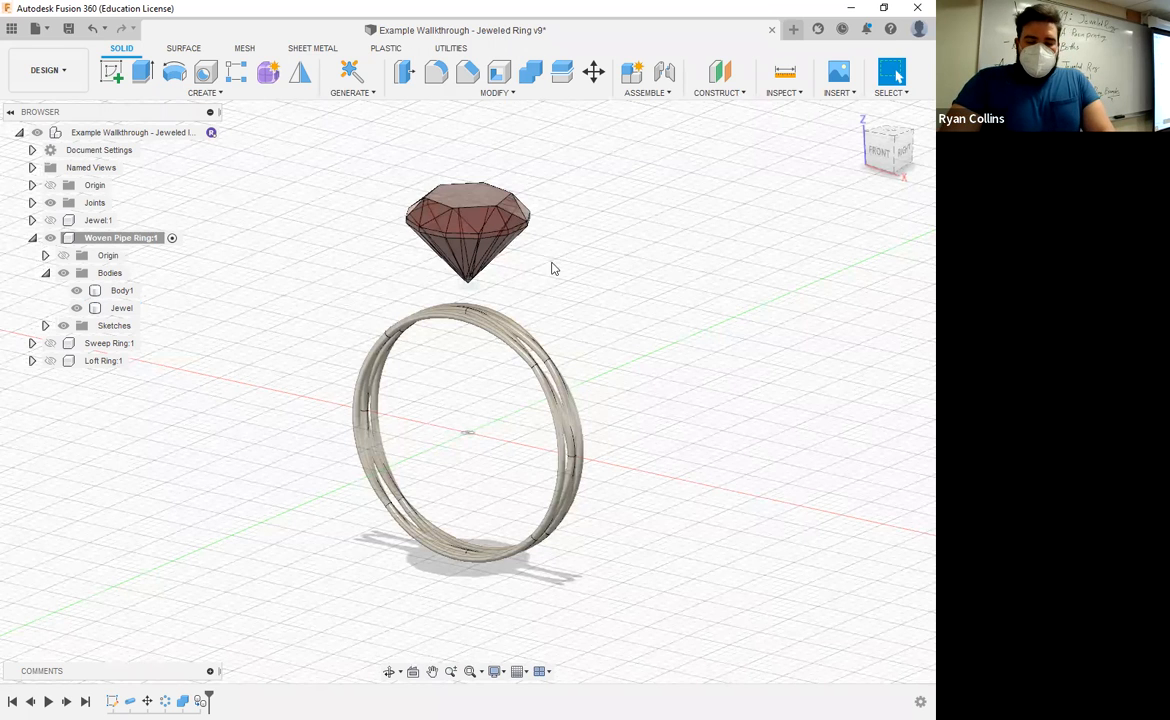
- Move the Woven Pipe Ring's Jewel body -3.00 mm in Z so its tip meets the top of the ring
{"action": "left_click", "coordinate": [478, 203]}
{"action": "left_click", "coordinate": [689, 238]}
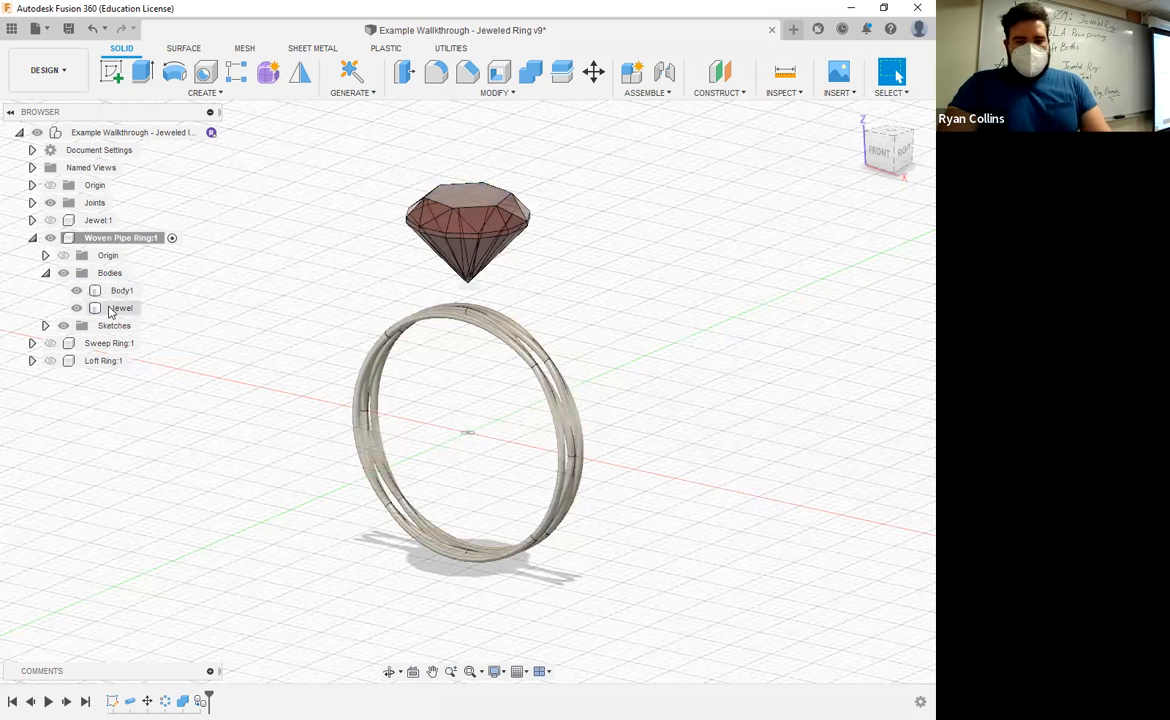
{"action": "left_click", "coordinate": [115, 308]}
{"action": "key", "text": "m"}
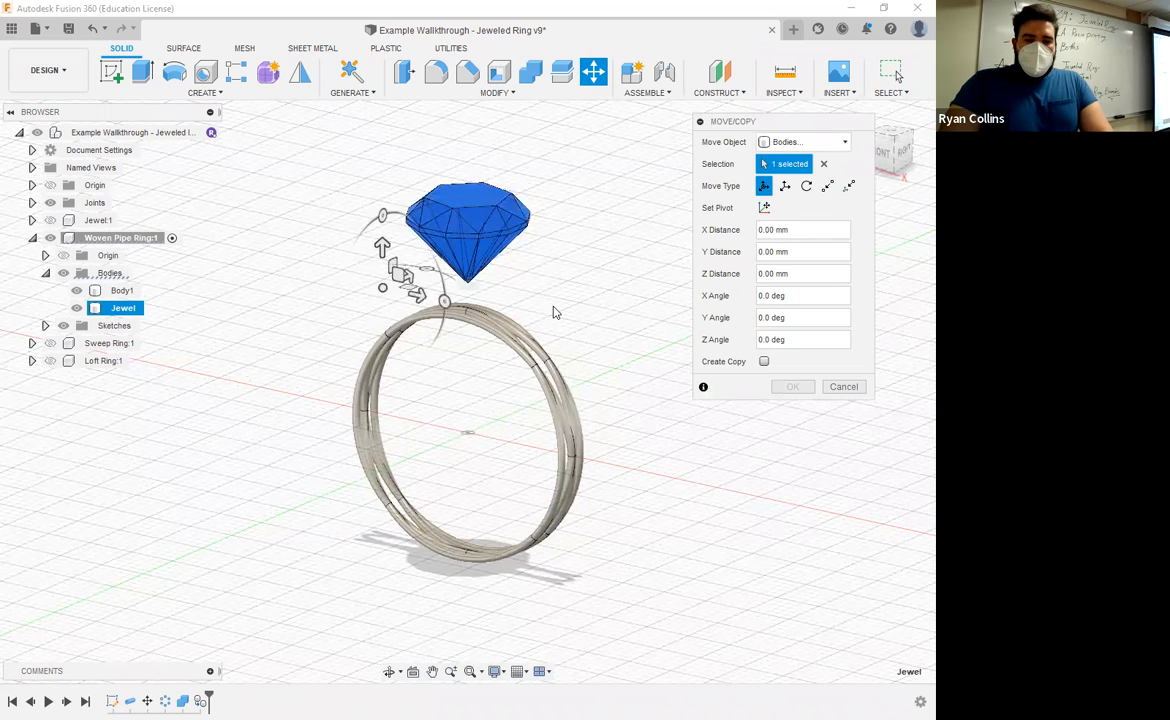
{"action": "left_click", "coordinate": [888, 155]}
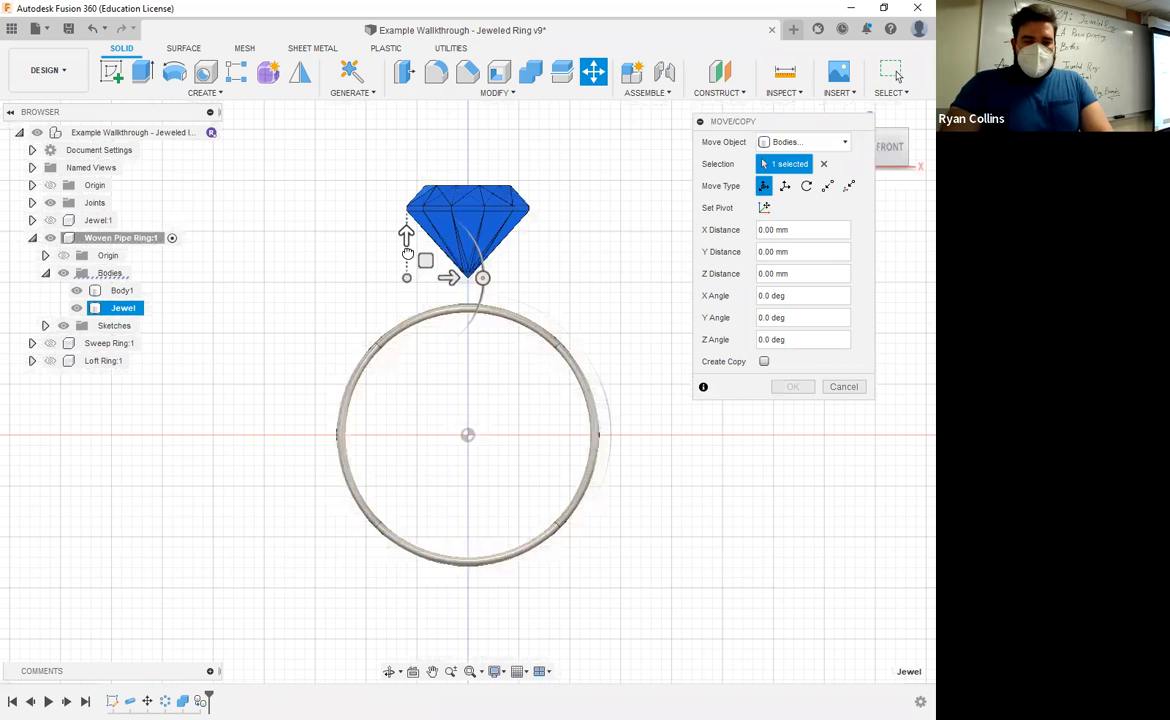
{"action": "left_click_drag", "start_coordinate": [407, 237], "coordinate": [624, 272]}
{"action": "middle_click_drag", "start_coordinate": [637, 275], "coordinate": [583, 301], "text": "shift"}
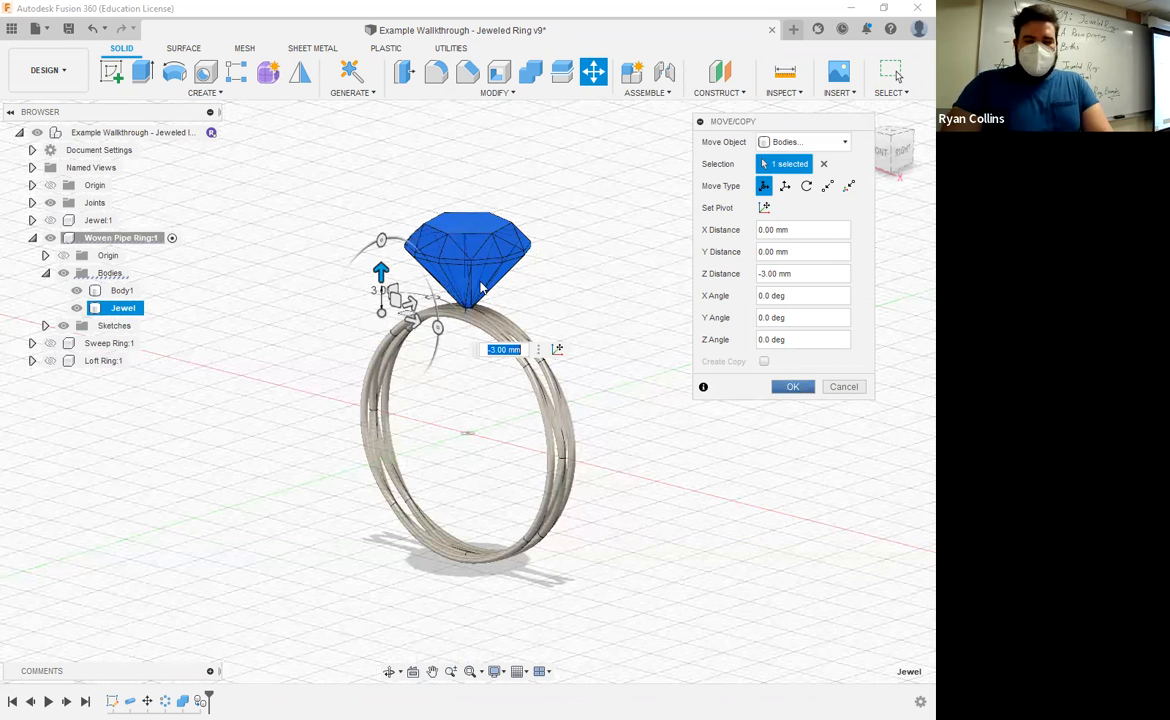
{"action": "key", "text": "Return"}
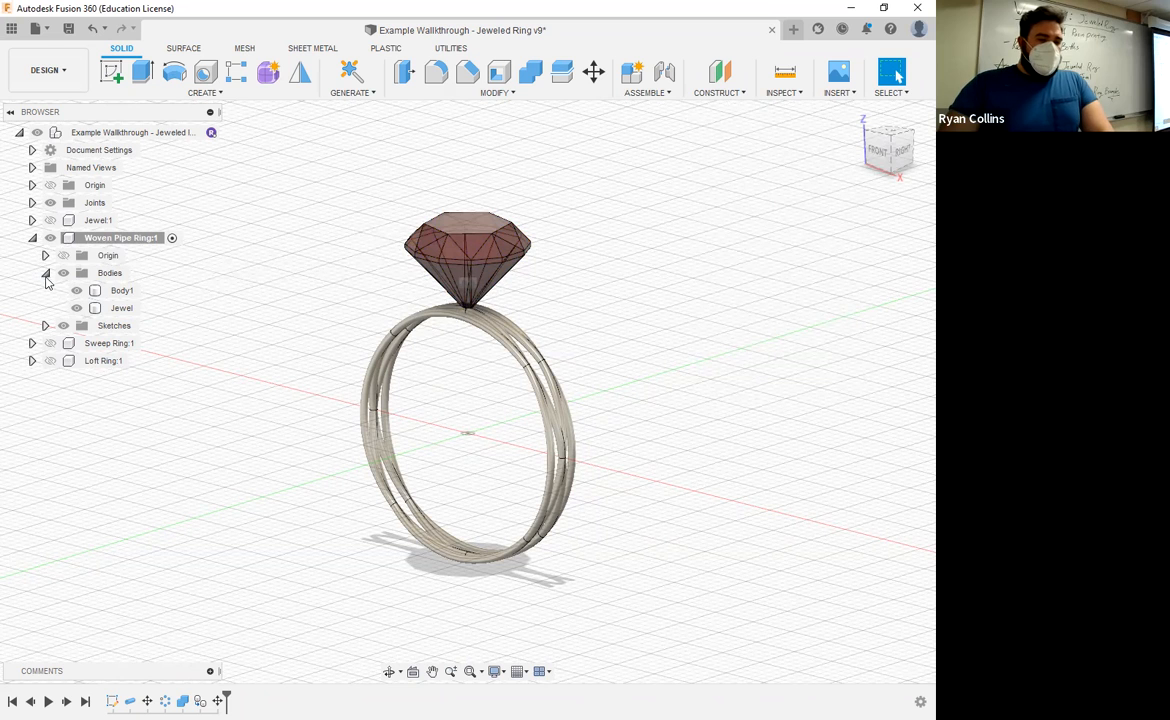
- Hide the Jewel body of the Woven Pipe Ring to expose the bare woven band
{"action": "left_click", "coordinate": [74, 311]}
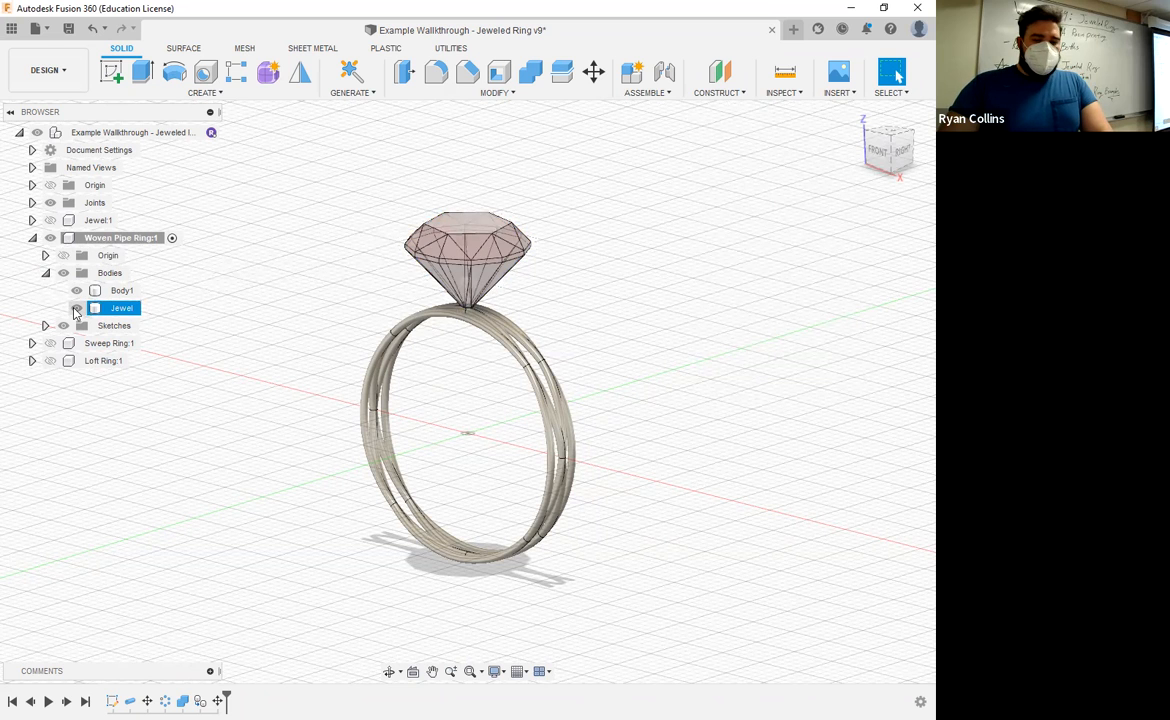
{"action": "left_click", "coordinate": [74, 309]}
{"action": "middle_click_drag", "start_coordinate": [518, 219], "coordinate": [612, 272], "text": "shift"}
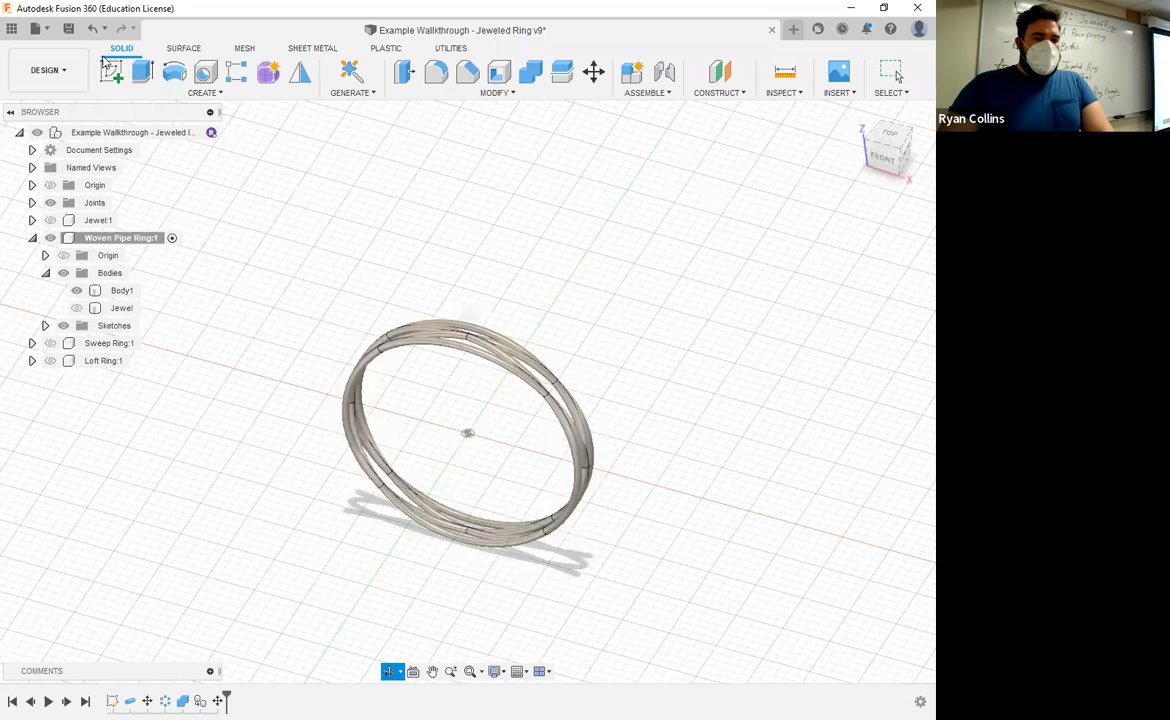
{"action": "left_click", "coordinate": [110, 73]}
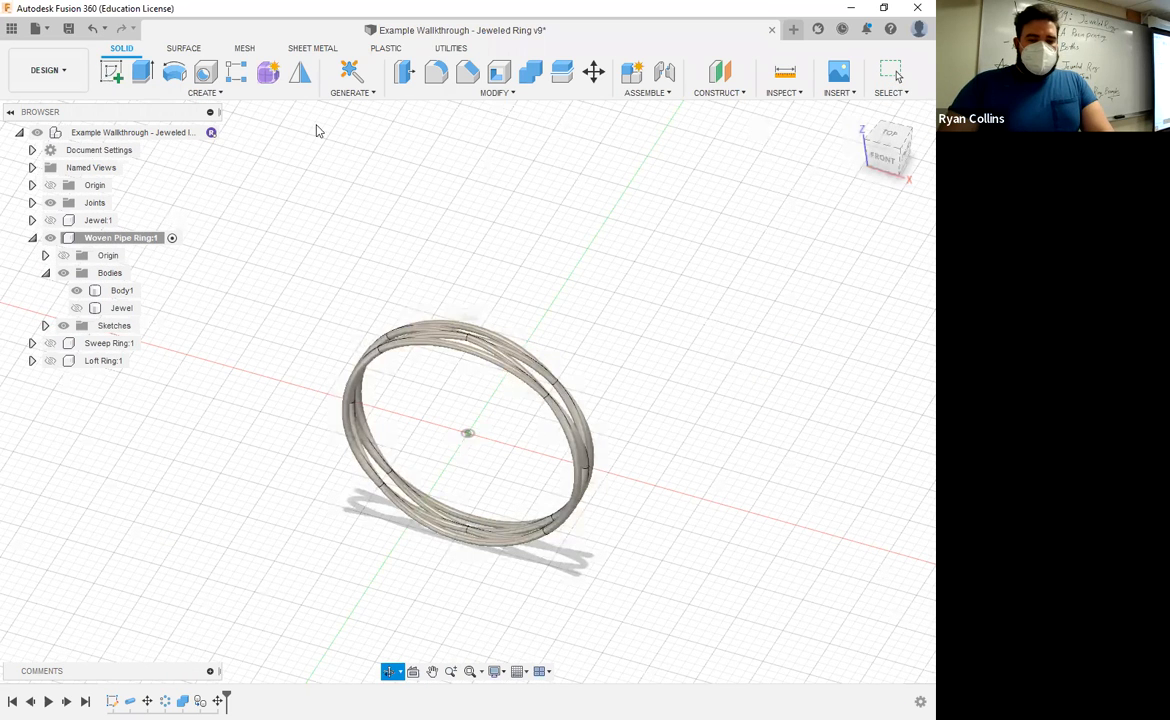
{"action": "left_click", "coordinate": [465, 337]}
{"action": "key", "text": "Escape"}
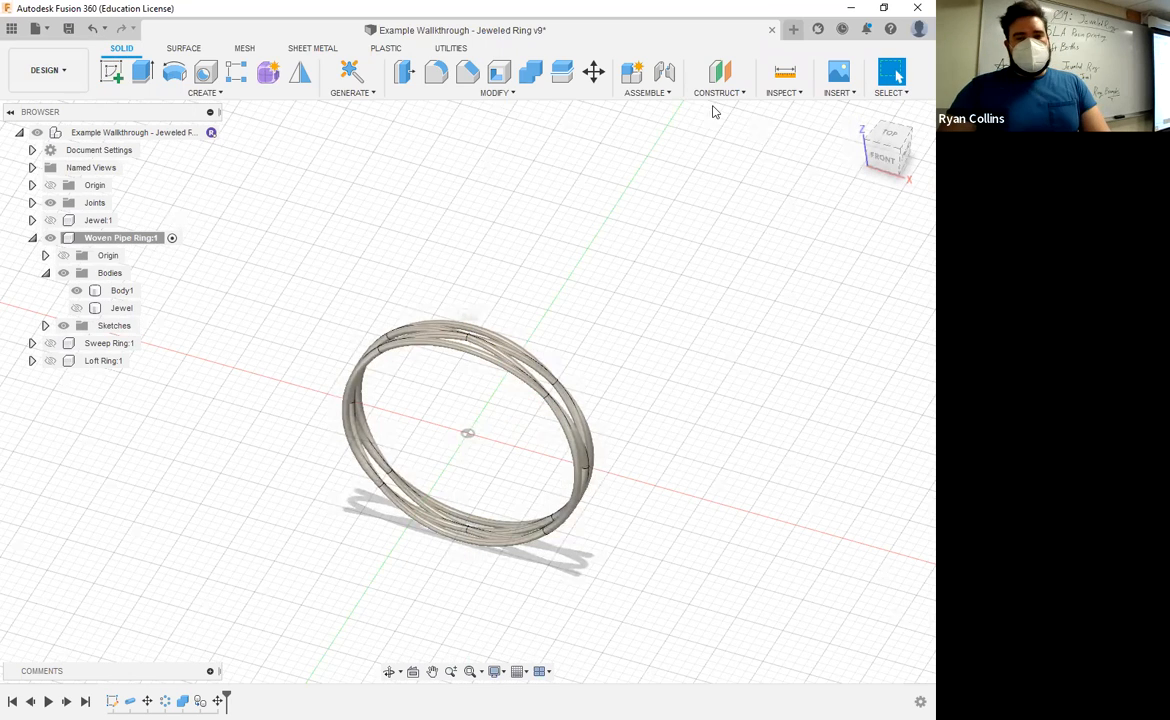
- Create a construction plane offset from the XY plane, level with the top of the woven ring
{"action": "left_click", "coordinate": [719, 72]}
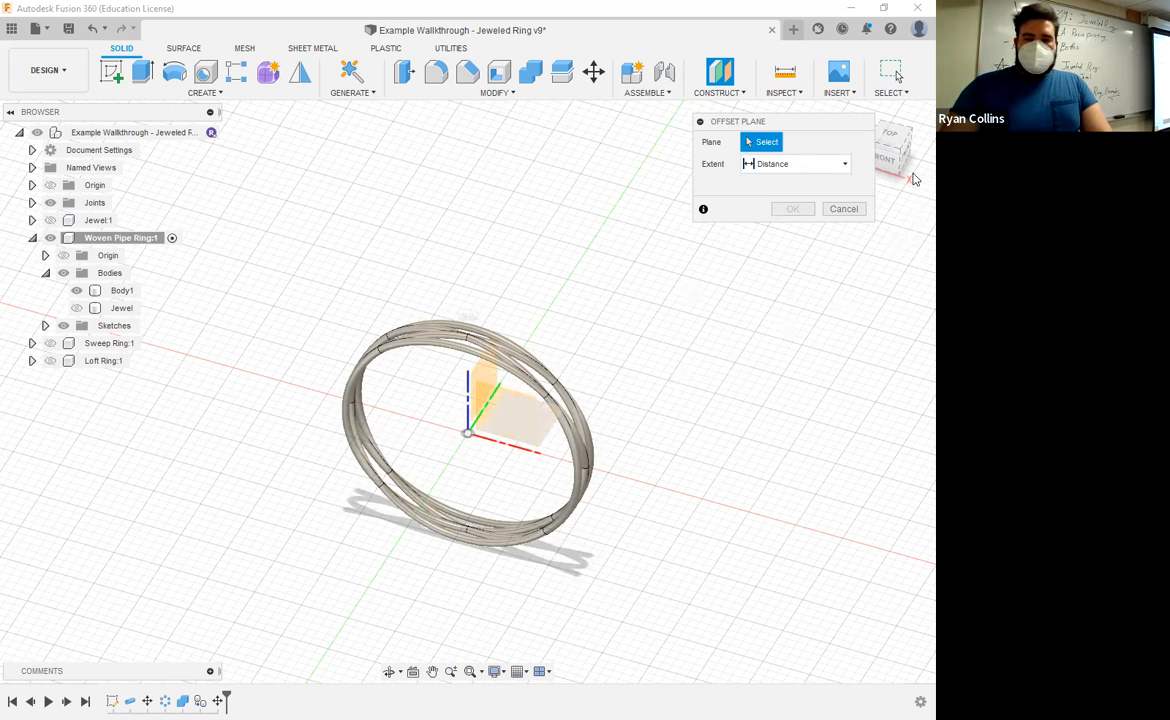
{"action": "left_click", "coordinate": [886, 152]}
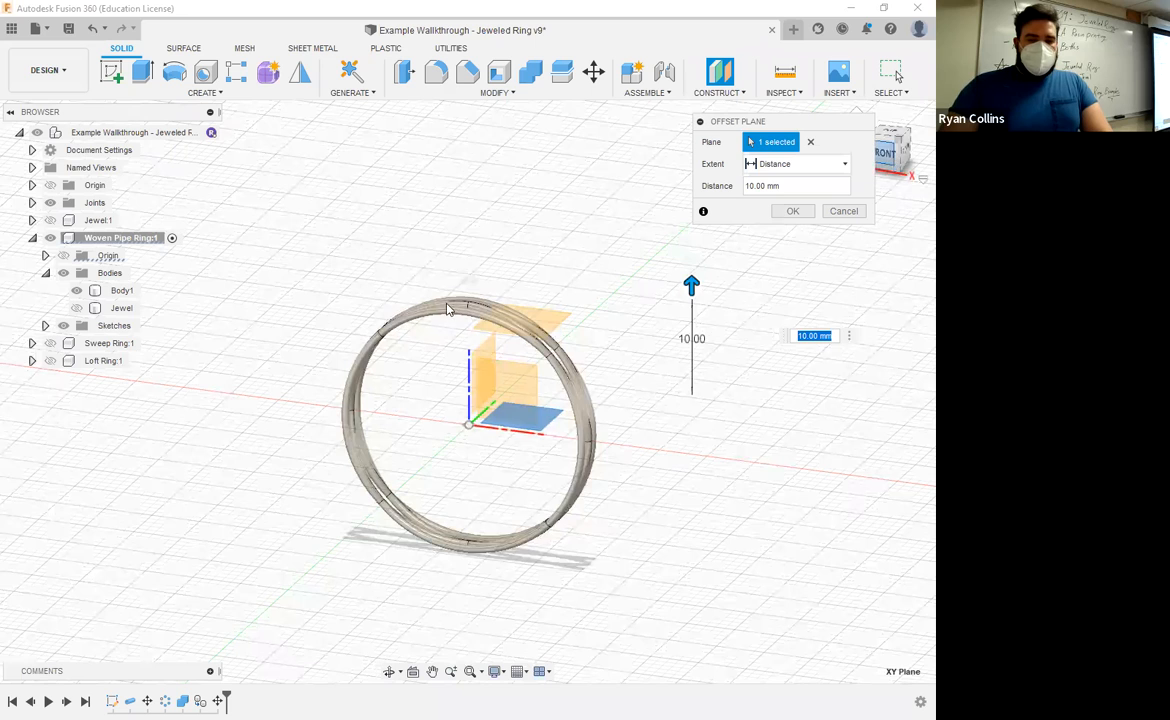
{"action": "scroll", "coordinate": [447, 300], "scroll_direction": "up", "scroll_amount": 8}
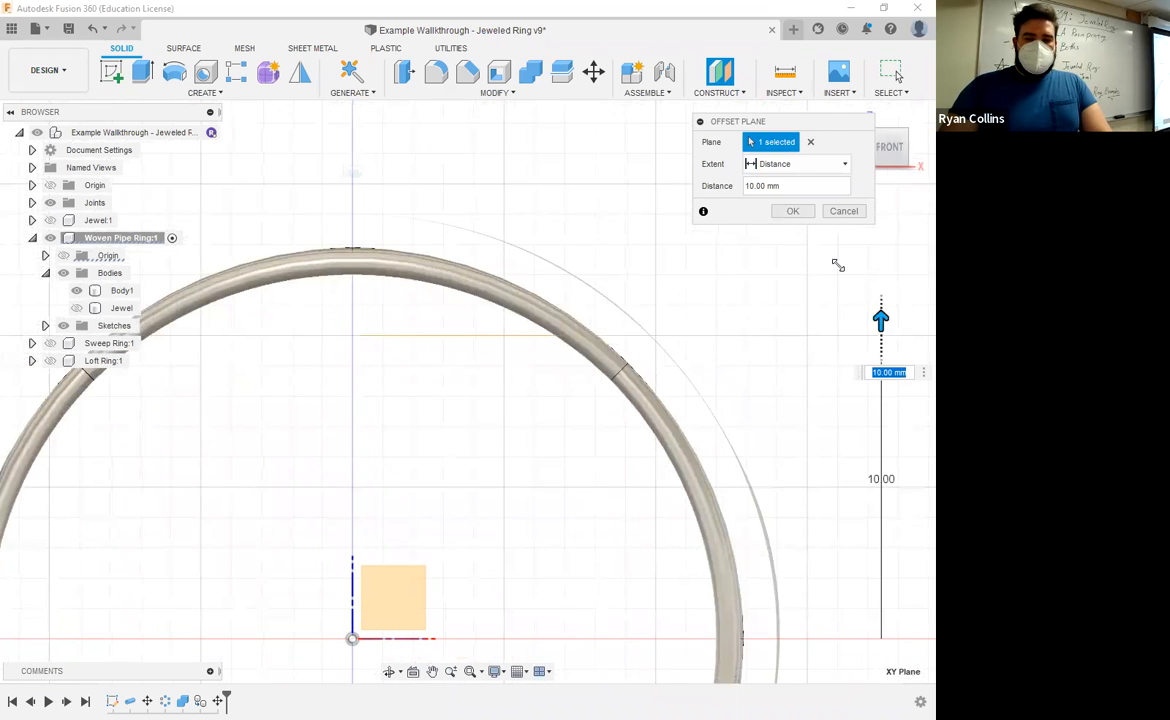
{"action": "key", "text": "Return"}
{"action": "mouse_move", "coordinate": [616, 263]}
{"action": "middle_mouse_down", "text": "shift"}
{"action": "mouse_move", "coordinate": [564, 295]}
{"action": "mouse_move", "coordinate": [828, 253]}
{"action": "mouse_move", "coordinate": [180, 130]}
{"action": "mouse_move", "coordinate": [115, 77]}
{"action": "middle_mouse_up", "text": "shift"}
- Sketch a 3 mm diameter circle on the offset plane, centred on the origin above the band
{"action": "left_click", "coordinate": [113, 74]}
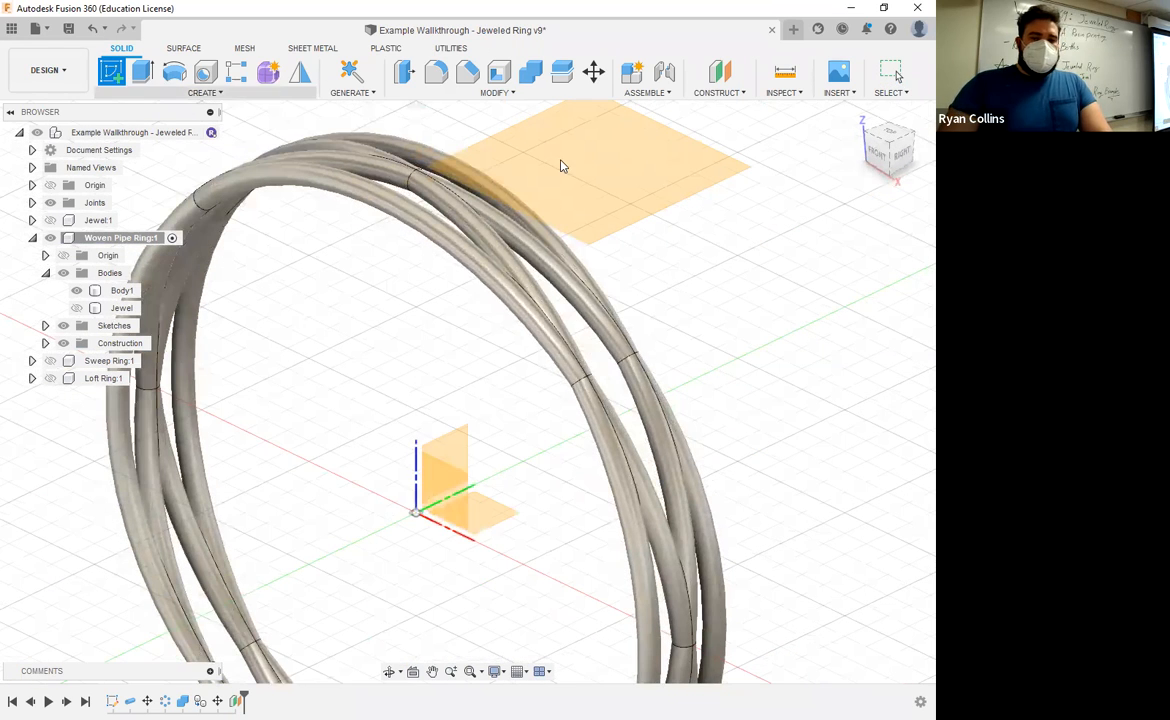
{"action": "left_click", "coordinate": [524, 163]}
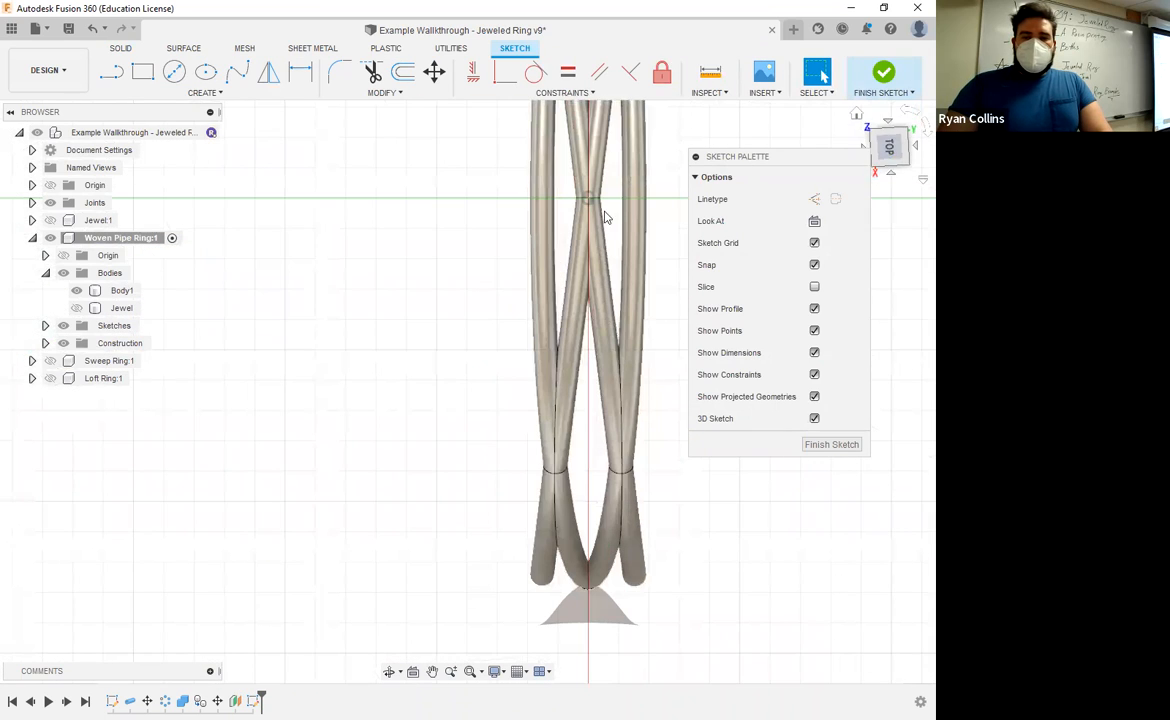
{"action": "left_click", "coordinate": [889, 146]}
{"action": "left_click_drag", "start_coordinate": [521, 199], "coordinate": [560, 233]}
{"action": "left_click", "coordinate": [174, 71]}
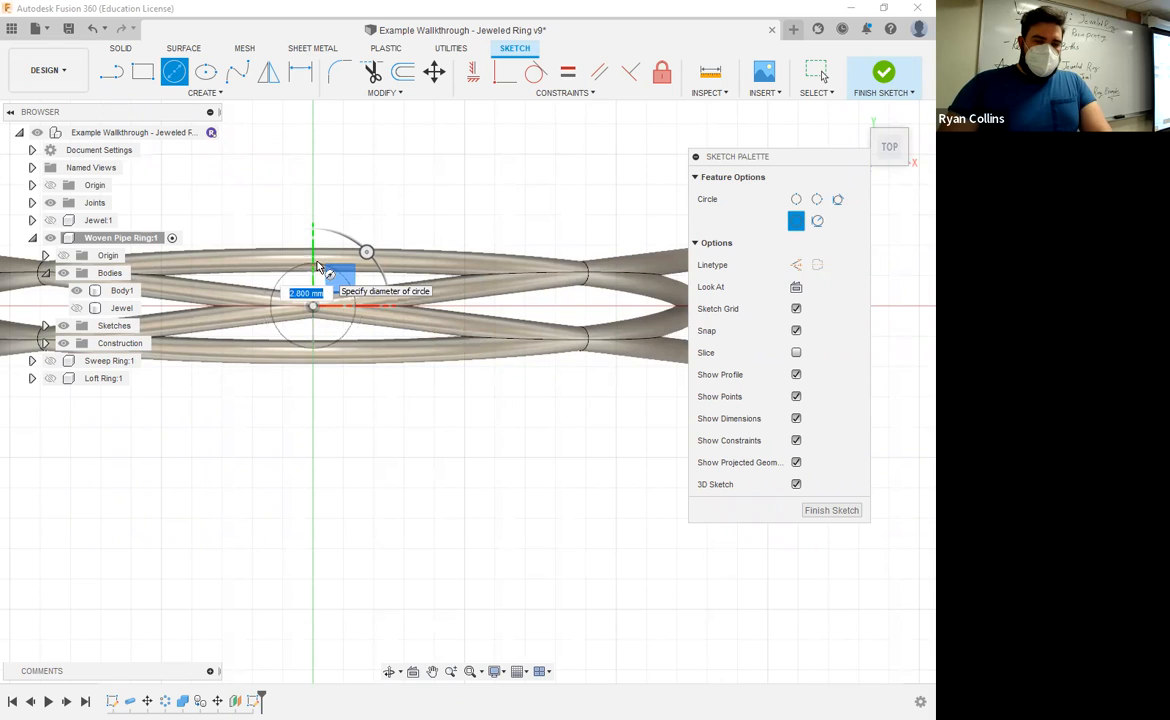
{"action": "type", "text": "3"}
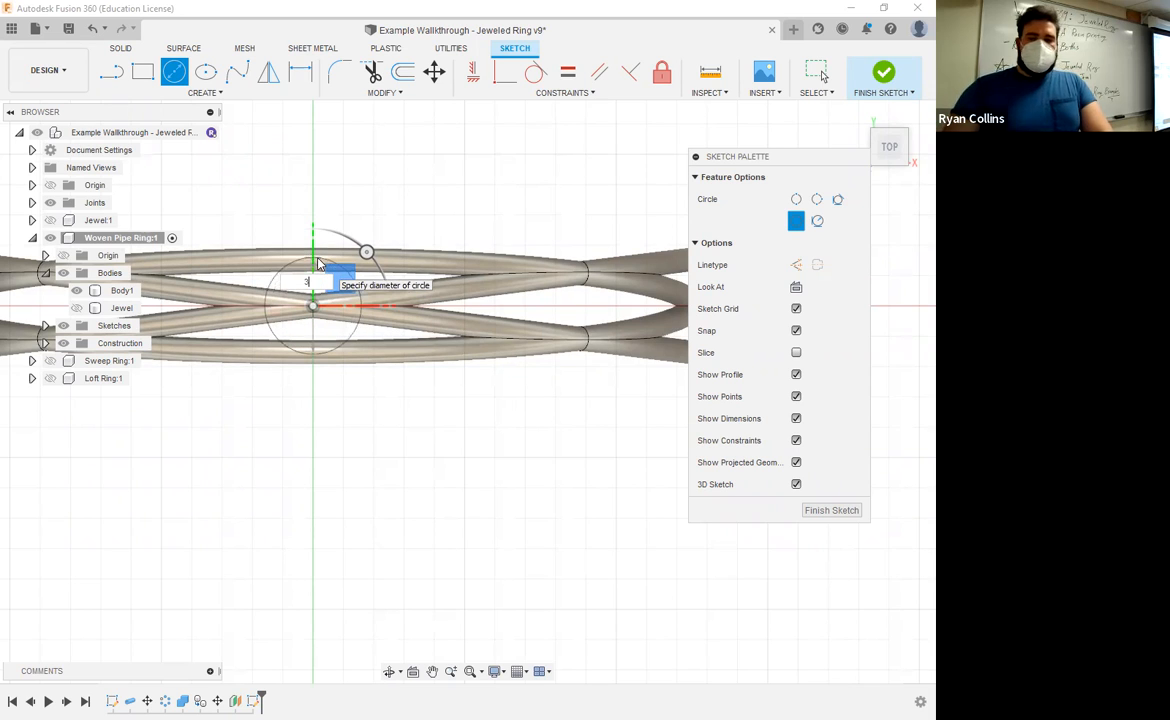
{"action": "key", "text": "Return"}
{"action": "left_click", "coordinate": [883, 72]}
- Show the Jewel body and extrude the 3 mm circle 7 mm upward around it with a 42° taper as a new body
{"action": "middle_click_drag", "start_coordinate": [577, 207], "coordinate": [556, 238], "text": "shift"}
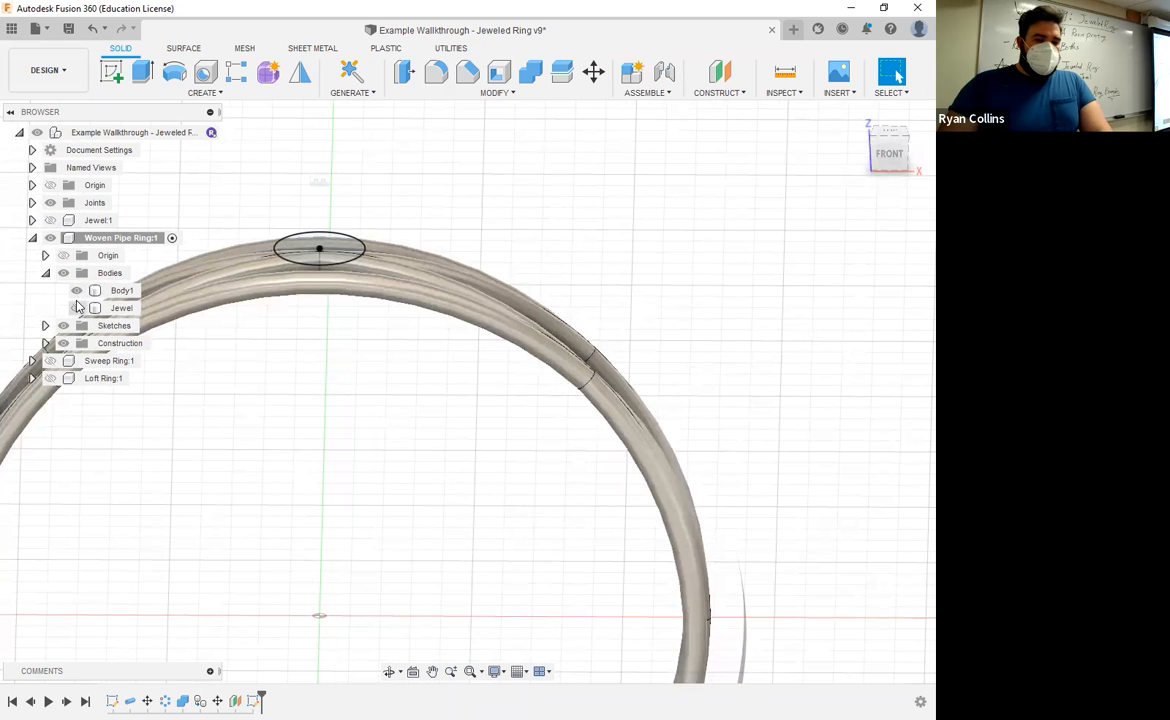
{"action": "middle_click_drag", "start_coordinate": [522, 228], "coordinate": [458, 342]}
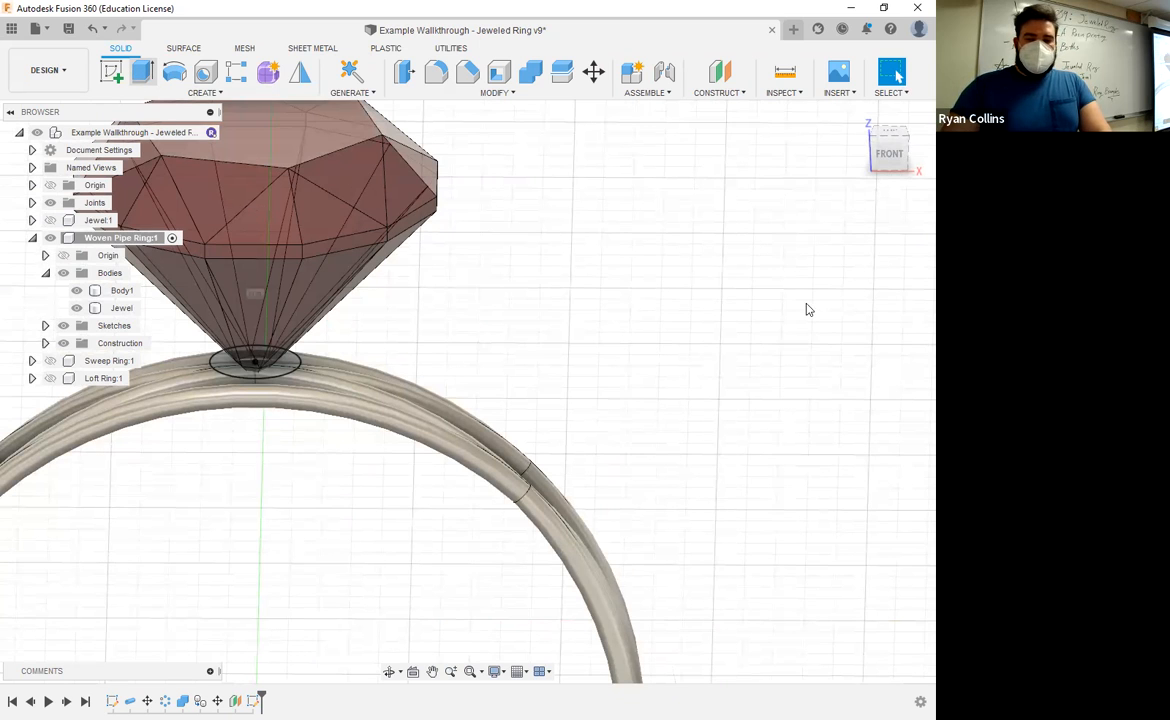
{"action": "left_click", "coordinate": [805, 302]}
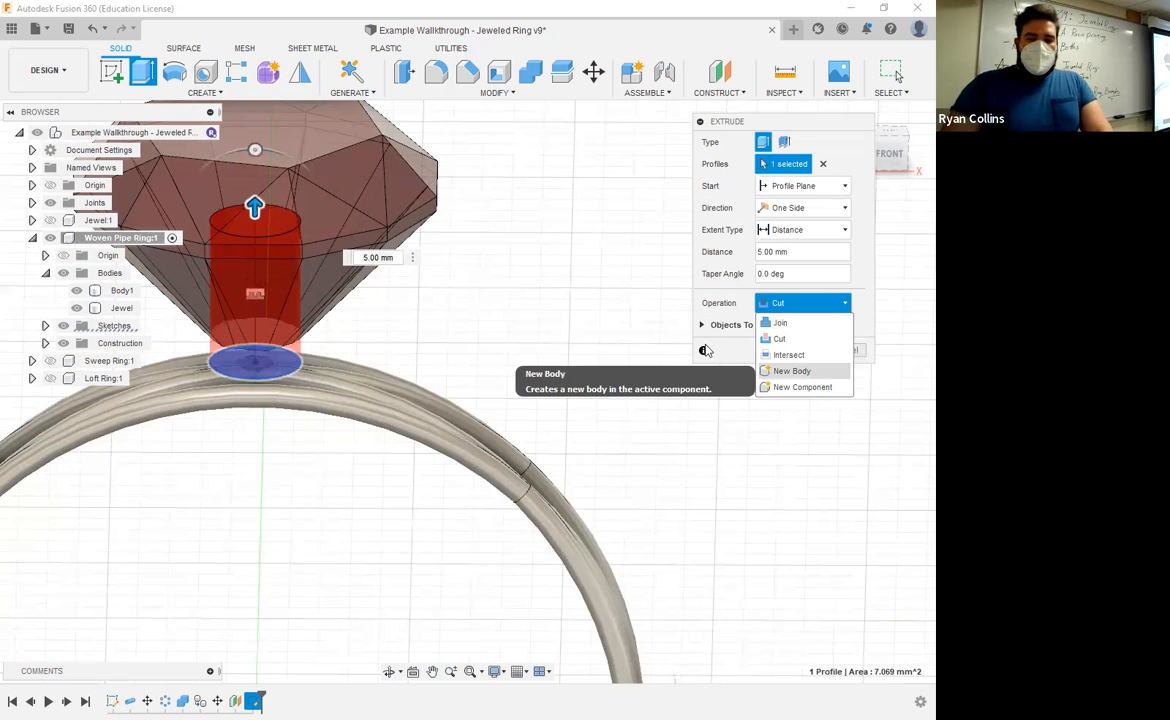
{"action": "key", "text": "Return"}
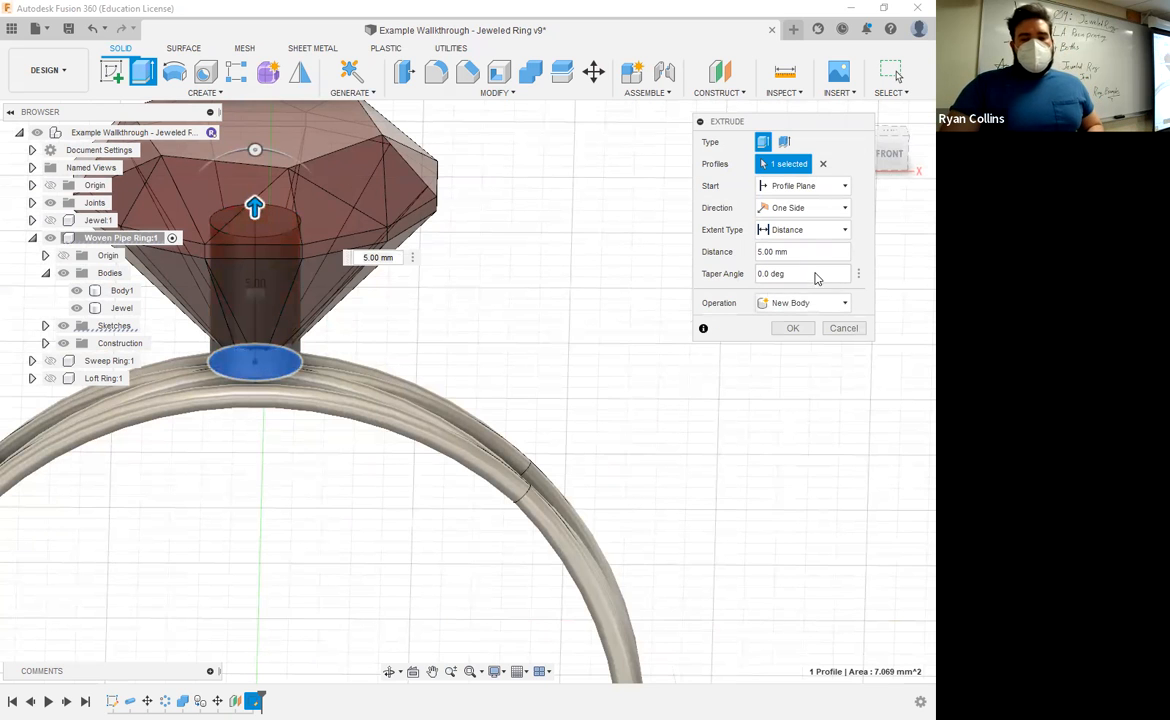
{"action": "left_click", "coordinate": [806, 278]}
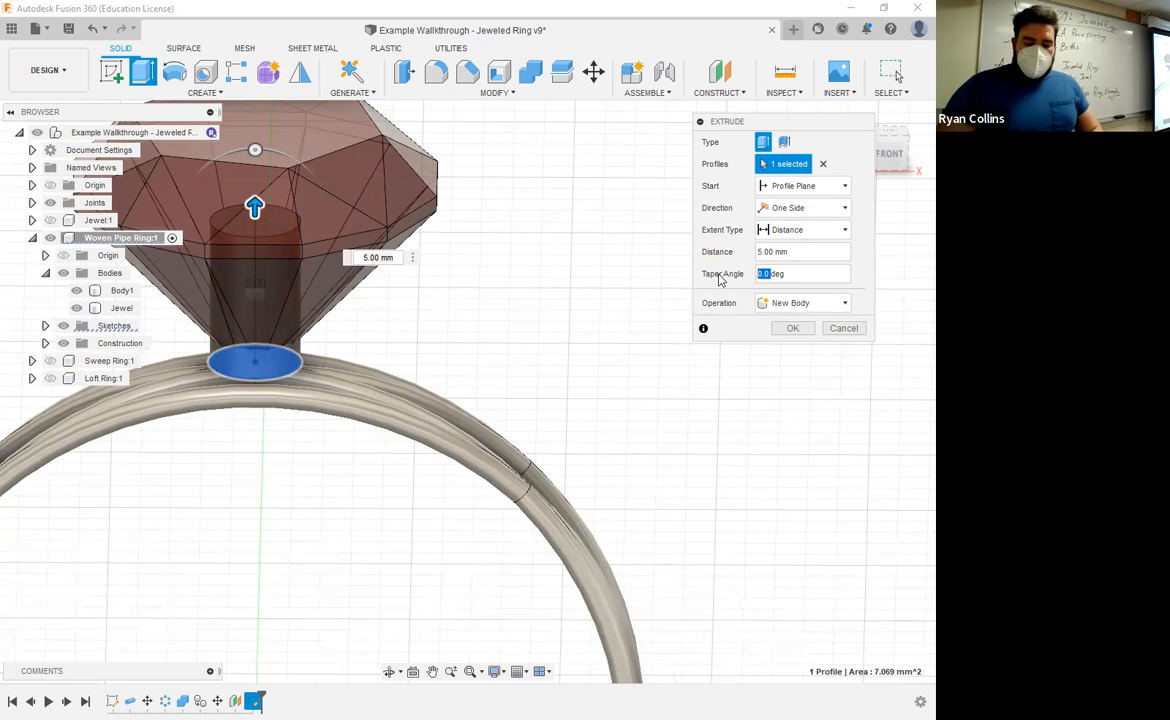
{"action": "type", "text": "42"}
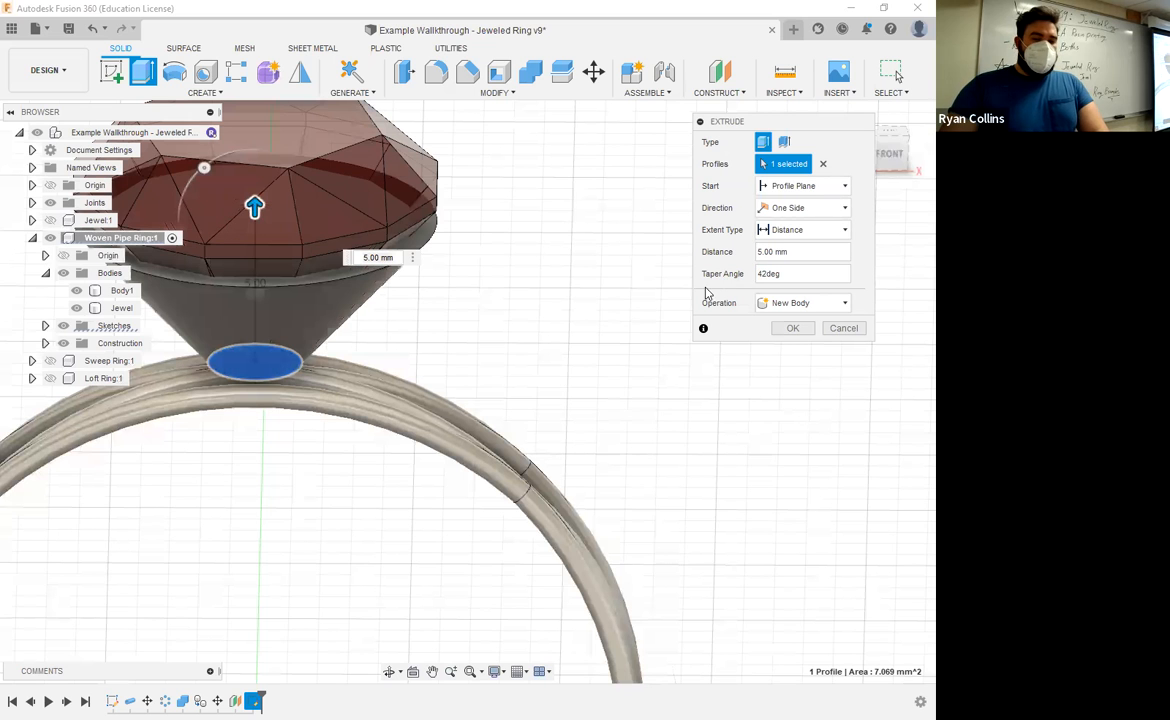
{"action": "middle_click_drag", "start_coordinate": [473, 305], "coordinate": [379, 201], "text": "shift"}
{"action": "left_click_drag", "start_coordinate": [374, 213], "coordinate": [378, 152]}
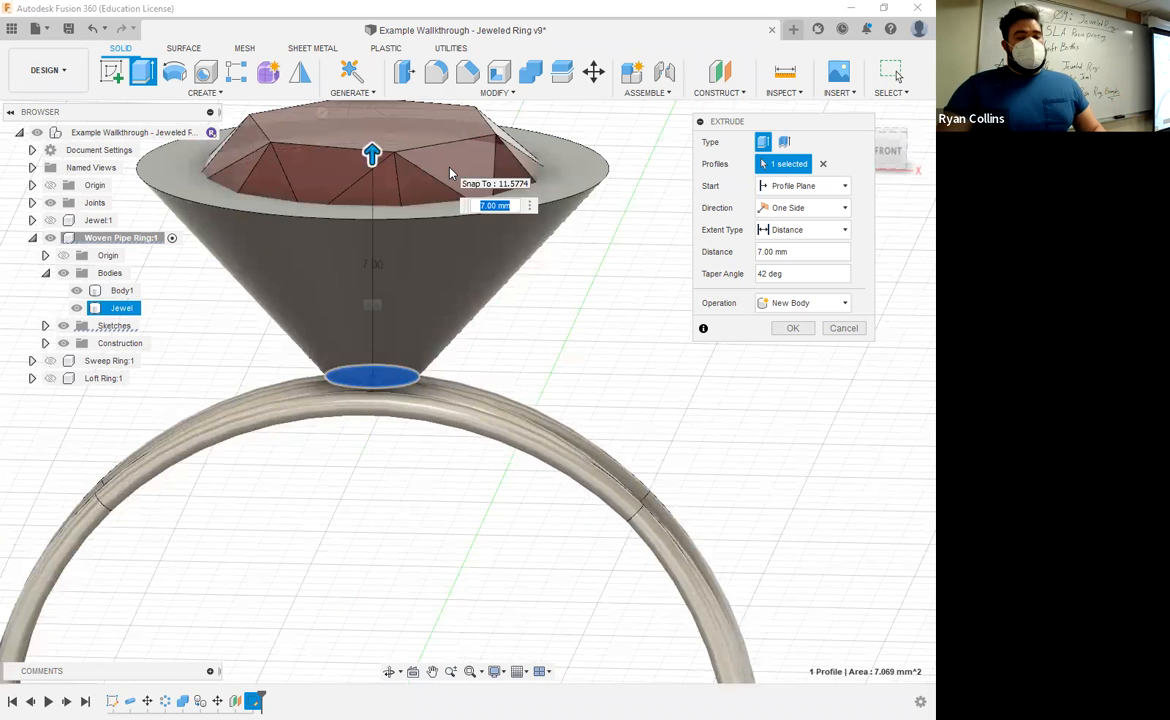
{"action": "left_click", "coordinate": [793, 330]}
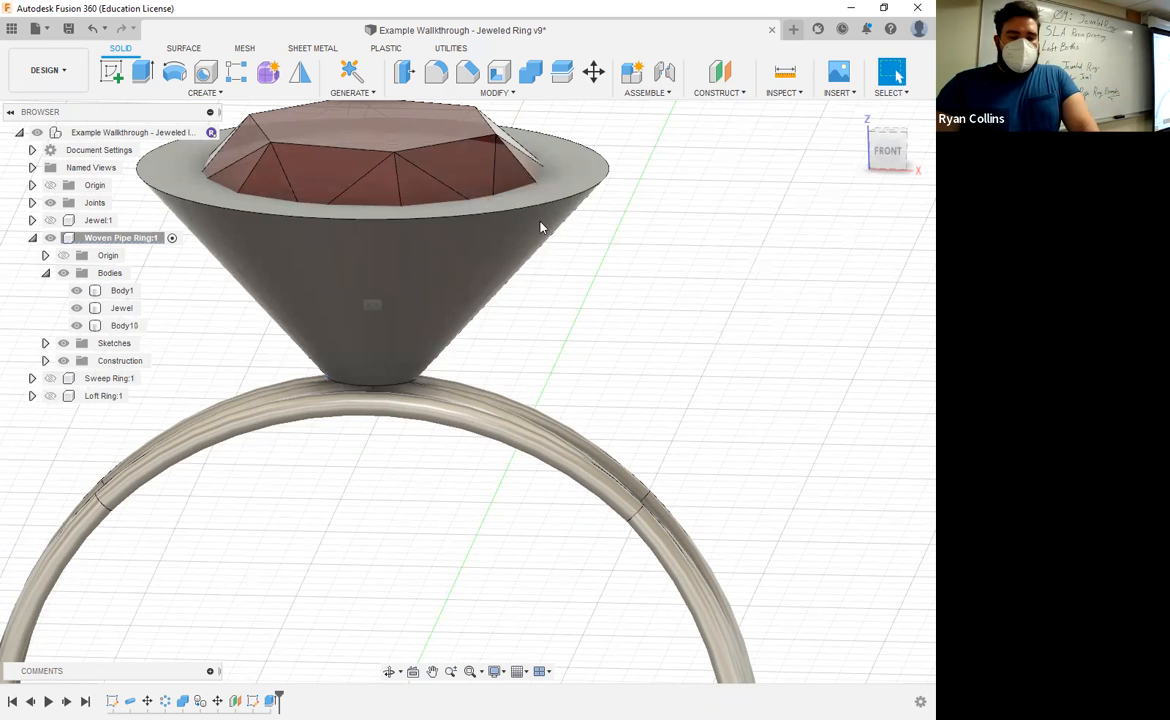
- Chamfer the upper rim of the tapered cone body with an equal distance of 1.5 mm
{"action": "left_click", "coordinate": [366, 274]}
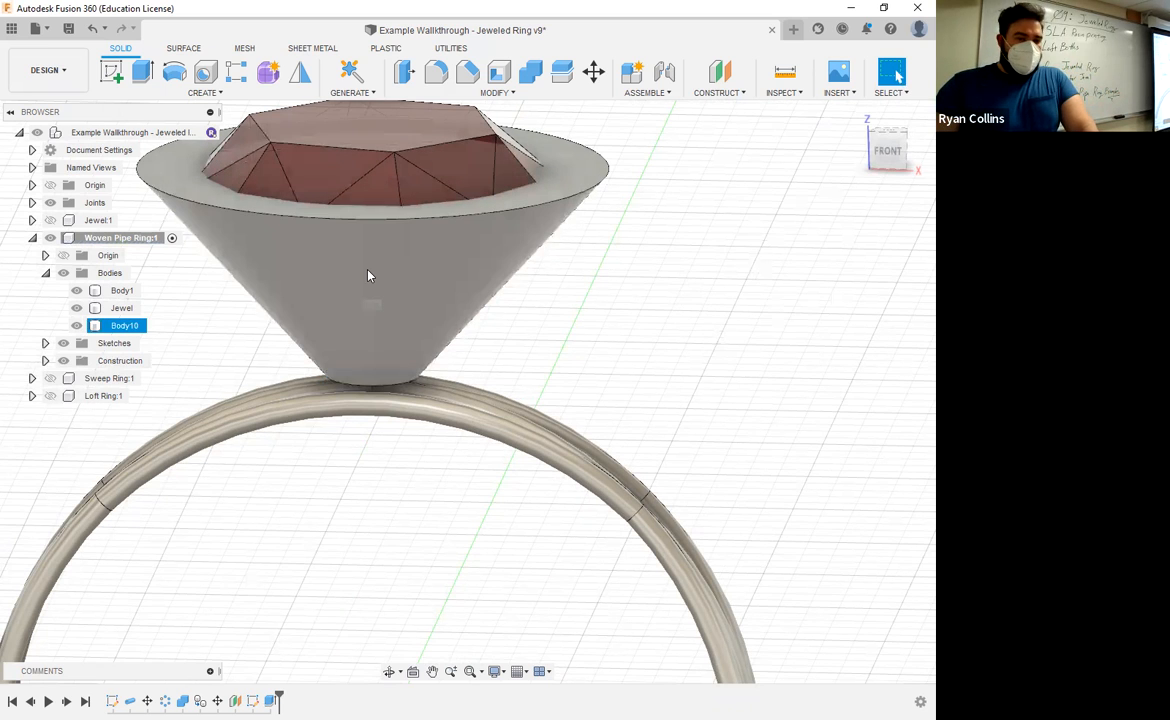
{"action": "left_click", "coordinate": [467, 71]}
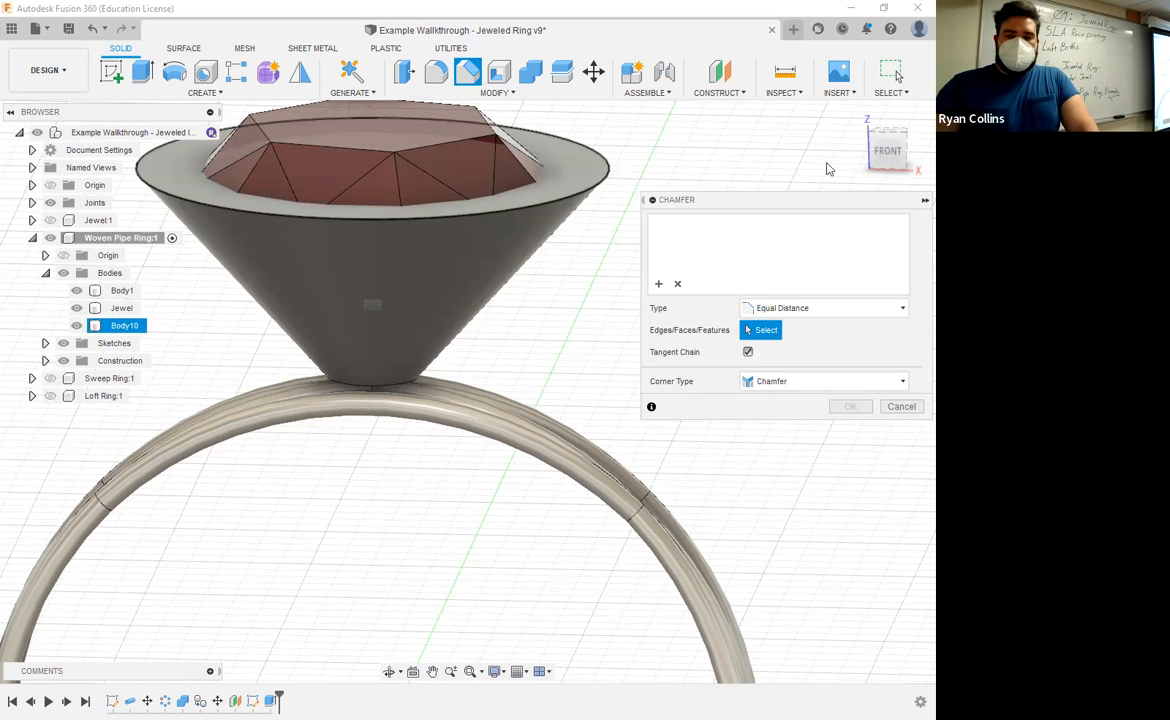
{"action": "left_click", "coordinate": [575, 151]}
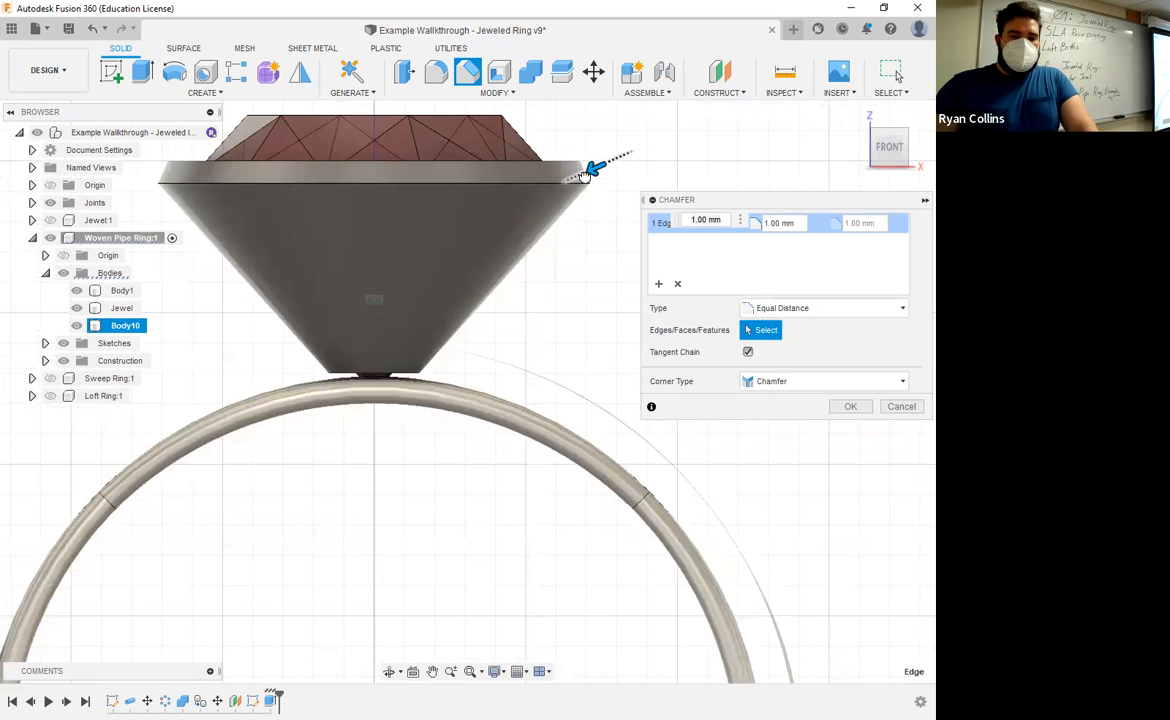
{"action": "left_click_drag", "start_coordinate": [585, 175], "coordinate": [584, 177]}
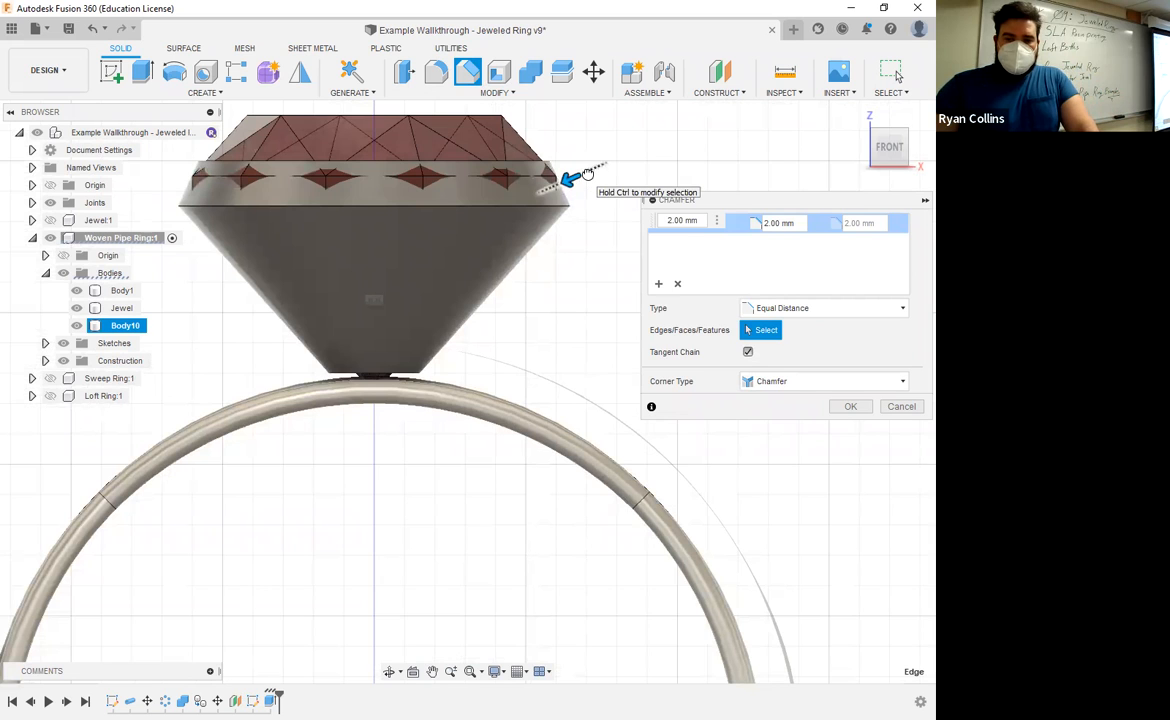
{"action": "type", "text": "1.5"}
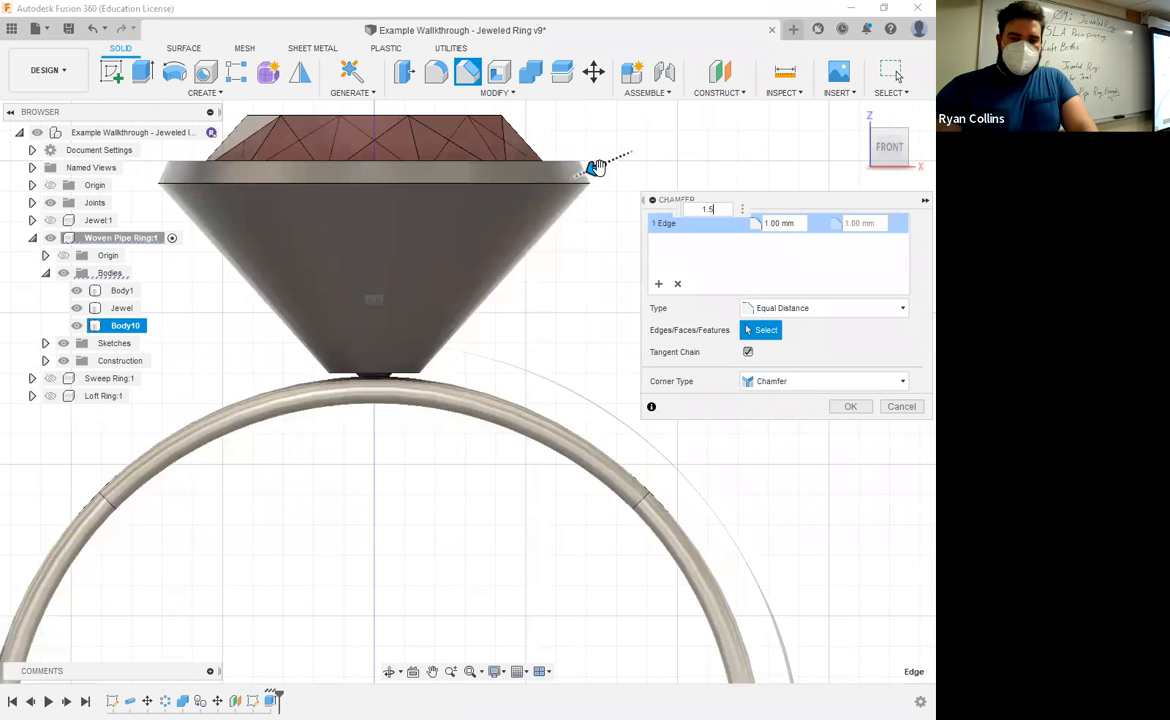
{"action": "key", "text": "Return"}
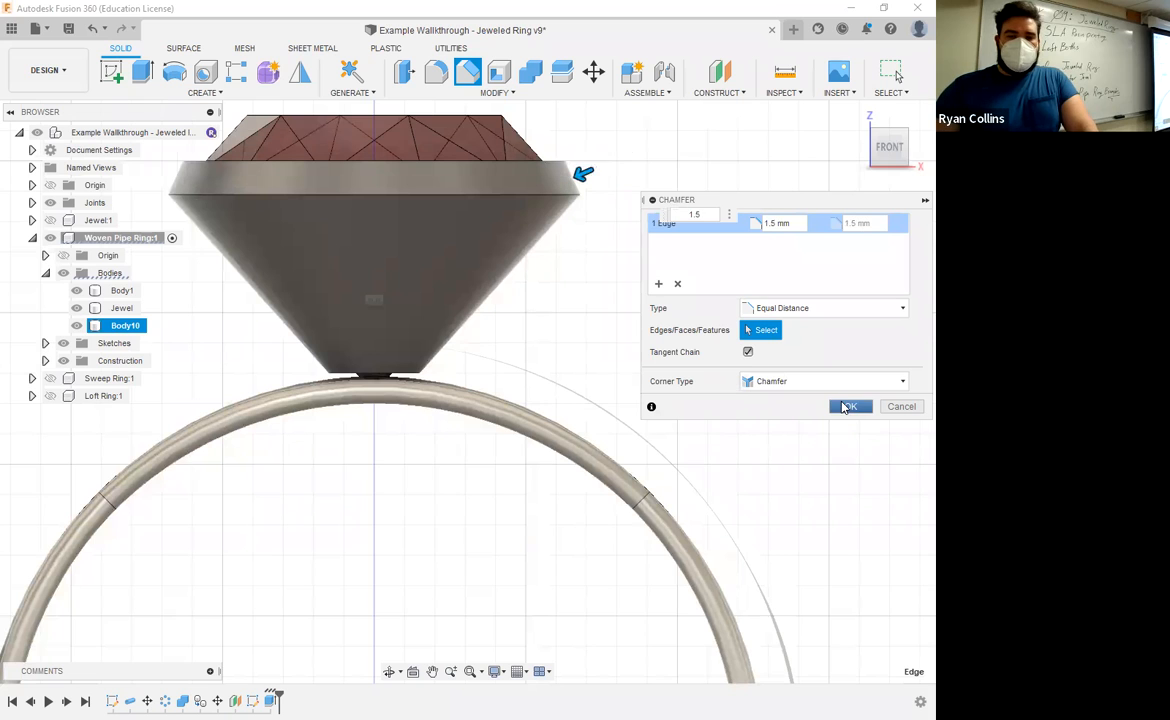
- Hide the Woven Pipe Ring's Jewel body and rename the chamfered cone body as Setting
{"action": "middle_click_drag", "start_coordinate": [600, 267], "coordinate": [618, 312], "text": "shift"}
{"action": "middle_click_drag", "start_coordinate": [619, 240], "coordinate": [528, 392]}
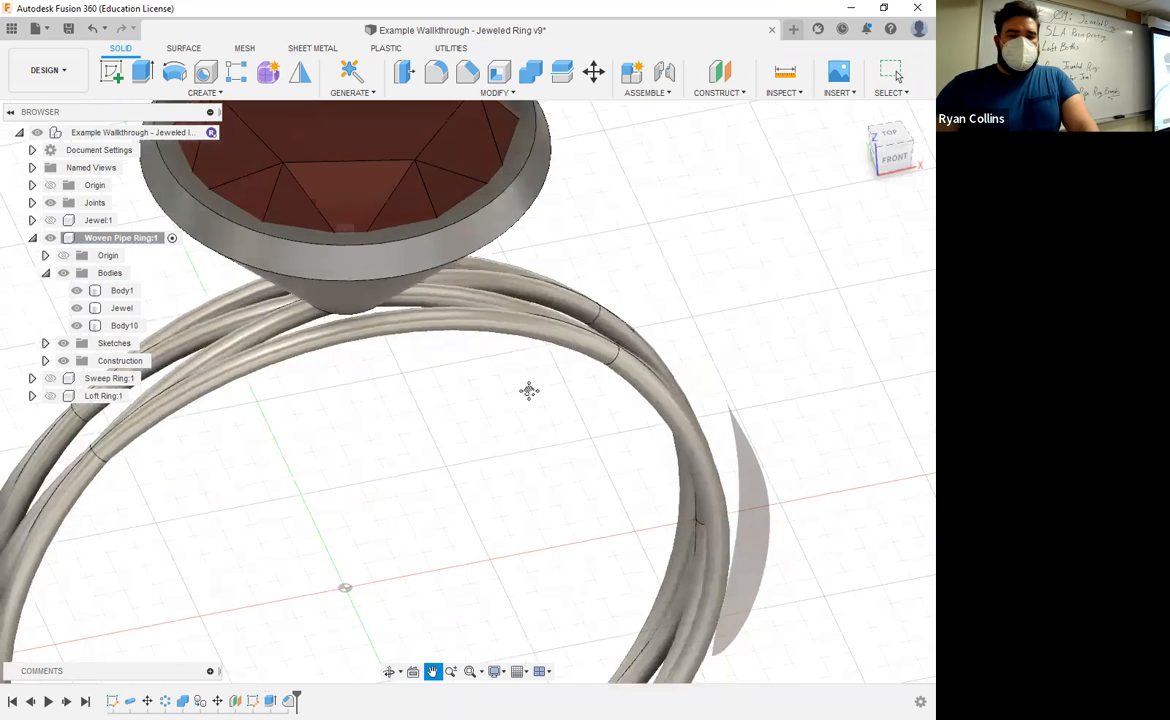
{"action": "left_click", "coordinate": [886, 137]}
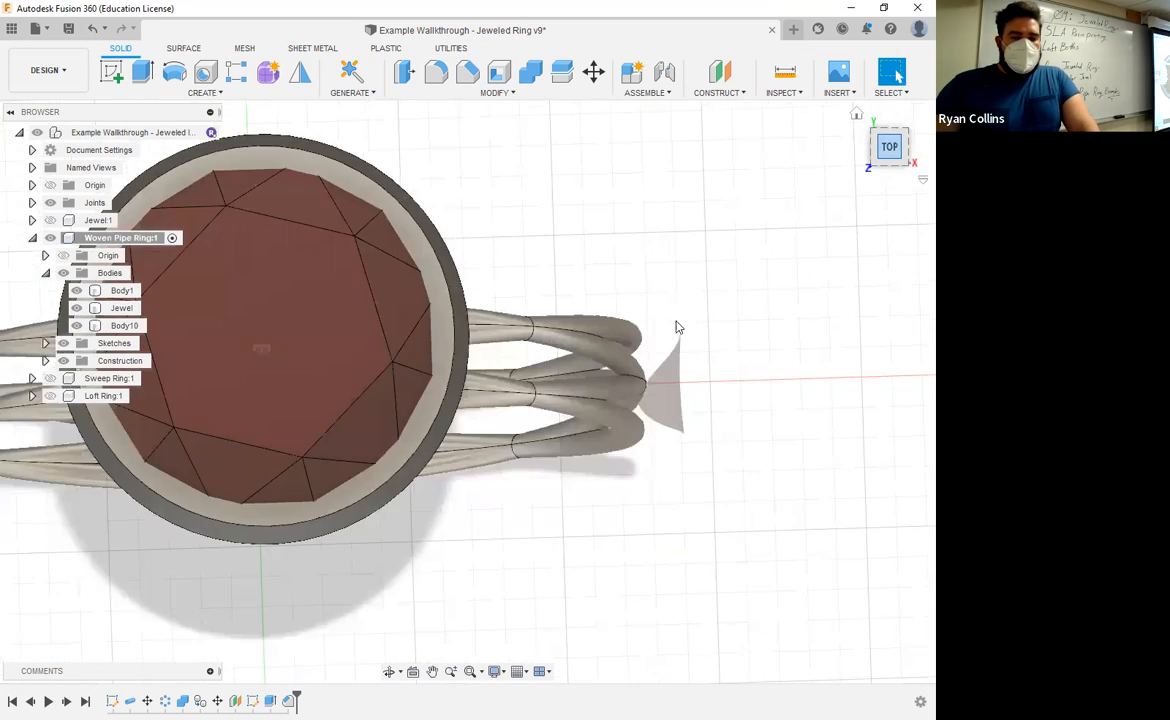
{"action": "middle_click_drag", "start_coordinate": [624, 259], "coordinate": [800, 166]}
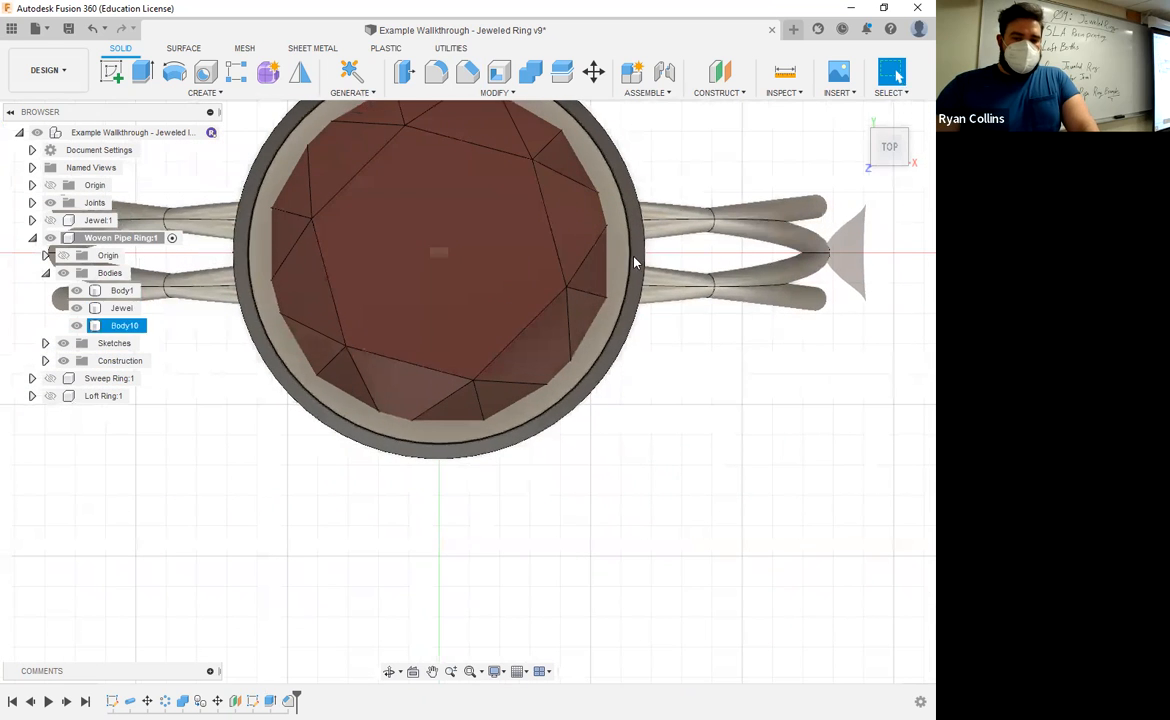
{"action": "middle_click_drag", "start_coordinate": [587, 305], "coordinate": [509, 303]}
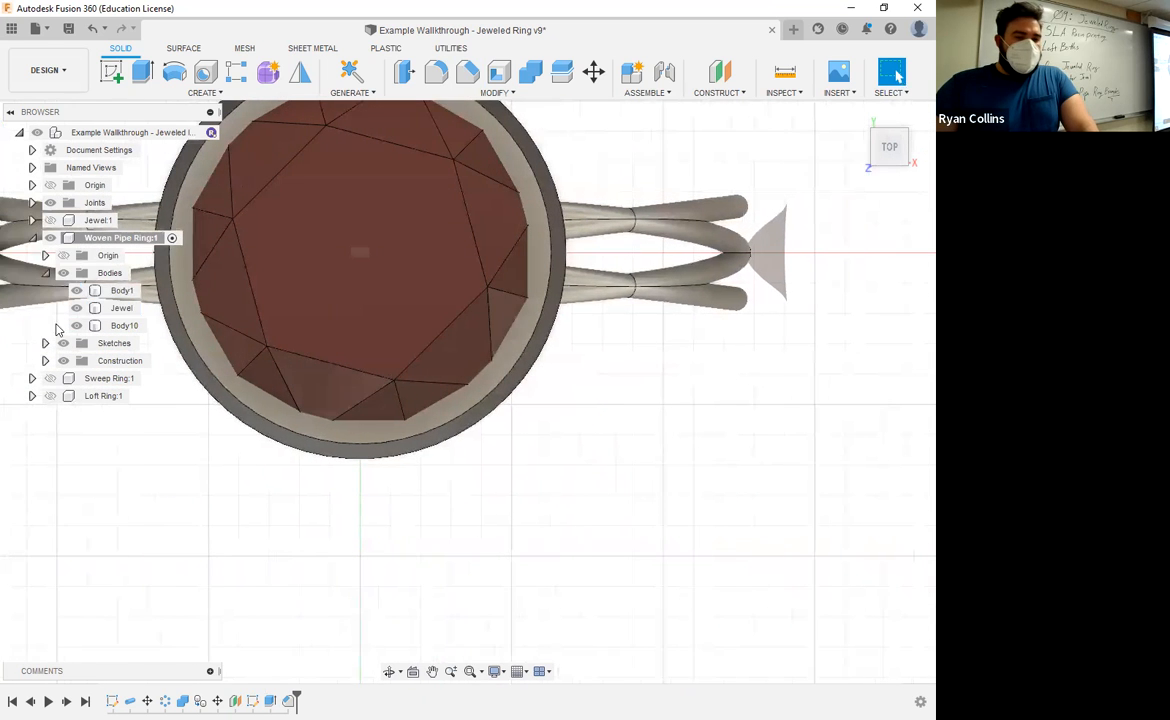
{"action": "left_click", "coordinate": [77, 311]}
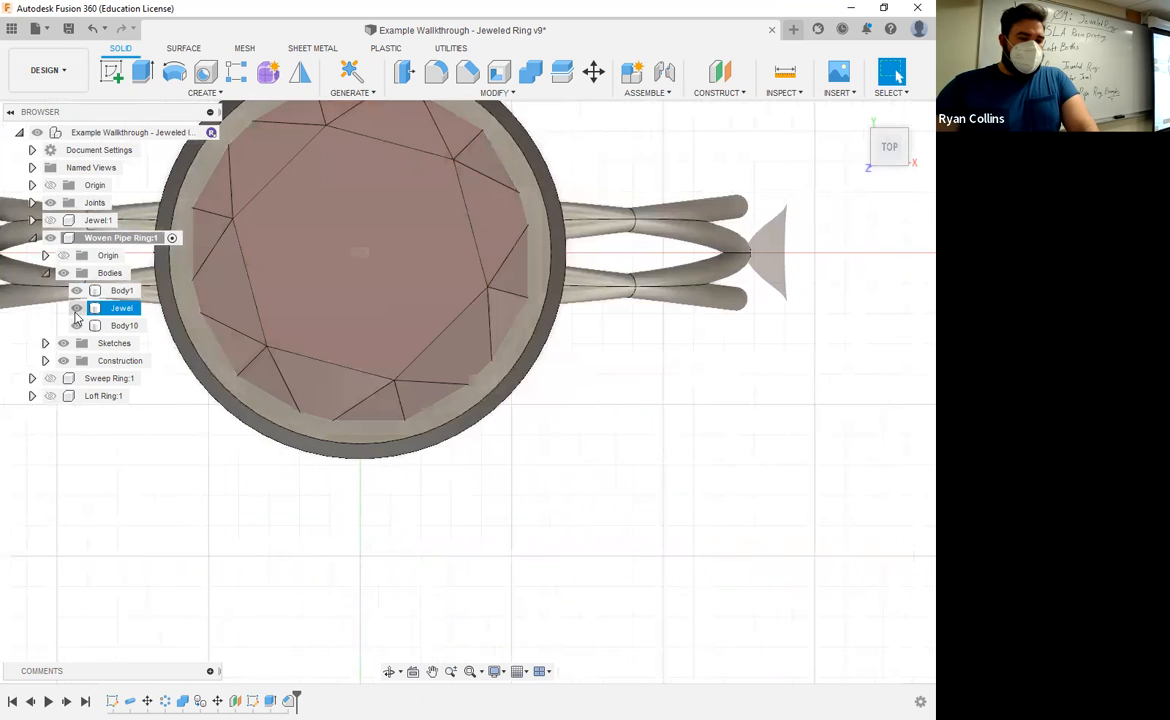
{"action": "left_click", "coordinate": [76, 309]}
{"action": "double_click", "coordinate": [113, 326]}
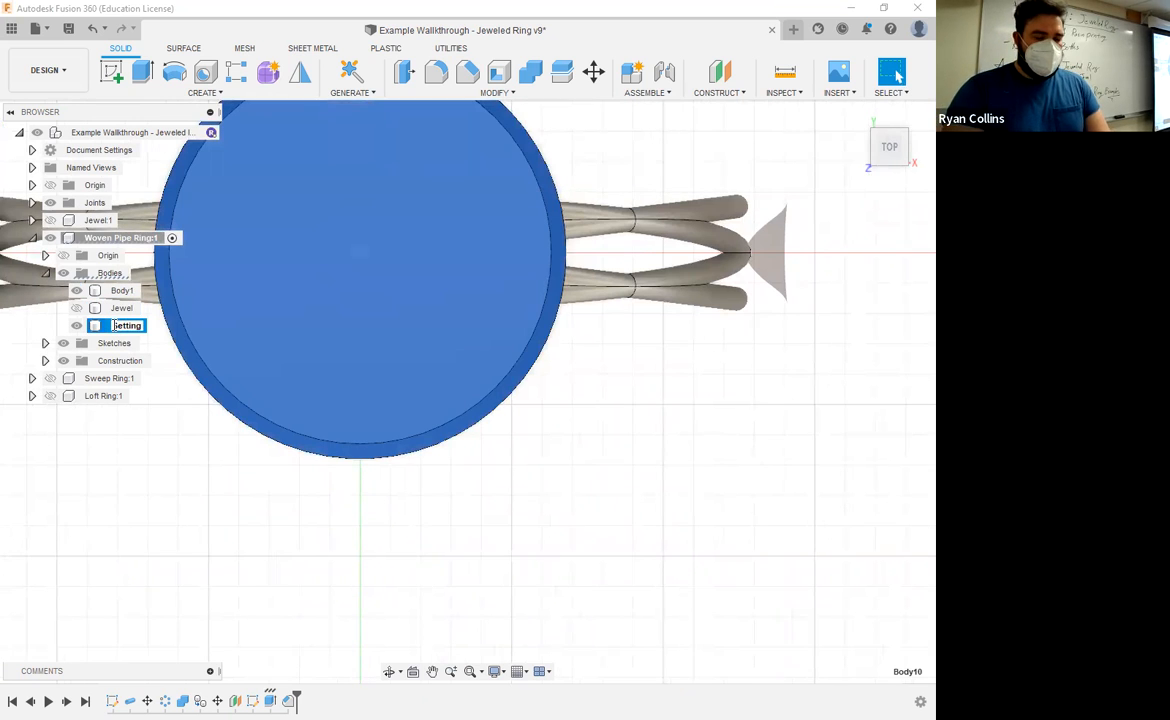
{"action": "key", "text": "Return"}
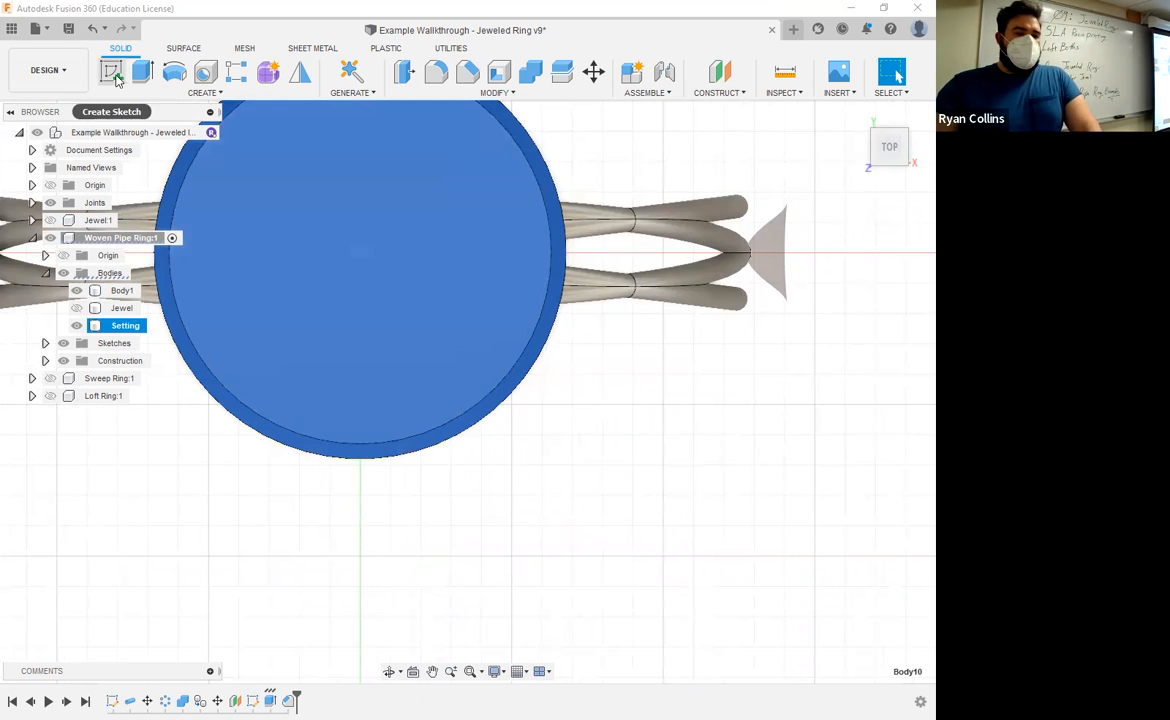
- Sketch a 6 mm diameter circle on the Setting's top face, centred where the face's edge meets the X axis
{"action": "left_click", "coordinate": [116, 80]}
{"action": "left_click", "coordinate": [525, 266]}
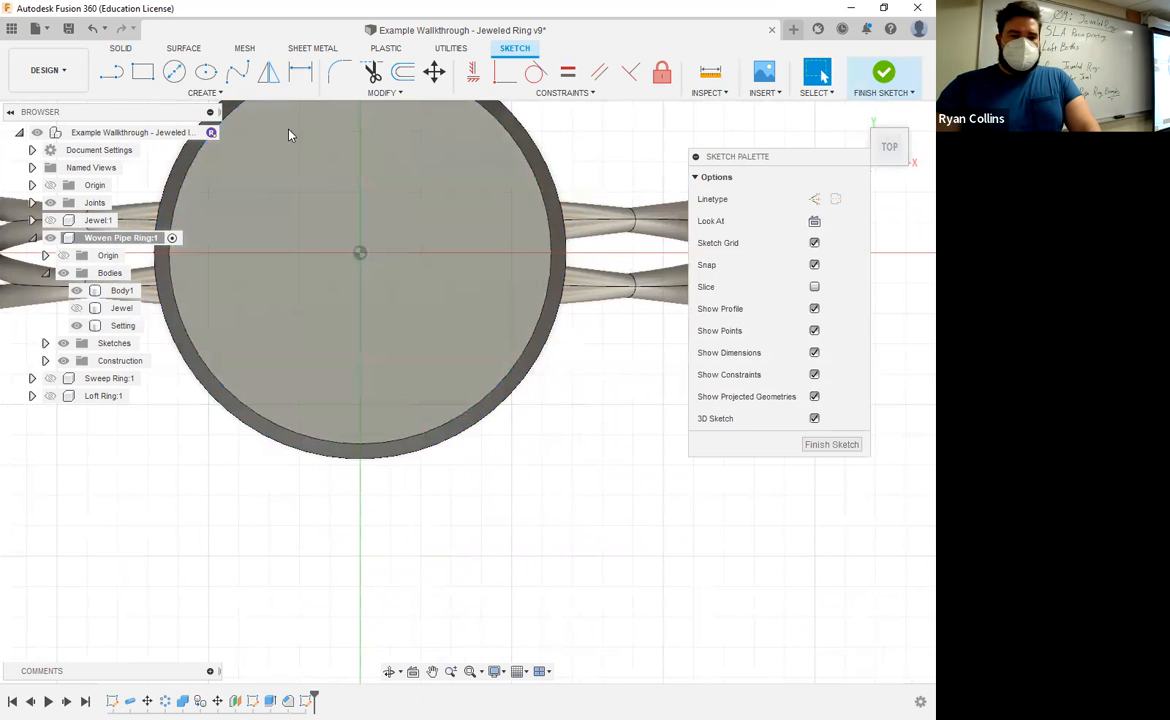
{"action": "left_click", "coordinate": [174, 72]}
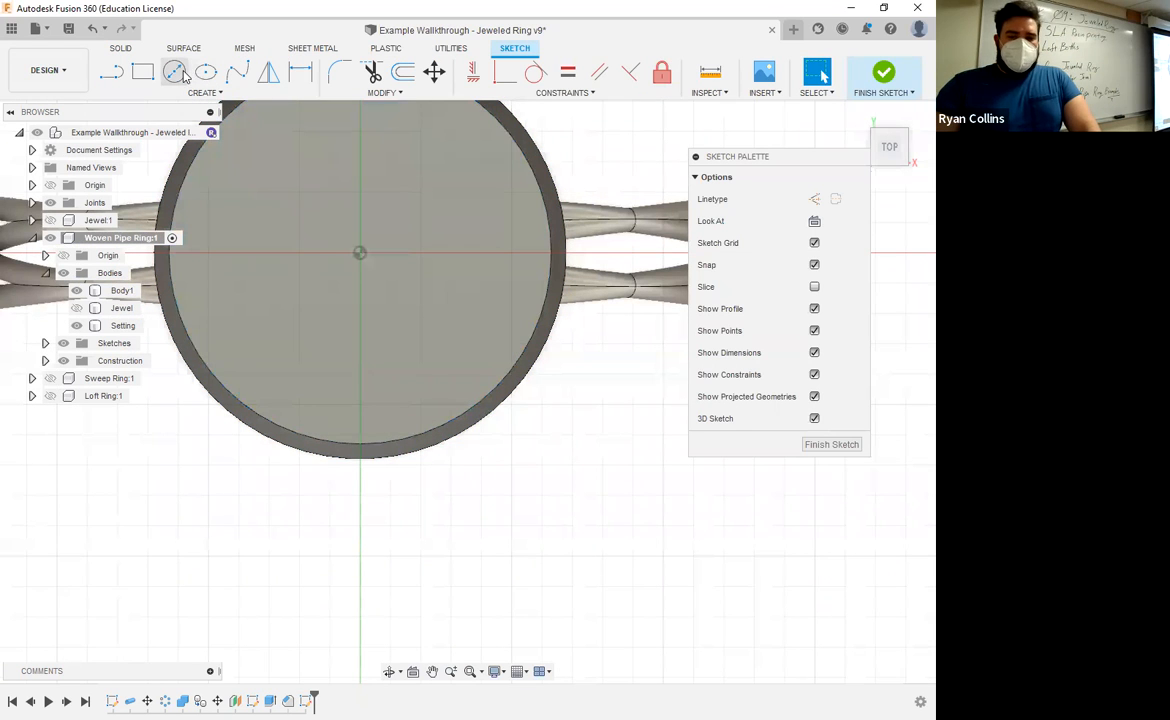
{"action": "left_click", "coordinate": [550, 253]}
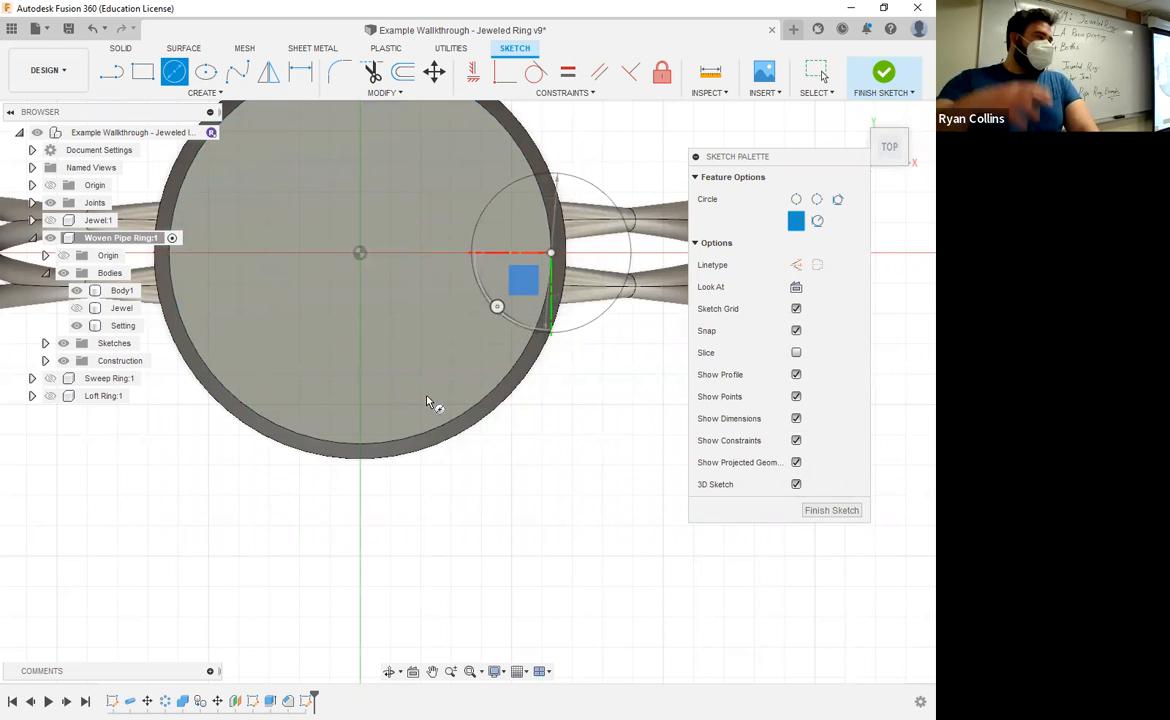
{"action": "middle_click_drag", "start_coordinate": [550, 335], "coordinate": [427, 401]}
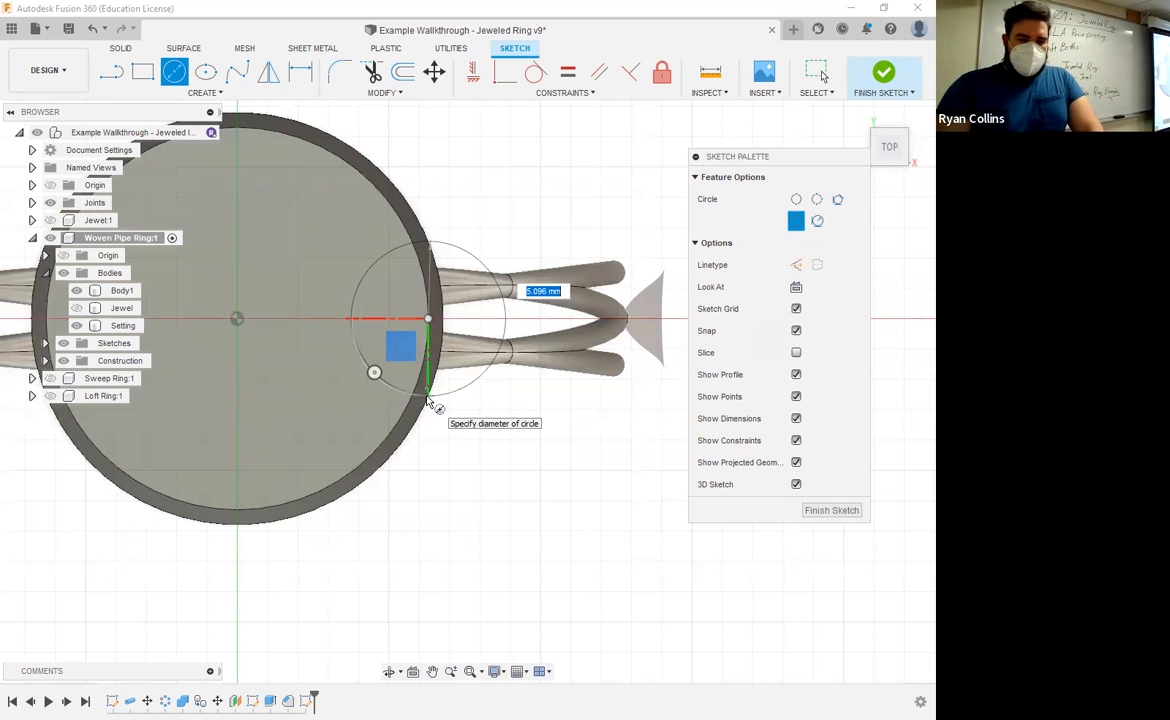
{"action": "type", "text": "6"}
{"action": "key", "text": "Tab"}
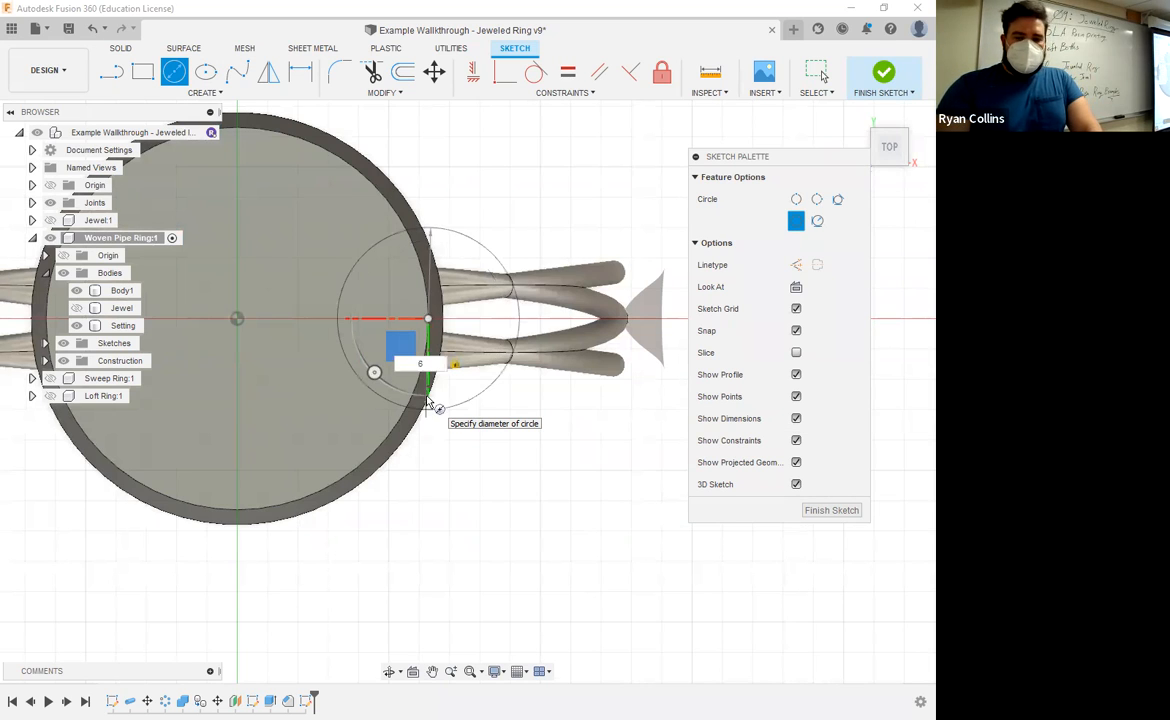
{"action": "key", "text": "Escape"}
{"action": "mouse_move", "coordinate": [473, 351]}
{"action": "middle_mouse_down", "text": "shift"}
{"action": "mouse_move", "coordinate": [589, 213]}
{"action": "mouse_move", "coordinate": [583, 514]}
{"action": "mouse_move", "coordinate": [563, 470]}
{"action": "middle_mouse_up", "text": "shift"}
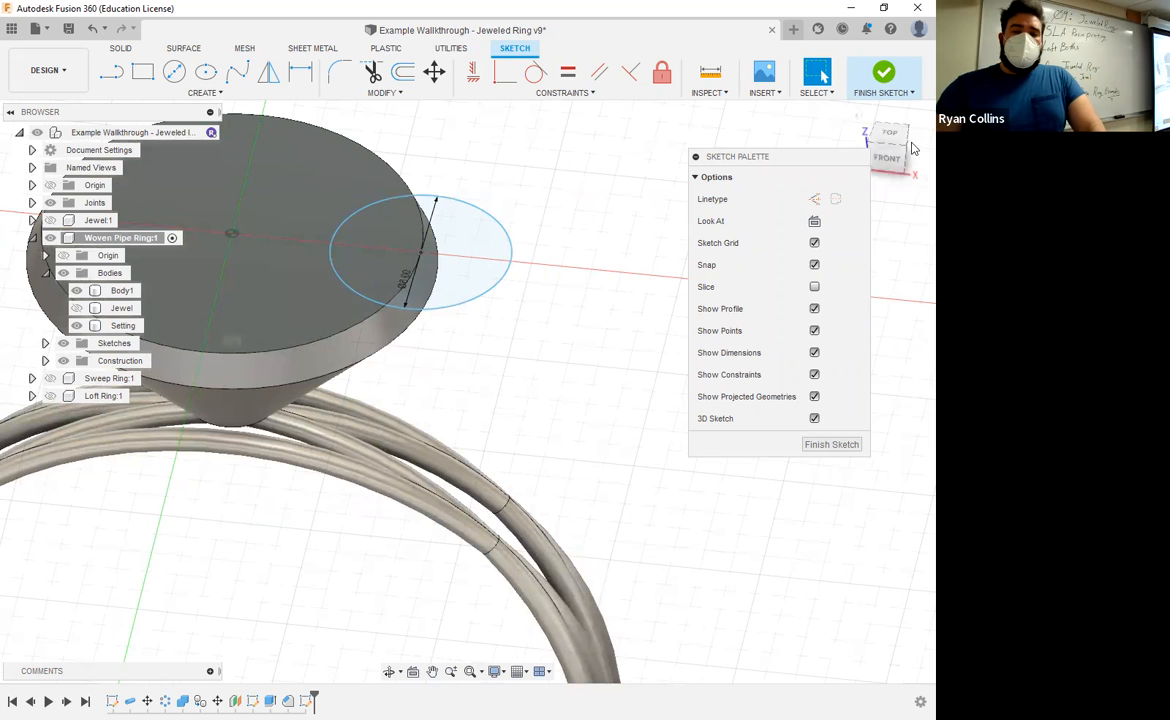
{"action": "left_click", "coordinate": [883, 72]}
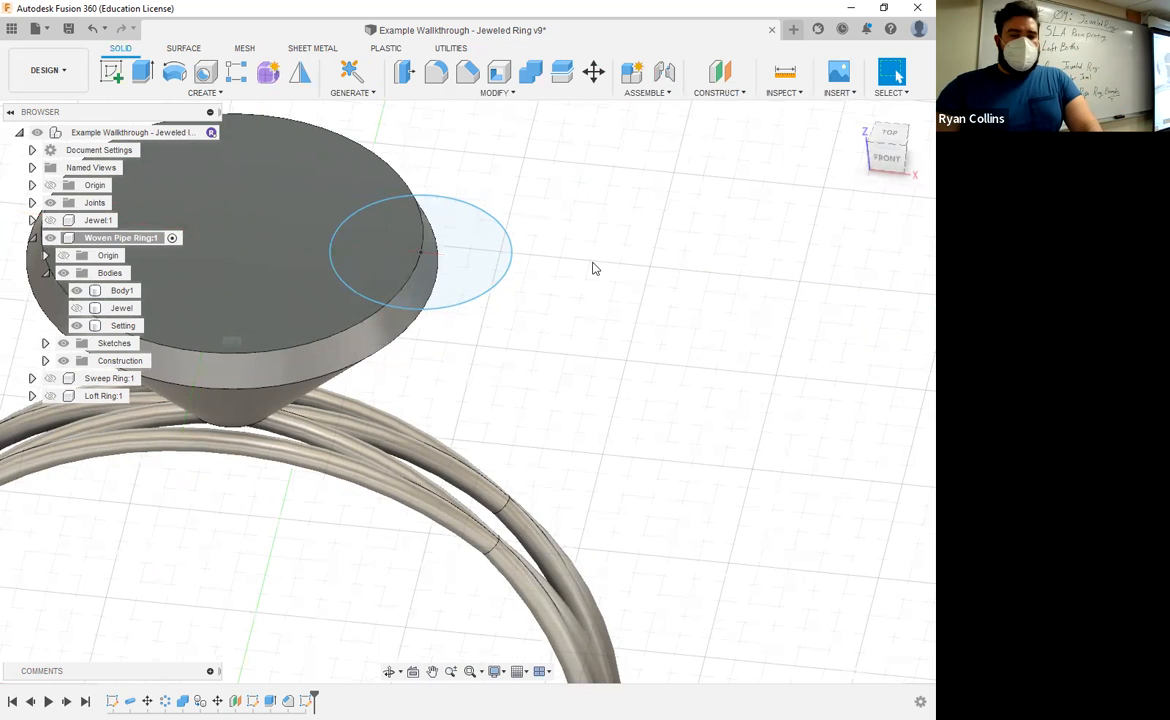
- Cut the whole 6 mm circle through the Setting's side, extruding to the cone's small bottom face with no offset or taper
{"action": "left_click", "coordinate": [143, 72]}
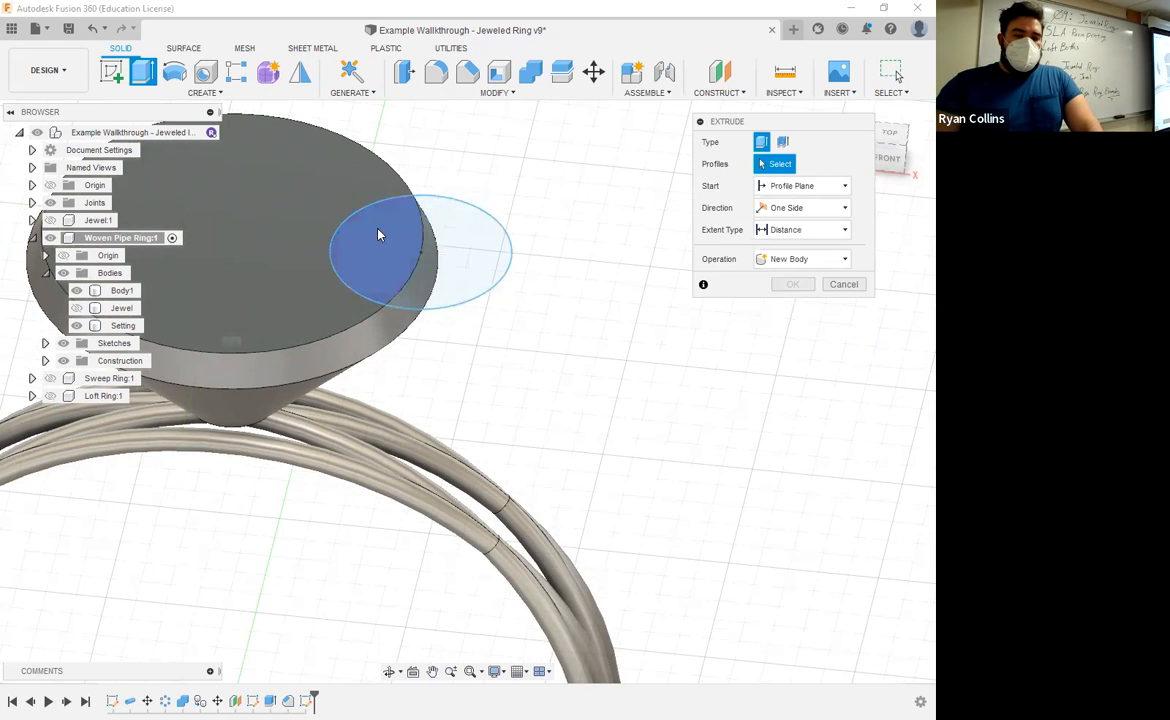
{"action": "left_click", "coordinate": [447, 250]}
{"action": "middle_click_drag", "start_coordinate": [492, 374], "coordinate": [500, 338], "text": "shift"}
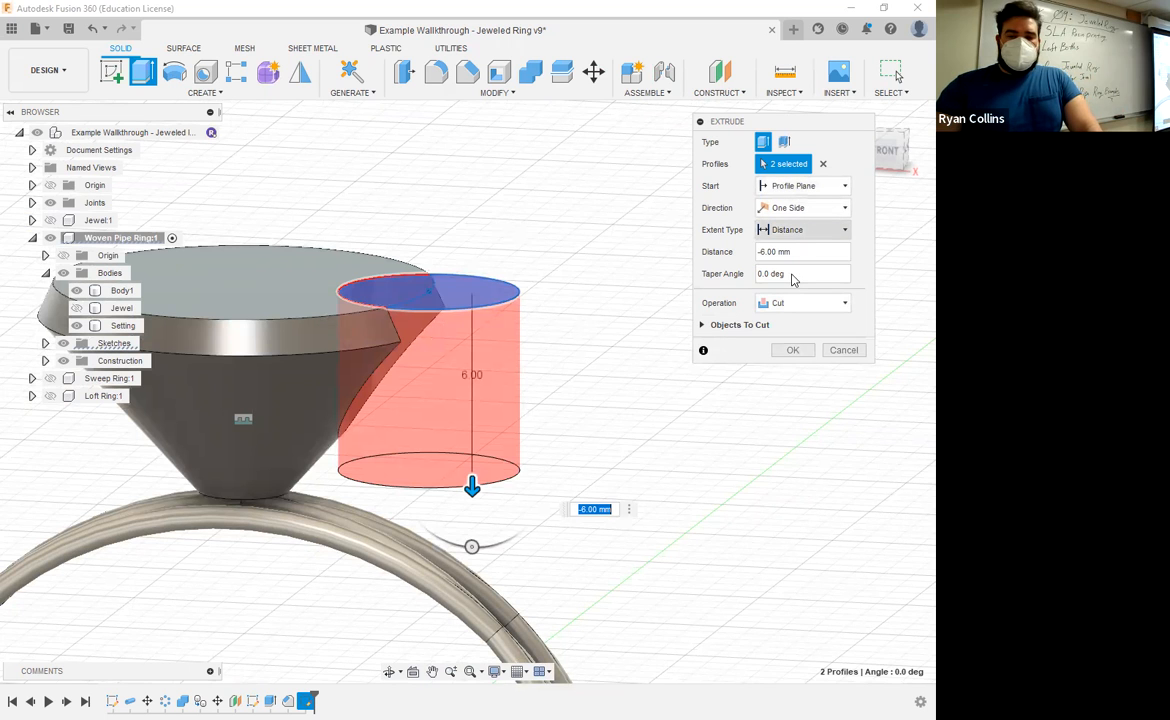
{"action": "left_click", "coordinate": [802, 230]}
{"action": "left_click", "coordinate": [791, 267]}
{"action": "middle_click_drag", "start_coordinate": [413, 431], "coordinate": [432, 325], "text": "shift"}
{"action": "middle_click_drag", "start_coordinate": [227, 460], "coordinate": [441, 368]}
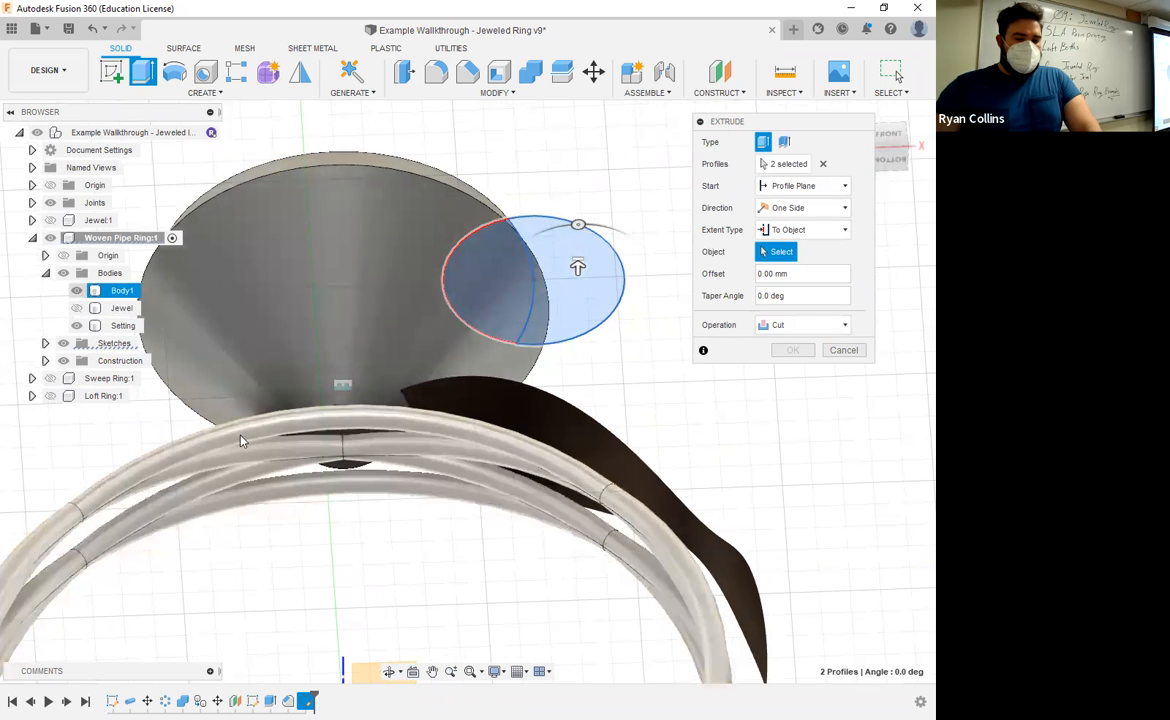
{"action": "left_click", "coordinate": [358, 443]}
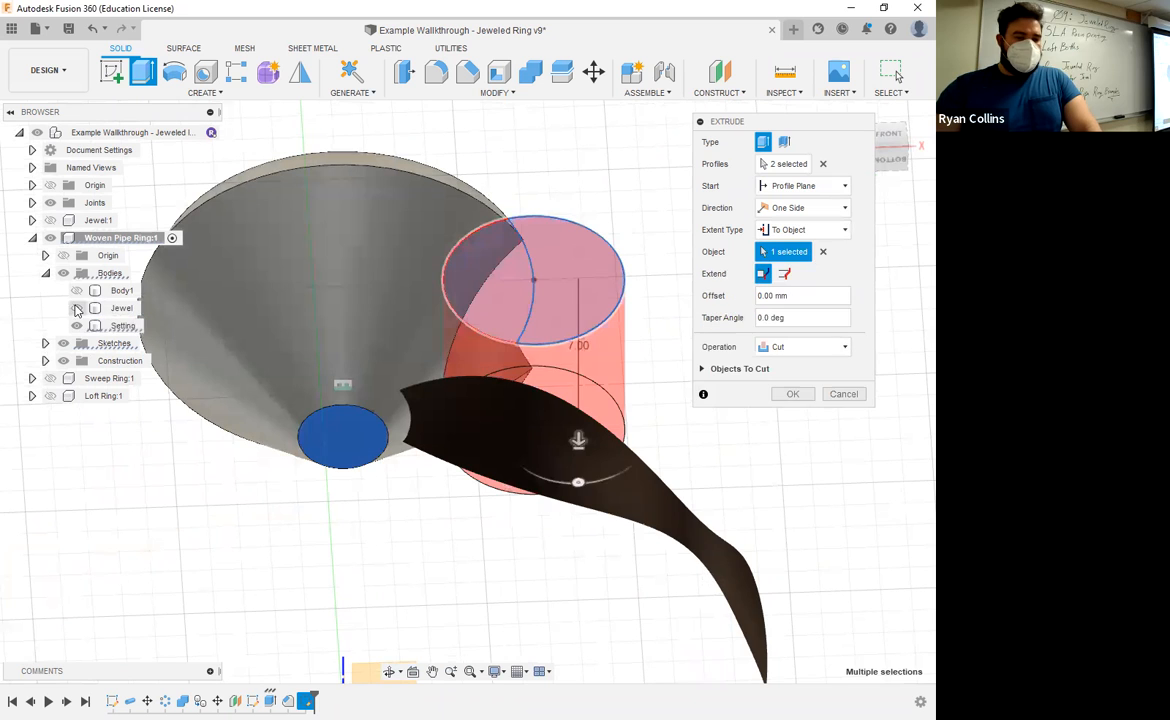
{"action": "middle_click_drag", "start_coordinate": [215, 335], "coordinate": [364, 488], "text": "shift"}
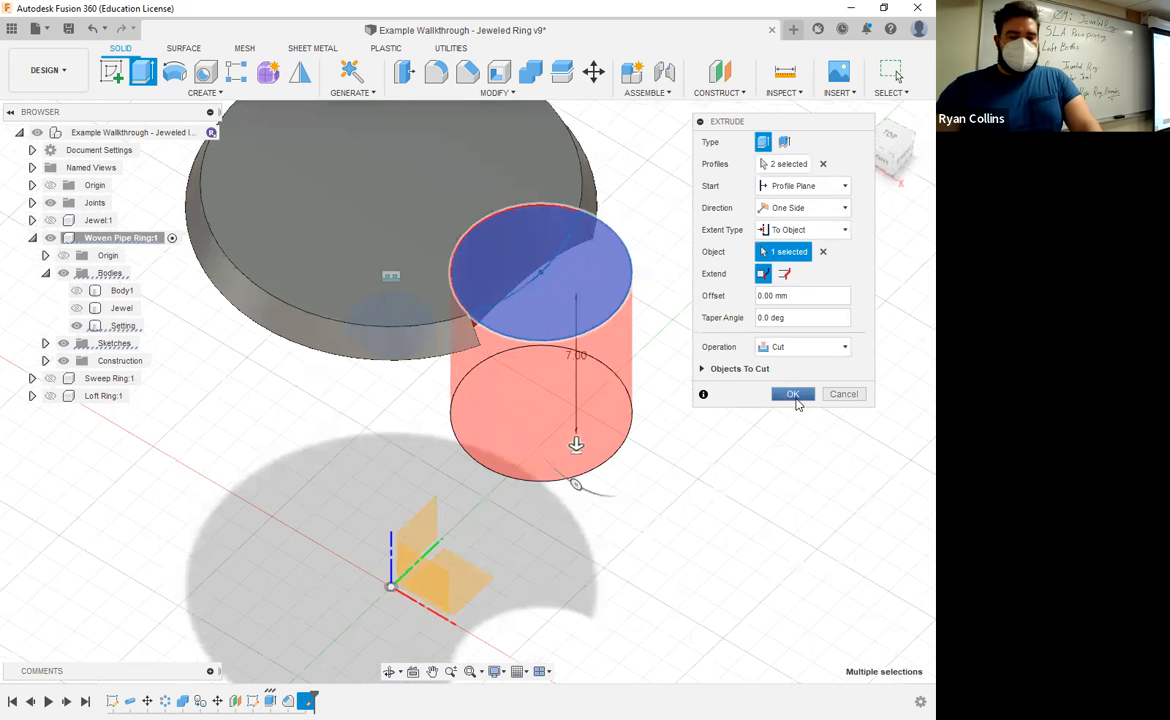
{"action": "left_click", "coordinate": [793, 394]}
{"action": "middle_click_drag", "start_coordinate": [553, 371], "coordinate": [486, 313], "text": "shift"}
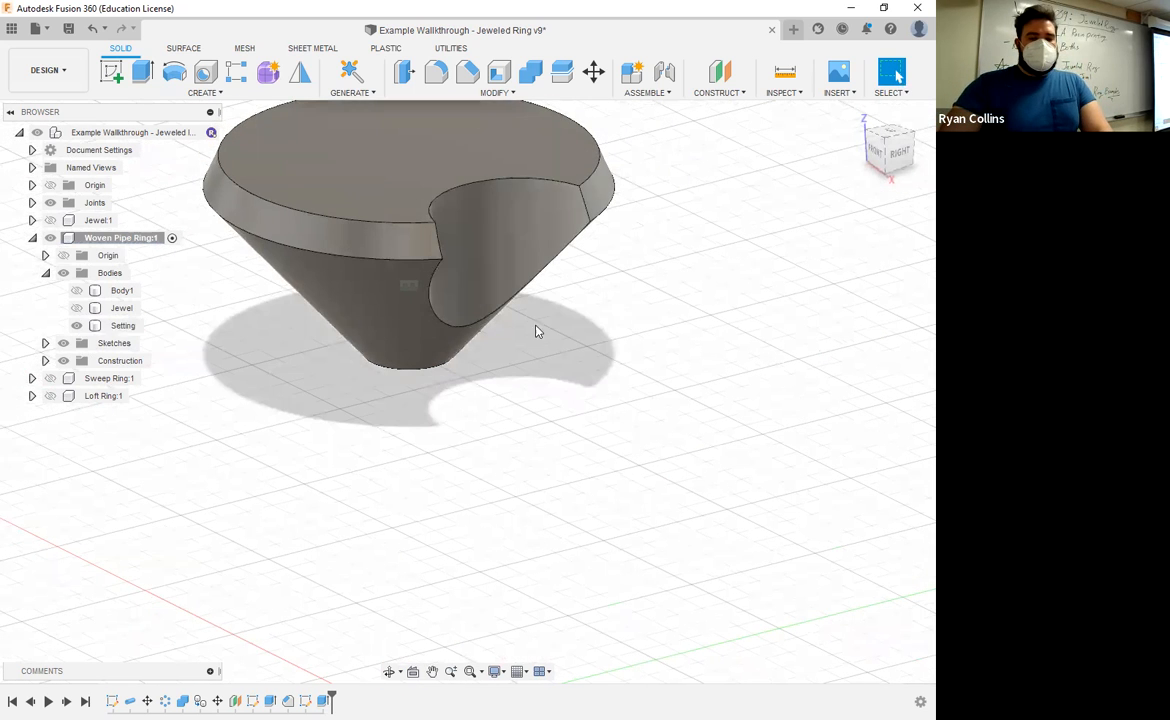
- Chamfer the side cutout's lower outer edge with an equal distance of 0.2 mm and chamfer its upper edge as well
{"action": "left_click", "coordinate": [467, 72]}
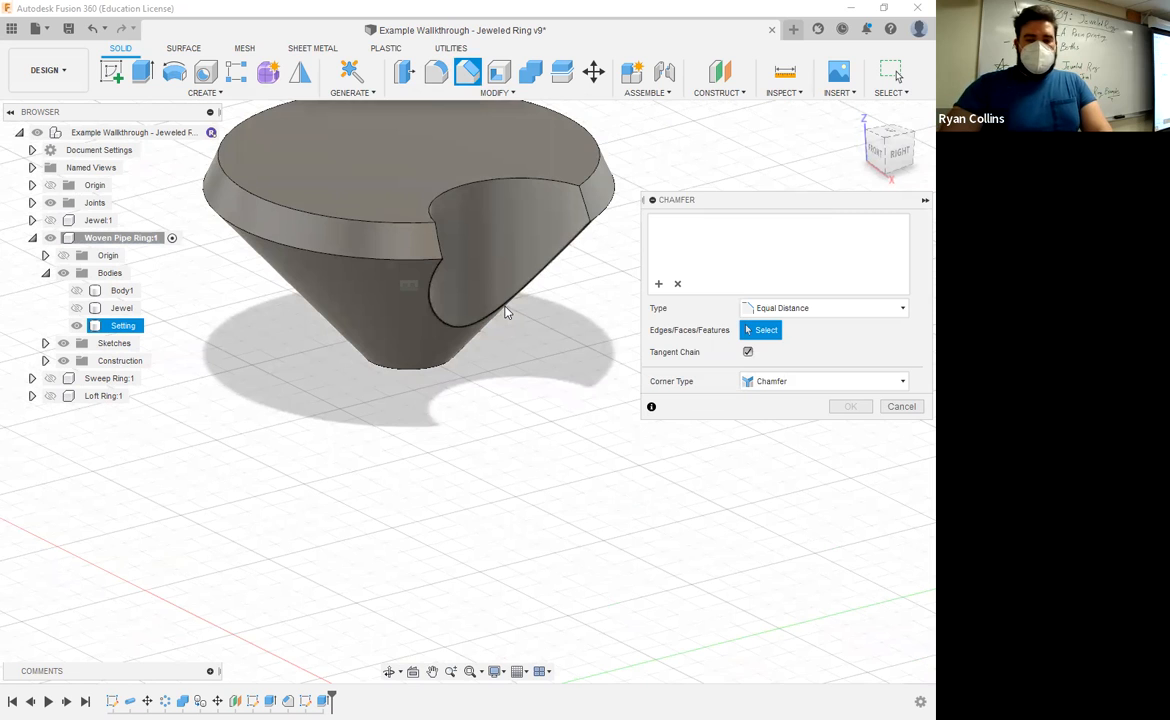
{"action": "key", "text": "BackSpace"}
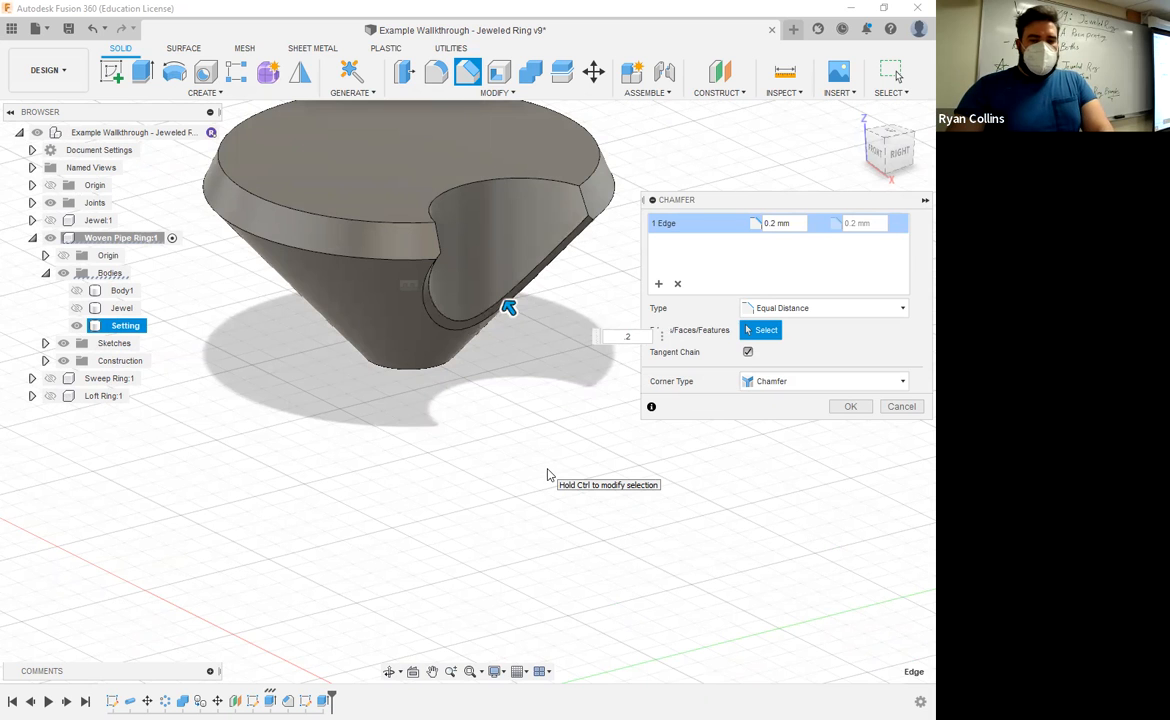
{"action": "middle_click_drag", "start_coordinate": [486, 464], "coordinate": [713, 463], "text": "shift"}
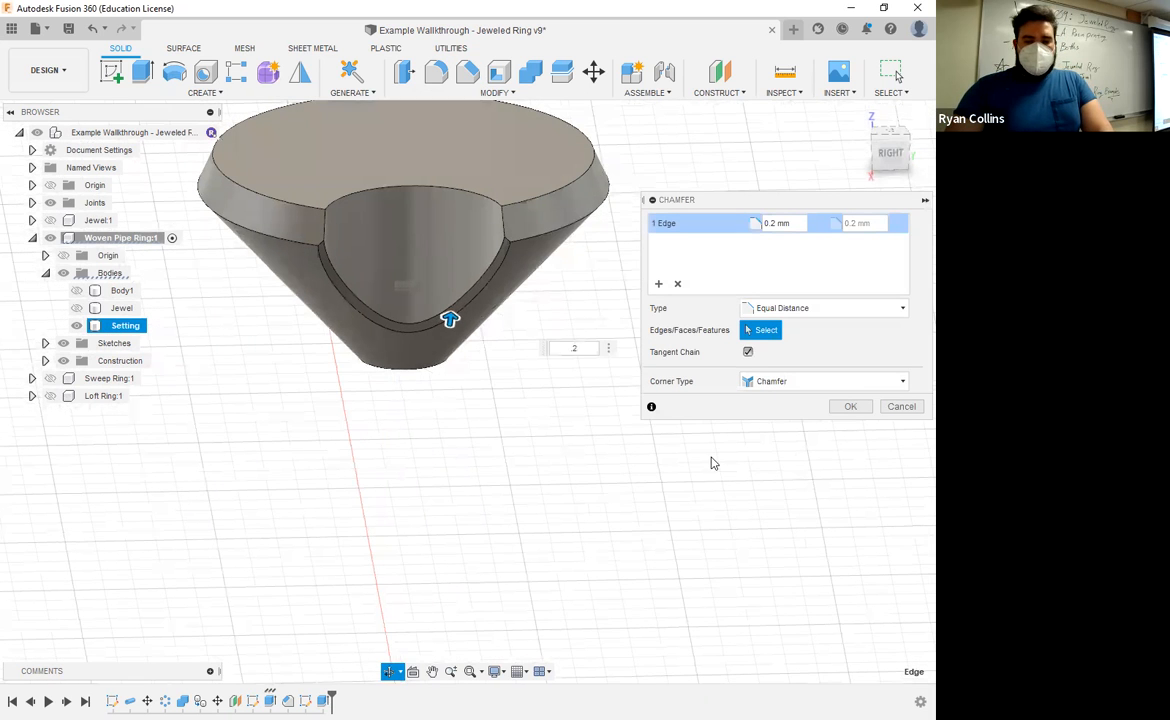
{"action": "left_click", "coordinate": [849, 407]}
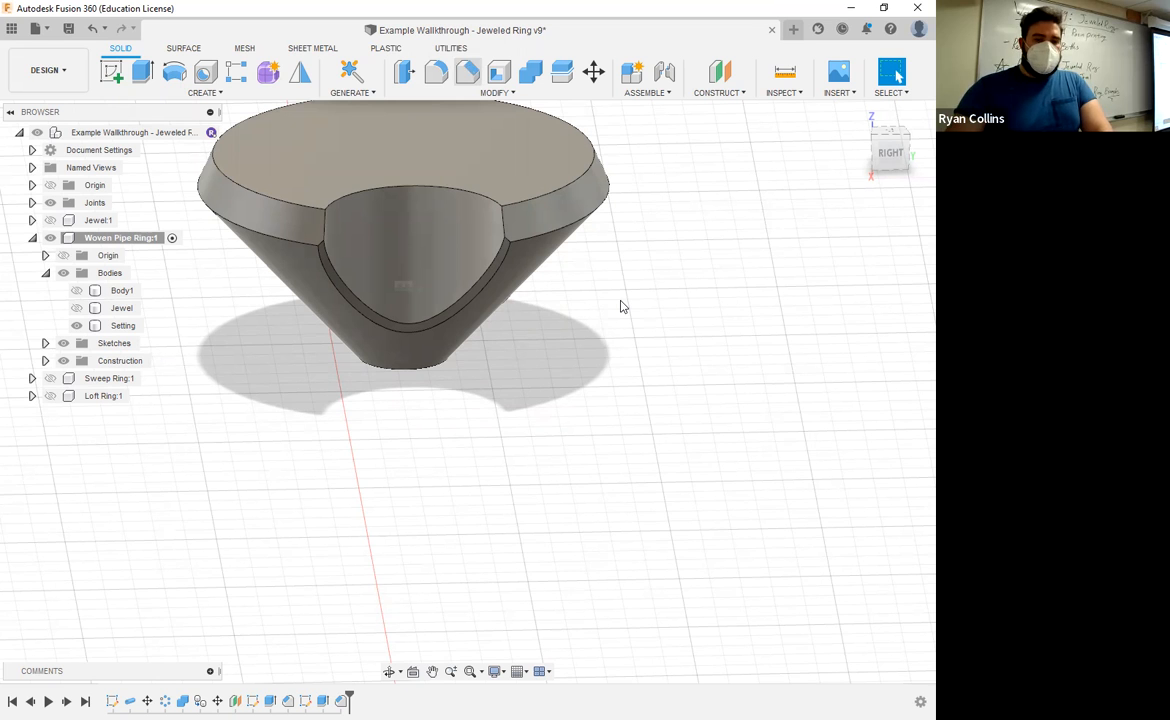
{"action": "middle_click_drag", "start_coordinate": [533, 394], "coordinate": [650, 292], "text": "shift"}
{"action": "middle_click_drag", "start_coordinate": [530, 216], "coordinate": [359, 299]}
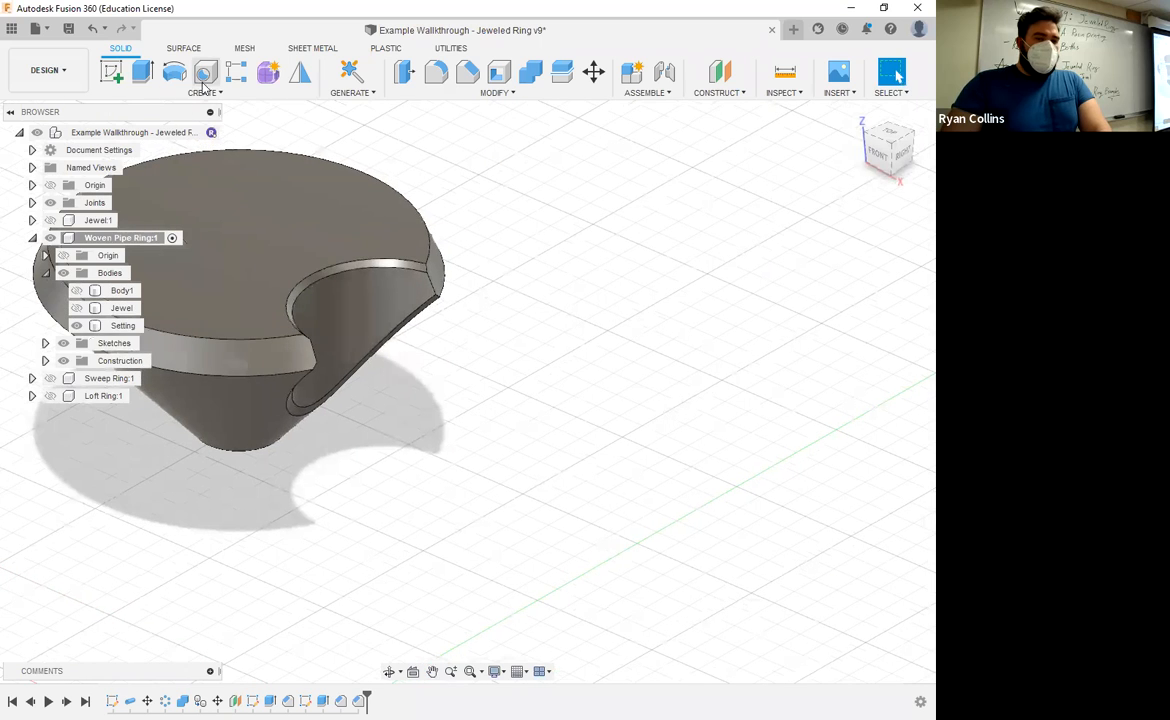
- Set up a circular pattern of features containing the side cutout and both of its edge chamfers
{"action": "left_click", "coordinate": [204, 94]}
{"action": "mouse_move", "coordinate": [205, 418]}
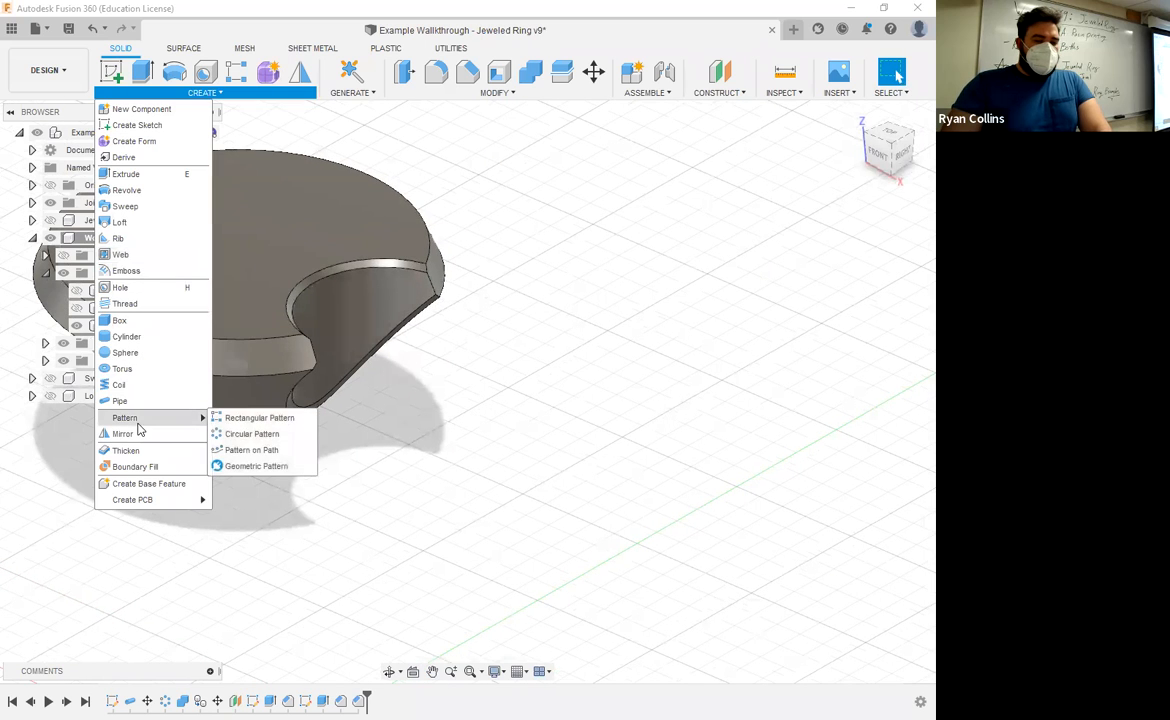
{"action": "left_click", "coordinate": [805, 143]}
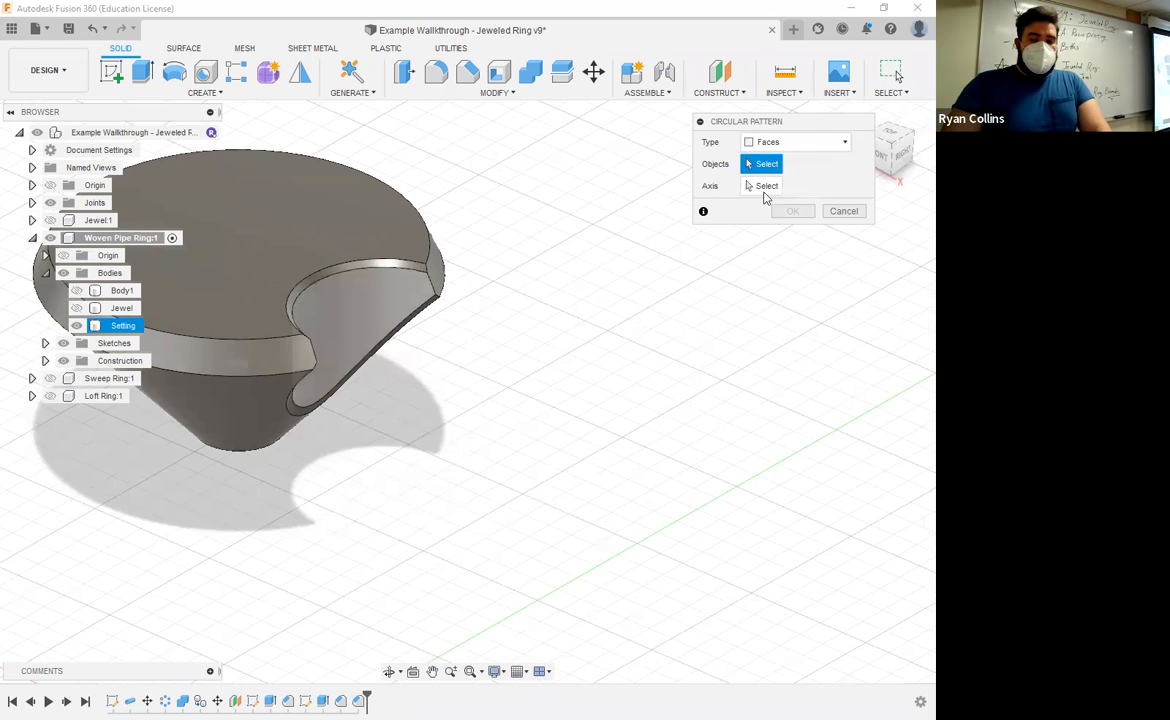
{"action": "left_click", "coordinate": [800, 142]}
{"action": "left_click", "coordinate": [770, 194]}
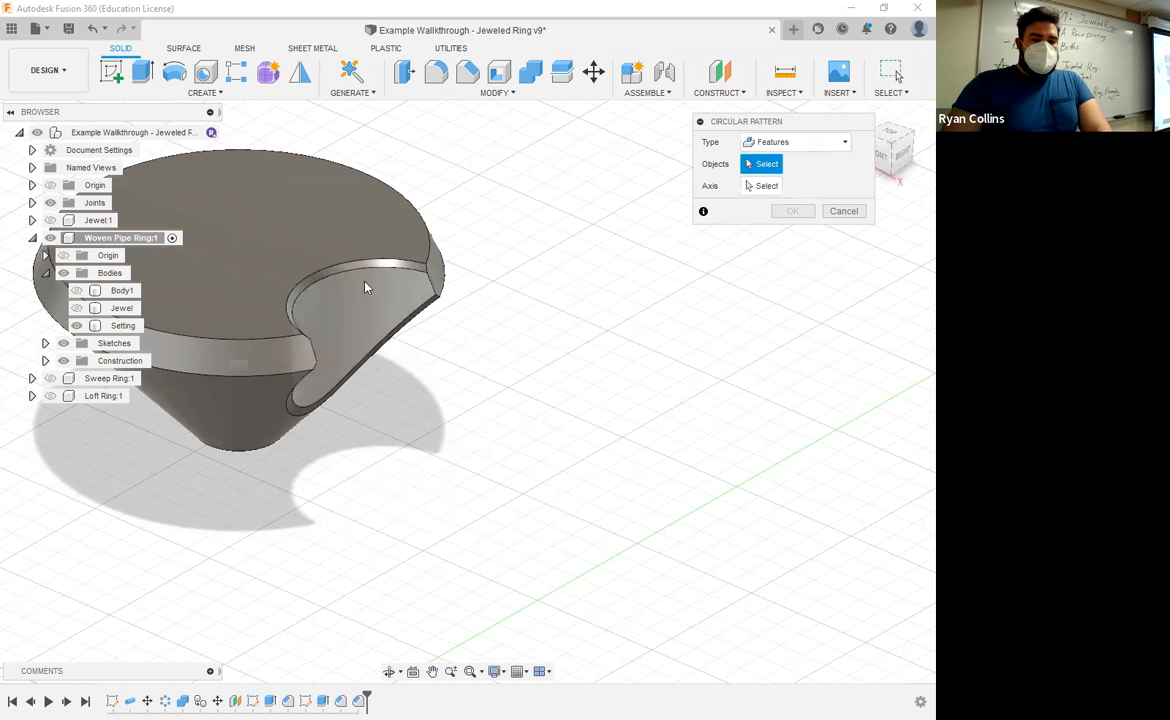
{"action": "left_click", "coordinate": [366, 268]}
{"action": "left_click", "coordinate": [423, 317]}
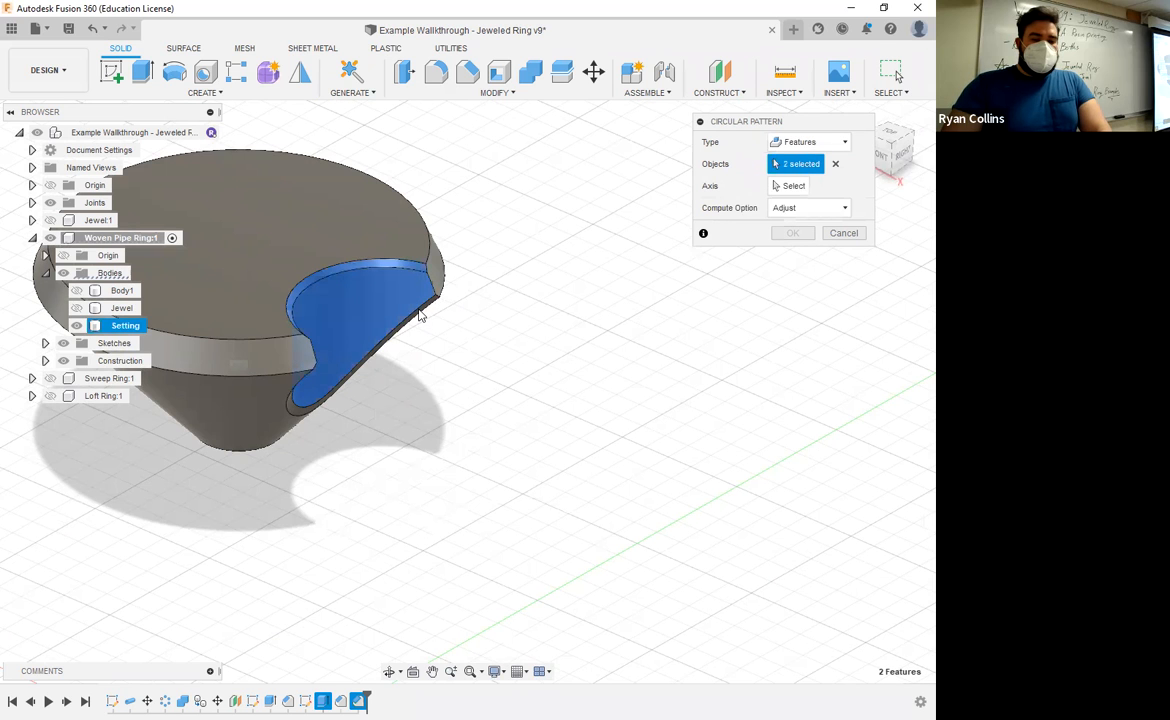
{"action": "middle_click_drag", "start_coordinate": [431, 313], "coordinate": [395, 303], "text": "shift"}
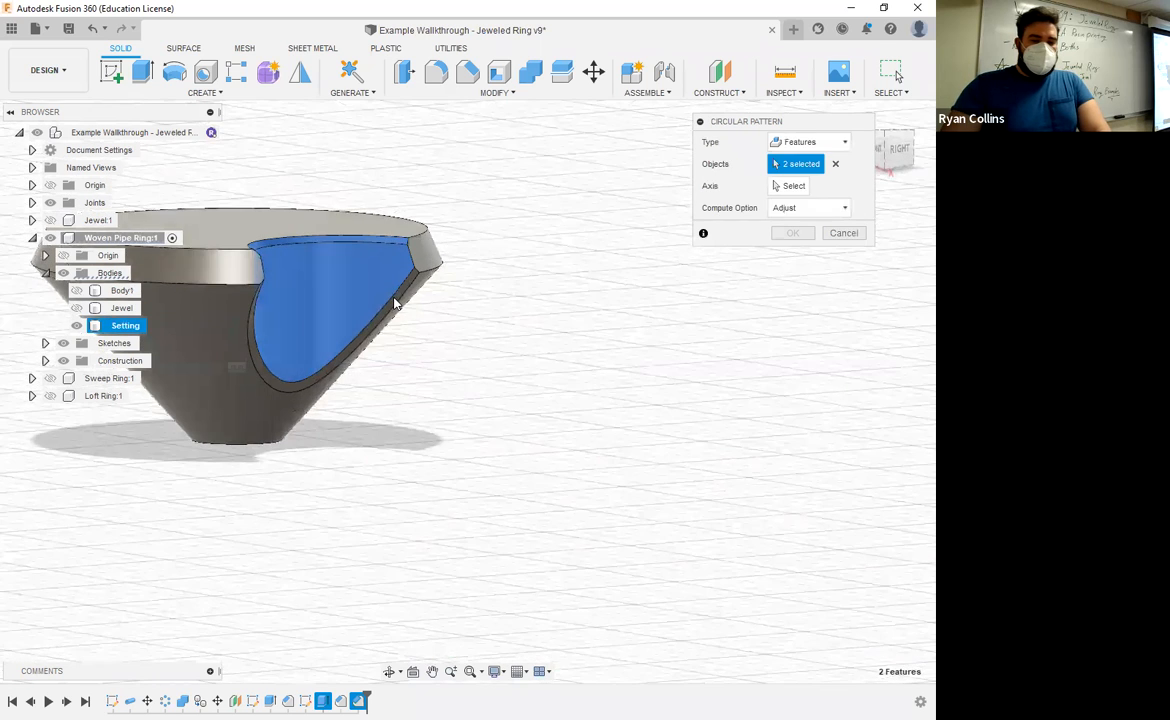
{"action": "scroll", "coordinate": [365, 310], "scroll_direction": "up", "scroll_amount": 5}
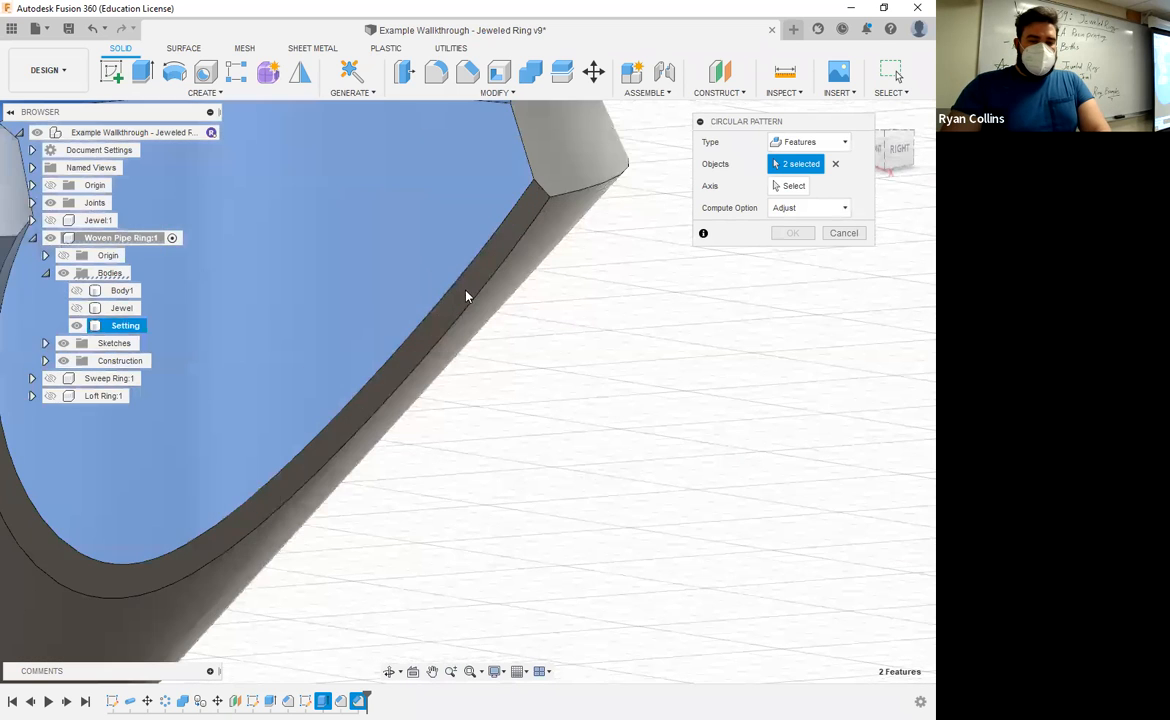
{"action": "left_click", "coordinate": [465, 302]}
{"action": "scroll", "coordinate": [480, 380], "scroll_direction": "down", "scroll_amount": 1}
{"action": "scroll", "coordinate": [360, 300], "scroll_direction": "down", "scroll_amount": 3}
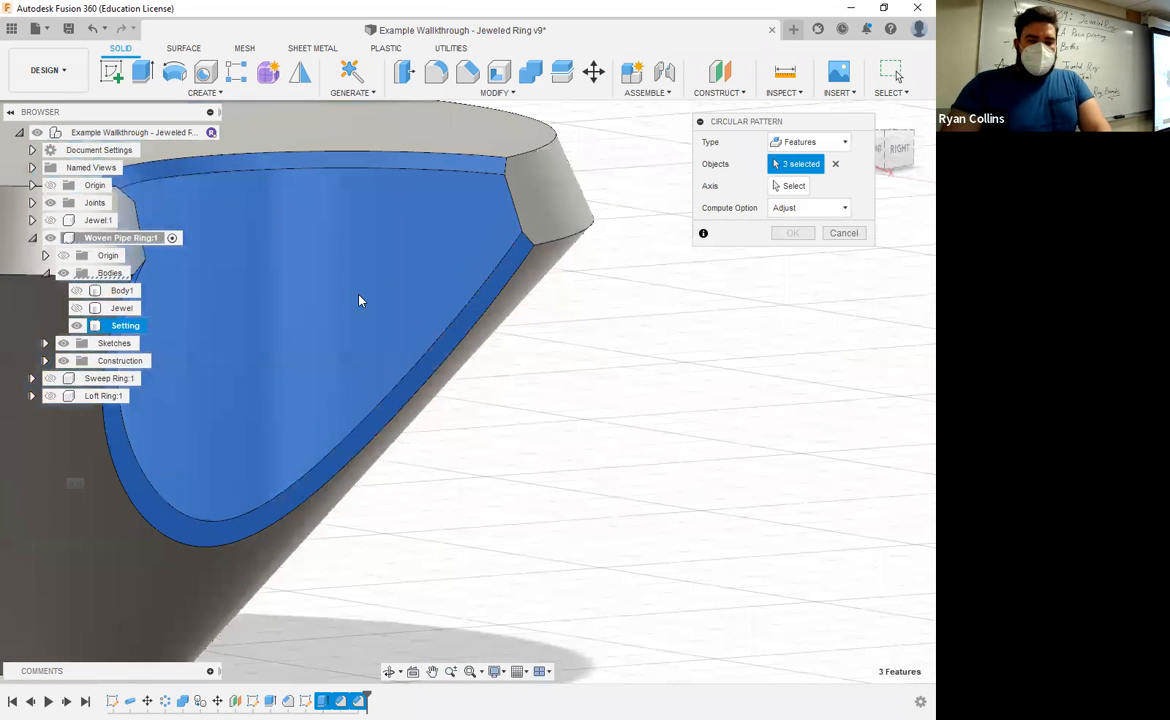
{"action": "scroll", "coordinate": [360, 300], "scroll_direction": "down", "scroll_amount": 3}
{"action": "scroll", "coordinate": [440, 515], "scroll_direction": "down", "scroll_amount": 3}
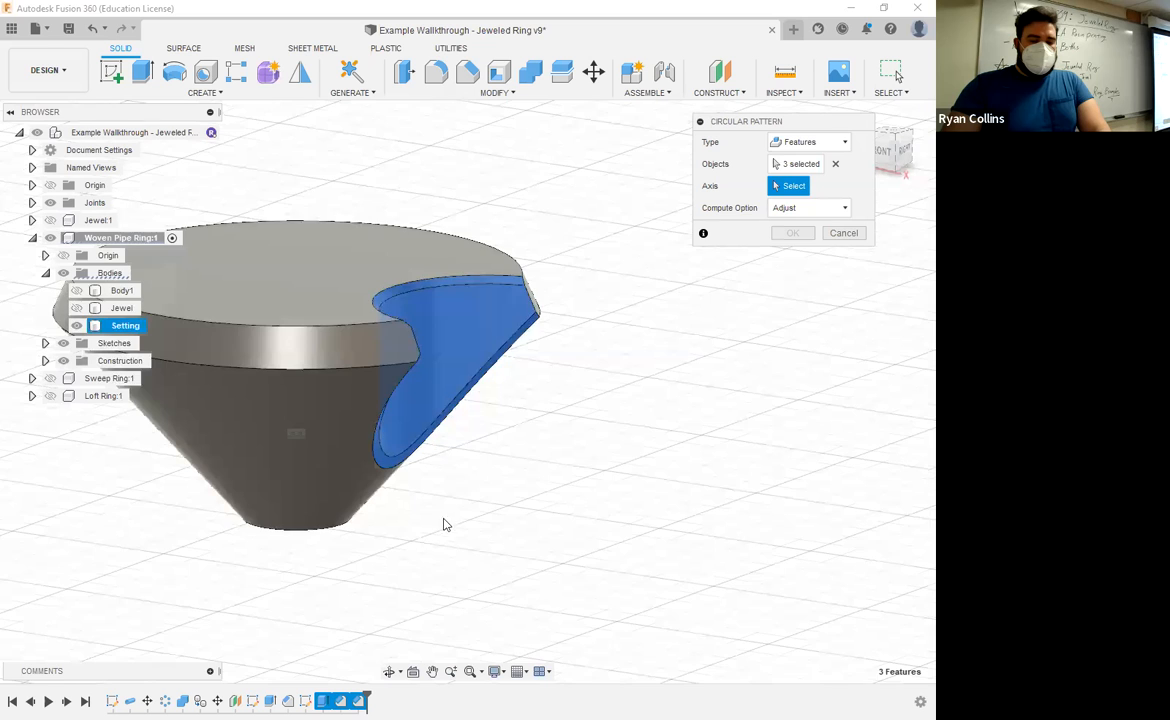
- Pattern the three cutout features around the vertical Z axis with full angular spacing and a quantity of 4
{"action": "scroll", "coordinate": [376, 413], "scroll_direction": "up", "scroll_amount": 4}
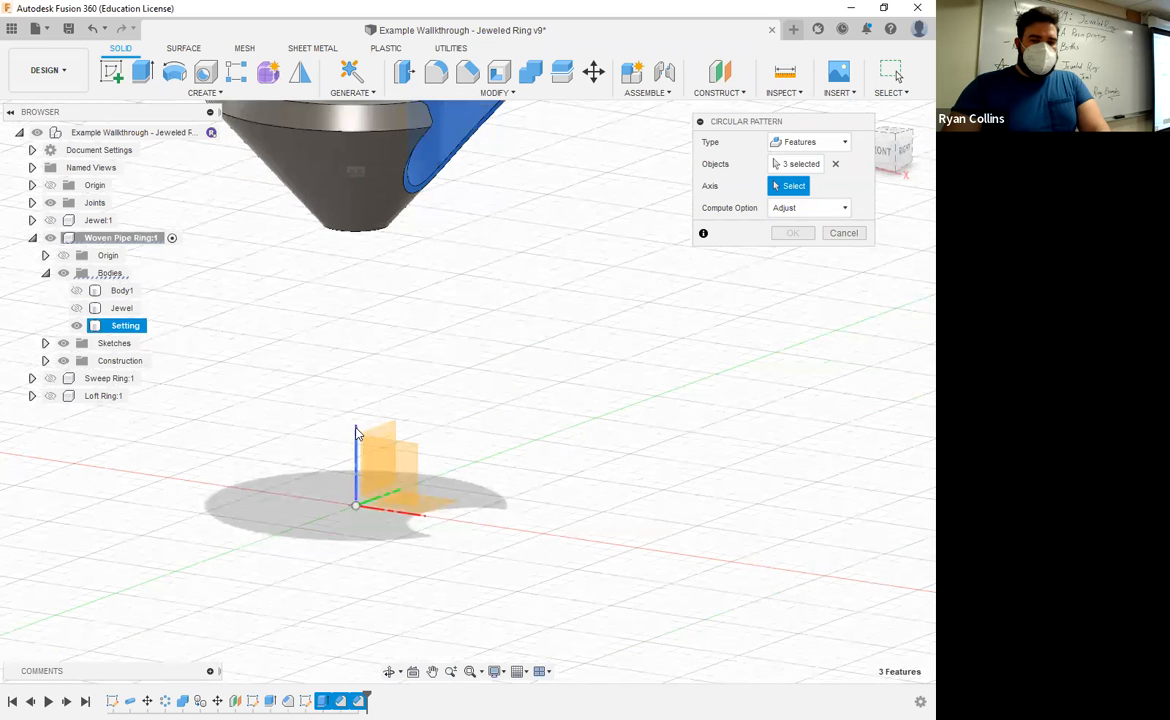
{"action": "middle_click_drag", "start_coordinate": [534, 396], "coordinate": [532, 429], "text": "shift"}
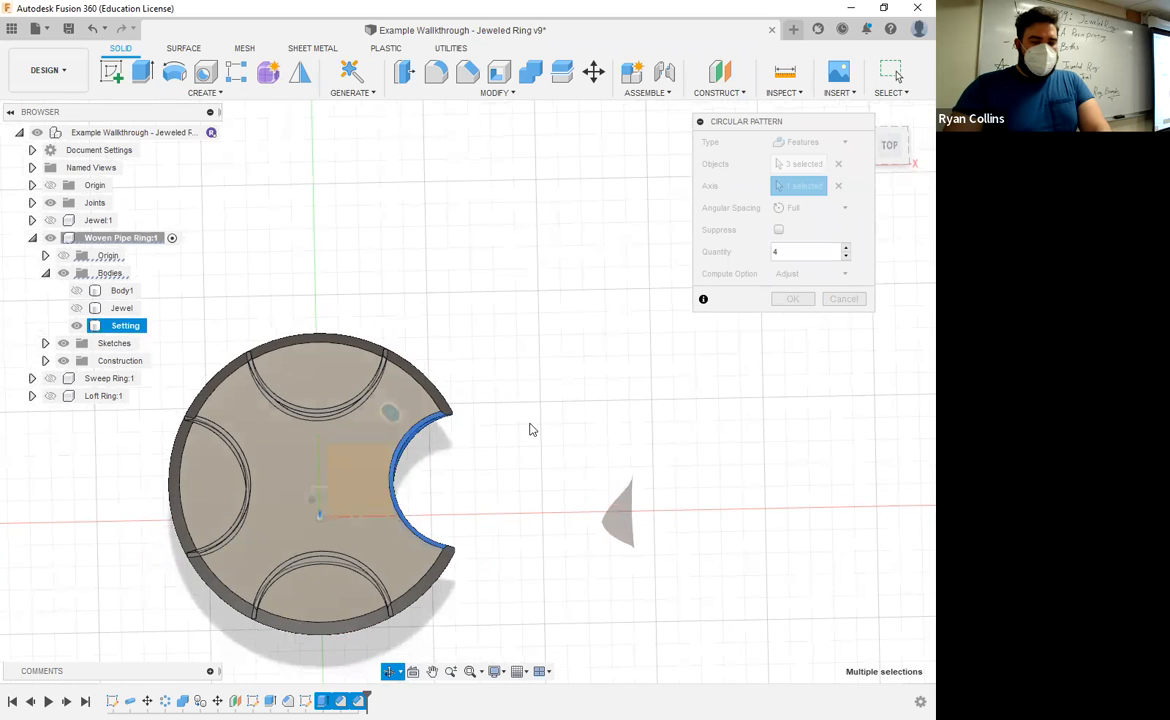
{"action": "left_click", "coordinate": [798, 302]}
{"action": "middle_click_drag", "start_coordinate": [494, 392], "coordinate": [447, 340], "text": "shift"}
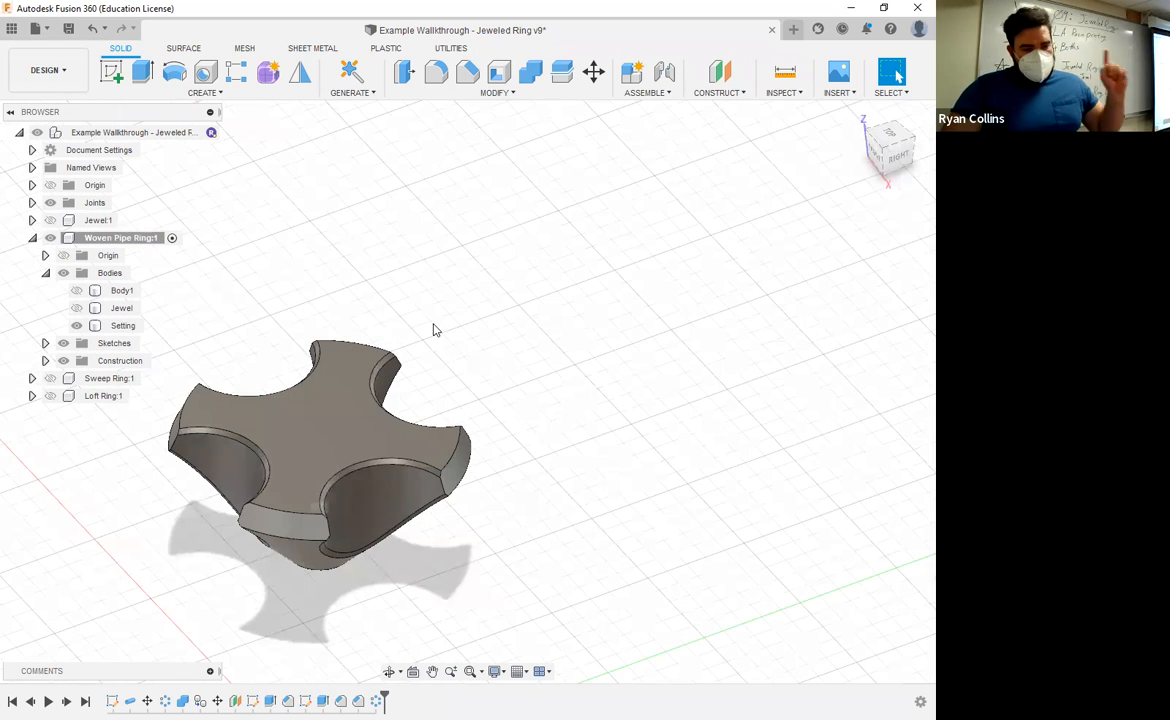
- Show the Jewel body and cut it out of the Setting body with Combine, keeping the tool body
{"action": "left_click", "coordinate": [77, 308]}
{"action": "middle_click_drag", "start_coordinate": [514, 319], "coordinate": [534, 88], "text": "shift"}
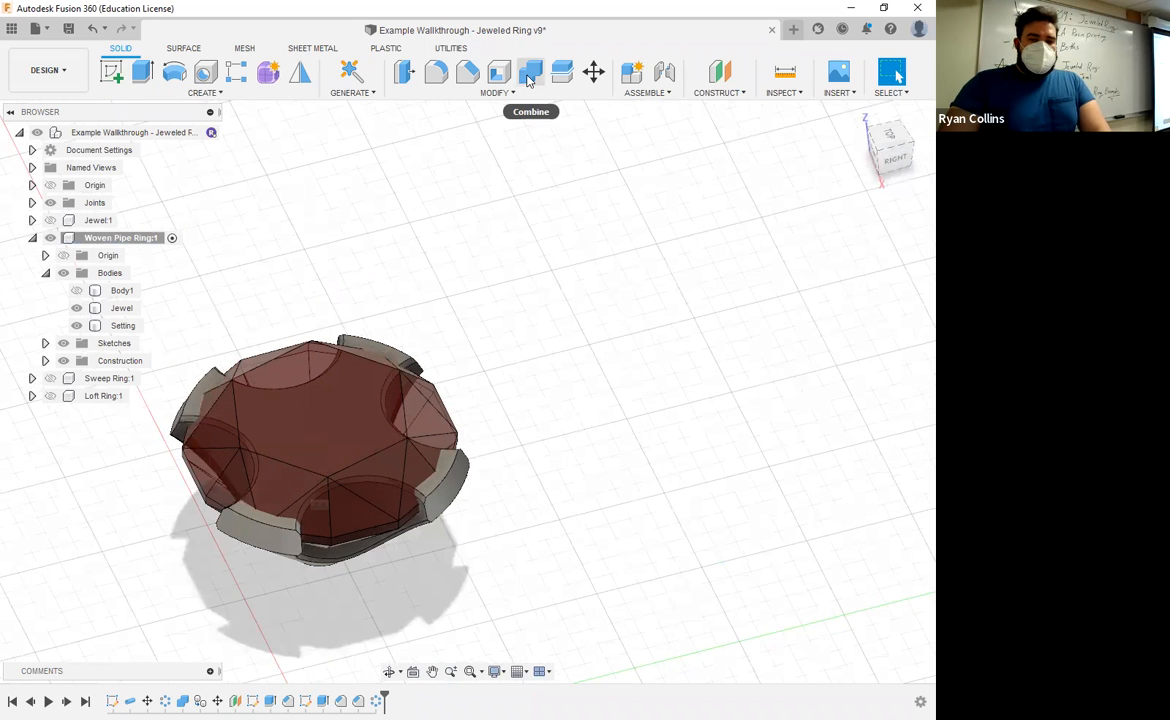
{"action": "left_click", "coordinate": [528, 82]}
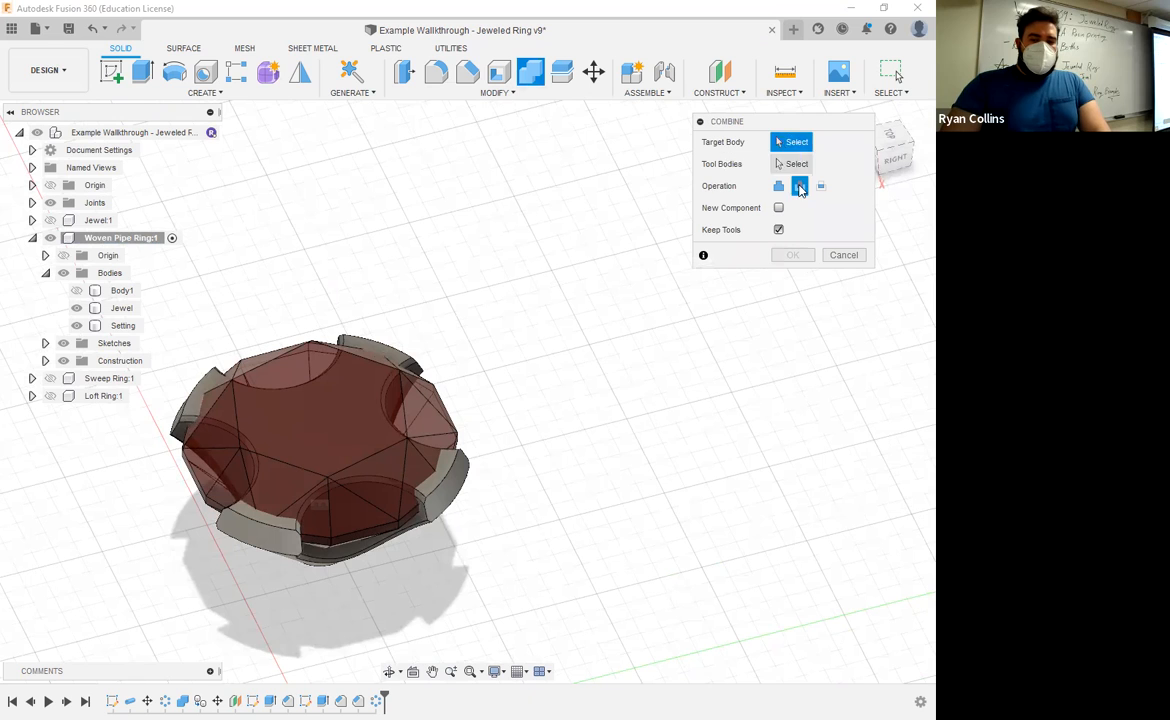
{"action": "left_click", "coordinate": [450, 488]}
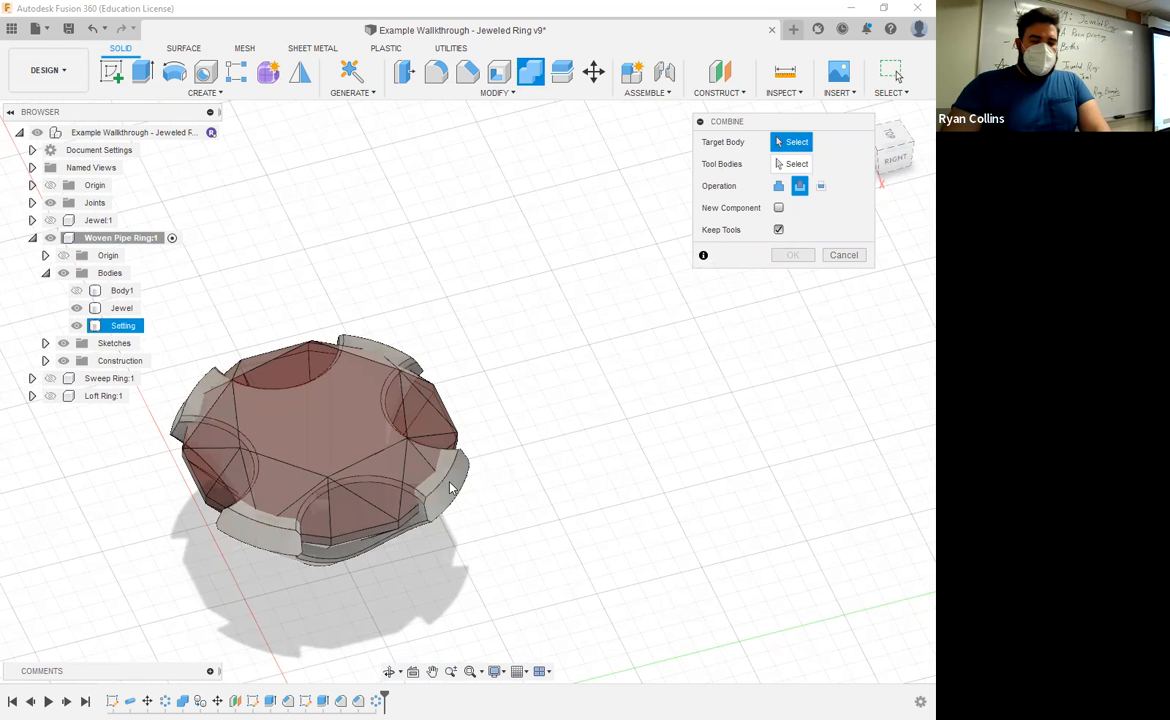
{"action": "left_click", "coordinate": [793, 164]}
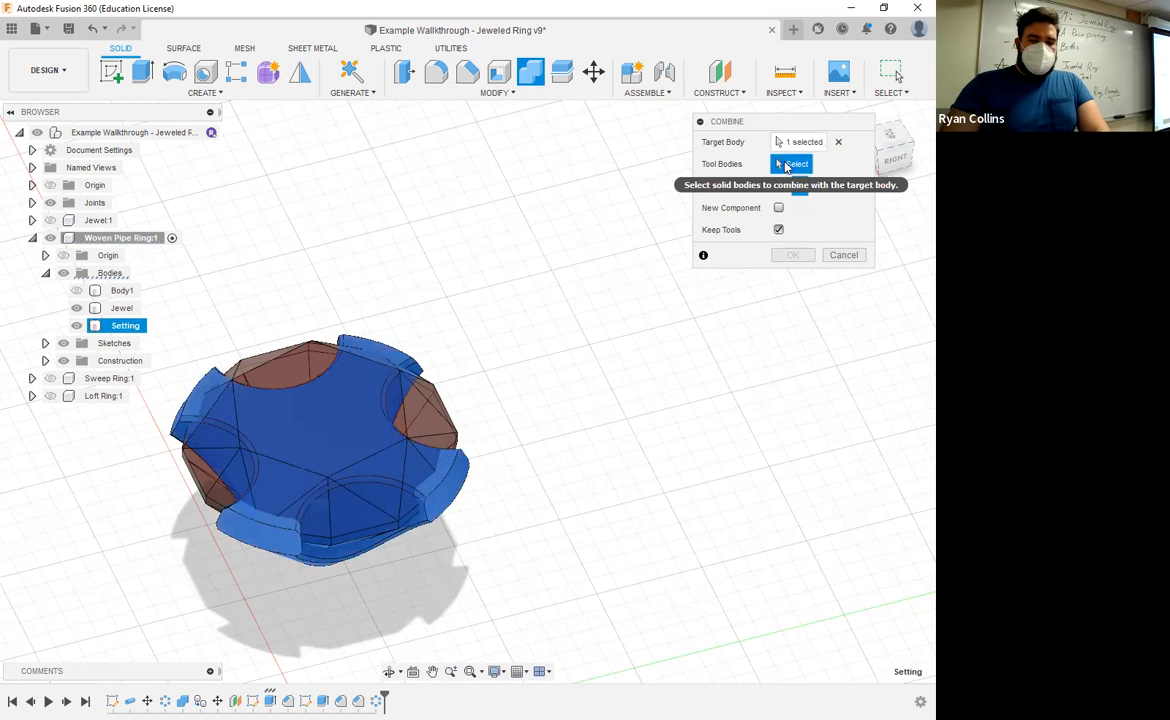
{"action": "left_click", "coordinate": [352, 428]}
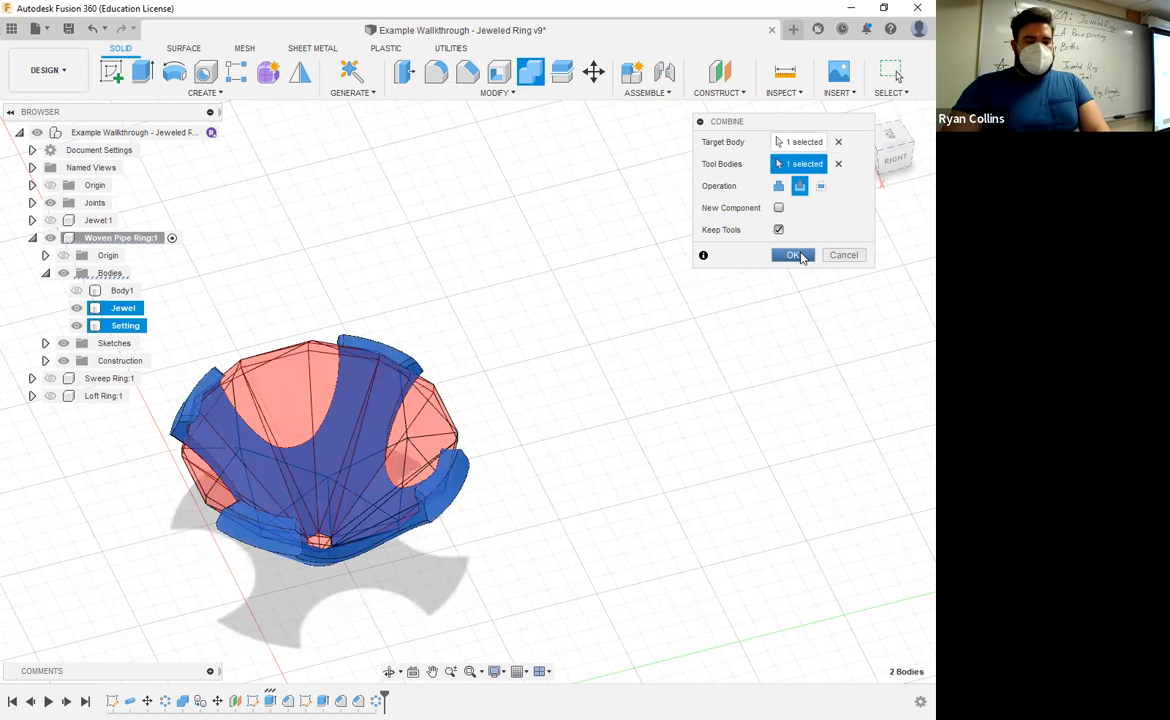
{"action": "left_click", "coordinate": [793, 255]}
- Hide the Jewel body to examine the inside of the pronged Setting from several angles, and show it again
{"action": "middle_click_drag", "start_coordinate": [595, 308], "coordinate": [70, 318], "text": "shift"}
{"action": "left_click", "coordinate": [76, 308]}
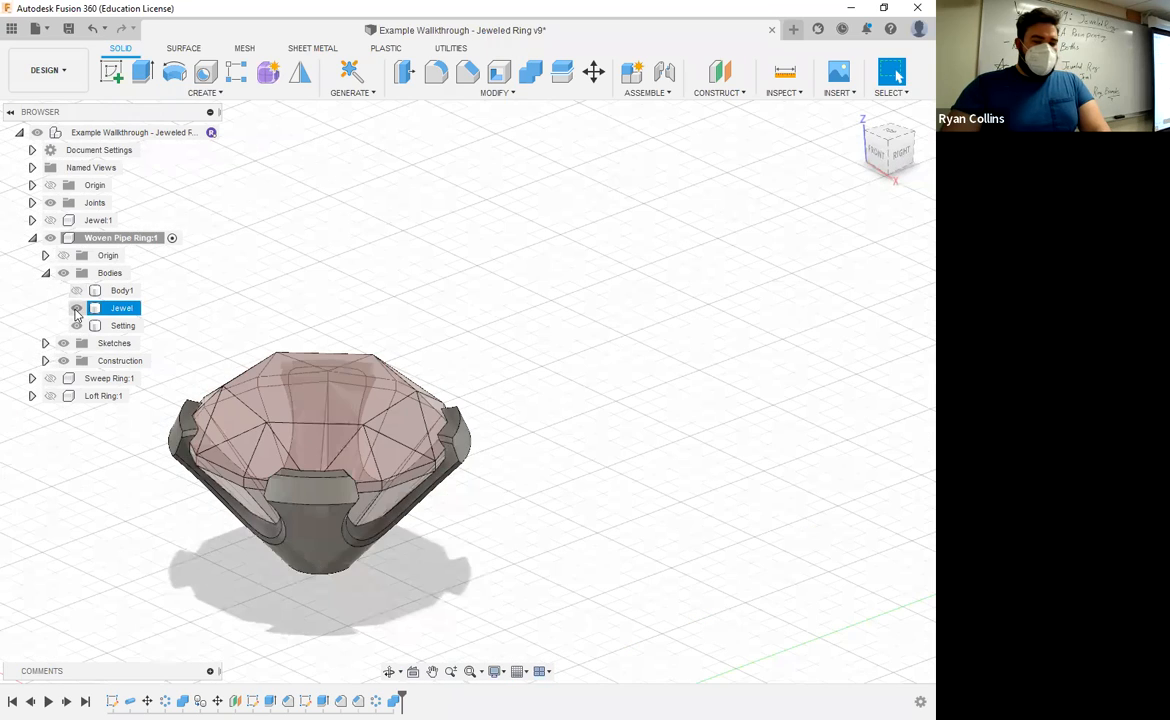
{"action": "key", "text": "v"}
{"action": "middle_click_drag", "start_coordinate": [310, 325], "coordinate": [305, 352], "text": "shift"}
{"action": "left_click", "coordinate": [305, 352]}
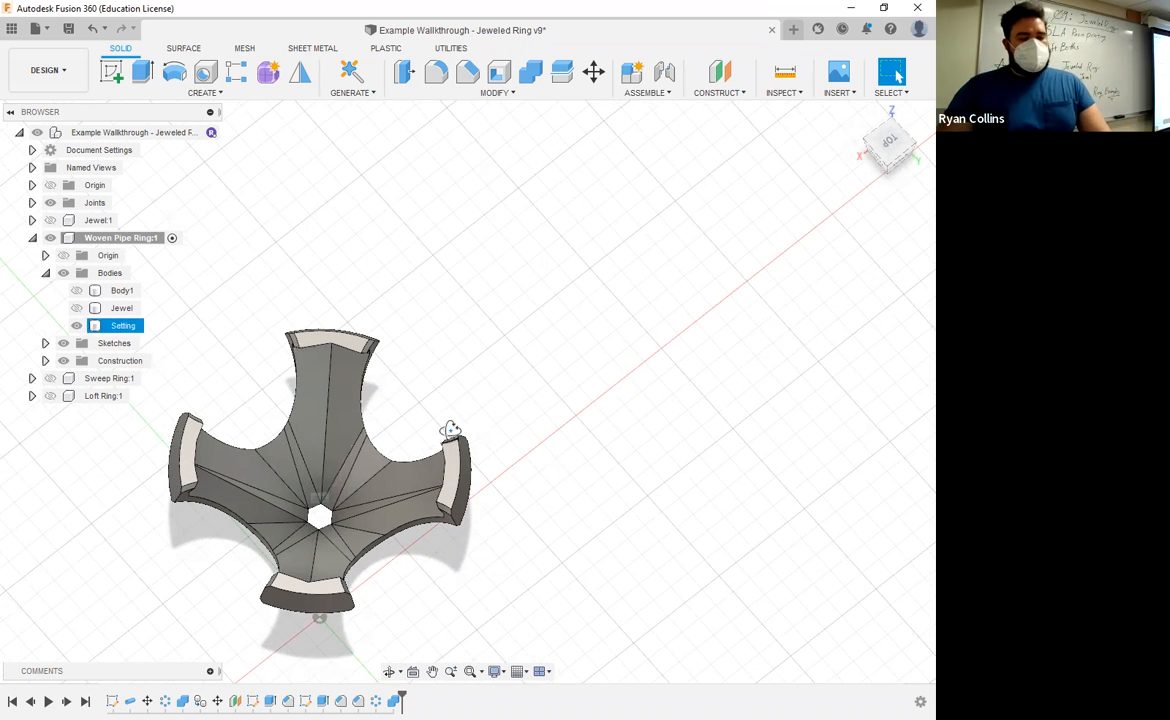
{"action": "middle_click_drag", "start_coordinate": [491, 373], "coordinate": [360, 420], "text": "shift"}
{"action": "left_click", "coordinate": [88, 308]}
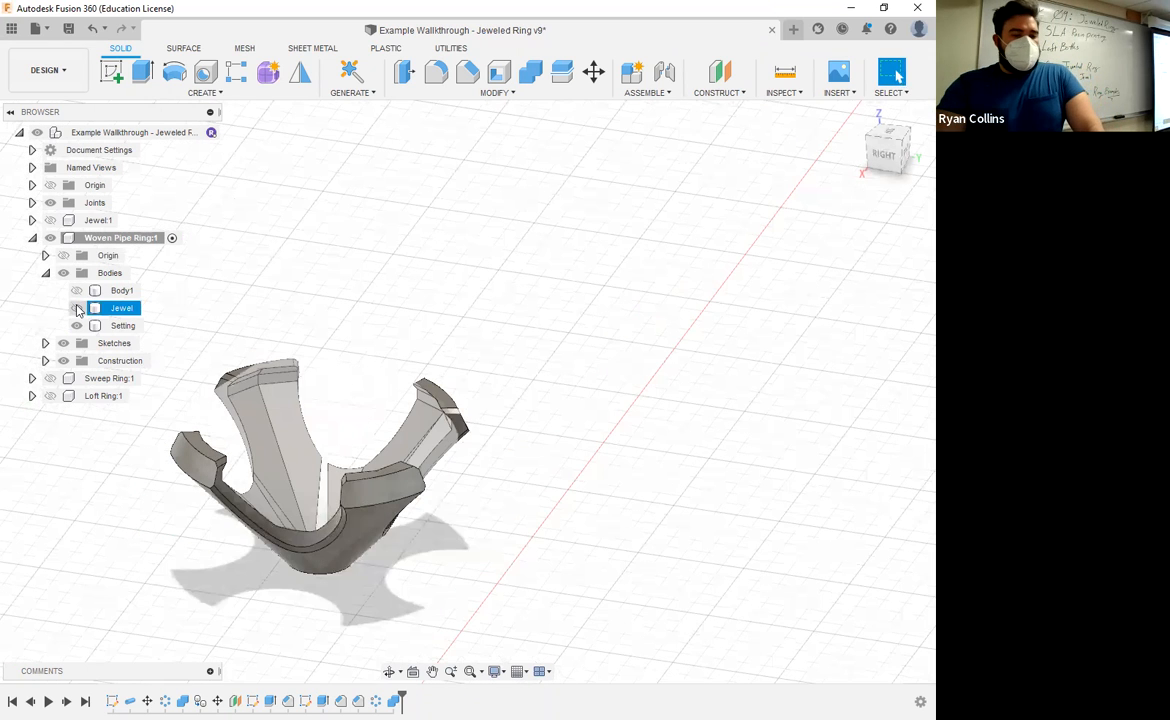
{"action": "left_click", "coordinate": [77, 308]}
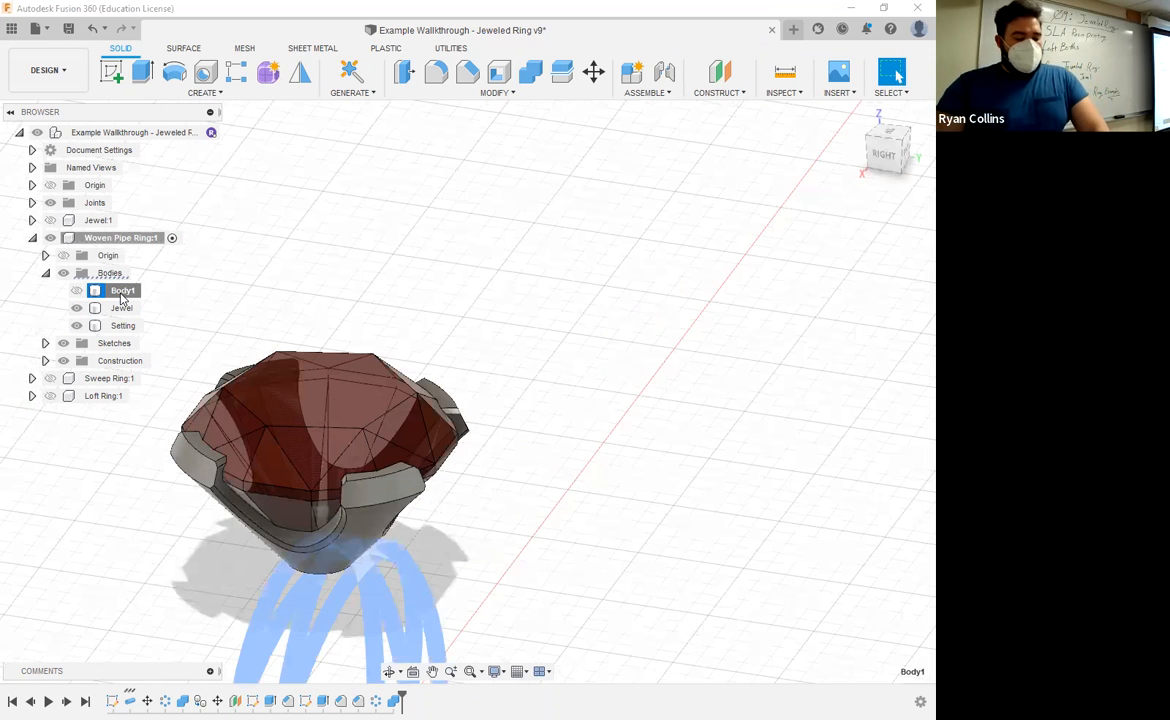
- Rename the Woven Pipe Ring's Body1 as Woven Ring and make it visible
{"action": "double_click", "coordinate": [121, 291]}
{"action": "type", "text": "Wove"}
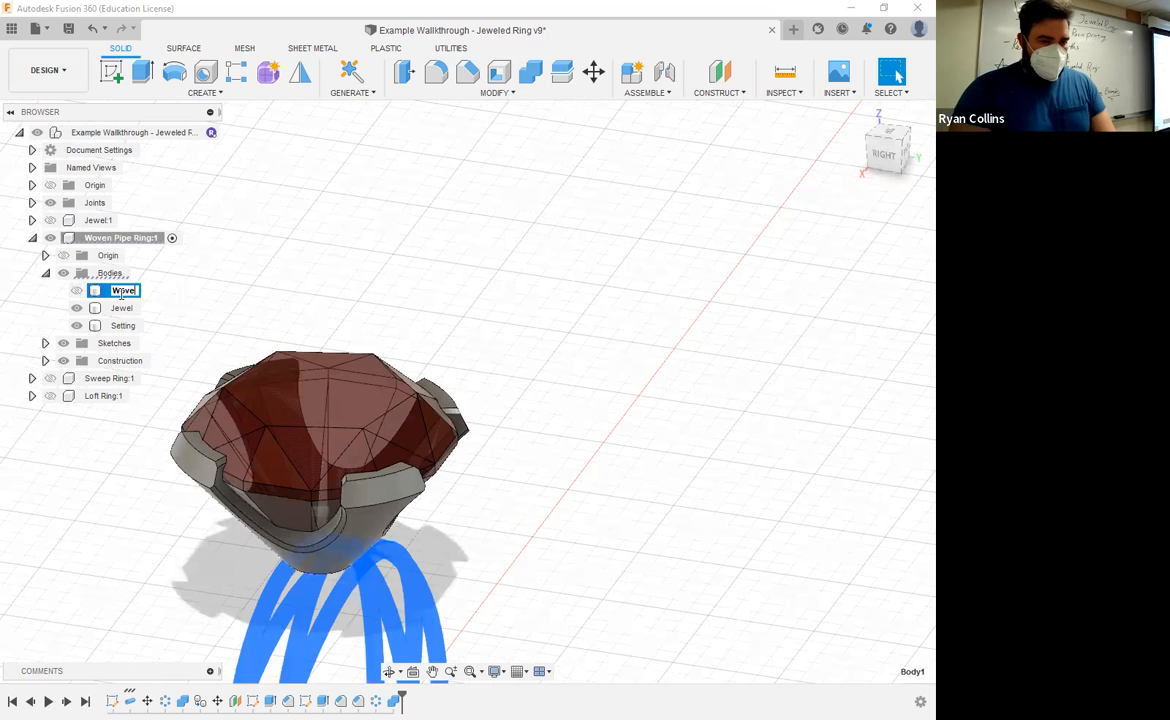
{"action": "type", "text": "n Ring"}
{"action": "key", "text": "Return"}
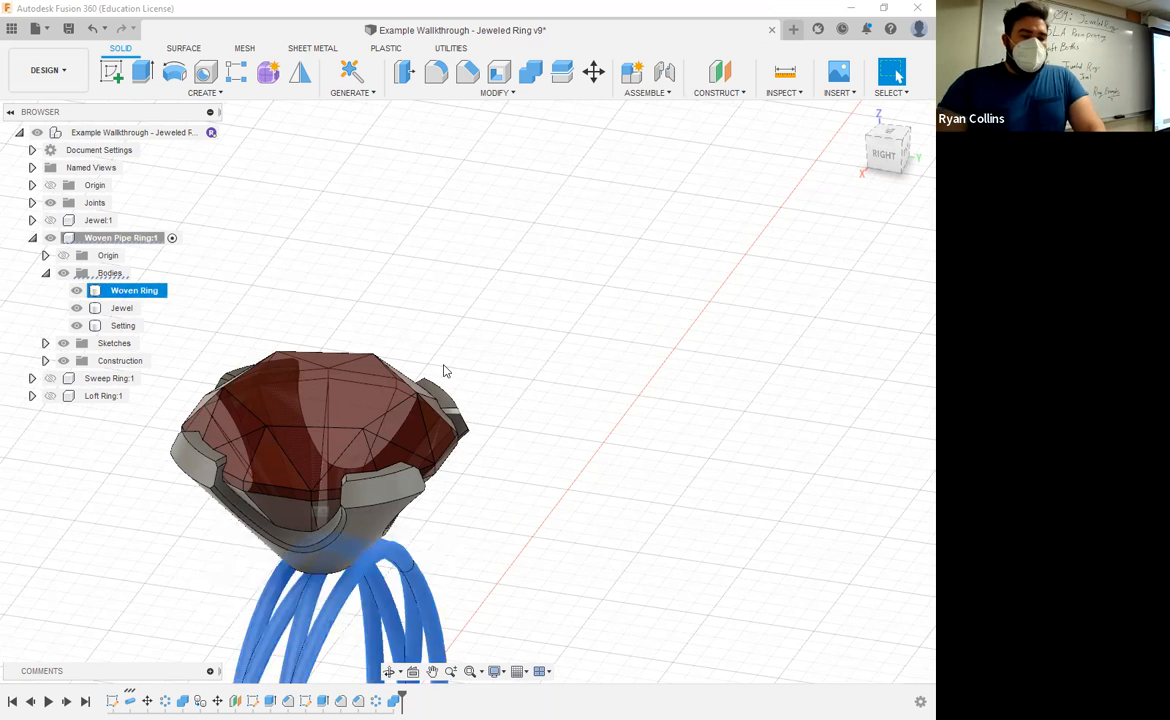
- Move the Jewel and Setting bodies together by -0.3 mm along Z so the setting sits into the ring
{"action": "mouse_move", "coordinate": [601, 441]}
{"action": "middle_mouse_down", "text": "shift"}
{"action": "mouse_move", "coordinate": [595, 431]}
{"action": "mouse_move", "coordinate": [580, 467]}
{"action": "mouse_move", "coordinate": [614, 452]}
{"action": "mouse_move", "coordinate": [533, 423]}
{"action": "mouse_move", "coordinate": [368, 478]}
{"action": "mouse_move", "coordinate": [598, 425]}
{"action": "mouse_move", "coordinate": [580, 433]}
{"action": "middle_mouse_up", "text": "shift"}
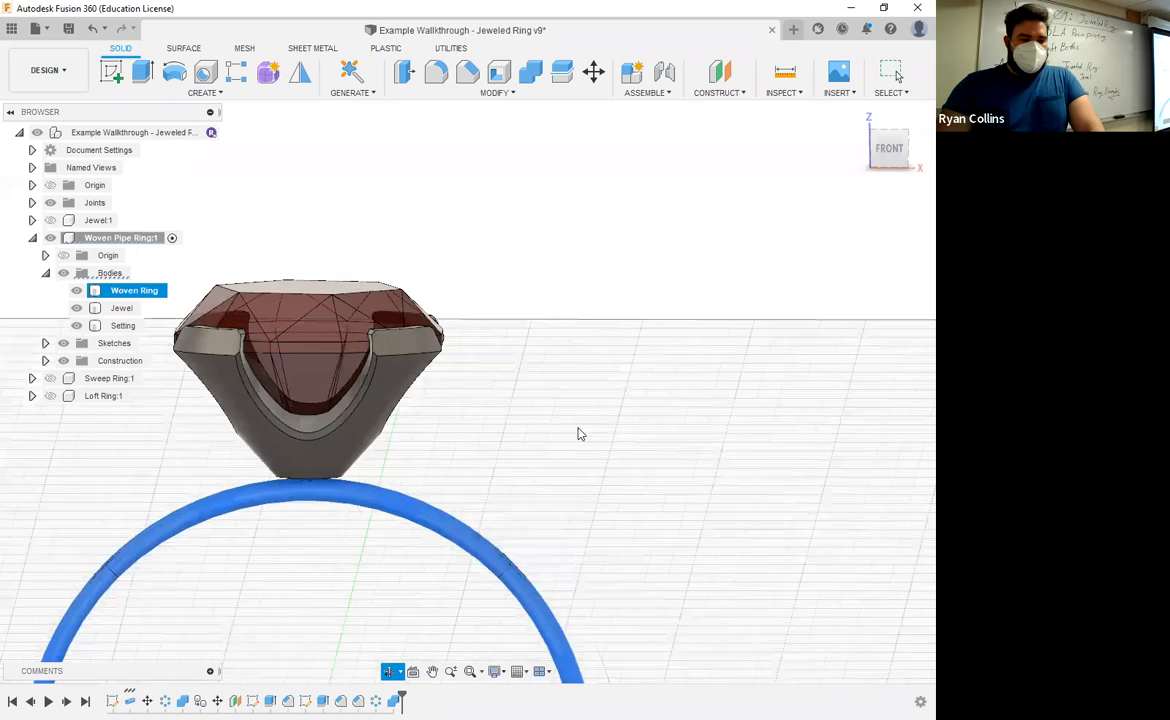
{"action": "left_click", "coordinate": [509, 303]}
{"action": "left_click_drag", "start_coordinate": [504, 288], "coordinate": [398, 398]}
{"action": "left_click_drag", "start_coordinate": [578, 394], "coordinate": [398, 392]}
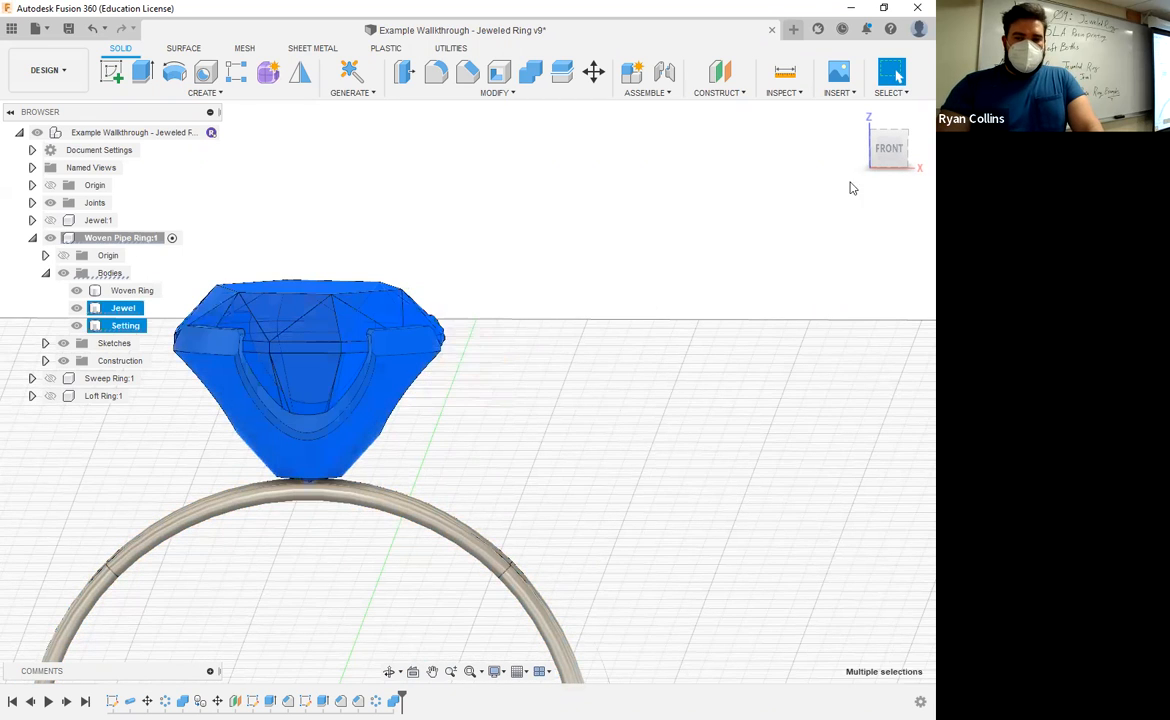
{"action": "left_click", "coordinate": [889, 148]}
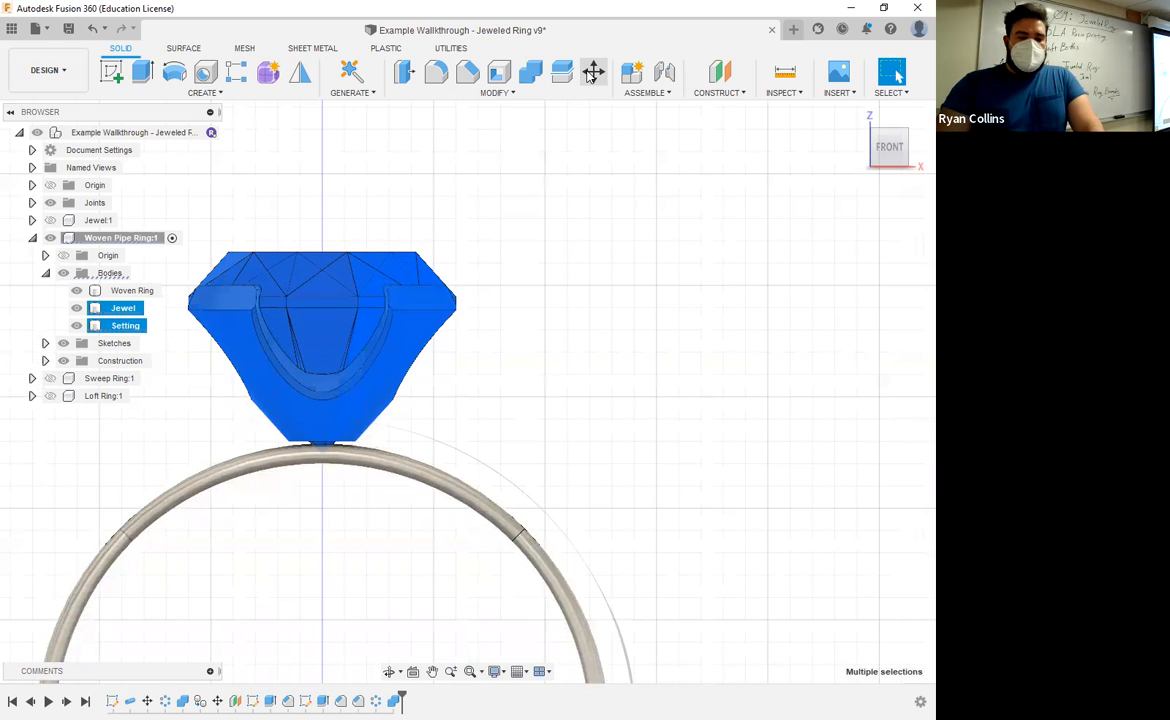
{"action": "key", "text": "m"}
{"action": "scroll", "coordinate": [590, 480], "scroll_direction": "up", "scroll_amount": 5}
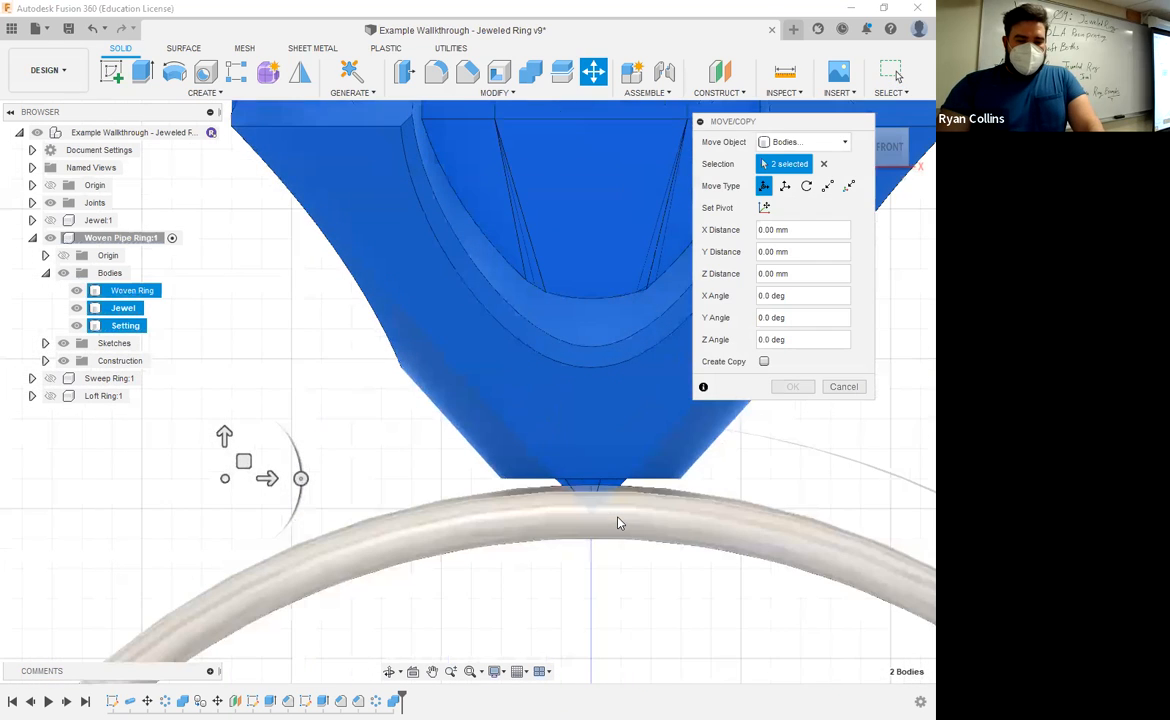
{"action": "scroll", "coordinate": [565, 380], "scroll_direction": "up", "scroll_amount": 2}
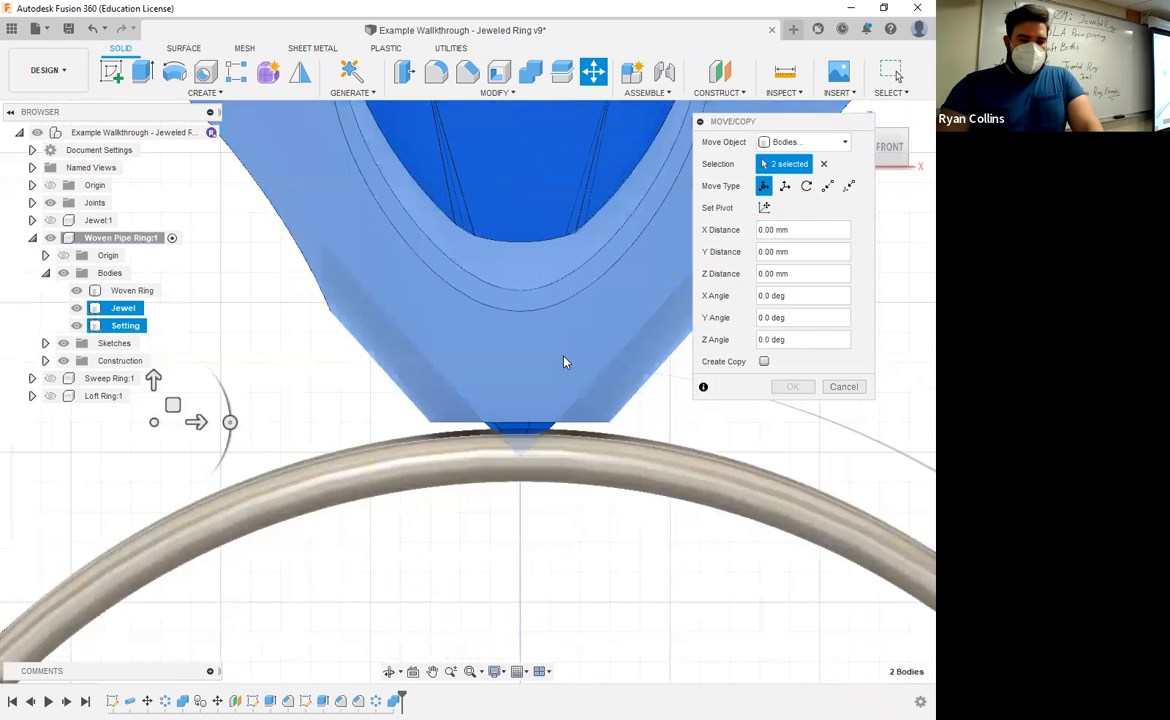
{"action": "left_click", "coordinate": [153, 380]}
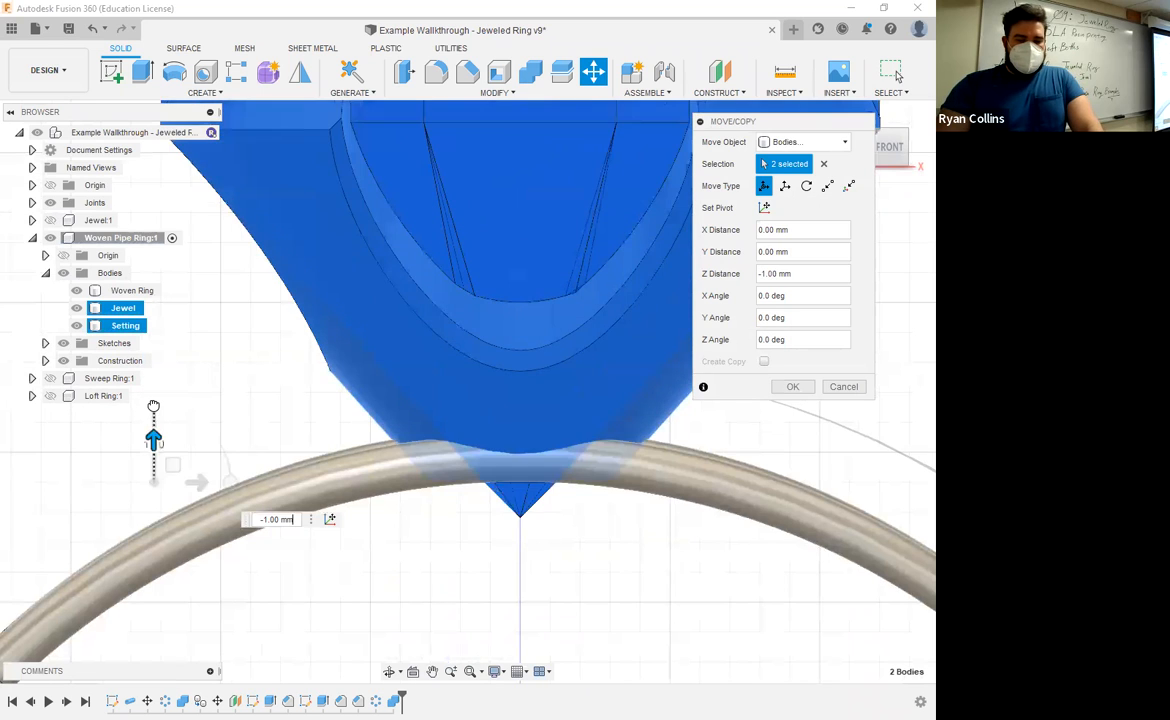
{"action": "left_click_drag", "start_coordinate": [152, 416], "coordinate": [154, 398]}
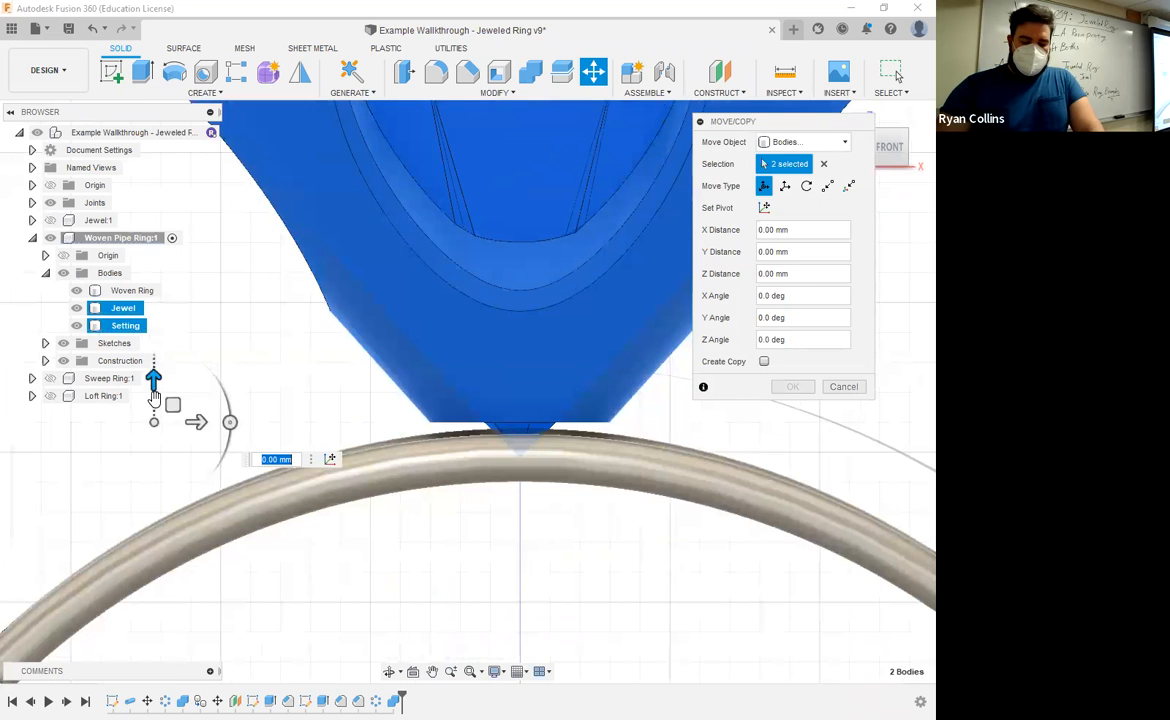
{"action": "key", "text": "BackSpace"}
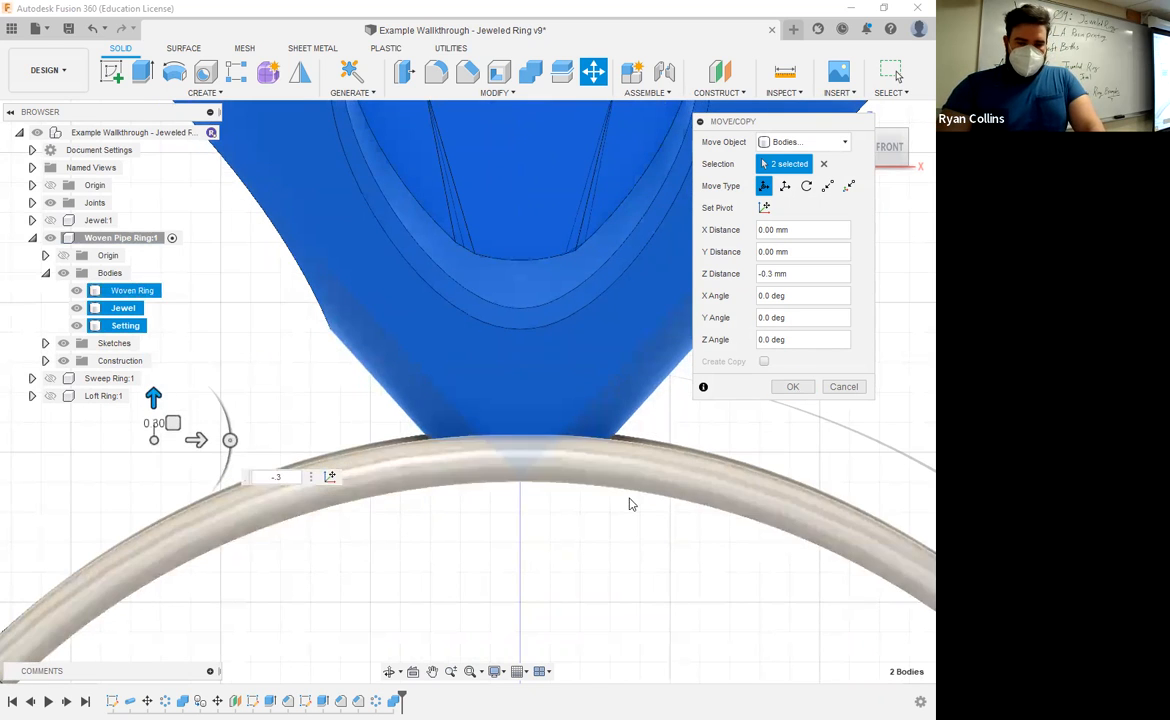
{"action": "middle_click_drag", "start_coordinate": [569, 462], "coordinate": [679, 452], "text": "shift"}
{"action": "key", "text": "Return"}
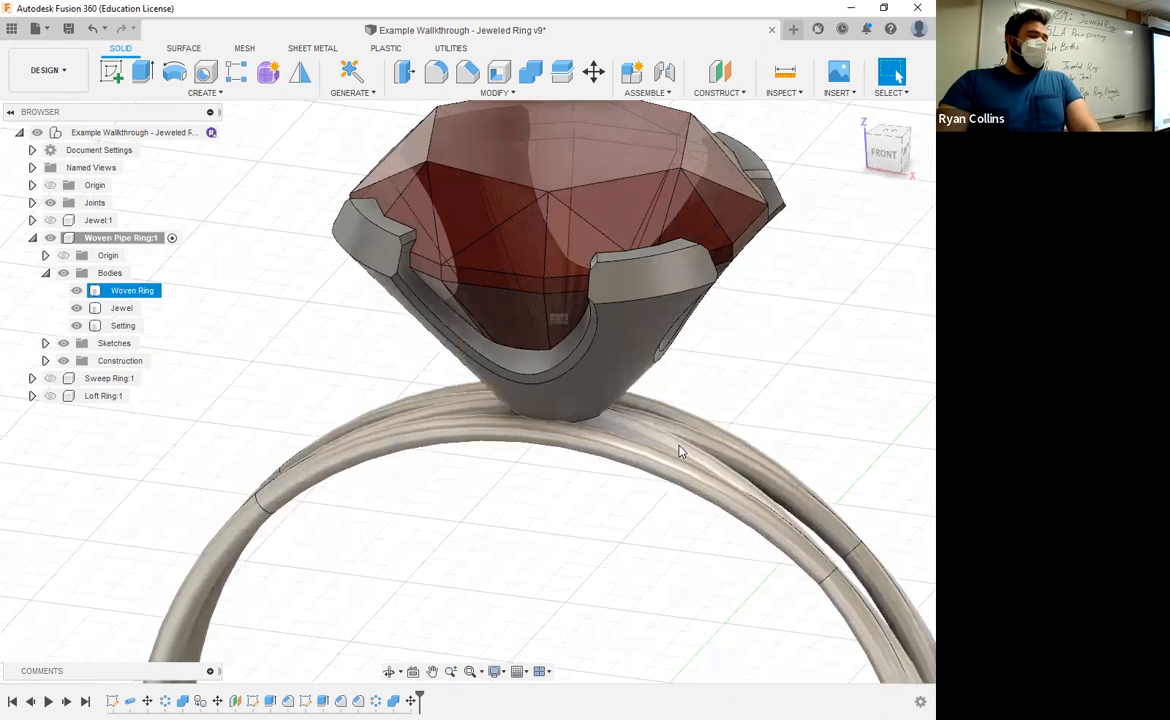
- Join the Setting body to the Woven Ring body with Combine, without keeping the tool body
{"action": "scroll", "coordinate": [577, 477], "scroll_direction": "down", "scroll_amount": 4}
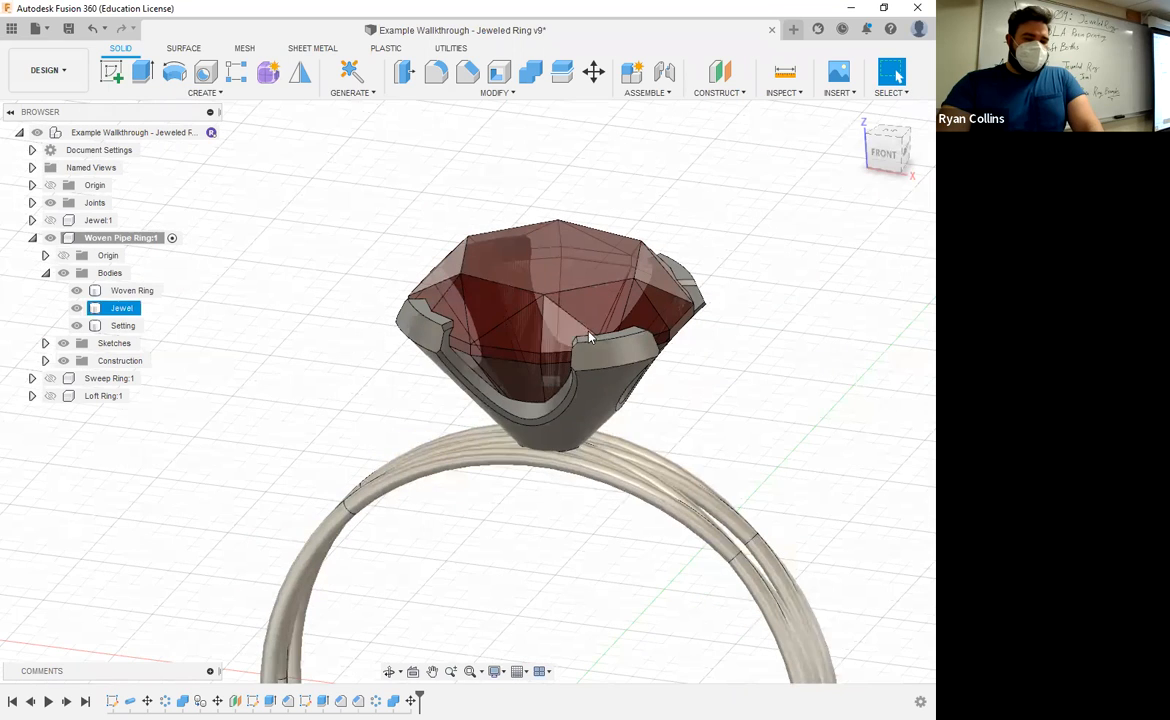
{"action": "left_click", "coordinate": [530, 71]}
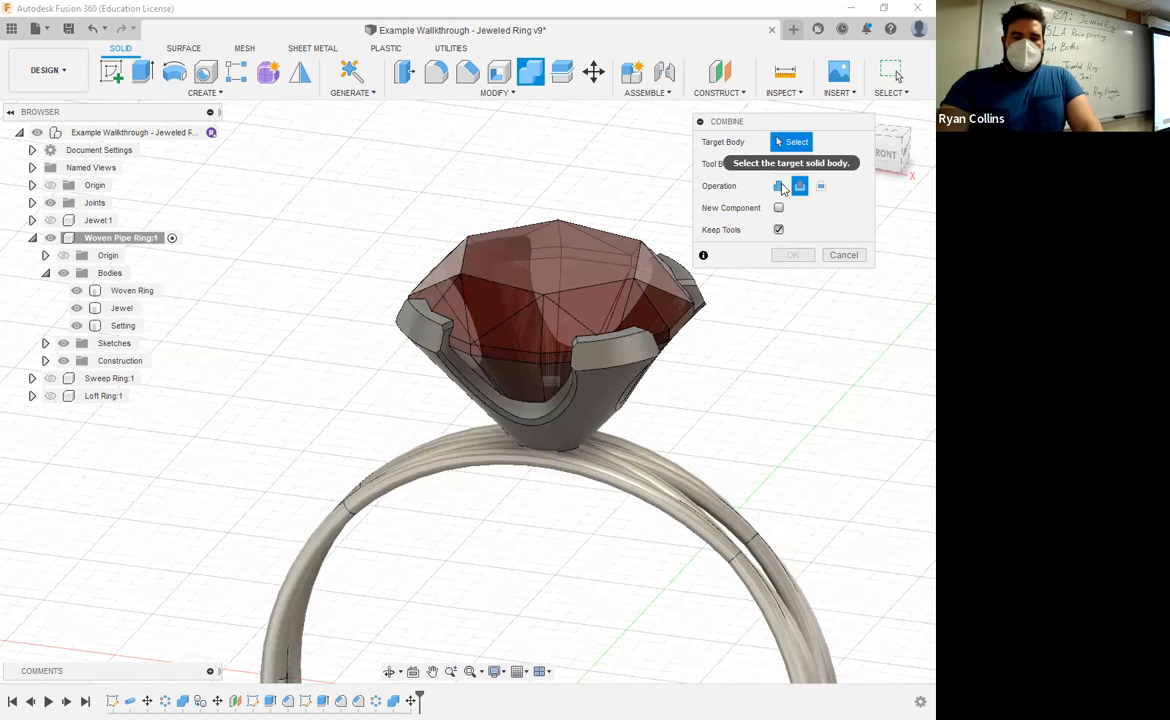
{"action": "left_click", "coordinate": [619, 481]}
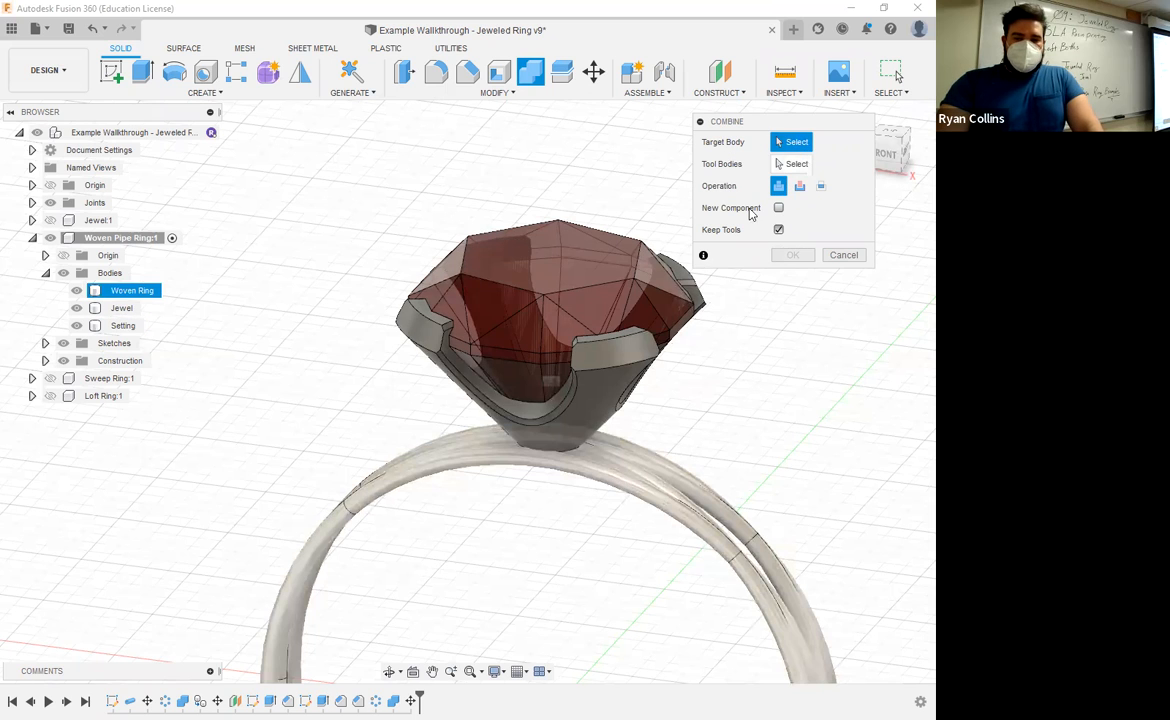
{"action": "left_click", "coordinate": [612, 453]}
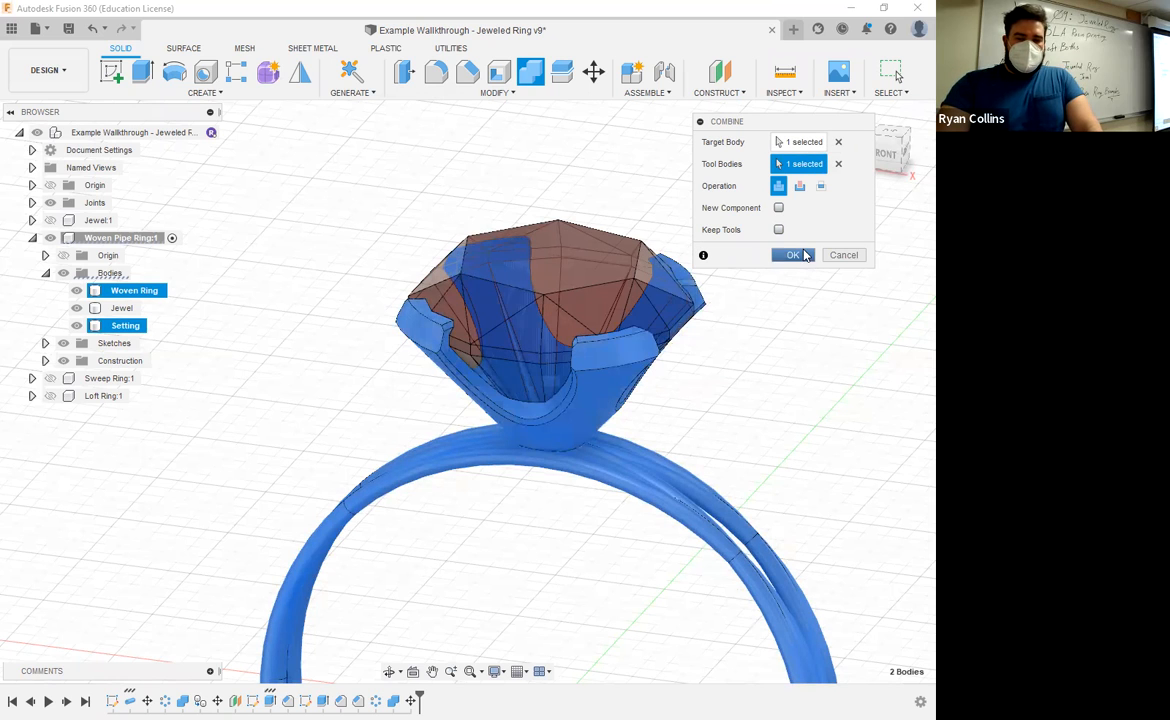
{"action": "left_click", "coordinate": [793, 255]}
- Toggle the visibility of the Woven Ring and Jewel bodies to inspect the joined ring and the inside of its setting
{"action": "mouse_move", "coordinate": [360, 418]}
{"action": "middle_mouse_down", "text": "shift"}
{"action": "mouse_move", "coordinate": [316, 417]}
{"action": "mouse_move", "coordinate": [402, 426]}
{"action": "mouse_move", "coordinate": [393, 446]}
{"action": "mouse_move", "coordinate": [370, 436]}
{"action": "middle_mouse_up", "text": "shift"}
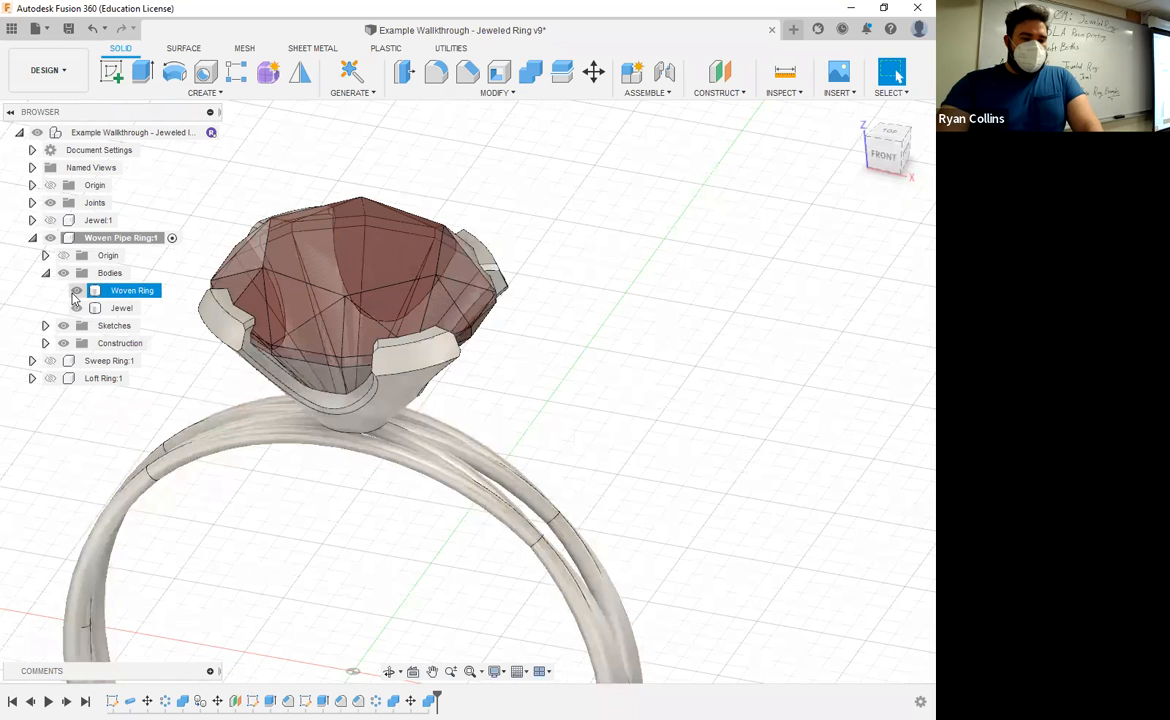
{"action": "middle_click_drag", "start_coordinate": [502, 369], "coordinate": [487, 378], "text": "shift"}
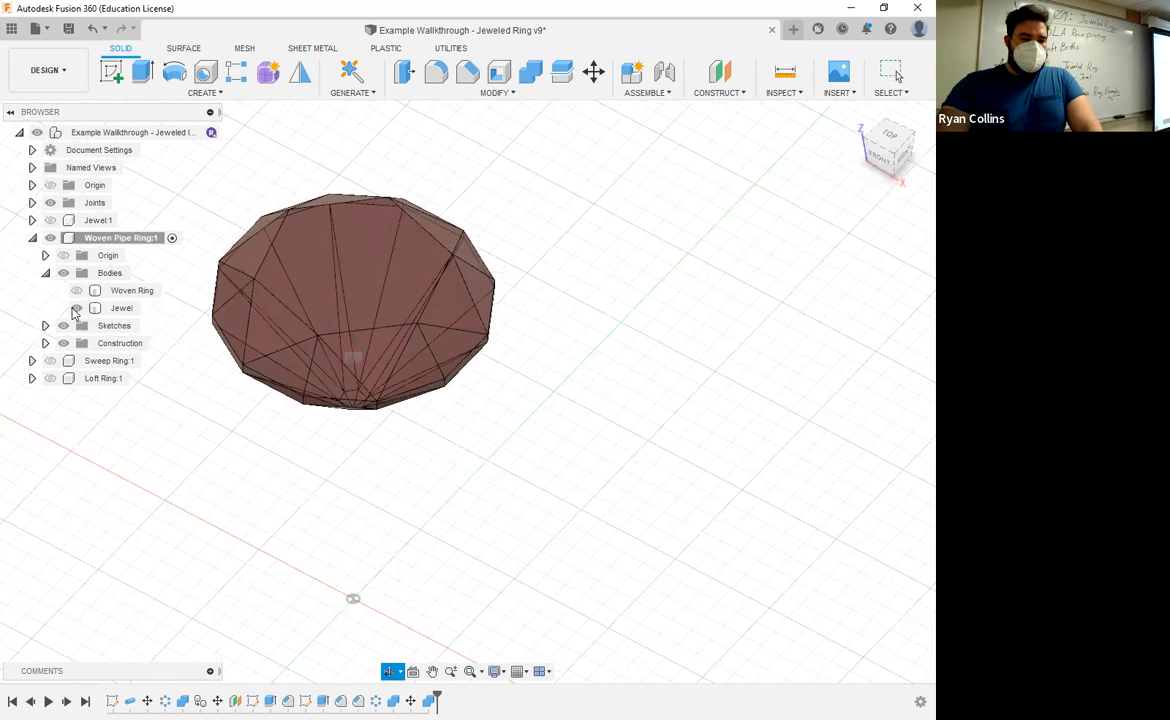
{"action": "left_click", "coordinate": [76, 309]}
{"action": "left_click", "coordinate": [76, 291]}
{"action": "middle_click_drag", "start_coordinate": [574, 433], "coordinate": [620, 414], "text": "shift"}
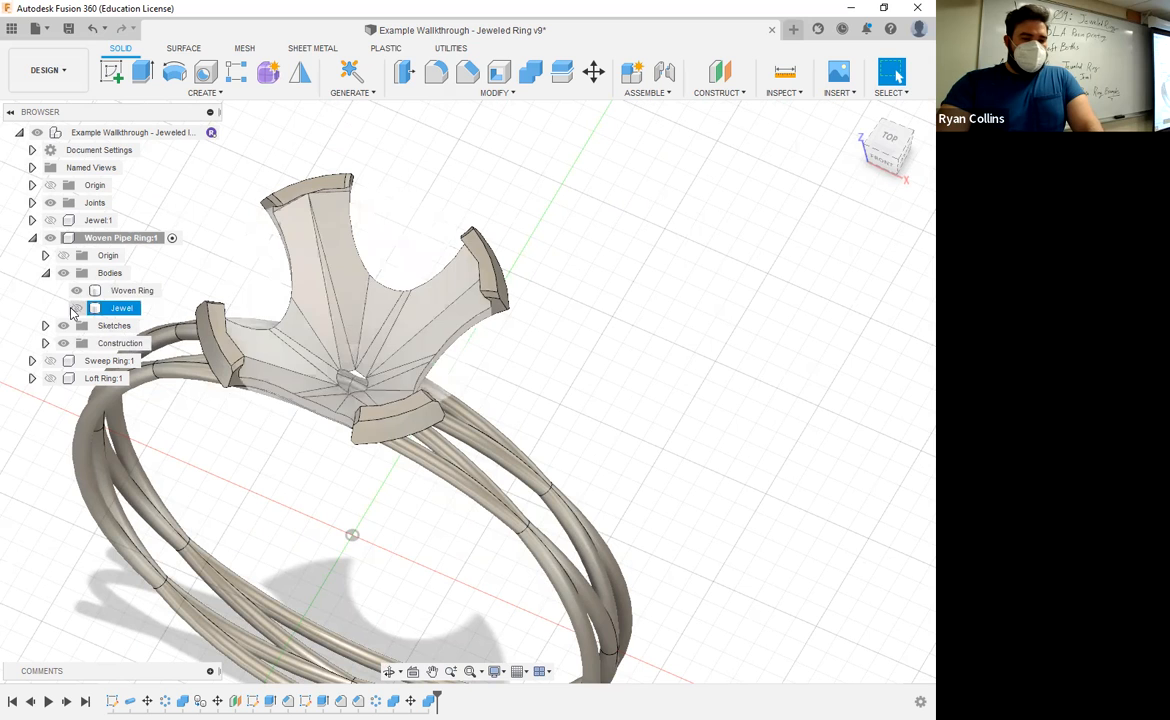
{"action": "key", "text": "v"}
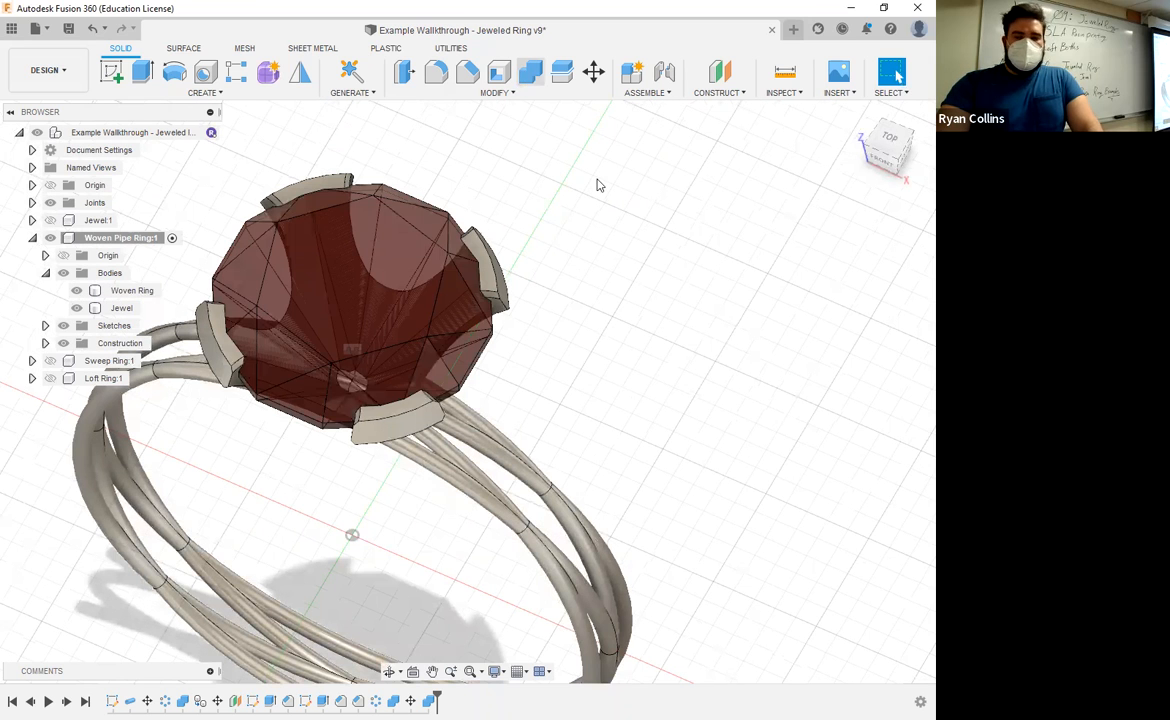
- Cut the Jewel body out of the Woven Ring body with Combine, keeping the tool body
{"action": "left_click", "coordinate": [530, 71]}
{"action": "left_click", "coordinate": [439, 449]}
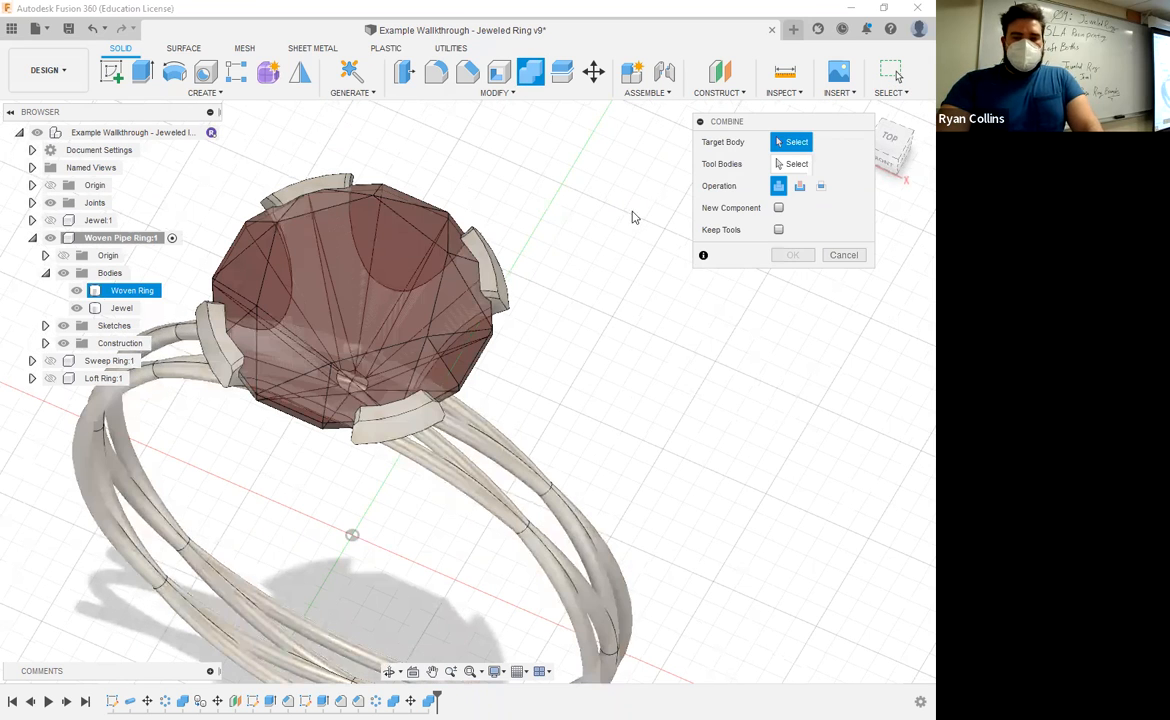
{"action": "left_click", "coordinate": [485, 262]}
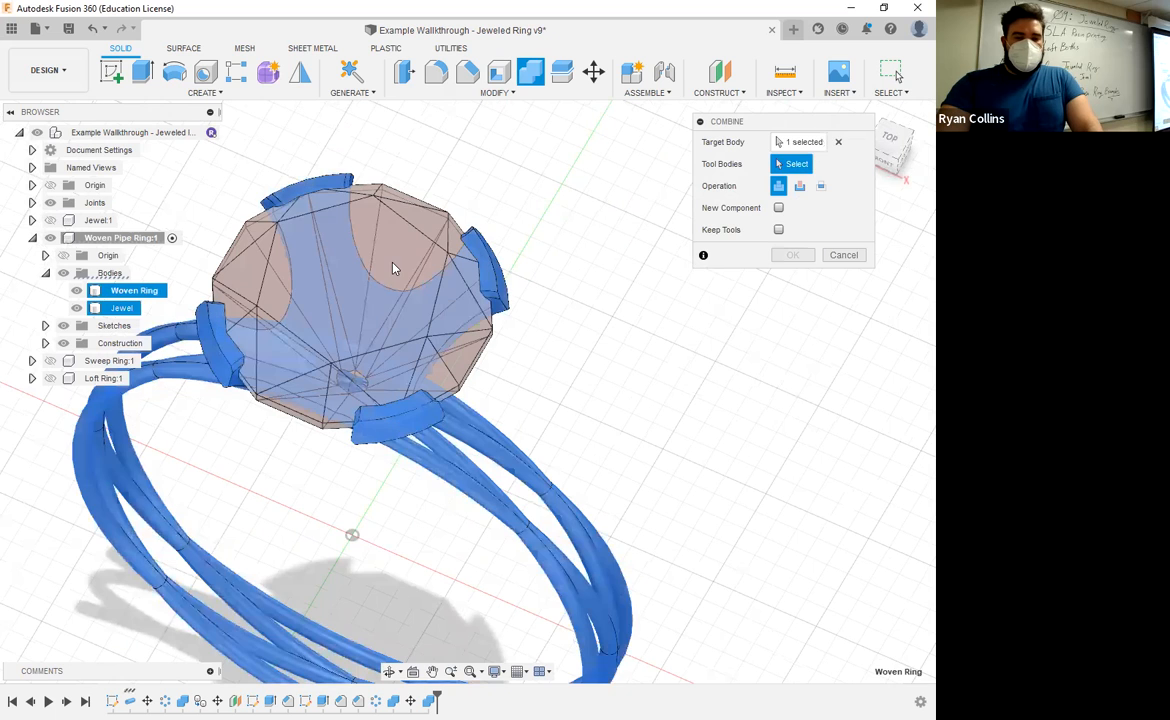
{"action": "left_click", "coordinate": [802, 187]}
{"action": "left_click", "coordinate": [778, 229]}
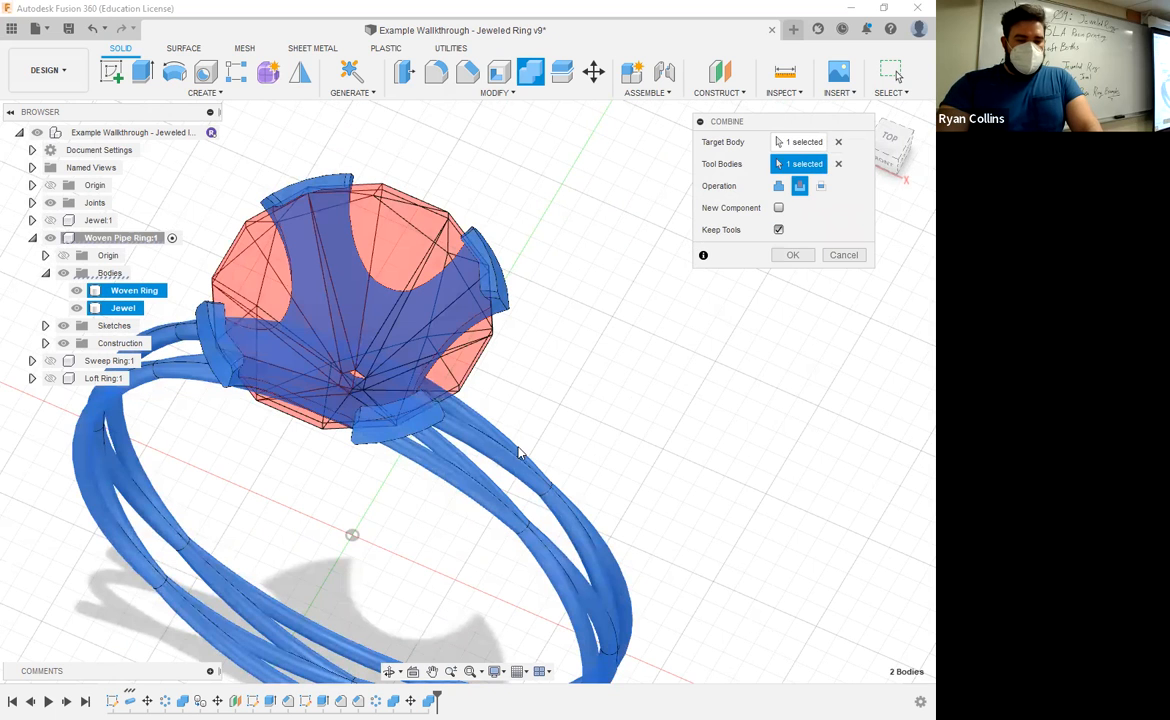
{"action": "middle_click_drag", "start_coordinate": [518, 453], "coordinate": [390, 236], "text": "shift"}
{"action": "key", "text": "Return"}
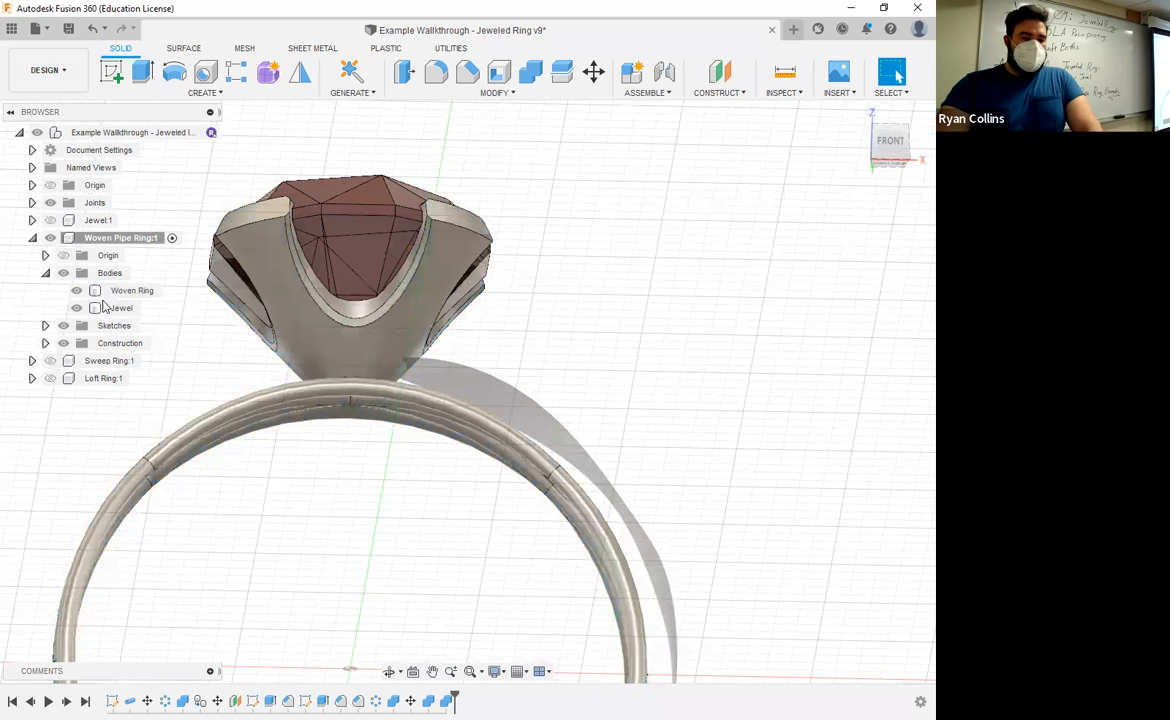
- Hide the Jewel body and examine the seat cut into the Woven Ring's setting
{"action": "left_click", "coordinate": [350, 433]}
{"action": "middle_click_drag", "start_coordinate": [350, 433], "coordinate": [562, 398], "text": "shift"}
{"action": "scroll", "coordinate": [562, 398], "scroll_direction": "down", "scroll_amount": 5}
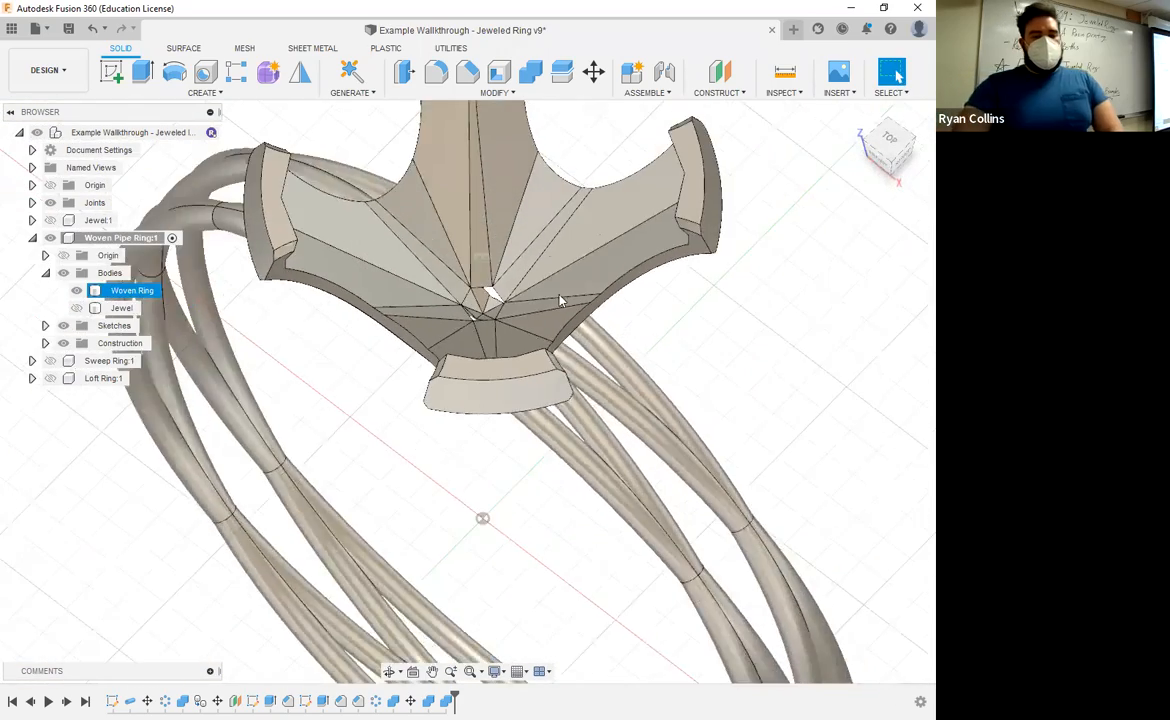
{"action": "left_click", "coordinate": [586, 209]}
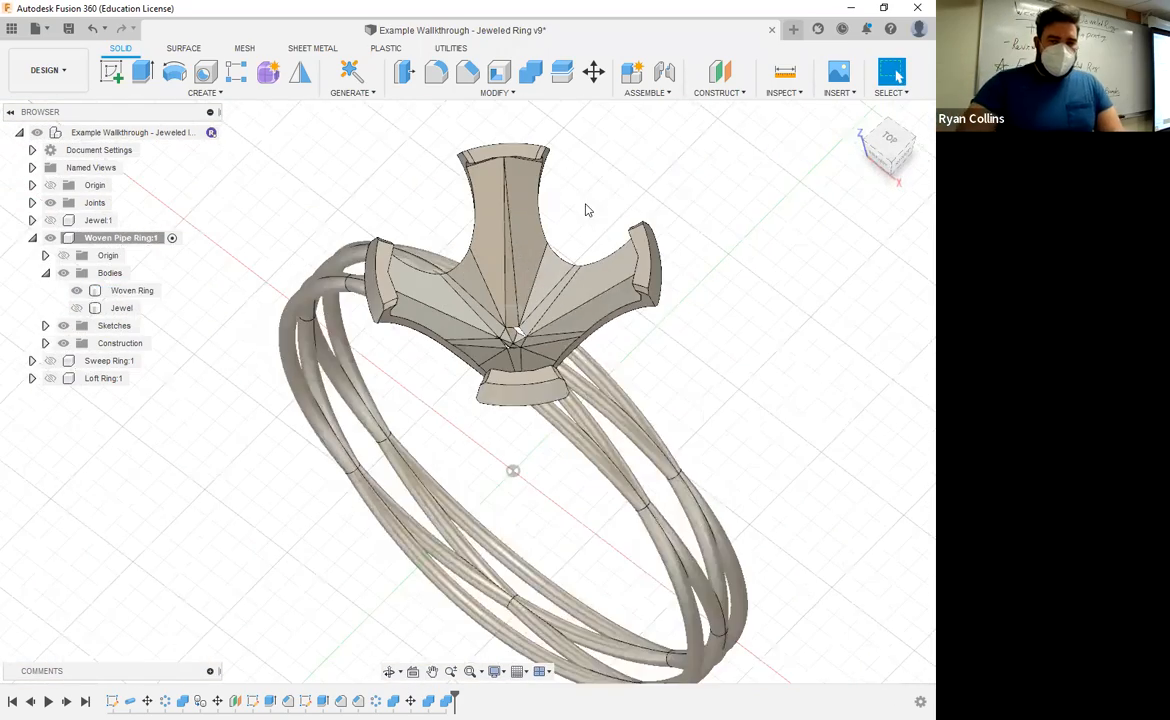
- Start a Joint with only the Jewel body shown and pick its bottom tip as the Component 1 snap point
{"action": "left_click", "coordinate": [660, 72]}
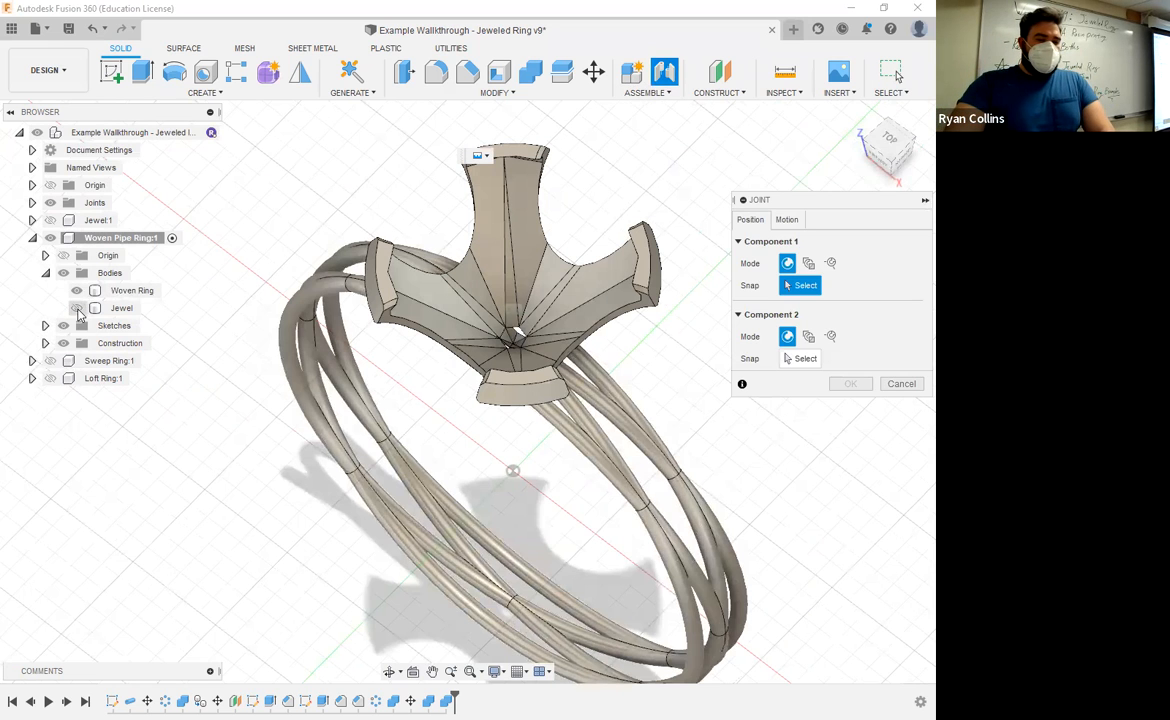
{"action": "left_click", "coordinate": [77, 308]}
{"action": "left_click", "coordinate": [77, 290]}
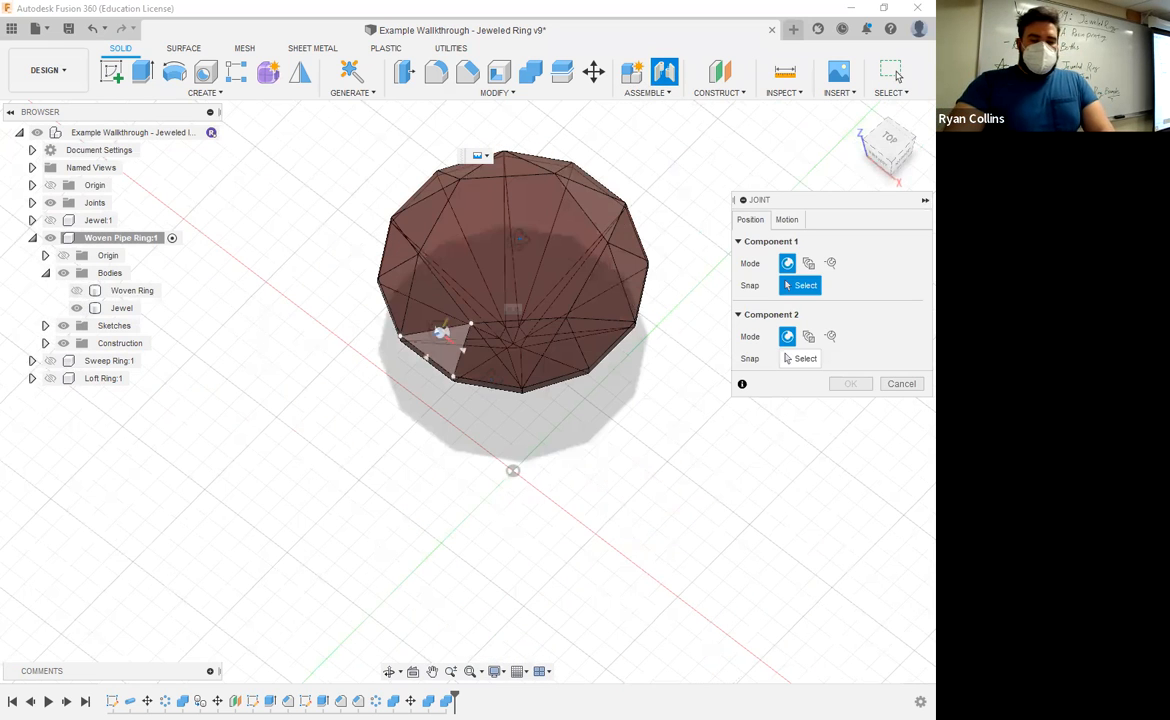
{"action": "middle_click_drag", "start_coordinate": [572, 352], "coordinate": [601, 386], "text": "shift"}
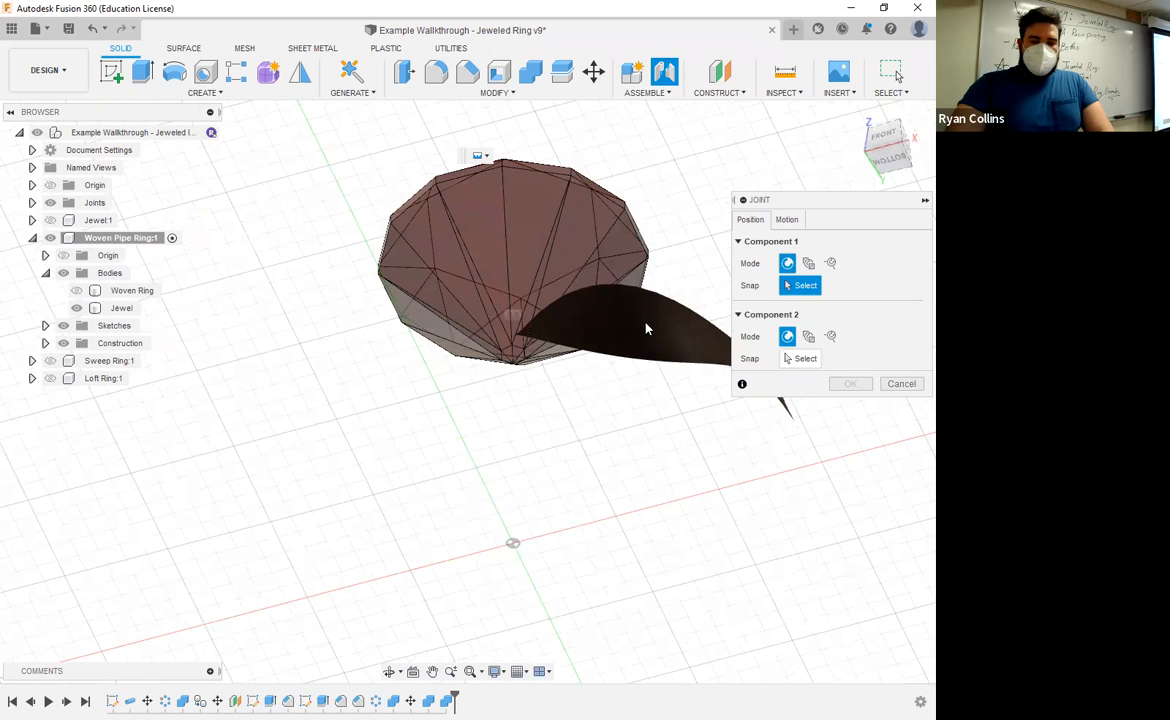
{"action": "middle_click_drag", "start_coordinate": [595, 339], "coordinate": [497, 425], "text": "shift"}
{"action": "scroll", "coordinate": [497, 425], "scroll_direction": "up", "scroll_amount": 4}
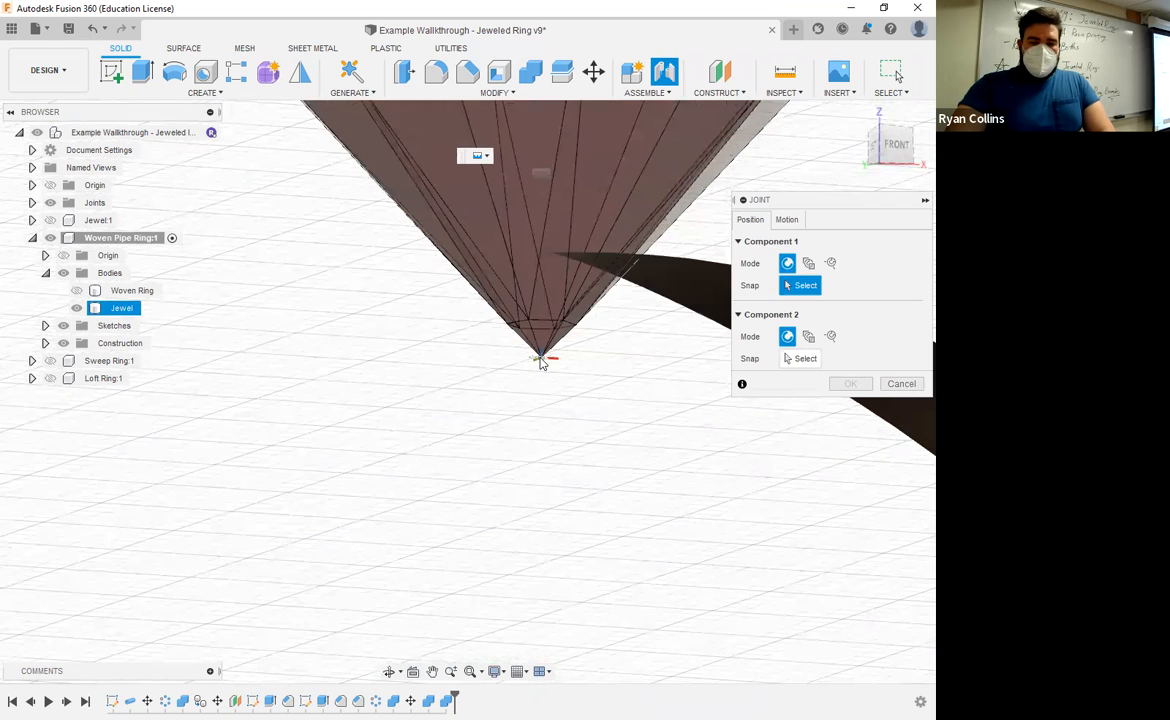
{"action": "left_click", "coordinate": [540, 361]}
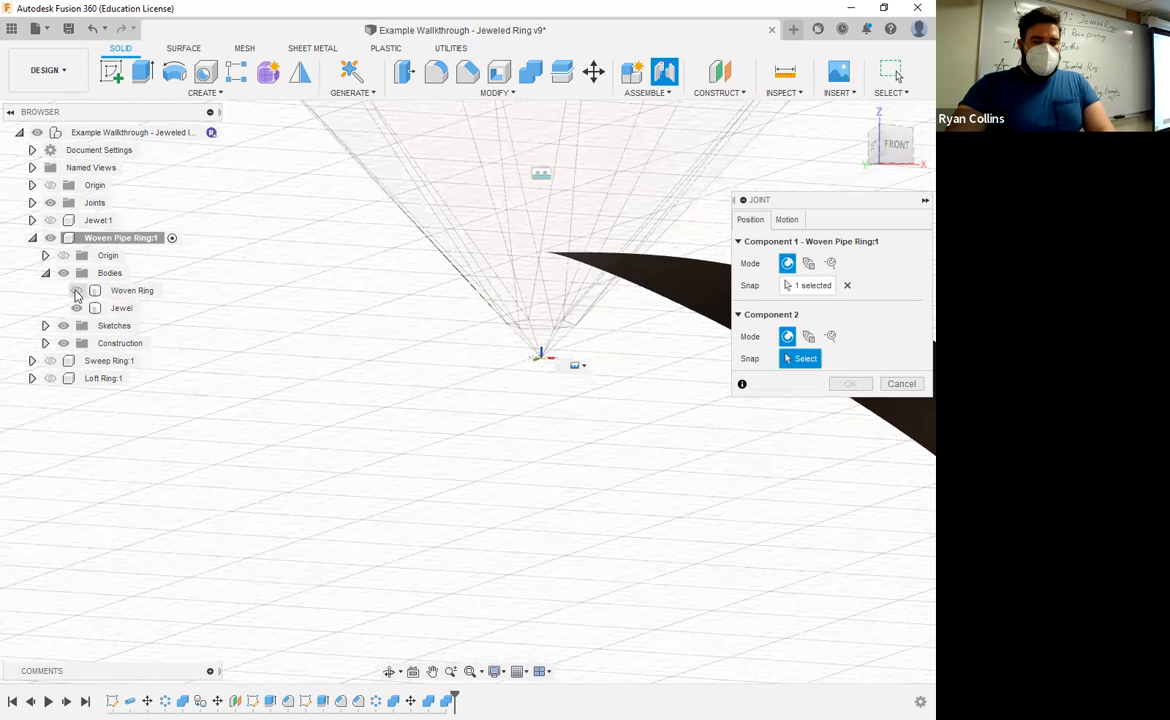
- Show the Woven Ring body and hide the Jewel to examine the joint point at the seat's base, and cancel the Joint
{"action": "scroll", "coordinate": [578, 291], "scroll_direction": "down", "scroll_amount": 5}
{"action": "middle_click_drag", "start_coordinate": [580, 290], "coordinate": [78, 312], "text": "shift"}
{"action": "left_click", "coordinate": [77, 309]}
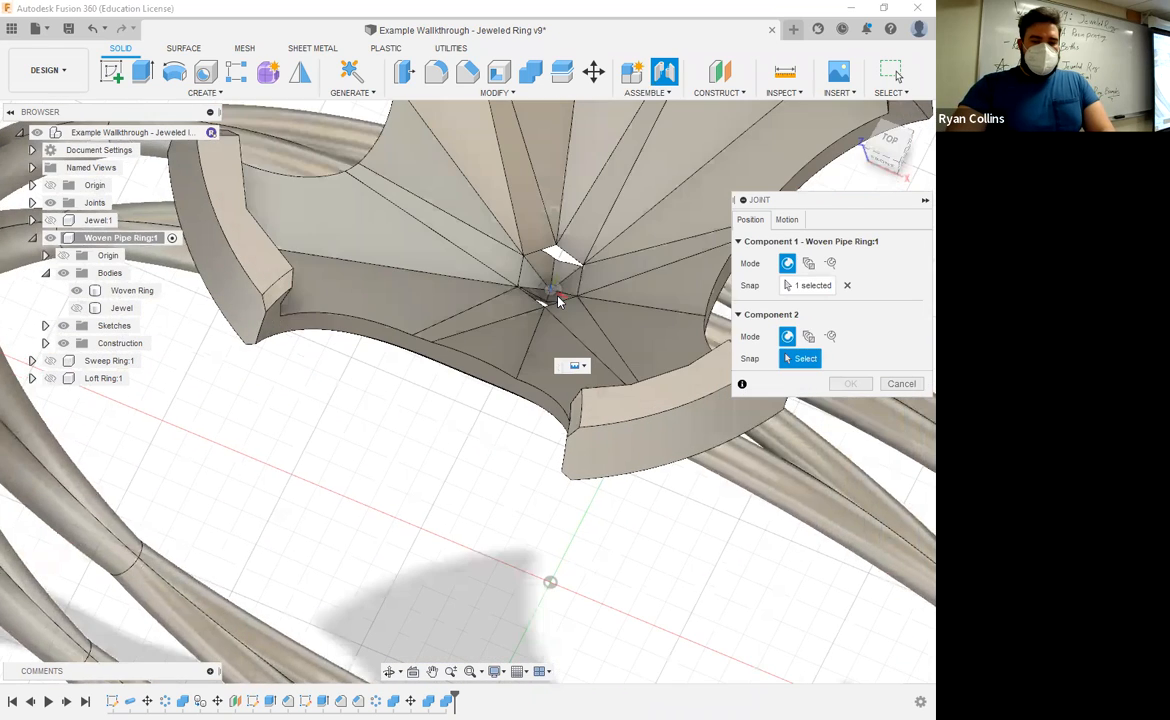
{"action": "scroll", "coordinate": [548, 296], "scroll_direction": "up", "scroll_amount": 1}
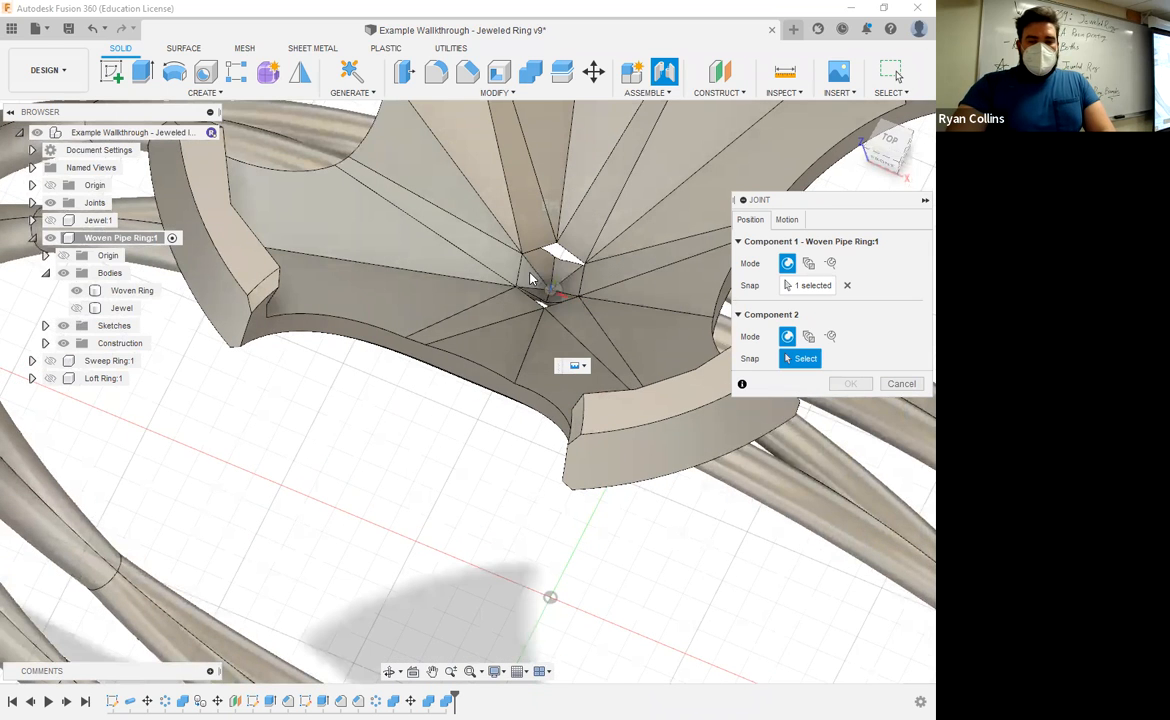
{"action": "middle_click_drag", "start_coordinate": [581, 286], "coordinate": [551, 292], "text": "shift"}
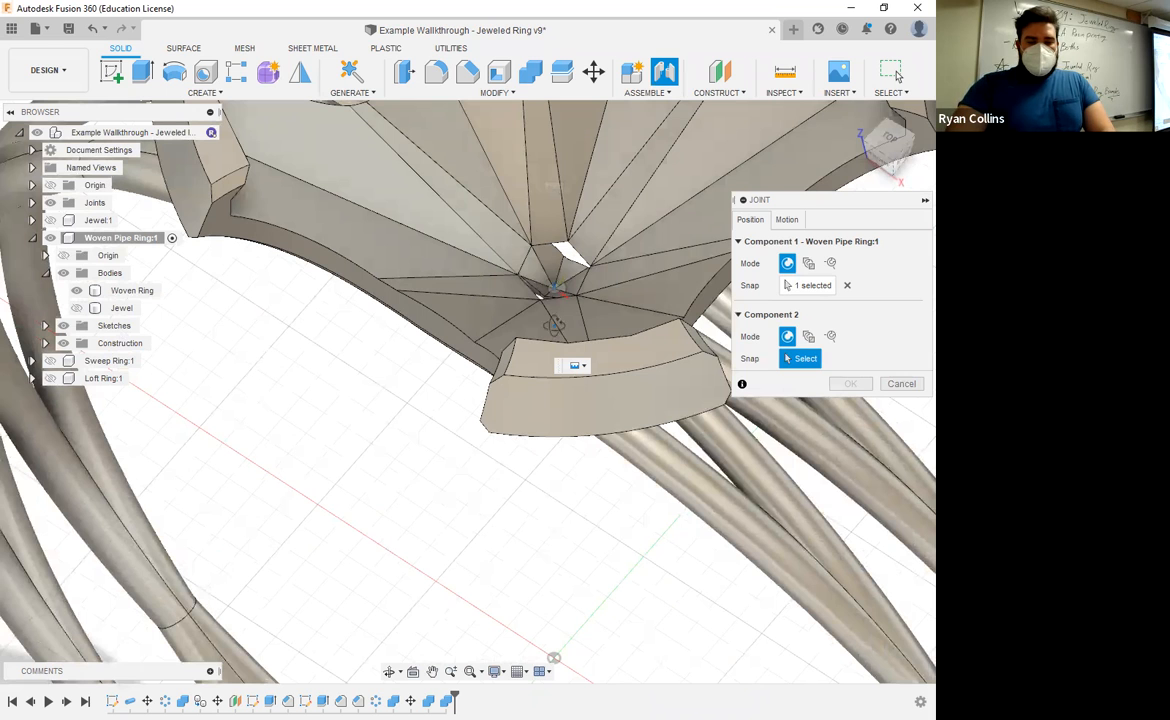
{"action": "scroll", "coordinate": [508, 295], "scroll_direction": "up", "scroll_amount": 5}
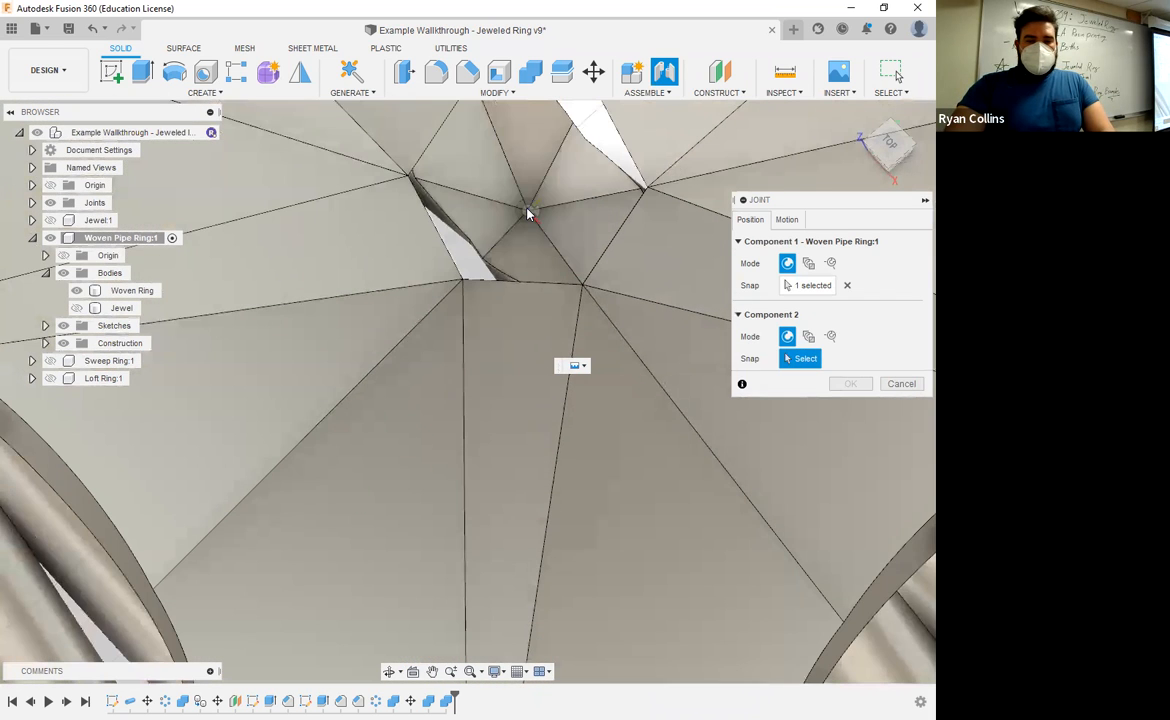
{"action": "middle_click_drag", "start_coordinate": [540, 250], "coordinate": [551, 270], "text": "shift"}
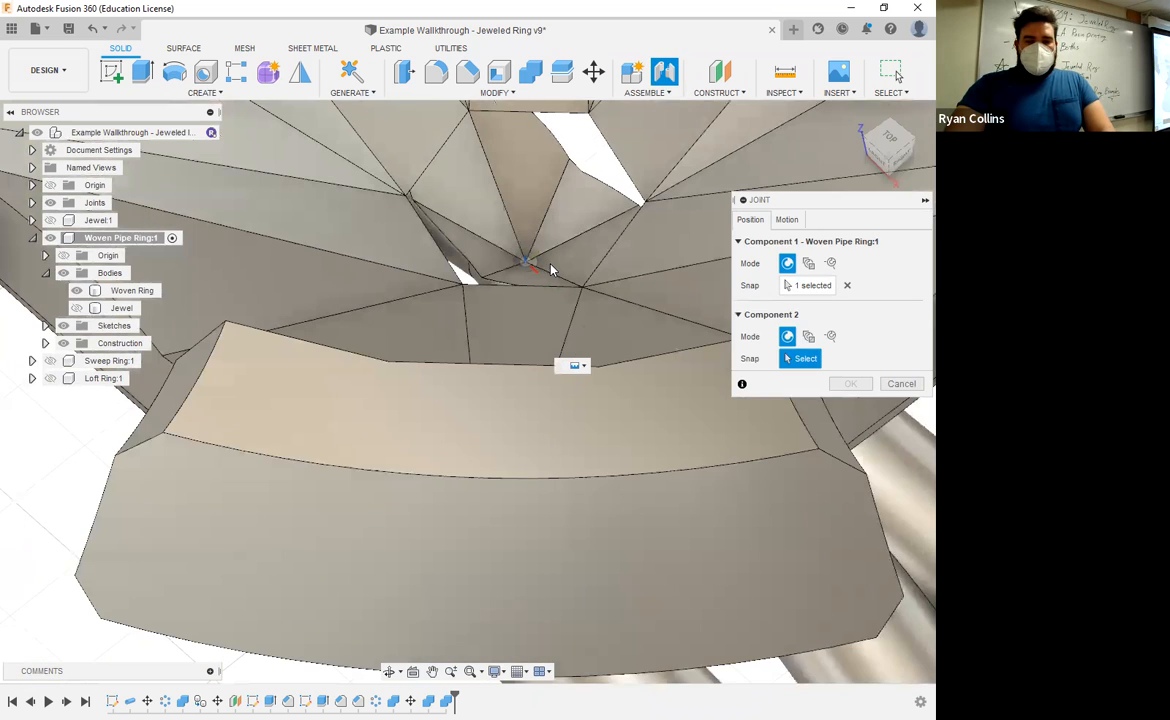
{"action": "scroll", "coordinate": [810, 358], "scroll_direction": "down", "scroll_amount": 2}
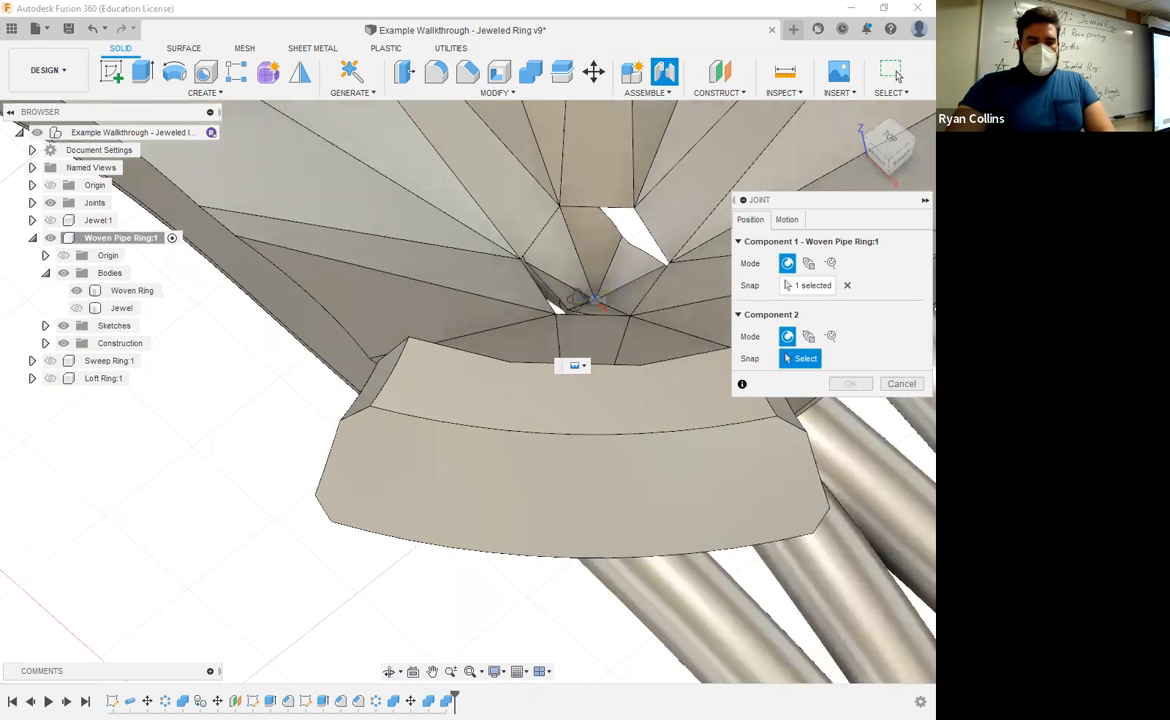
{"action": "mouse_move", "coordinate": [592, 300]}
{"action": "middle_mouse_down", "text": "shift"}
{"action": "mouse_move", "coordinate": [580, 322]}
{"action": "mouse_move", "coordinate": [604, 320]}
{"action": "mouse_move", "coordinate": [594, 287]}
{"action": "middle_mouse_up", "text": "shift"}
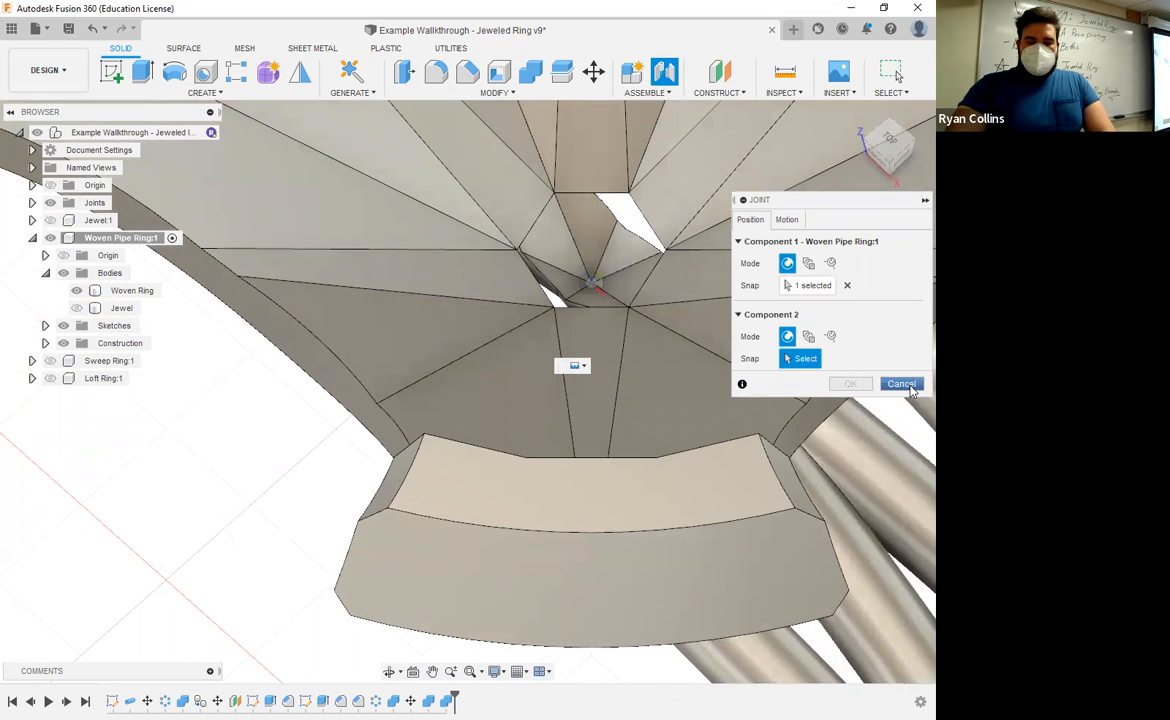
{"action": "key", "text": "Escape"}
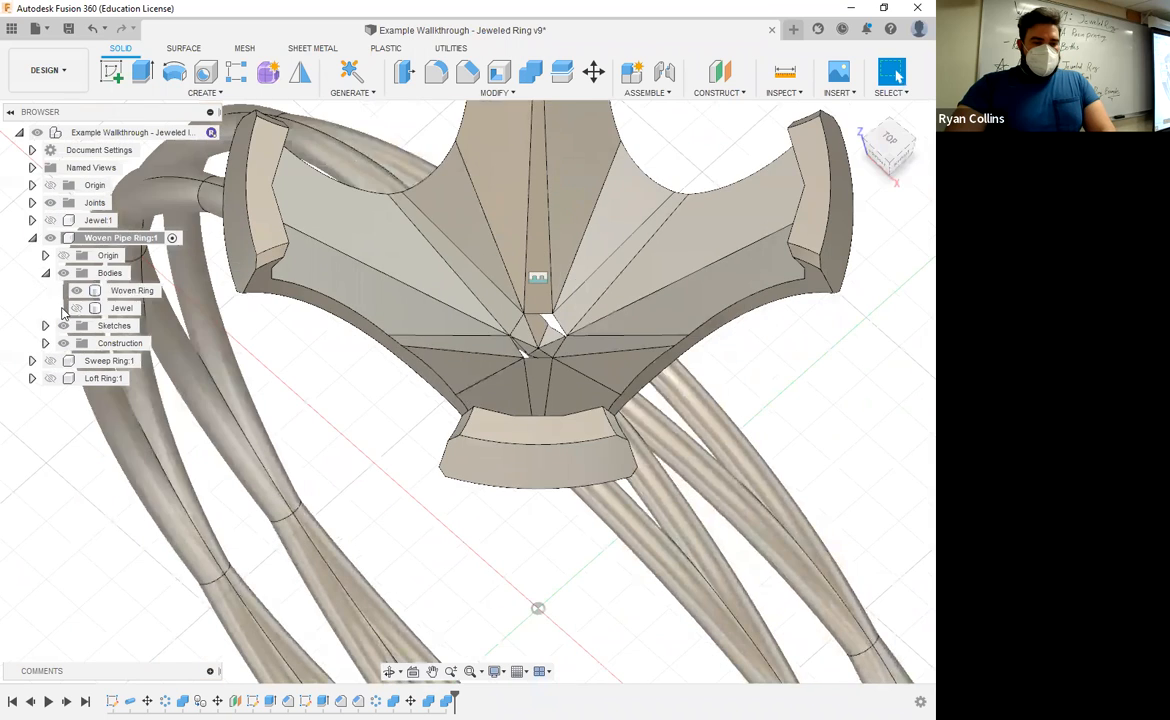
- Show the Jewel body again and save the design with the version description "Setting Joined"
{"action": "left_click", "coordinate": [76, 308]}
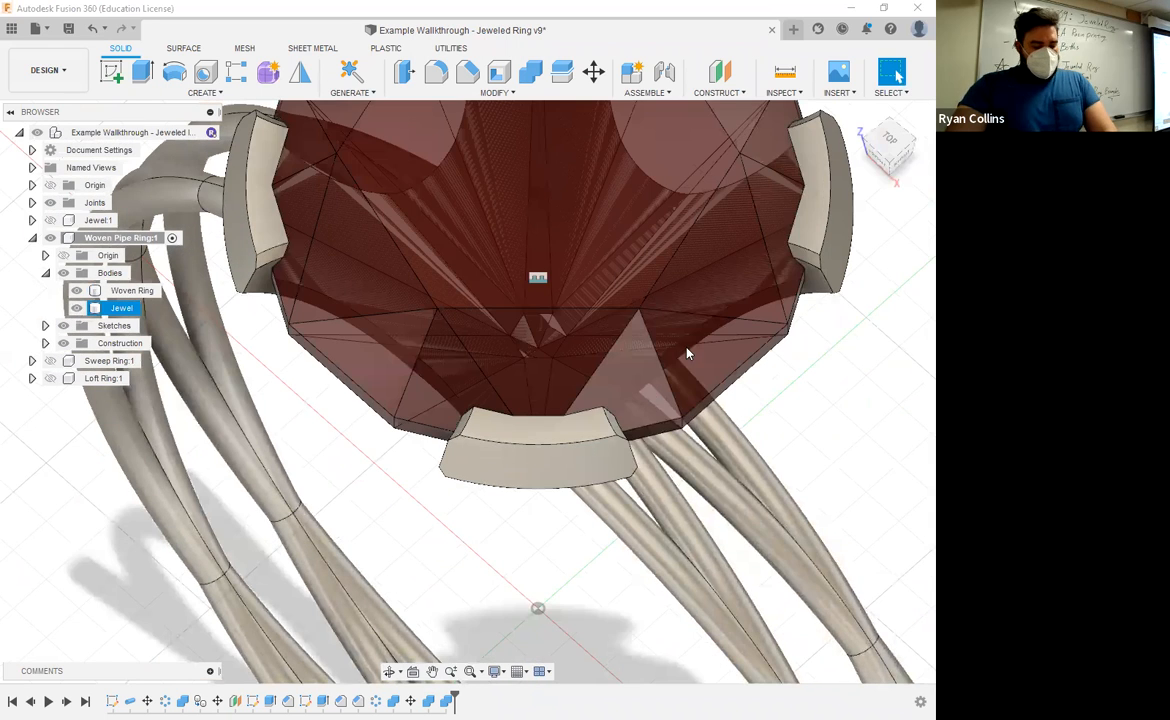
{"action": "middle_click_drag", "start_coordinate": [614, 350], "coordinate": [687, 352], "text": "shift"}
{"action": "key", "text": "ctrl+s"}
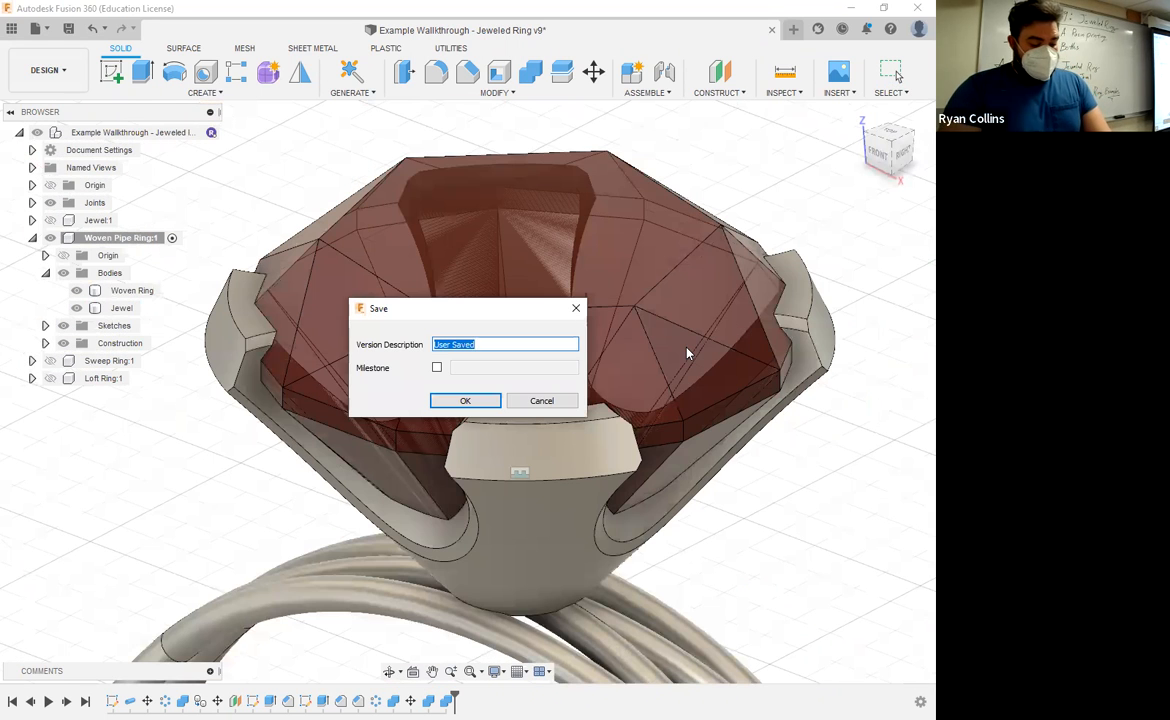
{"action": "type", "text": "Setting Joined"}
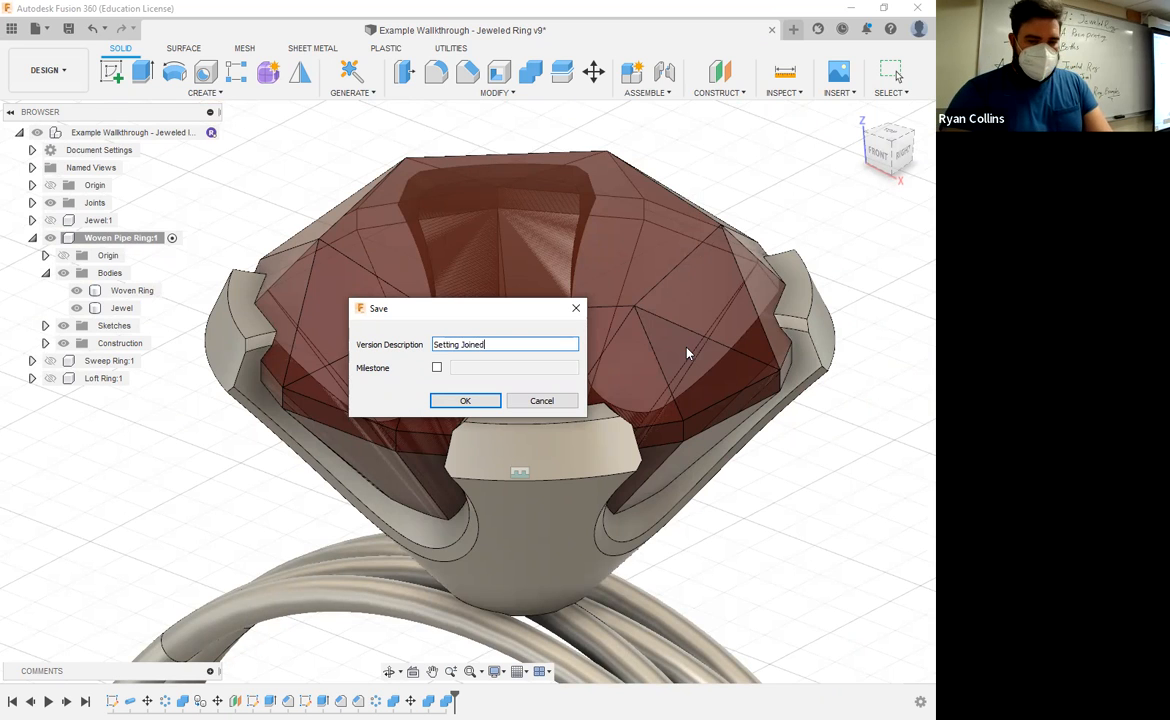
{"action": "key", "text": "Return"}
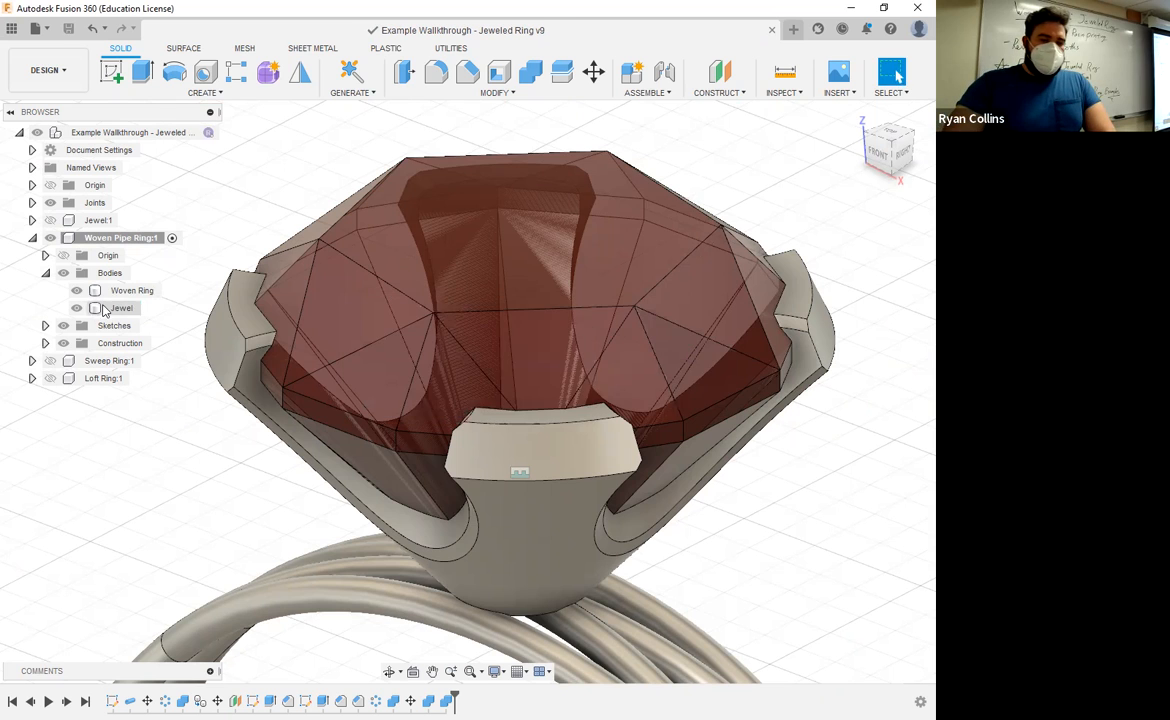
- Start another Joint from the Jewel body's bottom tip, inspect that point inside and beneath the Woven Ring's setting, and cancel the Joint
{"action": "left_click", "coordinate": [104, 309]}
{"action": "middle_click_drag", "start_coordinate": [604, 375], "coordinate": [573, 308]}
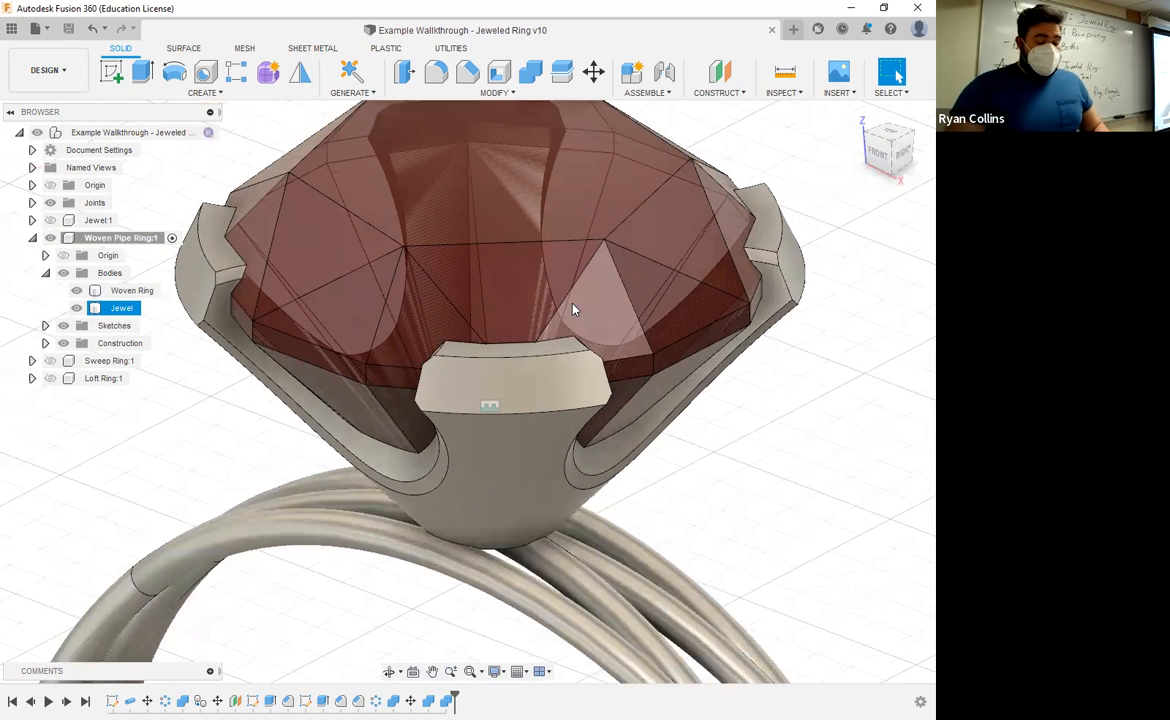
{"action": "left_click", "coordinate": [816, 220]}
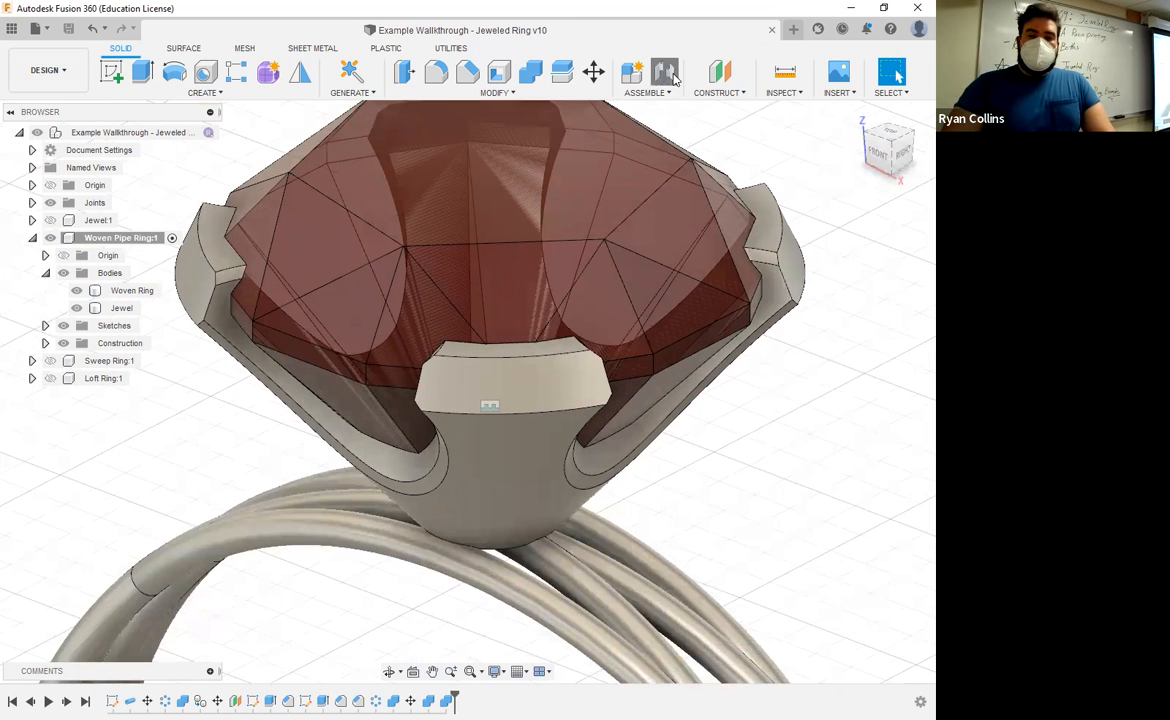
{"action": "key", "text": "j"}
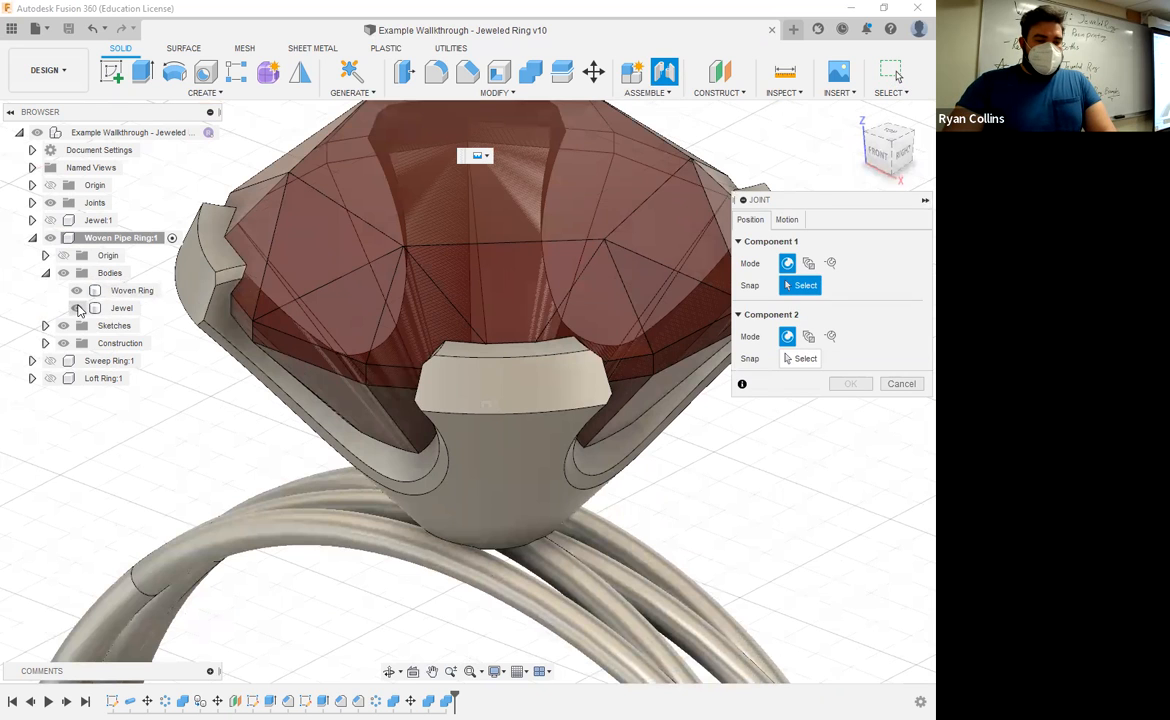
{"action": "left_click", "coordinate": [77, 290]}
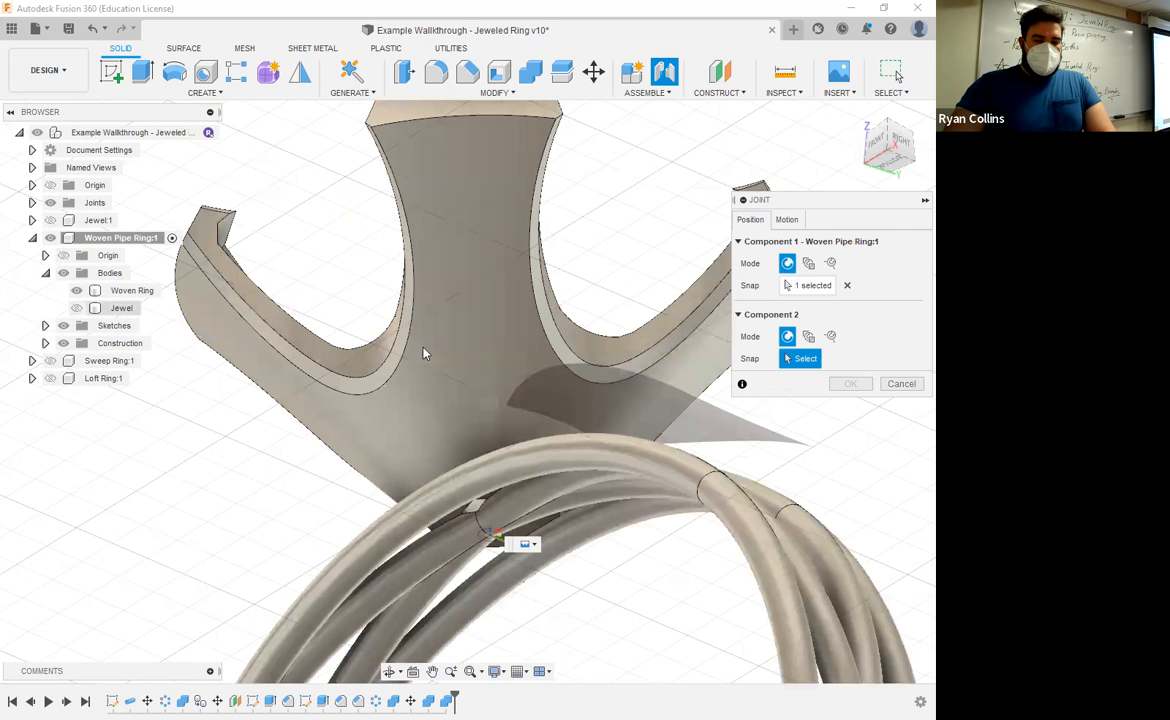
{"action": "middle_click_drag", "start_coordinate": [426, 350], "coordinate": [507, 293], "text": "shift"}
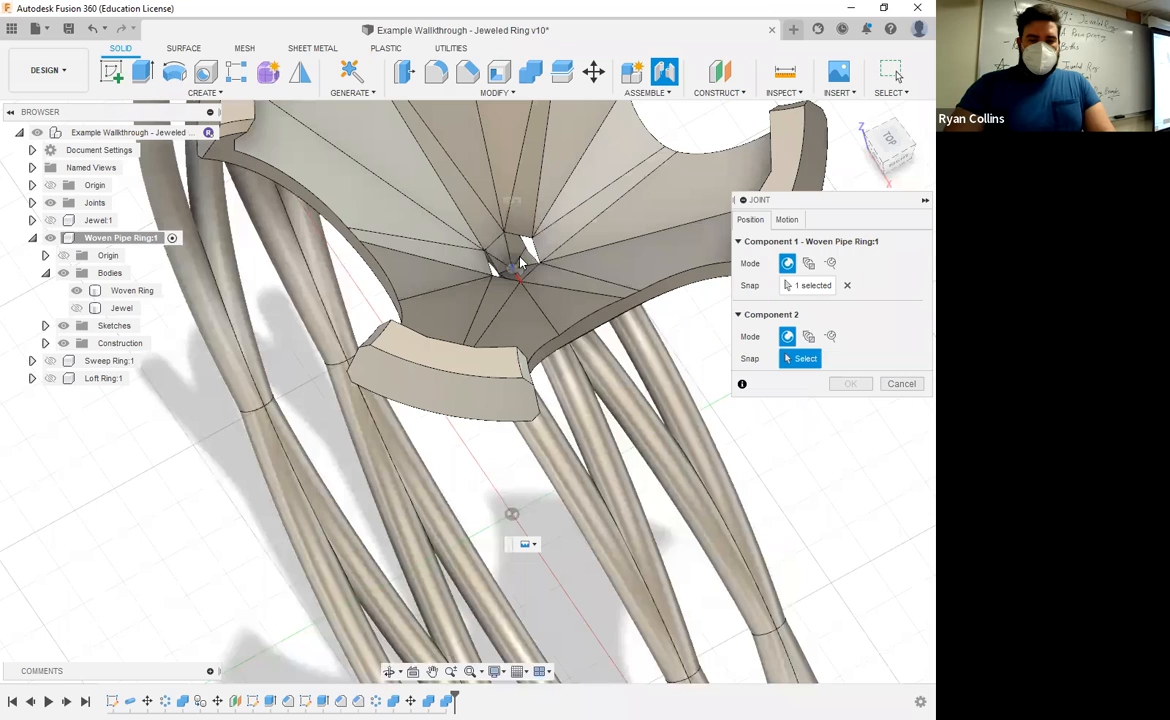
{"action": "middle_click_drag", "start_coordinate": [559, 345], "coordinate": [371, 324], "text": "shift"}
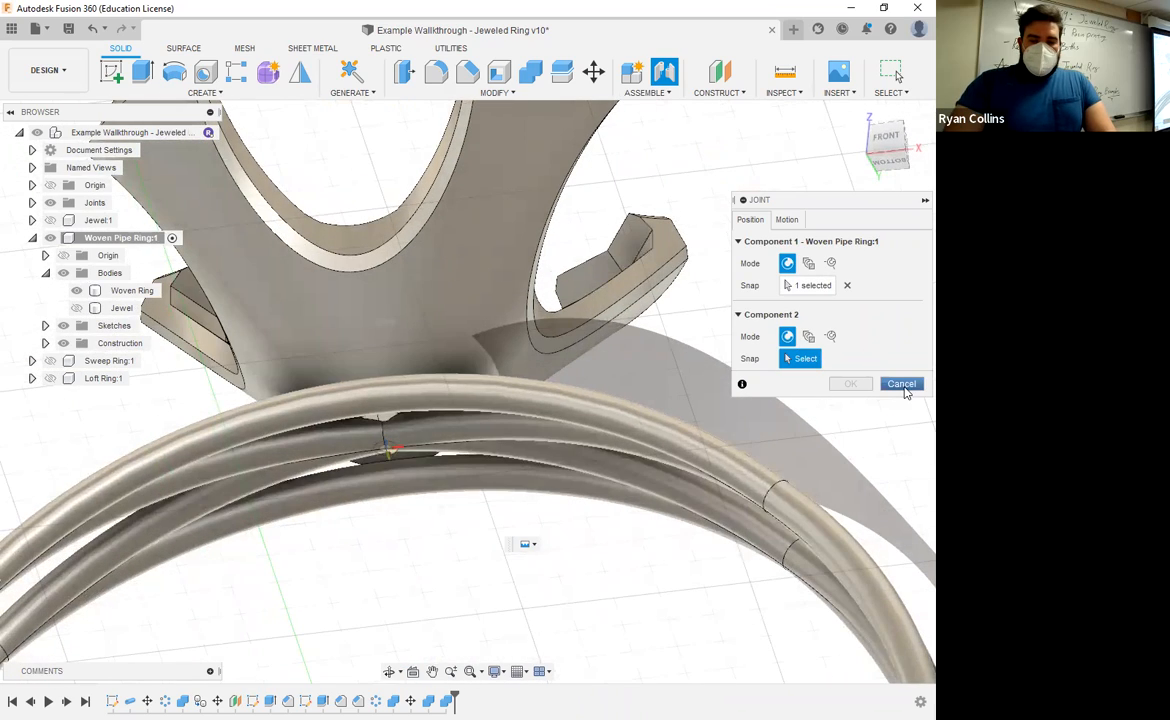
{"action": "mouse_move", "coordinate": [580, 300]}
{"action": "middle_mouse_down", "text": "shift"}
{"action": "mouse_move", "coordinate": [607, 292]}
{"action": "mouse_move", "coordinate": [570, 285]}
{"action": "middle_mouse_up", "text": "shift"}
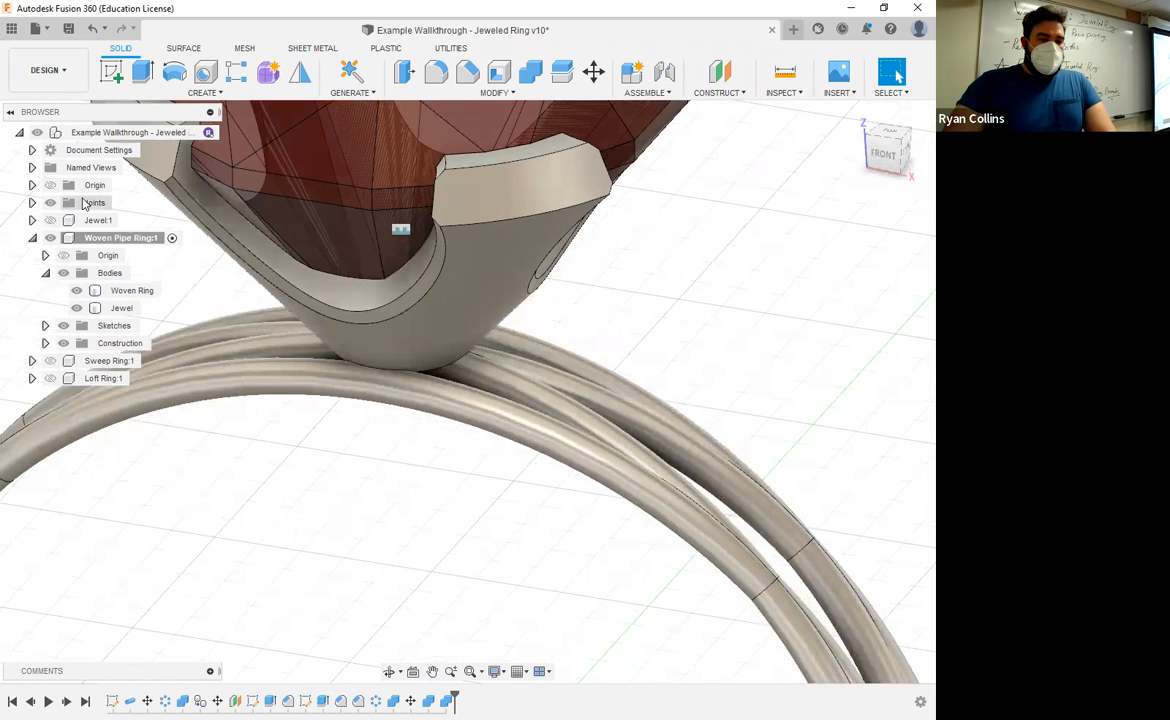
- Collapse the Woven Pipe Ring component and activate the top-level assembly
{"action": "scroll", "coordinate": [657, 350], "scroll_direction": "down", "scroll_amount": 5}
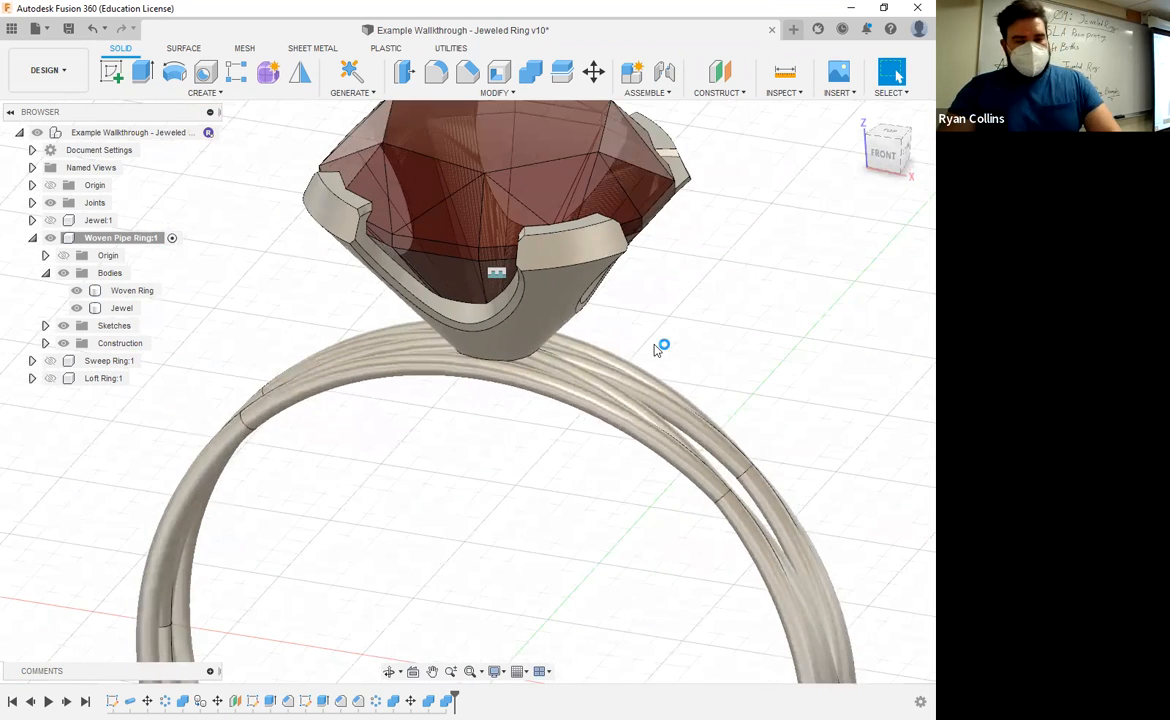
{"action": "scroll", "coordinate": [699, 300], "scroll_direction": "down", "scroll_amount": 6}
{"action": "middle_click_drag", "start_coordinate": [695, 303], "coordinate": [540, 261], "text": "shift"}
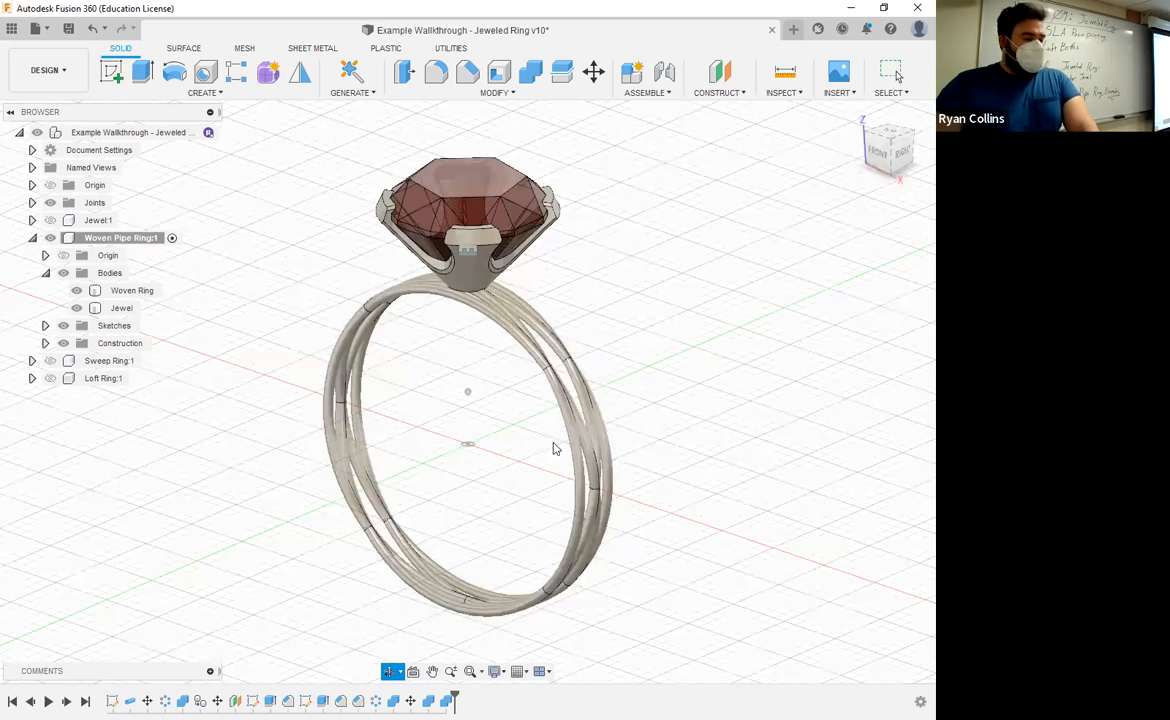
{"action": "middle_click_drag", "start_coordinate": [512, 335], "coordinate": [47, 238], "text": "shift"}
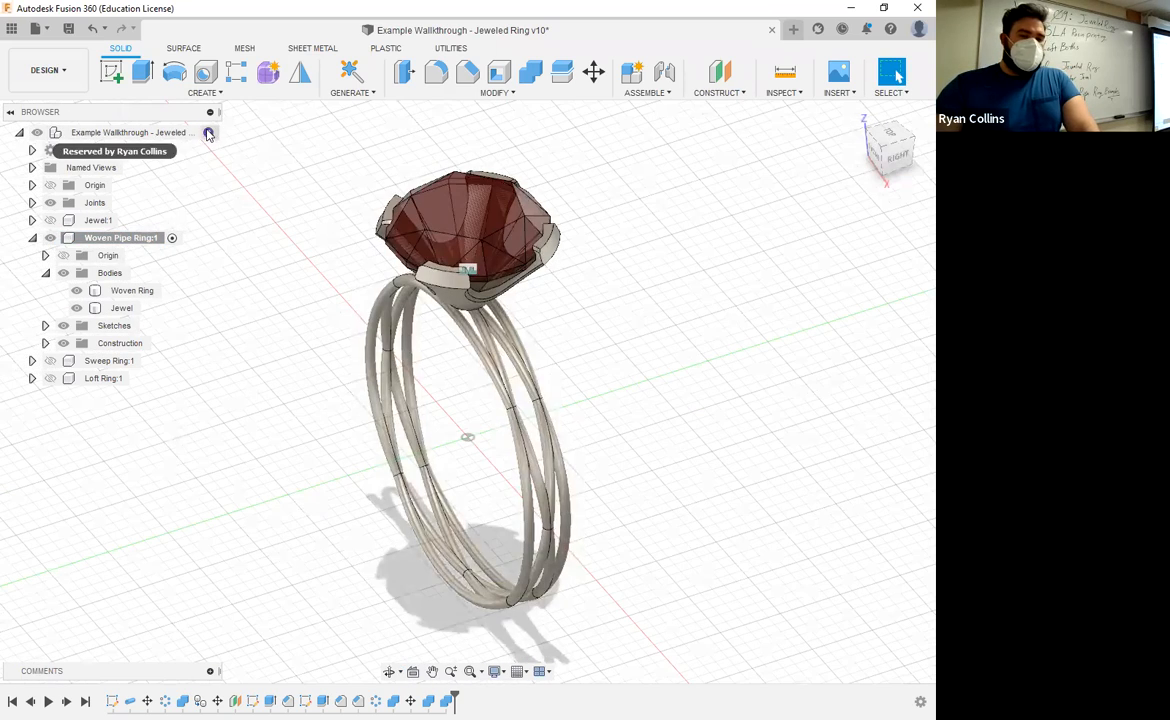
{"action": "left_click", "coordinate": [32, 238]}
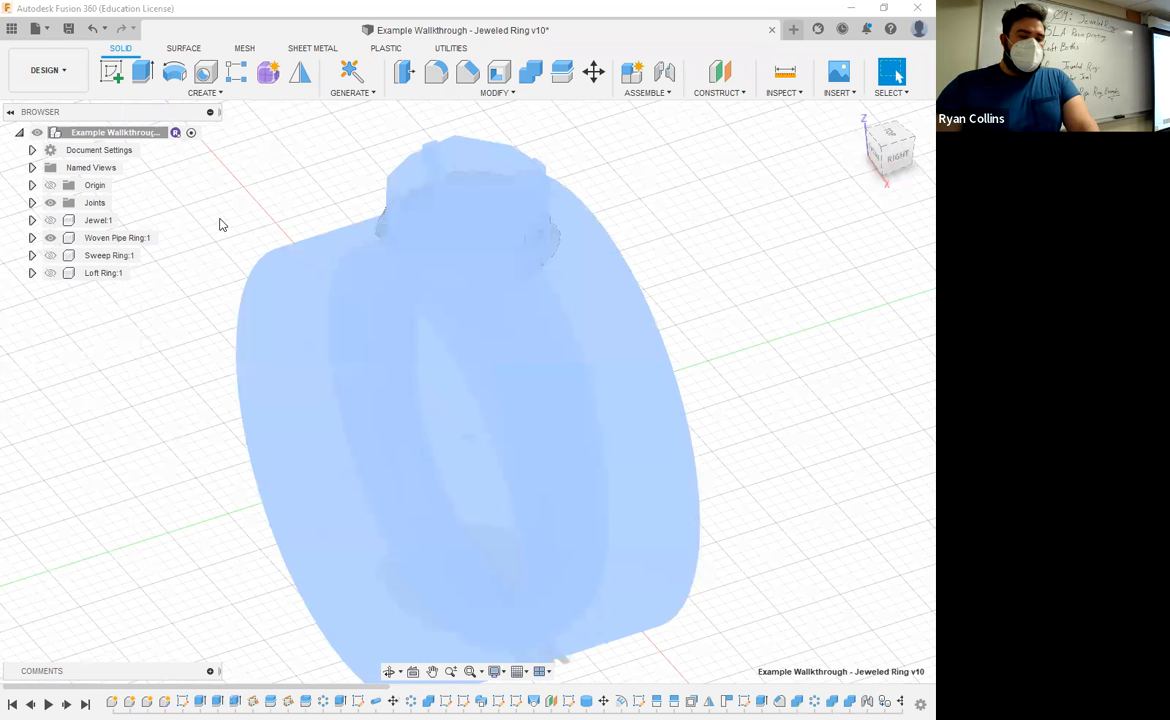
{"action": "left_click", "coordinate": [52, 239]}
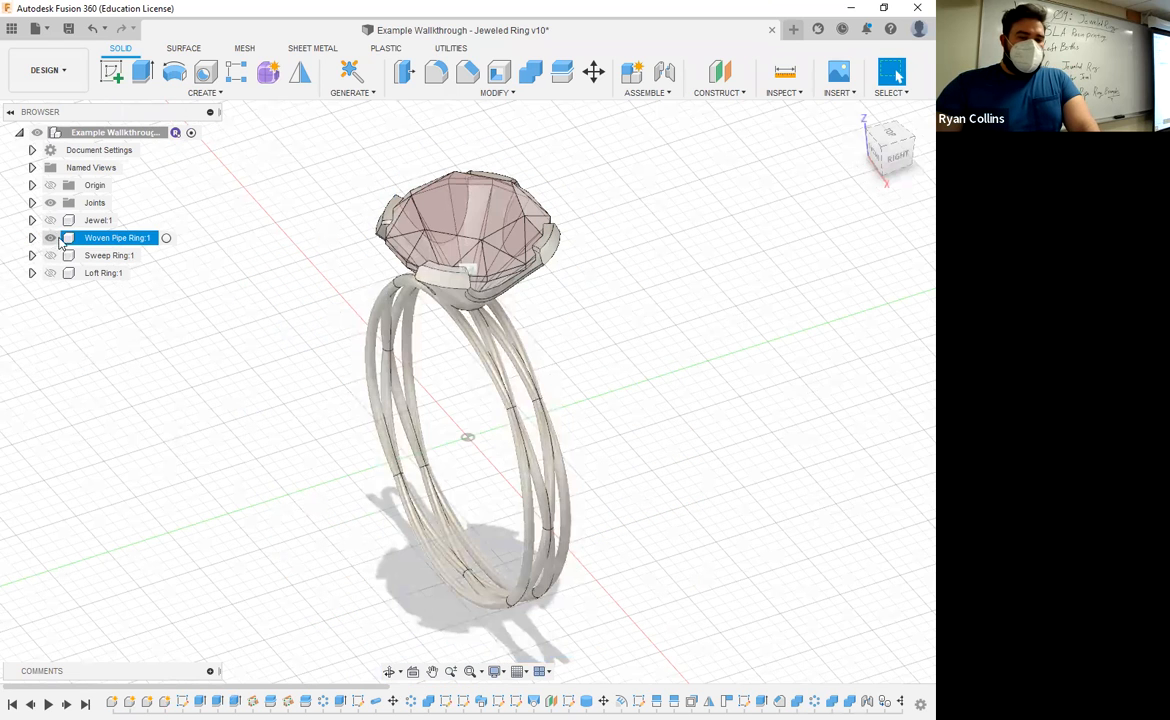
{"action": "key", "text": "Escape"}
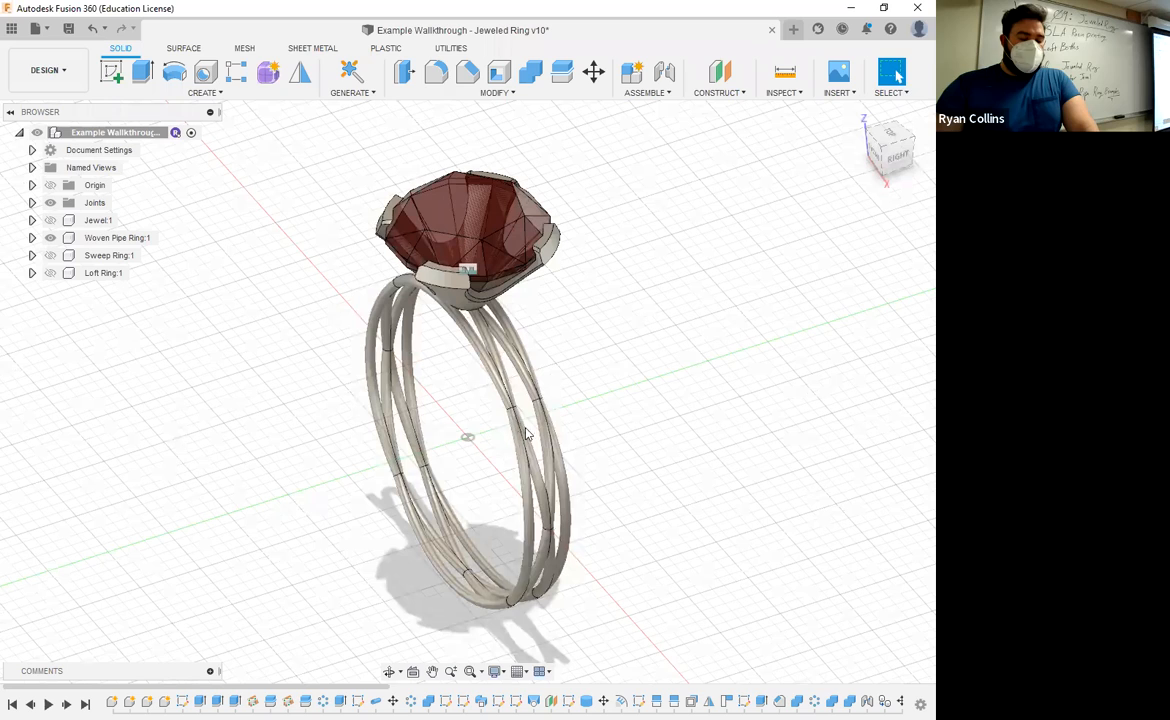
- Review the finished Woven Pipe Ring, hide it and show the Sweep Ring component for inspection
{"action": "middle_click_drag", "start_coordinate": [535, 332], "coordinate": [463, 180], "text": "shift"}
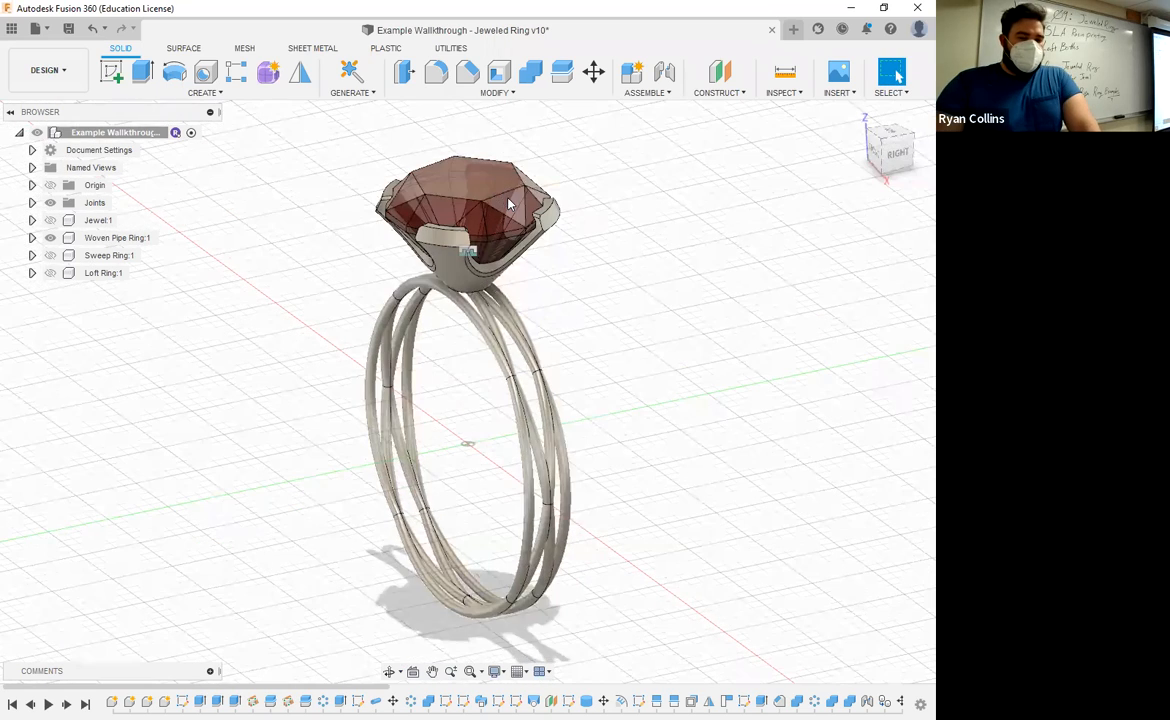
{"action": "middle_click_drag", "start_coordinate": [450, 285], "coordinate": [451, 246], "text": "shift"}
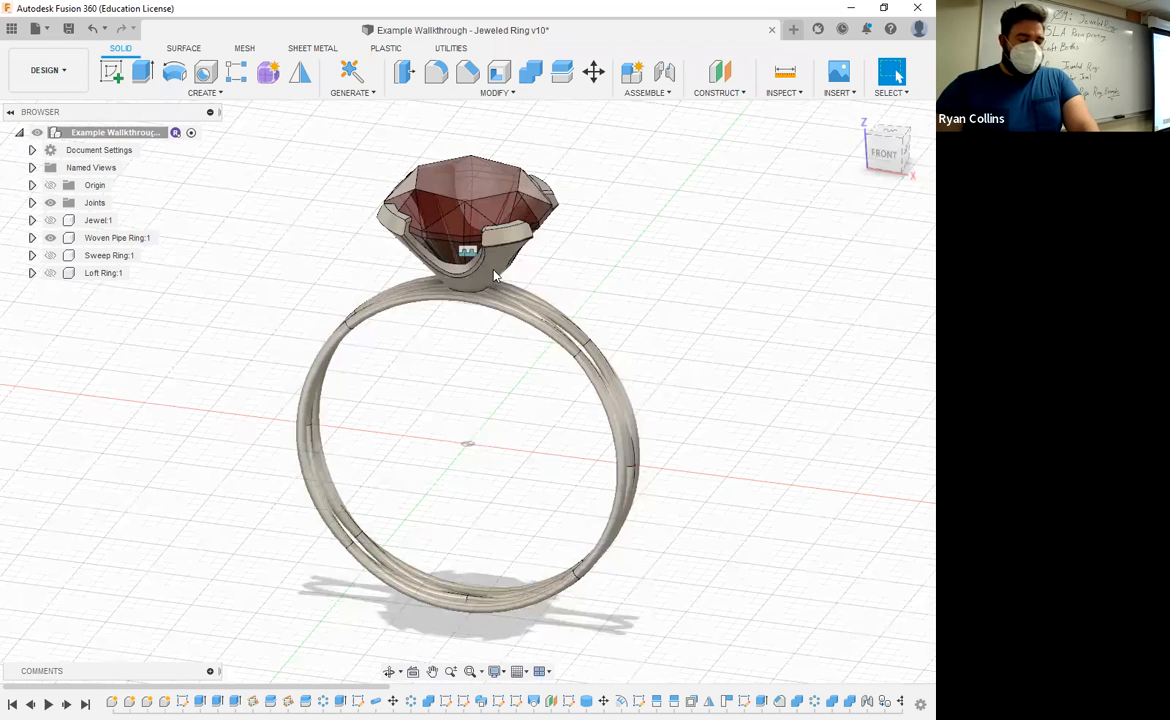
{"action": "left_click", "coordinate": [51, 238]}
{"action": "left_click", "coordinate": [50, 255]}
{"action": "middle_click_drag", "start_coordinate": [580, 261], "coordinate": [622, 254], "text": "shift"}
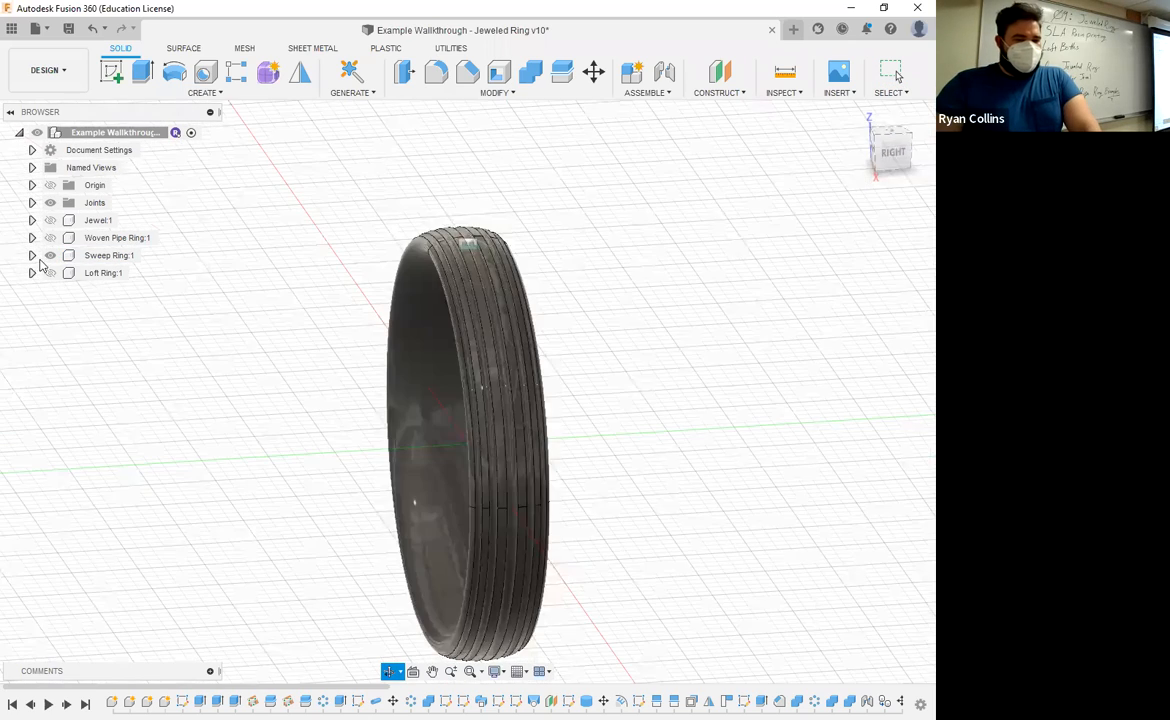
- Display the Loft Ring with the Jewel component instead of the Sweep Ring, and save the design with the version description "User Saved"
{"action": "left_click", "coordinate": [50, 255]}
{"action": "left_click", "coordinate": [51, 274]}
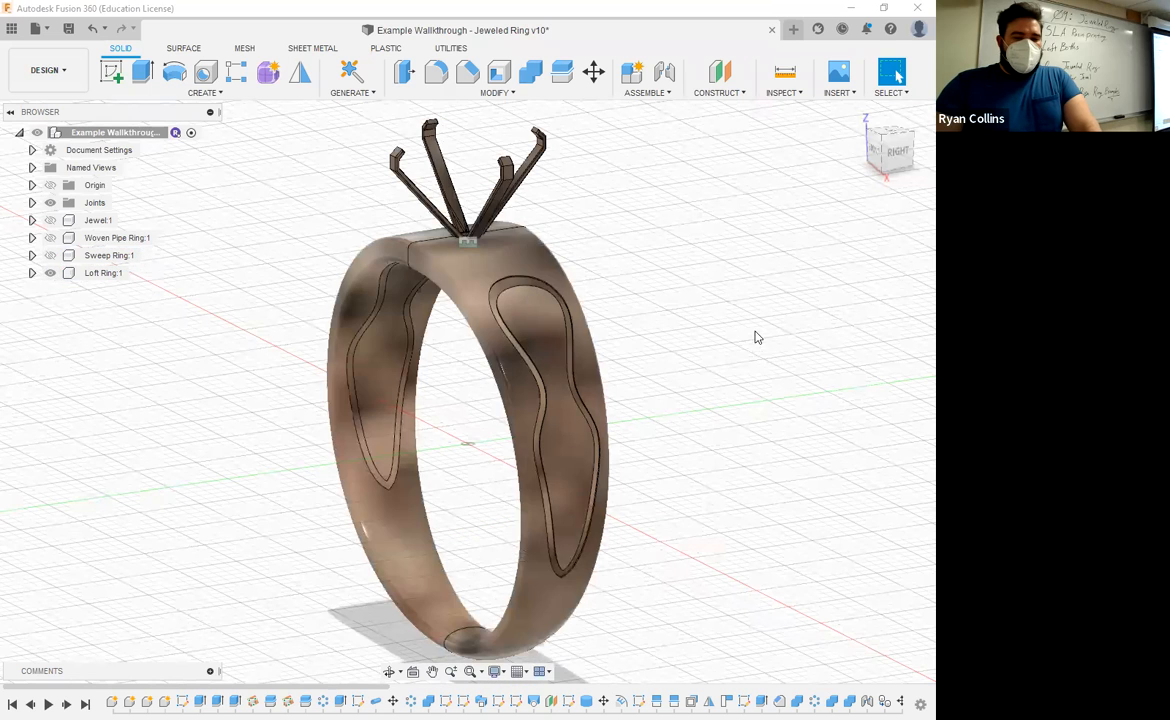
{"action": "left_click", "coordinate": [50, 220]}
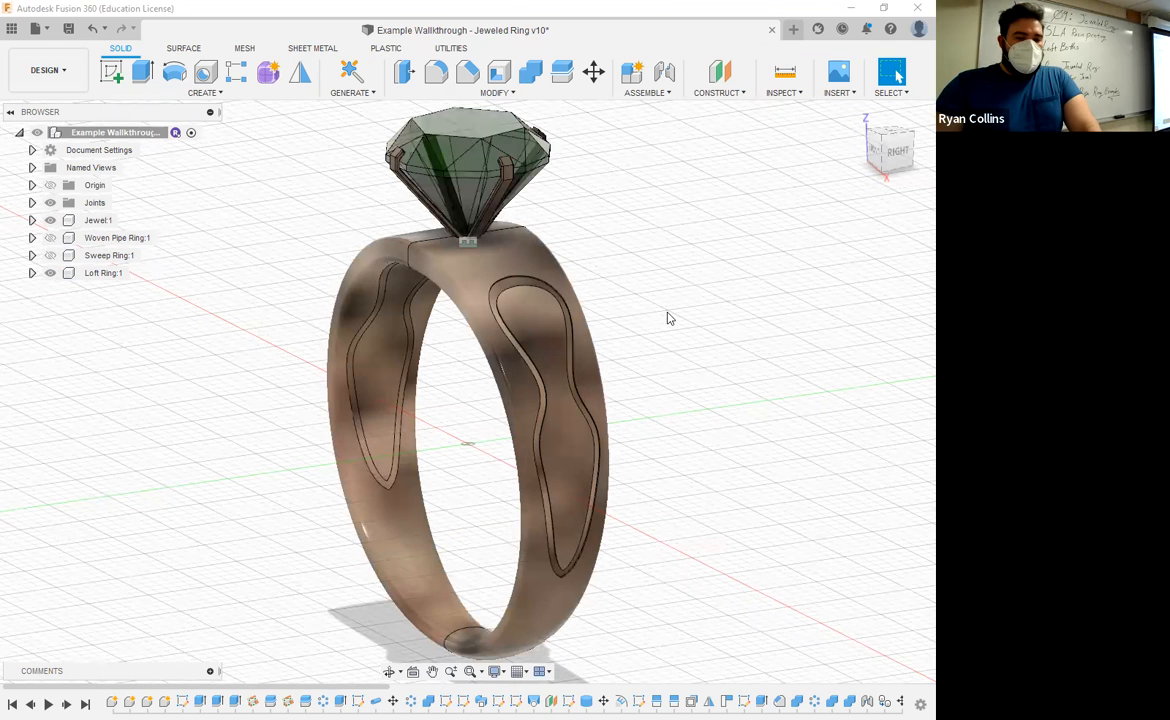
{"action": "middle_click_drag", "start_coordinate": [710, 329], "coordinate": [739, 329], "text": "shift"}
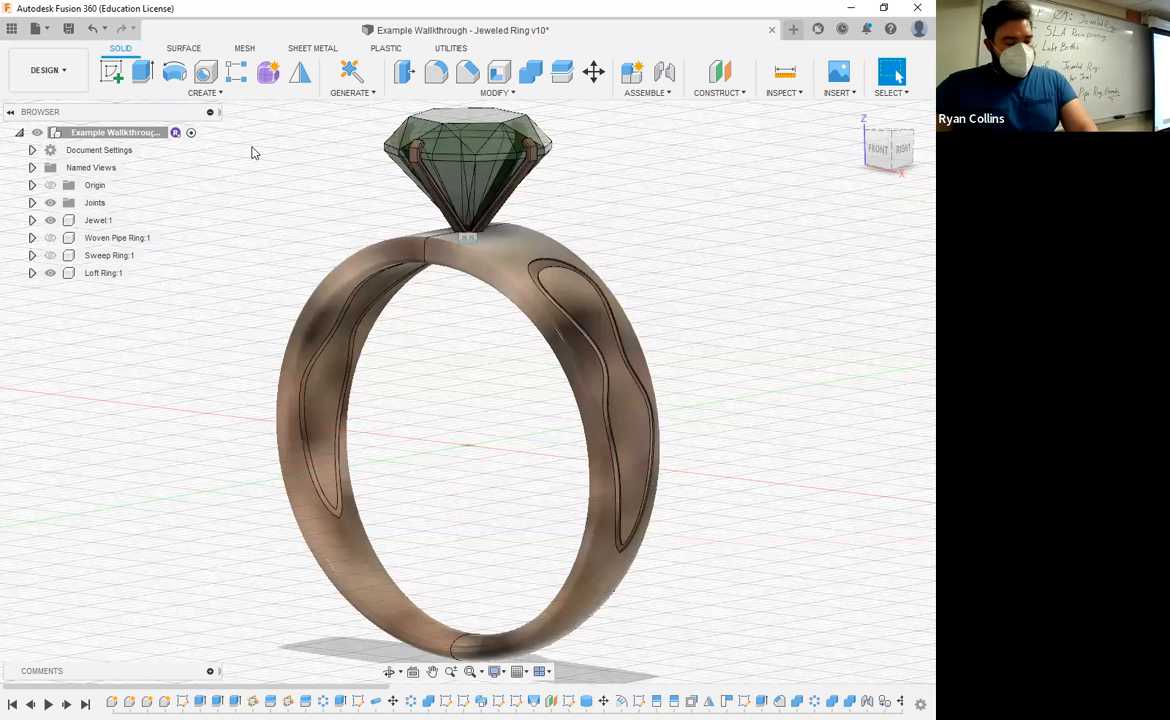
{"action": "key", "text": "ctrl+s"}
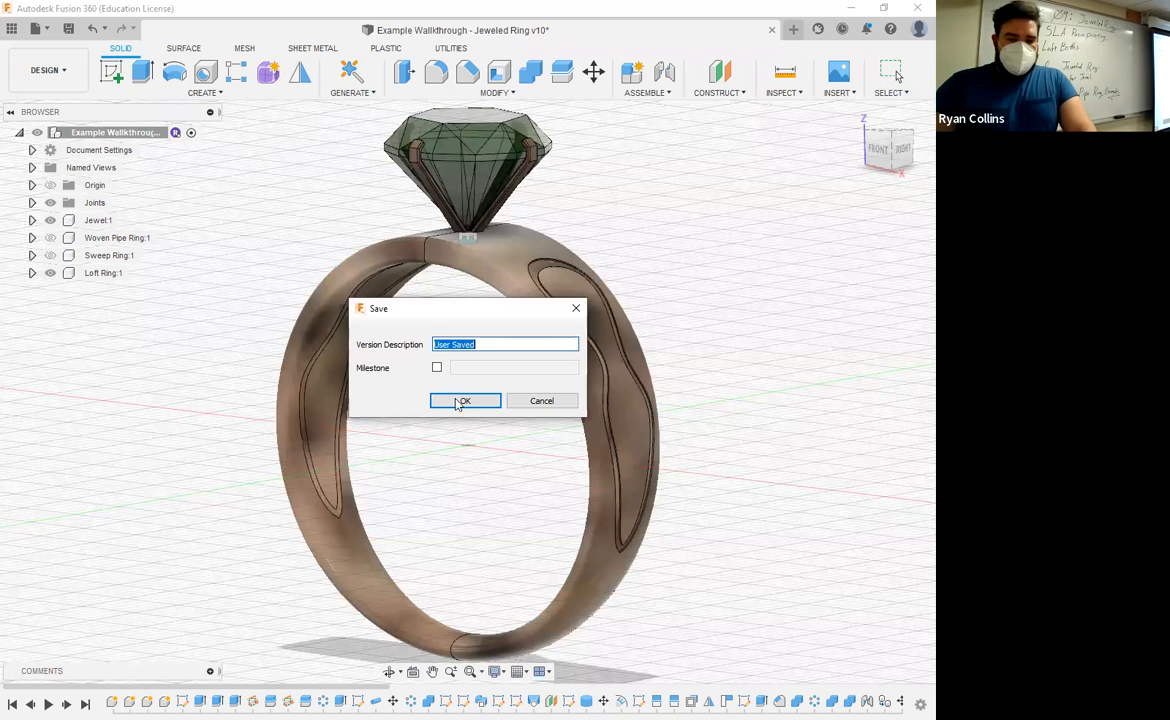
{"action": "left_click", "coordinate": [465, 401]}
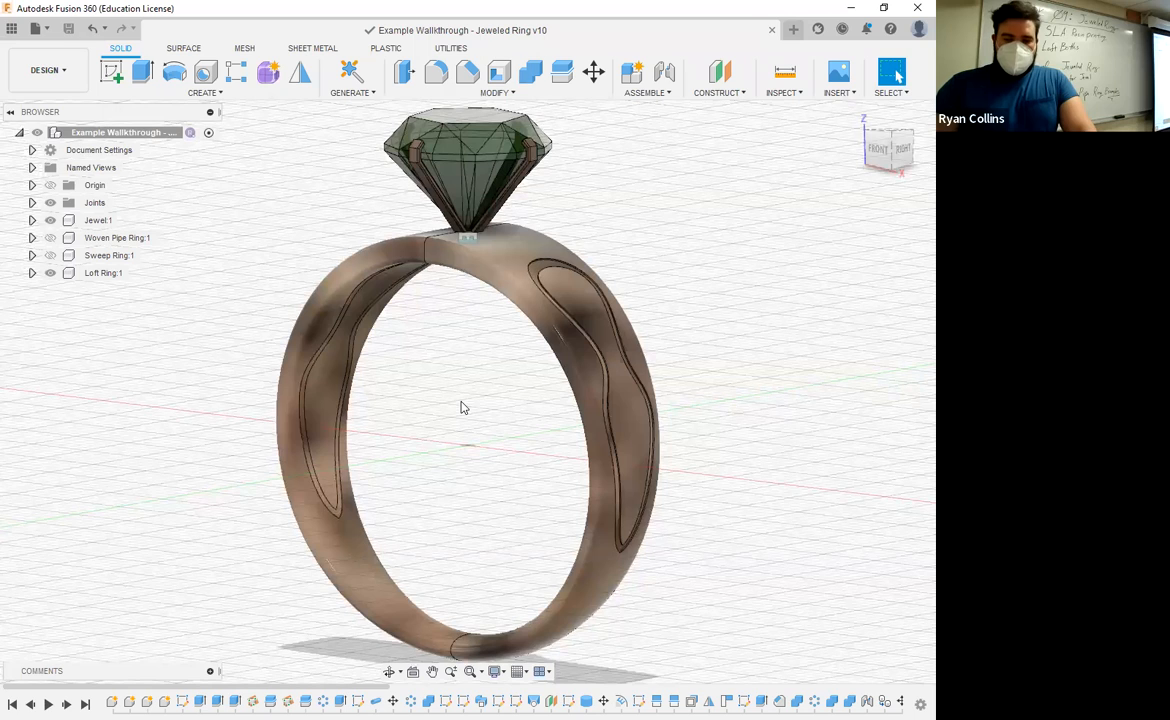